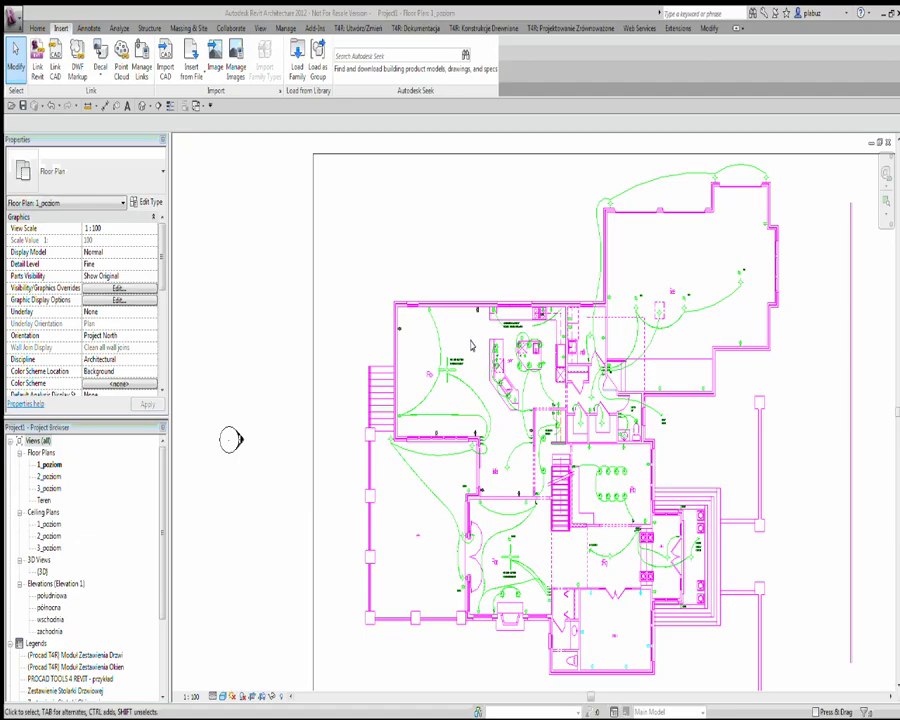
Zoom out to the whole Level 1 sheet and select the imported Filtr.dwg electrical plan.
{"action": "middle_click_drag", "start_coordinate": [315, 250], "coordinate": [324, 343]}
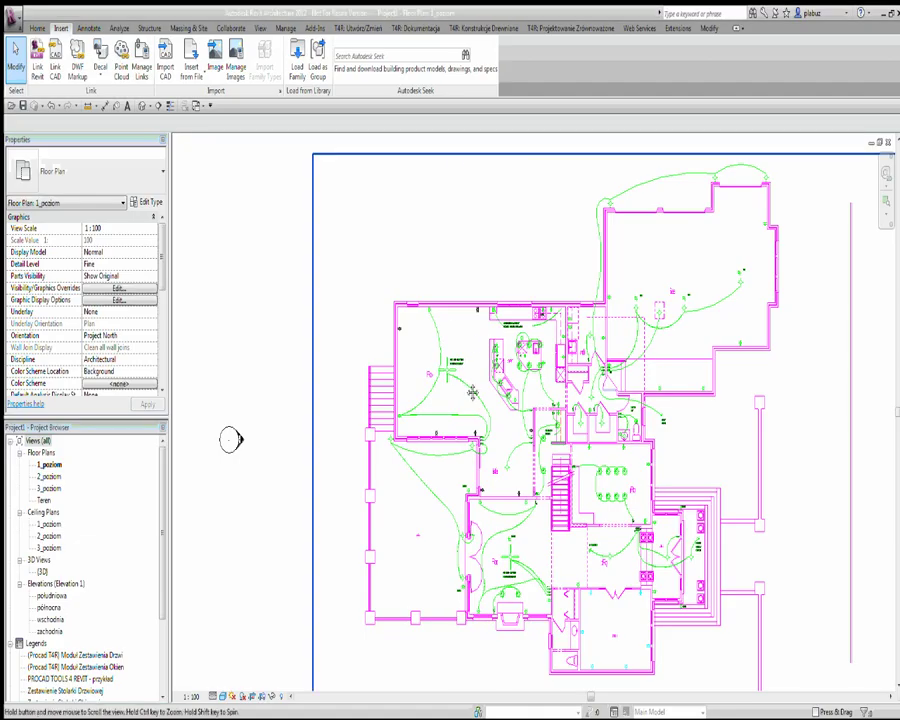
{"action": "scroll", "coordinate": [324, 343], "scroll_direction": "down", "scroll_amount": 3}
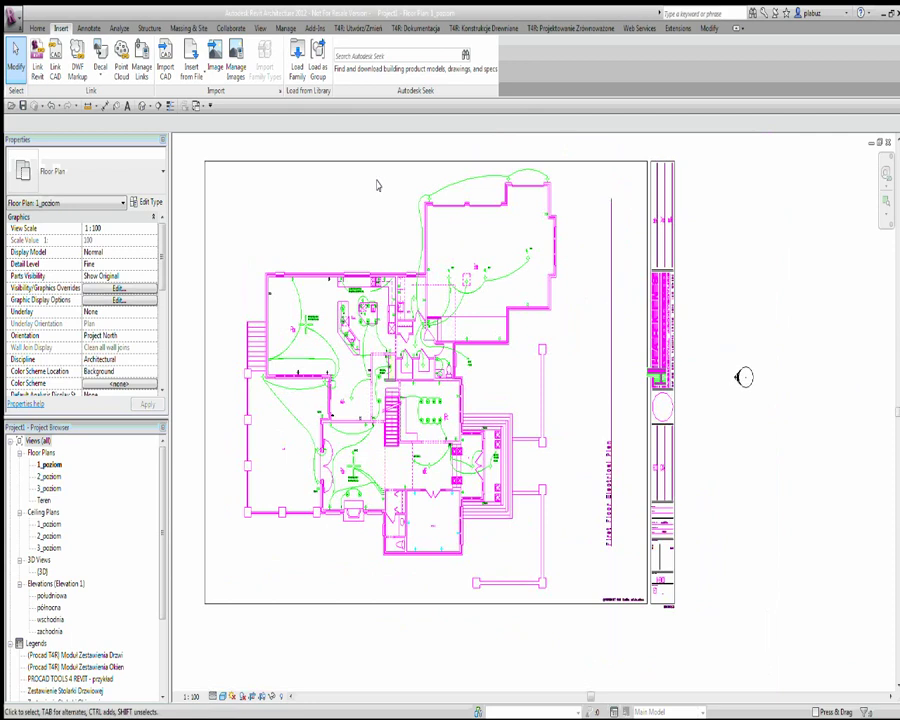
{"action": "middle_click_drag", "start_coordinate": [404, 180], "coordinate": [440, 200]}
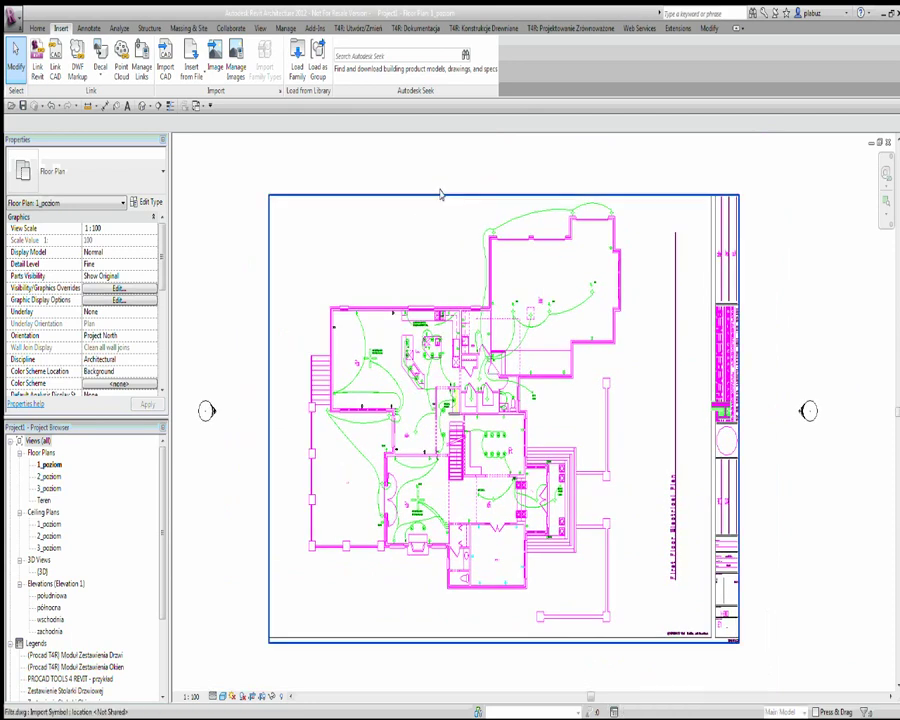
{"action": "left_click", "coordinate": [432, 195]}
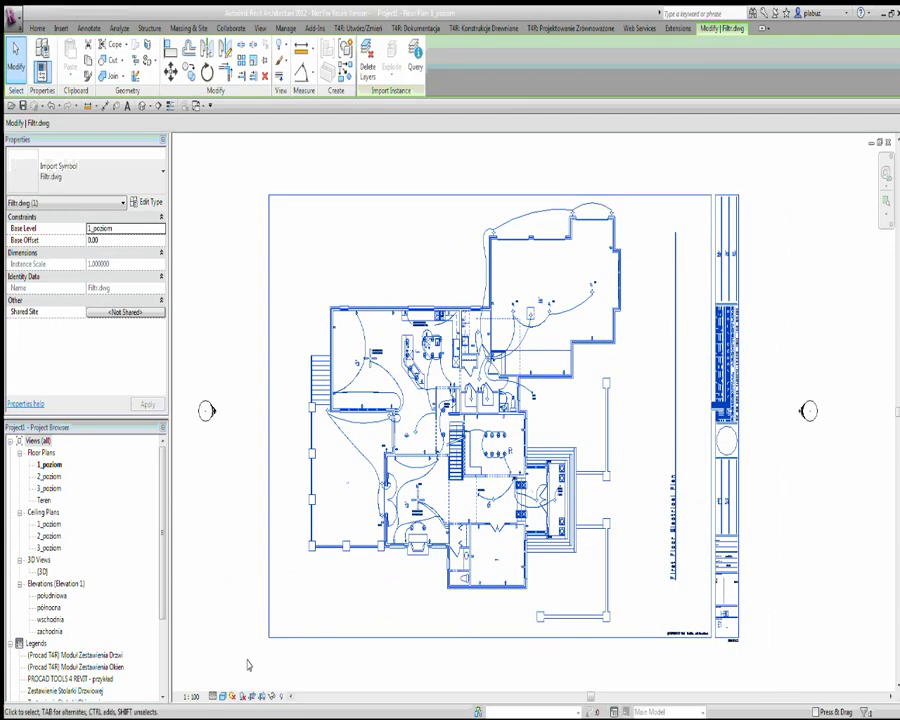
Query the upper-left room's window line, identifying it as layer ARGLAZING, and close the result.
{"action": "left_click", "coordinate": [418, 70]}
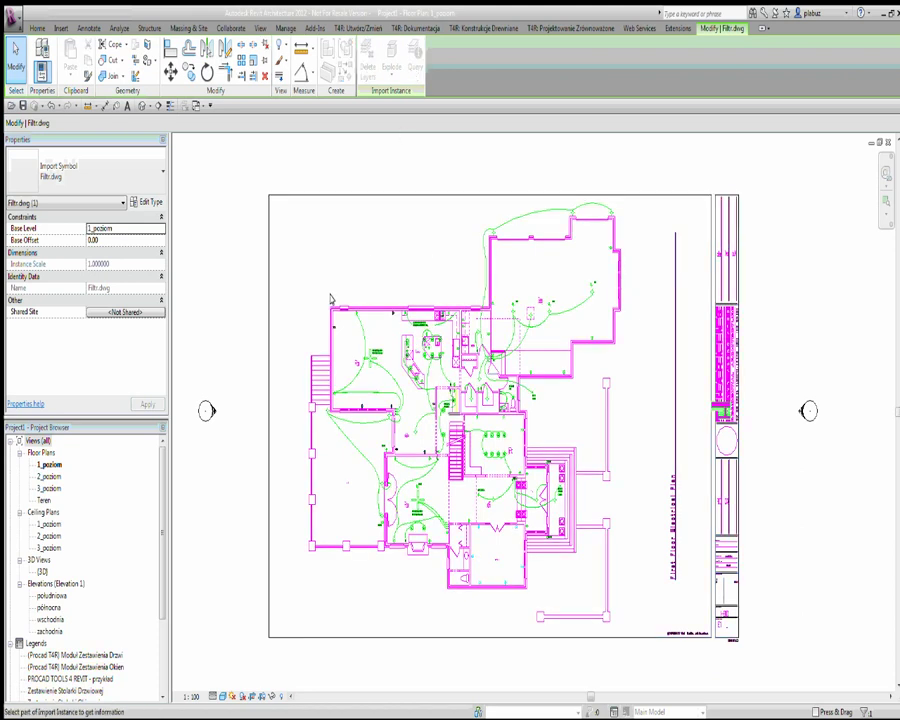
{"action": "scroll", "coordinate": [331, 298], "scroll_direction": "up", "scroll_amount": 2}
{"action": "scroll", "coordinate": [335, 305], "scroll_direction": "up", "scroll_amount": 3}
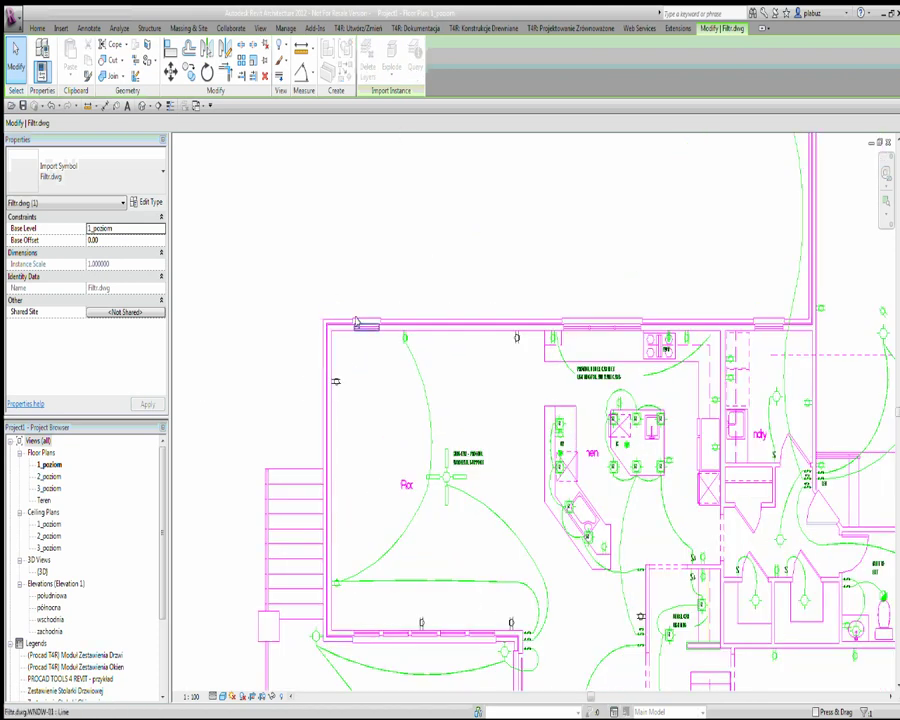
{"action": "left_click", "coordinate": [356, 318]}
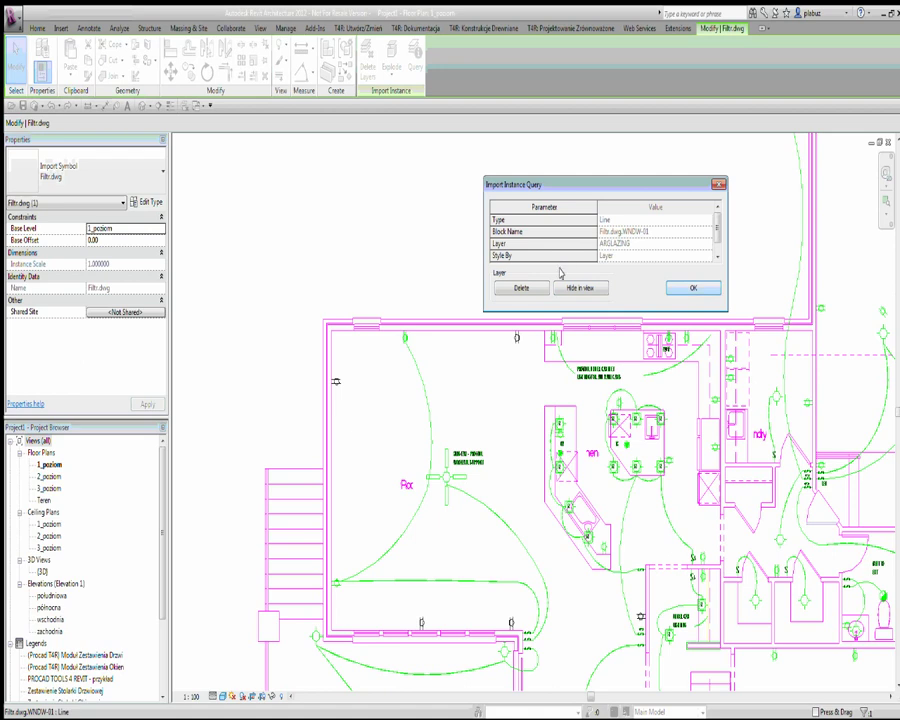
{"action": "left_click", "coordinate": [693, 287]}
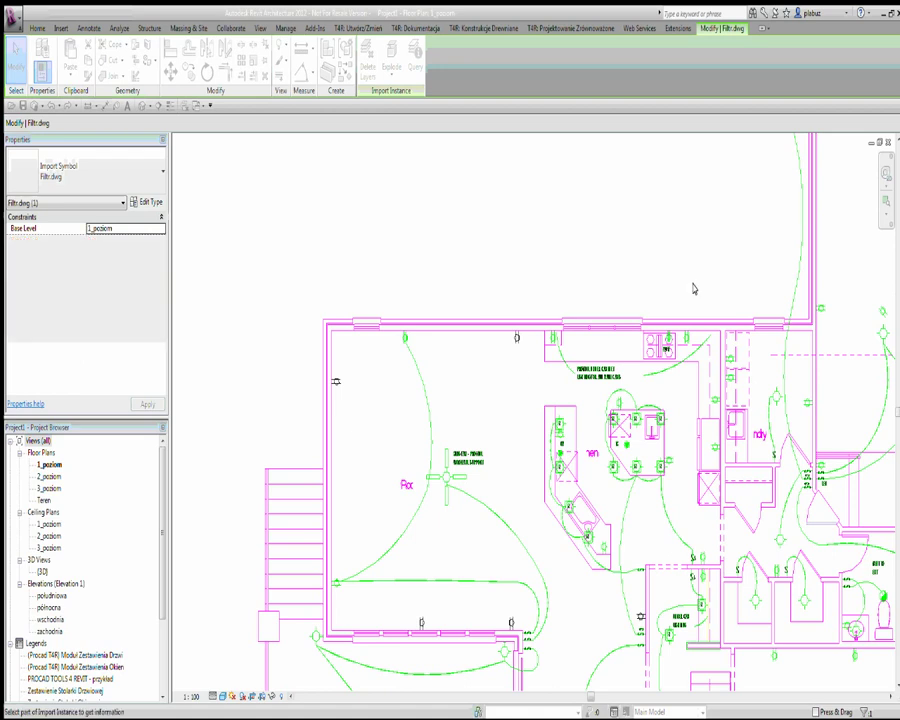
Open the plan's Visibility/Graphics Overrides and expand Filtr.dwg under Imported Categories.
{"action": "scroll", "coordinate": [410, 262], "scroll_direction": "down", "scroll_amount": 5}
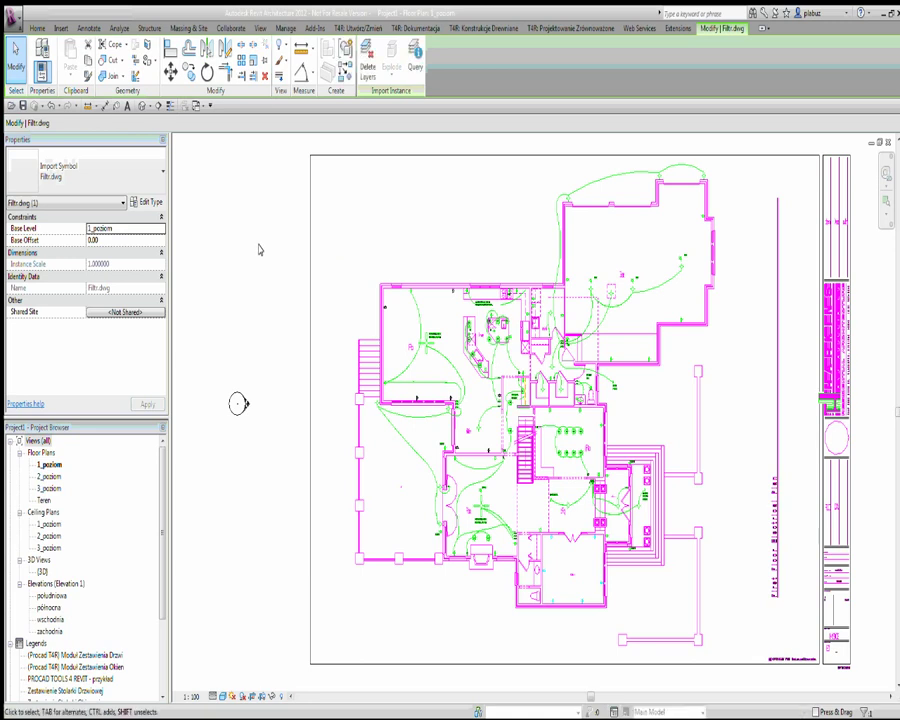
{"action": "key", "text": "Escape"}
{"action": "key", "text": "Escape"}
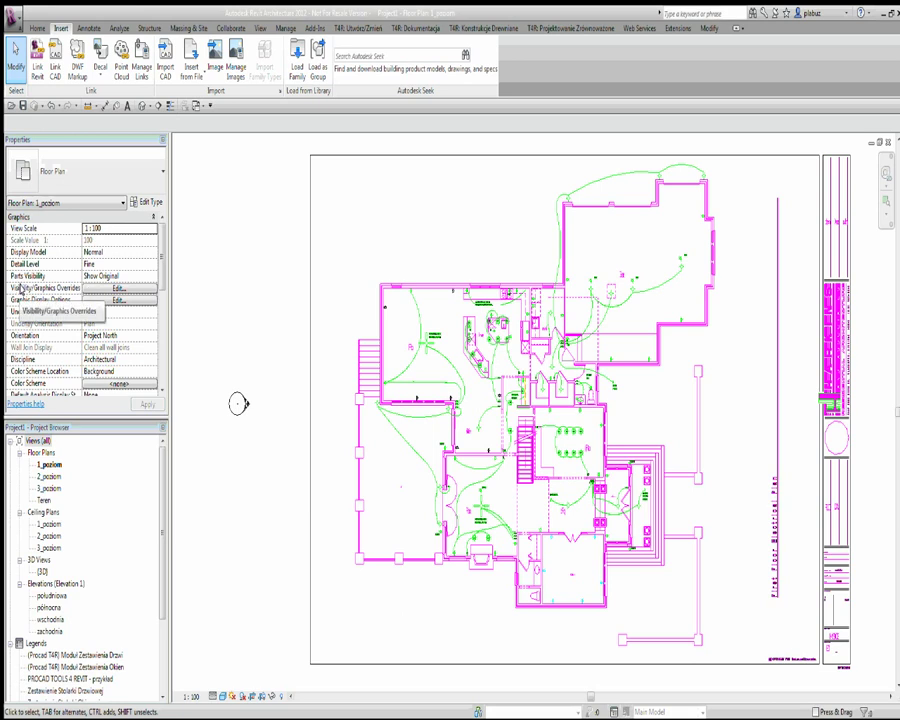
{"action": "left_click", "coordinate": [108, 288]}
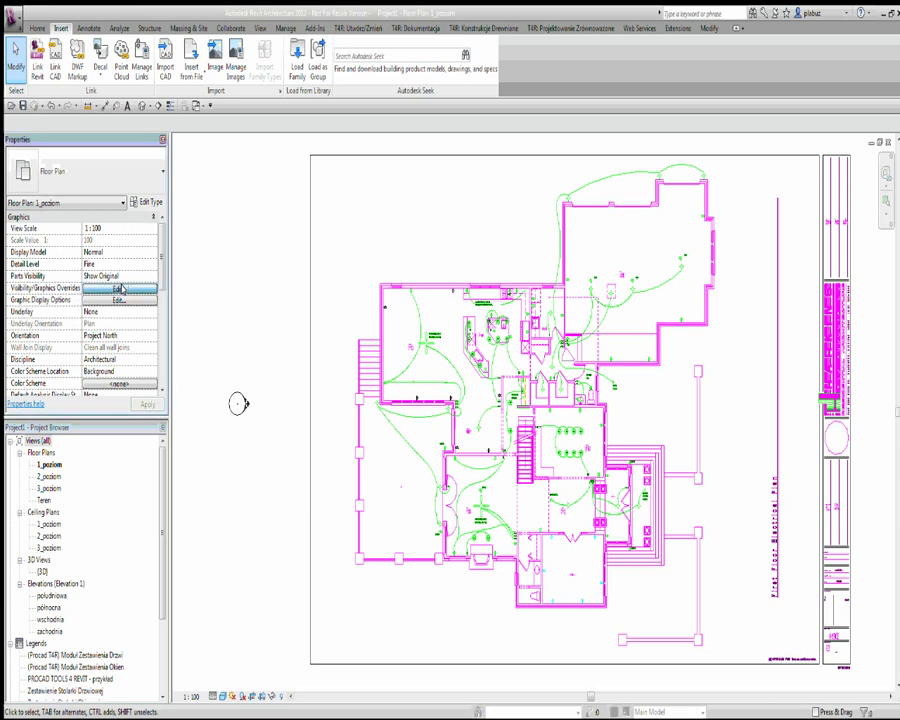
{"action": "left_click_drag", "start_coordinate": [290, 263], "coordinate": [294, 184]}
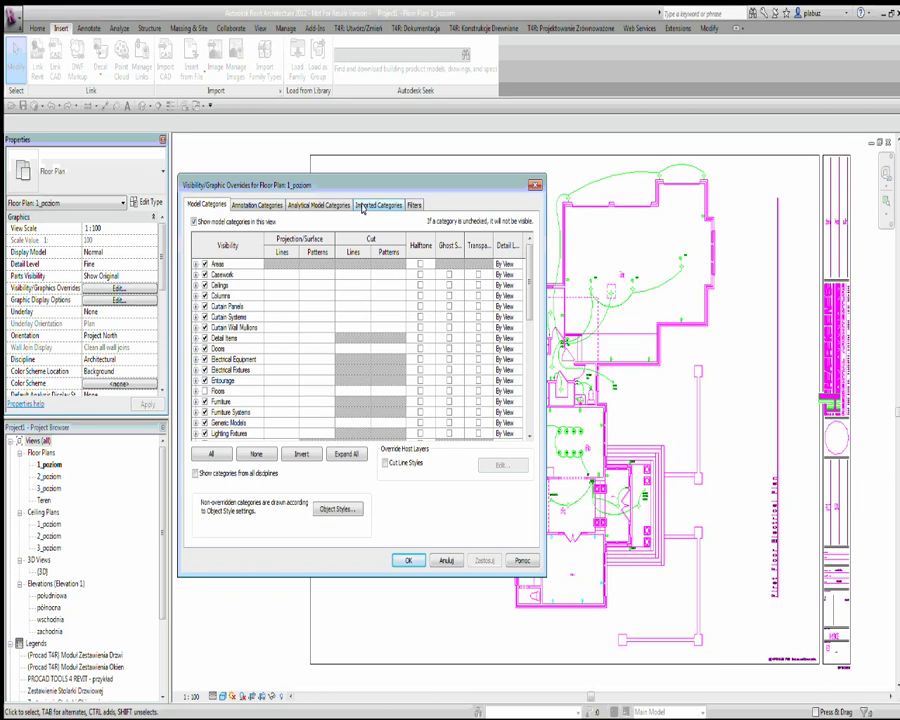
{"action": "left_click", "coordinate": [363, 206]}
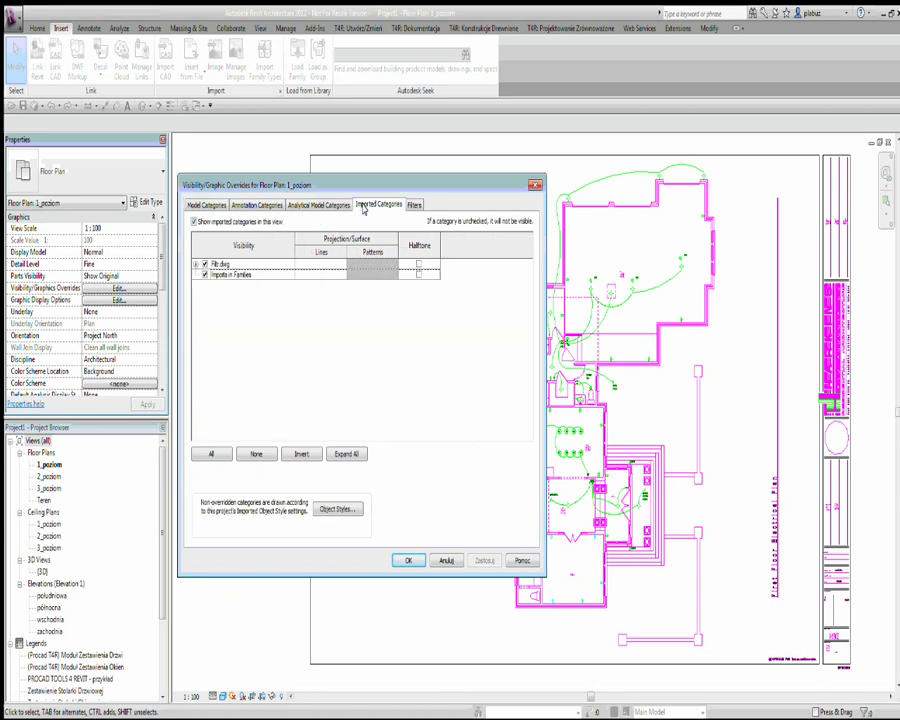
{"action": "left_click", "coordinate": [195, 264]}
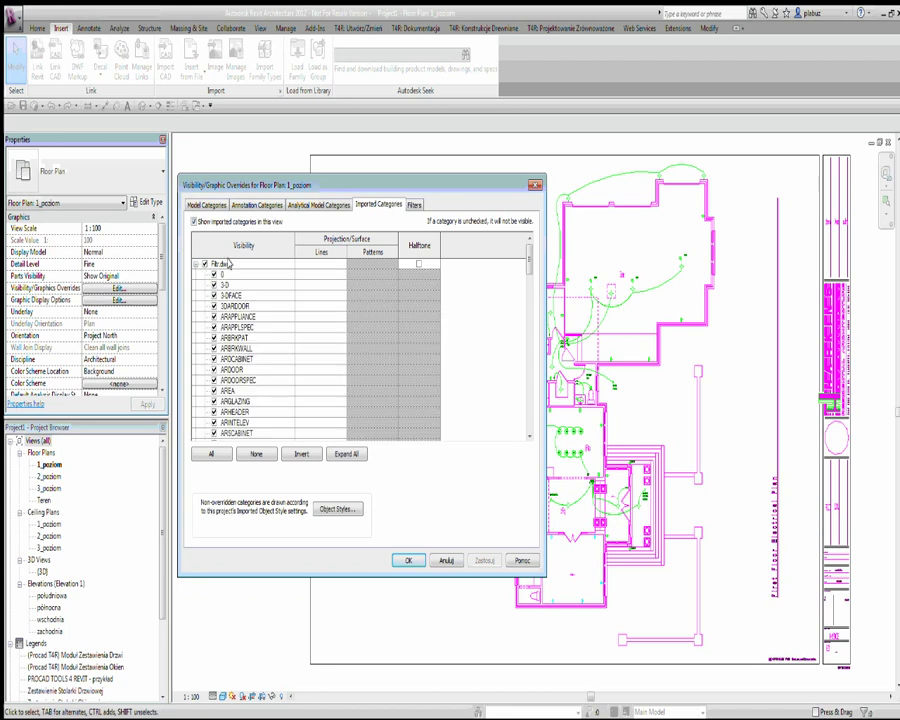
Select all of Filtr.dwg's layers and switch off their visibility.
{"action": "scroll", "coordinate": [229, 263], "scroll_direction": "down", "scroll_amount": 2}
{"action": "scroll", "coordinate": [229, 263], "scroll_direction": "down", "scroll_amount": 1}
{"action": "scroll", "coordinate": [229, 263], "scroll_direction": "down", "scroll_amount": 1}
{"action": "scroll", "coordinate": [229, 263], "scroll_direction": "up", "scroll_amount": 4}
{"action": "left_click", "coordinate": [211, 454]}
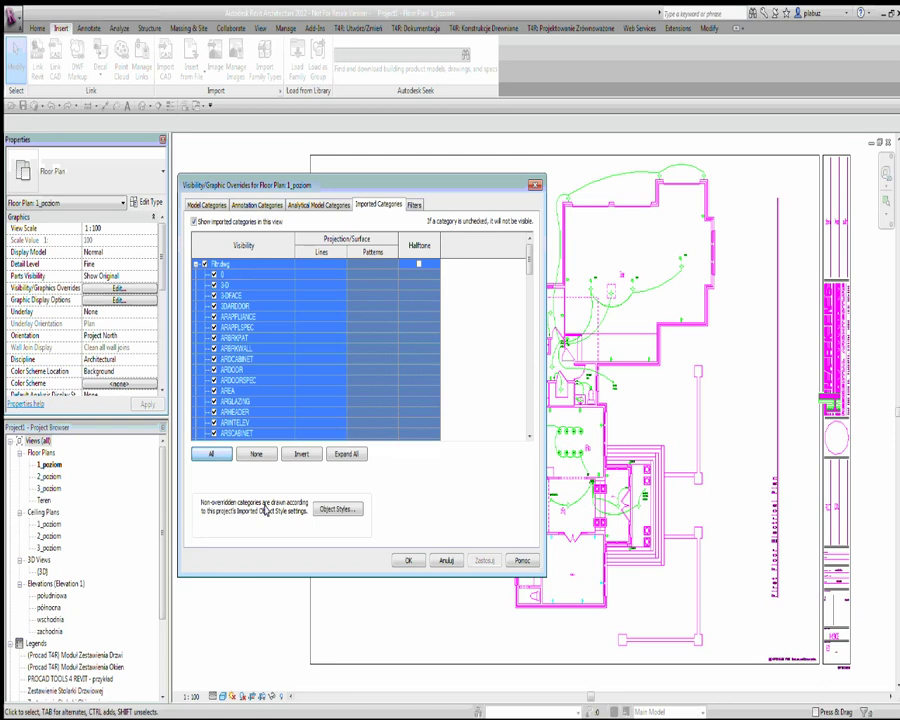
{"action": "left_click", "coordinate": [213, 358]}
{"action": "left_click", "coordinate": [242, 357]}
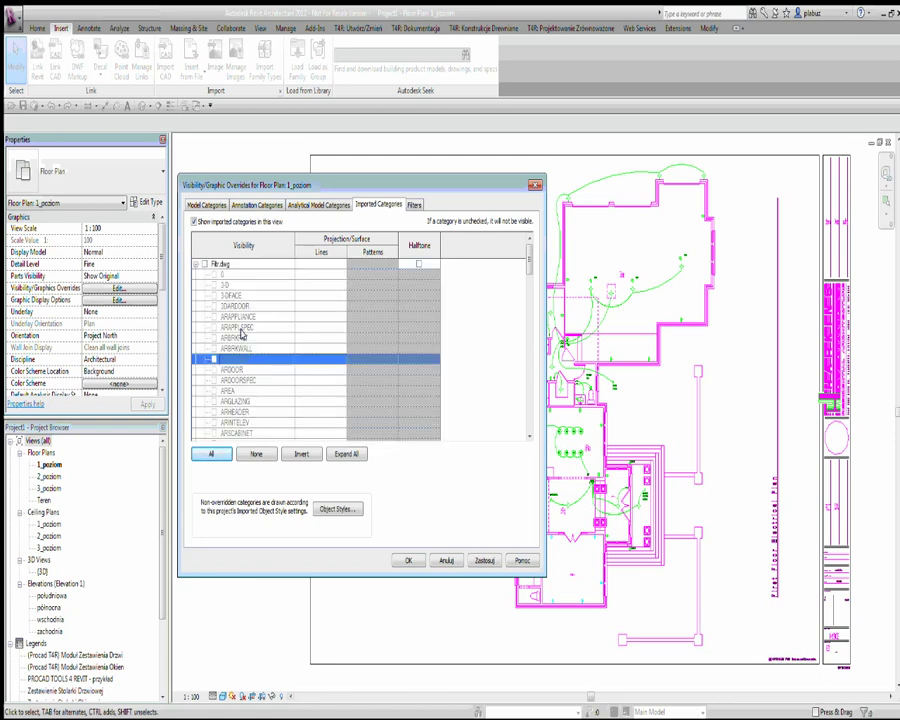
{"action": "scroll", "coordinate": [241, 334], "scroll_direction": "down", "scroll_amount": 5}
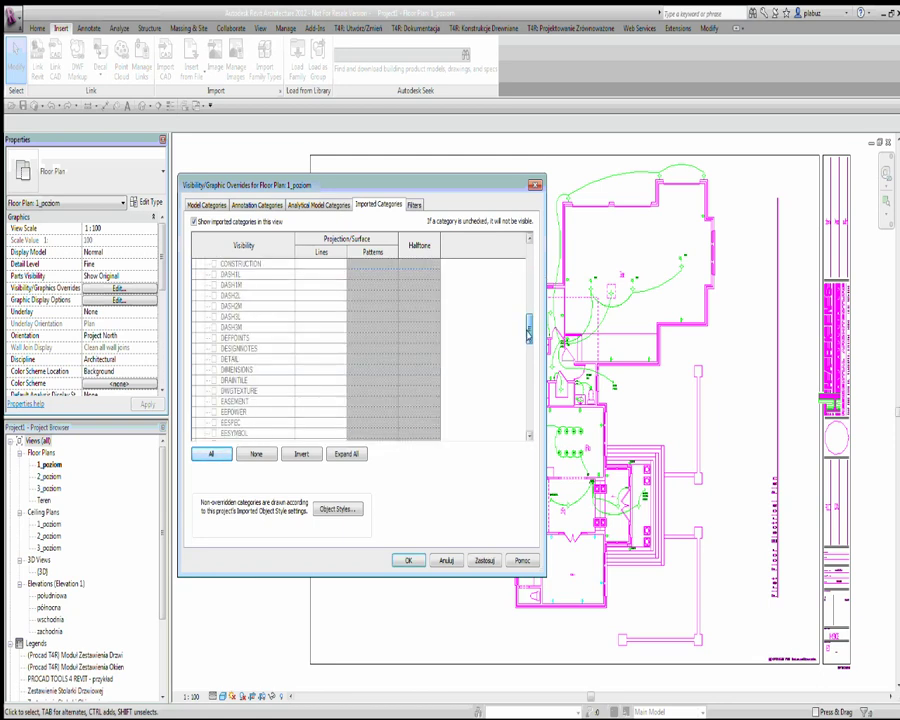
{"action": "mouse_move", "coordinate": [531, 284]}
{"action": "left_mouse_down"}
{"action": "mouse_move", "coordinate": [528, 437]}
{"action": "mouse_move", "coordinate": [545, 257]}
{"action": "left_mouse_up"}
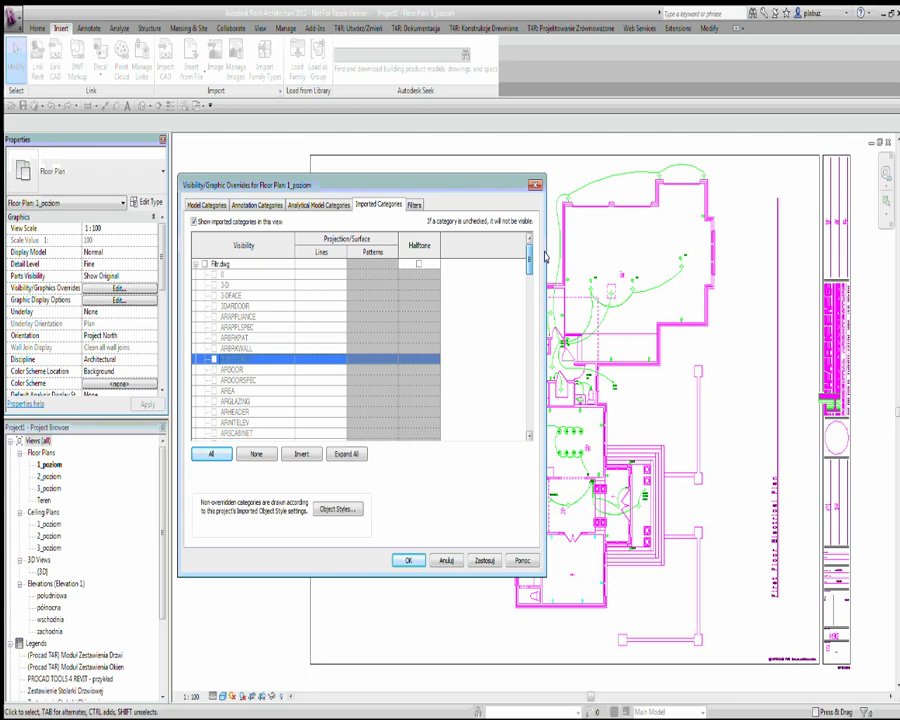
Re-enable Filtr.dwg with only the ARBRKWALL and ARGLAZING layers visible, and confirm.
{"action": "left_click", "coordinate": [204, 264]}
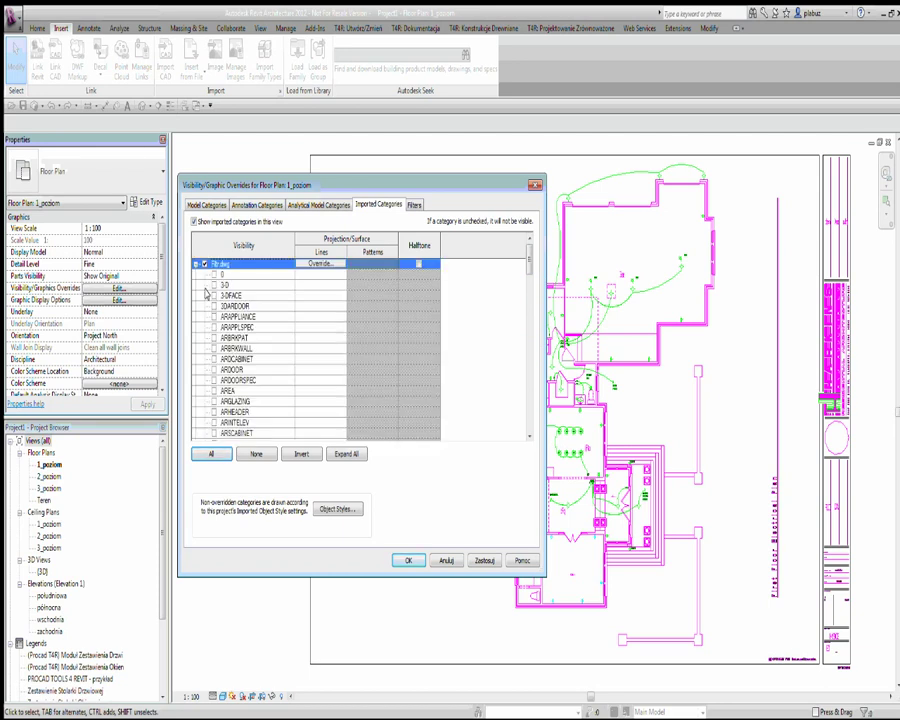
{"action": "left_click", "coordinate": [213, 348]}
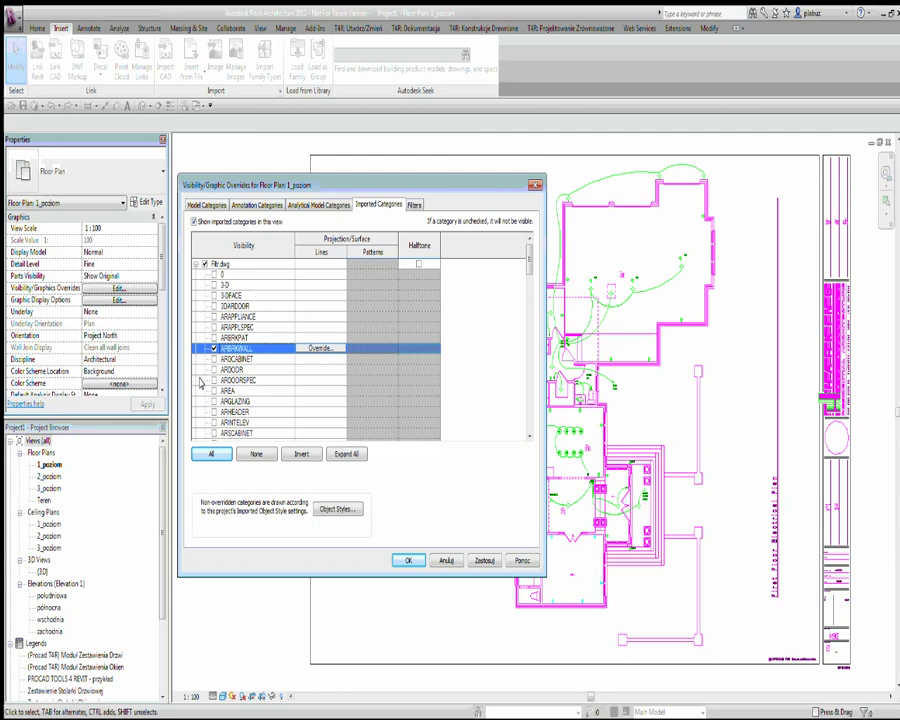
{"action": "scroll", "coordinate": [200, 383], "scroll_direction": "down", "scroll_amount": 1}
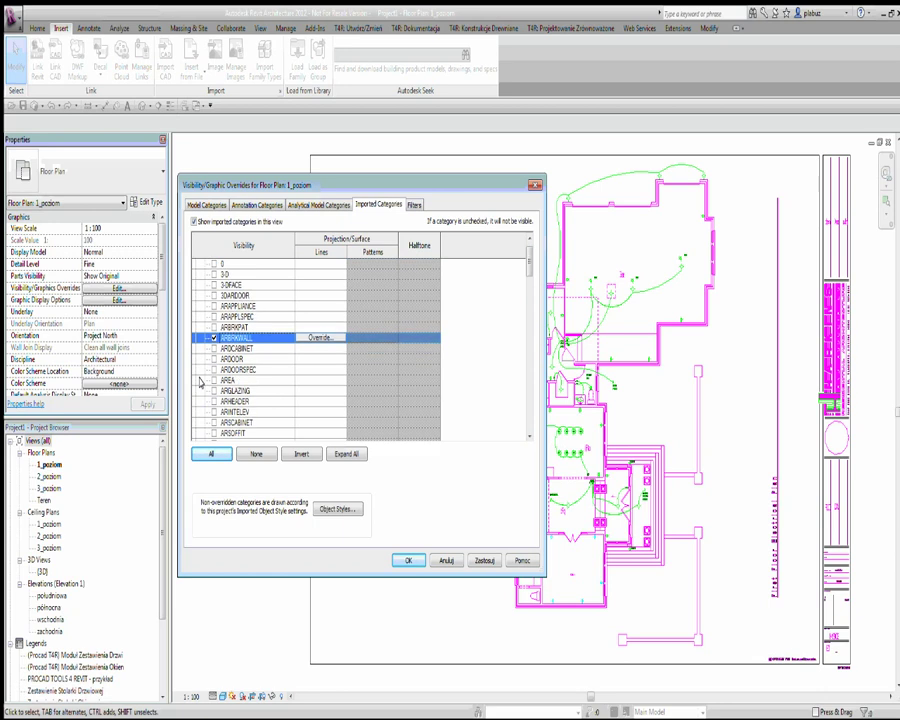
{"action": "left_click", "coordinate": [213, 390]}
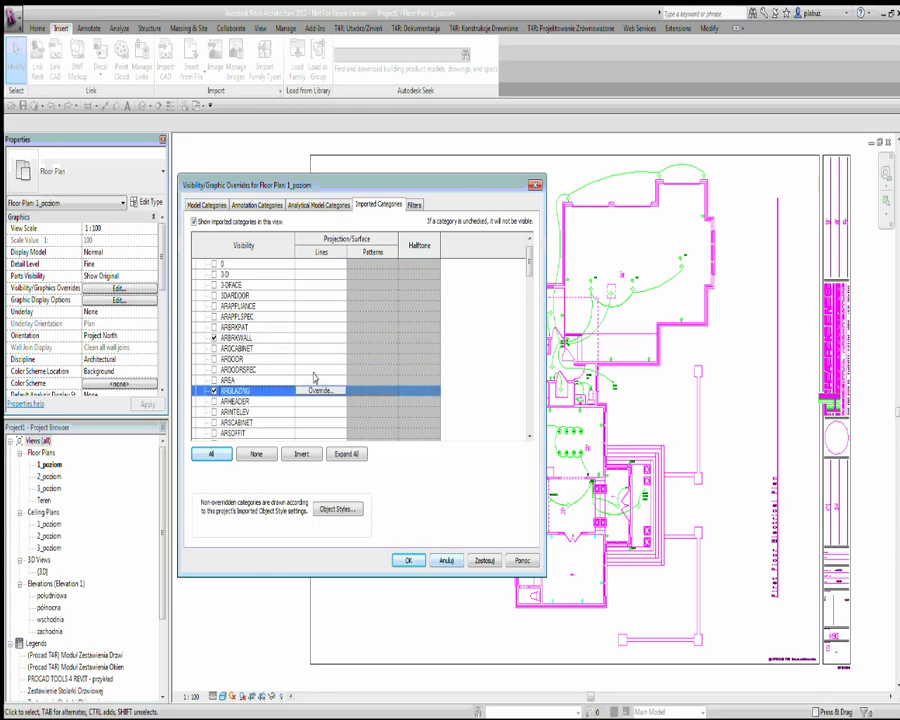
{"action": "scroll", "coordinate": [240, 367], "scroll_direction": "up", "scroll_amount": 1}
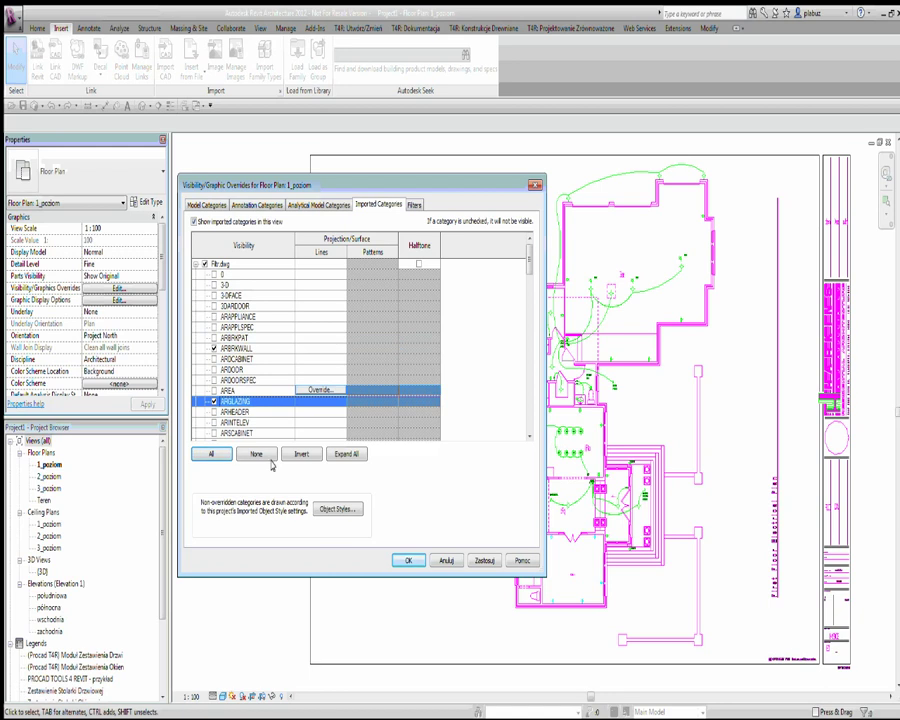
{"action": "left_click", "coordinate": [406, 560]}
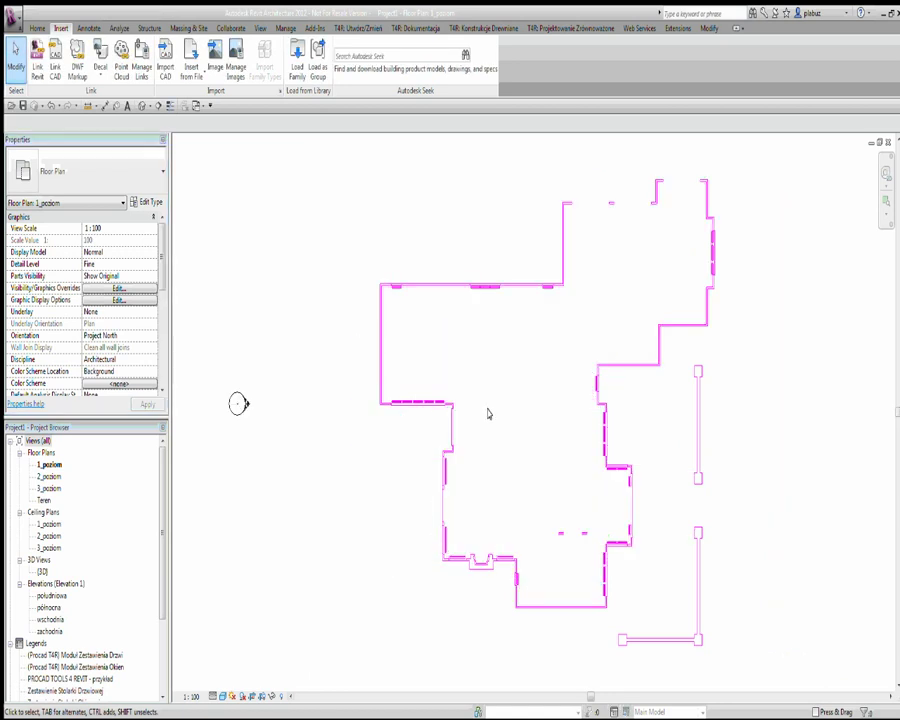
Select the linked DWG and query a window line, confirming it is on layer ARGLAZING.
{"action": "scroll", "coordinate": [484, 410], "scroll_direction": "up", "scroll_amount": 1}
{"action": "scroll", "coordinate": [442, 628], "scroll_direction": "up", "scroll_amount": 1}
{"action": "scroll", "coordinate": [442, 628], "scroll_direction": "up", "scroll_amount": 2}
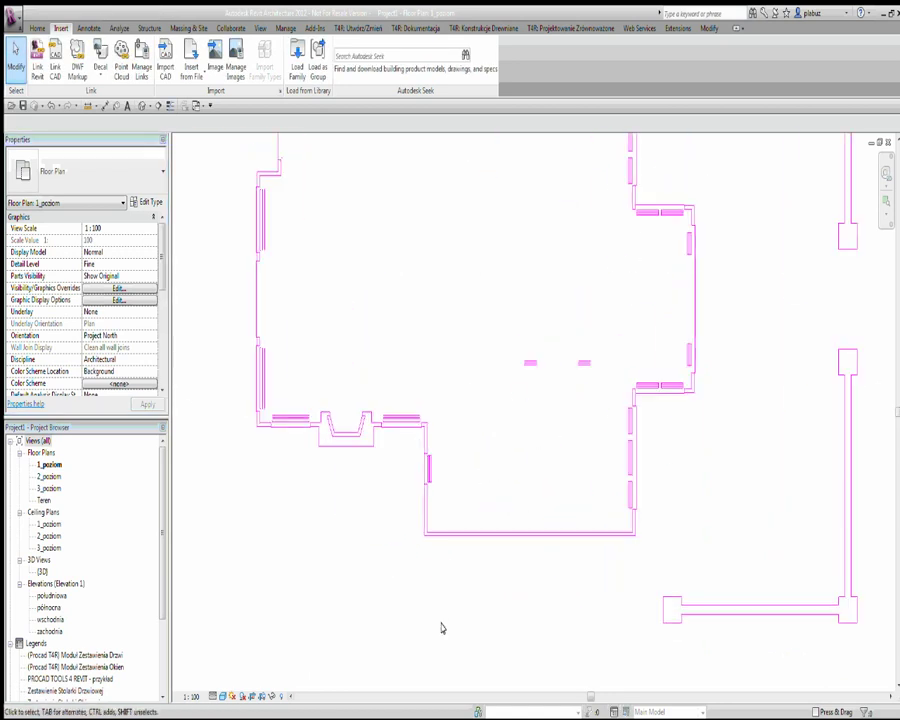
{"action": "scroll", "coordinate": [443, 624], "scroll_direction": "down", "scroll_amount": 1}
{"action": "scroll", "coordinate": [422, 573], "scroll_direction": "down", "scroll_amount": 1}
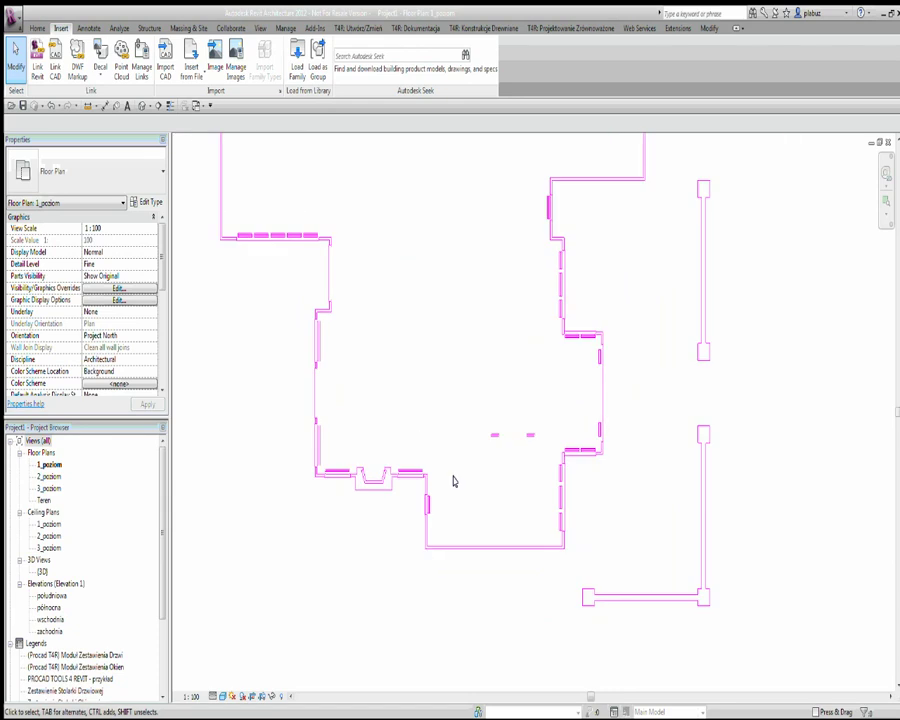
{"action": "scroll", "coordinate": [443, 499], "scroll_direction": "up", "scroll_amount": 1}
{"action": "scroll", "coordinate": [443, 499], "scroll_direction": "down", "scroll_amount": 1}
{"action": "scroll", "coordinate": [491, 425], "scroll_direction": "up", "scroll_amount": 1}
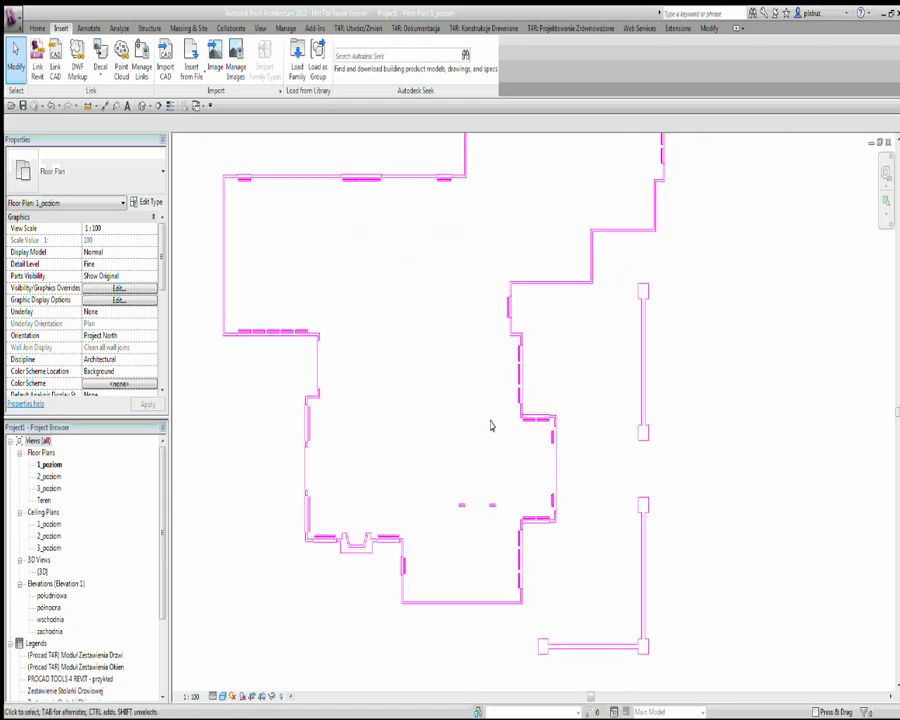
{"action": "scroll", "coordinate": [530, 460], "scroll_direction": "down", "scroll_amount": 1}
{"action": "scroll", "coordinate": [611, 532], "scroll_direction": "up", "scroll_amount": 3}
{"action": "scroll", "coordinate": [611, 535], "scroll_direction": "up", "scroll_amount": 1}
{"action": "scroll", "coordinate": [611, 535], "scroll_direction": "down", "scroll_amount": 2}
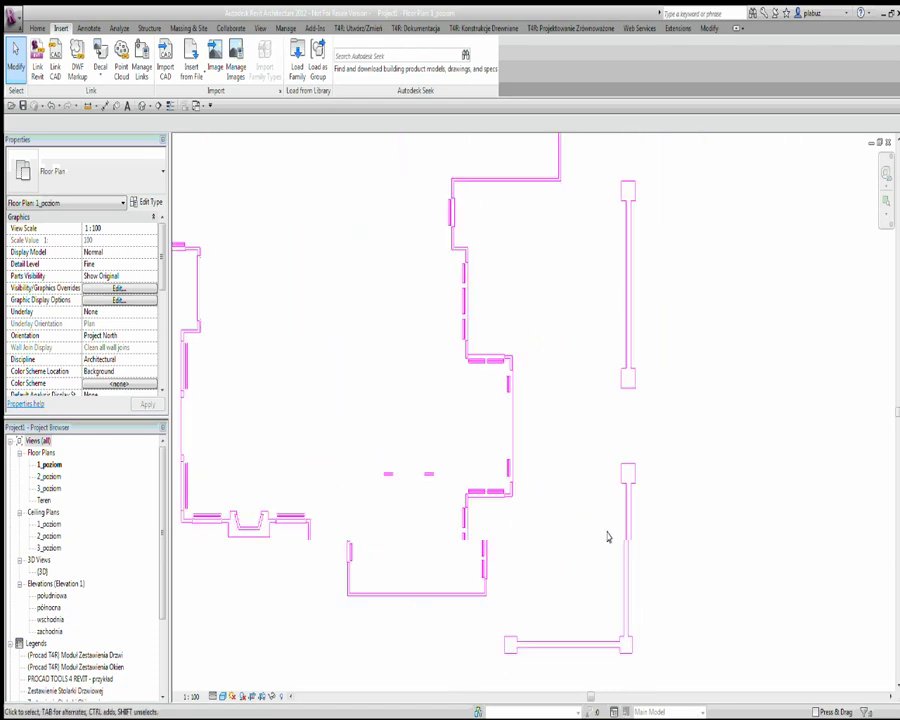
{"action": "scroll", "coordinate": [562, 476], "scroll_direction": "down", "scroll_amount": 1}
{"action": "middle_click_drag", "start_coordinate": [562, 476], "coordinate": [541, 494]}
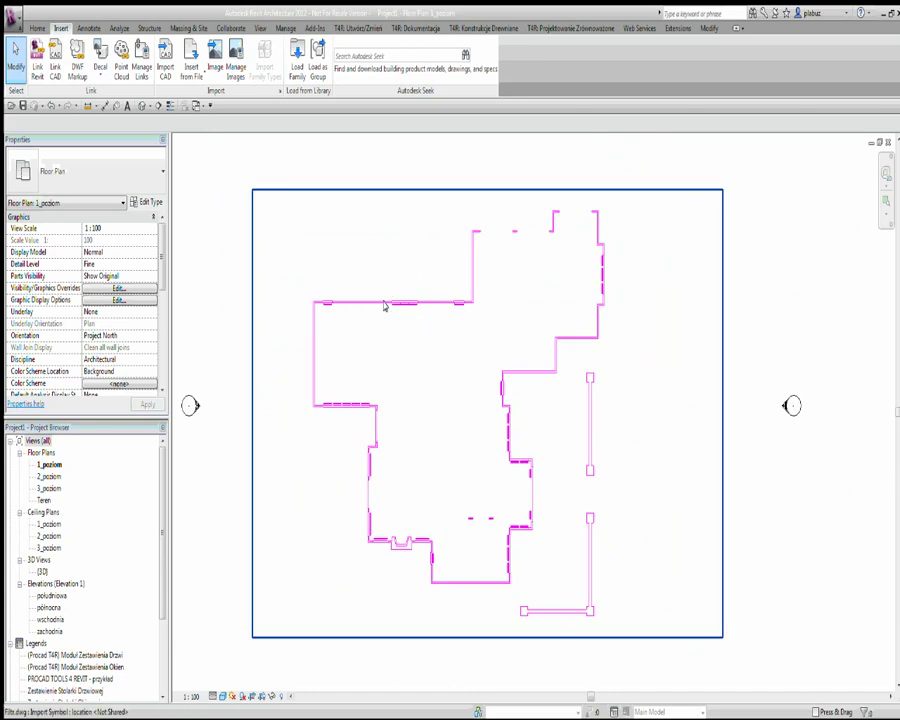
{"action": "left_click", "coordinate": [452, 301]}
{"action": "scroll", "coordinate": [423, 321], "scroll_direction": "up", "scroll_amount": 2}
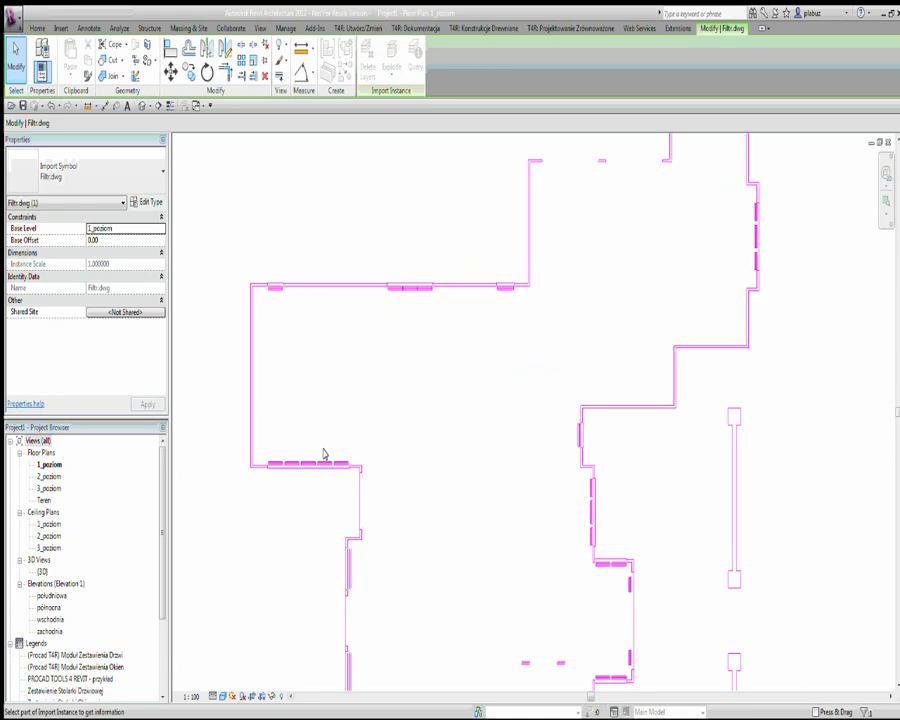
{"action": "scroll", "coordinate": [311, 470], "scroll_direction": "up", "scroll_amount": 3}
{"action": "left_click", "coordinate": [310, 458]}
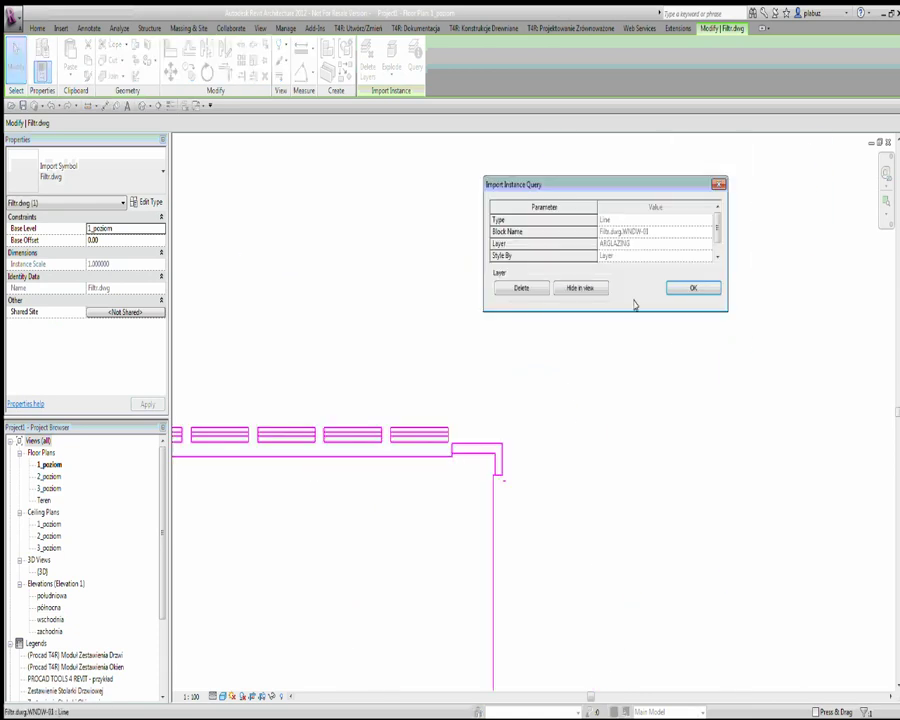
Hide the ARGLAZING layer in this view, zoom out to the whole plan, and clear the selection.
{"action": "left_click", "coordinate": [593, 287]}
{"action": "scroll", "coordinate": [546, 310], "scroll_direction": "down", "scroll_amount": 2}
{"action": "scroll", "coordinate": [546, 310], "scroll_direction": "down", "scroll_amount": 3}
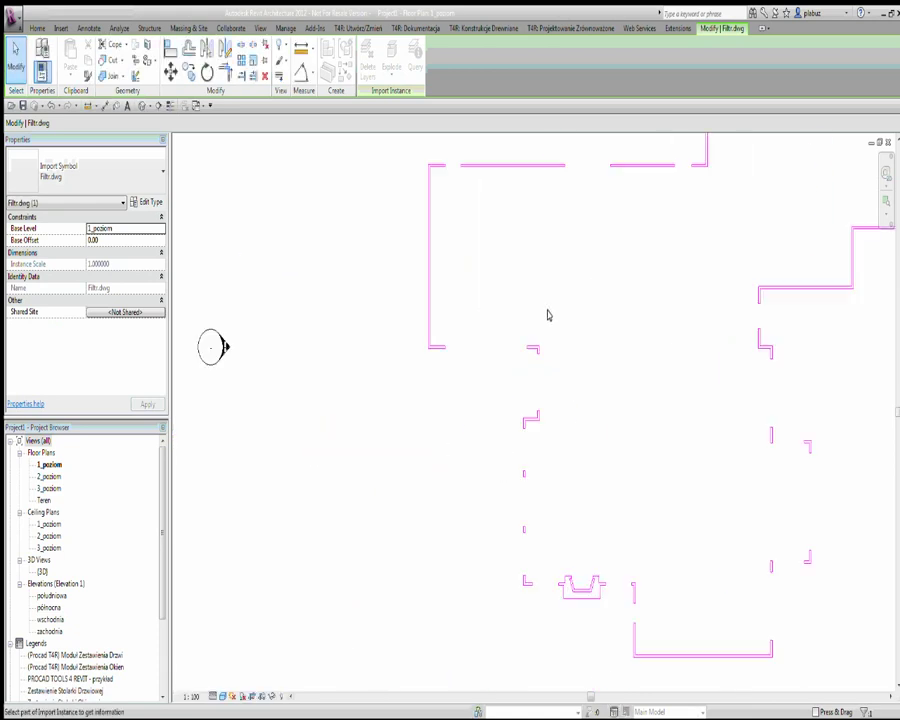
{"action": "middle_click_drag", "start_coordinate": [546, 312], "coordinate": [476, 350]}
{"action": "scroll", "coordinate": [446, 352], "scroll_direction": "down", "scroll_amount": 2}
{"action": "scroll", "coordinate": [520, 350], "scroll_direction": "down", "scroll_amount": 2}
{"action": "scroll", "coordinate": [440, 382], "scroll_direction": "down", "scroll_amount": 2}
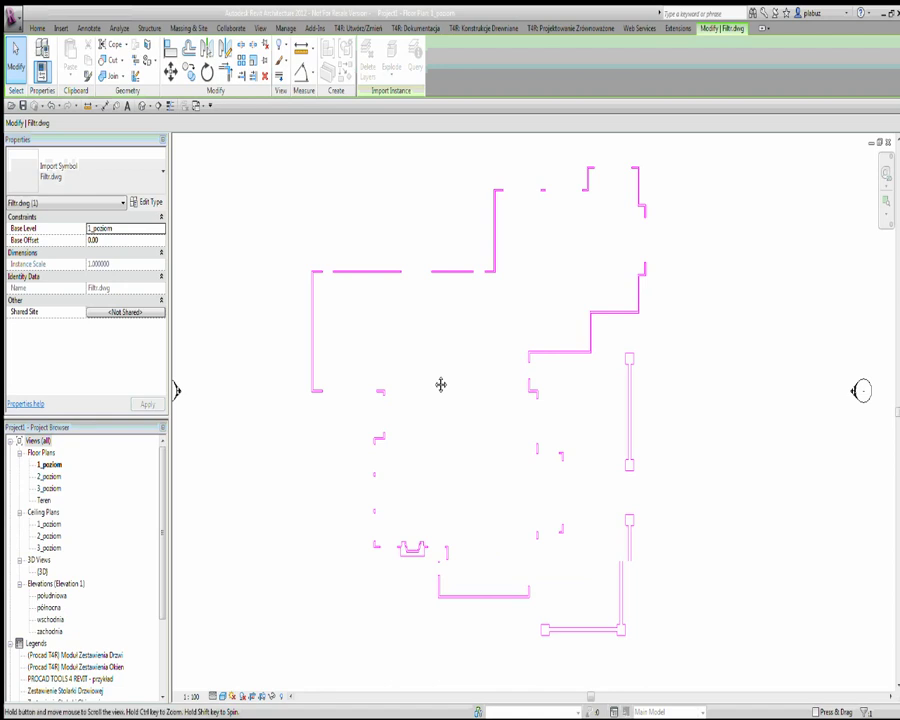
{"action": "scroll", "coordinate": [430, 380], "scroll_direction": "down", "scroll_amount": 2}
{"action": "scroll", "coordinate": [468, 400], "scroll_direction": "up", "scroll_amount": 2}
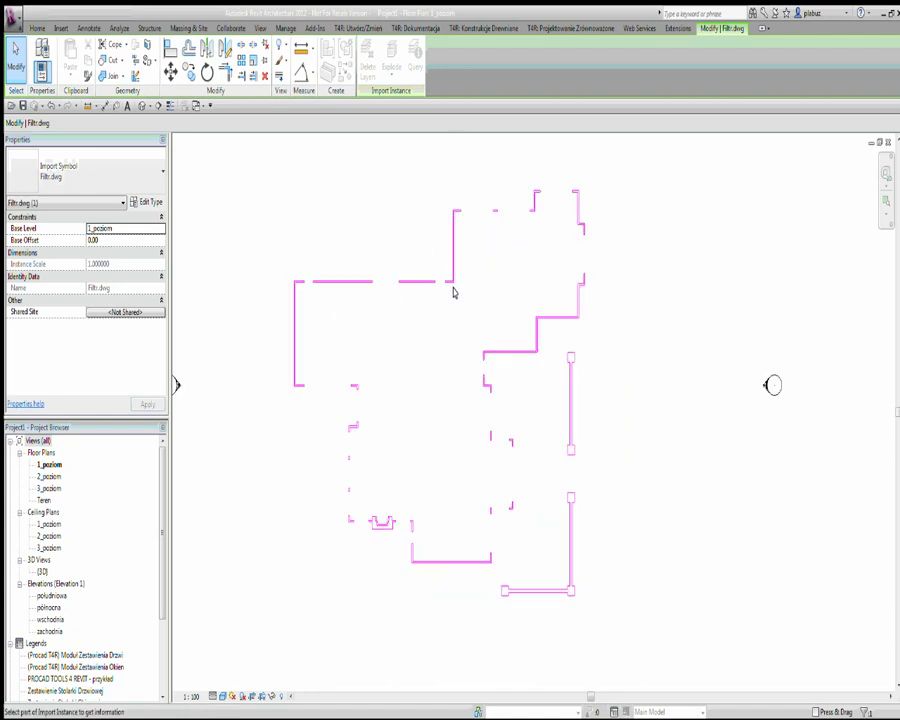
{"action": "key", "text": "Escape"}
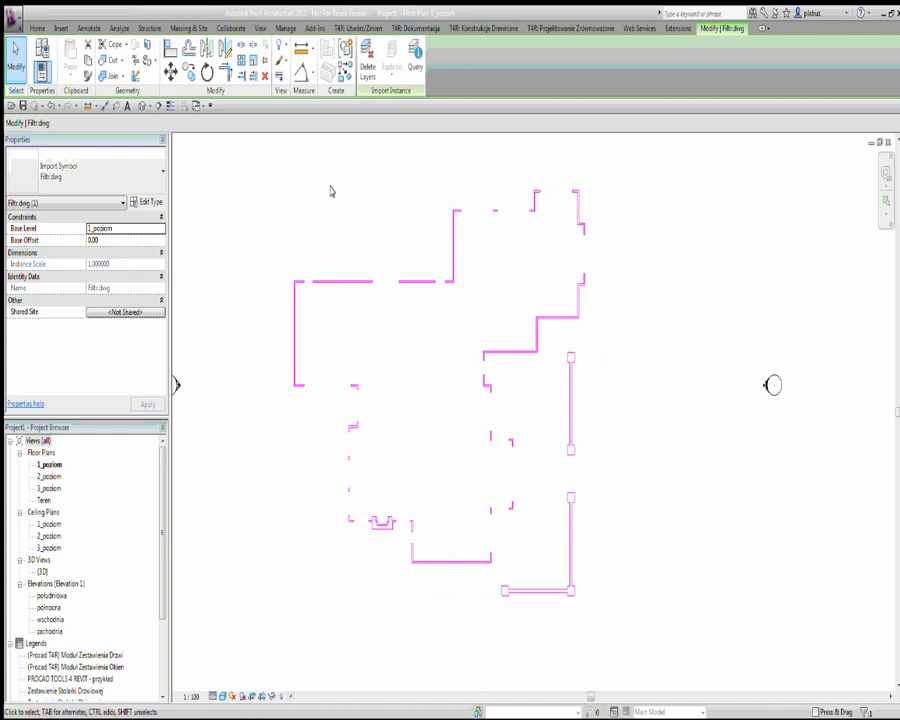
{"action": "key", "text": "Escape"}
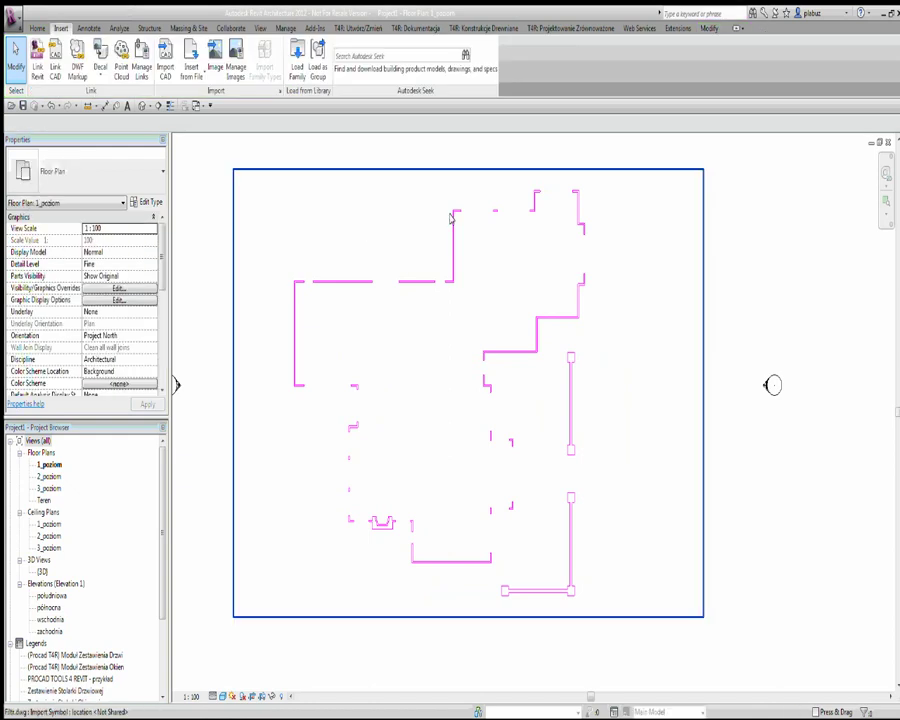
{"action": "left_click", "coordinate": [452, 218]}
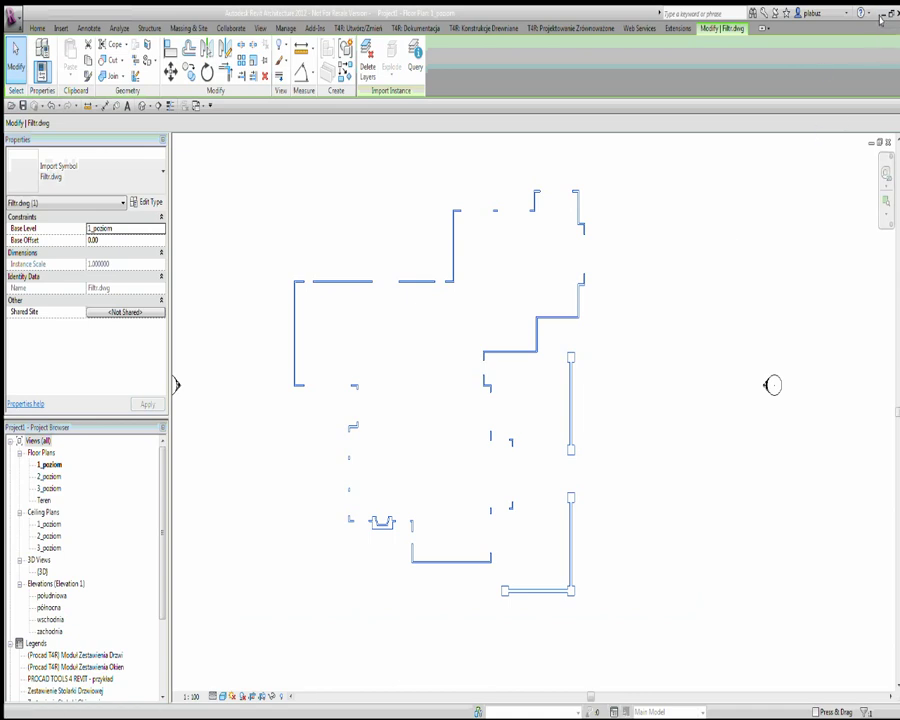
{"action": "left_click", "coordinate": [428, 302]}
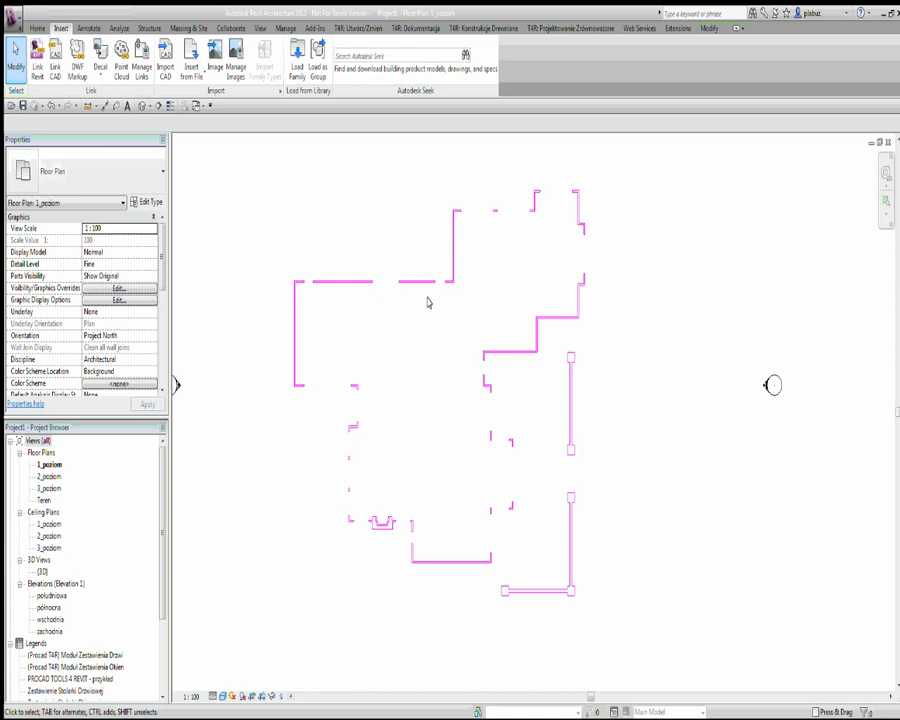
{"action": "left_click", "coordinate": [428, 285]}
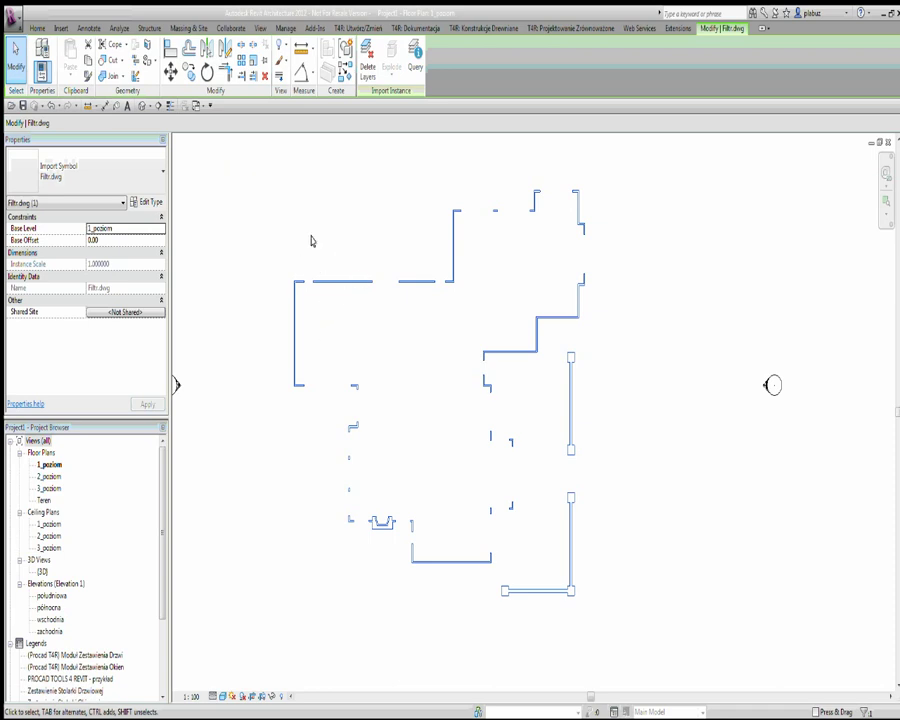
{"action": "left_click", "coordinate": [350, 283]}
{"action": "left_click", "coordinate": [61, 29]}
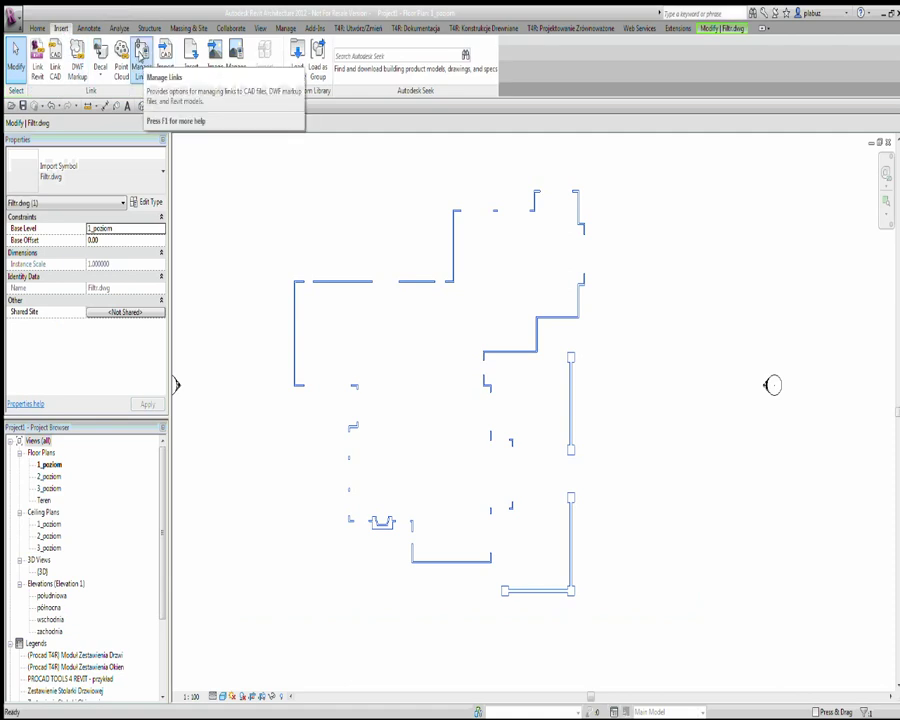
{"action": "left_click", "coordinate": [139, 74]}
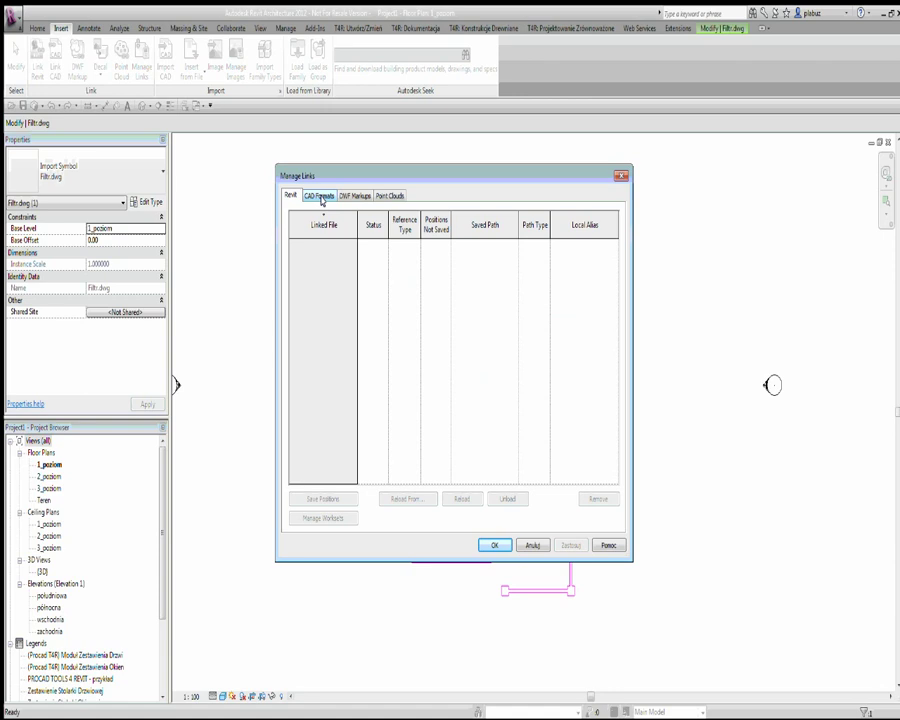
{"action": "left_click", "coordinate": [322, 195]}
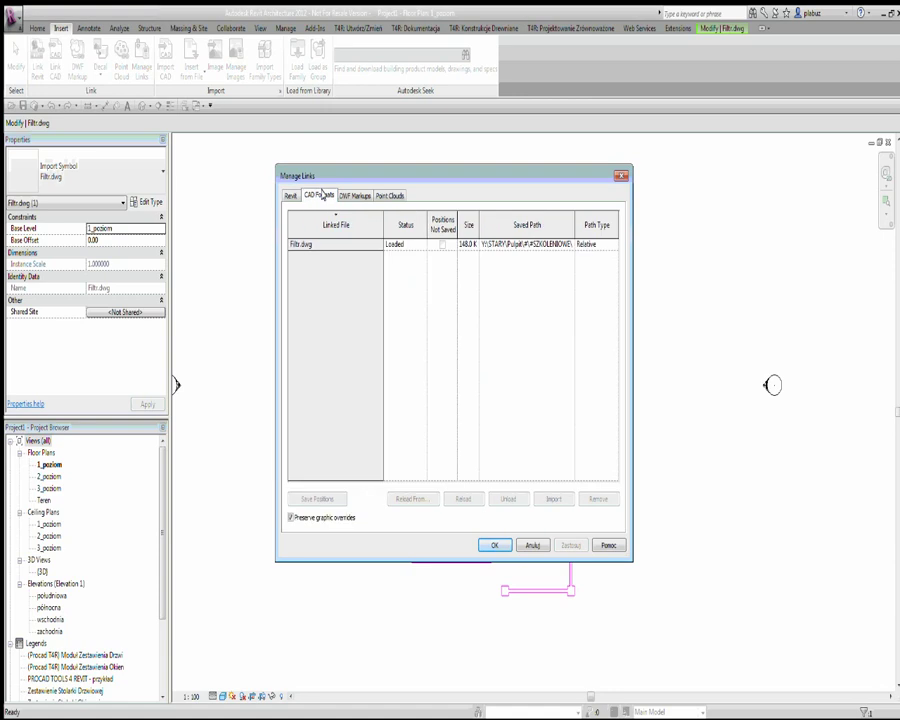
{"action": "left_click", "coordinate": [323, 246]}
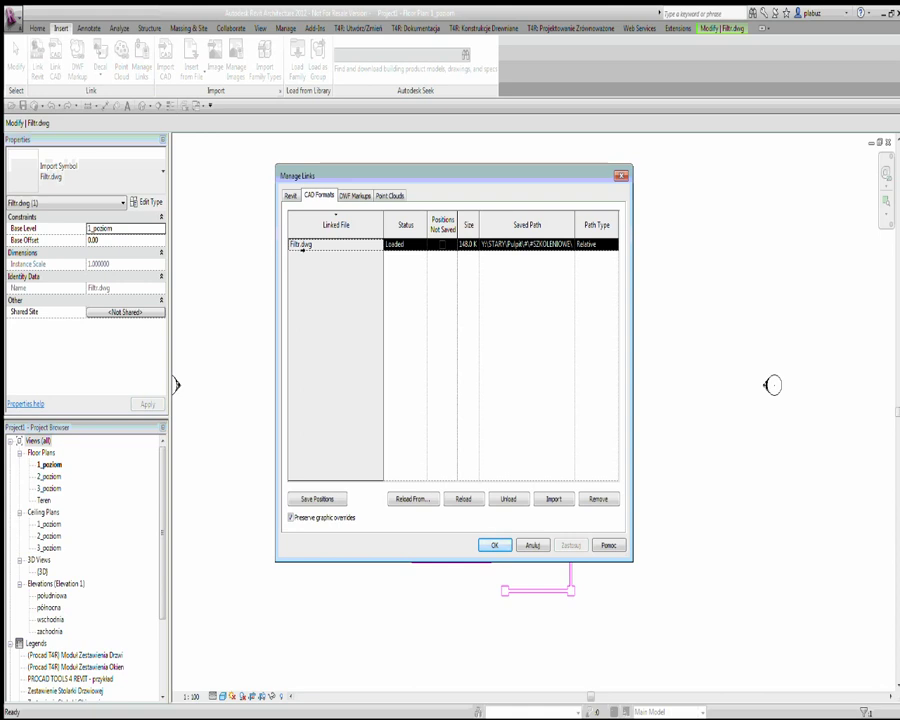
{"action": "left_click", "coordinate": [494, 545]}
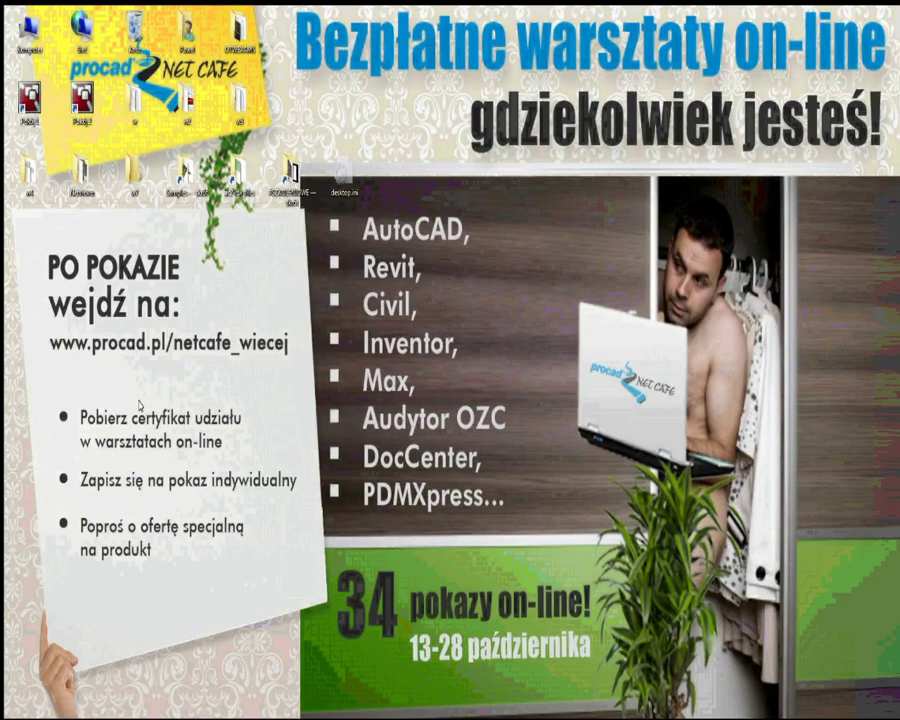
Copy Filtr.dwg from the pliki ćwiczeń folder onto the desktop, accepting the security warnings.
{"action": "double_click", "coordinate": [175, 110]}
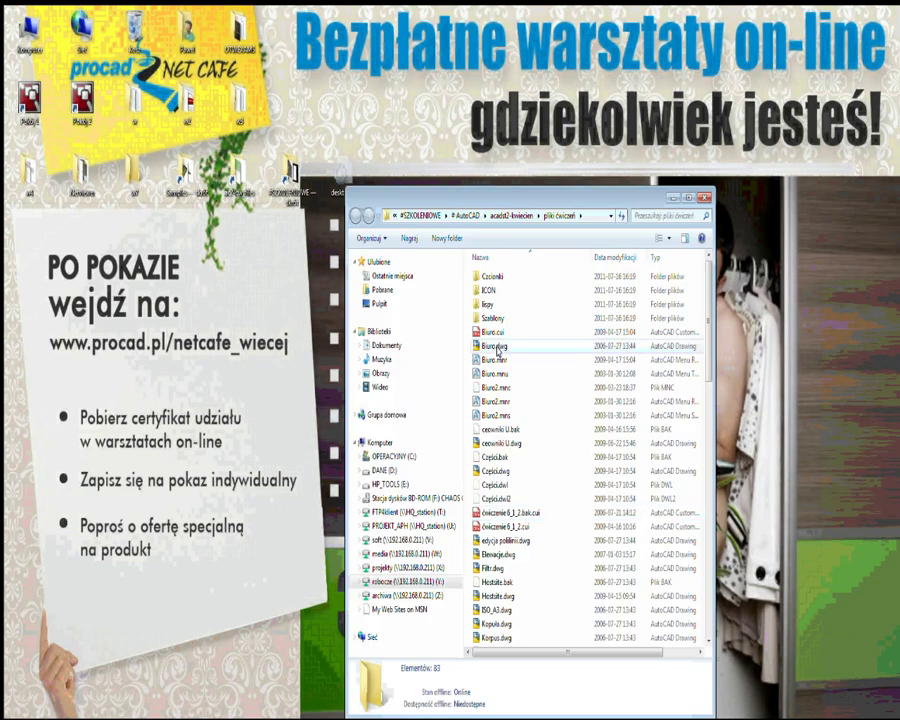
{"action": "left_click_drag", "start_coordinate": [493, 566], "coordinate": [175, 580]}
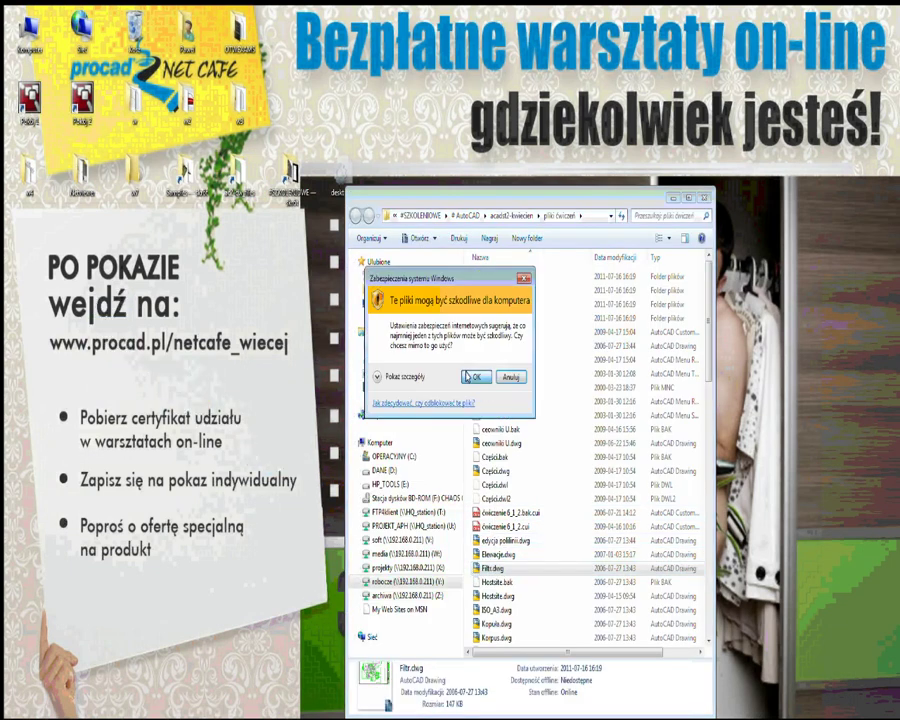
{"action": "left_click", "coordinate": [476, 376]}
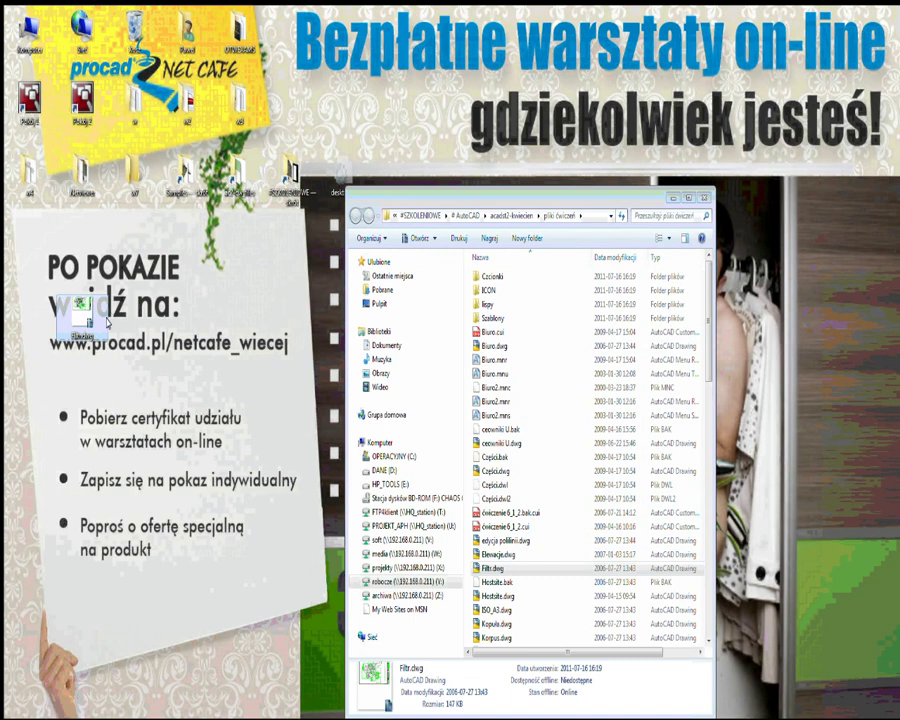
{"action": "left_click_drag", "start_coordinate": [490, 566], "coordinate": [140, 365]}
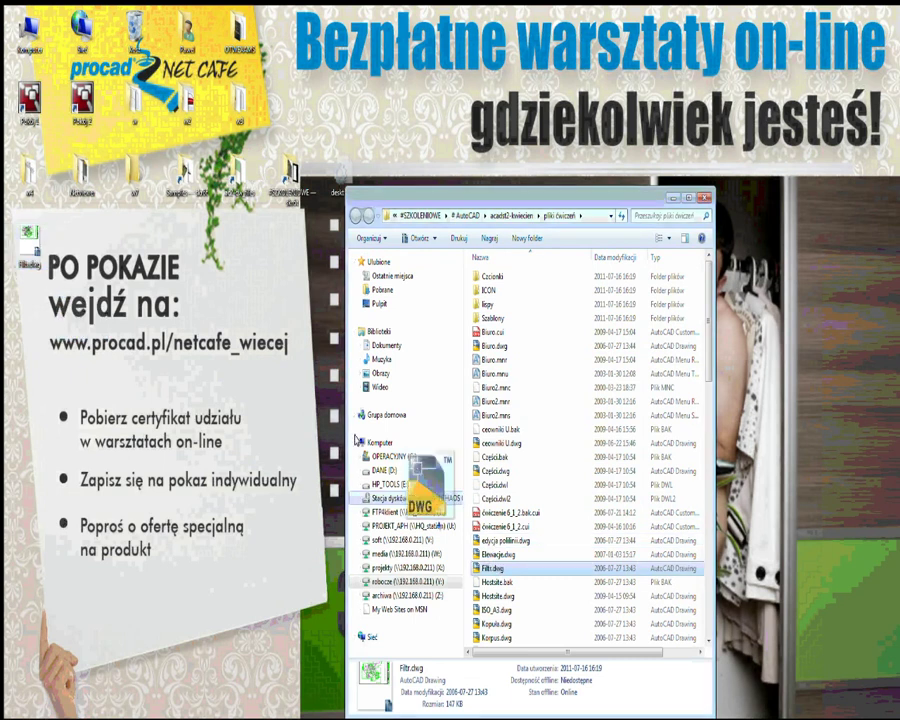
{"action": "left_click", "coordinate": [476, 376]}
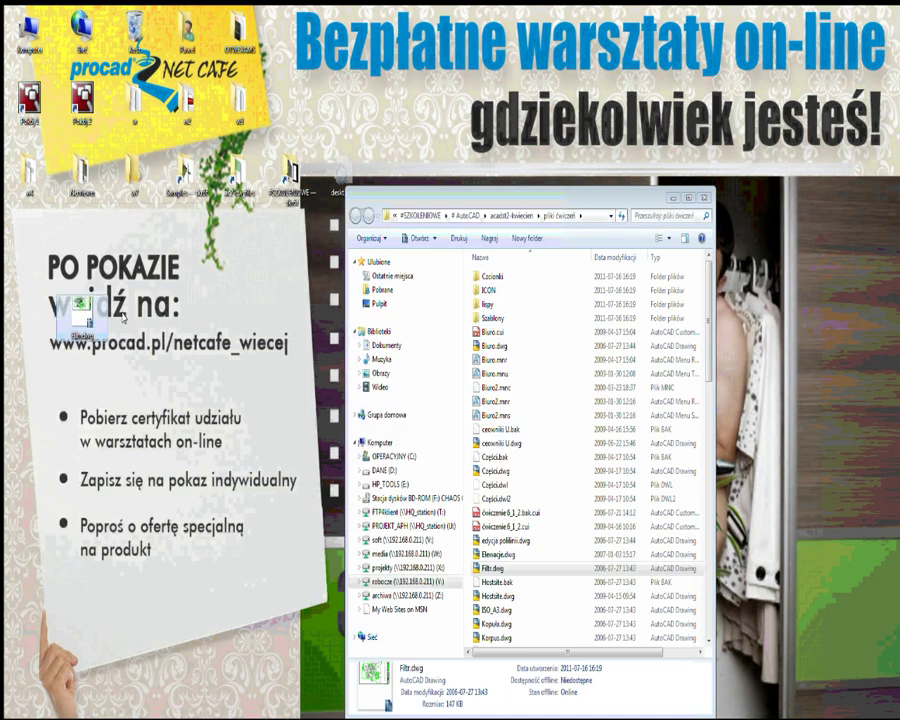
Move the desktop Filtr.dwg to the left edge and open it with AutoCAD Application.
{"action": "left_click_drag", "start_coordinate": [80, 318], "coordinate": [30, 310]}
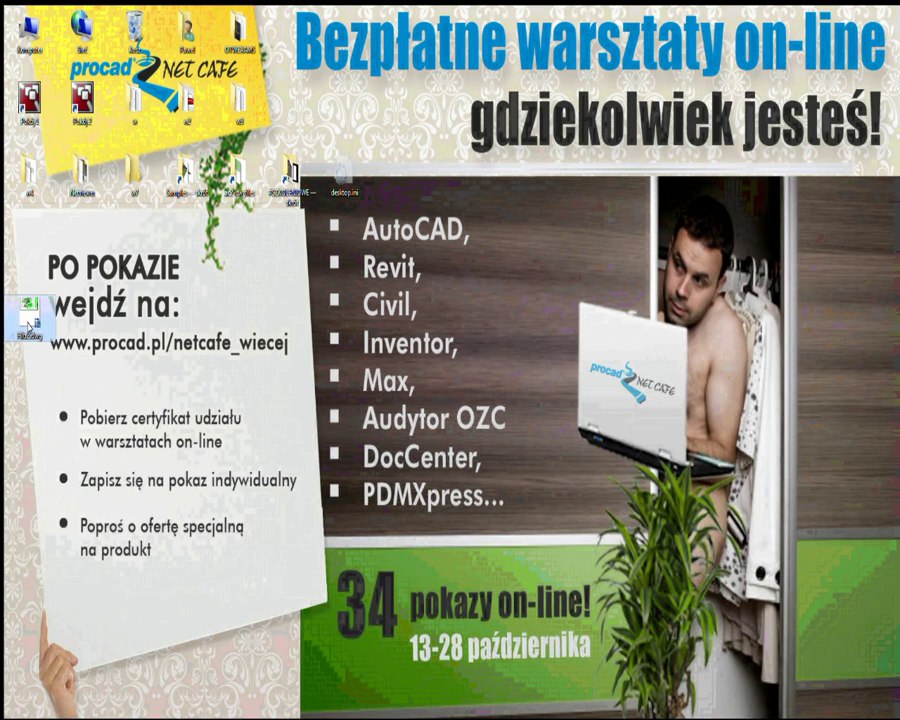
{"action": "right_click", "coordinate": [33, 326]}
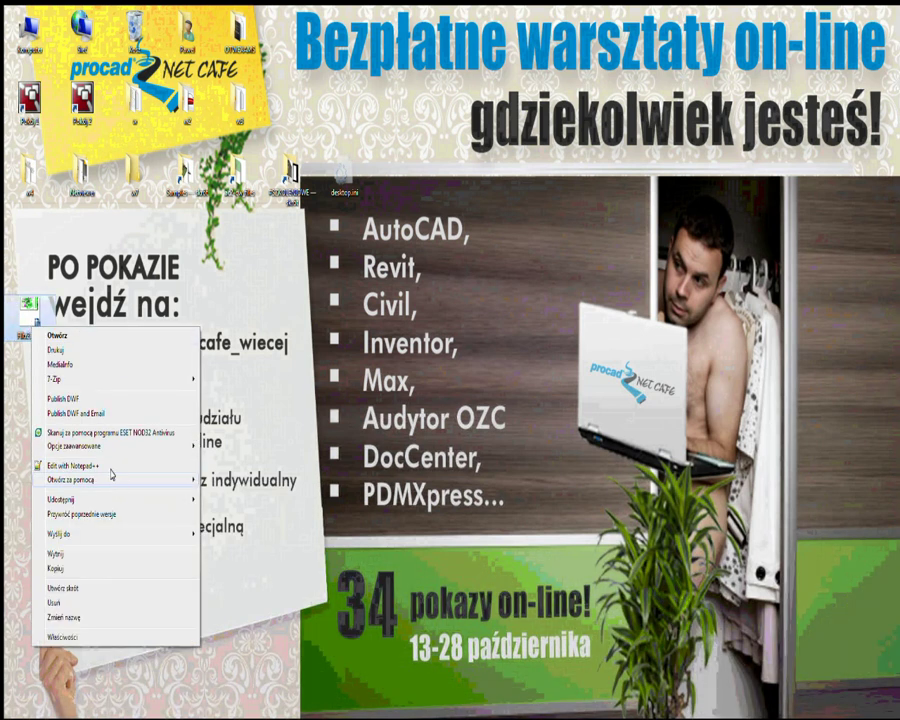
{"action": "mouse_move", "coordinate": [100, 479]}
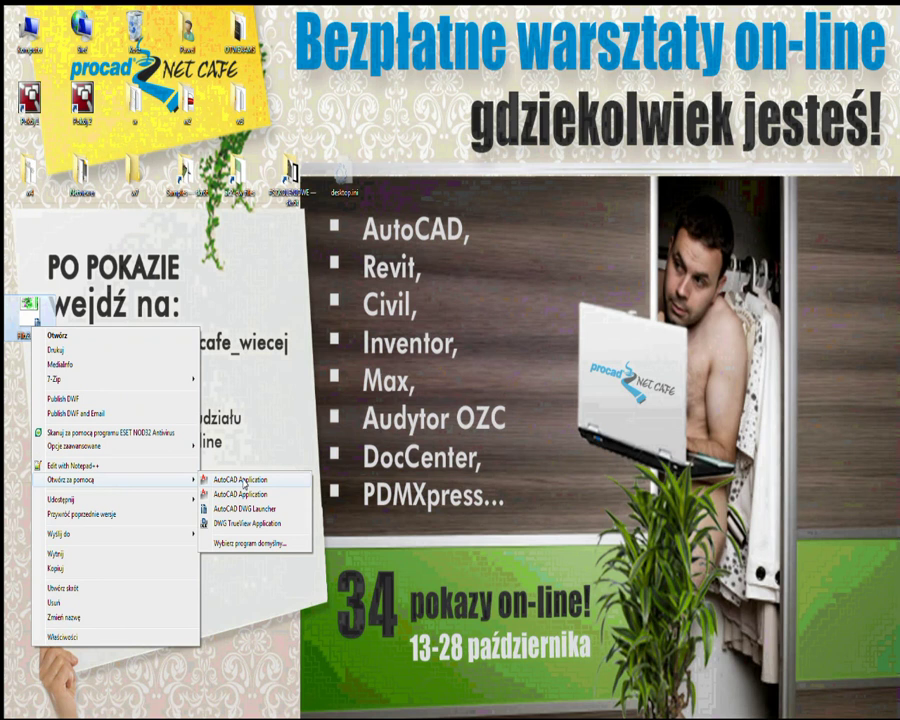
{"action": "left_click", "coordinate": [244, 481]}
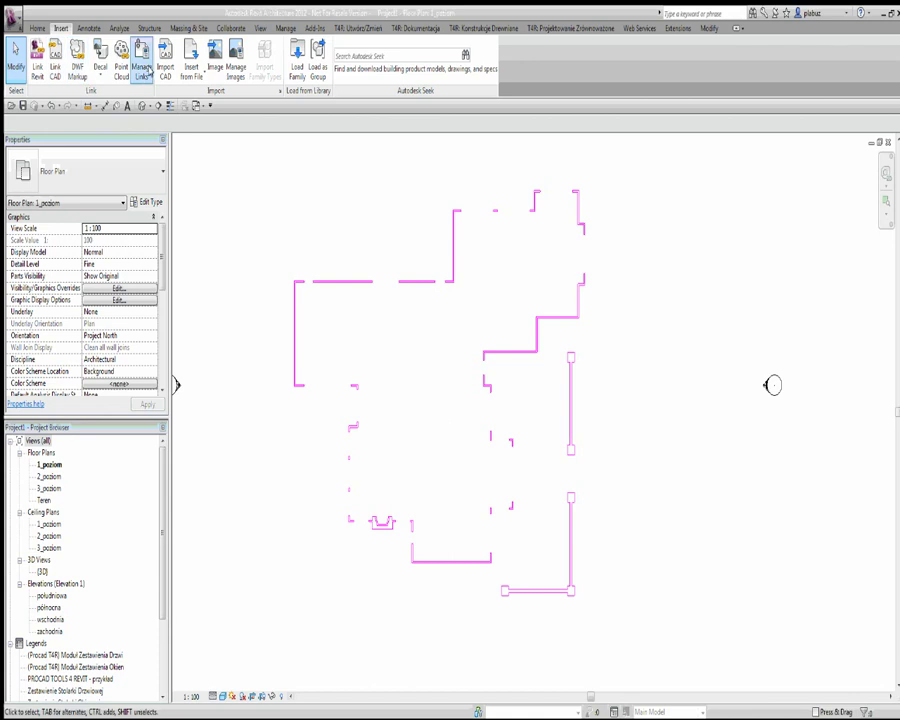
In Manage Links > CAD Formats, reload the Filtr.dwg link from Fitr2.dwg on the Desktop.
{"action": "left_click", "coordinate": [143, 60]}
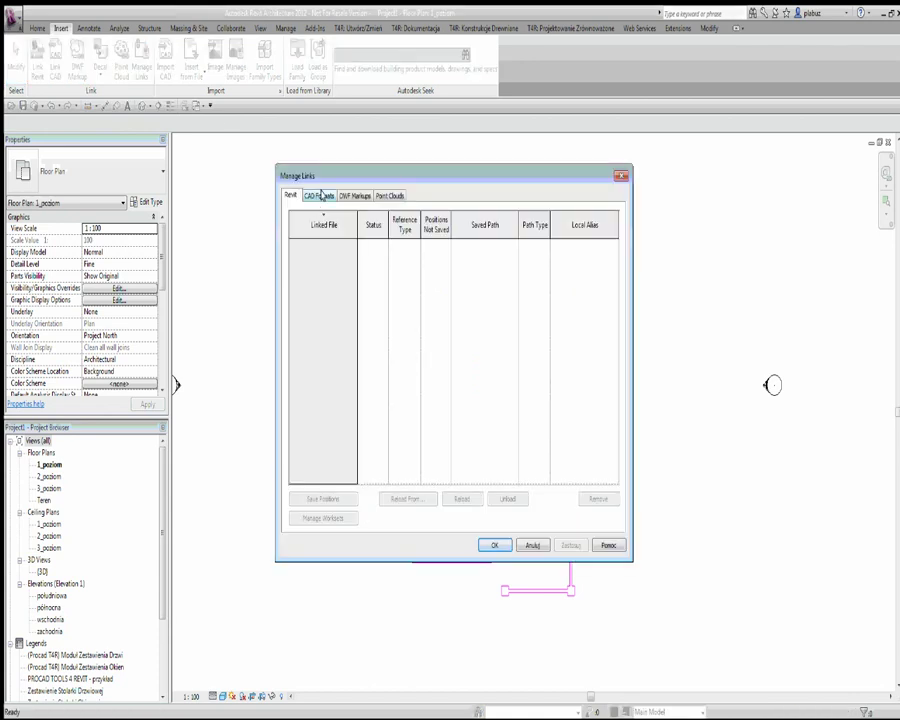
{"action": "left_click", "coordinate": [319, 196]}
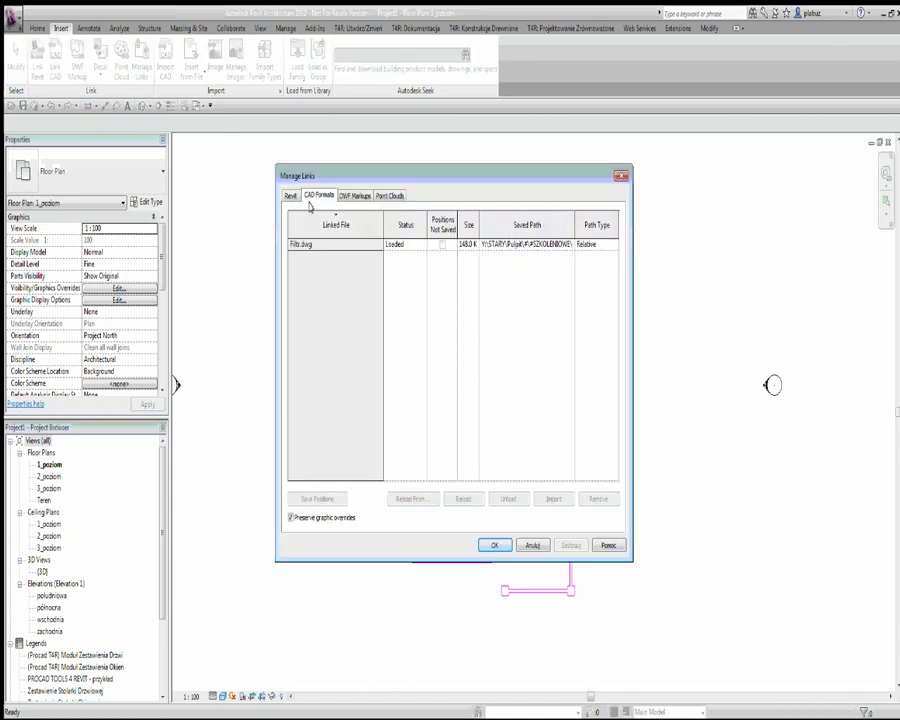
{"action": "left_click", "coordinate": [306, 255]}
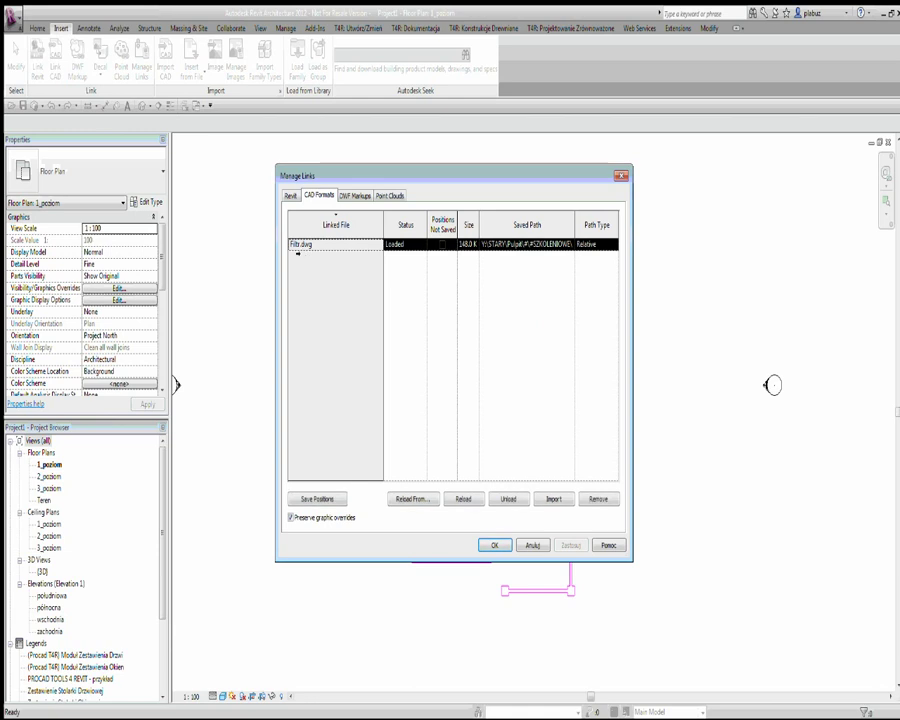
{"action": "left_click", "coordinate": [417, 492]}
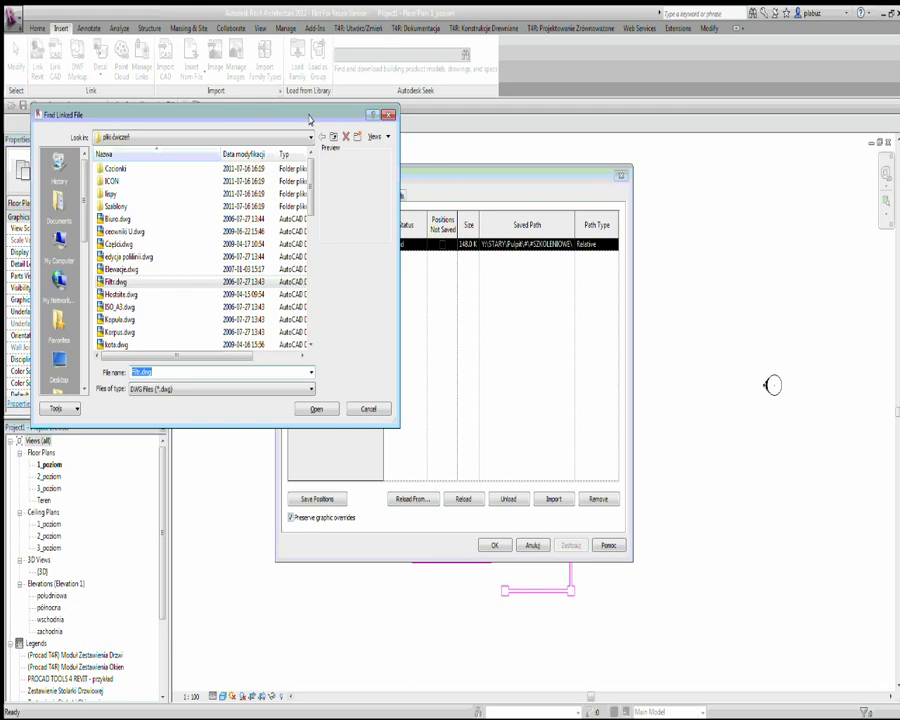
{"action": "left_click_drag", "start_coordinate": [309, 119], "coordinate": [199, 291]}
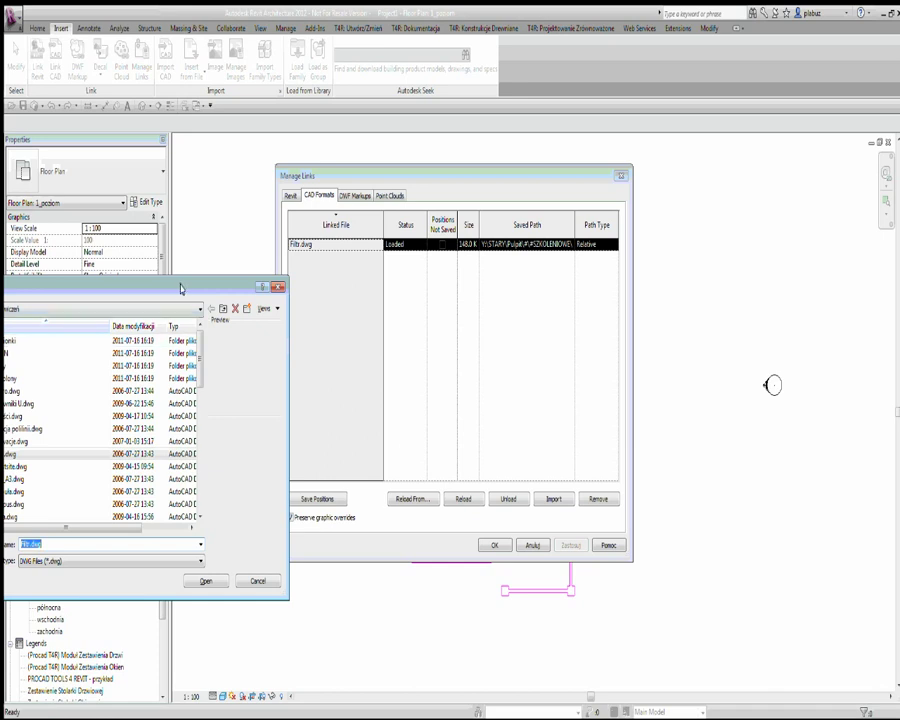
{"action": "mouse_move", "coordinate": [180, 288]}
{"action": "left_mouse_down"}
{"action": "mouse_move", "coordinate": [272, 284]}
{"action": "mouse_move", "coordinate": [753, 135]}
{"action": "left_mouse_up"}
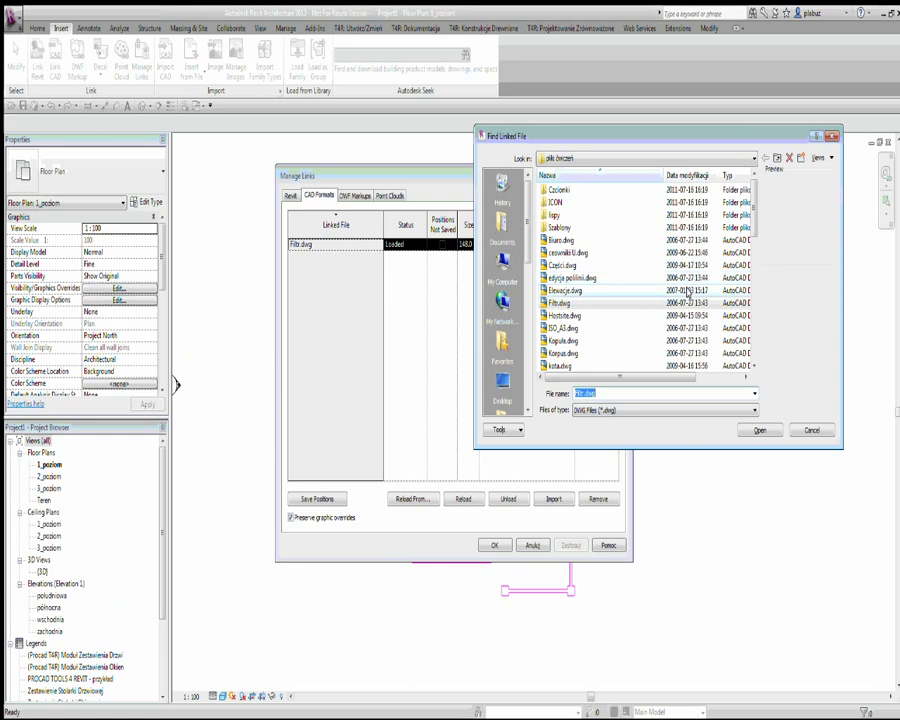
{"action": "left_click", "coordinate": [503, 377]}
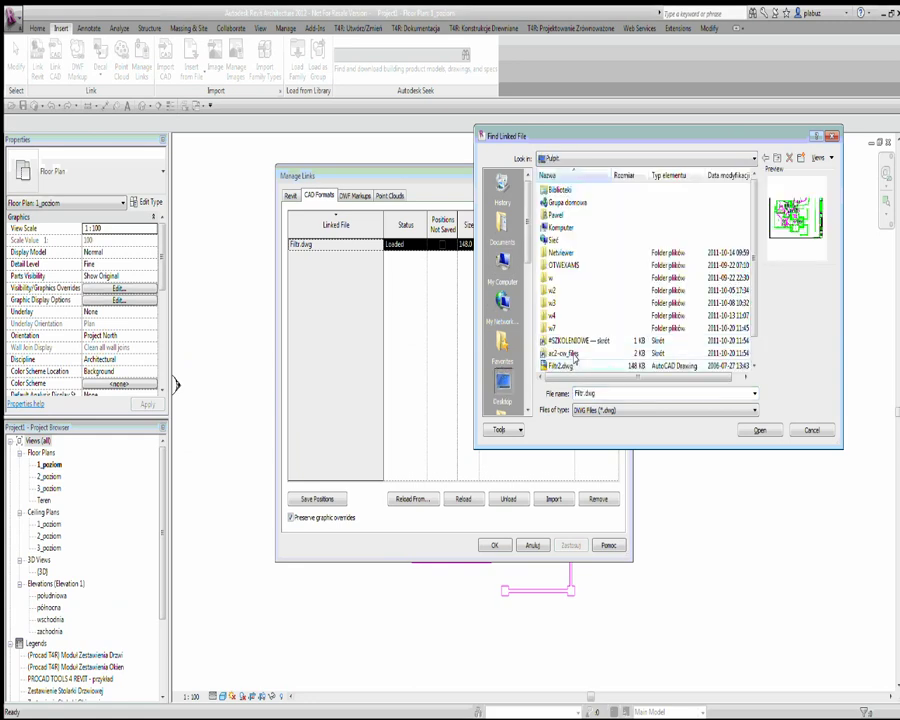
{"action": "scroll", "coordinate": [754, 247], "scroll_direction": "down", "scroll_amount": 1}
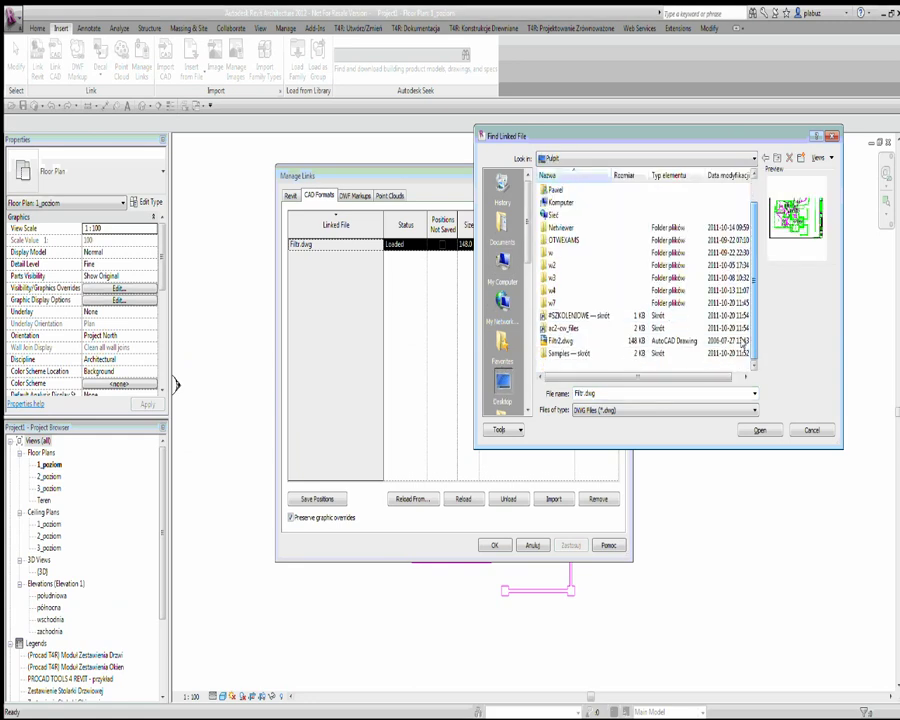
{"action": "left_click", "coordinate": [553, 344]}
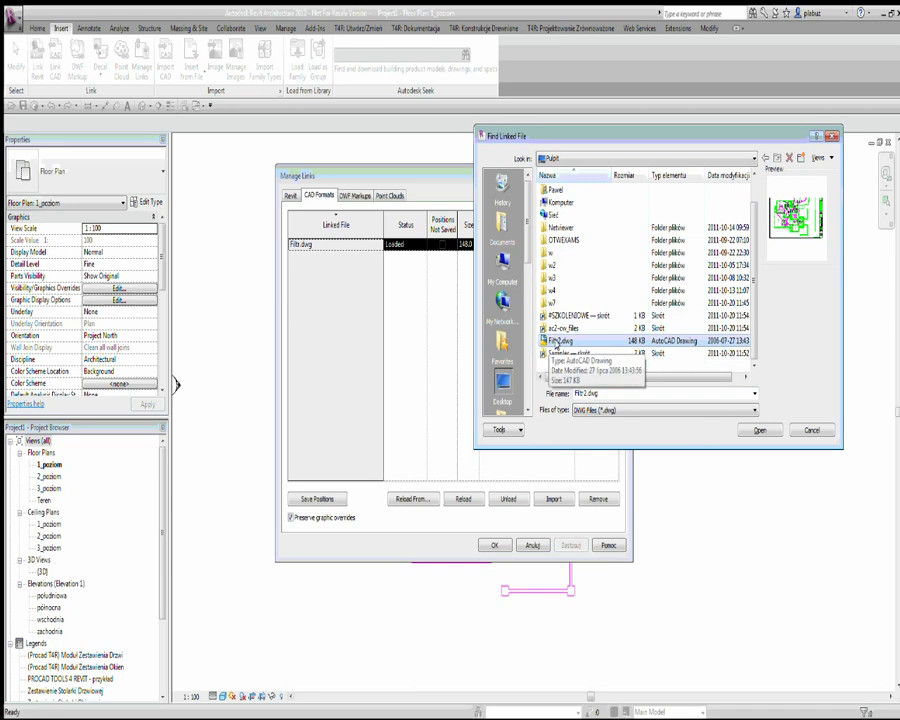
{"action": "left_click", "coordinate": [757, 430]}
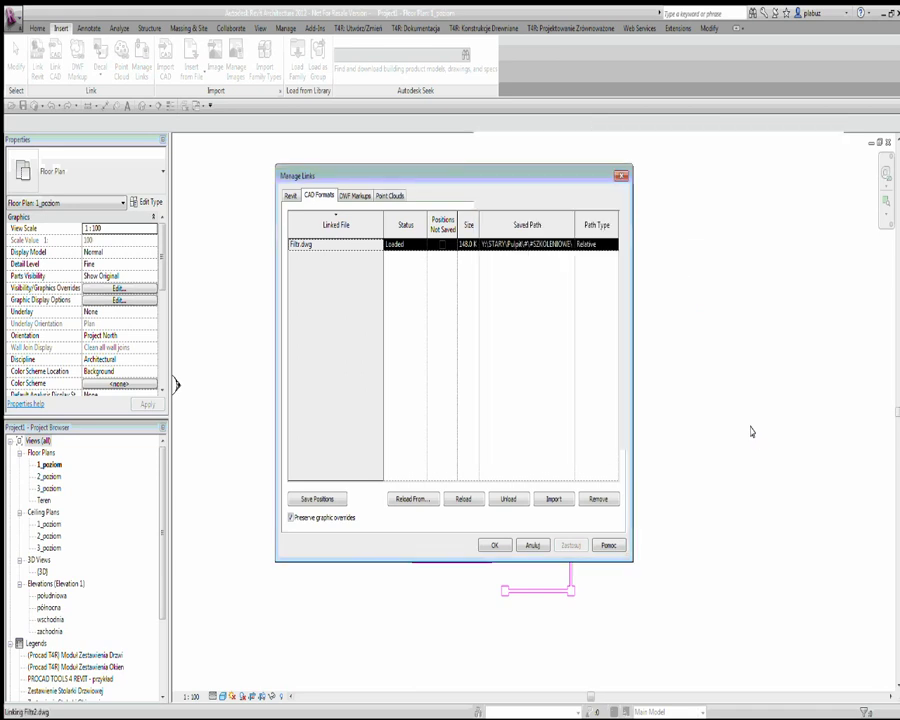
{"action": "left_click", "coordinate": [492, 544]}
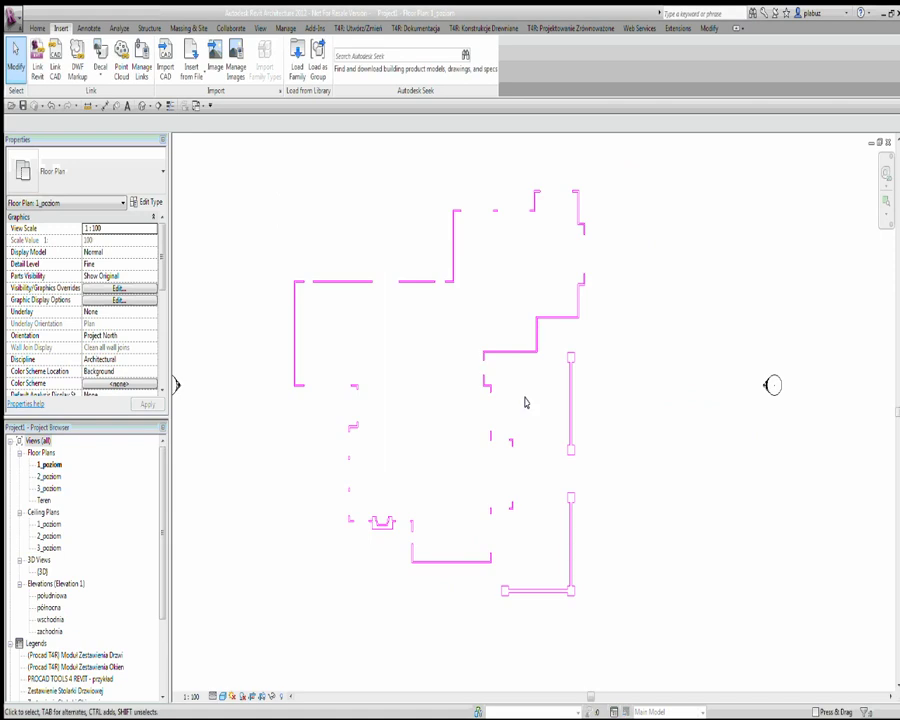
Open the plan's Visibility/Graphics Overrides and expand the linked DWG under Imported Categories.
{"action": "left_click", "coordinate": [541, 318]}
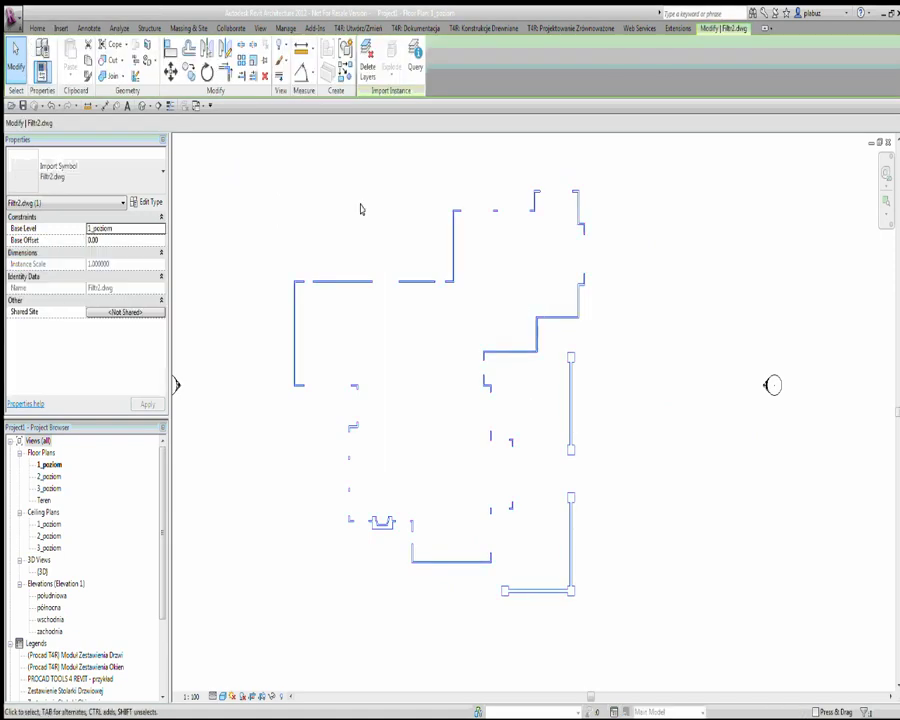
{"action": "left_click", "coordinate": [230, 263]}
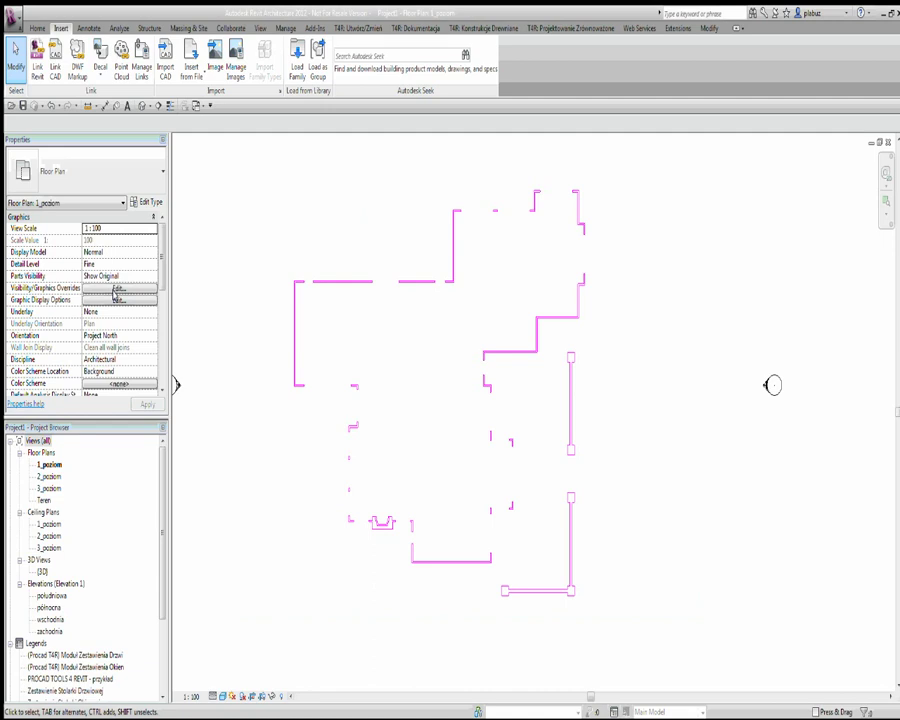
{"action": "left_click", "coordinate": [116, 289]}
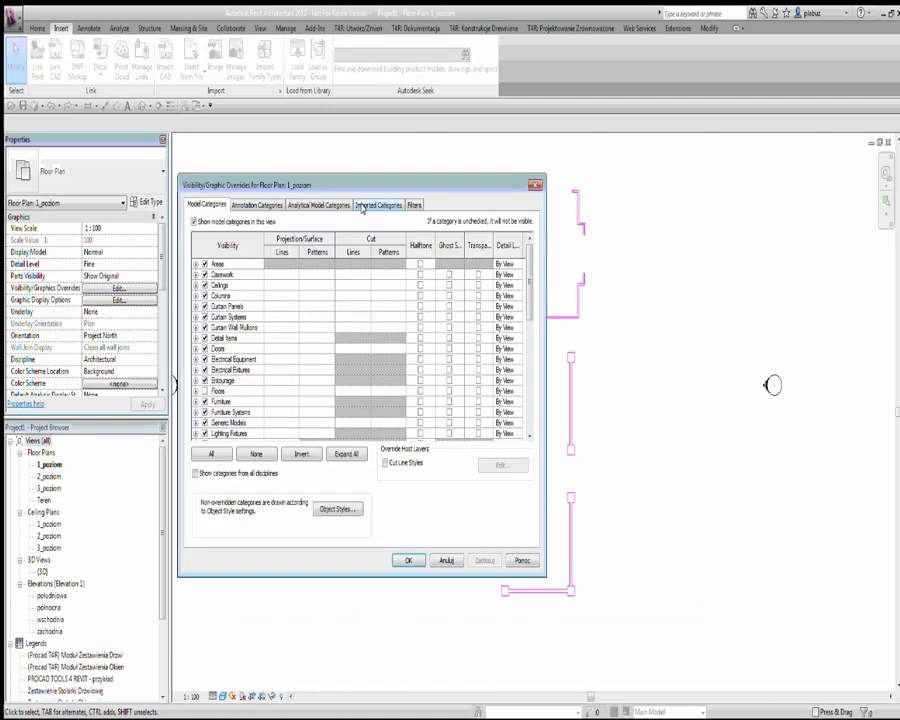
{"action": "left_click", "coordinate": [354, 207]}
{"action": "left_click", "coordinate": [225, 263]}
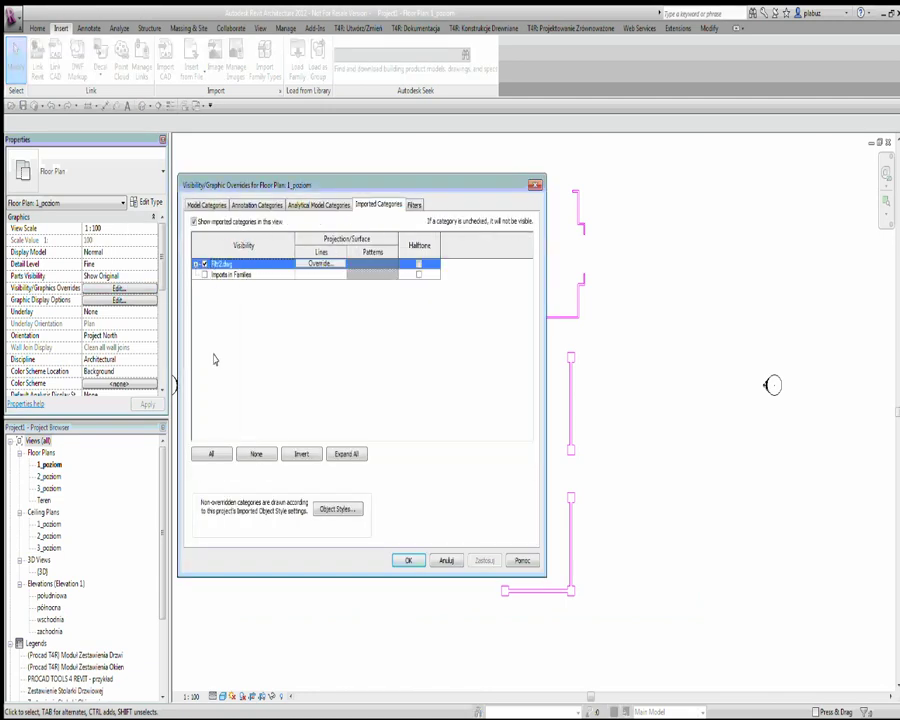
{"action": "left_click", "coordinate": [197, 263]}
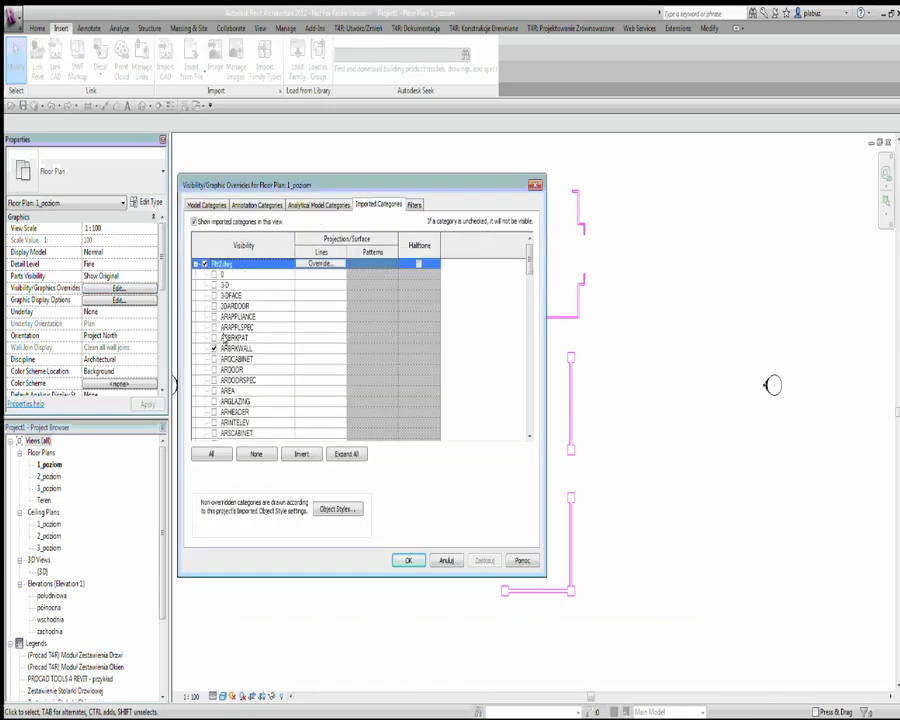
Scroll through the DWG's layer list and select the ARBRKWALL layer.
{"action": "left_click", "coordinate": [232, 317]}
{"action": "scroll", "coordinate": [231, 332], "scroll_direction": "down", "scroll_amount": 2}
{"action": "scroll", "coordinate": [231, 331], "scroll_direction": "down", "scroll_amount": 3}
{"action": "scroll", "coordinate": [231, 332], "scroll_direction": "down", "scroll_amount": 3}
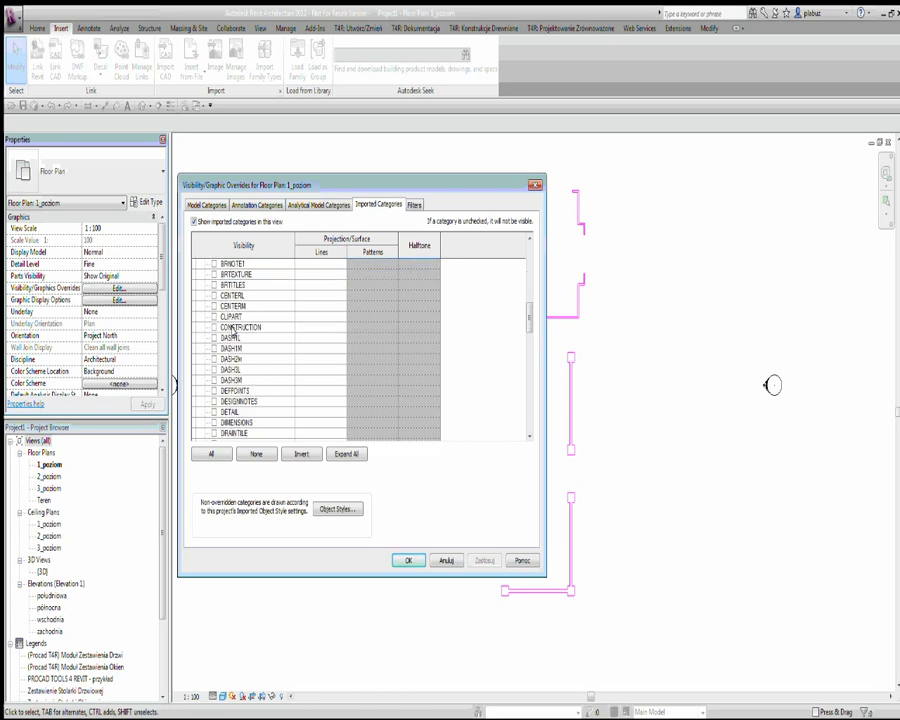
{"action": "scroll", "coordinate": [232, 333], "scroll_direction": "down", "scroll_amount": 3}
{"action": "scroll", "coordinate": [233, 334], "scroll_direction": "down", "scroll_amount": 3}
{"action": "scroll", "coordinate": [233, 335], "scroll_direction": "down", "scroll_amount": 3}
{"action": "scroll", "coordinate": [233, 336], "scroll_direction": "down", "scroll_amount": 3}
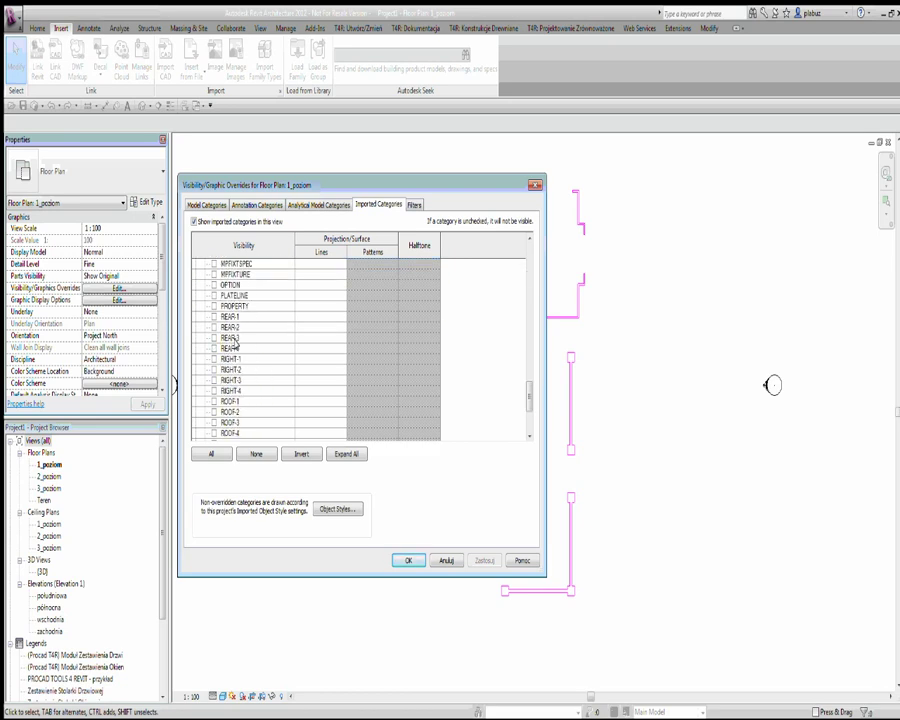
{"action": "scroll", "coordinate": [233, 337], "scroll_direction": "down", "scroll_amount": 3}
{"action": "scroll", "coordinate": [233, 339], "scroll_direction": "up", "scroll_amount": 6}
{"action": "scroll", "coordinate": [233, 338], "scroll_direction": "up", "scroll_amount": 3}
{"action": "scroll", "coordinate": [235, 335], "scroll_direction": "up", "scroll_amount": 3}
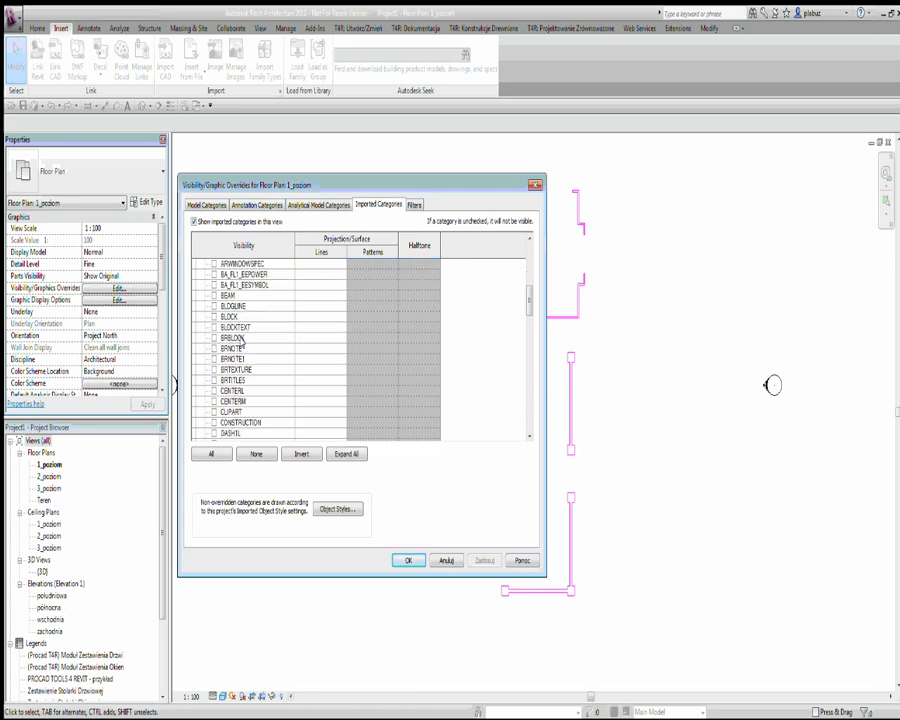
{"action": "scroll", "coordinate": [250, 329], "scroll_direction": "up", "scroll_amount": 3}
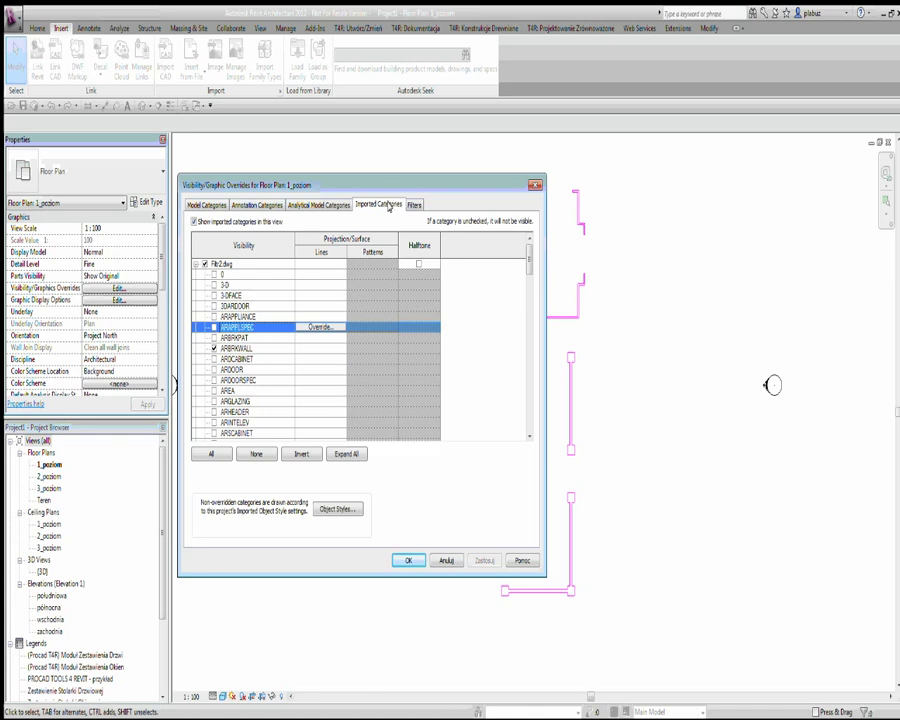
{"action": "left_click_drag", "start_coordinate": [394, 182], "coordinate": [725, 222]}
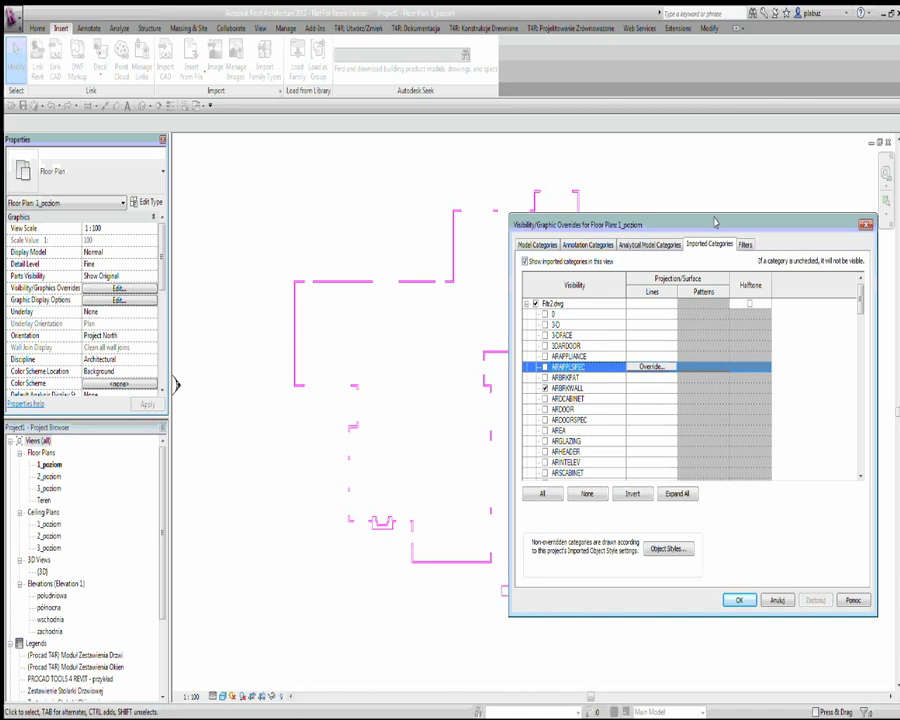
{"action": "mouse_move", "coordinate": [717, 225]}
{"action": "left_mouse_down"}
{"action": "mouse_move", "coordinate": [690, 288]}
{"action": "mouse_move", "coordinate": [707, 276]}
{"action": "mouse_move", "coordinate": [715, 289]}
{"action": "left_mouse_up"}
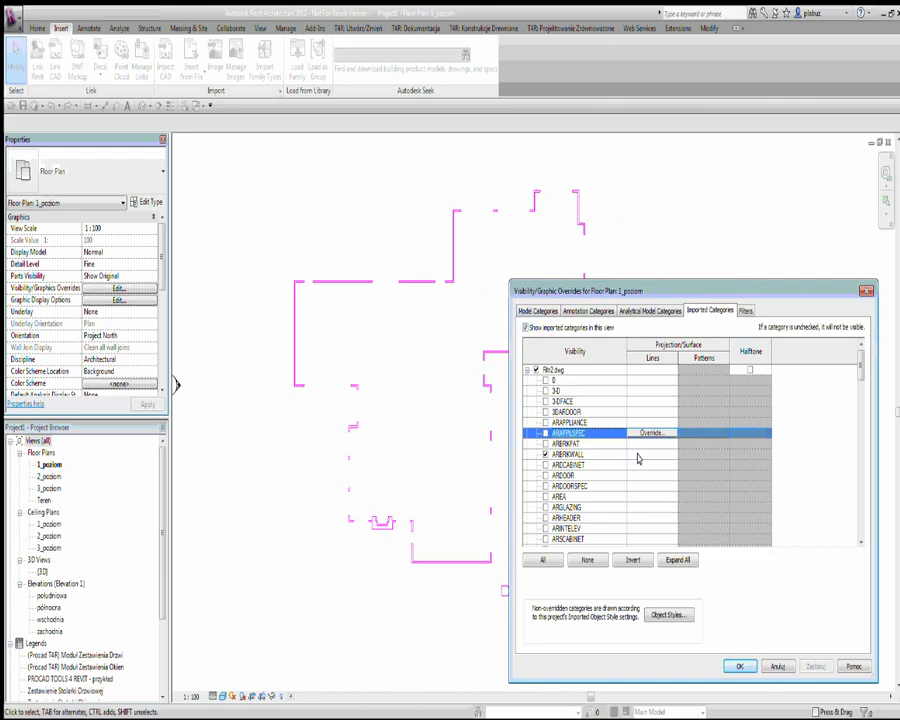
{"action": "left_click", "coordinate": [547, 453]}
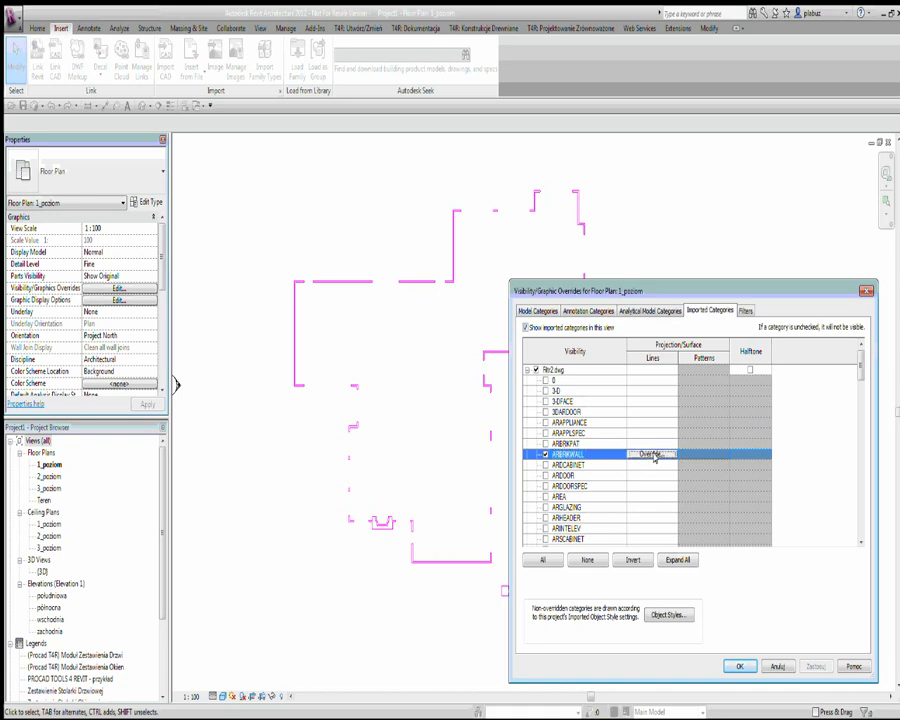
Override ARBRKWALL lines to red, weight 15, Aligning Line pattern, and apply.
{"action": "left_click", "coordinate": [652, 455]}
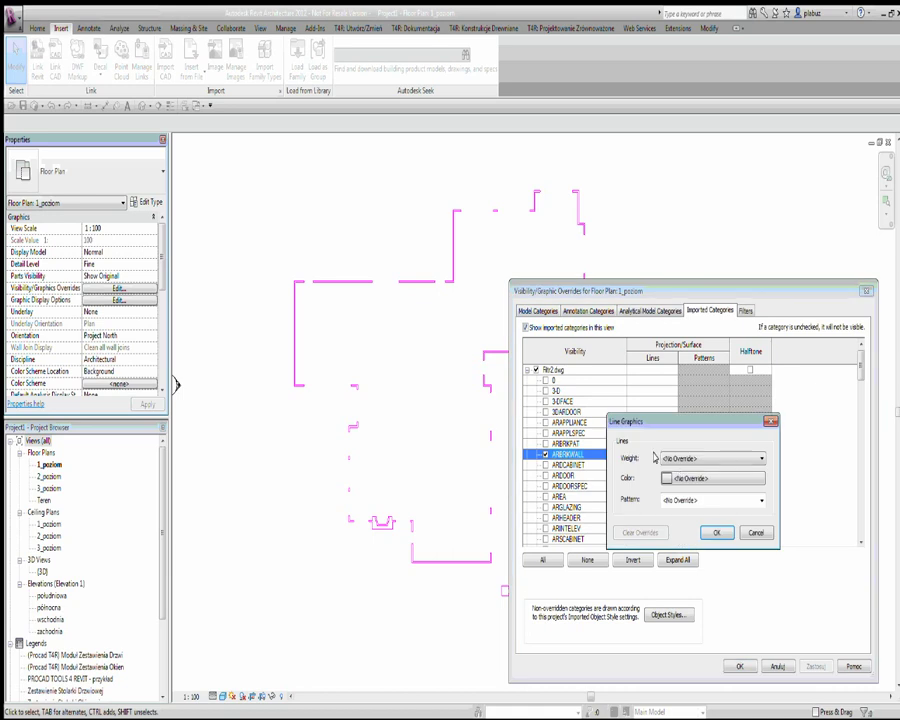
{"action": "left_click", "coordinate": [715, 476]}
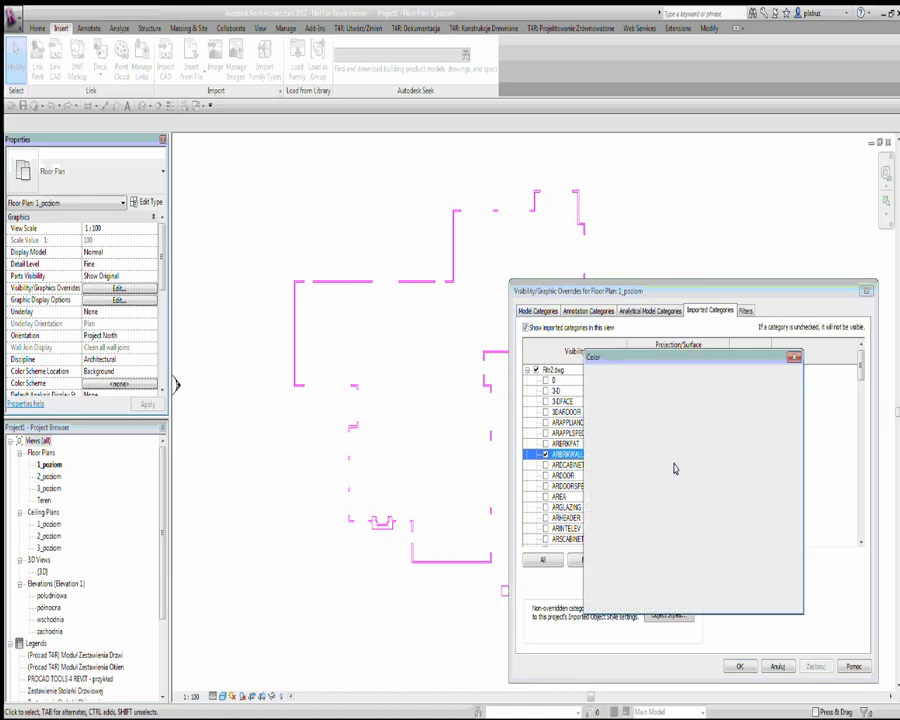
{"action": "left_click_drag", "start_coordinate": [530, 359], "coordinate": [371, 312]}
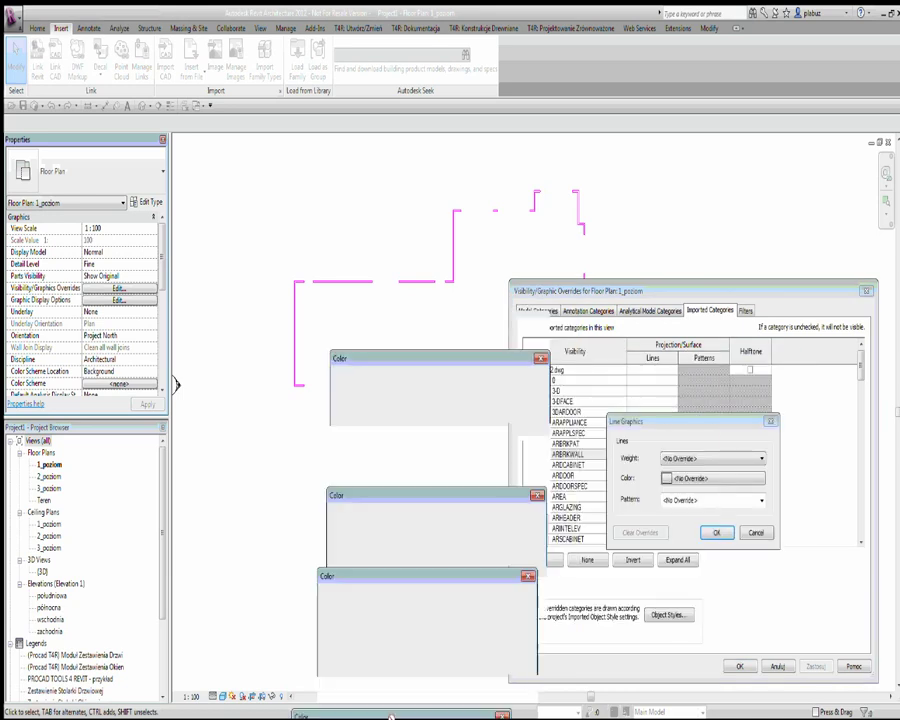
{"action": "left_click", "coordinate": [405, 452]}
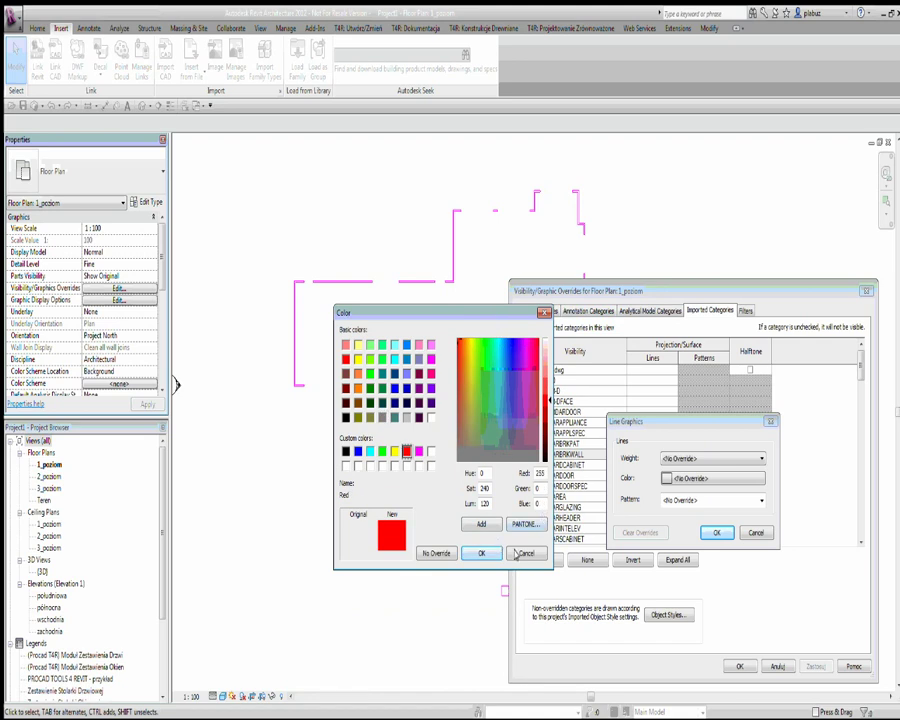
{"action": "left_click", "coordinate": [481, 553]}
{"action": "mouse_move", "coordinate": [630, 422]}
{"action": "left_mouse_down"}
{"action": "mouse_move", "coordinate": [258, 511]}
{"action": "mouse_move", "coordinate": [281, 544]}
{"action": "left_mouse_up"}
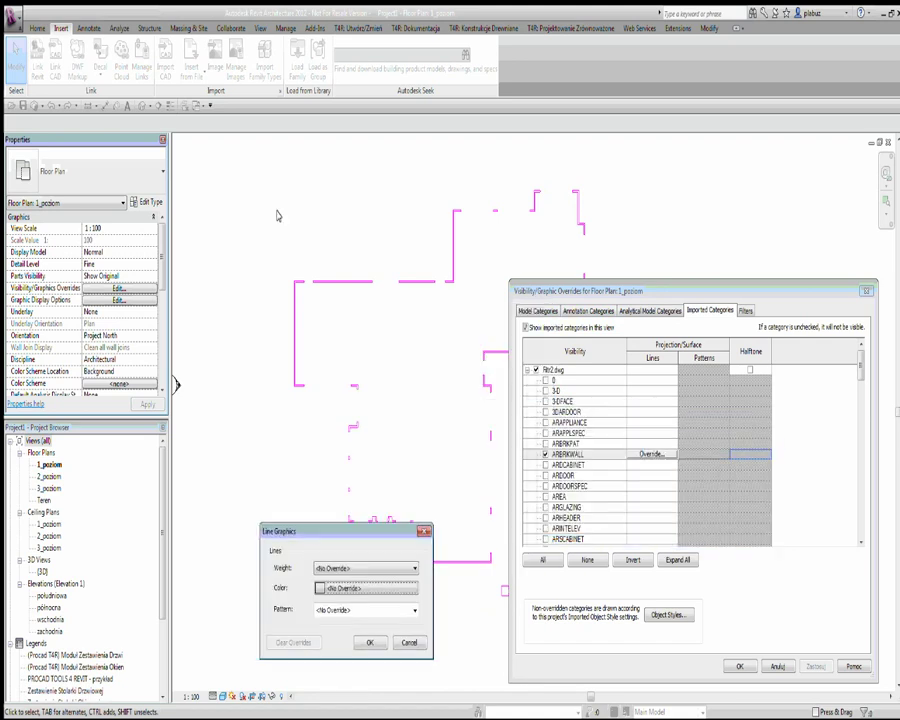
{"action": "left_click", "coordinate": [412, 589]}
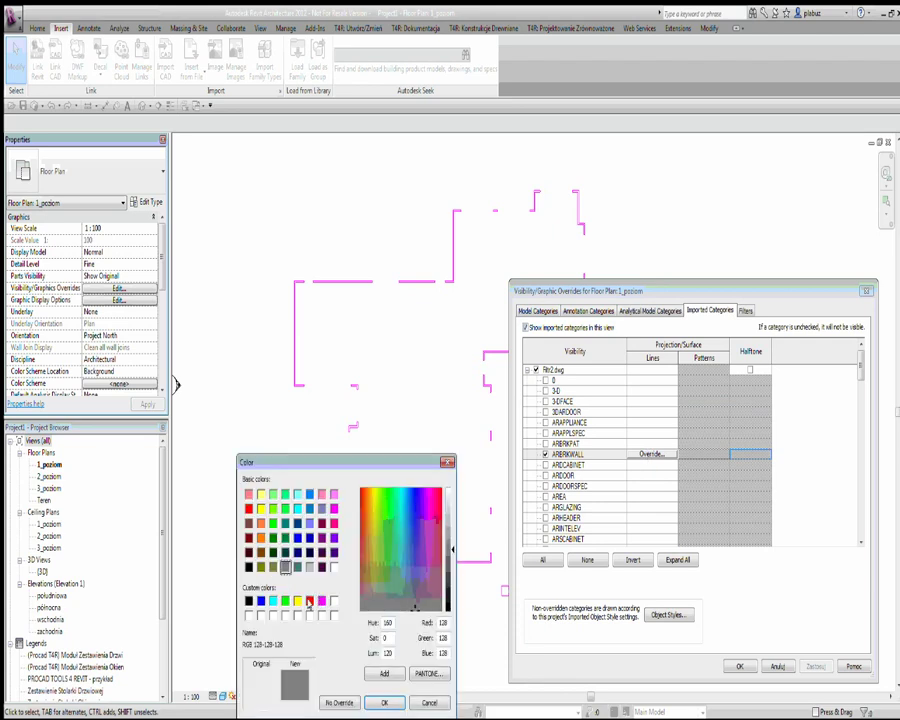
{"action": "left_click", "coordinate": [310, 601]}
{"action": "left_click", "coordinate": [384, 702]}
{"action": "left_click", "coordinate": [399, 569]}
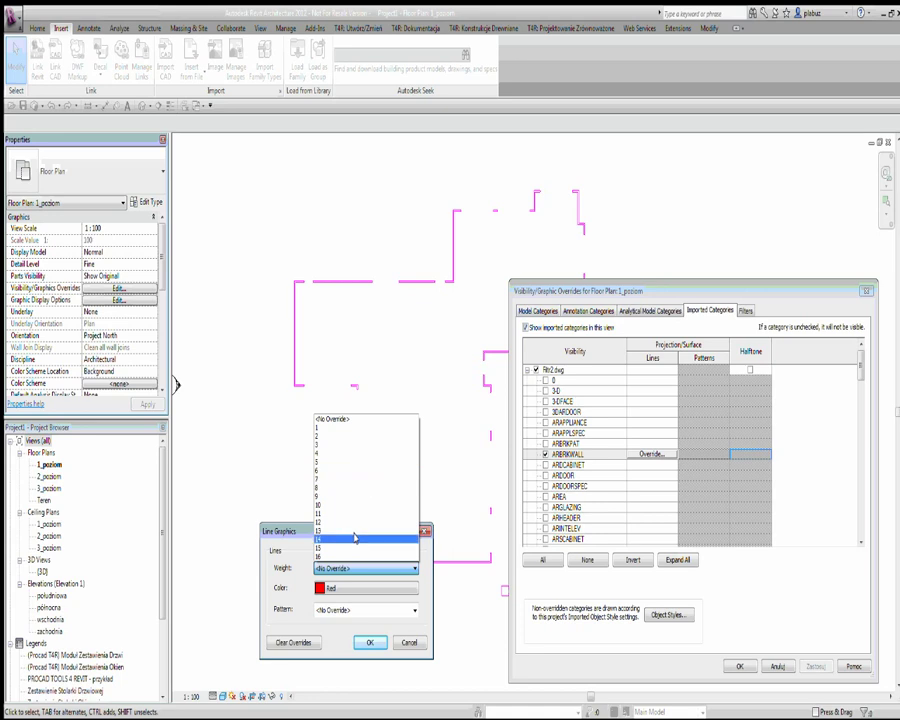
{"action": "left_click", "coordinate": [353, 547]}
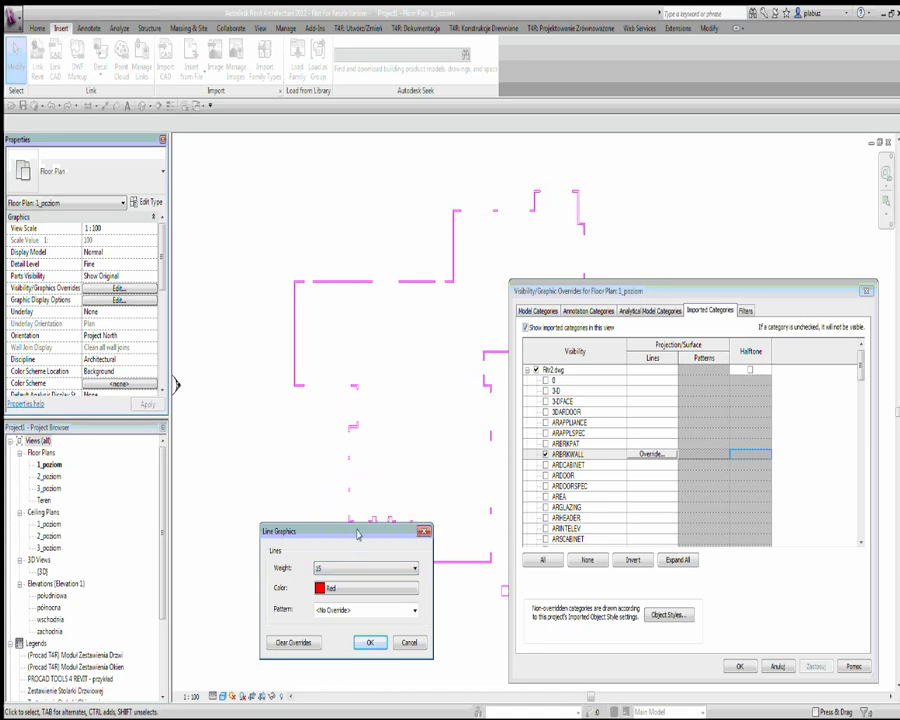
{"action": "left_click", "coordinate": [414, 610]}
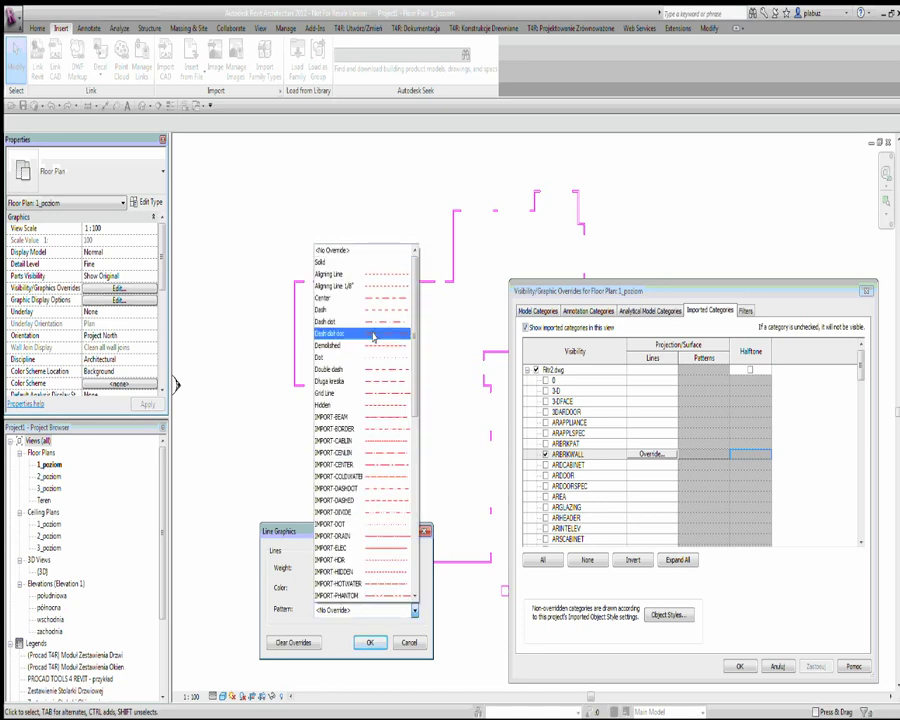
{"action": "left_click", "coordinate": [380, 275]}
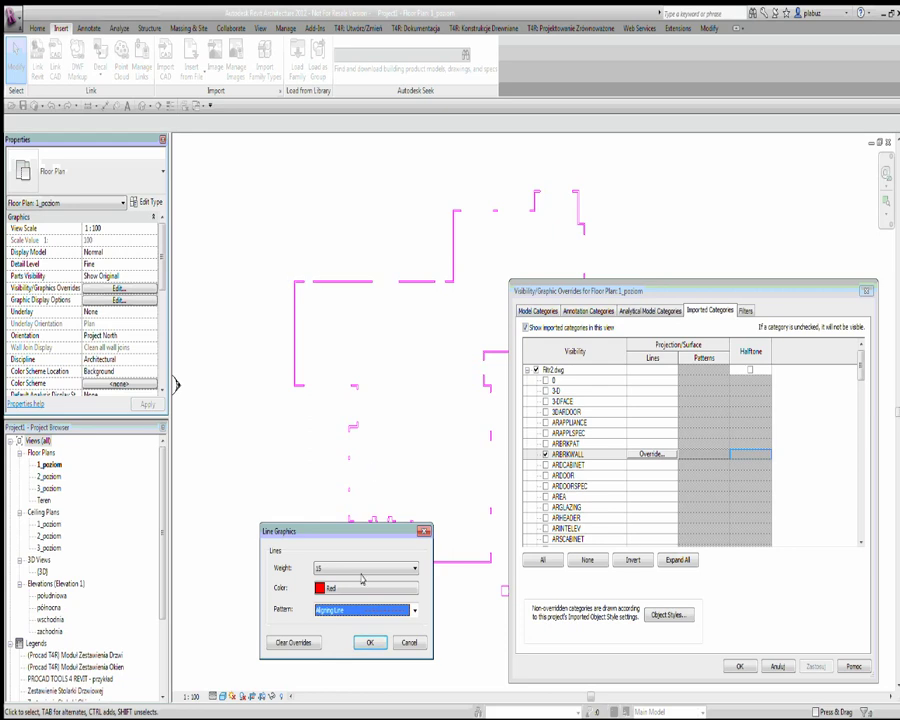
{"action": "left_click", "coordinate": [369, 642]}
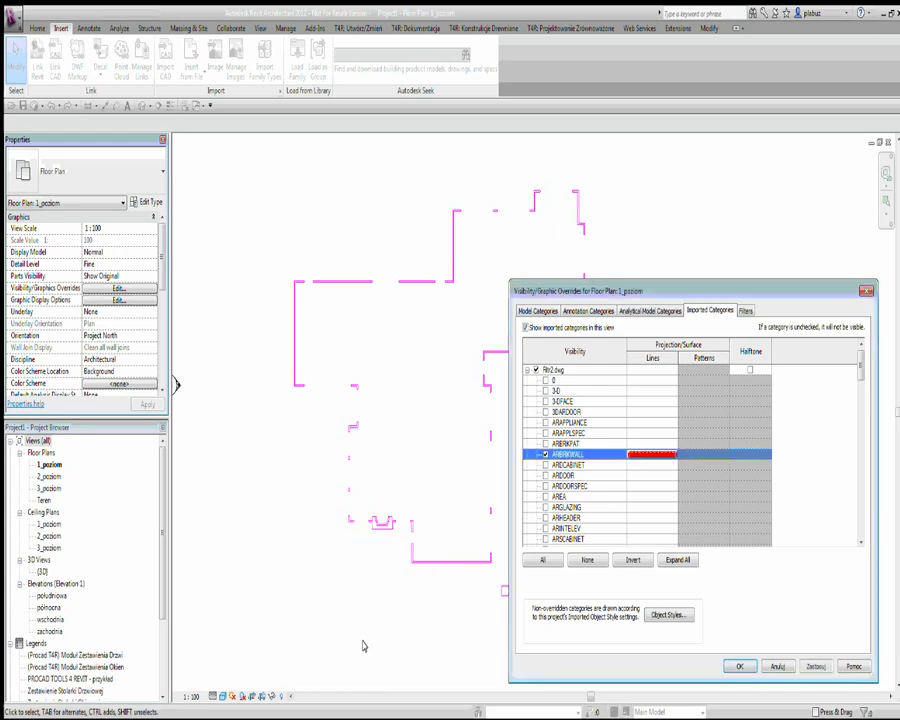
{"action": "left_click", "coordinate": [820, 666]}
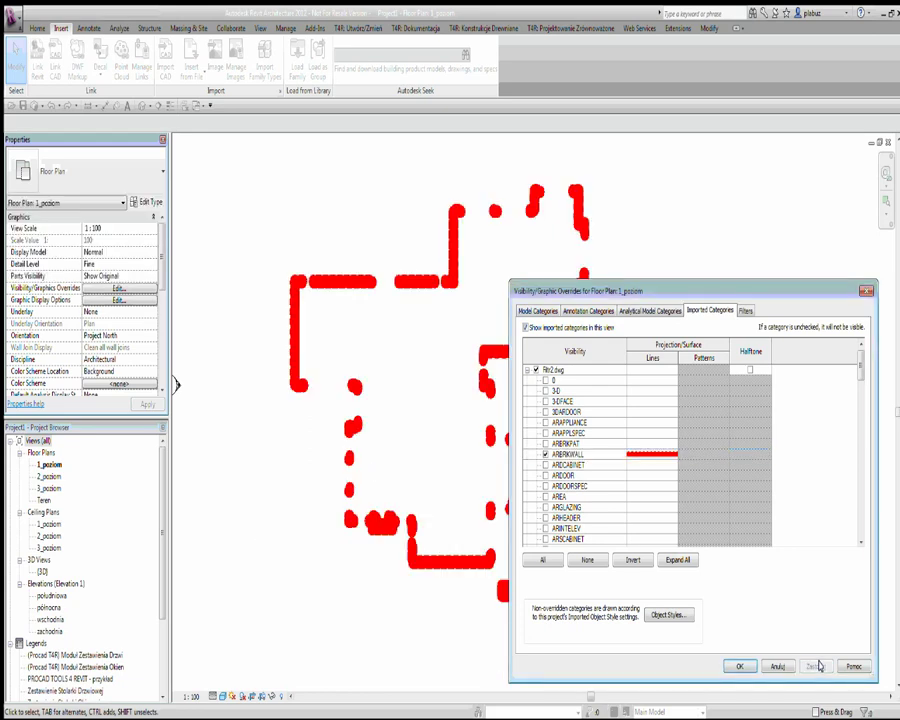
Reduce the ARBRKWALL line weight to 3 and apply the change.
{"action": "left_click", "coordinate": [638, 456]}
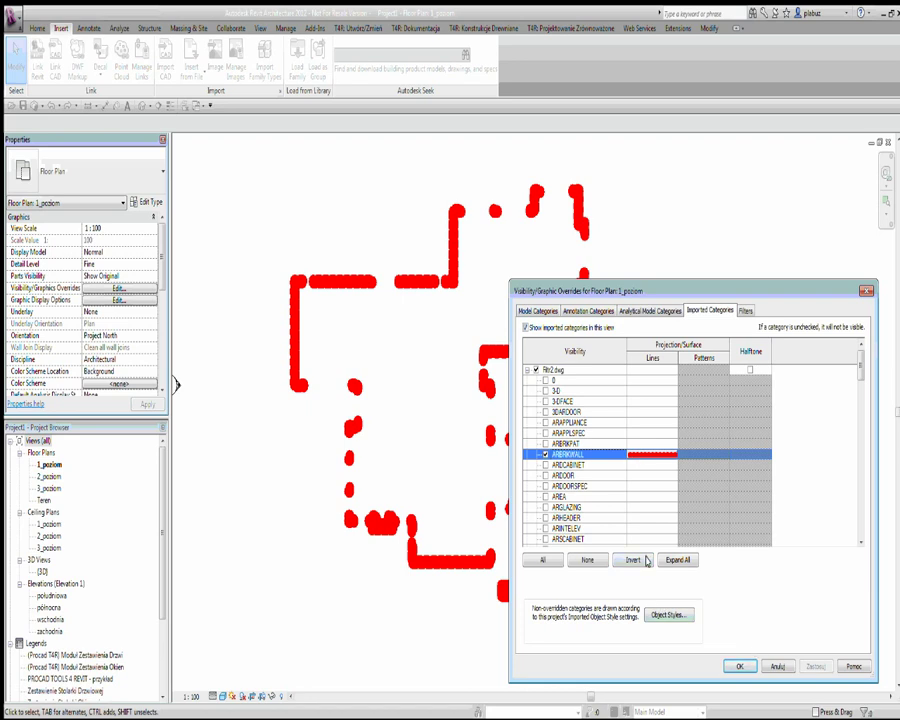
{"action": "left_click", "coordinate": [636, 455]}
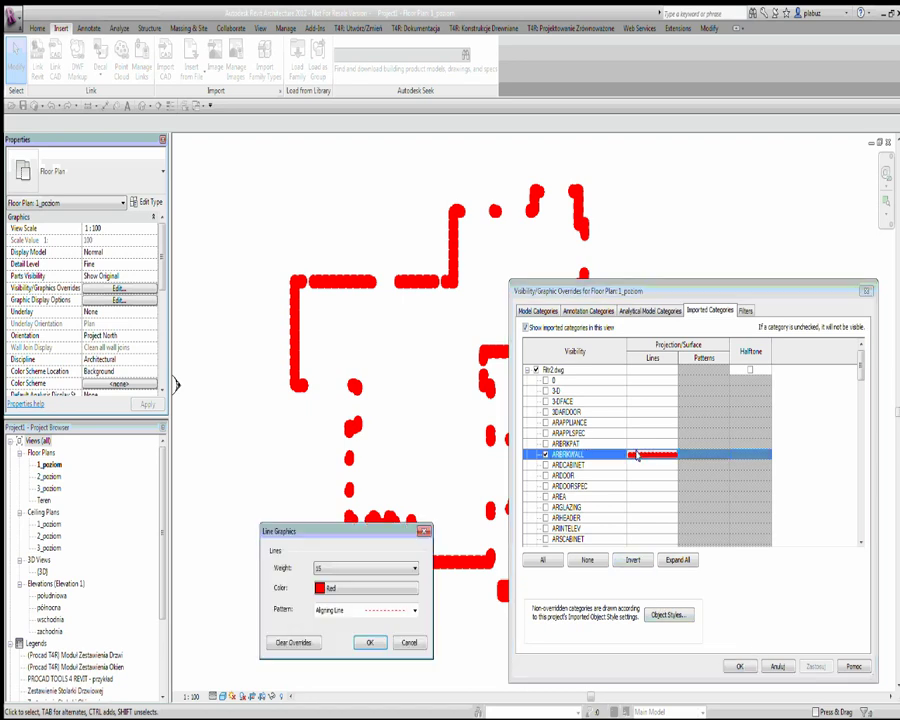
{"action": "left_click", "coordinate": [366, 568]}
{"action": "left_click", "coordinate": [364, 445]}
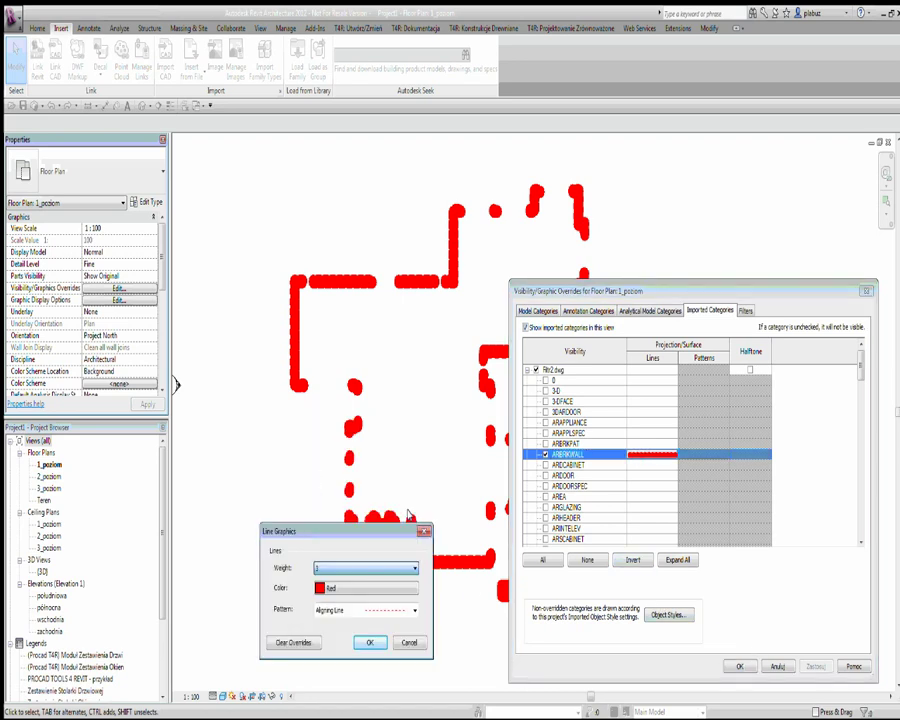
{"action": "left_click", "coordinate": [370, 642]}
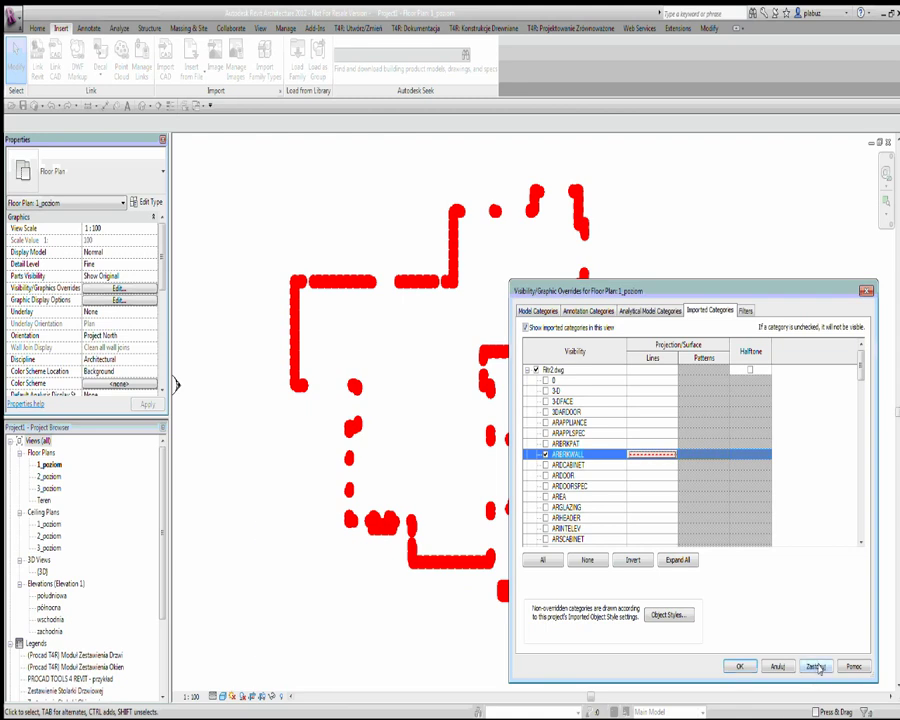
{"action": "left_click", "coordinate": [815, 666]}
Close the overrides dialog and recentre the building outline in the 1_poziom view.
{"action": "left_click", "coordinate": [737, 665]}
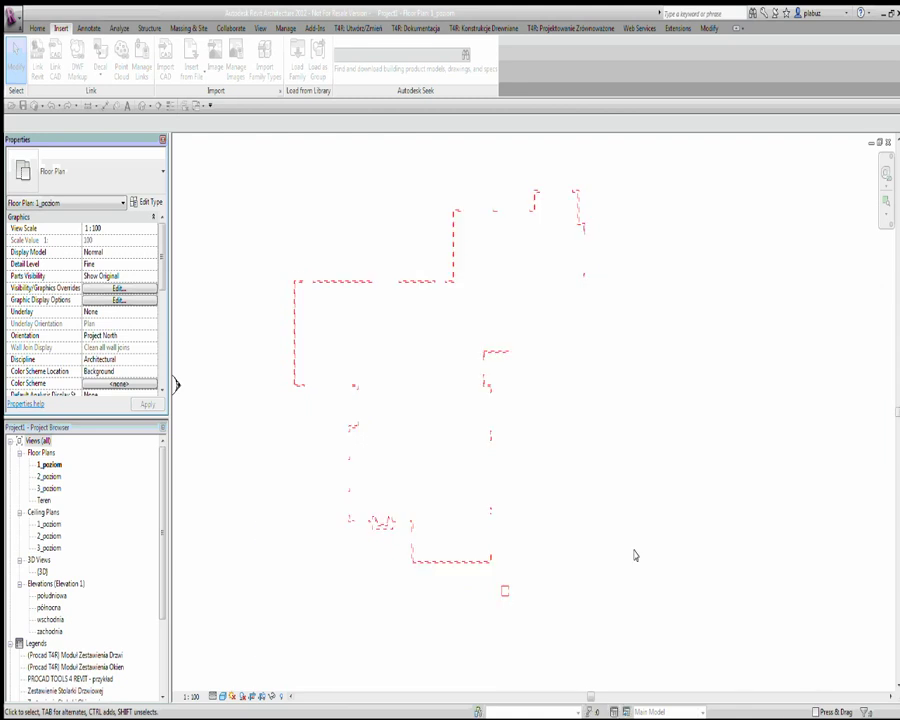
{"action": "scroll", "coordinate": [281, 252], "scroll_direction": "up", "scroll_amount": 2}
{"action": "scroll", "coordinate": [301, 281], "scroll_direction": "up", "scroll_amount": 2}
{"action": "scroll", "coordinate": [378, 397], "scroll_direction": "up", "scroll_amount": 1}
{"action": "scroll", "coordinate": [378, 397], "scroll_direction": "up", "scroll_amount": 1}
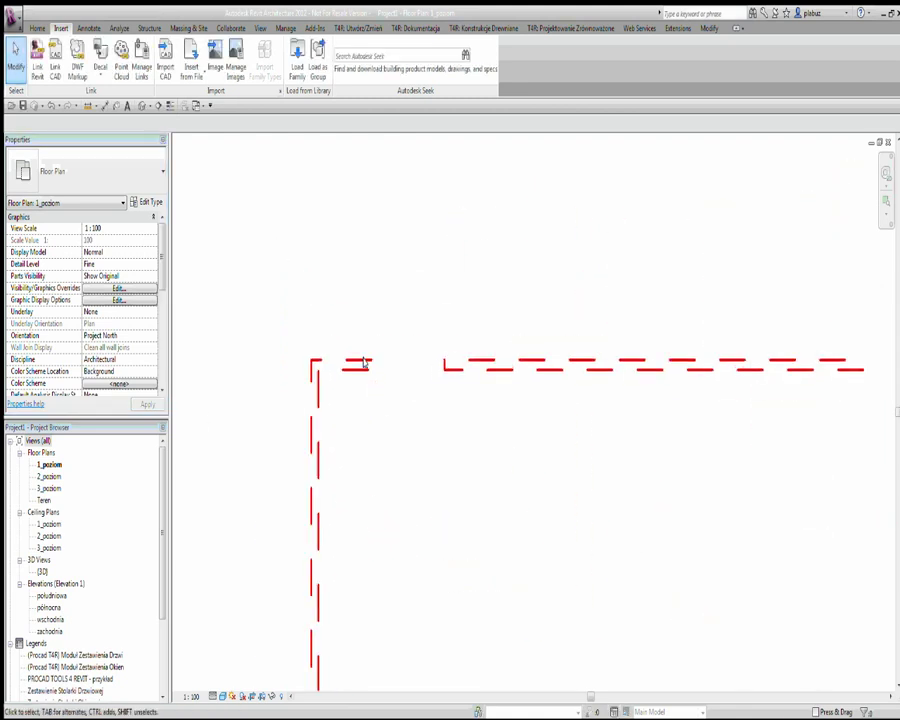
{"action": "scroll", "coordinate": [315, 275], "scroll_direction": "down", "scroll_amount": 3}
{"action": "scroll", "coordinate": [329, 263], "scroll_direction": "down", "scroll_amount": 1}
{"action": "scroll", "coordinate": [409, 282], "scroll_direction": "down", "scroll_amount": 1}
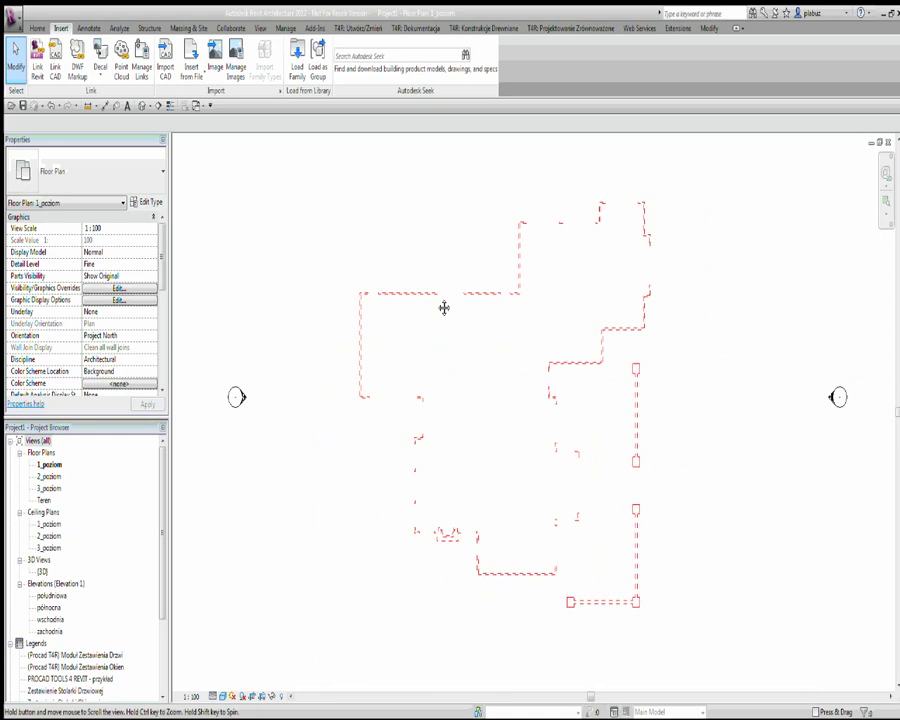
{"action": "middle_click_drag", "start_coordinate": [442, 305], "coordinate": [370, 293]}
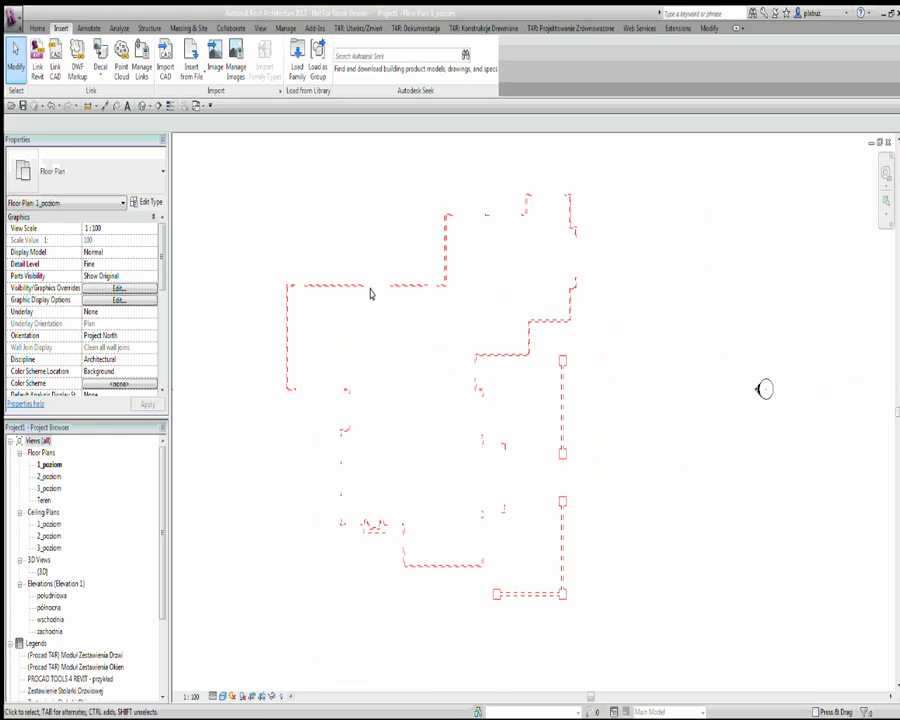
Open the 2_poziom floor plan and zoom around its linked DWG drawing.
{"action": "left_click", "coordinate": [48, 465]}
{"action": "double_click", "coordinate": [48, 476]}
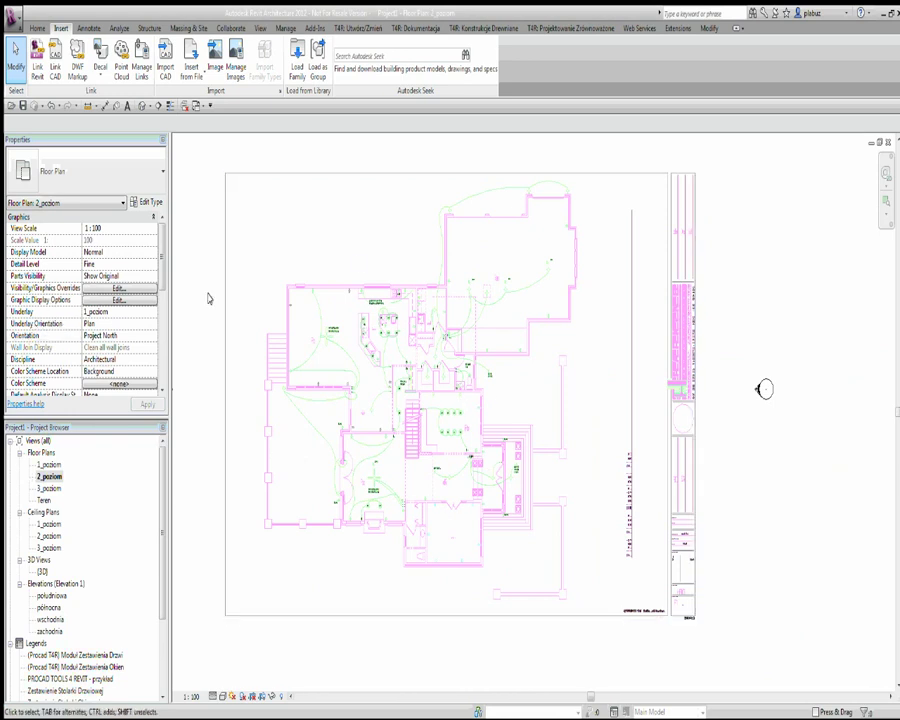
{"action": "scroll", "coordinate": [286, 295], "scroll_direction": "up", "scroll_amount": 2}
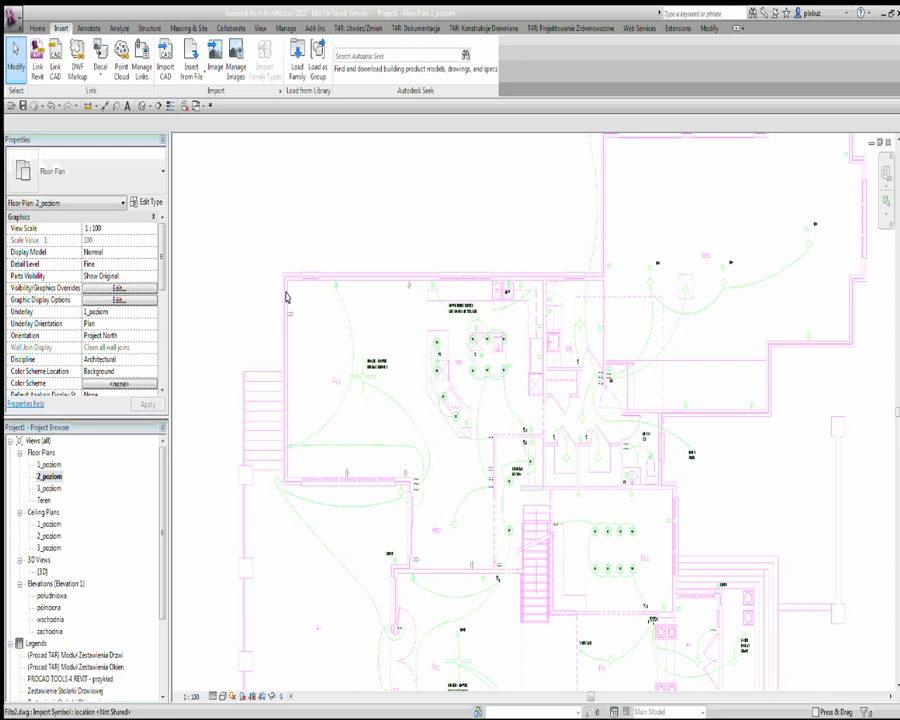
{"action": "scroll", "coordinate": [290, 293], "scroll_direction": "up", "scroll_amount": 2}
{"action": "scroll", "coordinate": [295, 291], "scroll_direction": "up", "scroll_amount": 1}
{"action": "scroll", "coordinate": [295, 291], "scroll_direction": "down", "scroll_amount": 2}
{"action": "scroll", "coordinate": [296, 290], "scroll_direction": "down", "scroll_amount": 2}
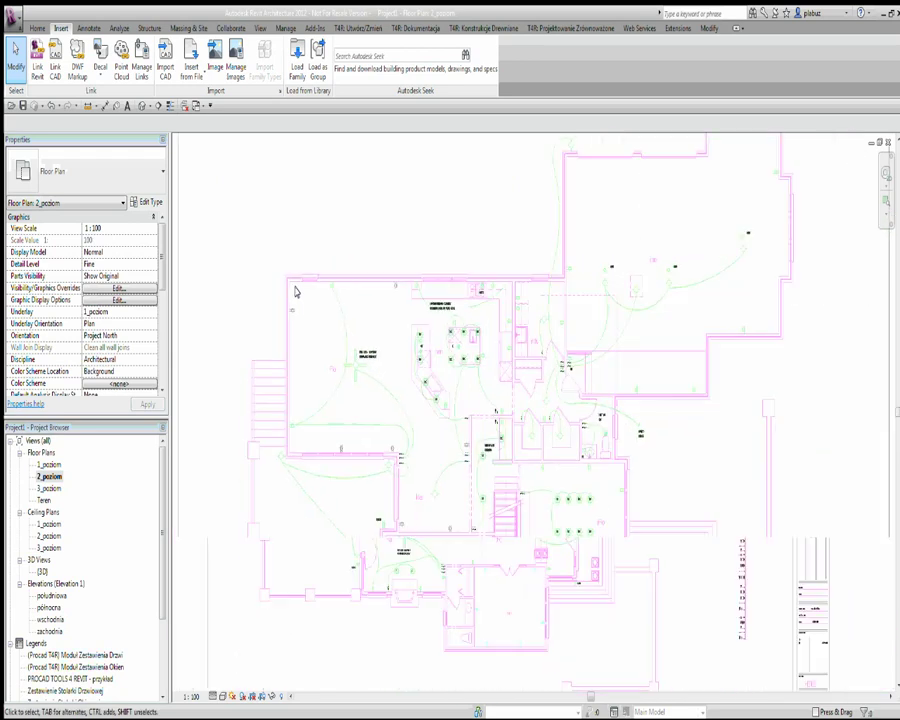
{"action": "scroll", "coordinate": [297, 289], "scroll_direction": "down", "scroll_amount": 2}
{"action": "scroll", "coordinate": [297, 289], "scroll_direction": "down", "scroll_amount": 1}
{"action": "scroll", "coordinate": [358, 323], "scroll_direction": "up", "scroll_amount": 2}
{"action": "scroll", "coordinate": [358, 323], "scroll_direction": "up", "scroll_amount": 1}
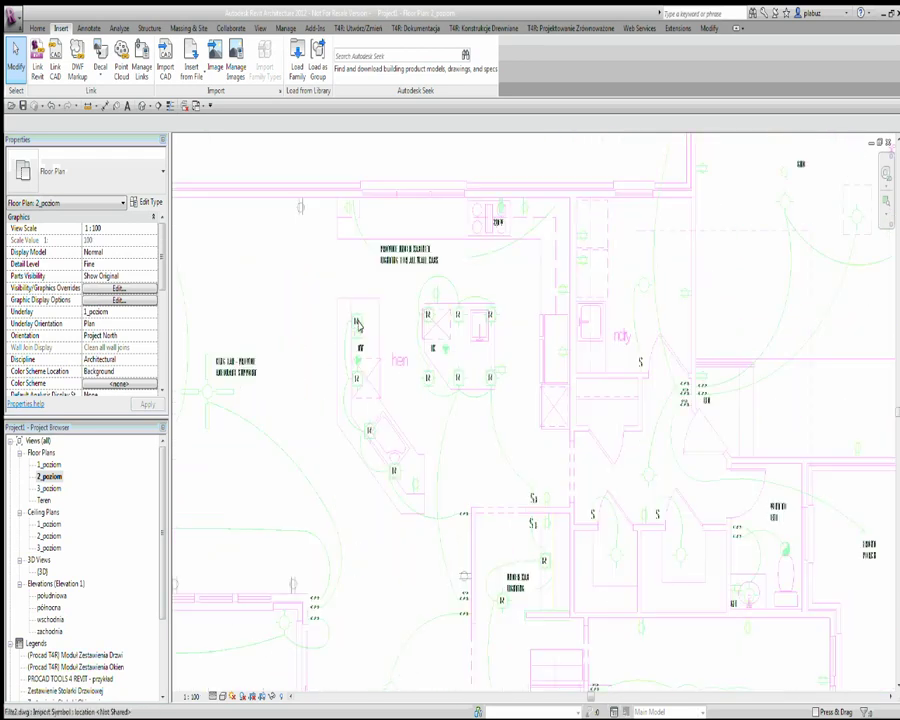
{"action": "scroll", "coordinate": [358, 323], "scroll_direction": "up", "scroll_amount": 1}
{"action": "scroll", "coordinate": [358, 323], "scroll_direction": "up", "scroll_amount": 1}
{"action": "scroll", "coordinate": [358, 323], "scroll_direction": "down", "scroll_amount": 2}
{"action": "scroll", "coordinate": [358, 324], "scroll_direction": "down", "scroll_amount": 2}
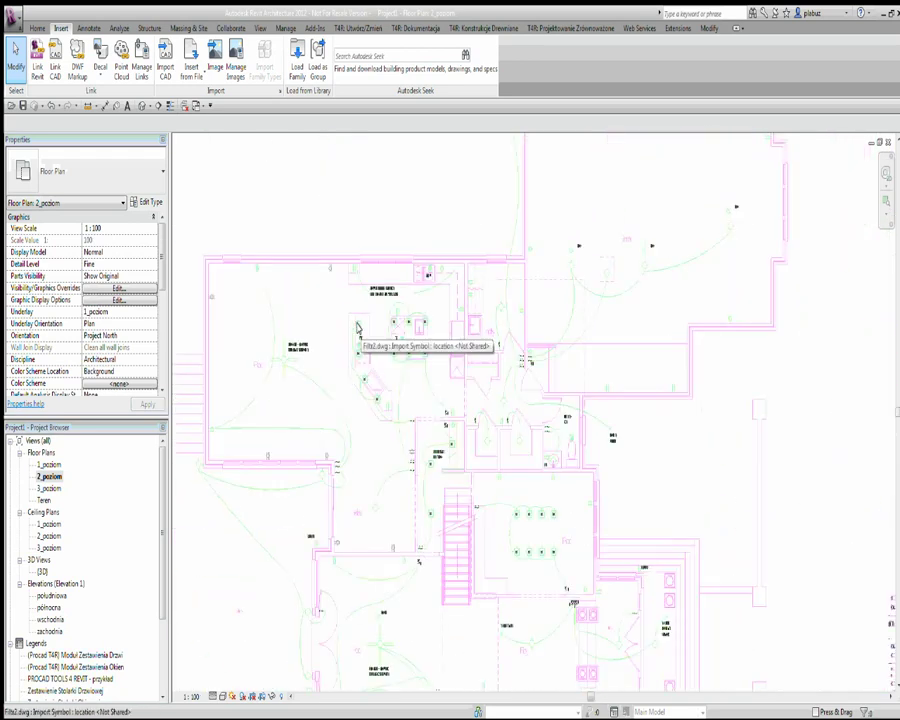
{"action": "scroll", "coordinate": [357, 327], "scroll_direction": "down", "scroll_amount": 1}
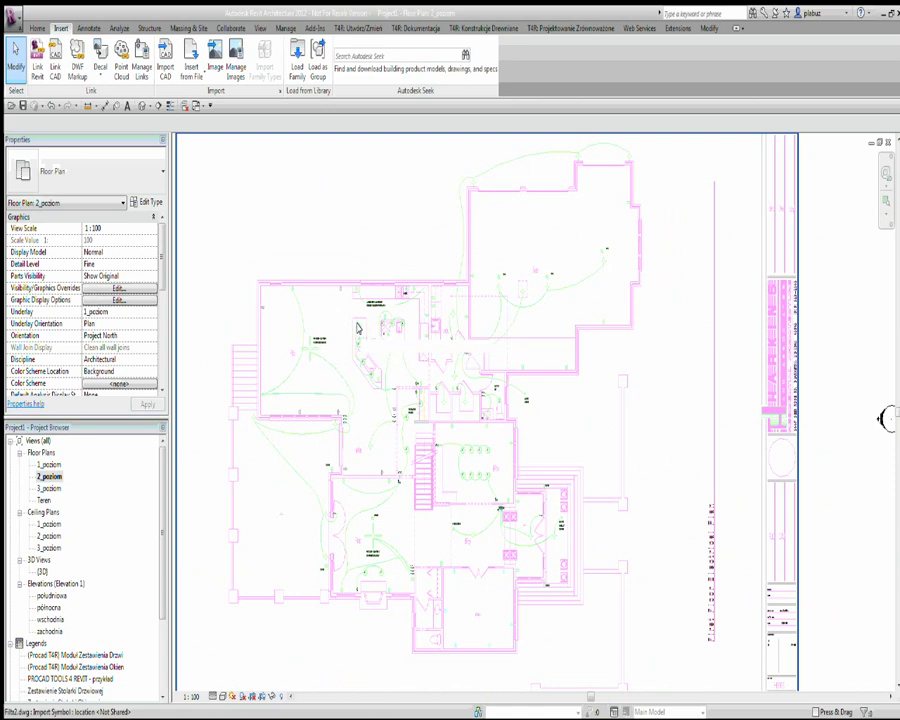
{"action": "scroll", "coordinate": [357, 328], "scroll_direction": "down", "scroll_amount": 2}
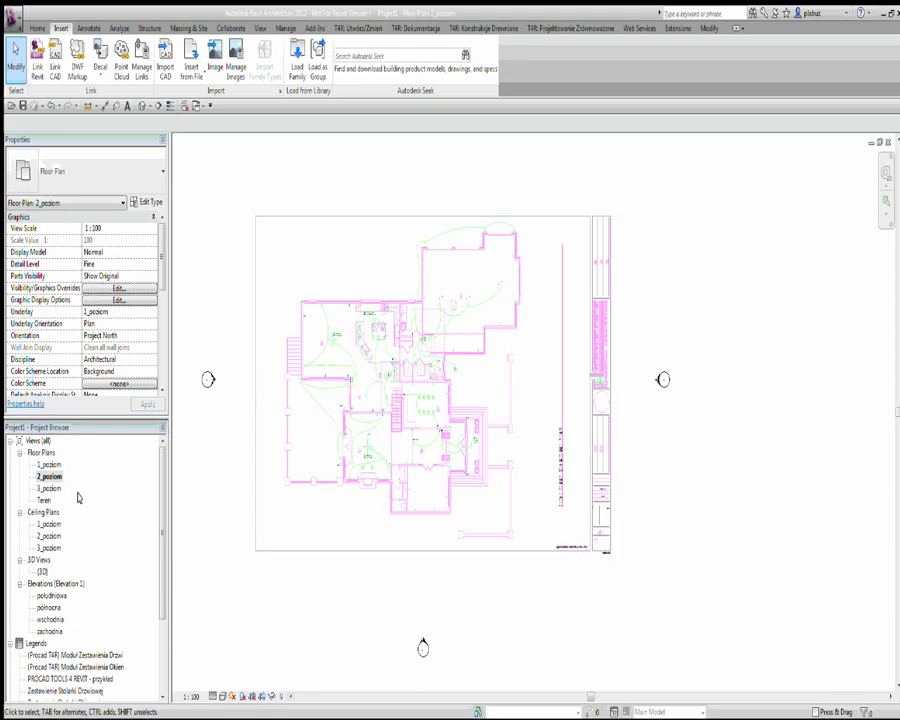
Create a view template named 'praca z podczytanym pilkiem' from the 1_poziom plan.
{"action": "left_click", "coordinate": [50, 465]}
{"action": "double_click", "coordinate": [50, 465]}
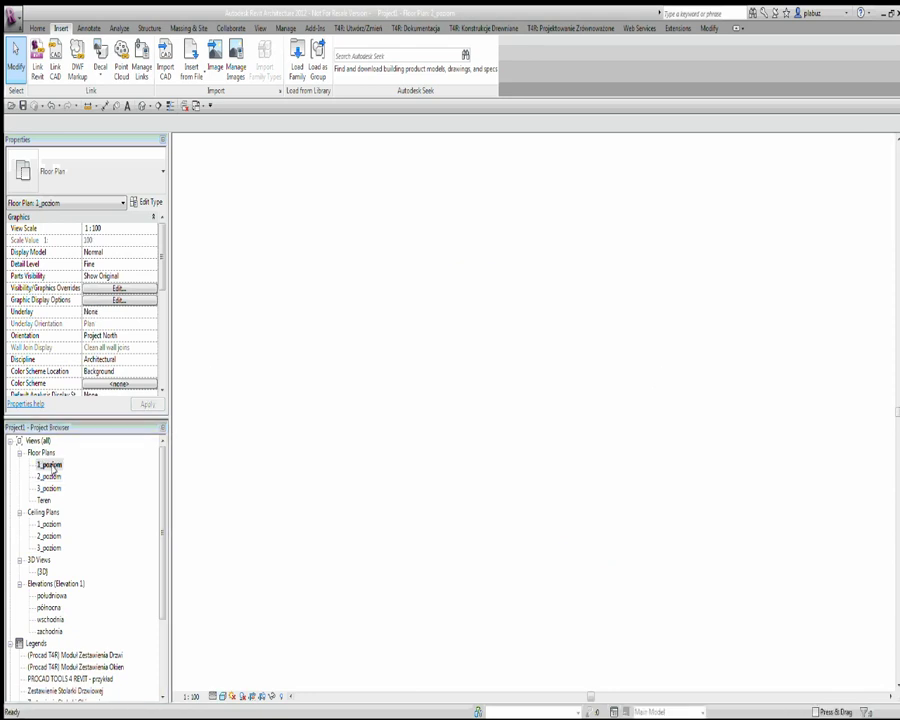
{"action": "right_click", "coordinate": [52, 466]}
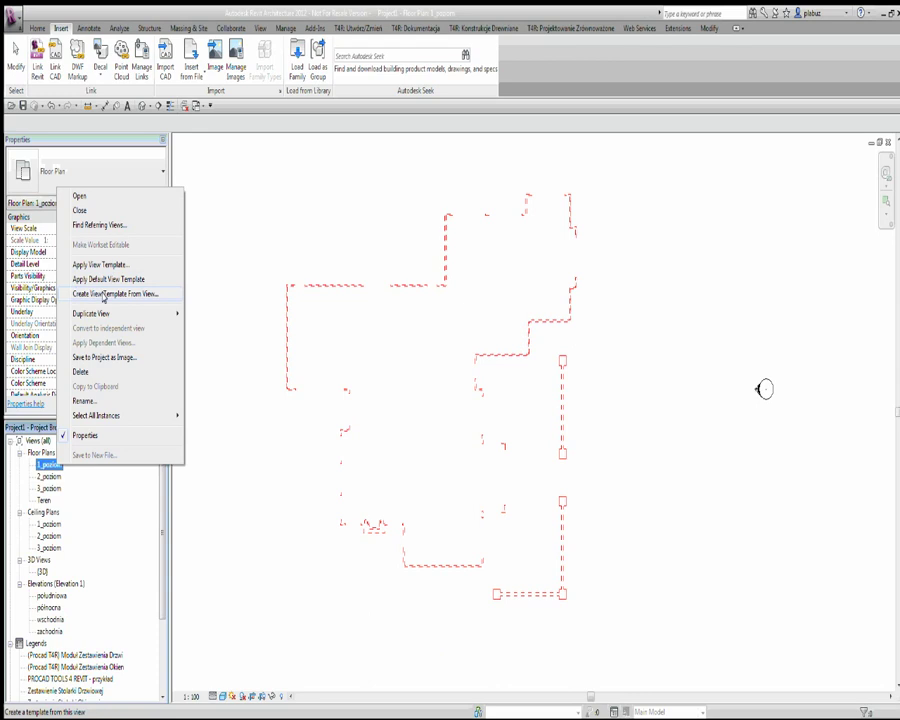
{"action": "left_click", "coordinate": [104, 296]}
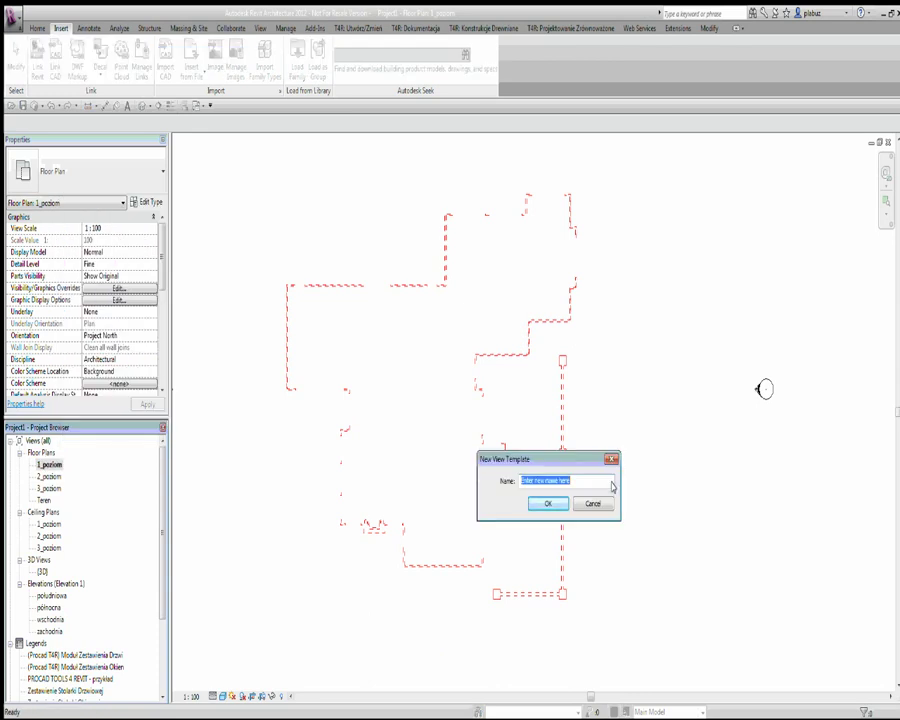
{"action": "type", "text": "proca"}
{"action": "type", "text": " z podczyt"}
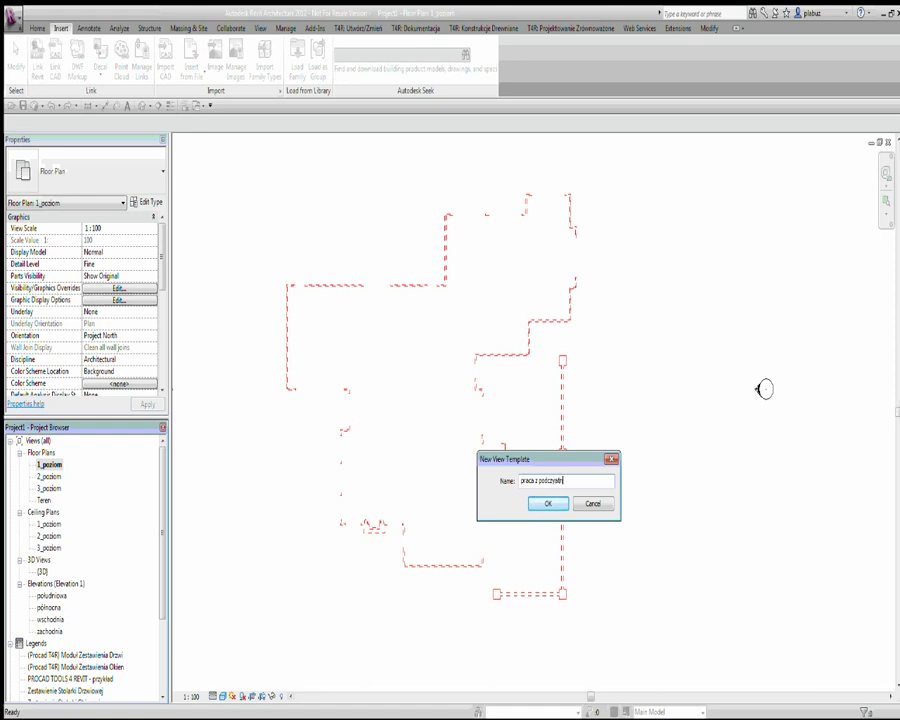
{"action": "type", "text": "anym plikiem"}
{"action": "key", "text": "Return"}
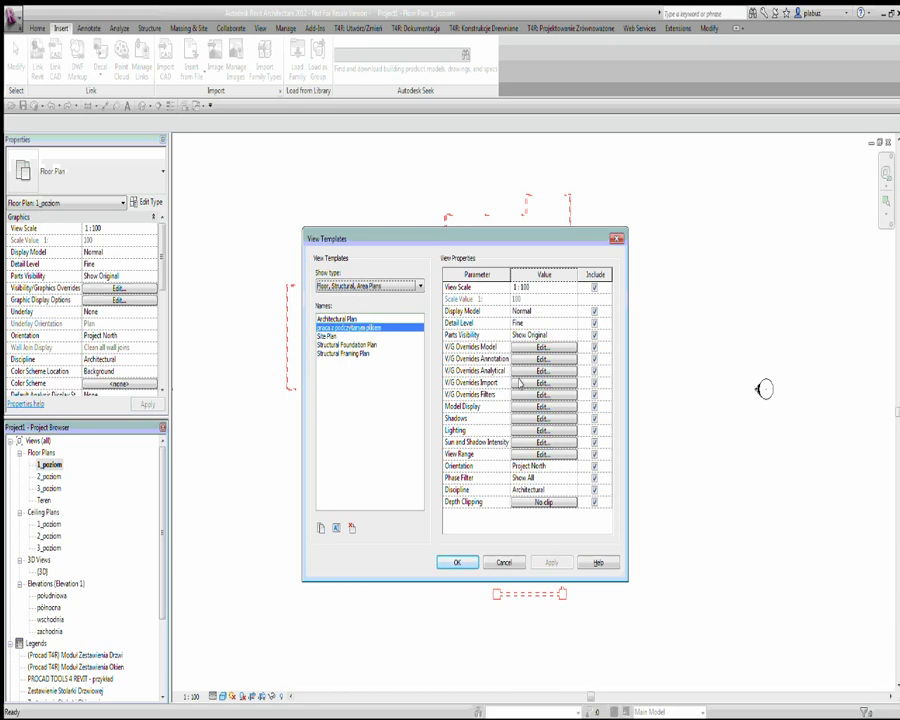
Inspect the template's Flr2.dwg layer overrides to confirm ARBRKWALL stays visible.
{"action": "left_click", "coordinate": [543, 382]}
{"action": "left_click", "coordinate": [524, 370]}
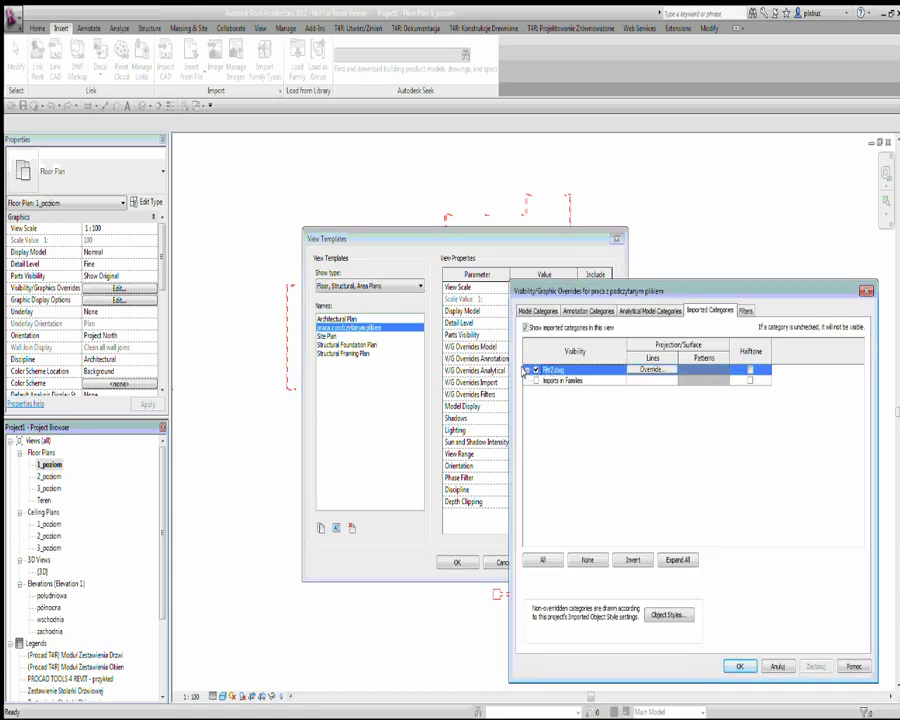
{"action": "left_click", "coordinate": [524, 370]}
{"action": "scroll", "coordinate": [564, 443], "scroll_direction": "down", "scroll_amount": 3}
{"action": "scroll", "coordinate": [564, 443], "scroll_direction": "down", "scroll_amount": 2}
{"action": "scroll", "coordinate": [564, 443], "scroll_direction": "down", "scroll_amount": 2}
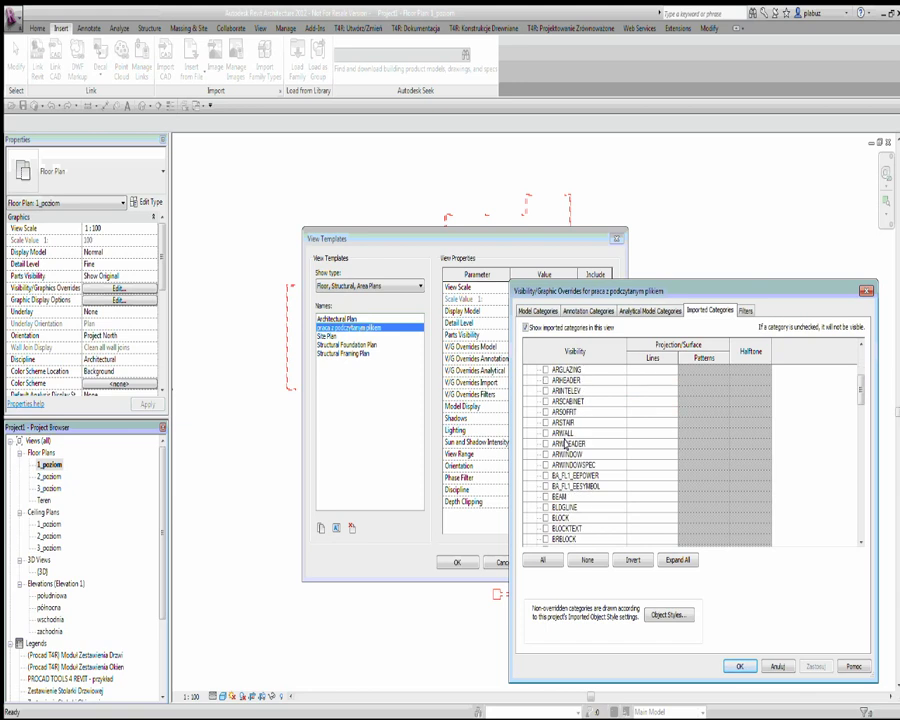
{"action": "scroll", "coordinate": [564, 440], "scroll_direction": "up", "scroll_amount": 3}
{"action": "scroll", "coordinate": [565, 420], "scroll_direction": "up", "scroll_amount": 3}
{"action": "scroll", "coordinate": [566, 395], "scroll_direction": "up", "scroll_amount": 1}
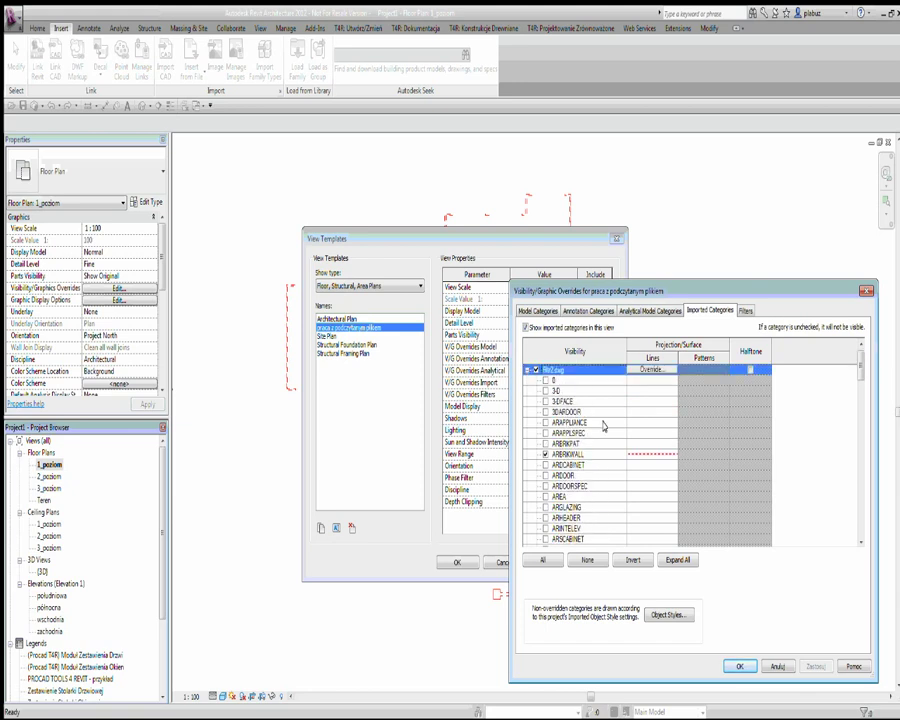
Close the View Templates dialogs and open the 2_poziom floor plan.
{"action": "key", "text": "Return"}
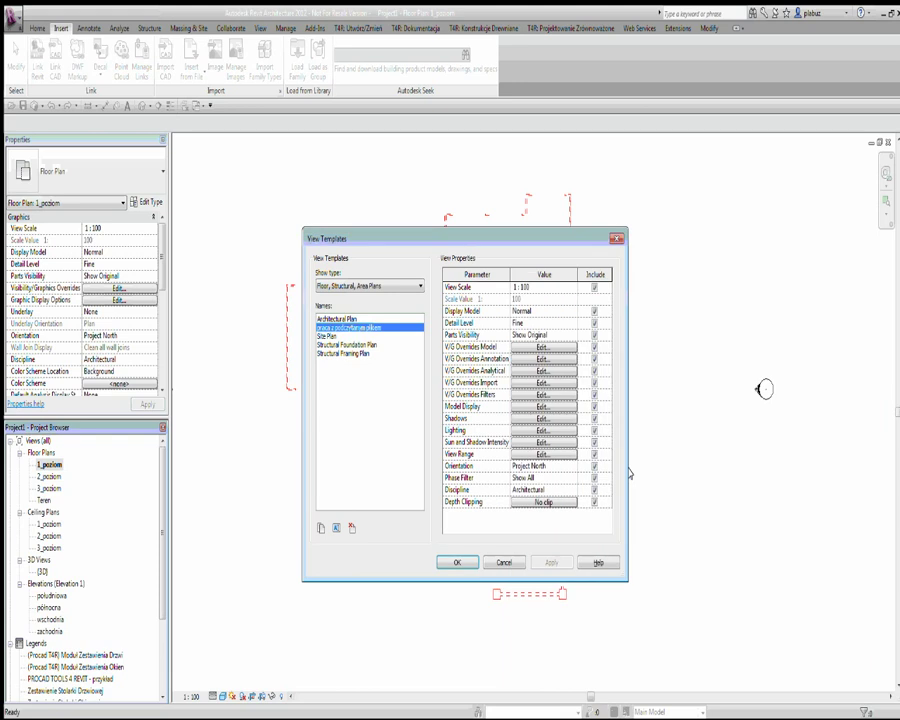
{"action": "left_click", "coordinate": [466, 562]}
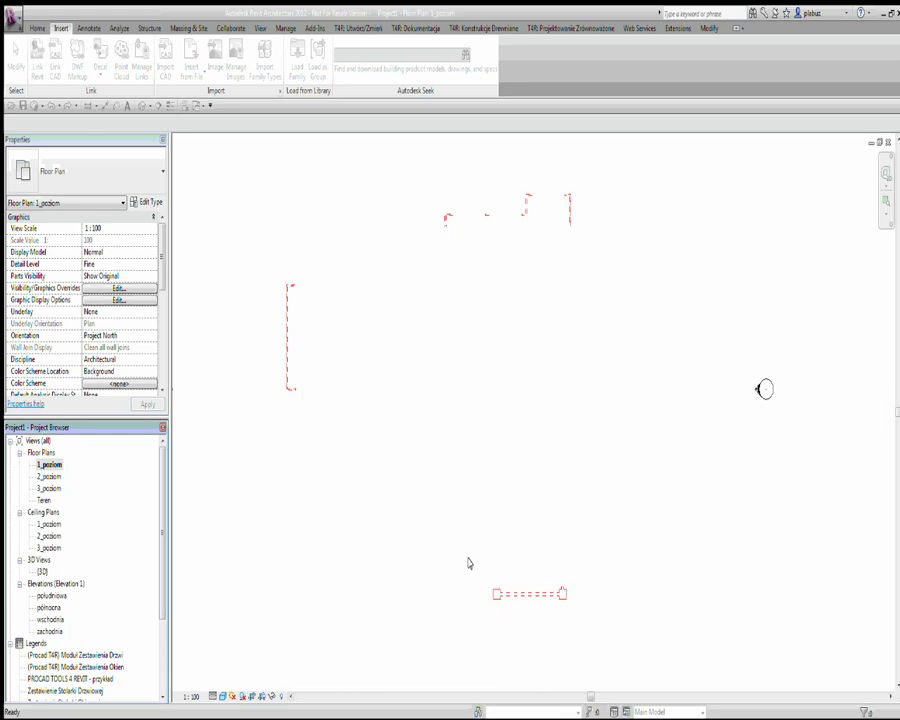
{"action": "double_click", "coordinate": [48, 476]}
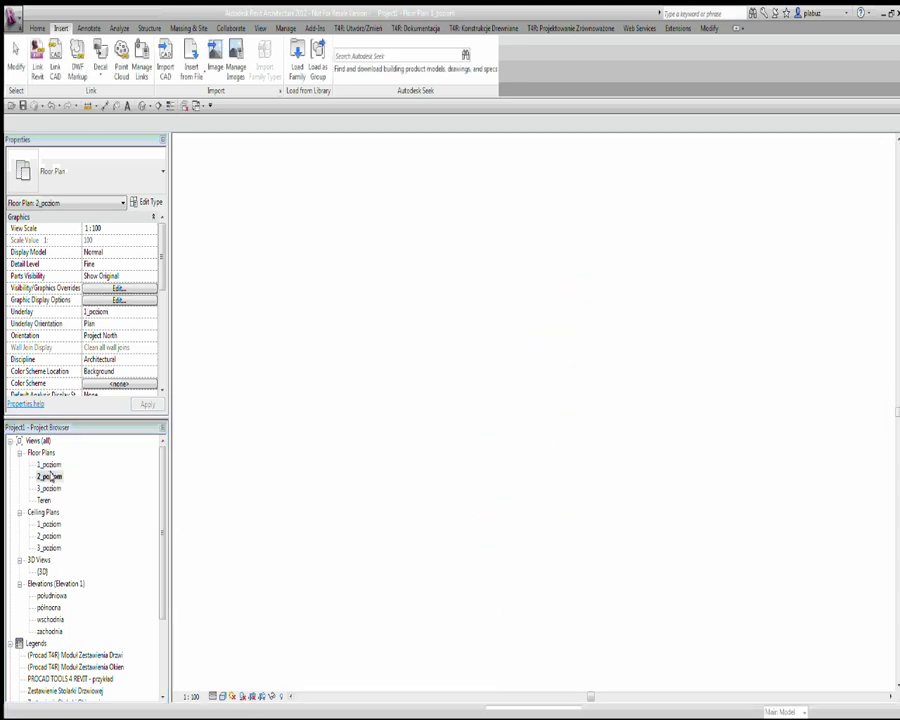
Apply the Site Plan view template to the 2_poziom plan.
{"action": "right_click", "coordinate": [50, 478]}
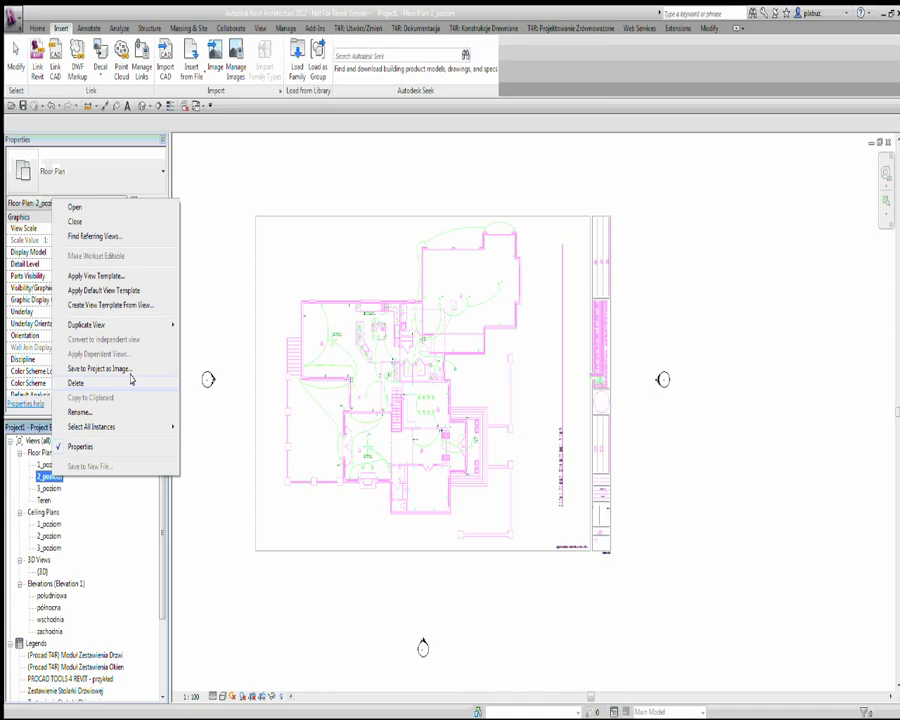
{"action": "left_click", "coordinate": [116, 276]}
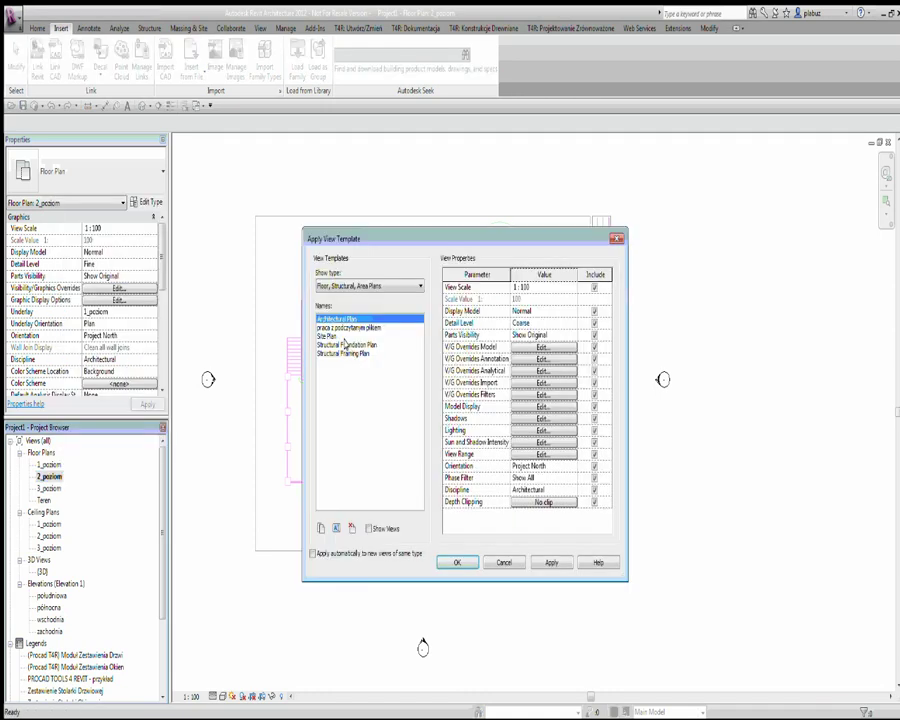
{"action": "left_click", "coordinate": [340, 335]}
{"action": "left_click", "coordinate": [457, 562]}
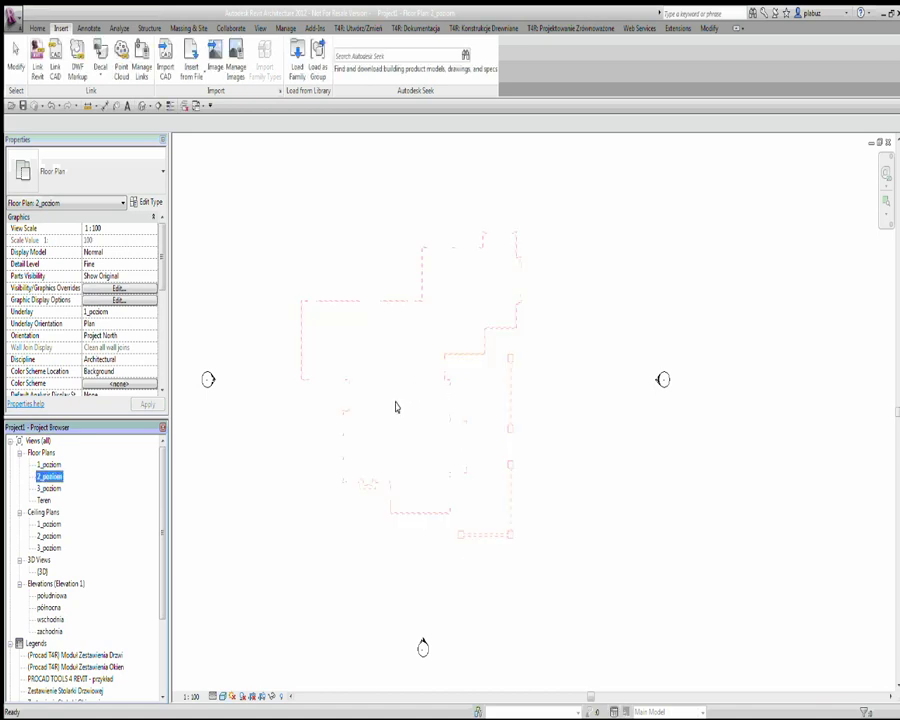
{"action": "left_click", "coordinate": [474, 454]}
{"action": "scroll", "coordinate": [258, 295], "scroll_direction": "up", "scroll_amount": 2}
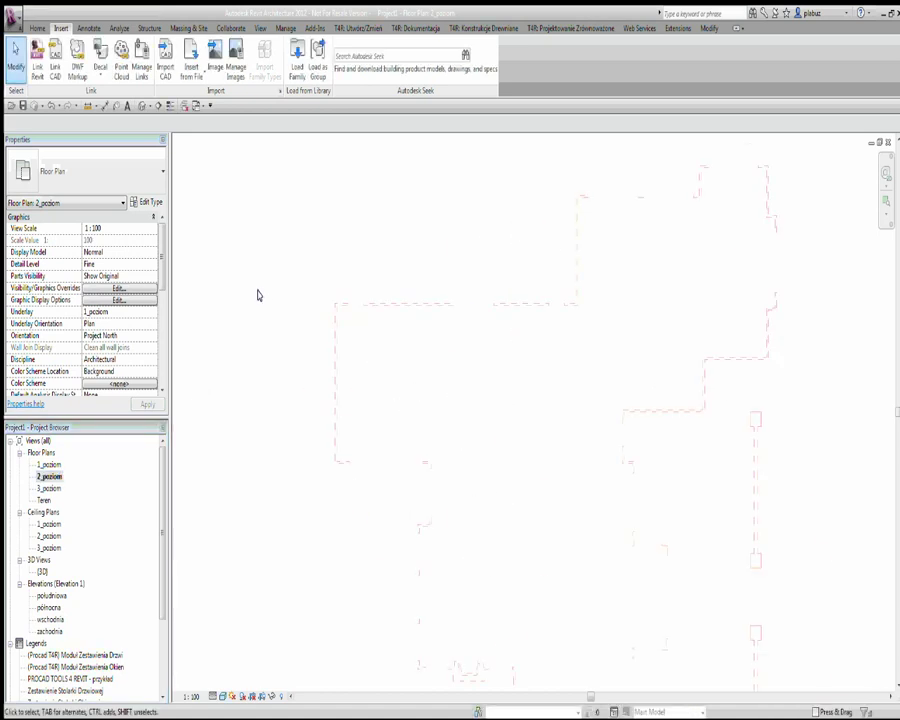
{"action": "scroll", "coordinate": [257, 293], "scroll_direction": "down", "scroll_amount": 1}
{"action": "scroll", "coordinate": [284, 306], "scroll_direction": "down", "scroll_amount": 1}
{"action": "scroll", "coordinate": [418, 330], "scroll_direction": "down", "scroll_amount": 2}
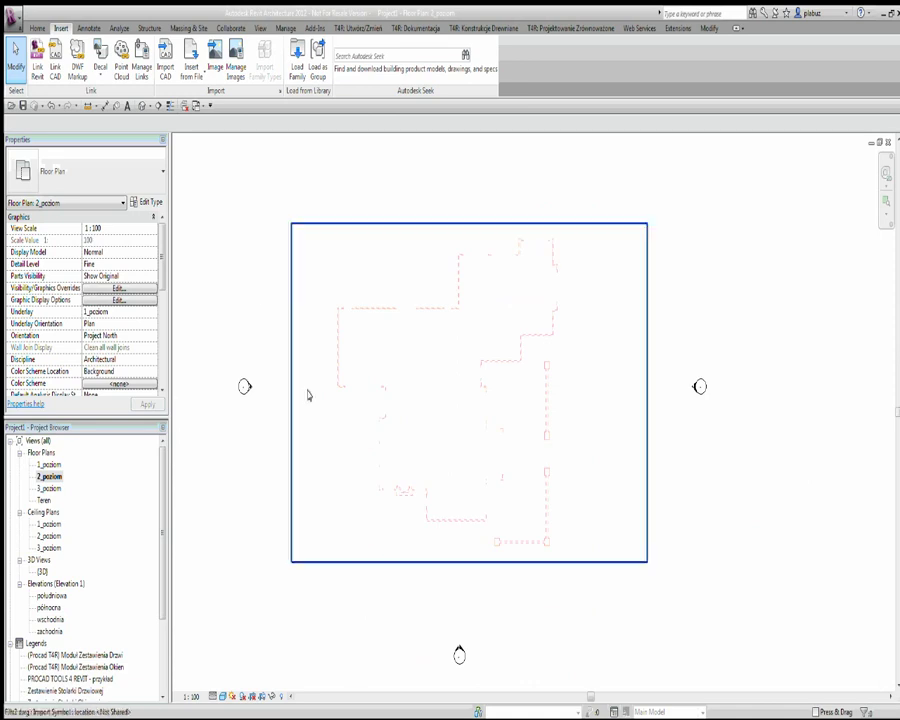
Open the 1_poziom floor plan from the Project Browser.
{"action": "left_click", "coordinate": [41, 452]}
{"action": "left_click", "coordinate": [45, 465]}
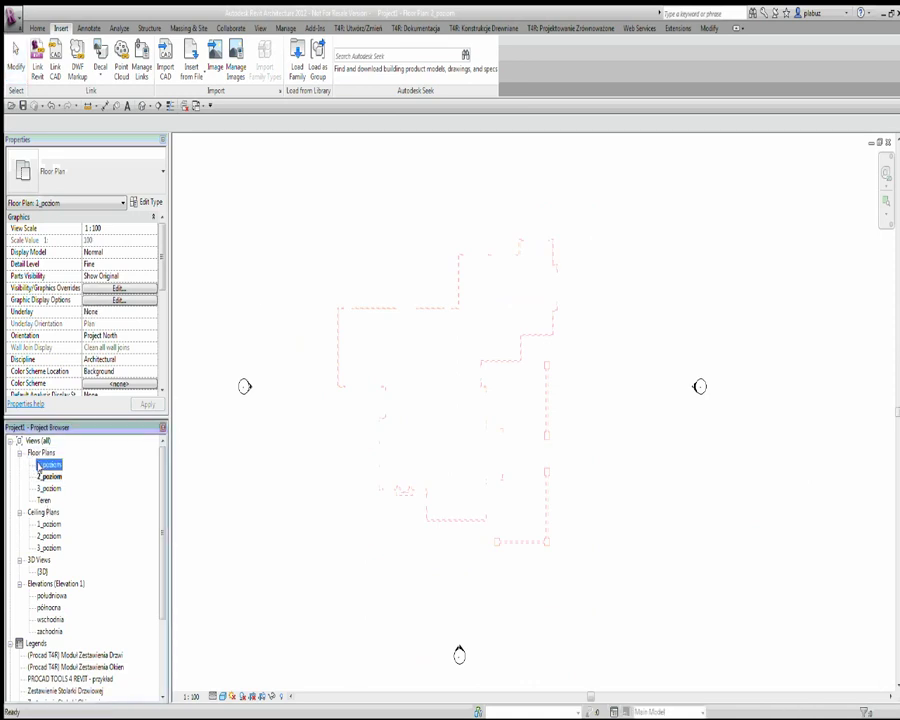
{"action": "double_click", "coordinate": [38, 466]}
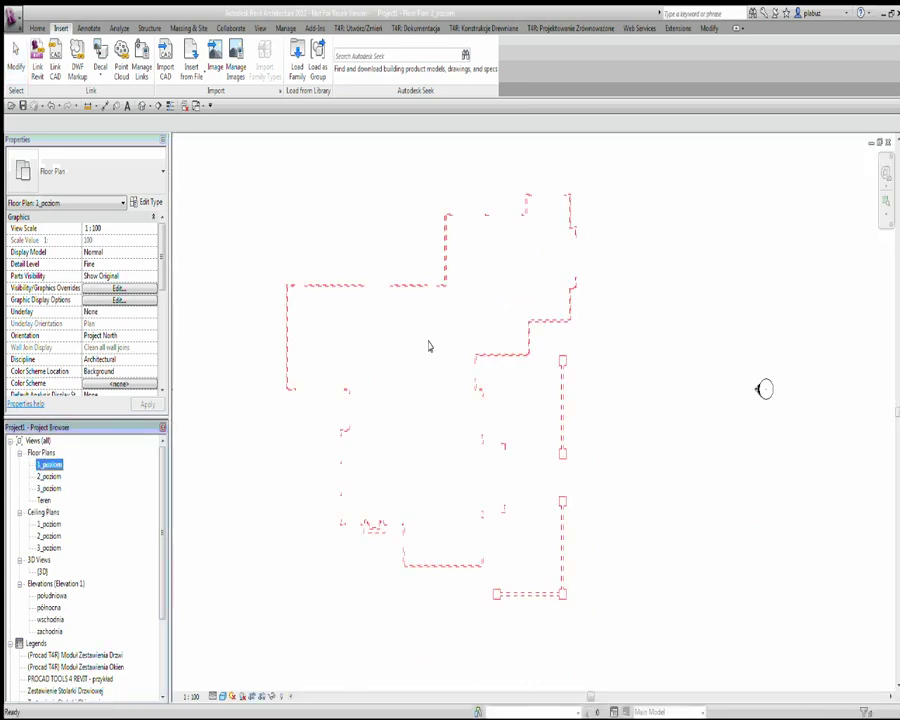
Set the Fitr2.dwg import to halftone in 1_poziom's Visibility/Graphic Overrides.
{"action": "left_click", "coordinate": [229, 420]}
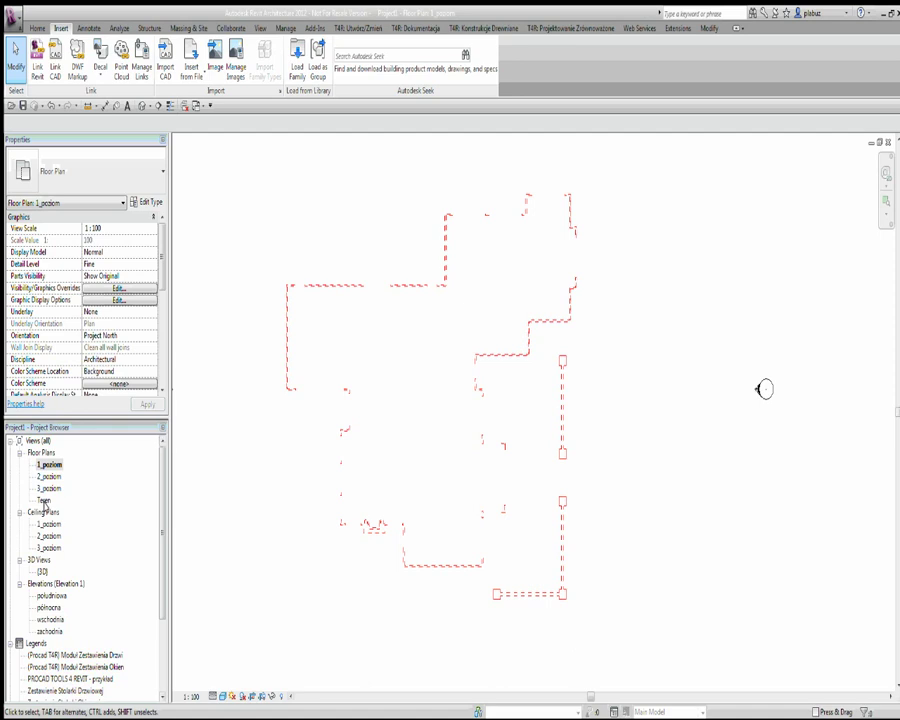
{"action": "left_click", "coordinate": [118, 288]}
{"action": "left_click", "coordinate": [709, 311]}
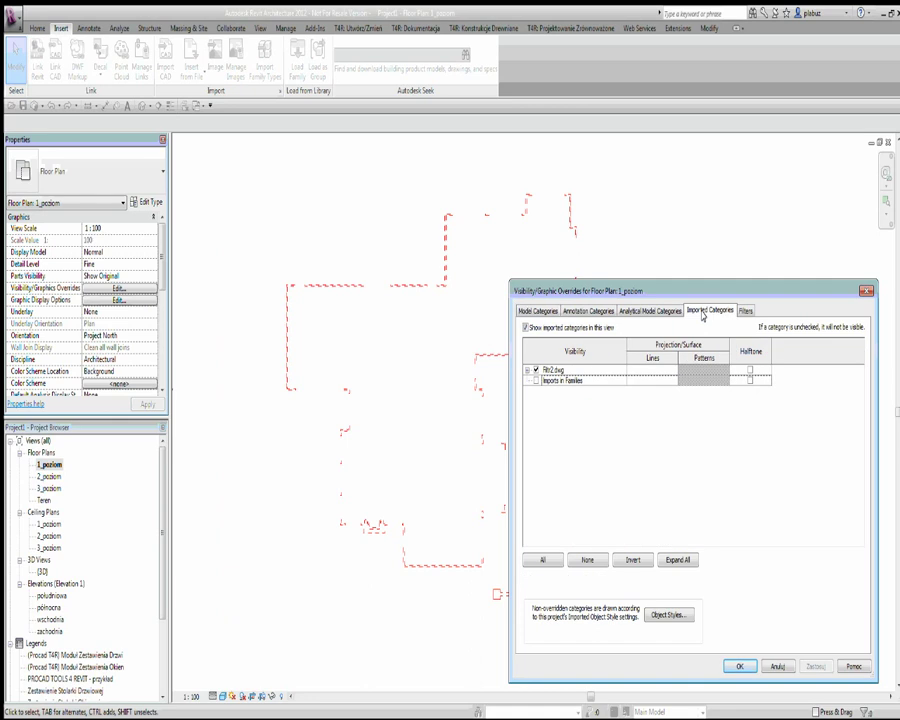
{"action": "left_click", "coordinate": [749, 370]}
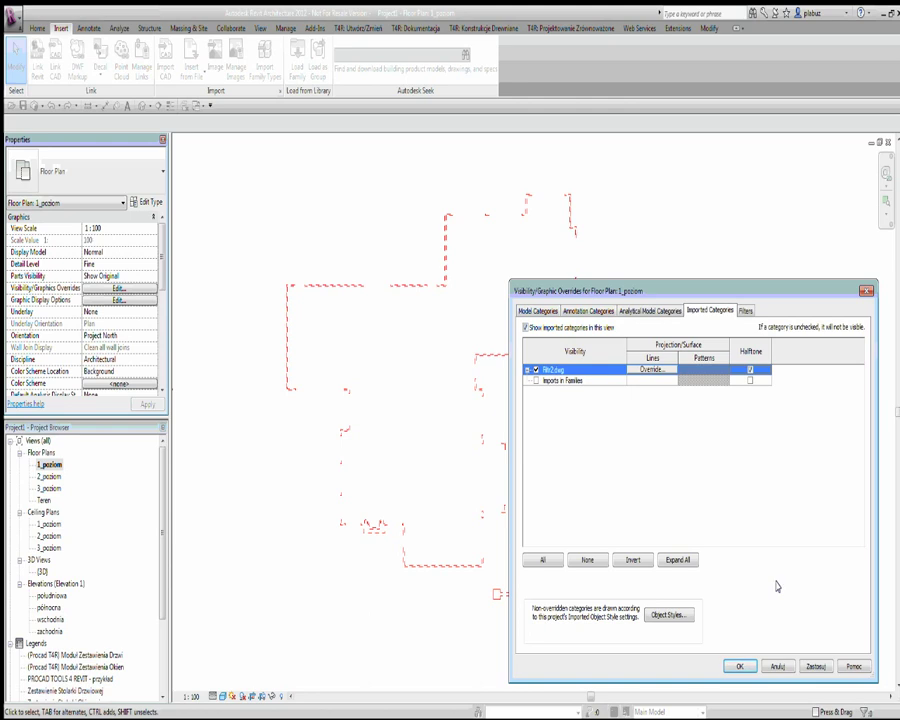
{"action": "left_click", "coordinate": [814, 665]}
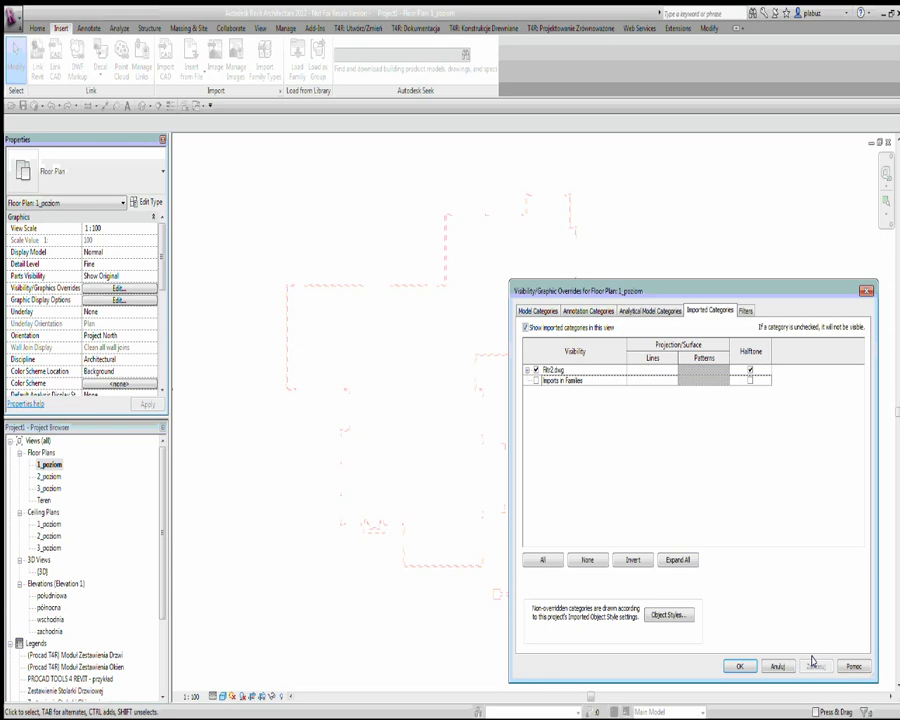
{"action": "left_click", "coordinate": [739, 666]}
{"action": "left_click", "coordinate": [422, 286]}
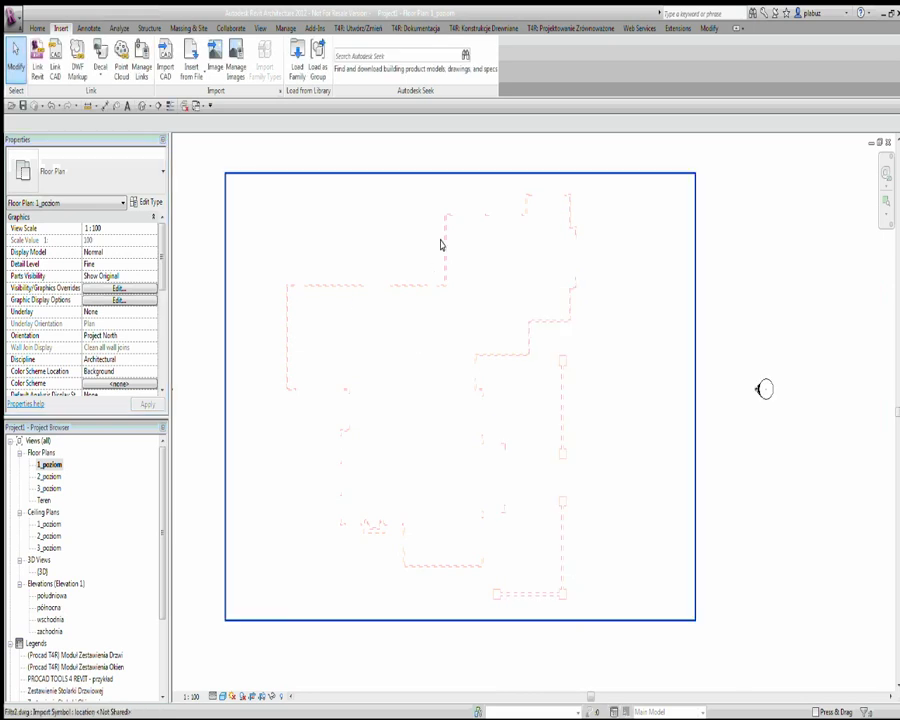
Reopen 1_poziom's Visibility/Graphic Overrides via VG on the Imported Categories tab.
{"action": "left_click", "coordinate": [436, 326]}
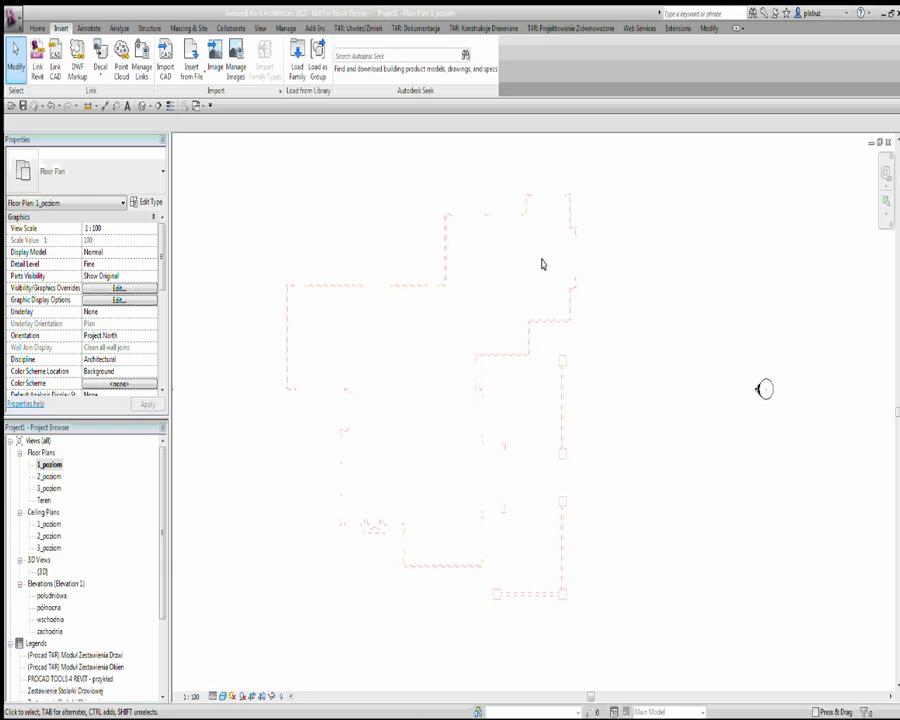
{"action": "left_click", "coordinate": [49, 465]}
{"action": "key", "text": "v"}
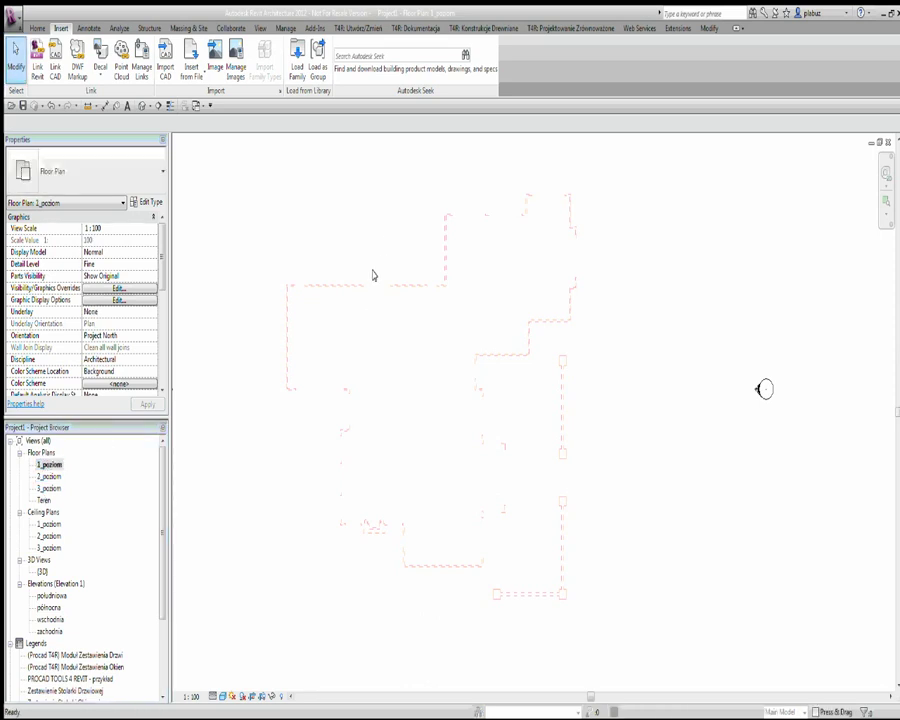
{"action": "key", "text": "g"}
{"action": "left_click", "coordinate": [709, 310]}
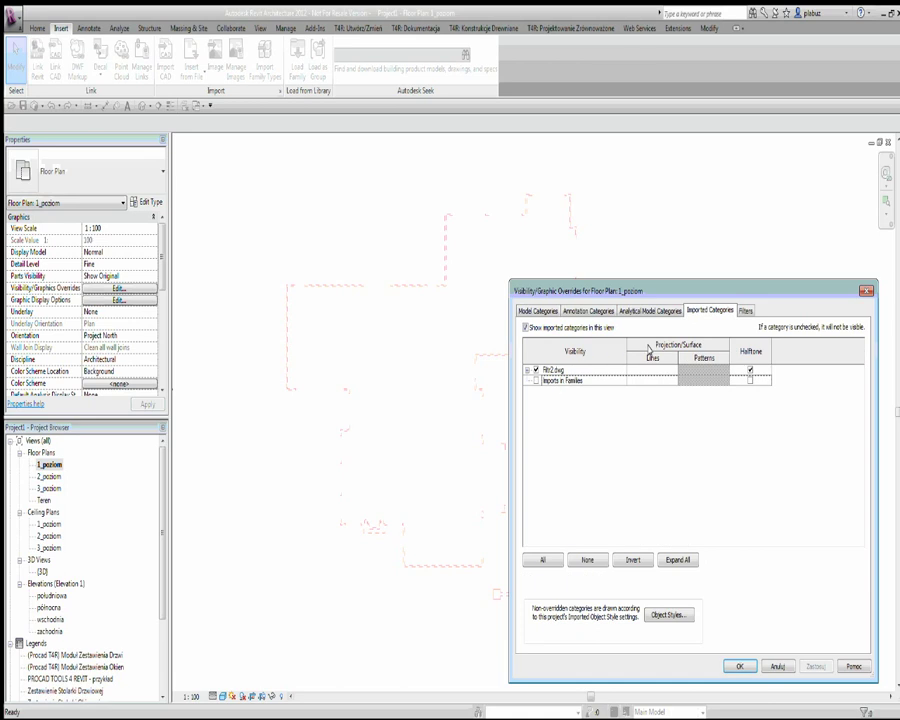
Clear the ARBRKWALL layer's line override on the Fitr2.dwg import.
{"action": "left_click", "coordinate": [527, 370]}
{"action": "left_click", "coordinate": [639, 454]}
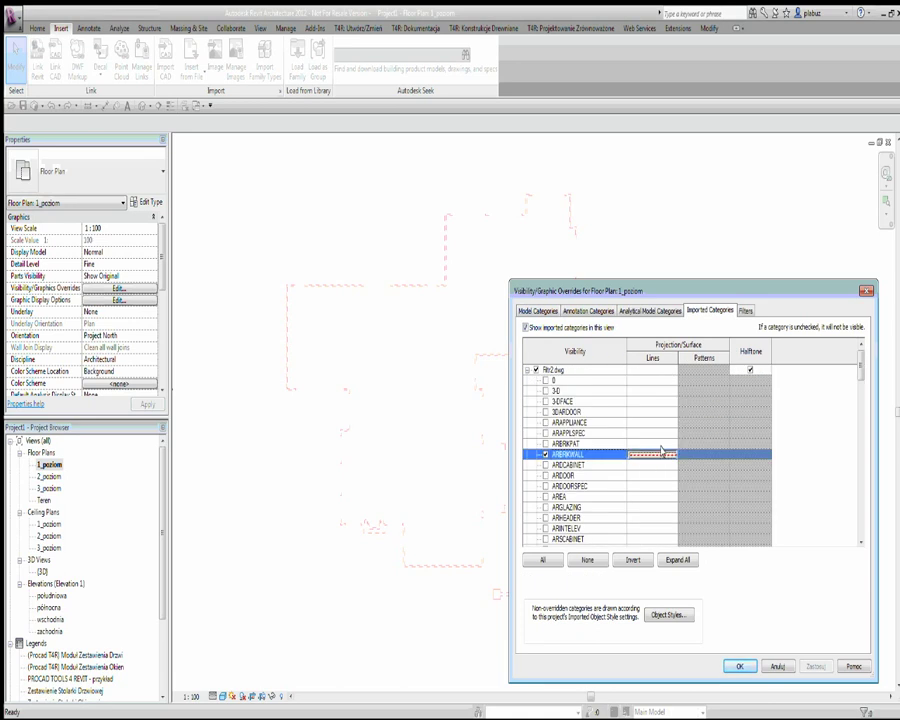
{"action": "left_click", "coordinate": [652, 454]}
{"action": "left_click", "coordinate": [305, 642]}
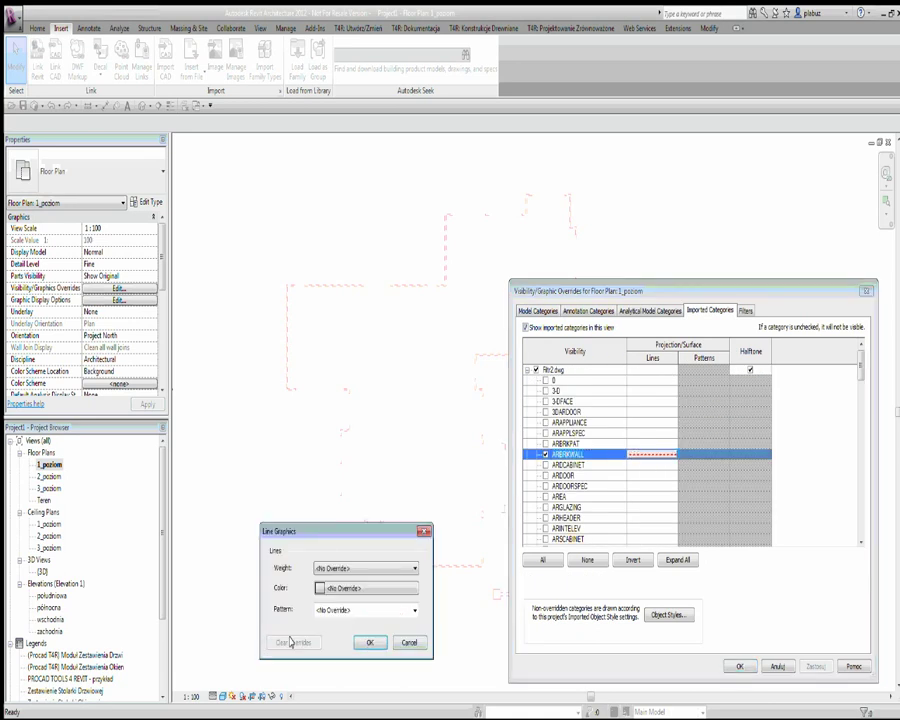
{"action": "left_click", "coordinate": [368, 642]}
{"action": "left_click", "coordinate": [737, 665]}
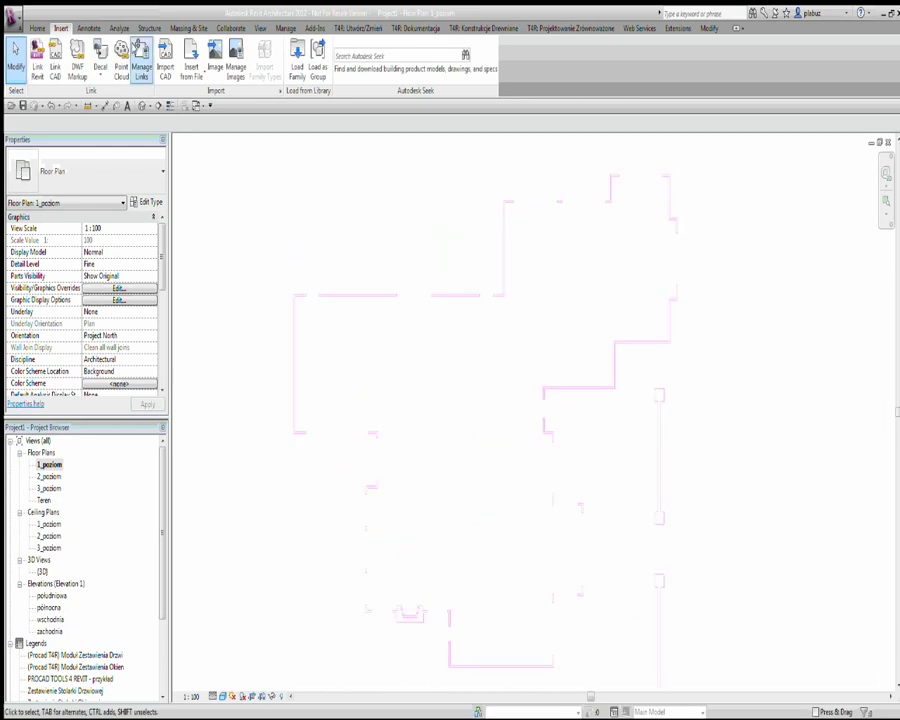
{"action": "left_click", "coordinate": [34, 27]}
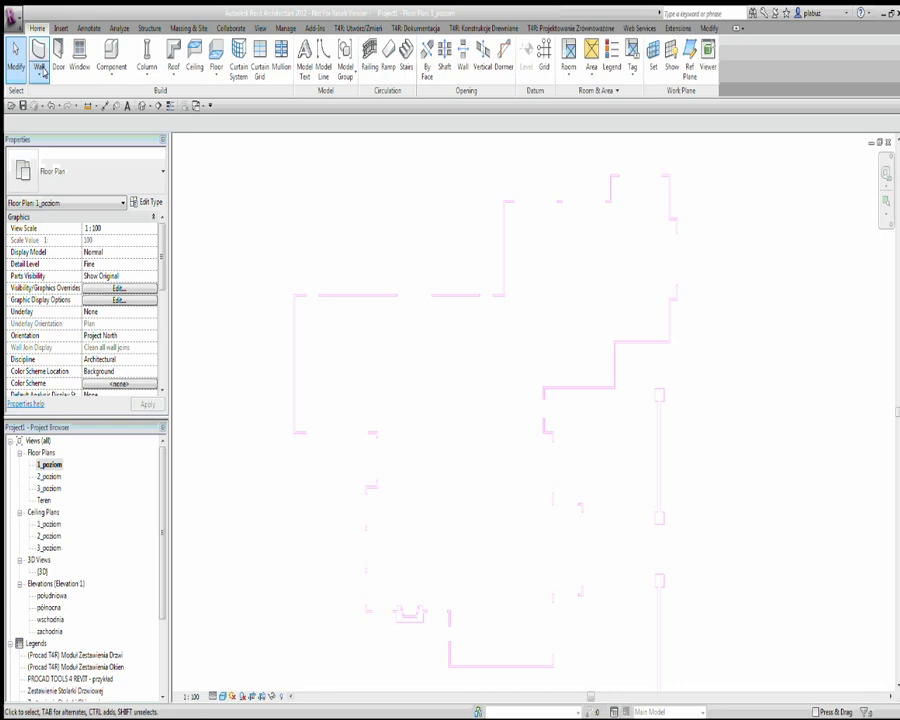
Start an architectural wall in Pick Lines mode with location line Finish Face: Exterior.
{"action": "left_click", "coordinate": [39, 70]}
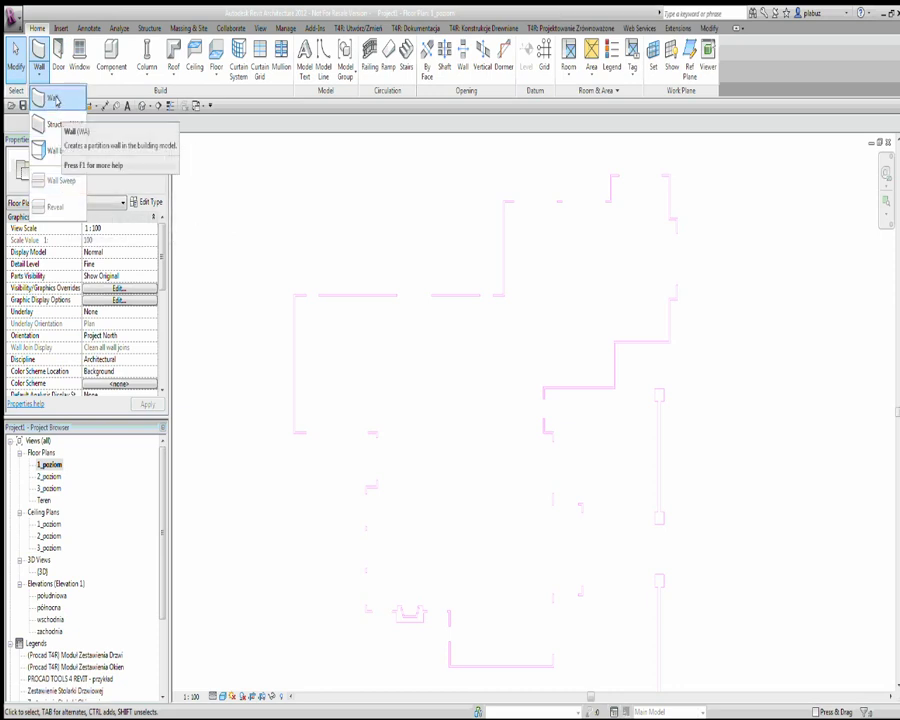
{"action": "left_click", "coordinate": [55, 100]}
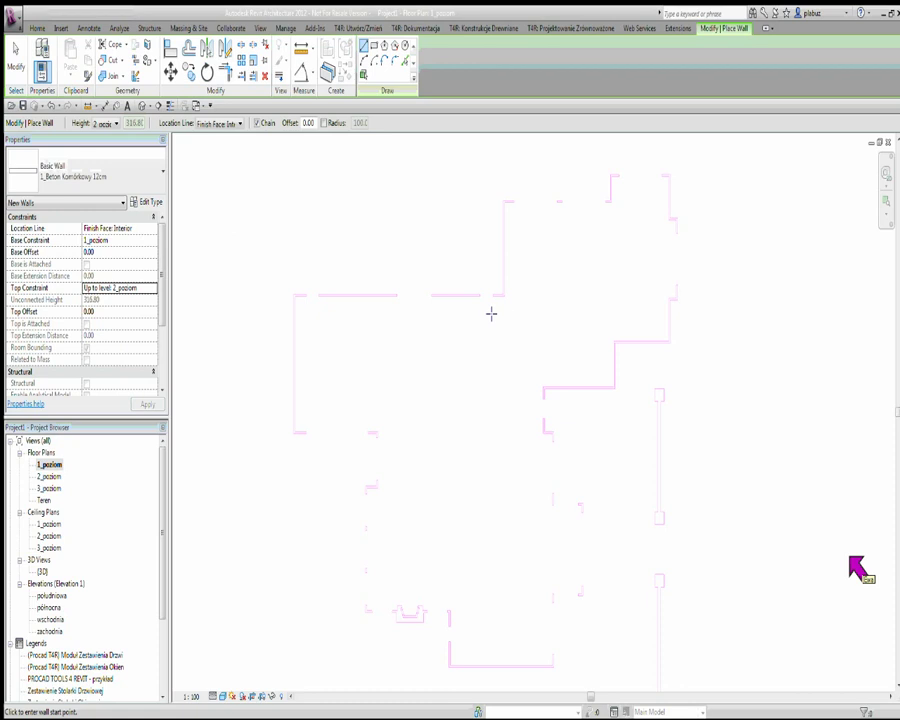
{"action": "middle_click_drag", "start_coordinate": [498, 308], "coordinate": [498, 293]}
{"action": "scroll", "coordinate": [405, 232], "scroll_direction": "up", "scroll_amount": 1}
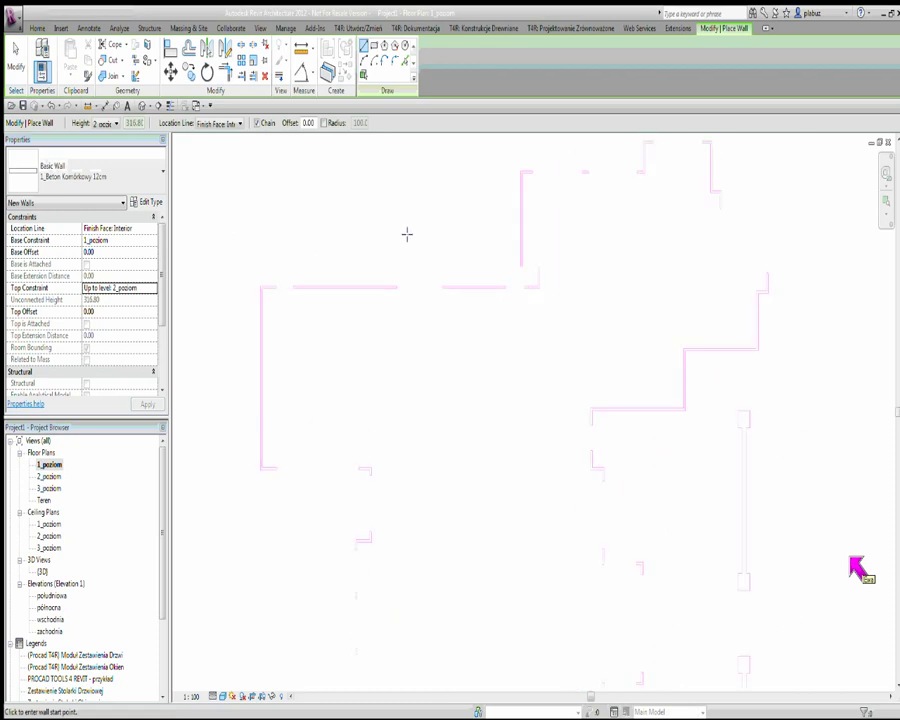
{"action": "scroll", "coordinate": [405, 232], "scroll_direction": "up", "scroll_amount": 1}
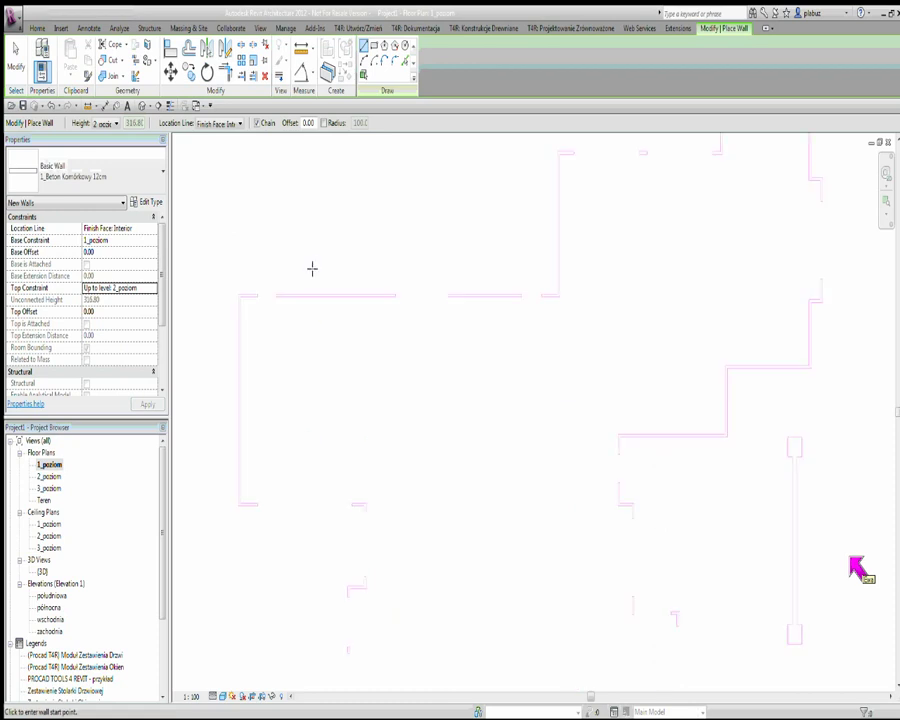
{"action": "left_click", "coordinate": [402, 62]}
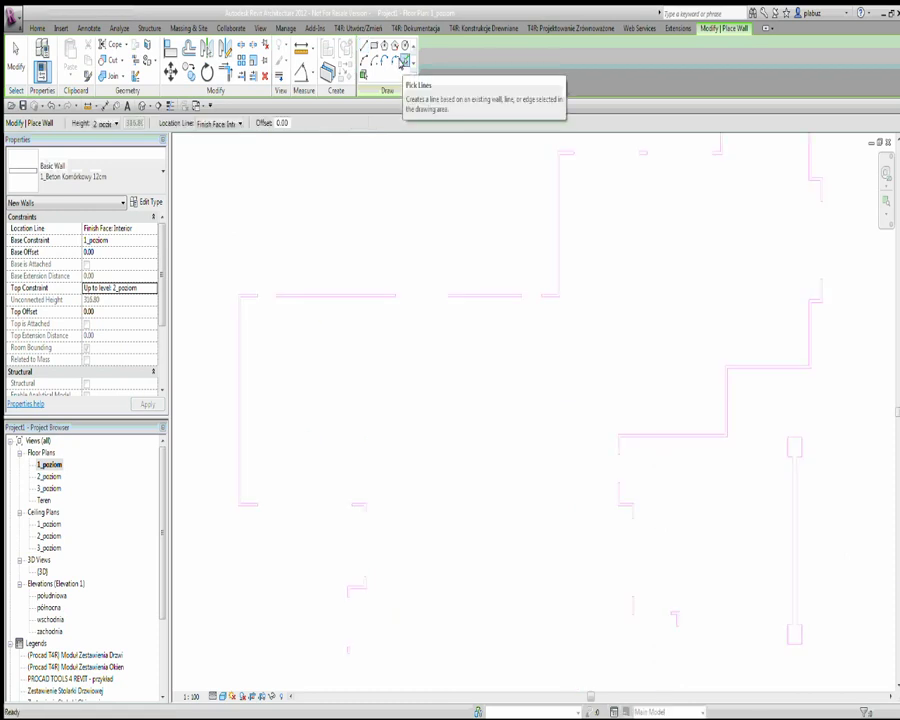
{"action": "scroll", "coordinate": [426, 243], "scroll_direction": "down", "scroll_amount": 1}
{"action": "scroll", "coordinate": [400, 270], "scroll_direction": "down", "scroll_amount": 1}
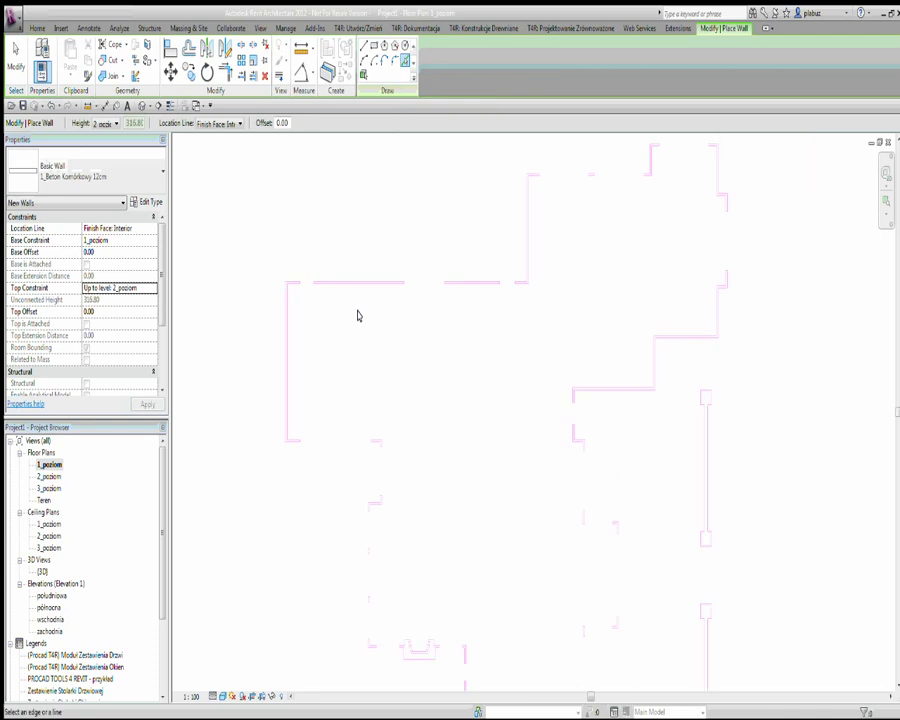
{"action": "scroll", "coordinate": [377, 259], "scroll_direction": "down", "scroll_amount": 1}
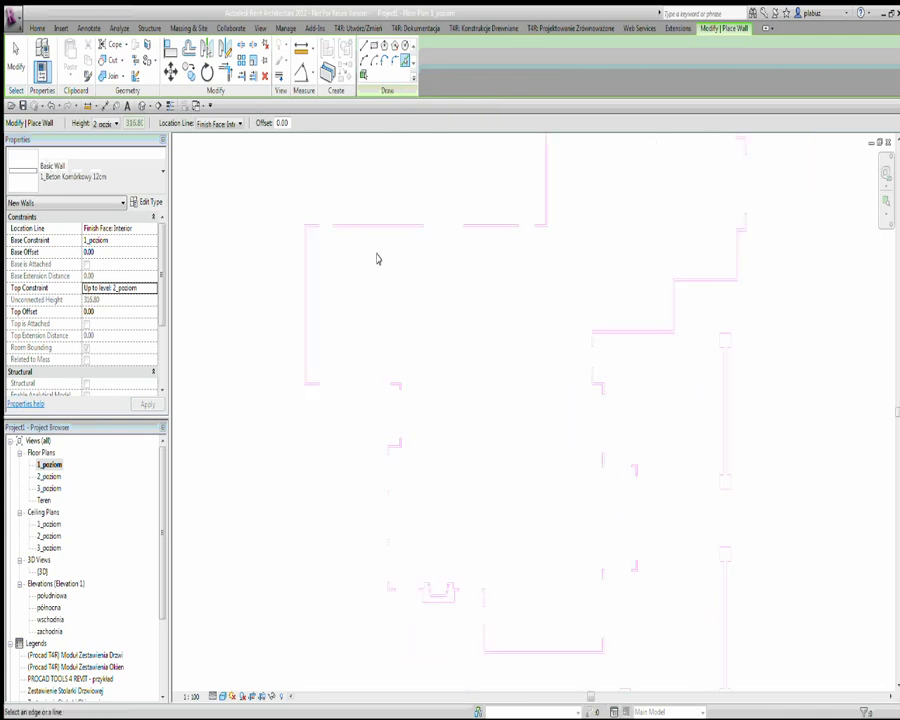
{"action": "left_click", "coordinate": [229, 124]}
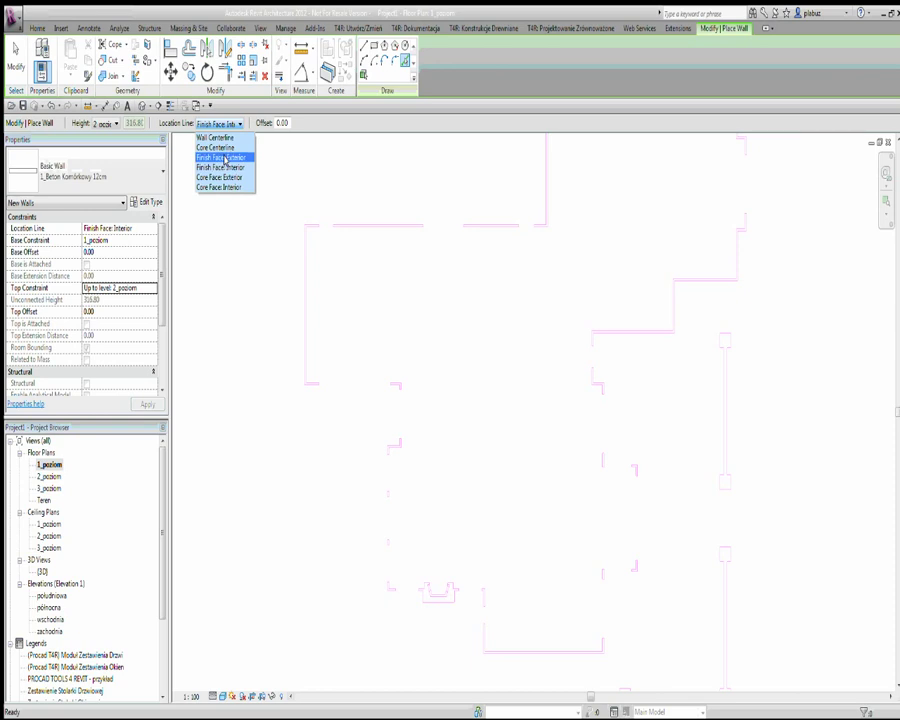
{"action": "left_click", "coordinate": [226, 160]}
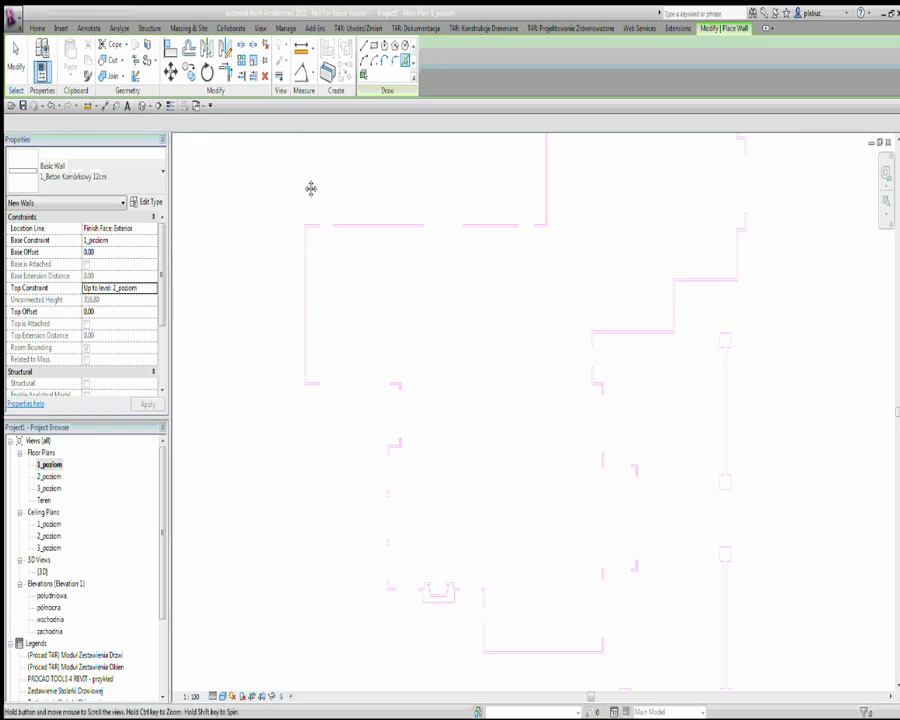
{"action": "scroll", "coordinate": [341, 225], "scroll_direction": "up", "scroll_amount": 3}
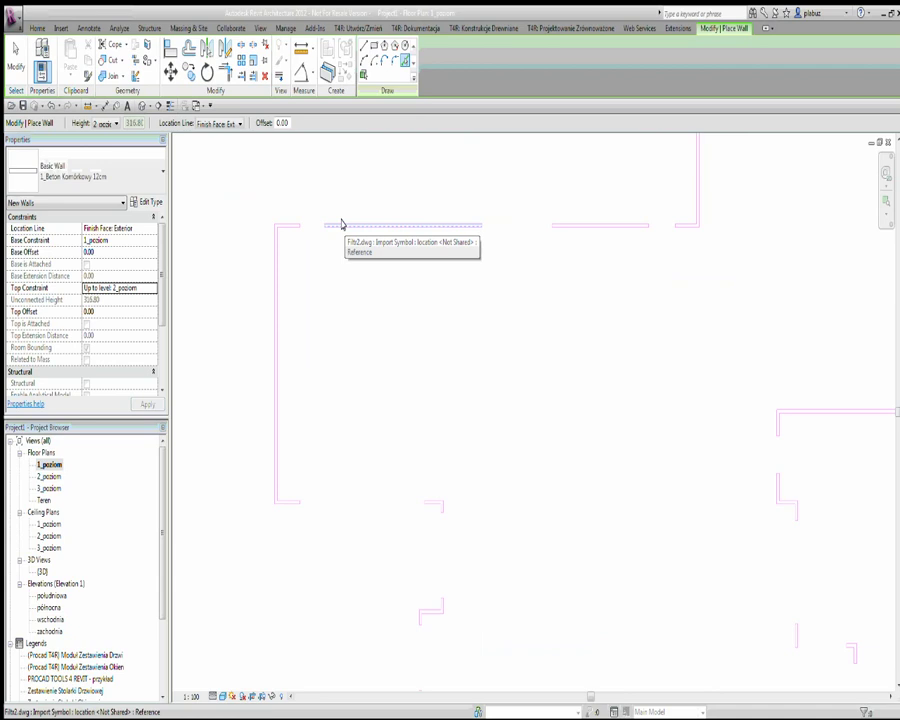
{"action": "scroll", "coordinate": [300, 212], "scroll_direction": "up", "scroll_amount": 2}
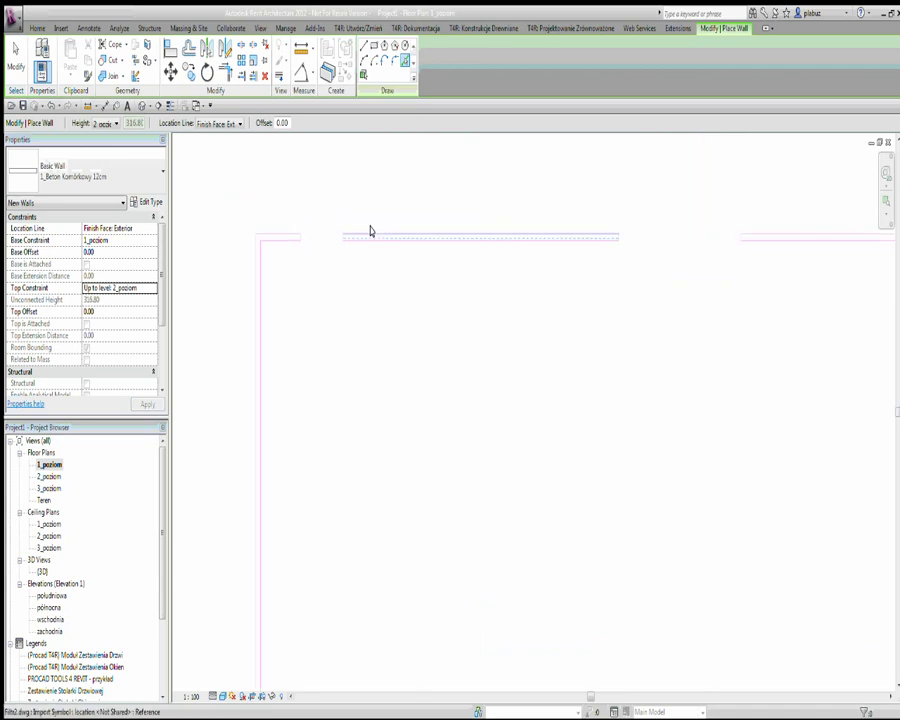
{"action": "scroll", "coordinate": [270, 200], "scroll_direction": "up", "scroll_amount": 2}
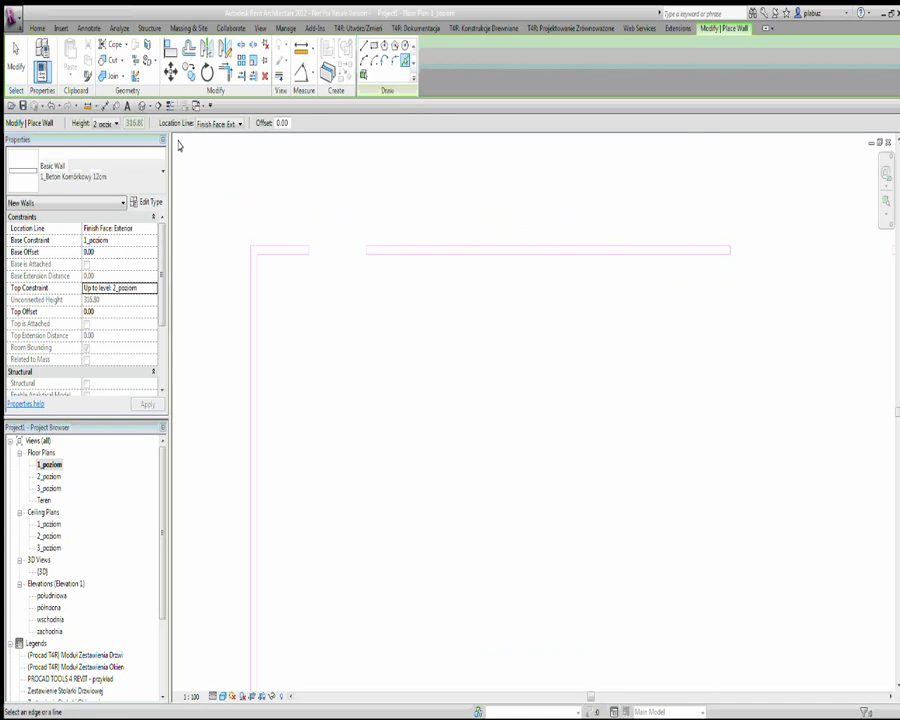
Choose wall type 2_Beton Komórkowy 24cm + styropian 12cm 2 with offset 12.
{"action": "left_click", "coordinate": [114, 177]}
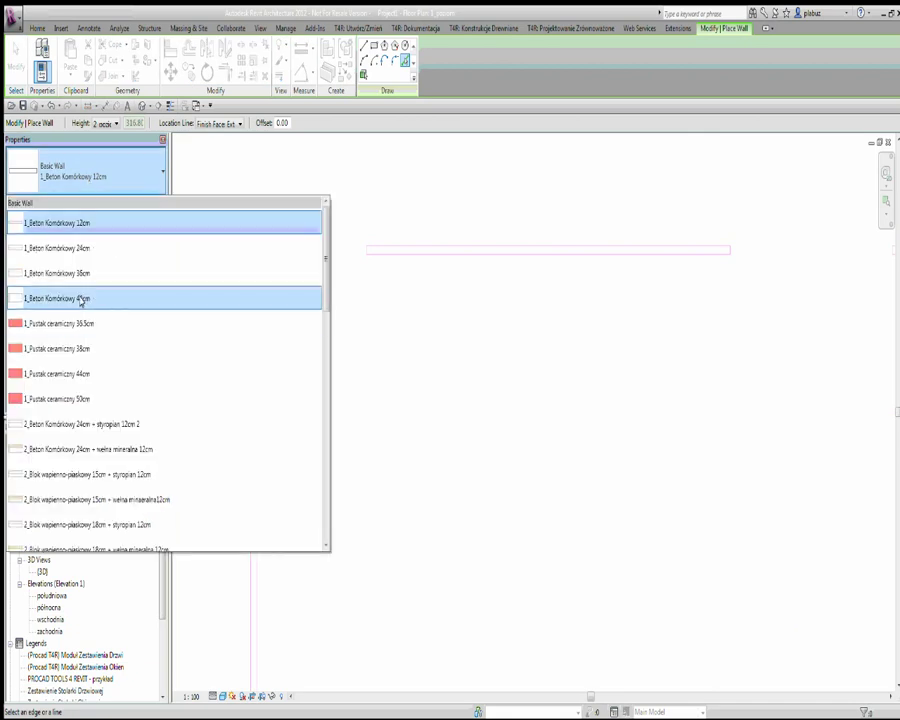
{"action": "left_click", "coordinate": [82, 272]}
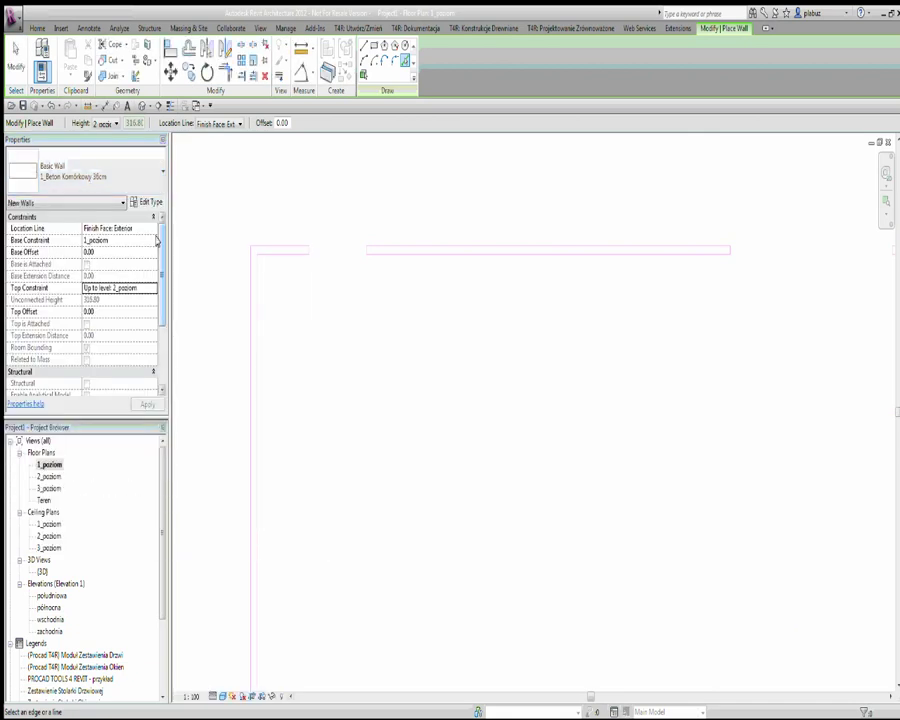
{"action": "left_click", "coordinate": [108, 180]}
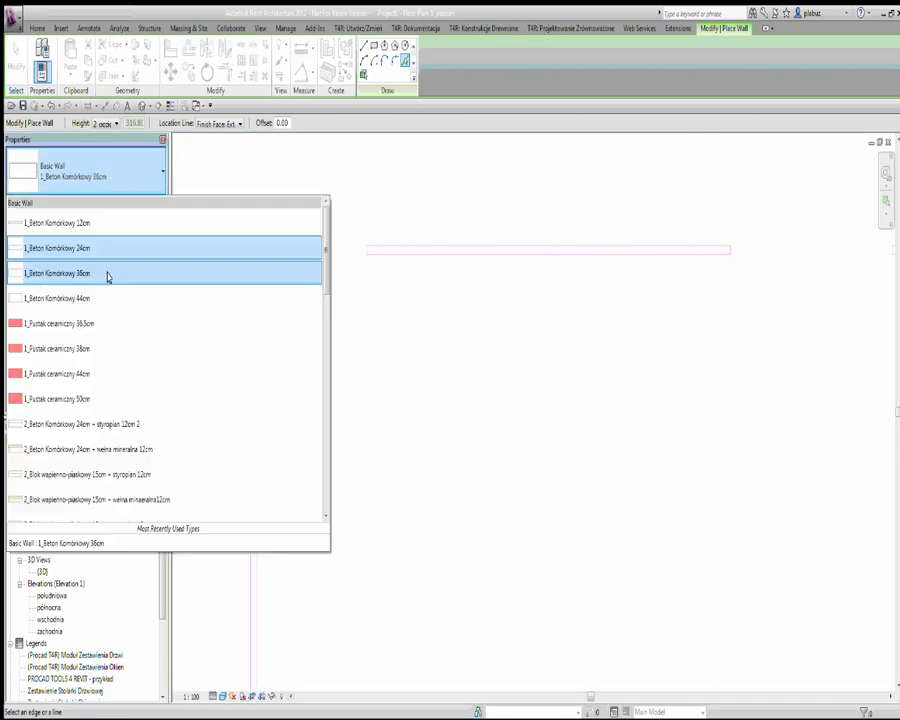
{"action": "left_click", "coordinate": [130, 423]}
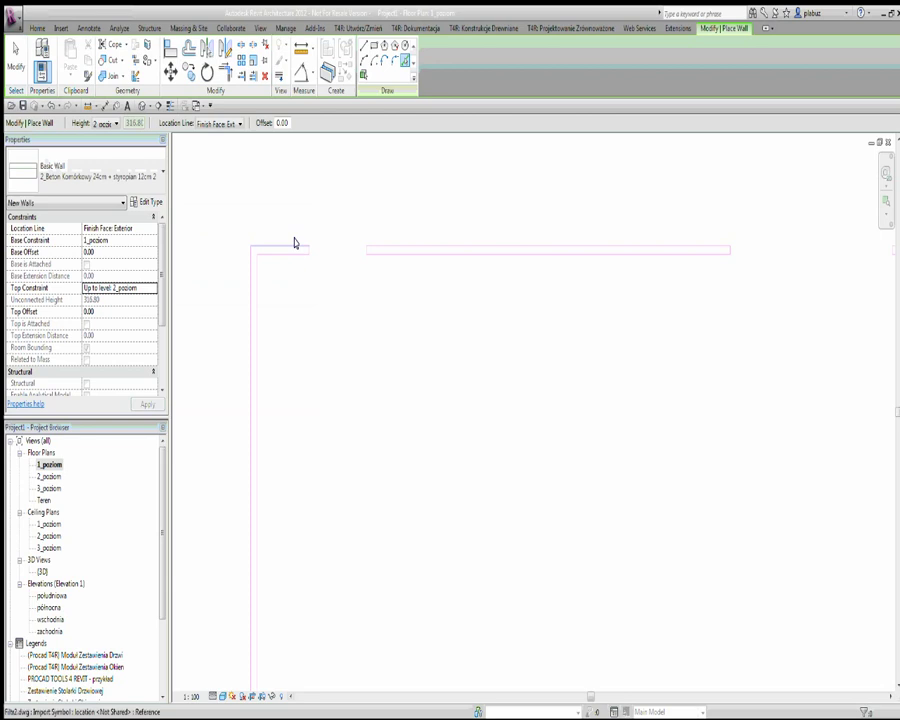
{"action": "double_click", "coordinate": [280, 123]}
{"action": "type", "text": "12"}
{"action": "key", "text": "Return"}
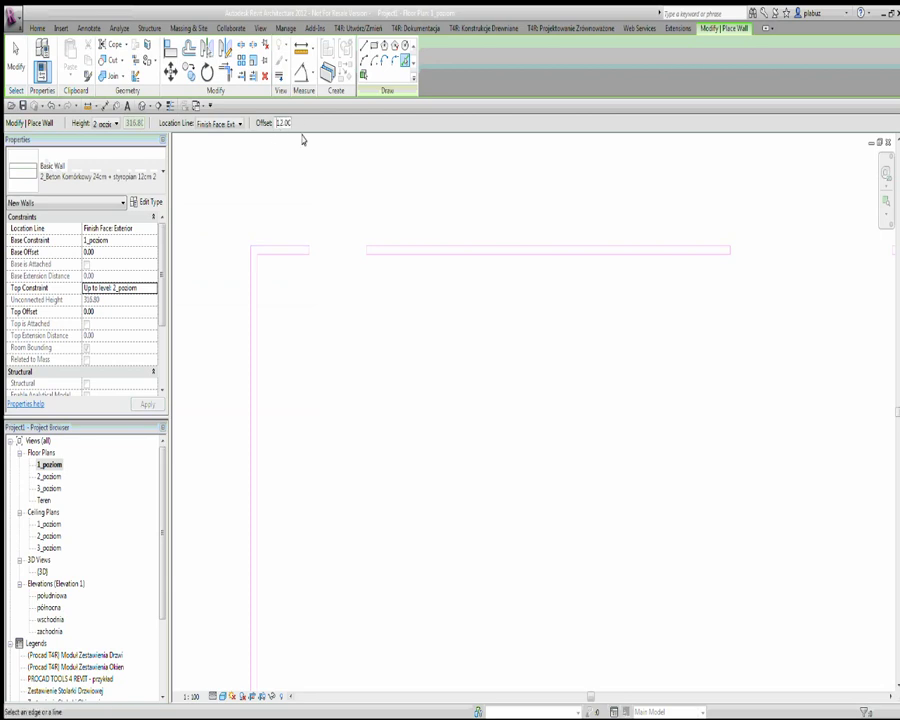
Trace walls on the top-left line, the long left vertical, the bottom corner and lower DWG lines.
{"action": "left_click", "coordinate": [273, 249]}
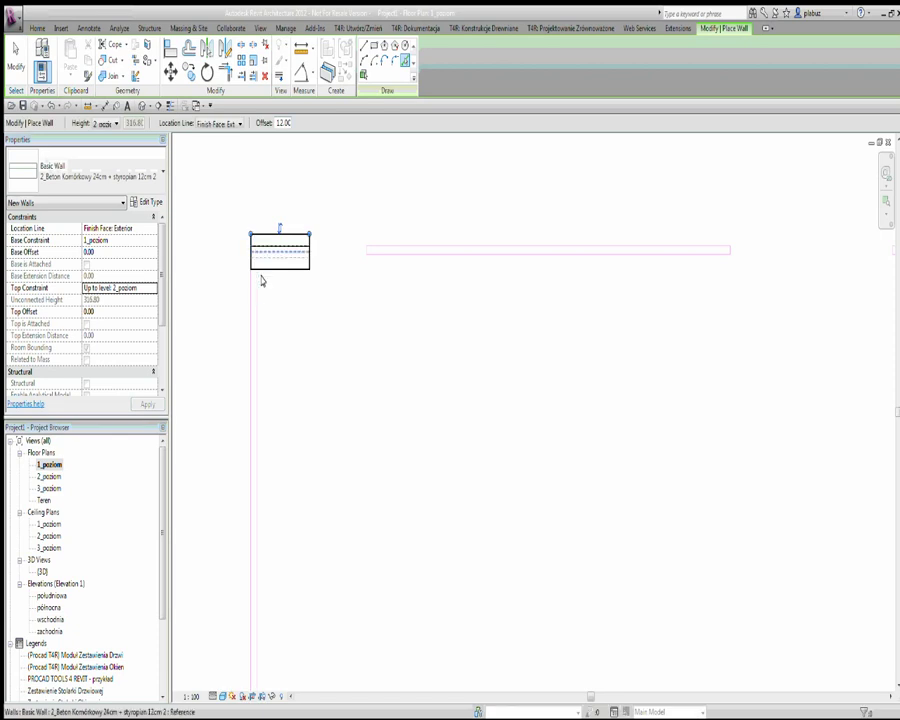
{"action": "left_click", "coordinate": [247, 328]}
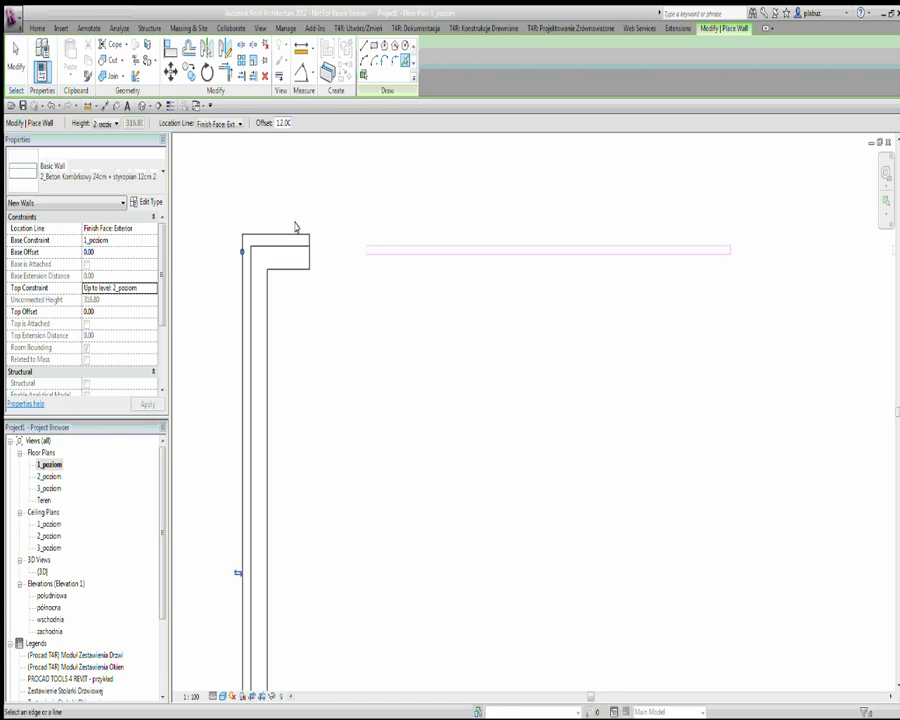
{"action": "scroll", "coordinate": [274, 184], "scroll_direction": "down", "scroll_amount": 1}
{"action": "scroll", "coordinate": [270, 200], "scroll_direction": "down", "scroll_amount": 2}
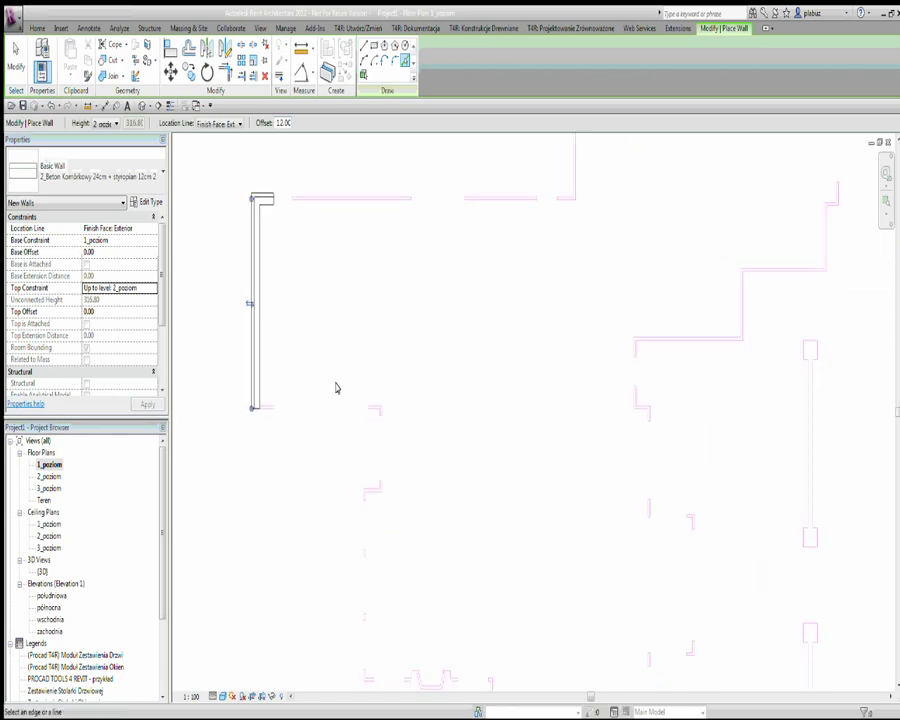
{"action": "scroll", "coordinate": [325, 410], "scroll_direction": "up", "scroll_amount": 2}
{"action": "scroll", "coordinate": [325, 410], "scroll_direction": "up", "scroll_amount": 2}
{"action": "scroll", "coordinate": [240, 484], "scroll_direction": "up", "scroll_amount": 2}
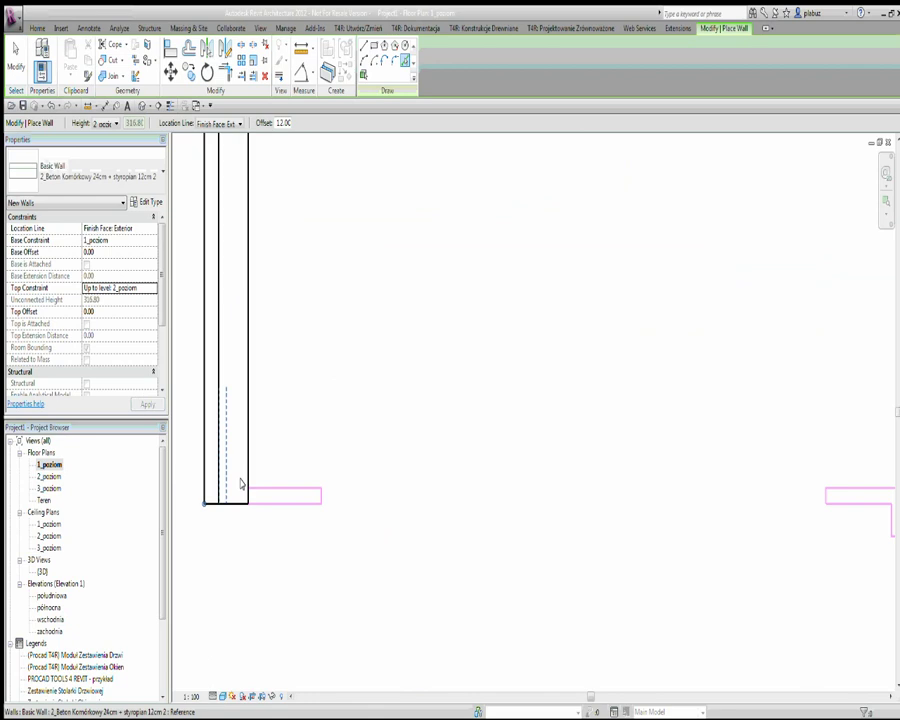
{"action": "left_click", "coordinate": [299, 502]}
{"action": "scroll", "coordinate": [186, 340], "scroll_direction": "down", "scroll_amount": 2}
{"action": "scroll", "coordinate": [285, 442], "scroll_direction": "down", "scroll_amount": 2}
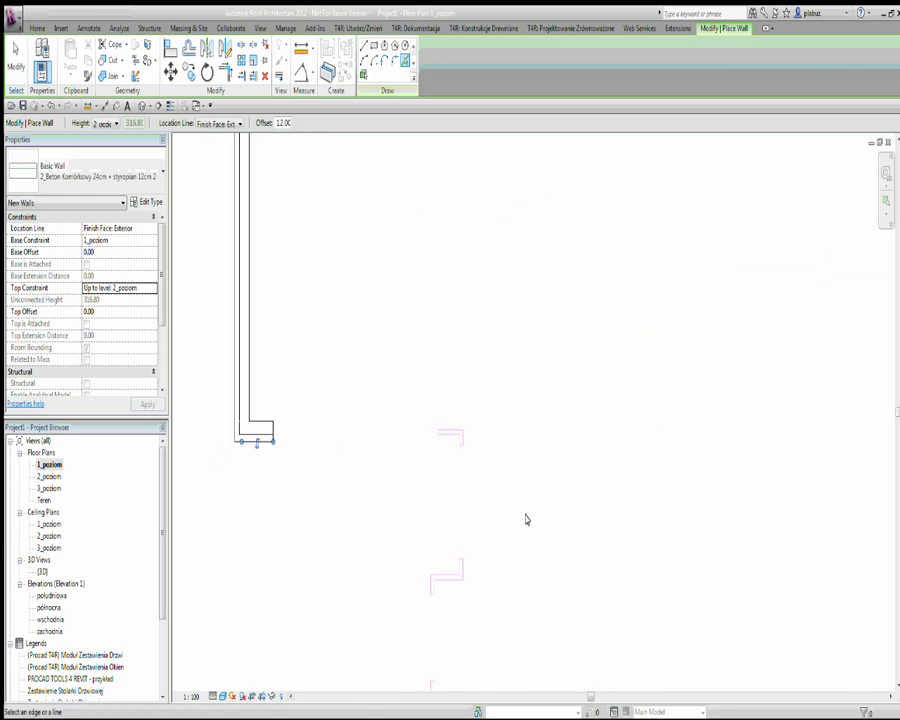
{"action": "scroll", "coordinate": [480, 514], "scroll_direction": "up", "scroll_amount": 2}
{"action": "left_click", "coordinate": [419, 506]}
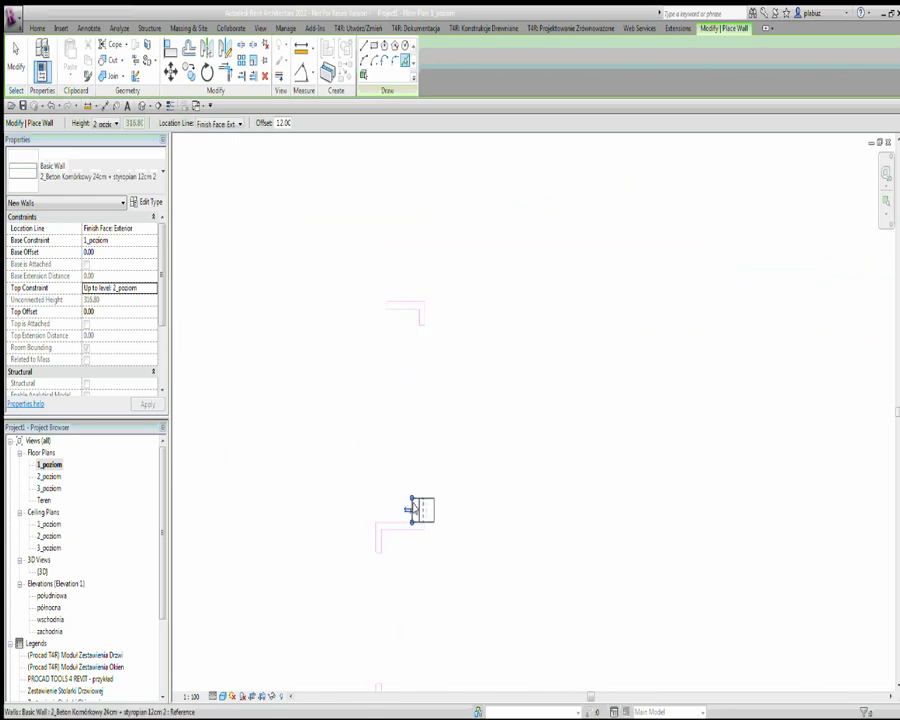
{"action": "left_click", "coordinate": [398, 520]}
Trace walls at the L-shaped corner, the vertical DWG line and the bottom horizontal line.
{"action": "scroll", "coordinate": [366, 497], "scroll_direction": "up", "scroll_amount": 2}
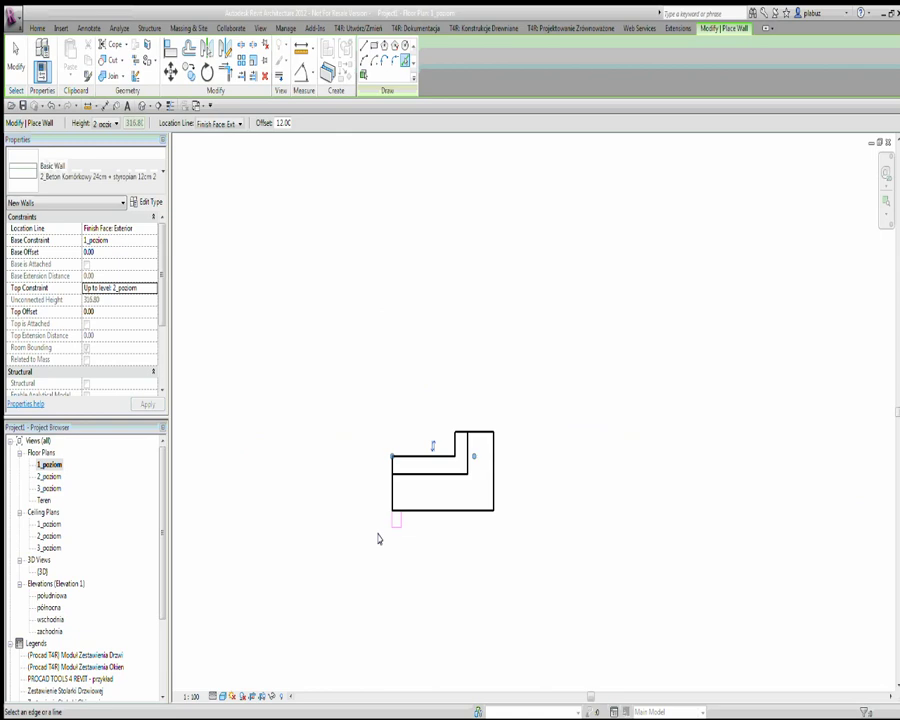
{"action": "scroll", "coordinate": [378, 530], "scroll_direction": "up", "scroll_amount": 2}
{"action": "scroll", "coordinate": [388, 514], "scroll_direction": "down", "scroll_amount": 1}
{"action": "scroll", "coordinate": [389, 510], "scroll_direction": "down", "scroll_amount": 1}
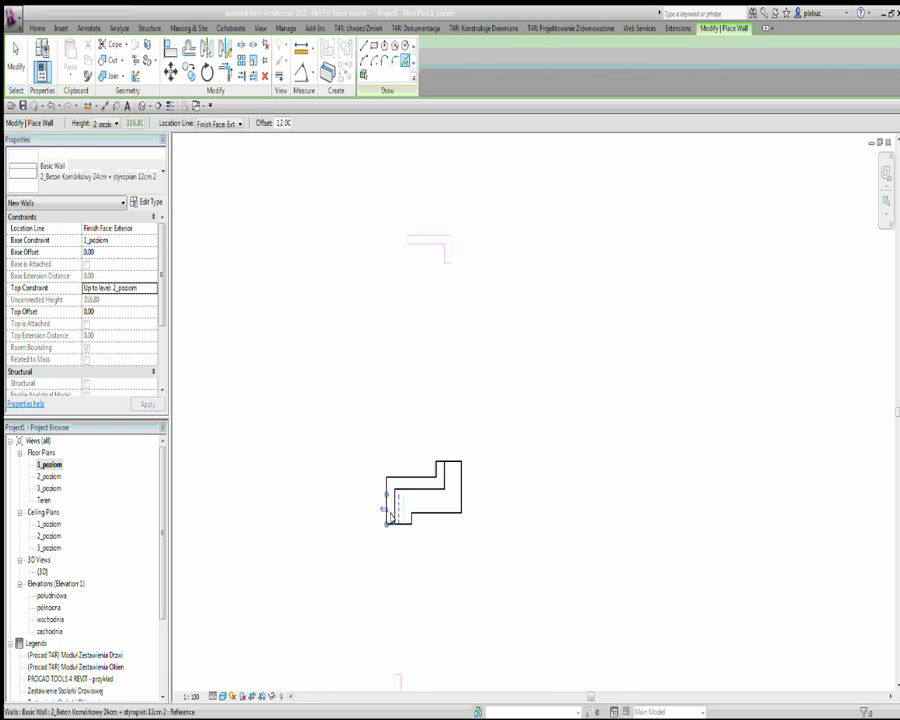
{"action": "scroll", "coordinate": [387, 511], "scroll_direction": "down", "scroll_amount": 3}
{"action": "scroll", "coordinate": [390, 512], "scroll_direction": "down", "scroll_amount": 1}
{"action": "scroll", "coordinate": [450, 551], "scroll_direction": "down", "scroll_amount": 1}
{"action": "scroll", "coordinate": [348, 494], "scroll_direction": "up", "scroll_amount": 2}
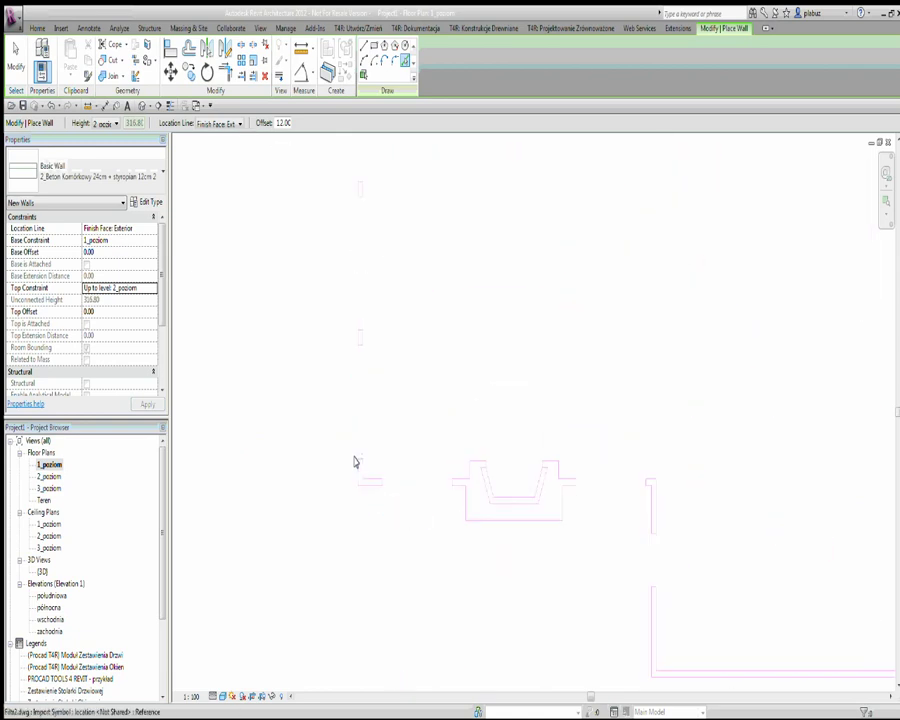
{"action": "scroll", "coordinate": [354, 458], "scroll_direction": "up", "scroll_amount": 2}
{"action": "scroll", "coordinate": [372, 501], "scroll_direction": "up", "scroll_amount": 1}
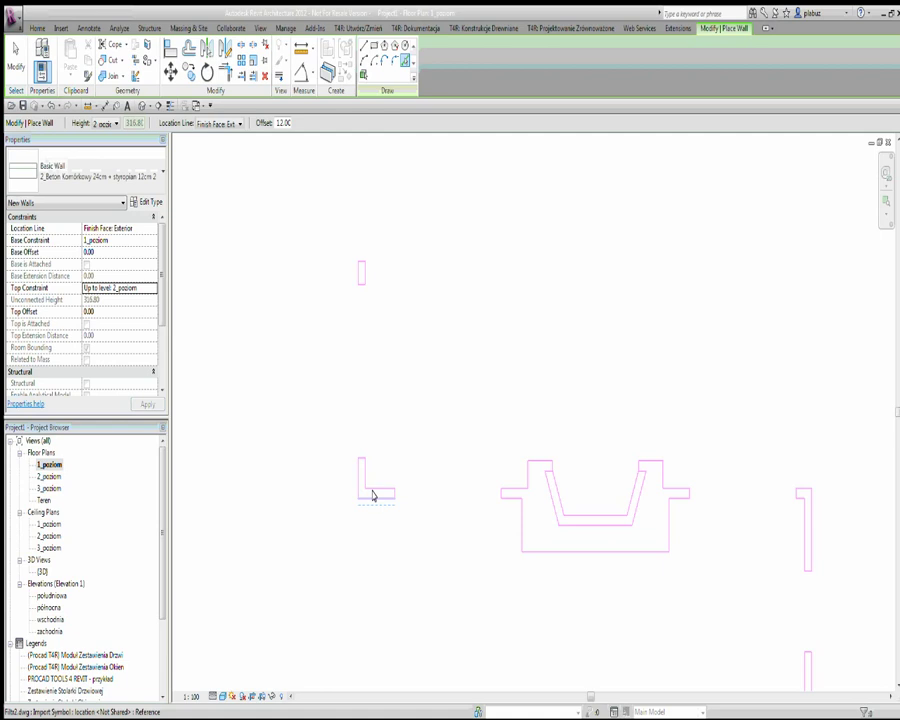
{"action": "left_click", "coordinate": [372, 490]}
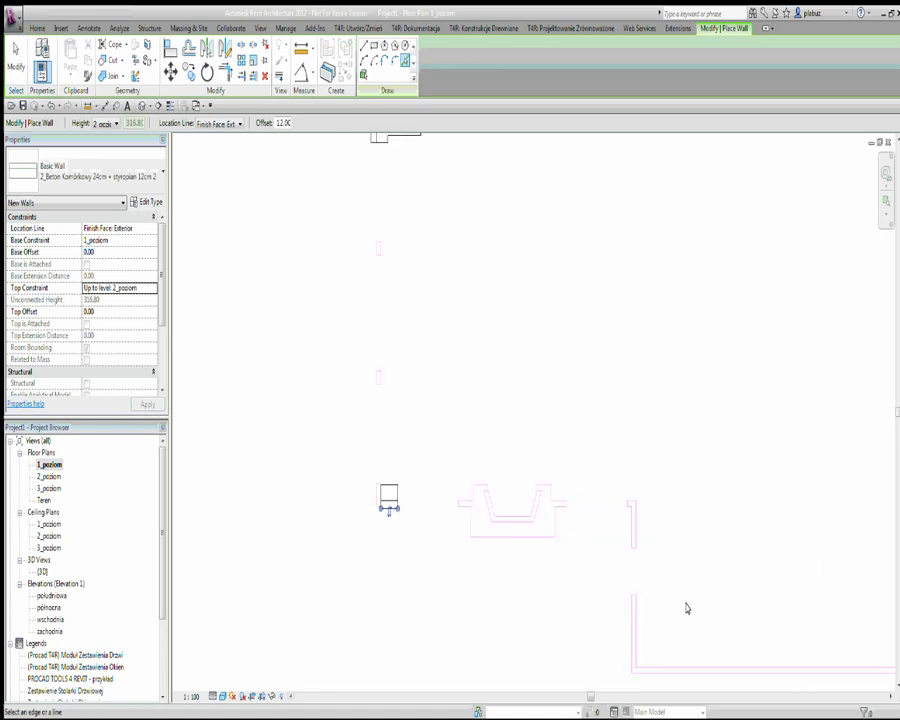
{"action": "middle_click_drag", "start_coordinate": [647, 508], "coordinate": [600, 488]}
{"action": "left_click", "coordinate": [600, 488]}
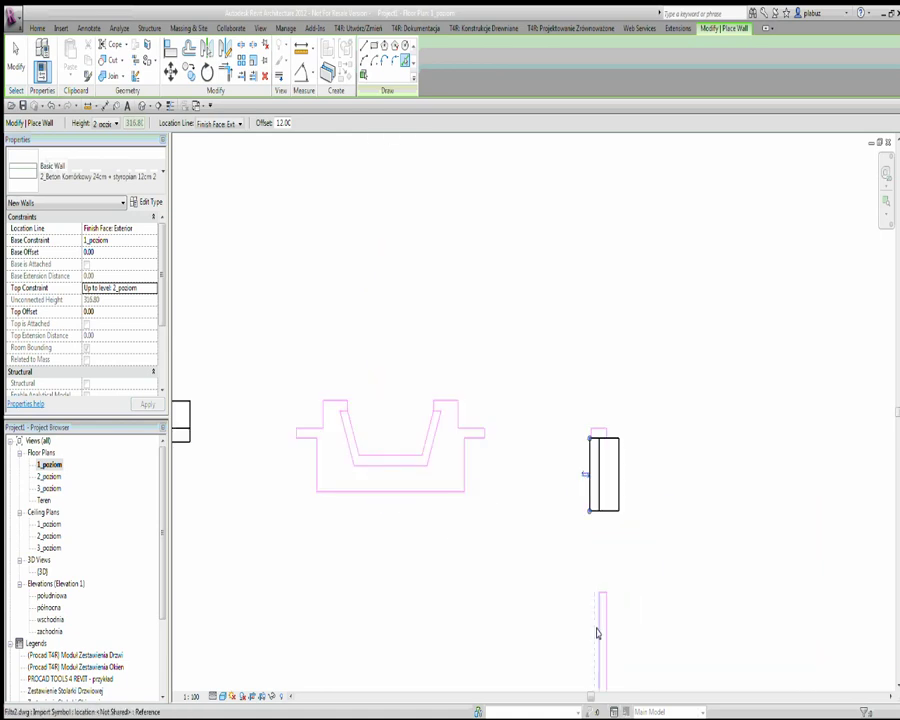
{"action": "scroll", "coordinate": [405, 442], "scroll_direction": "down", "scroll_amount": 2}
{"action": "left_click", "coordinate": [596, 580]}
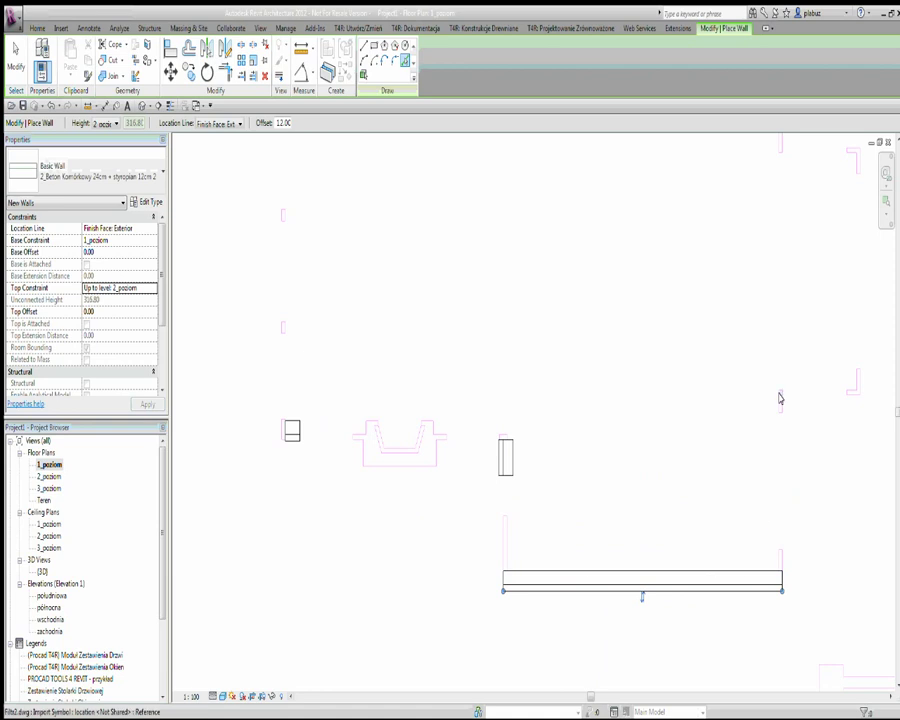
Trace the short walls on the remaining DWG edges and top edge, then exit wall placement.
{"action": "middle_click_drag", "start_coordinate": [784, 430], "coordinate": [544, 438]}
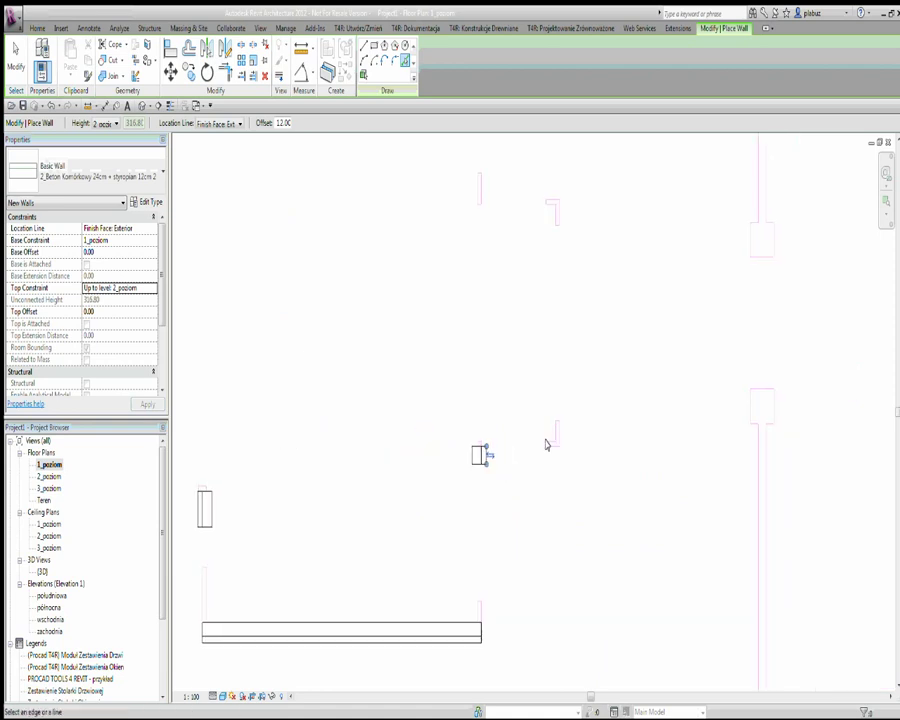
{"action": "scroll", "coordinate": [590, 448], "scroll_direction": "down", "scroll_amount": 2}
{"action": "scroll", "coordinate": [584, 458], "scroll_direction": "down", "scroll_amount": 1}
{"action": "scroll", "coordinate": [574, 454], "scroll_direction": "up", "scroll_amount": 1}
{"action": "scroll", "coordinate": [564, 446], "scroll_direction": "up", "scroll_amount": 2}
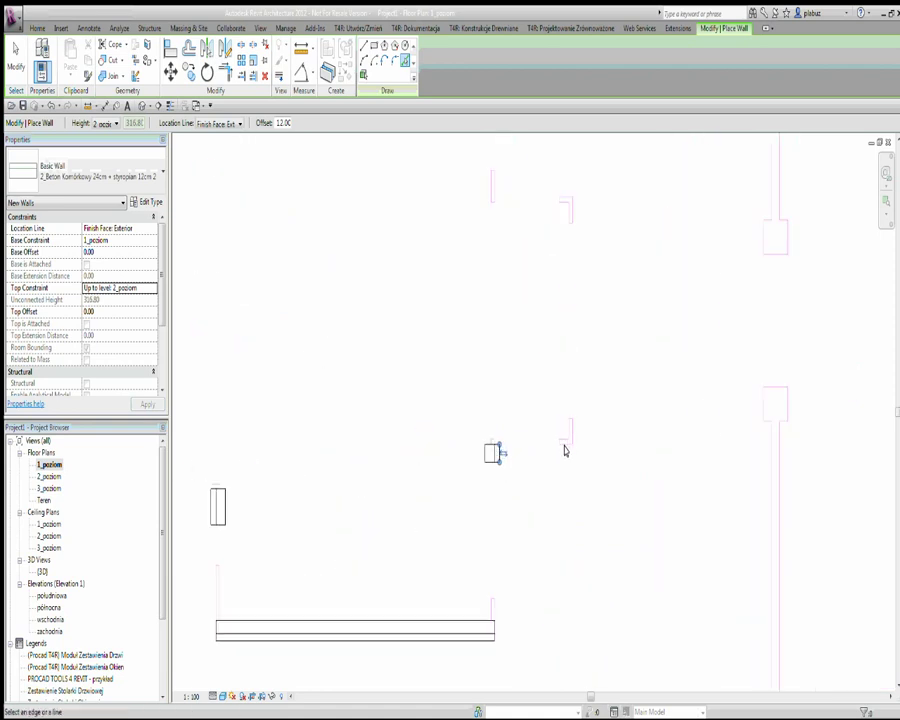
{"action": "left_click", "coordinate": [563, 448]}
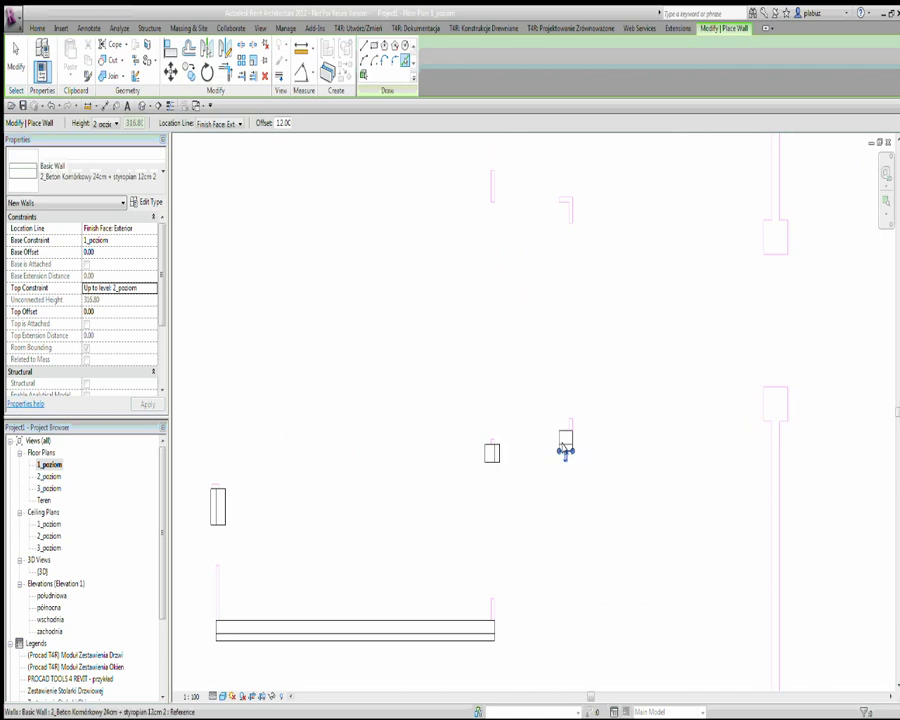
{"action": "left_click", "coordinate": [568, 206]}
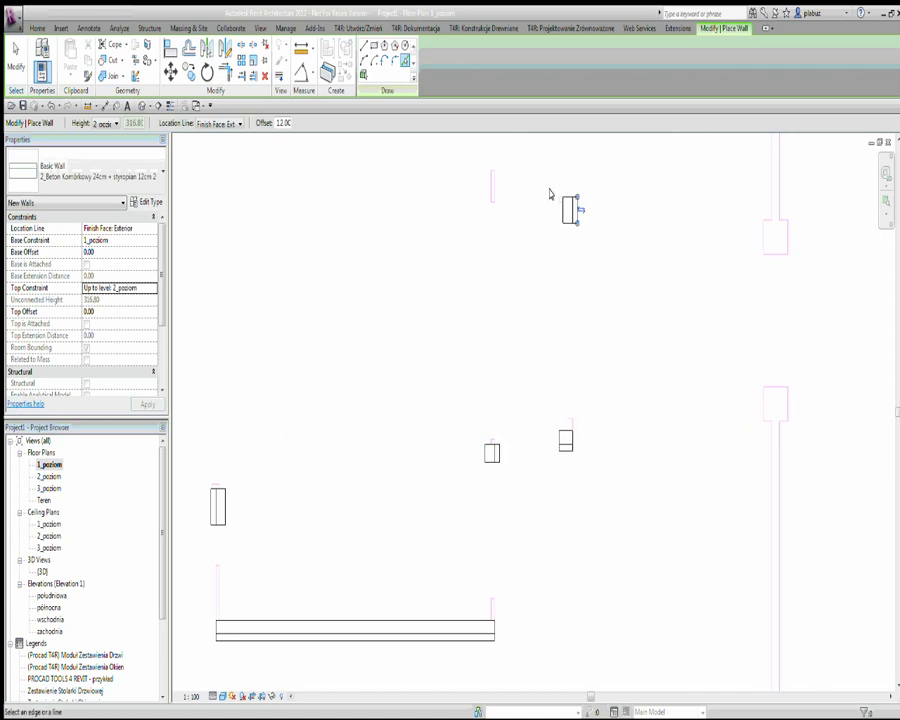
{"action": "scroll", "coordinate": [552, 192], "scroll_direction": "up", "scroll_amount": 3}
{"action": "left_click", "coordinate": [580, 186]}
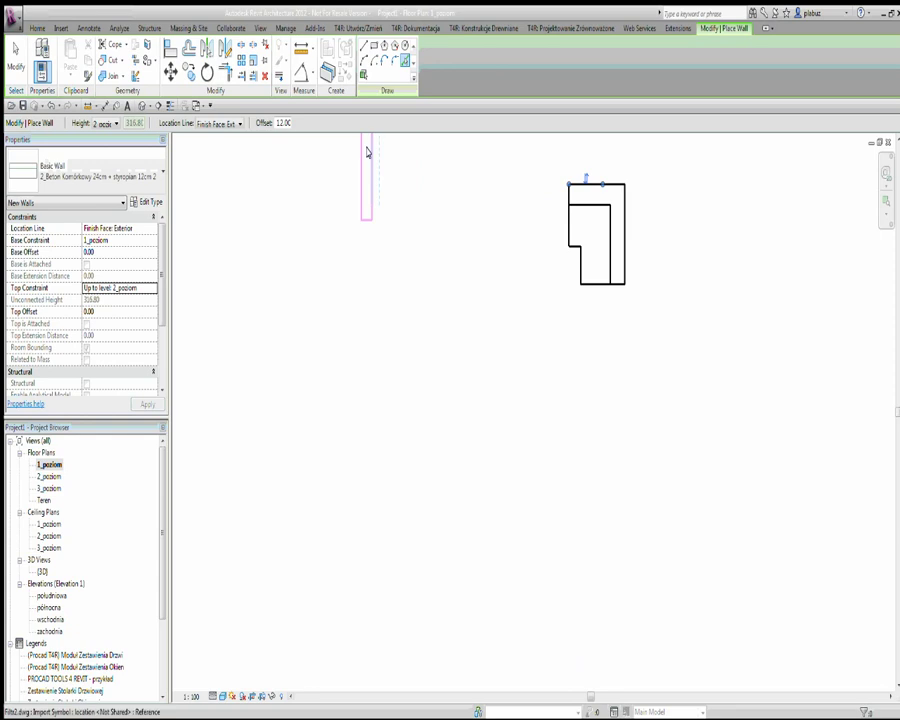
{"action": "scroll", "coordinate": [496, 405], "scroll_direction": "down", "scroll_amount": 5}
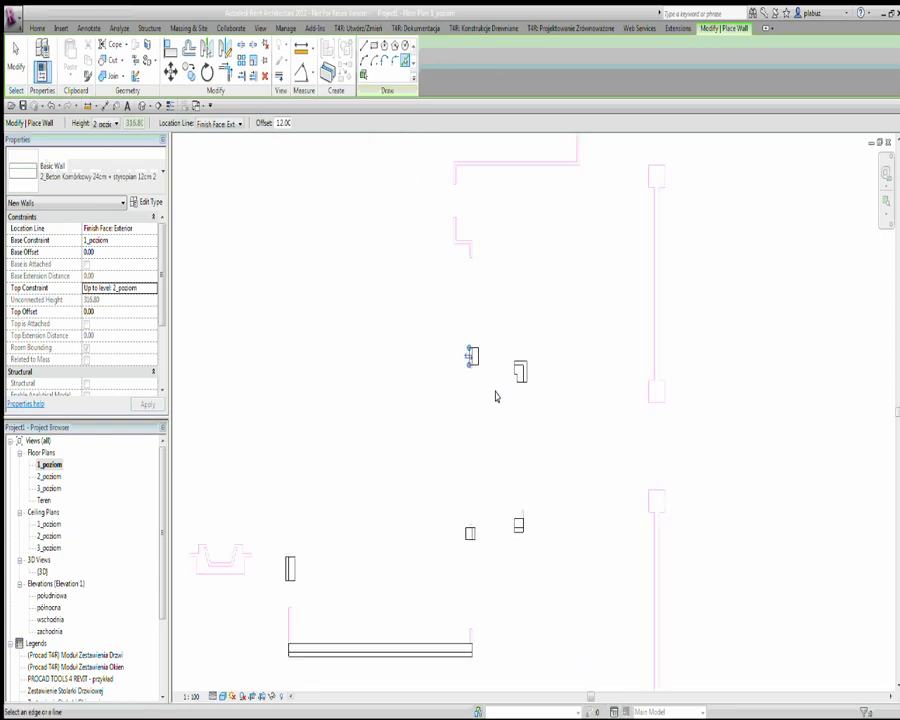
{"action": "scroll", "coordinate": [486, 380], "scroll_direction": "up", "scroll_amount": 3}
{"action": "scroll", "coordinate": [454, 362], "scroll_direction": "up", "scroll_amount": 1}
{"action": "scroll", "coordinate": [480, 344], "scroll_direction": "up", "scroll_amount": 1}
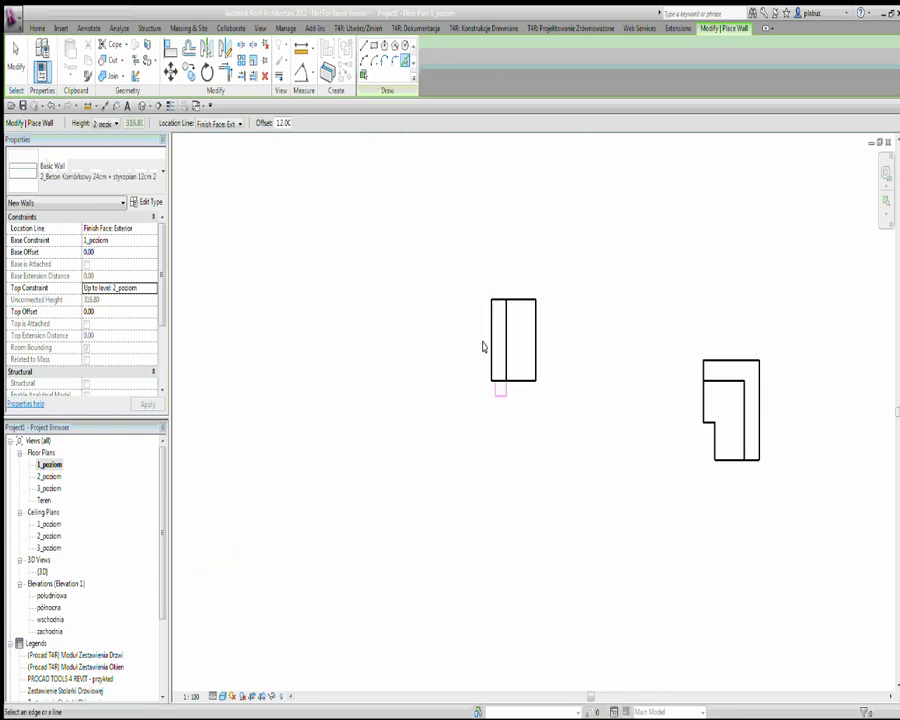
{"action": "middle_click_drag", "start_coordinate": [566, 521], "coordinate": [486, 356]}
{"action": "scroll", "coordinate": [560, 312], "scroll_direction": "down", "scroll_amount": 2}
{"action": "scroll", "coordinate": [550, 318], "scroll_direction": "down", "scroll_amount": 2}
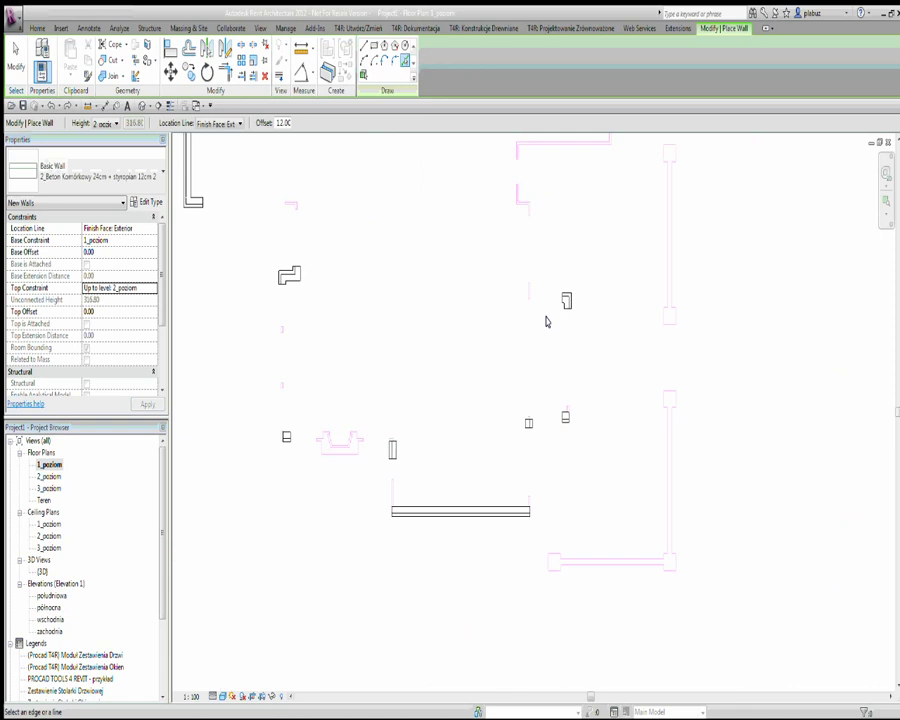
{"action": "middle_click_drag", "start_coordinate": [546, 321], "coordinate": [635, 446]}
{"action": "key", "text": "Escape"}
{"action": "key", "text": "Escape"}
With Trim/Extend to Corner (TR), join the left vertical wall and small pieces into corners.
{"action": "key", "text": "t"}
{"action": "key", "text": "r"}
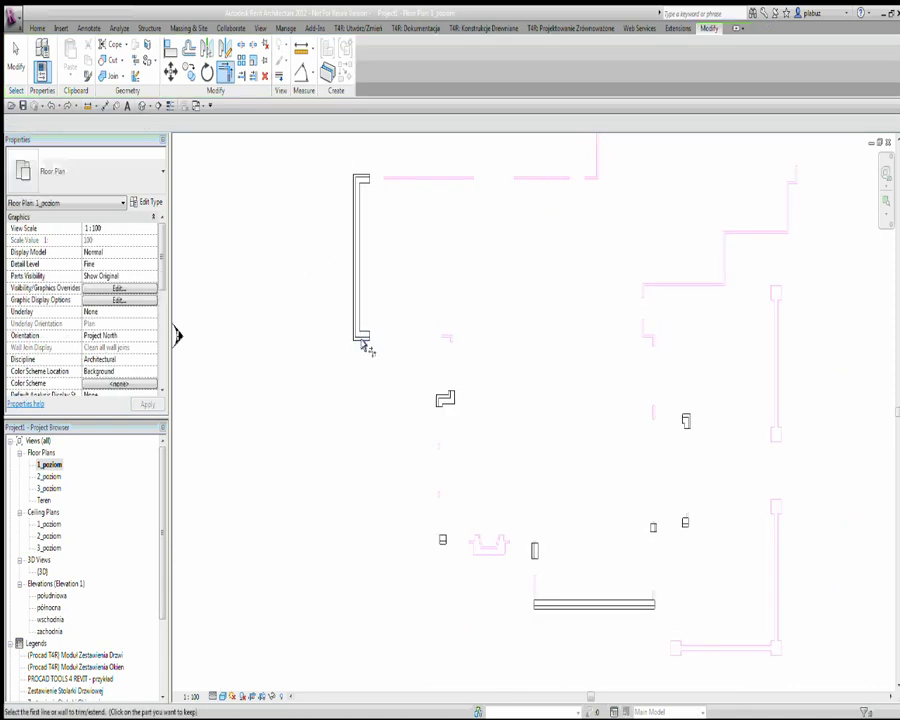
{"action": "left_click", "coordinate": [361, 341]}
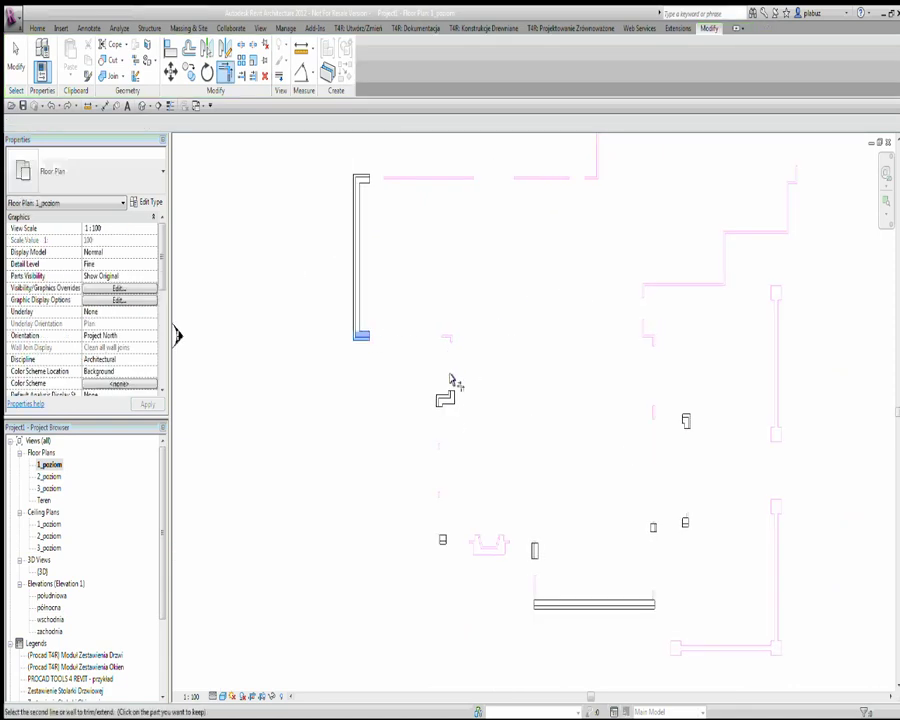
{"action": "left_click", "coordinate": [449, 404]}
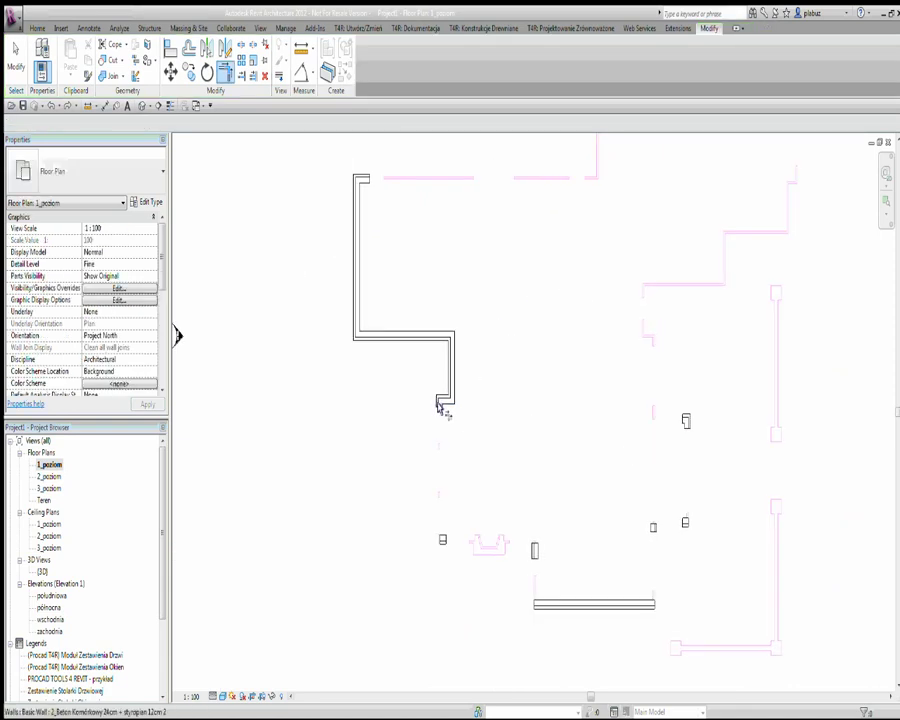
{"action": "left_click", "coordinate": [440, 540]}
{"action": "left_click", "coordinate": [534, 550]}
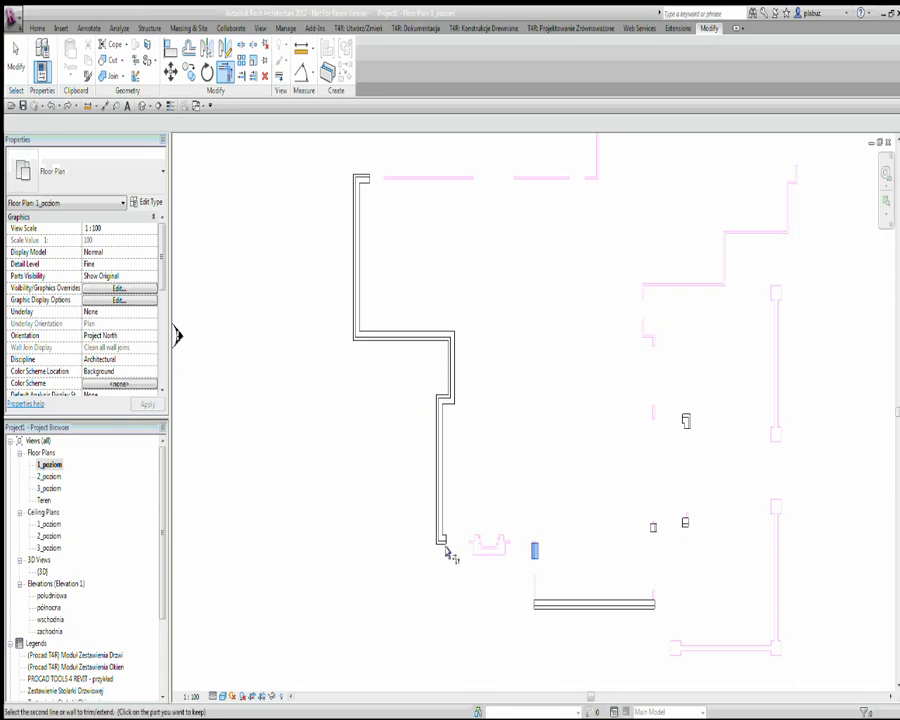
{"action": "left_click", "coordinate": [446, 545]}
{"action": "left_click", "coordinate": [534, 549]}
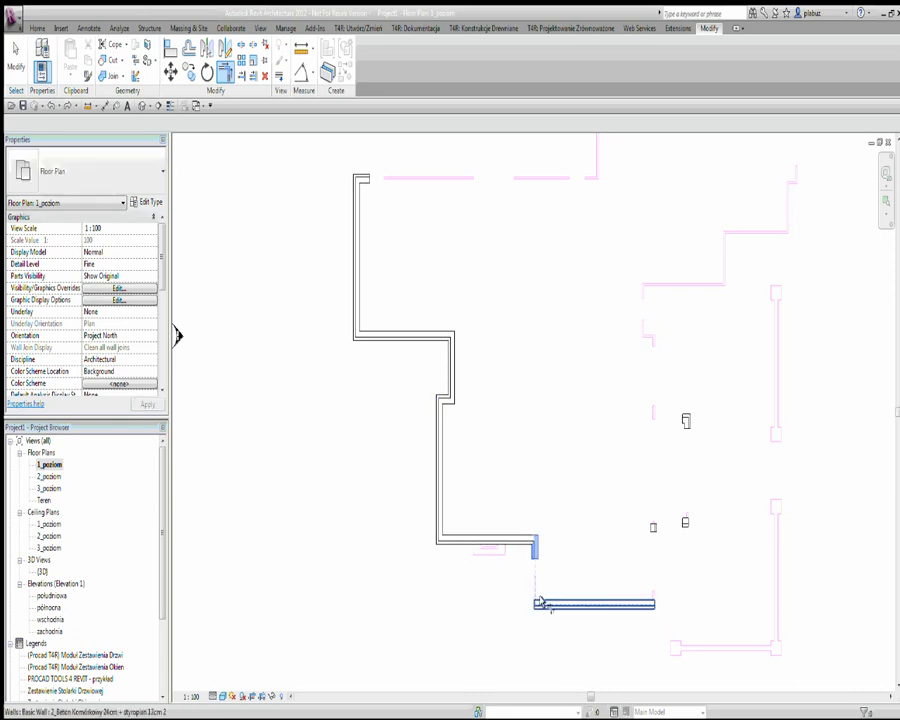
Join the lower wall pieces and extend the right vertical walls to meet the horizontal ones.
{"action": "left_click", "coordinate": [540, 603]}
{"action": "left_click", "coordinate": [635, 605]}
{"action": "left_click", "coordinate": [656, 530]}
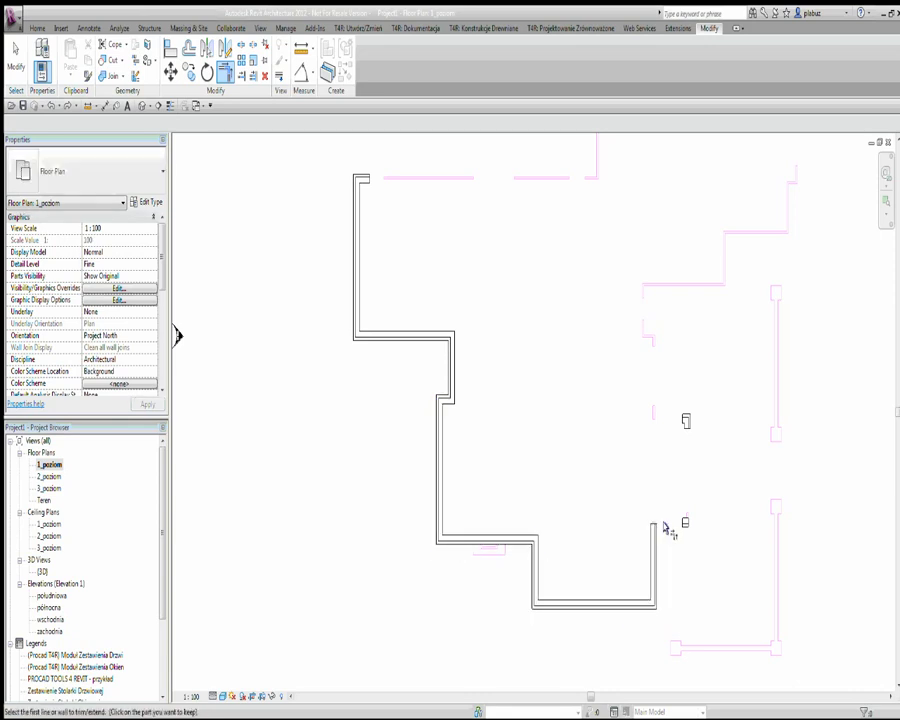
{"action": "left_click", "coordinate": [685, 522]}
{"action": "left_click", "coordinate": [655, 540]}
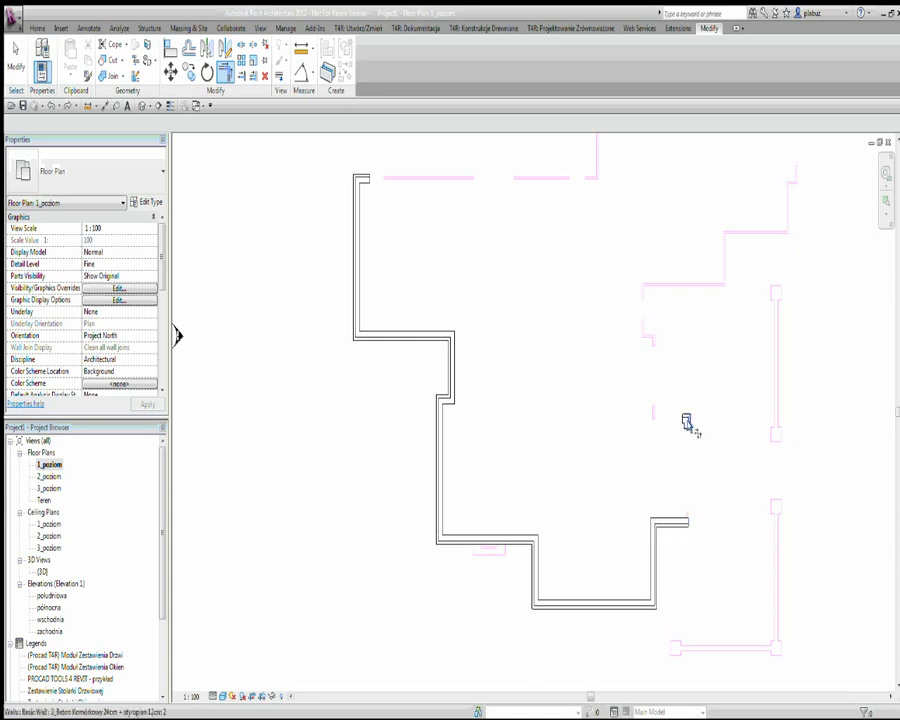
{"action": "left_click", "coordinate": [687, 423]}
{"action": "left_click", "coordinate": [680, 519]}
End corner joining and orbit and zoom the 3D view to inspect the traced walls.
{"action": "scroll", "coordinate": [588, 380], "scroll_direction": "down", "scroll_amount": 3}
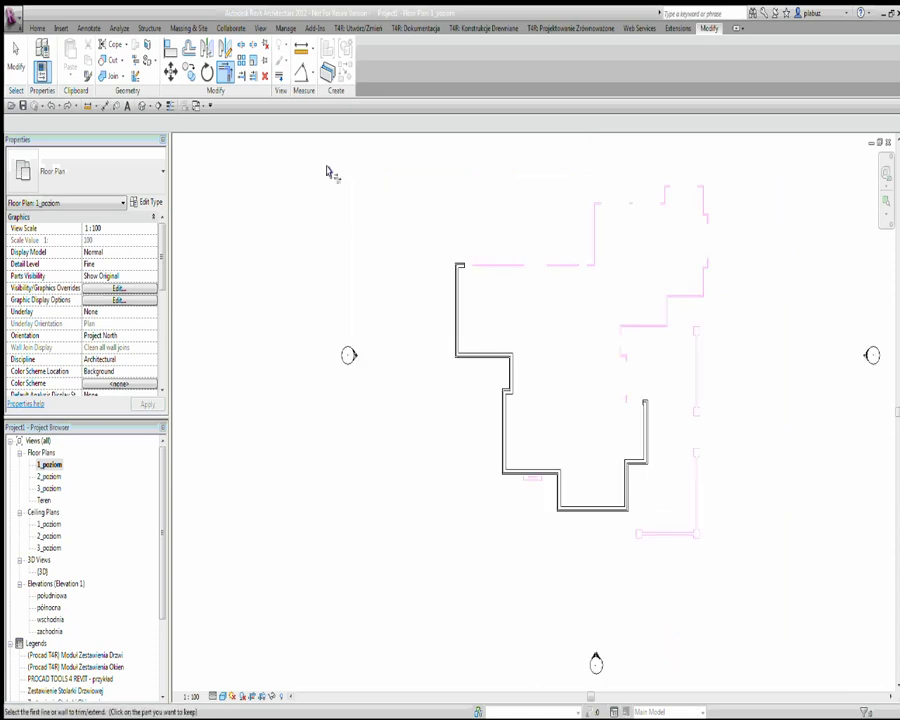
{"action": "key", "text": "Escape"}
{"action": "key", "text": "Escape"}
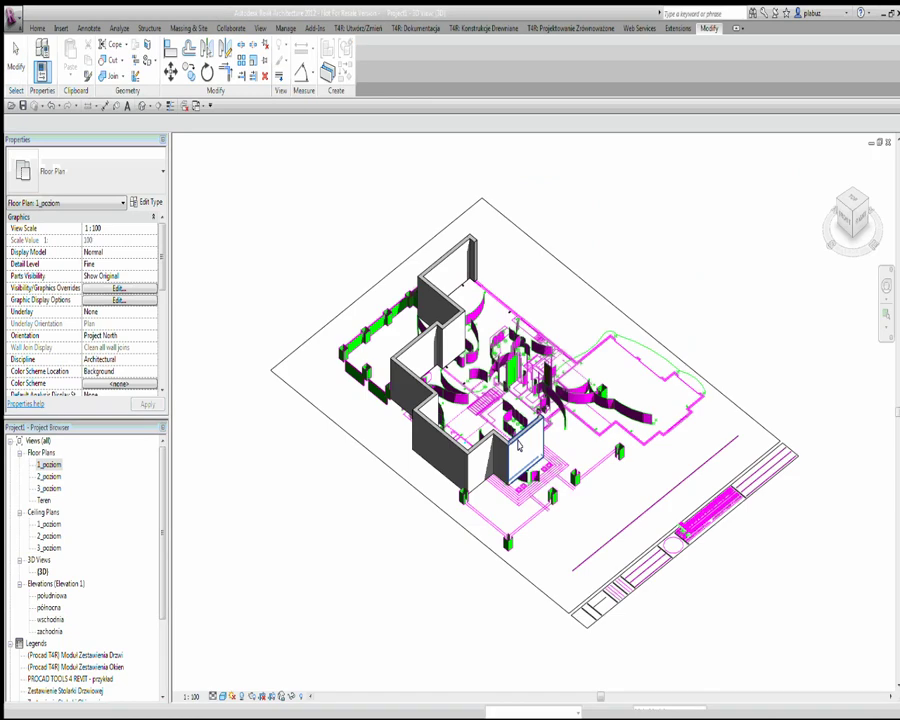
{"action": "mouse_move", "coordinate": [518, 446]}
{"action": "middle_mouse_down", "text": "shift"}
{"action": "mouse_move", "coordinate": [571, 488]}
{"action": "mouse_move", "coordinate": [453, 463]}
{"action": "mouse_move", "coordinate": [496, 419]}
{"action": "mouse_move", "coordinate": [375, 410]}
{"action": "mouse_move", "coordinate": [528, 440]}
{"action": "middle_mouse_up", "text": "shift"}
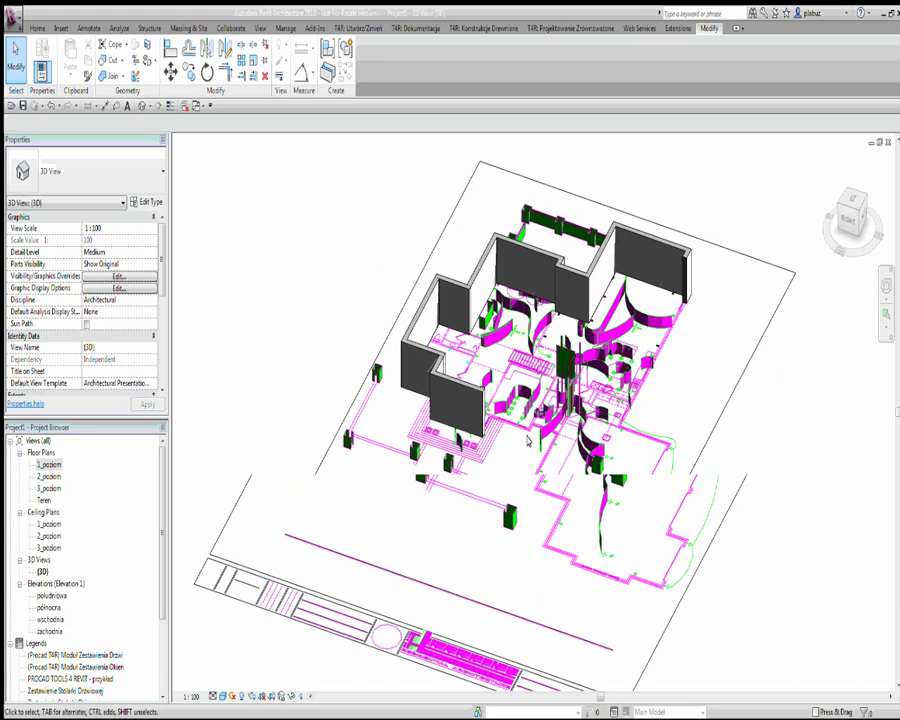
{"action": "scroll", "coordinate": [528, 440], "scroll_direction": "up", "scroll_amount": 3}
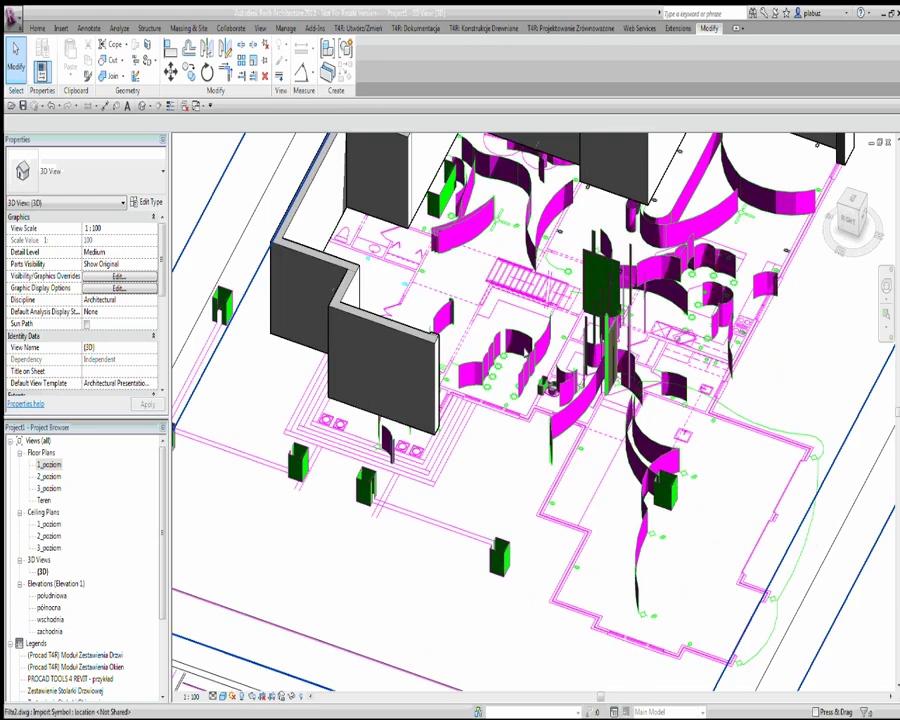
{"action": "scroll", "coordinate": [521, 258], "scroll_direction": "up", "scroll_amount": 2}
{"action": "scroll", "coordinate": [521, 258], "scroll_direction": "up", "scroll_amount": 3}
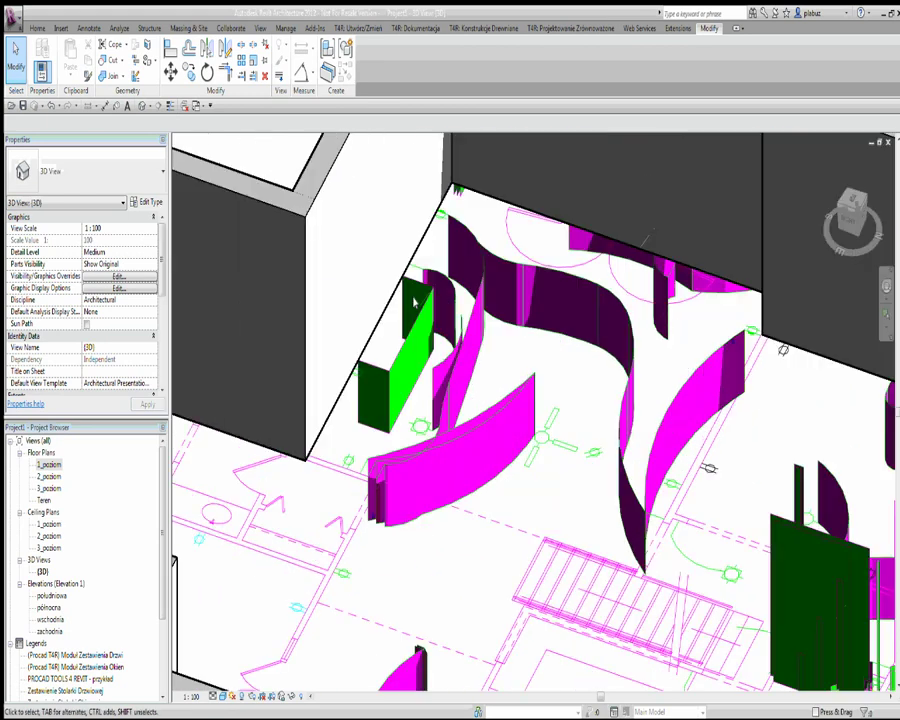
{"action": "mouse_move", "coordinate": [414, 302]}
{"action": "middle_mouse_down", "text": "shift"}
{"action": "mouse_move", "coordinate": [522, 361]}
{"action": "mouse_move", "coordinate": [414, 403]}
{"action": "mouse_move", "coordinate": [382, 492]}
{"action": "mouse_move", "coordinate": [618, 532]}
{"action": "mouse_move", "coordinate": [464, 551]}
{"action": "mouse_move", "coordinate": [701, 518]}
{"action": "mouse_move", "coordinate": [337, 375]}
{"action": "middle_mouse_up", "text": "shift"}
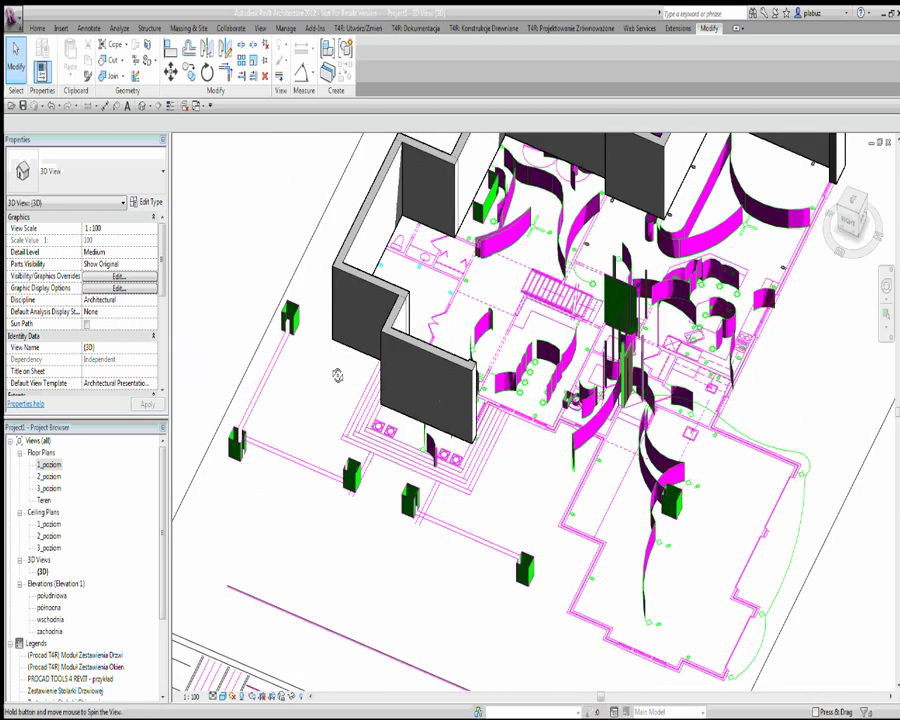
{"action": "scroll", "coordinate": [337, 375], "scroll_direction": "up", "scroll_amount": 3}
{"action": "scroll", "coordinate": [337, 375], "scroll_direction": "up", "scroll_amount": 5}
Start the Wall tool (WA) with the placement offset set to 12.
{"action": "key", "text": "w"}
{"action": "key", "text": "a"}
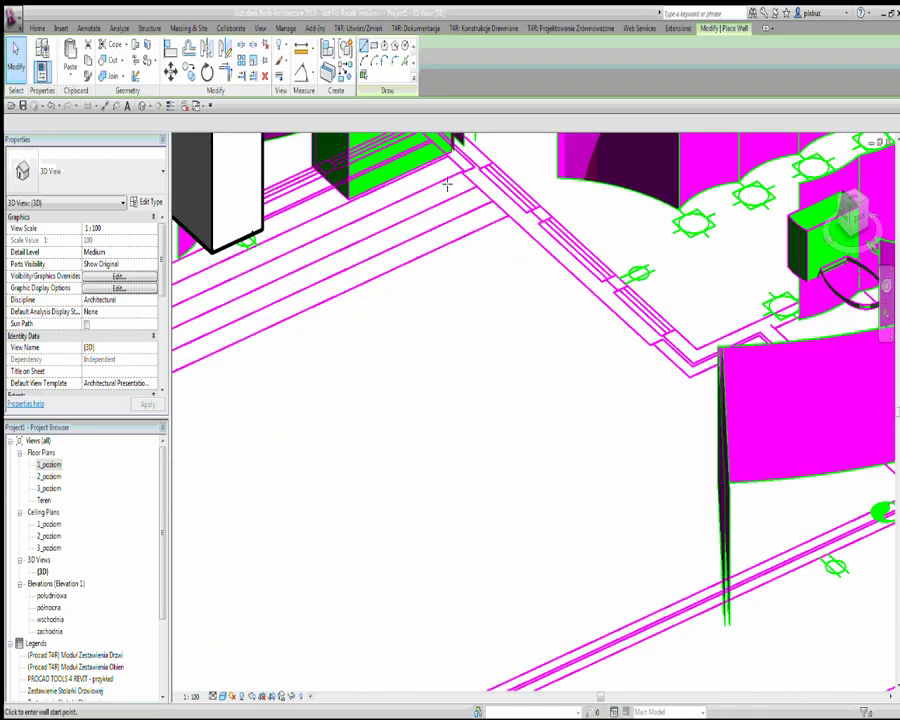
{"action": "middle_click_drag", "start_coordinate": [464, 475], "coordinate": [539, 685]}
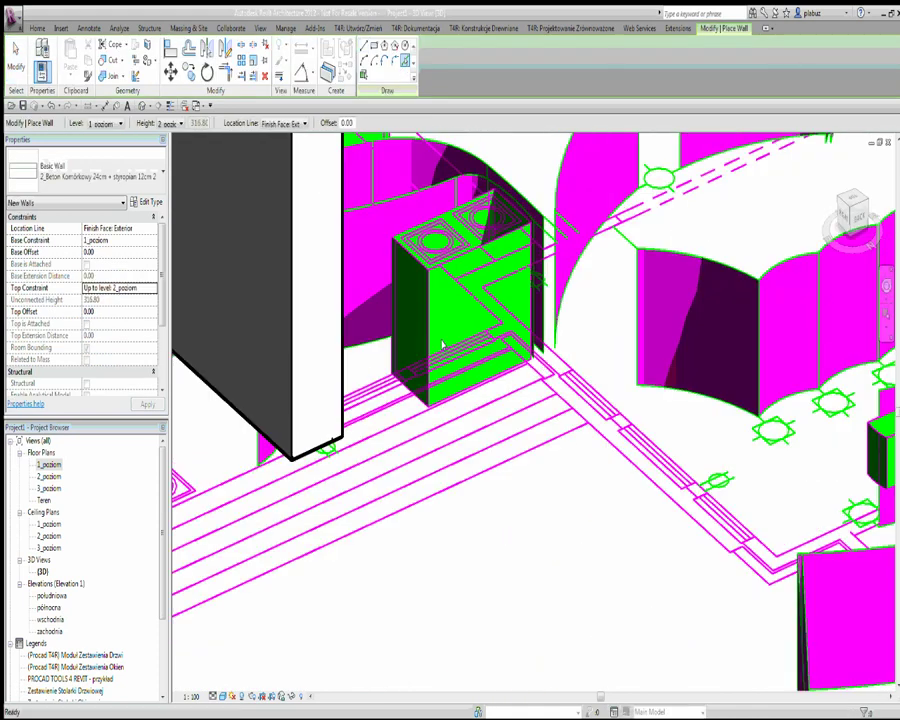
{"action": "mouse_move", "coordinate": [441, 345]}
{"action": "middle_mouse_down", "text": "shift"}
{"action": "mouse_move", "coordinate": [508, 412]}
{"action": "mouse_move", "coordinate": [540, 424]}
{"action": "mouse_move", "coordinate": [293, 259]}
{"action": "middle_mouse_up", "text": "shift"}
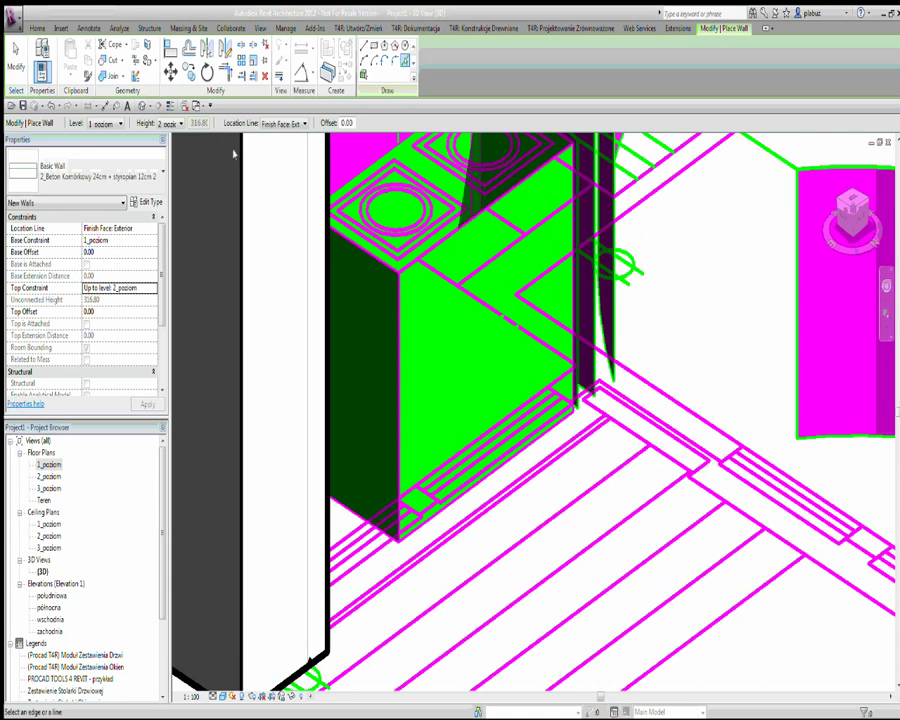
{"action": "left_click", "coordinate": [320, 123]}
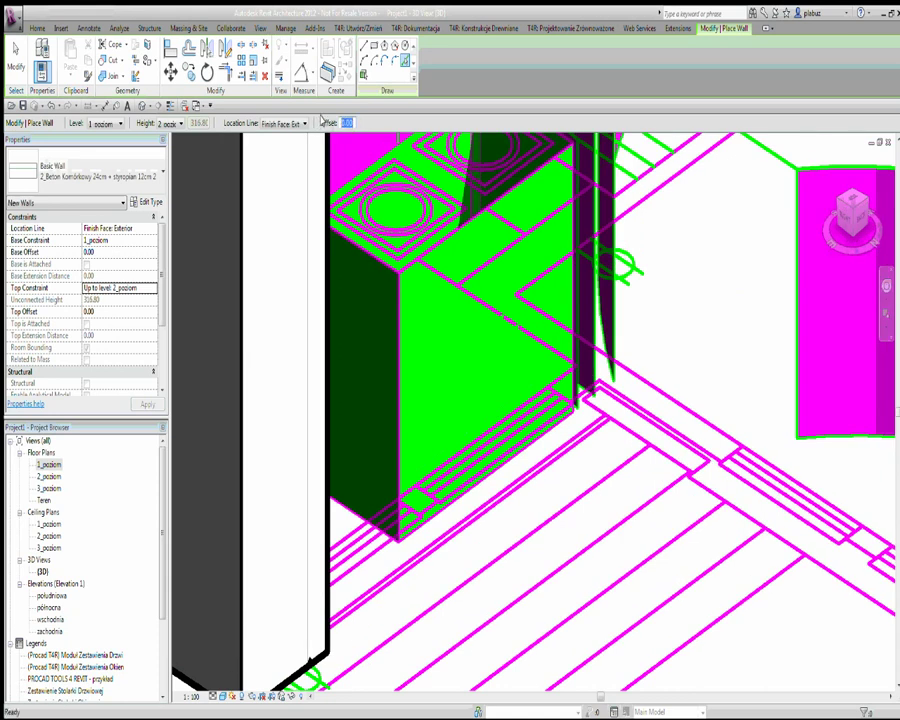
{"action": "type", "text": "12"}
{"action": "key", "text": "Return"}
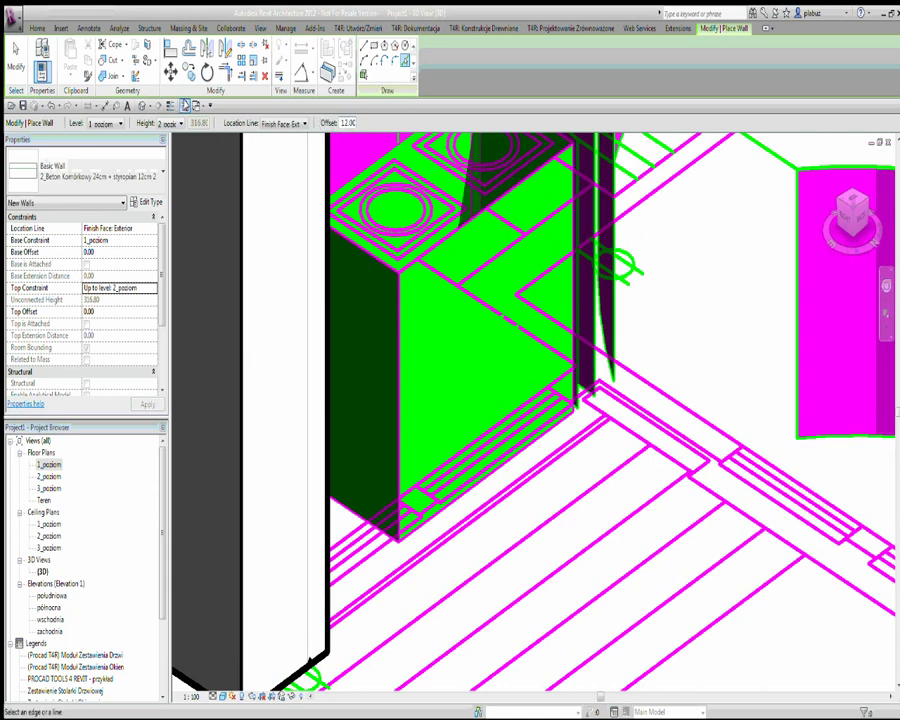
Place a wall along the picked DWG edge, orbit to inspect it, and stop placing walls.
{"action": "left_click", "coordinate": [568, 443]}
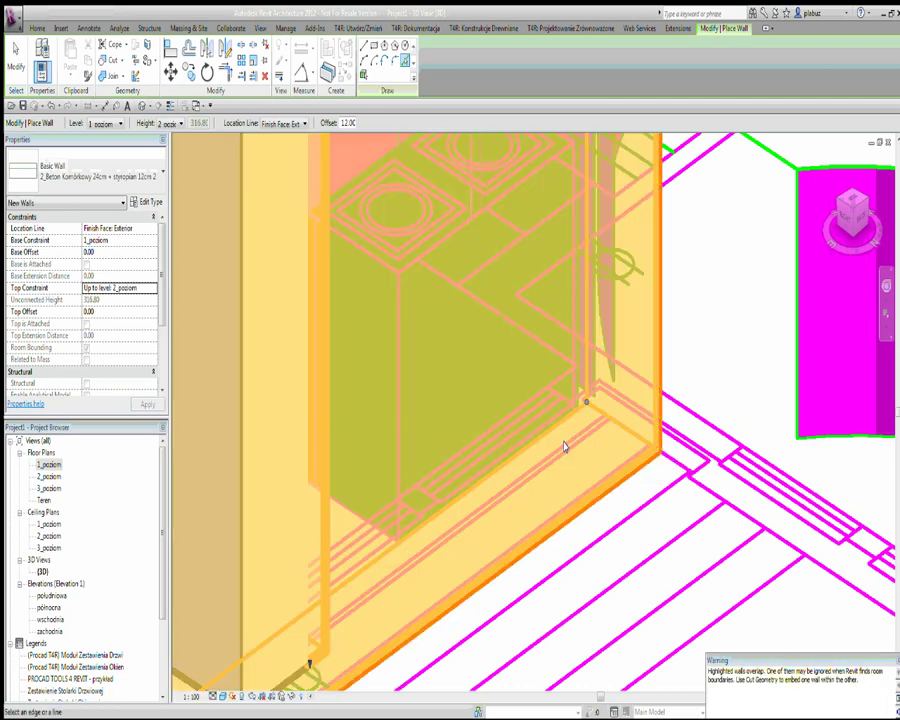
{"action": "middle_click_drag", "start_coordinate": [564, 446], "coordinate": [697, 463], "text": "shift"}
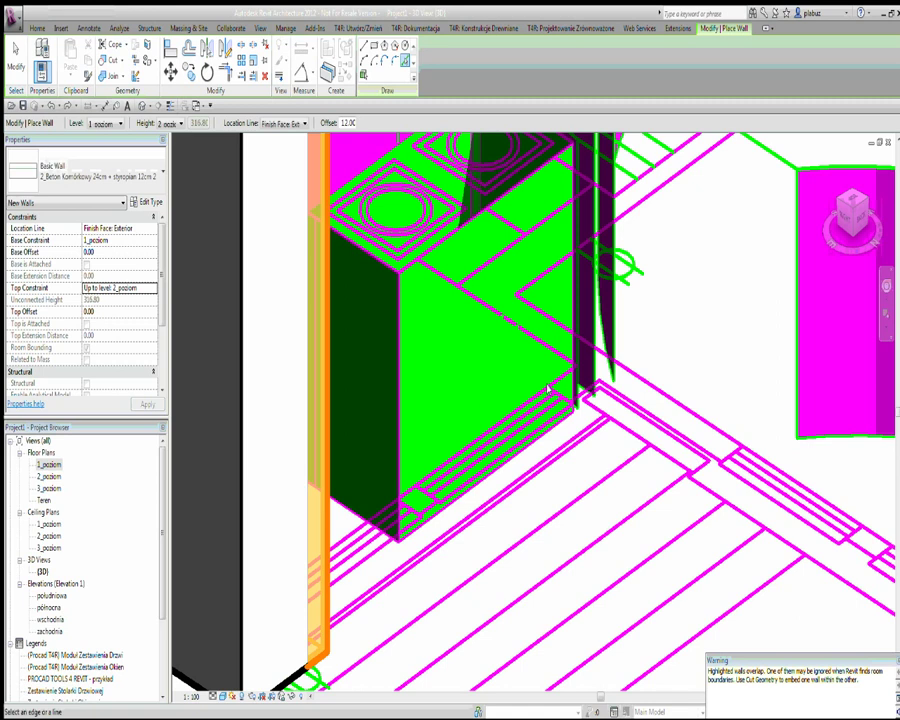
{"action": "mouse_move", "coordinate": [547, 389]}
{"action": "middle_mouse_down", "text": "shift"}
{"action": "mouse_move", "coordinate": [643, 461]}
{"action": "mouse_move", "coordinate": [737, 508]}
{"action": "middle_mouse_up", "text": "shift"}
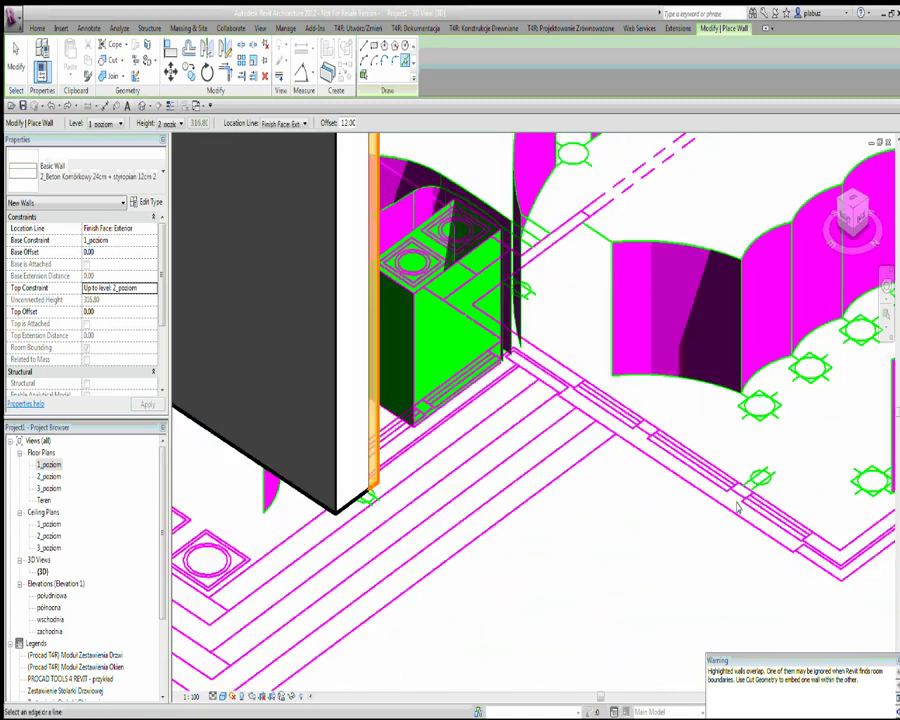
{"action": "scroll", "coordinate": [737, 508], "scroll_direction": "up", "scroll_amount": 2}
{"action": "scroll", "coordinate": [737, 508], "scroll_direction": "up", "scroll_amount": 3}
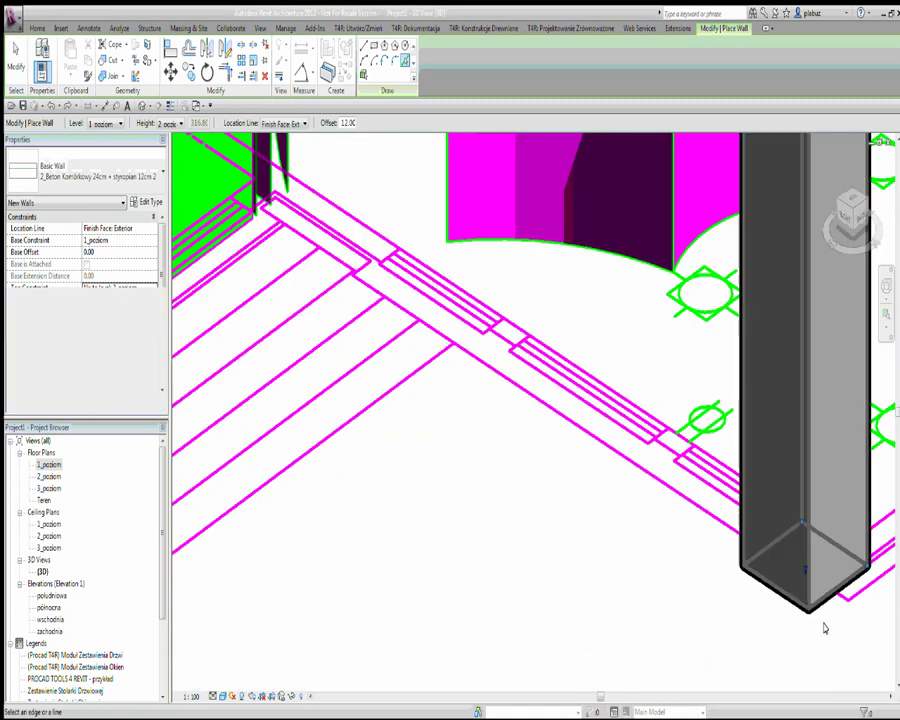
{"action": "scroll", "coordinate": [688, 467], "scroll_direction": "down", "scroll_amount": 1}
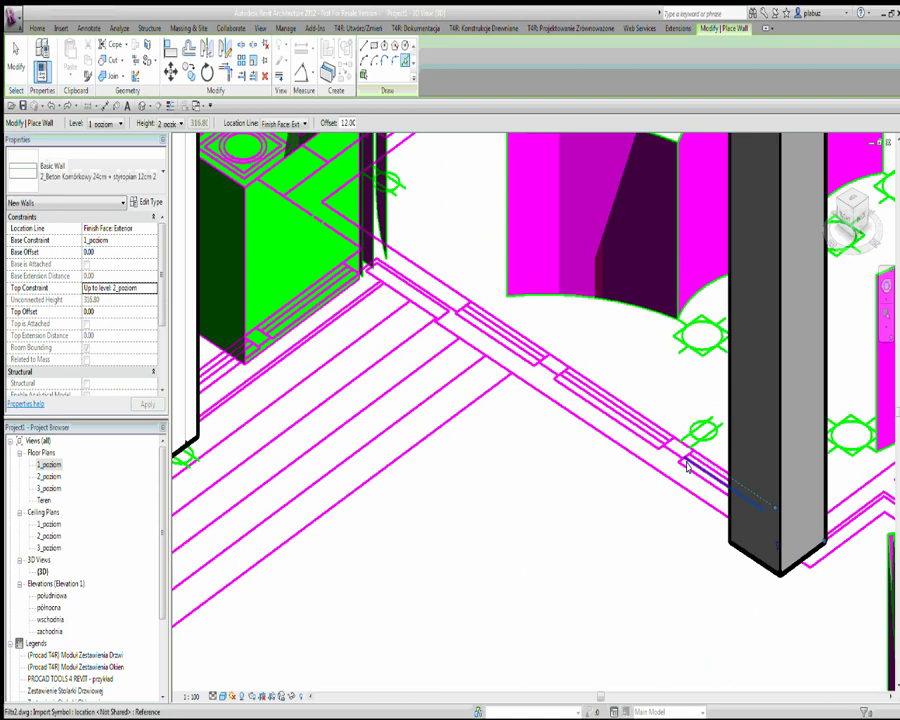
{"action": "scroll", "coordinate": [688, 467], "scroll_direction": "down", "scroll_amount": 2}
{"action": "key", "text": "Escape"}
{"action": "key", "text": "Escape"}
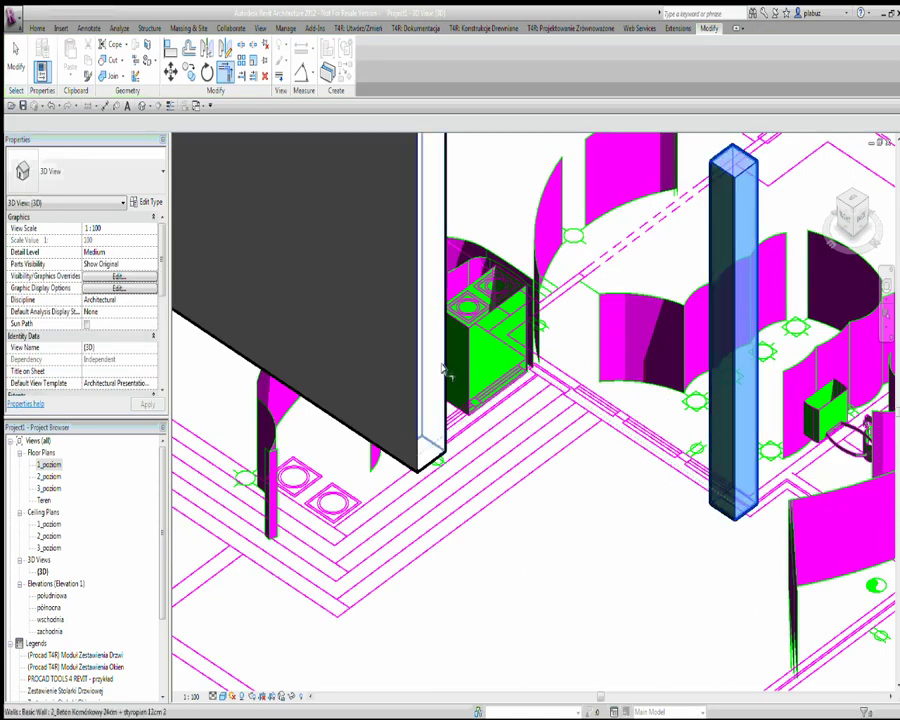
Orbit and pan around the walls in 3D, then return to the 1_poziom floor plan.
{"action": "middle_click_drag", "start_coordinate": [447, 370], "coordinate": [510, 525], "text": "shift"}
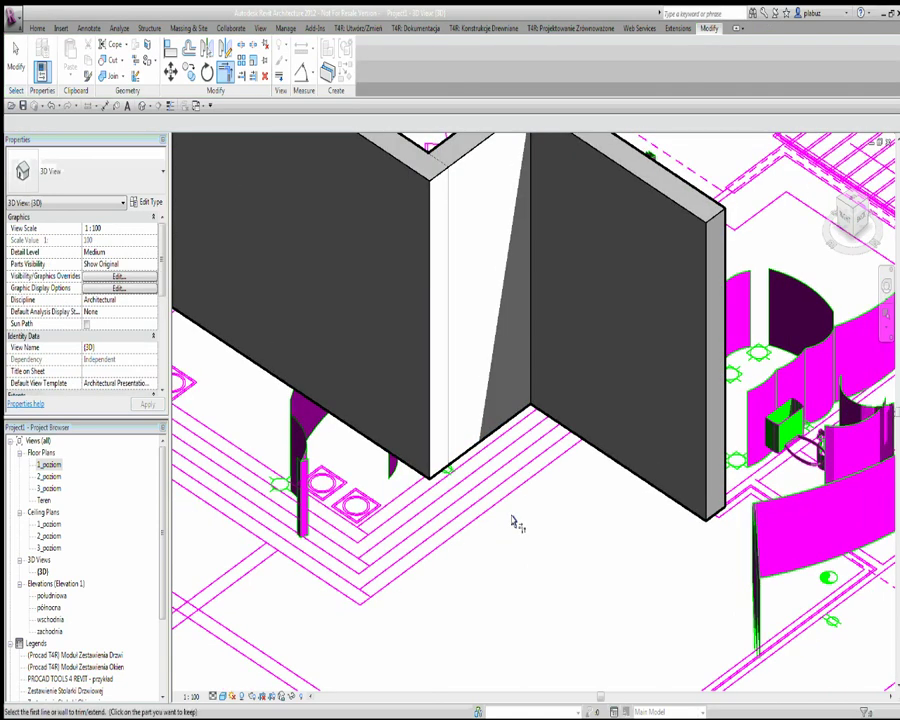
{"action": "scroll", "coordinate": [512, 523], "scroll_direction": "down", "scroll_amount": 2}
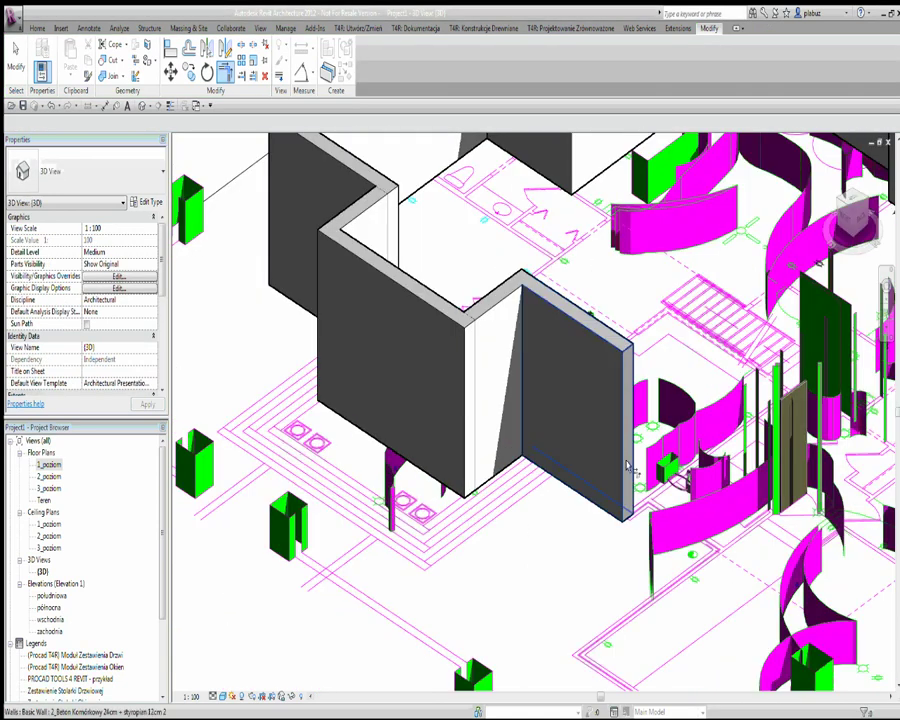
{"action": "middle_click_drag", "start_coordinate": [628, 466], "coordinate": [478, 511]}
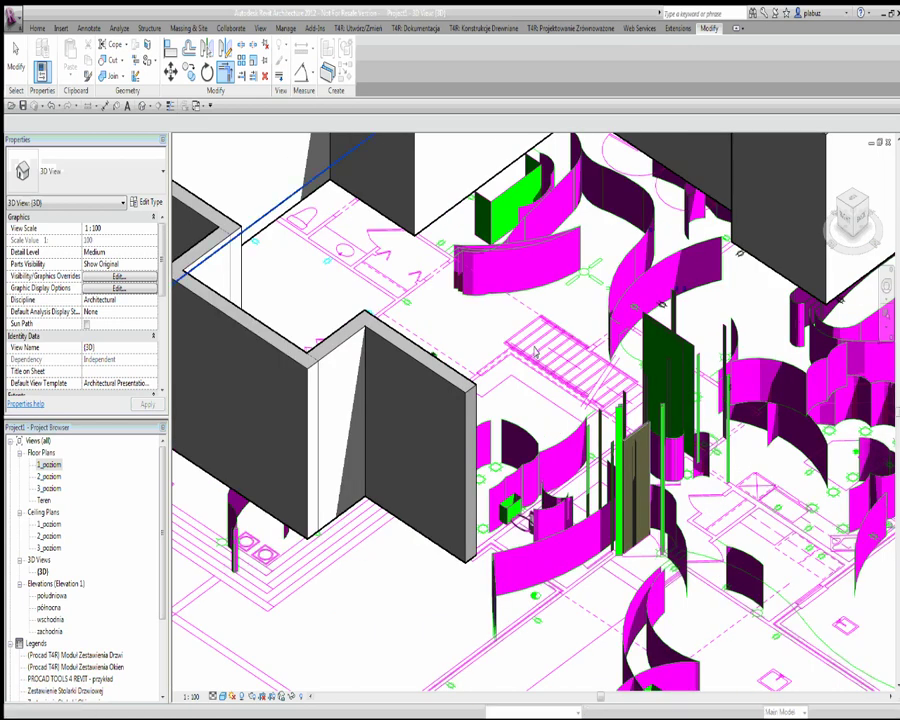
{"action": "scroll", "coordinate": [535, 351], "scroll_direction": "down", "scroll_amount": 2}
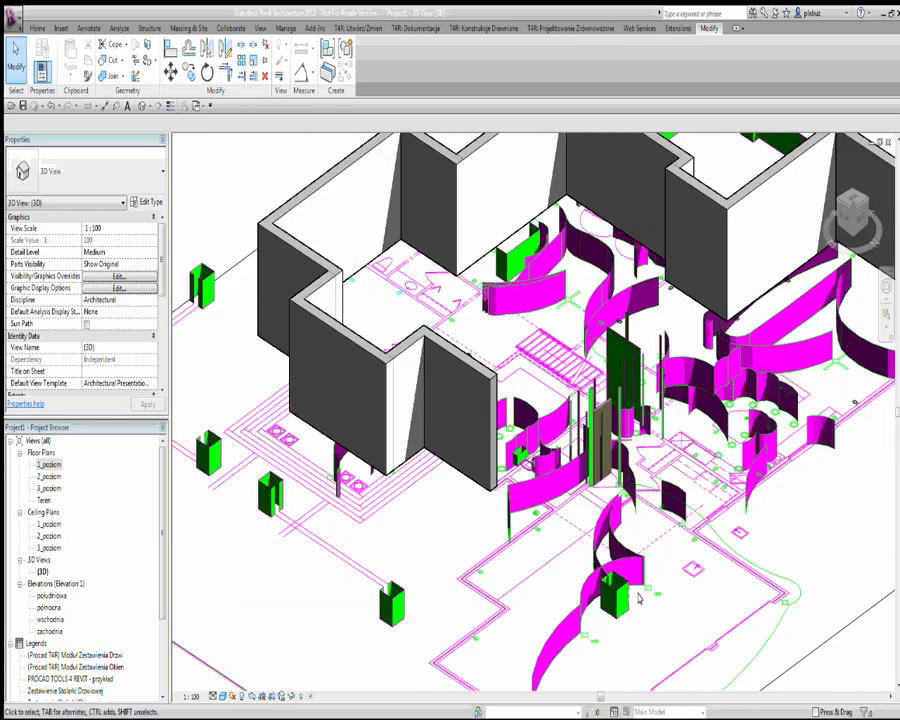
{"action": "mouse_move", "coordinate": [638, 598]}
{"action": "middle_mouse_down", "text": "shift"}
{"action": "mouse_move", "coordinate": [540, 342]}
{"action": "mouse_move", "coordinate": [634, 423]}
{"action": "middle_mouse_up", "text": "shift"}
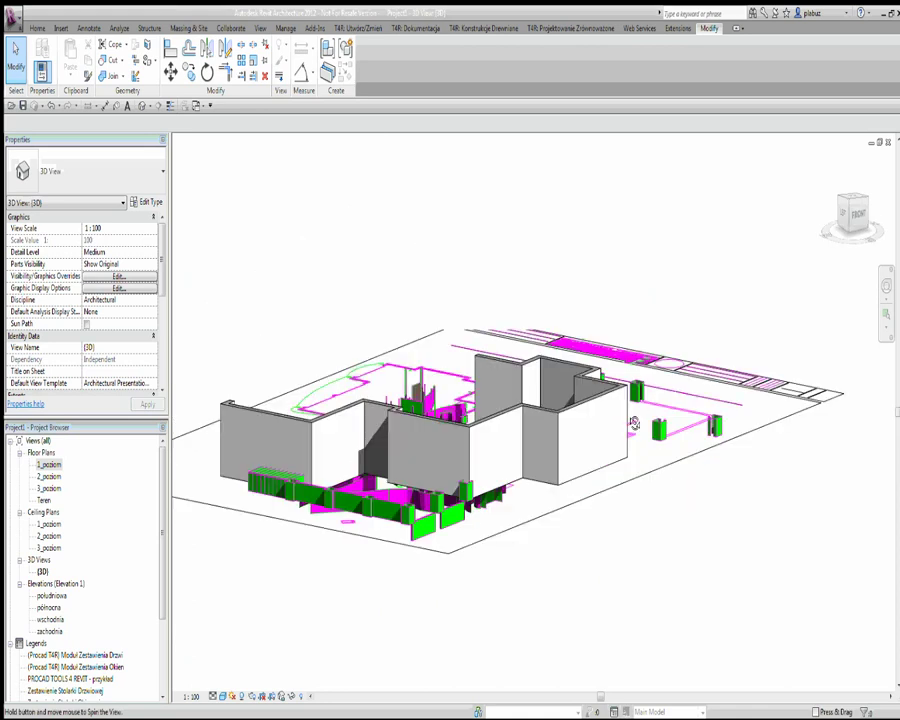
{"action": "double_click", "coordinate": [49, 464]}
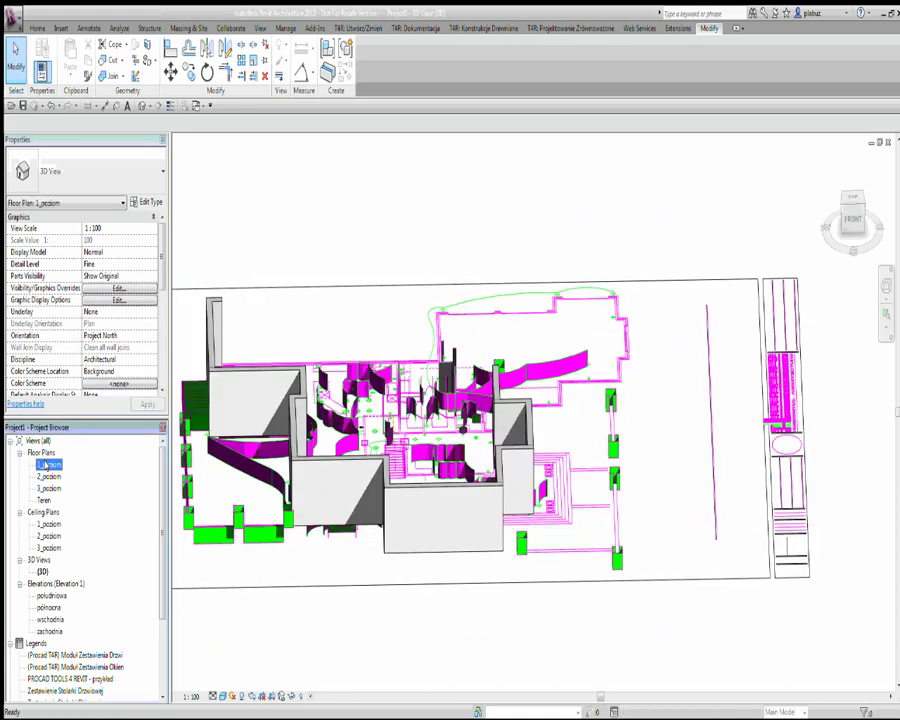
Inspect the left exterior wall and change the plan's wall display style.
{"action": "scroll", "coordinate": [529, 400], "scroll_direction": "up", "scroll_amount": 2}
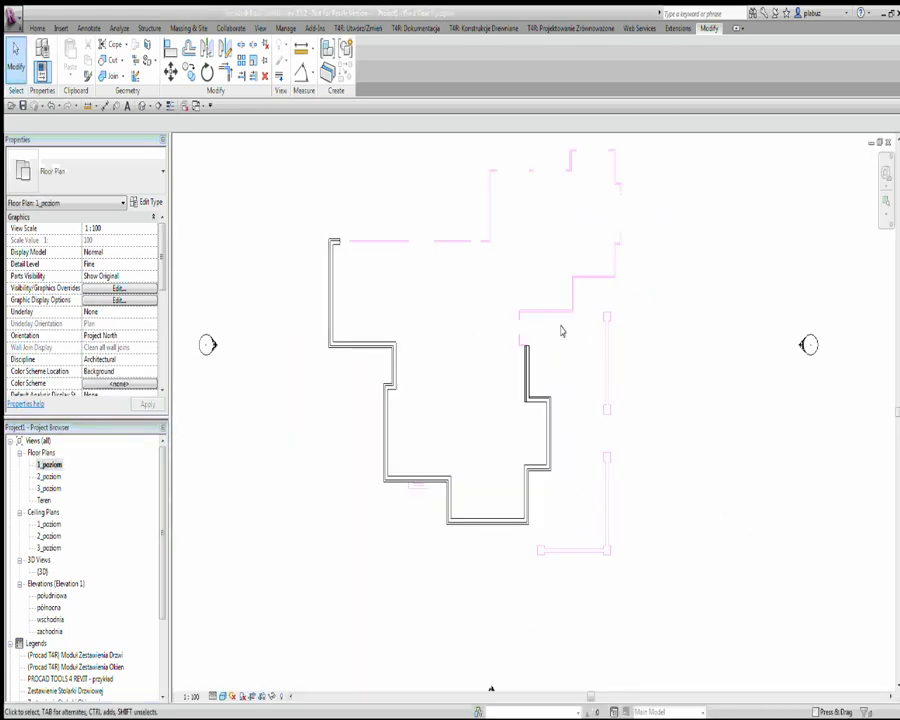
{"action": "scroll", "coordinate": [558, 326], "scroll_direction": "up", "scroll_amount": 2}
{"action": "scroll", "coordinate": [532, 356], "scroll_direction": "up", "scroll_amount": 2}
{"action": "left_click", "coordinate": [494, 434]}
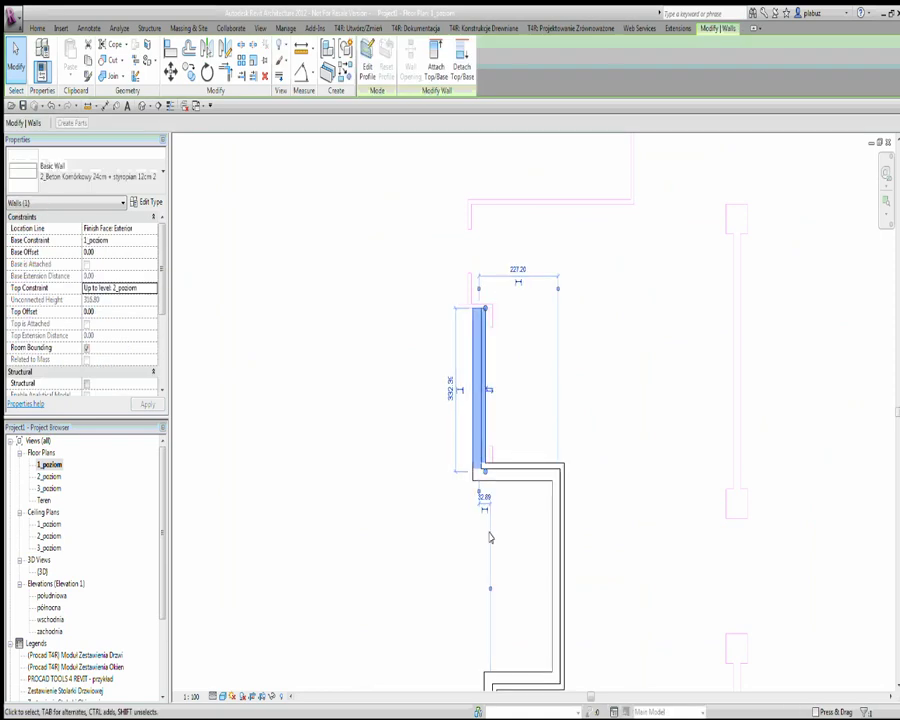
{"action": "scroll", "coordinate": [504, 381], "scroll_direction": "up", "scroll_amount": 2}
{"action": "scroll", "coordinate": [504, 381], "scroll_direction": "up", "scroll_amount": 1}
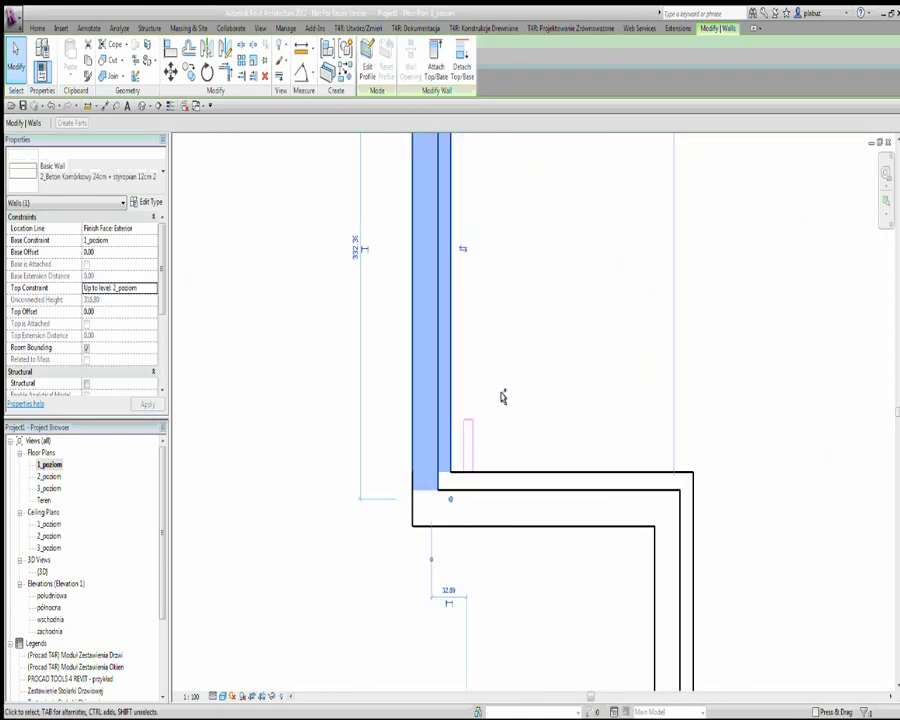
{"action": "left_click", "coordinate": [501, 393]}
{"action": "scroll", "coordinate": [501, 393], "scroll_direction": "up", "scroll_amount": 2}
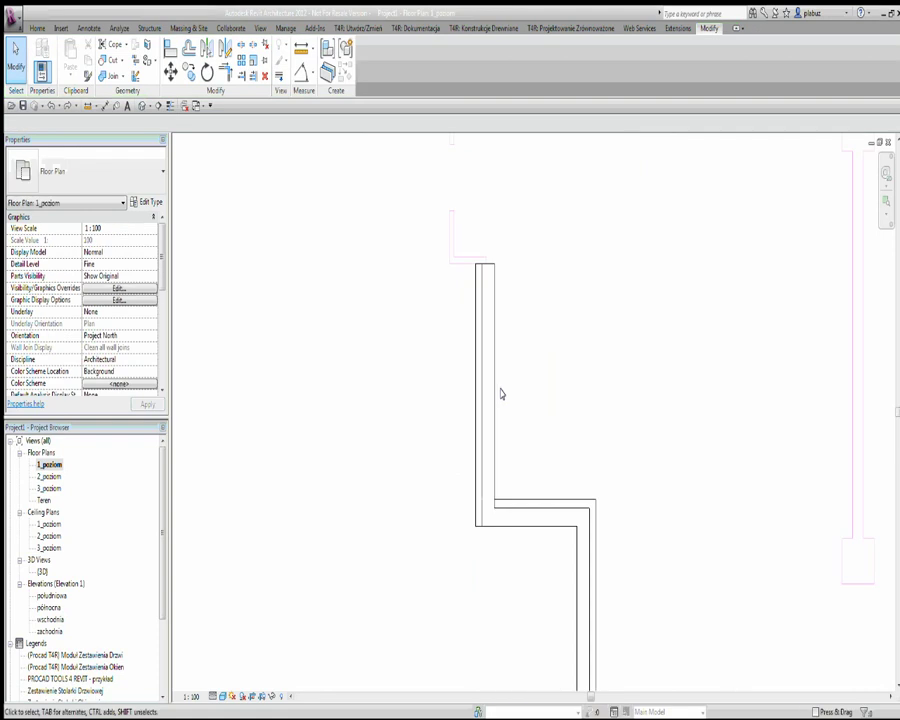
{"action": "left_click", "coordinate": [222, 697]}
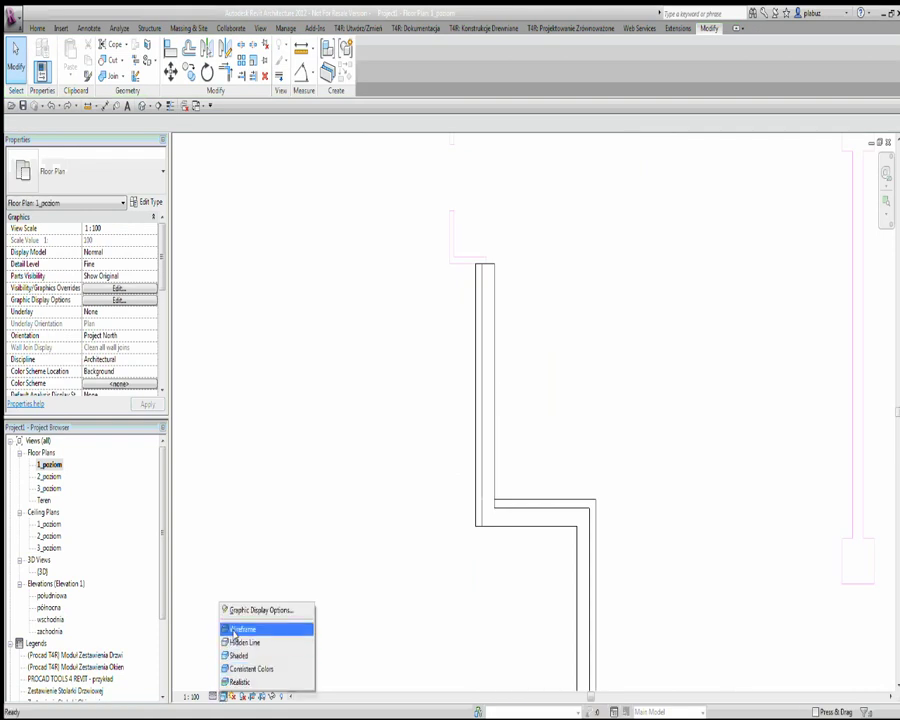
{"action": "left_click", "coordinate": [255, 627]}
{"action": "scroll", "coordinate": [482, 470], "scroll_direction": "up", "scroll_amount": 1}
{"action": "scroll", "coordinate": [475, 200], "scroll_direction": "up", "scroll_amount": 2}
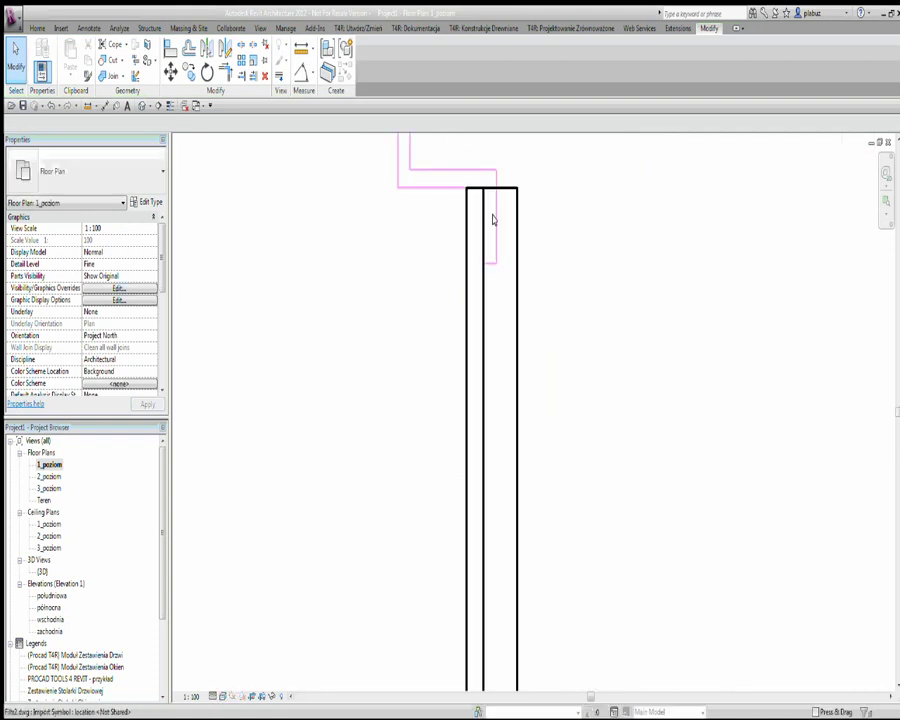
Set the selected wall's Location Line to Core Face: Exterior.
{"action": "left_click", "coordinate": [505, 189]}
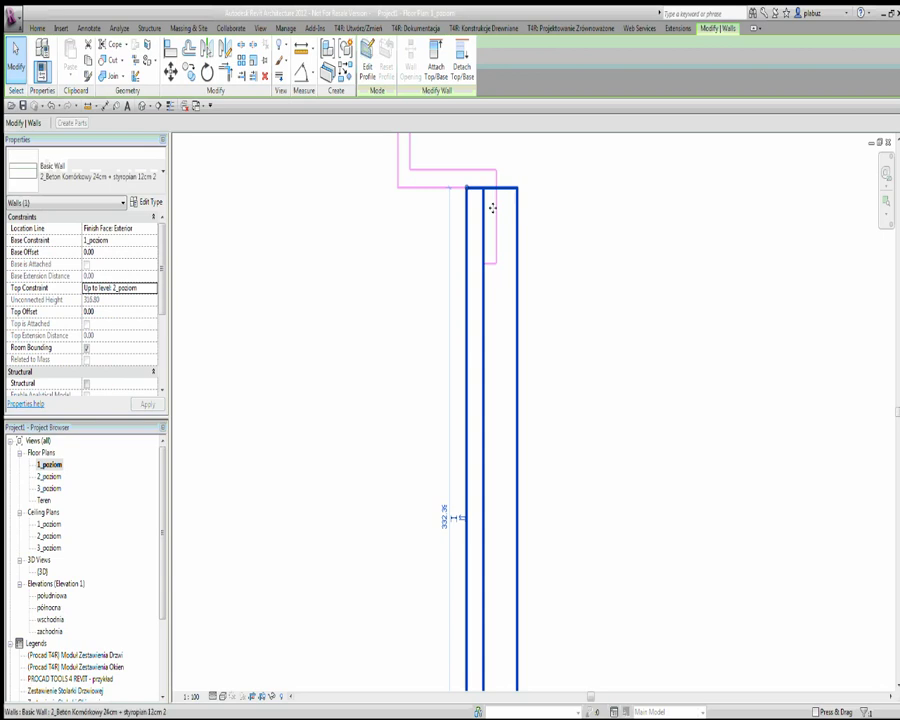
{"action": "scroll", "coordinate": [484, 171], "scroll_direction": "down", "scroll_amount": 1}
{"action": "scroll", "coordinate": [476, 318], "scroll_direction": "down", "scroll_amount": 1}
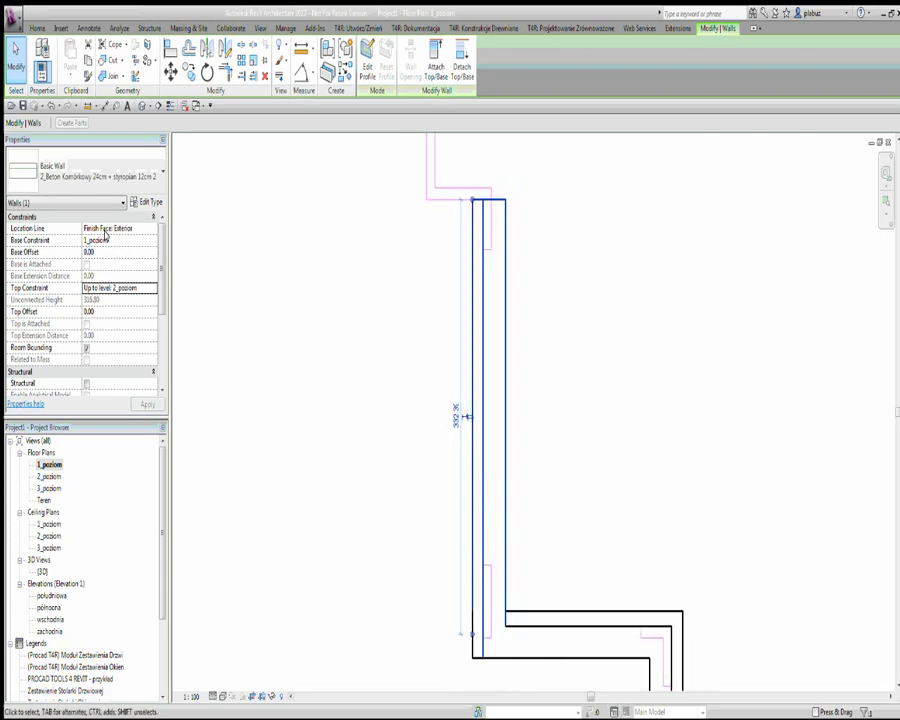
{"action": "left_click", "coordinate": [110, 228]}
{"action": "left_click", "coordinate": [110, 228]}
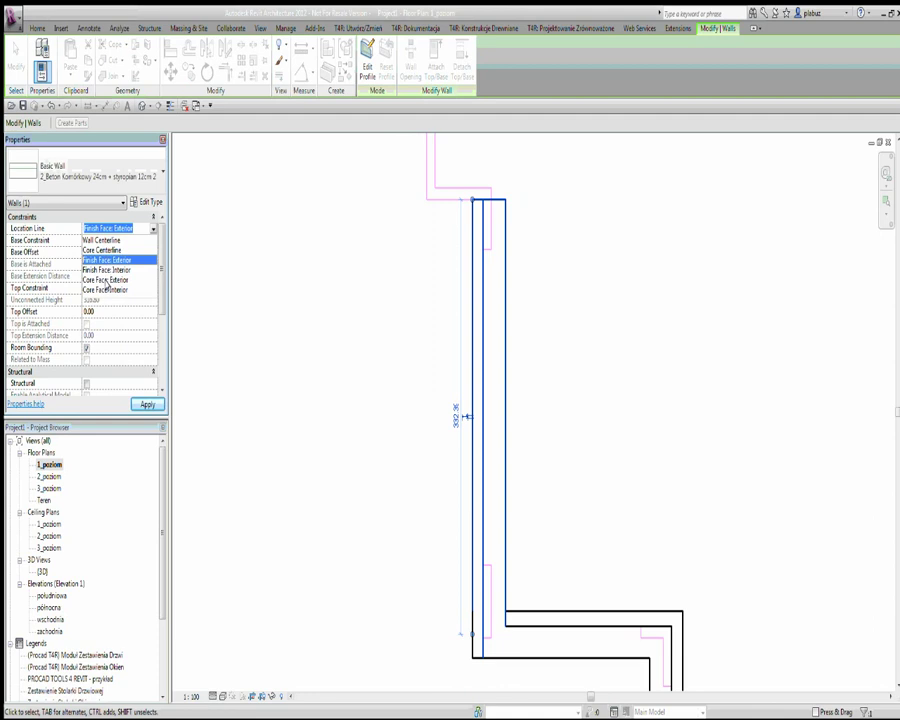
{"action": "left_click", "coordinate": [106, 280]}
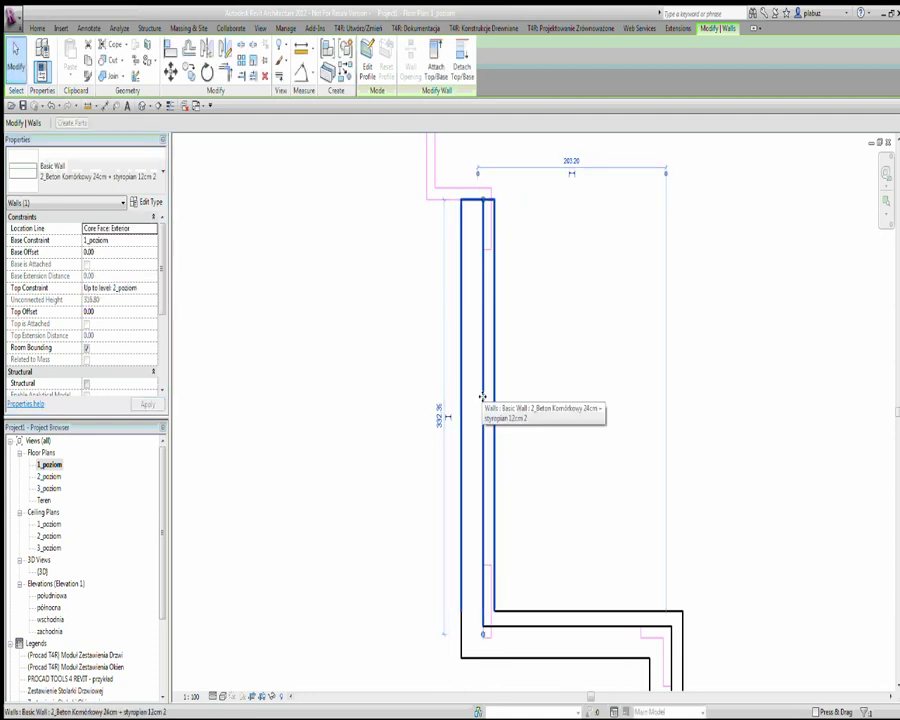
{"action": "scroll", "coordinate": [482, 397], "scroll_direction": "down", "scroll_amount": 2}
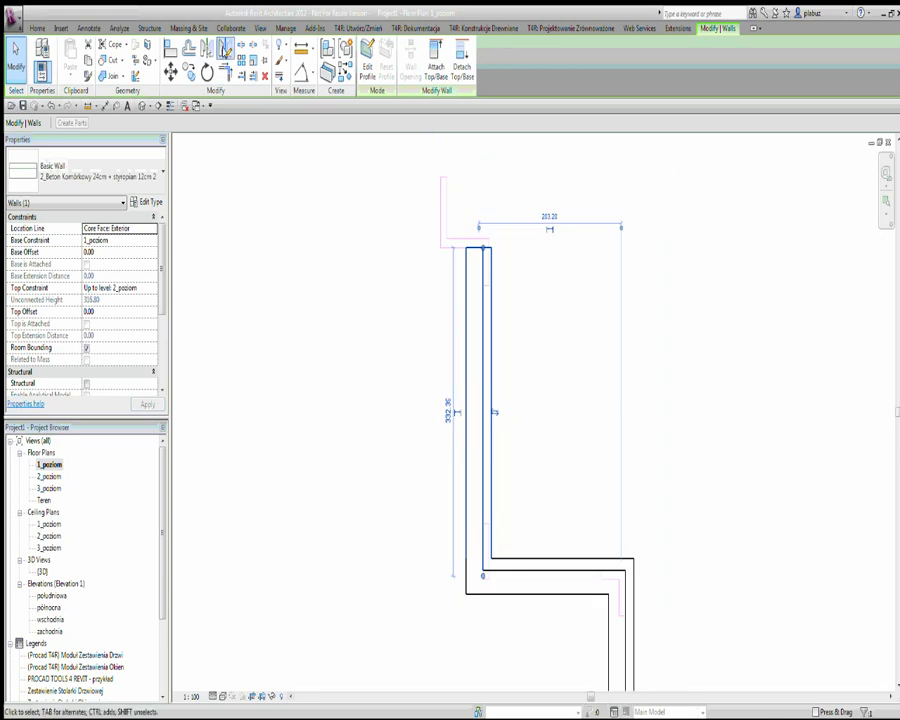
Try aligning the wall to the DWG edge with AL, undoing the wrong alignment.
{"action": "key", "text": "a"}
{"action": "key", "text": "l"}
{"action": "scroll", "coordinate": [494, 295], "scroll_direction": "up", "scroll_amount": 1}
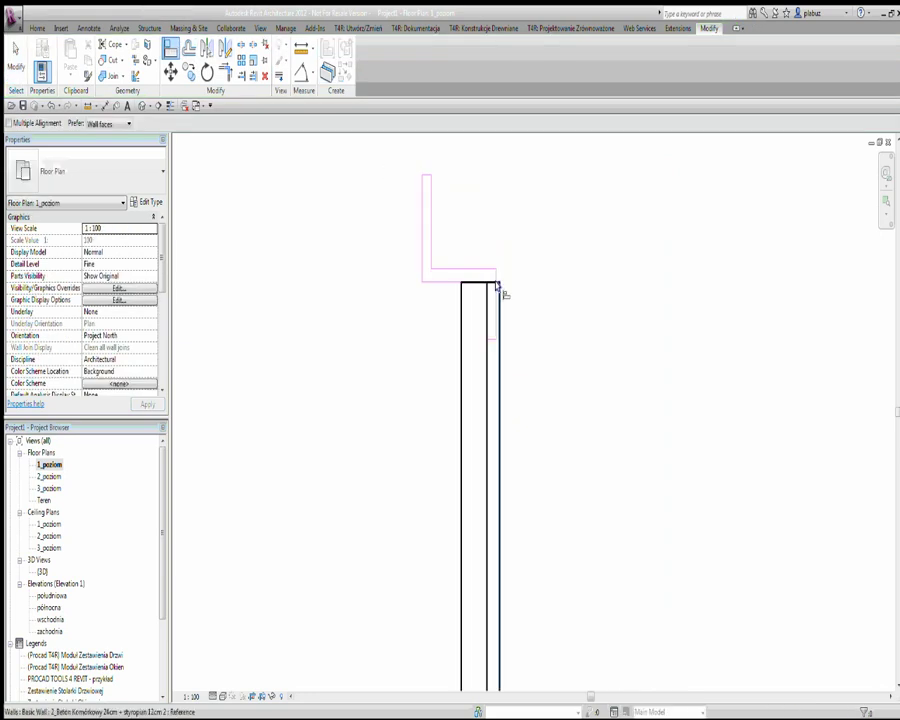
{"action": "scroll", "coordinate": [482, 325], "scroll_direction": "up", "scroll_amount": 2}
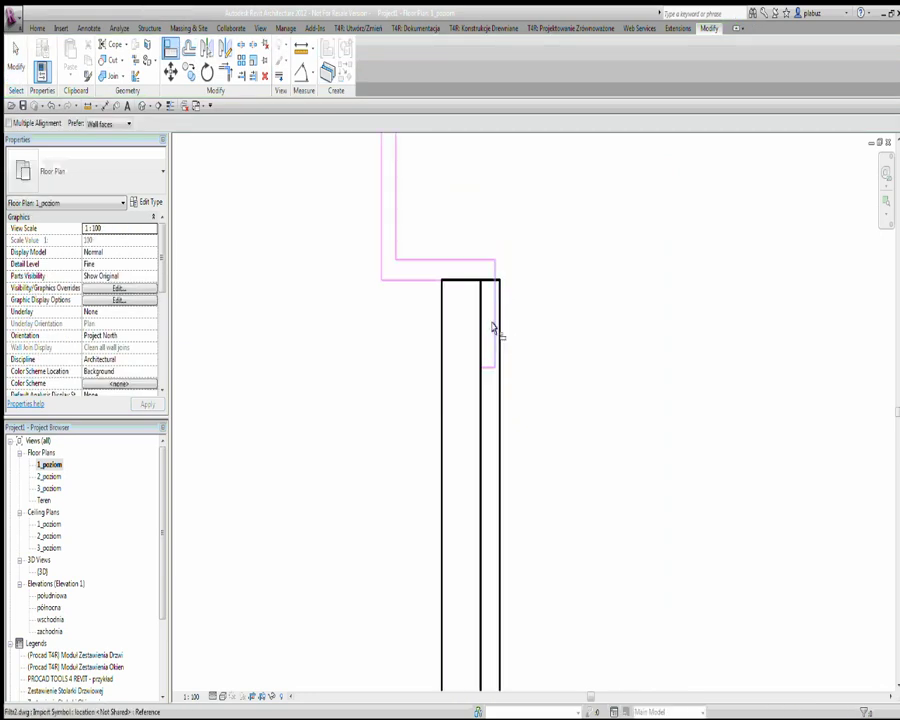
{"action": "left_click", "coordinate": [492, 327]}
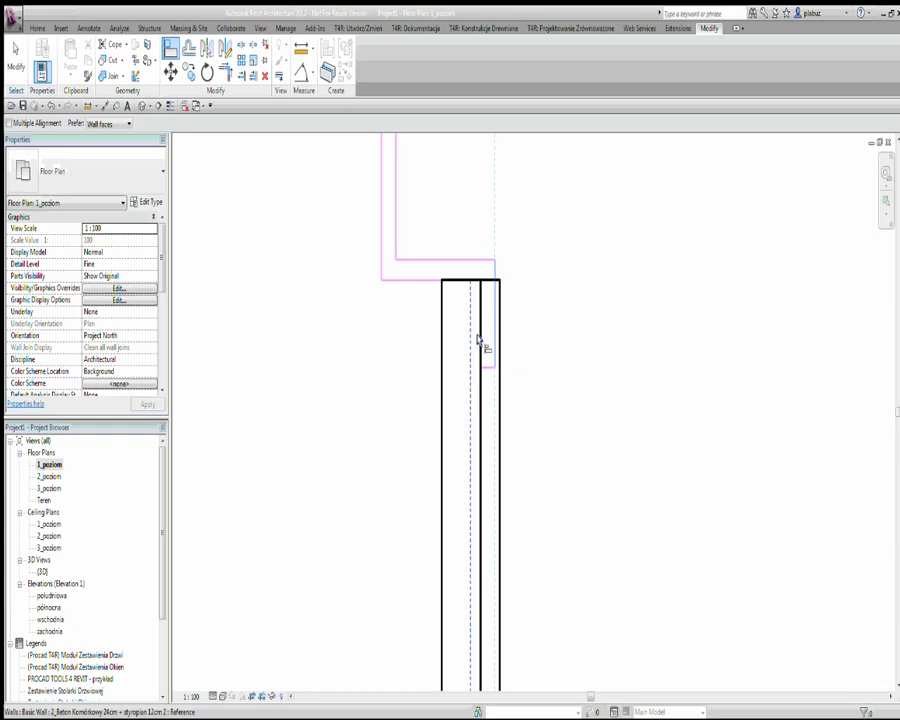
{"action": "left_click", "coordinate": [481, 343]}
{"action": "key", "text": "Escape"}
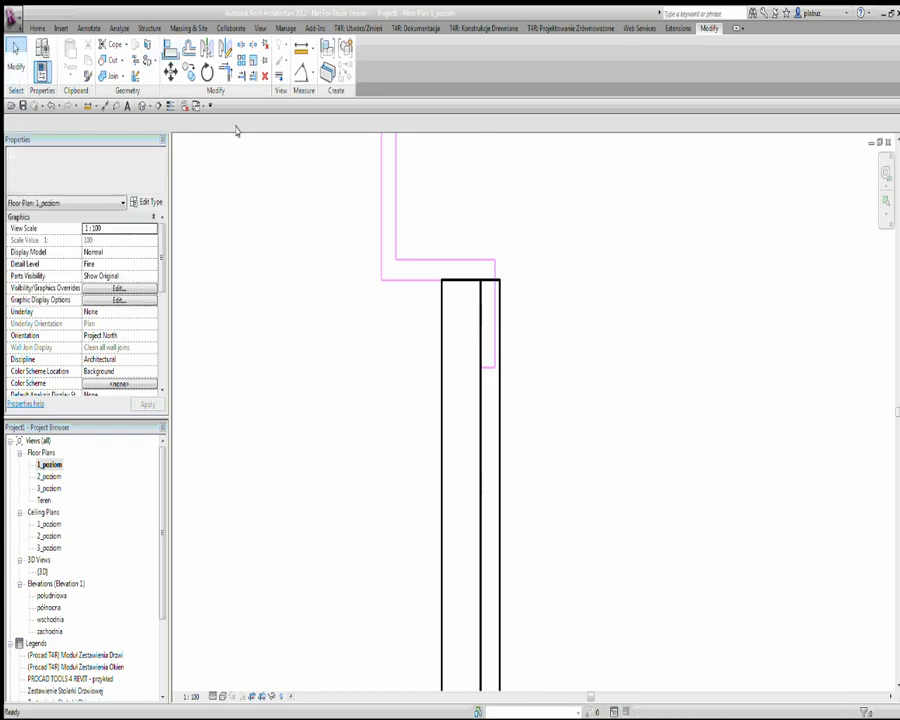
{"action": "key", "text": "a"}
{"action": "key", "text": "l"}
{"action": "left_click", "coordinate": [492, 310]}
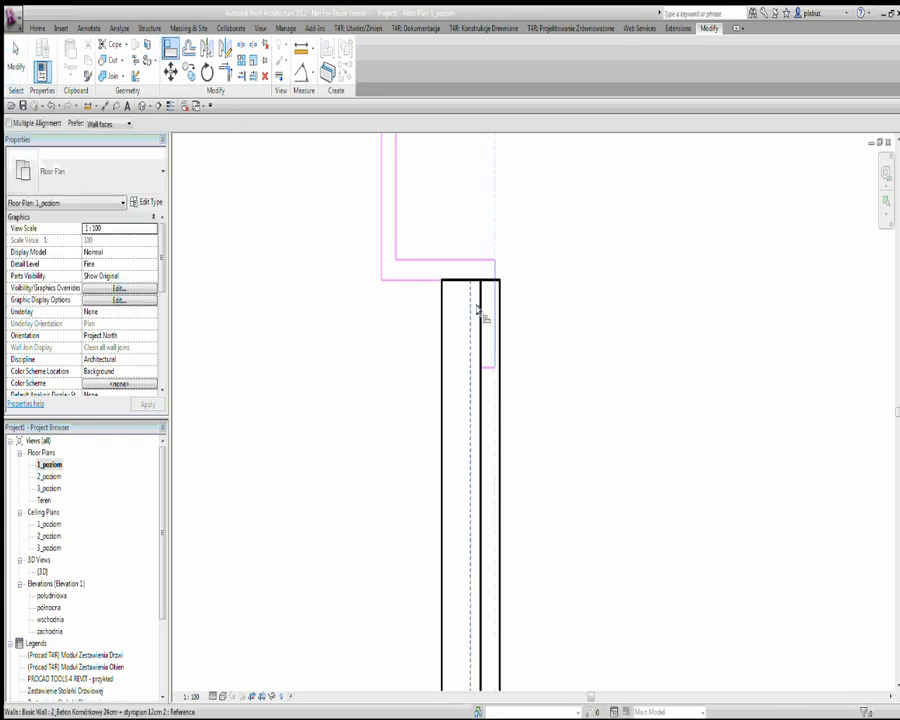
{"action": "left_click", "coordinate": [477, 309]}
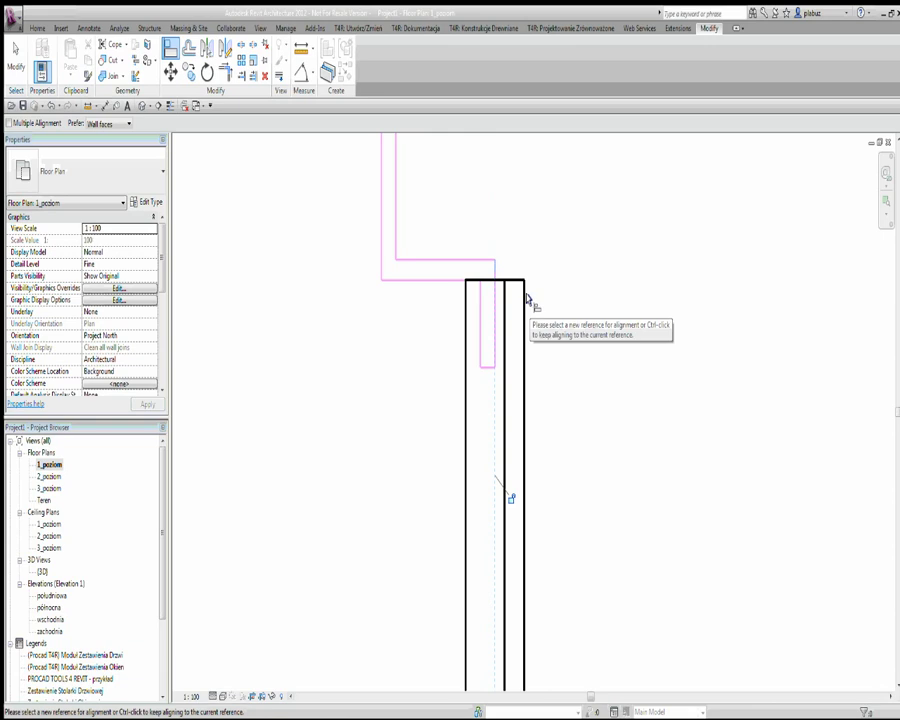
{"action": "key", "text": "ctrl+z"}
With Prefer set to Faces of core, align the wall's core face to the DWG edge.
{"action": "key", "text": "a"}
{"action": "key", "text": "l"}
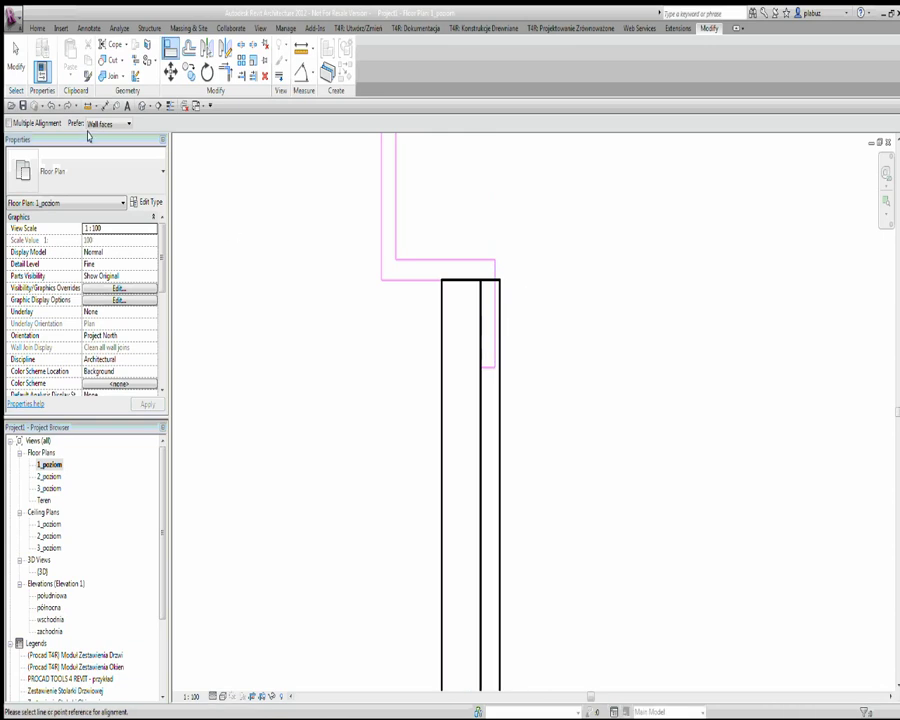
{"action": "left_click", "coordinate": [490, 345]}
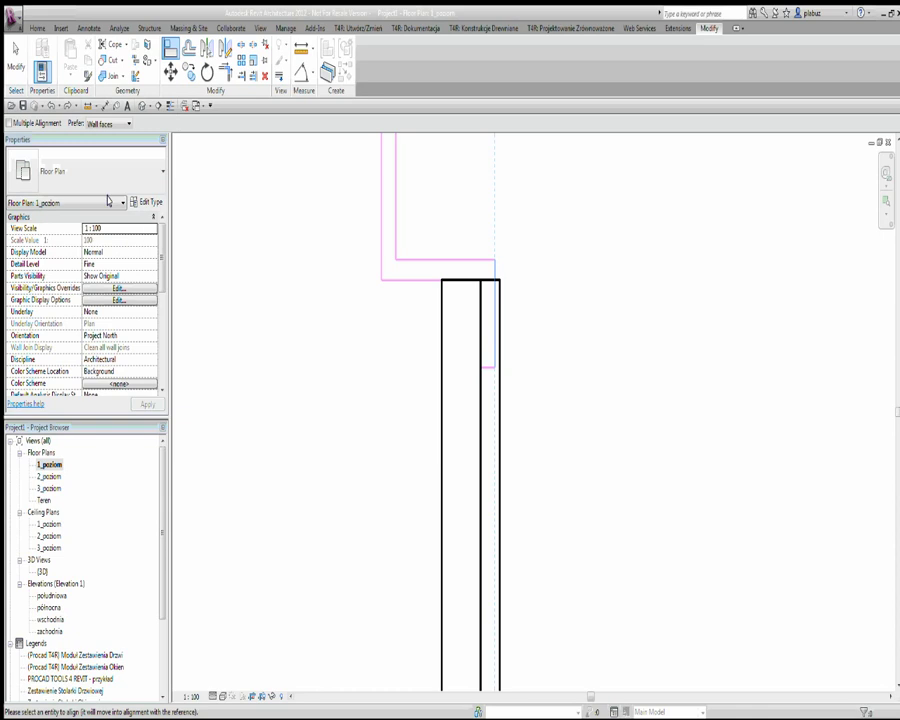
{"action": "left_click", "coordinate": [110, 124]}
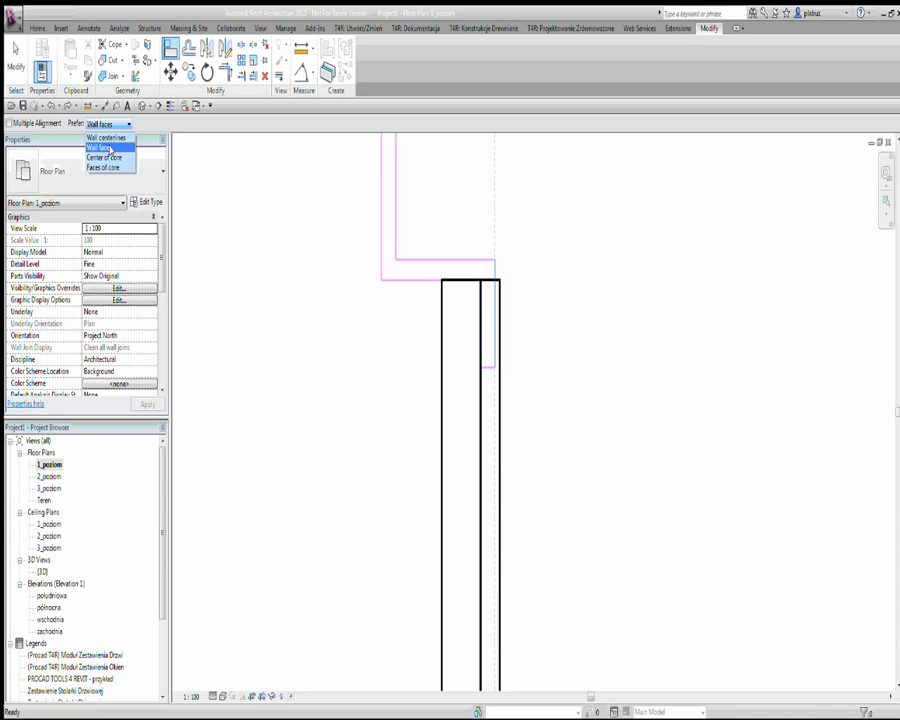
{"action": "left_click", "coordinate": [113, 165]}
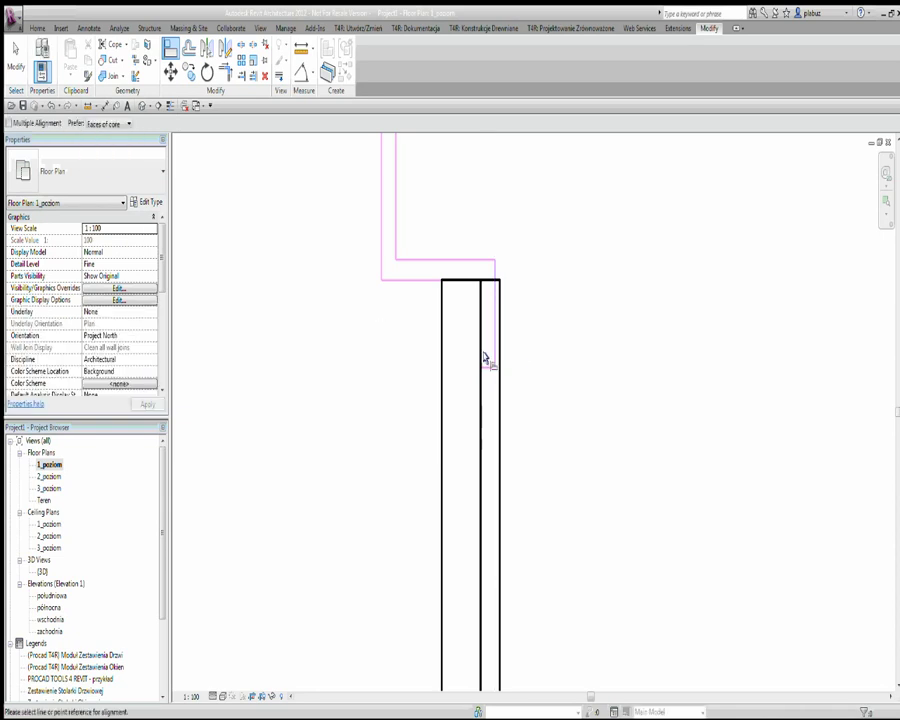
{"action": "left_click", "coordinate": [474, 372]}
{"action": "left_click", "coordinate": [482, 376]}
{"action": "key", "text": "Escape"}
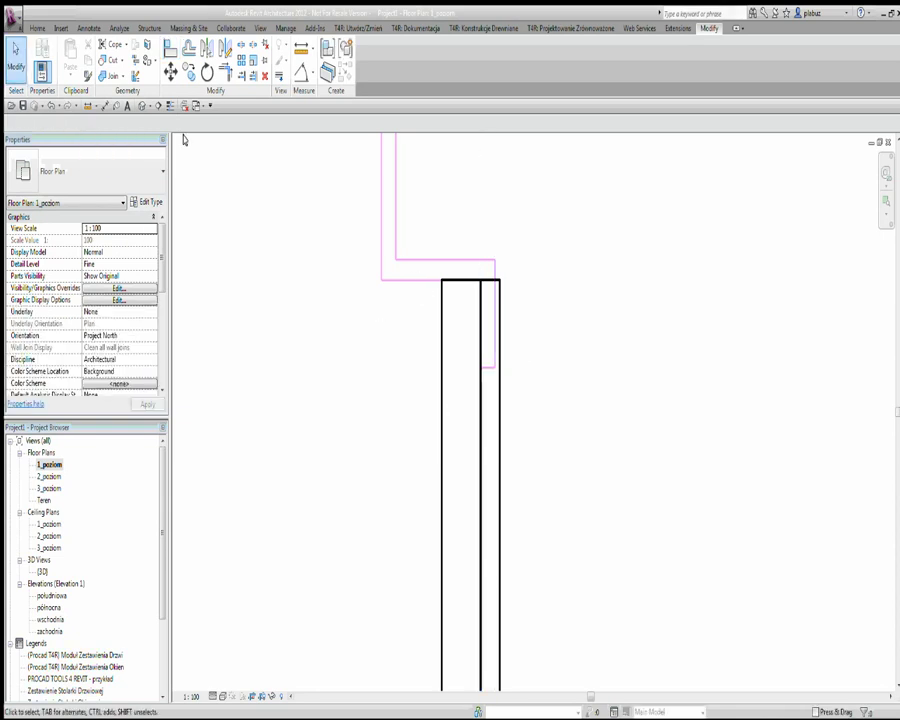
{"action": "left_click", "coordinate": [171, 48]}
{"action": "left_click", "coordinate": [493, 332]}
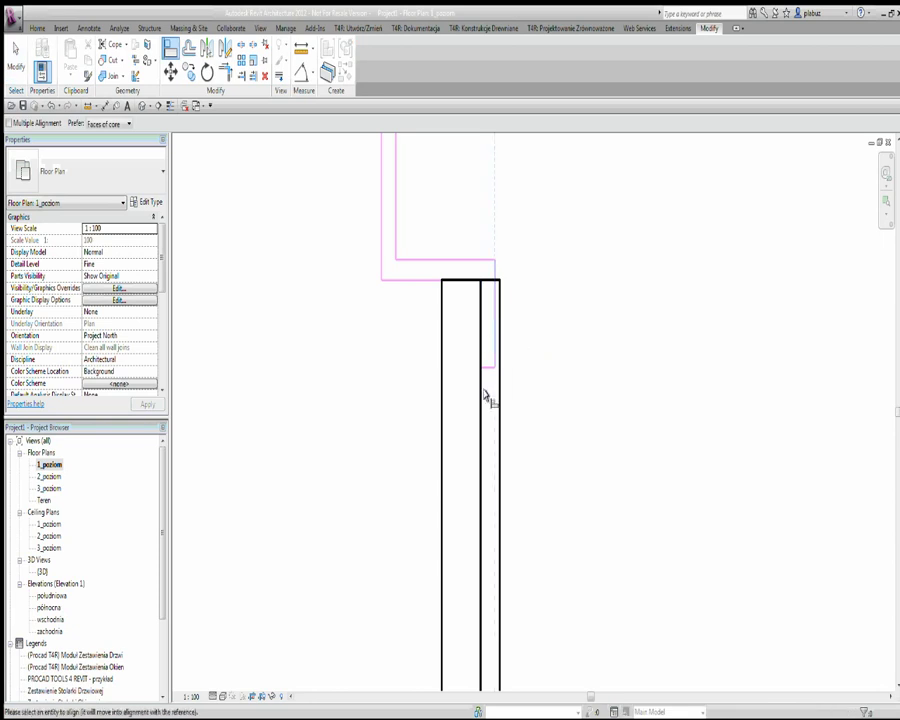
{"action": "left_click", "coordinate": [480, 400]}
{"action": "scroll", "coordinate": [542, 371], "scroll_direction": "down", "scroll_amount": 3}
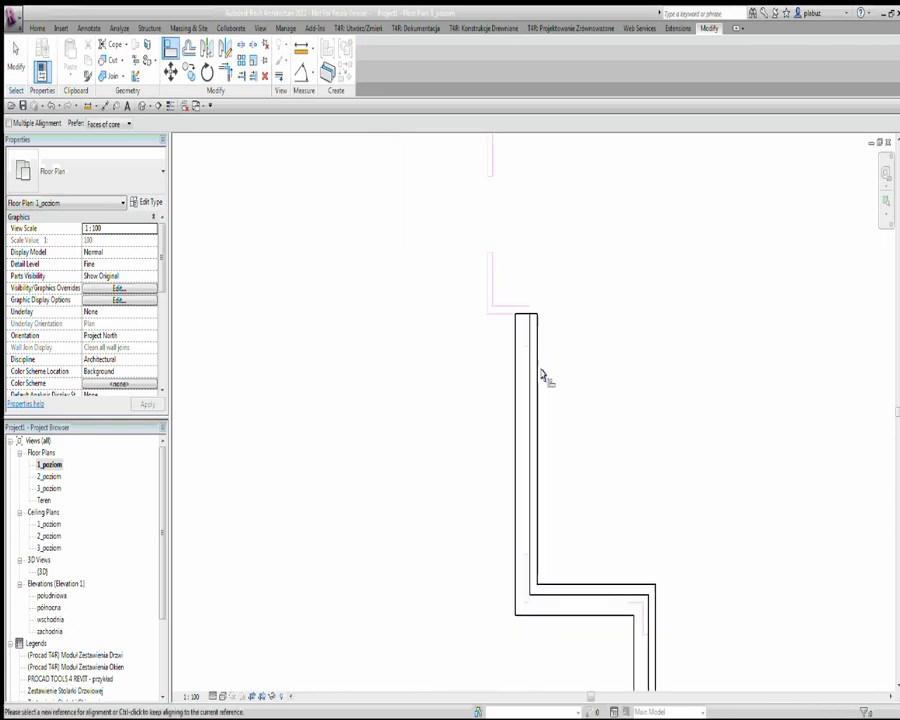
{"action": "mouse_move", "coordinate": [542, 371]}
{"action": "middle_mouse_down"}
{"action": "mouse_move", "coordinate": [542, 526]}
{"action": "mouse_move", "coordinate": [576, 495]}
{"action": "mouse_move", "coordinate": [611, 404]}
{"action": "middle_mouse_up"}
Finish the alignment and adjust the plan view.
{"action": "key", "text": "Escape"}
{"action": "key", "text": "Escape"}
{"action": "scroll", "coordinate": [546, 526], "scroll_direction": "down", "scroll_amount": 2}
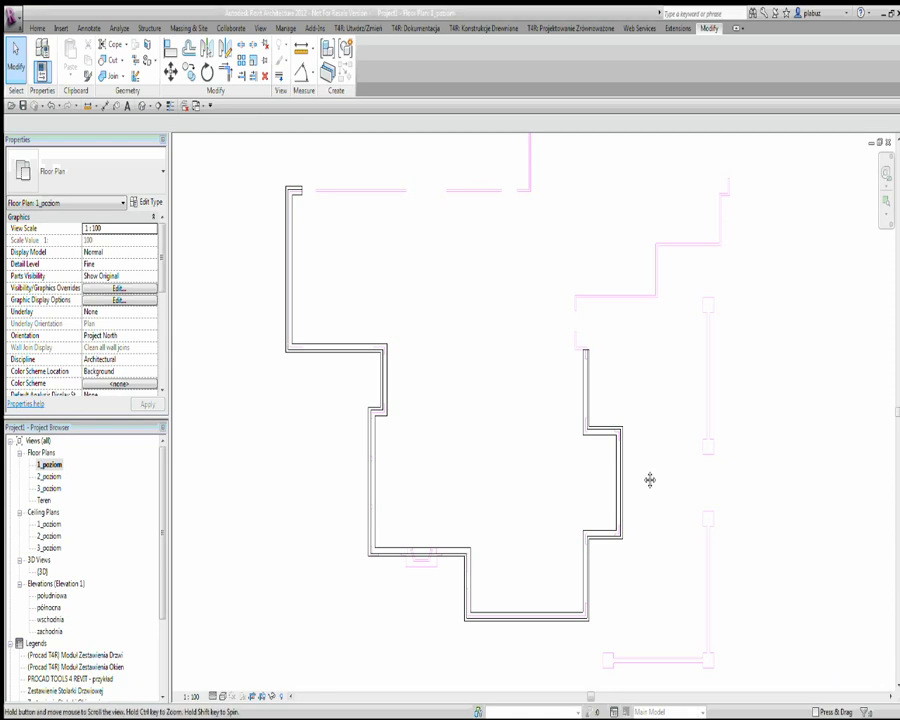
{"action": "middle_click_drag", "start_coordinate": [646, 476], "coordinate": [636, 477]}
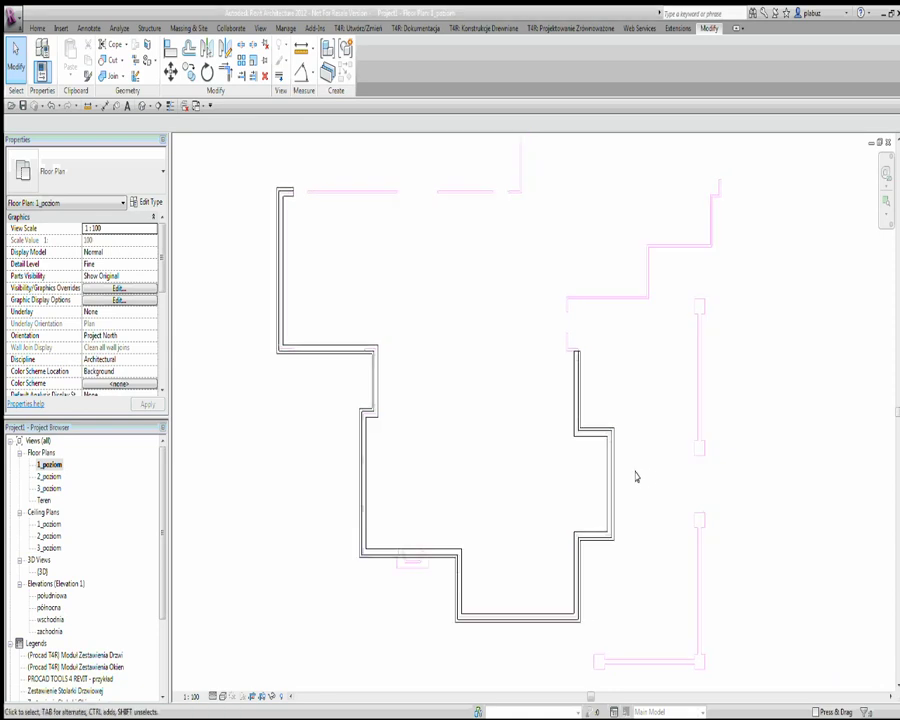
Start a new wall with Finish Face: Exterior location line and height up to 2_poziom.
{"action": "left_click", "coordinate": [37, 28]}
{"action": "left_click", "coordinate": [40, 46]}
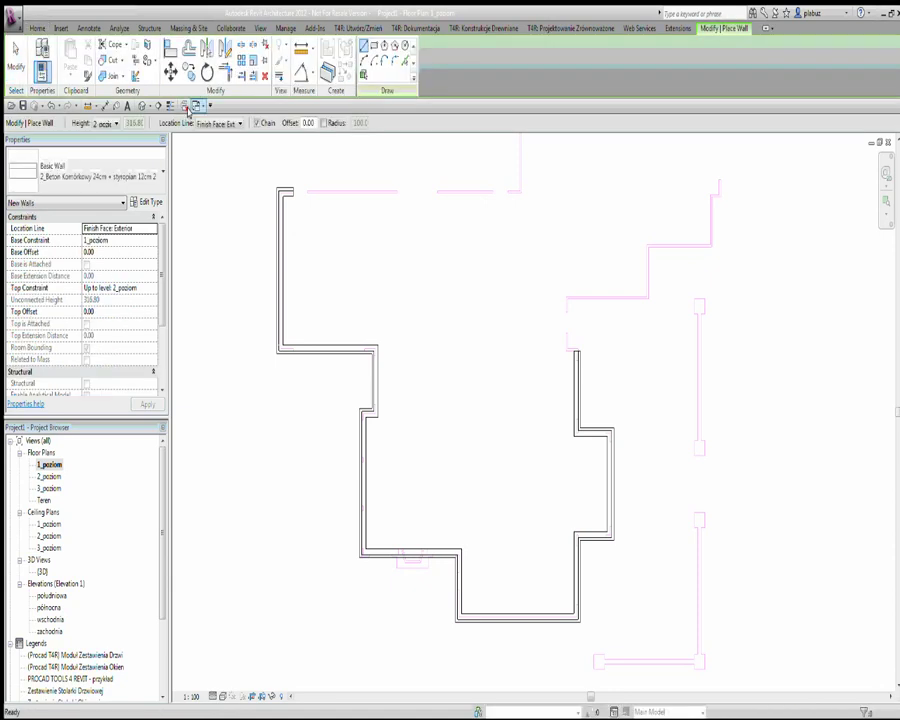
{"action": "middle_click_drag", "start_coordinate": [466, 269], "coordinate": [455, 277]}
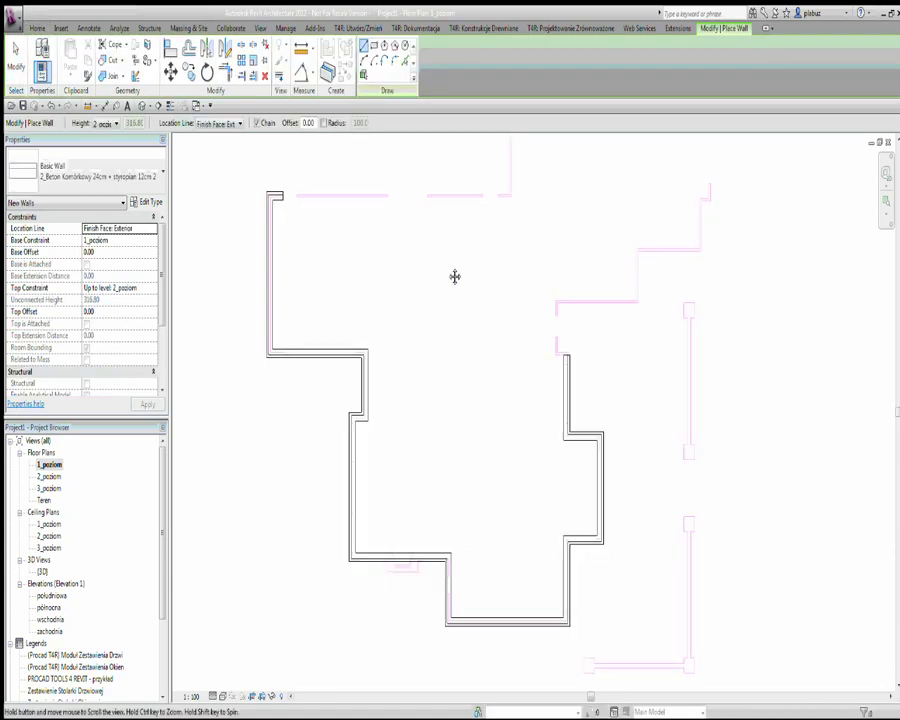
{"action": "left_click", "coordinate": [220, 123]}
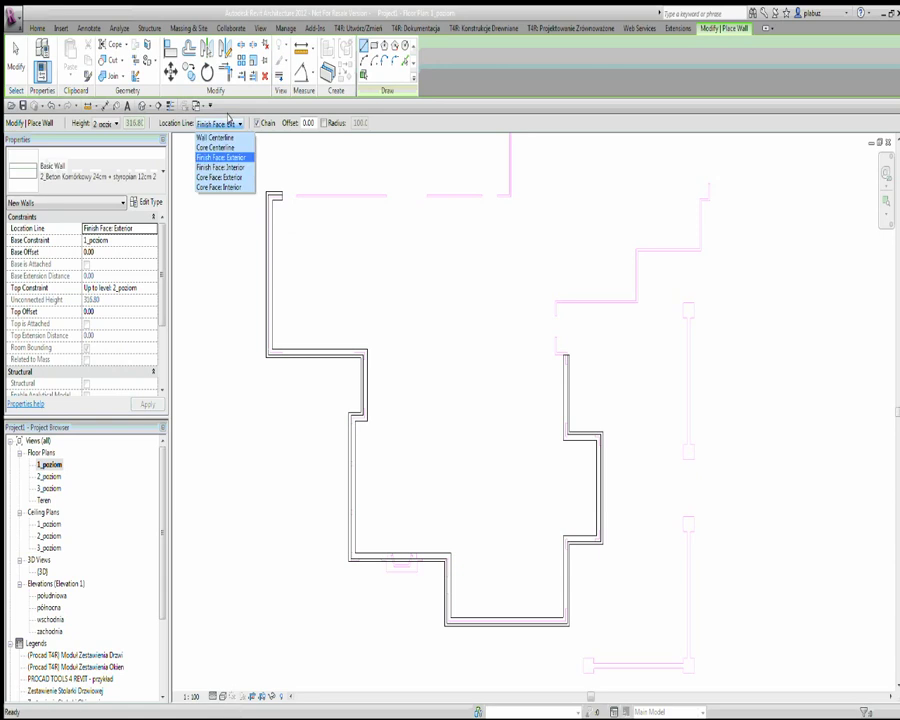
{"action": "left_click", "coordinate": [106, 122]}
{"action": "left_click", "coordinate": [106, 122]}
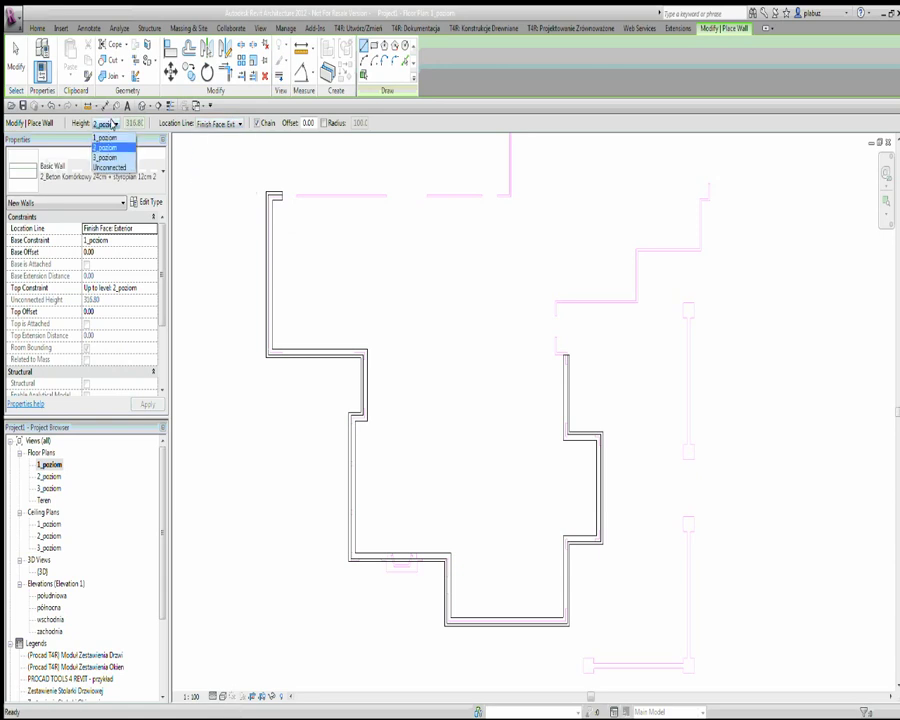
{"action": "left_click", "coordinate": [80, 110]}
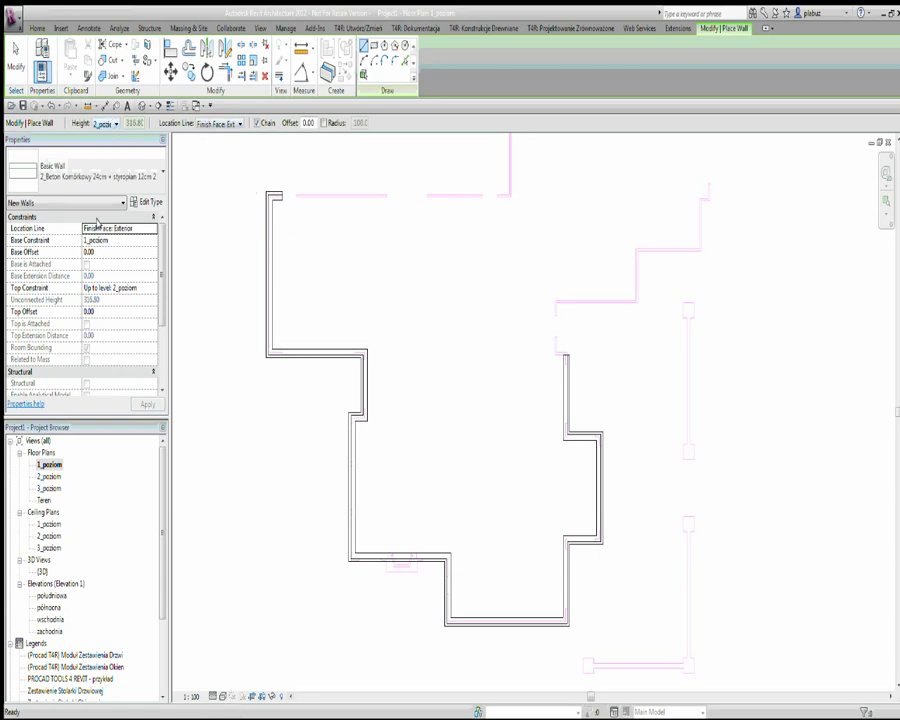
{"action": "left_click", "coordinate": [38, 28]}
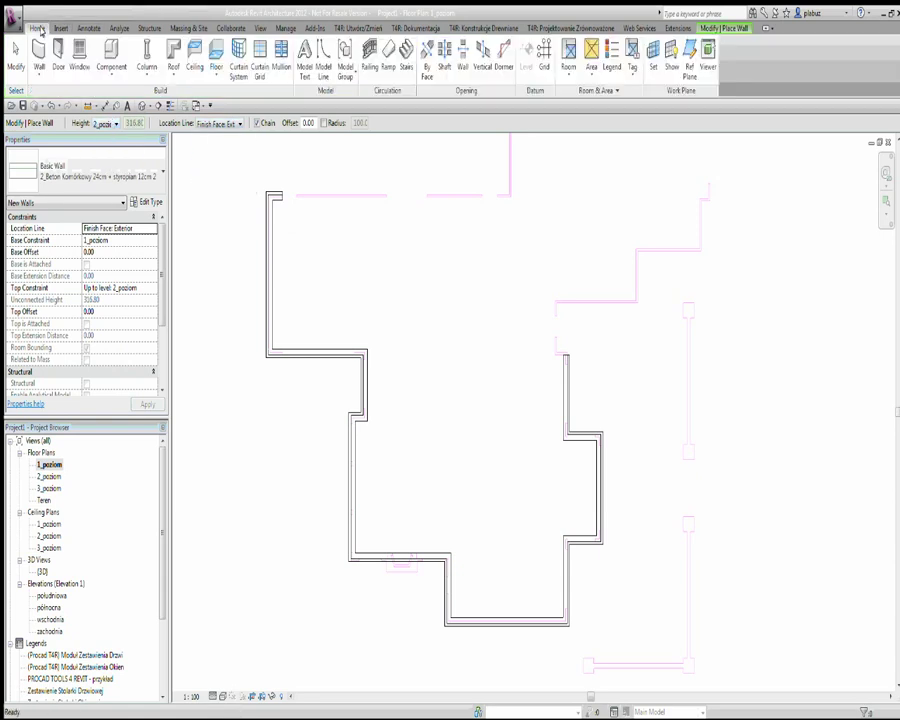
Set Level : 1_poziom as the work plane, then end wall placement and zoom out.
{"action": "left_click", "coordinate": [653, 58]}
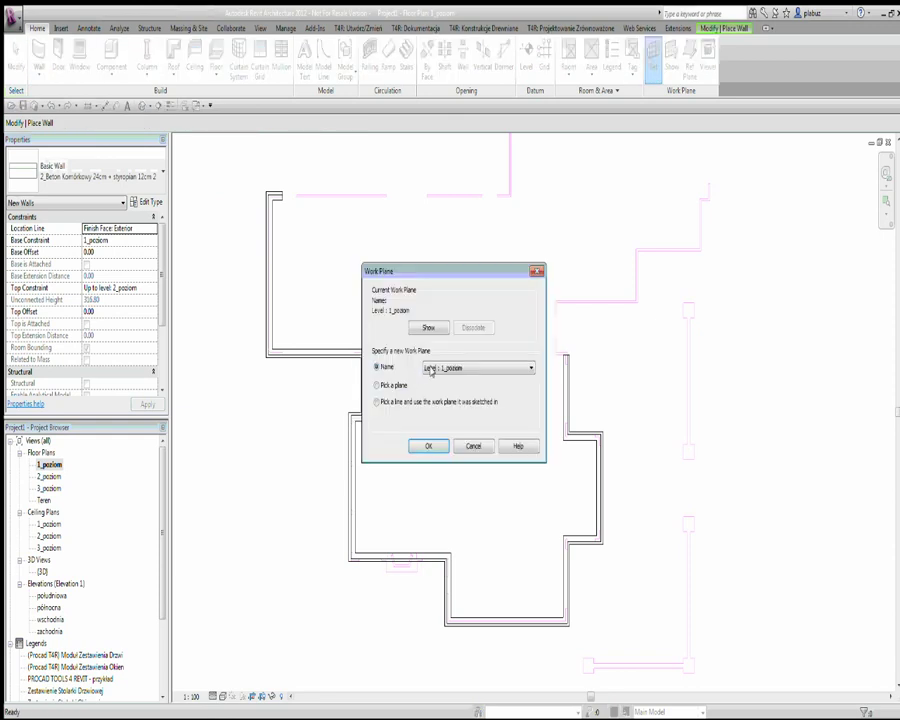
{"action": "left_click", "coordinate": [443, 369]}
{"action": "left_click", "coordinate": [444, 370]}
{"action": "left_click", "coordinate": [473, 445]}
{"action": "key", "text": "Escape"}
{"action": "scroll", "coordinate": [473, 440], "scroll_direction": "down", "scroll_amount": 4}
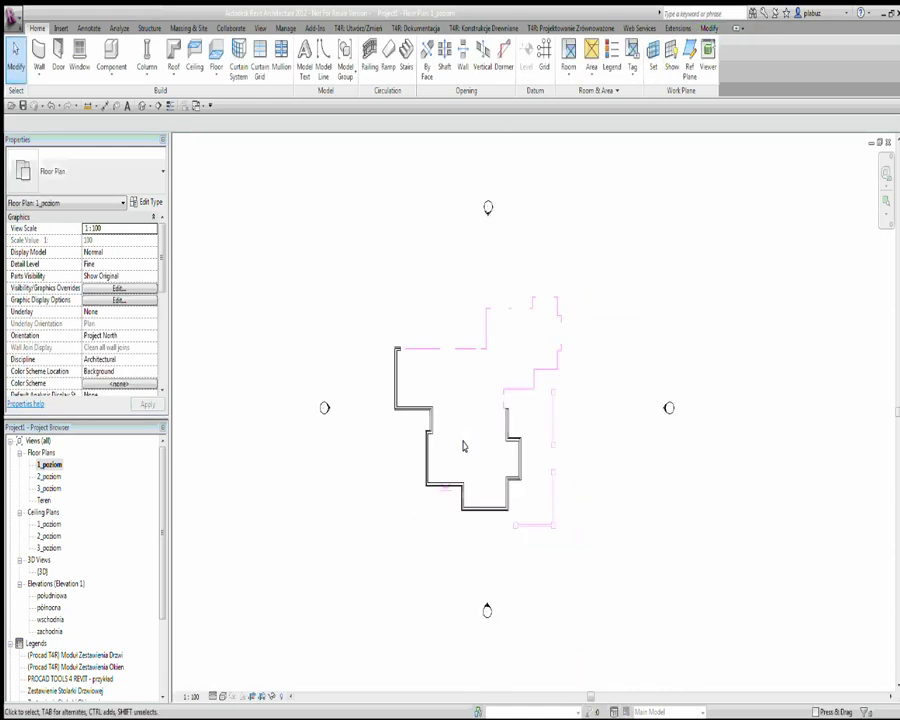
{"action": "left_click", "coordinate": [61, 28]}
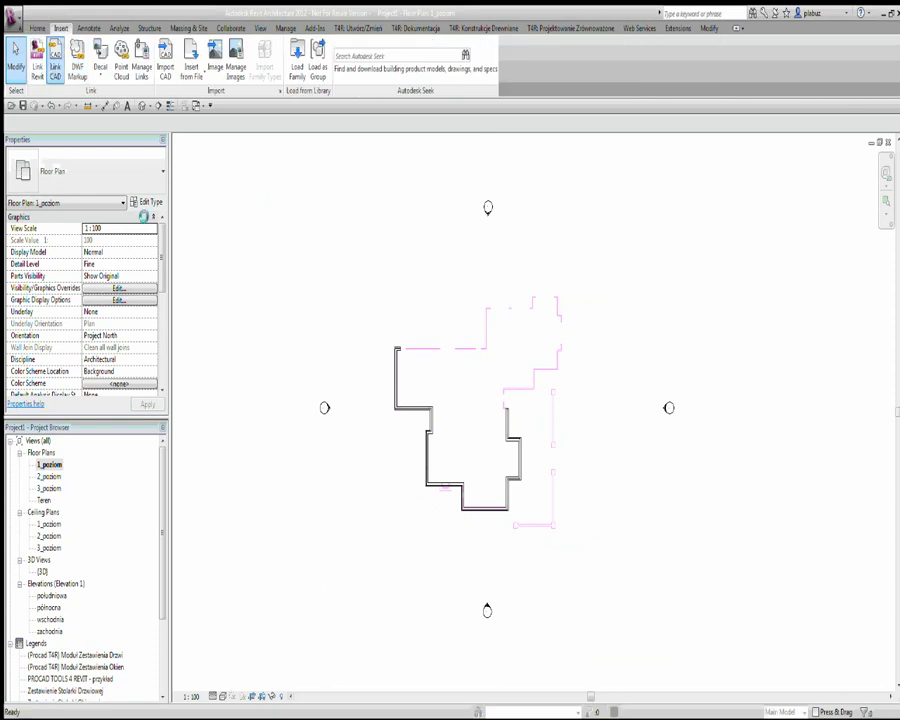
{"action": "left_click", "coordinate": [55, 62]}
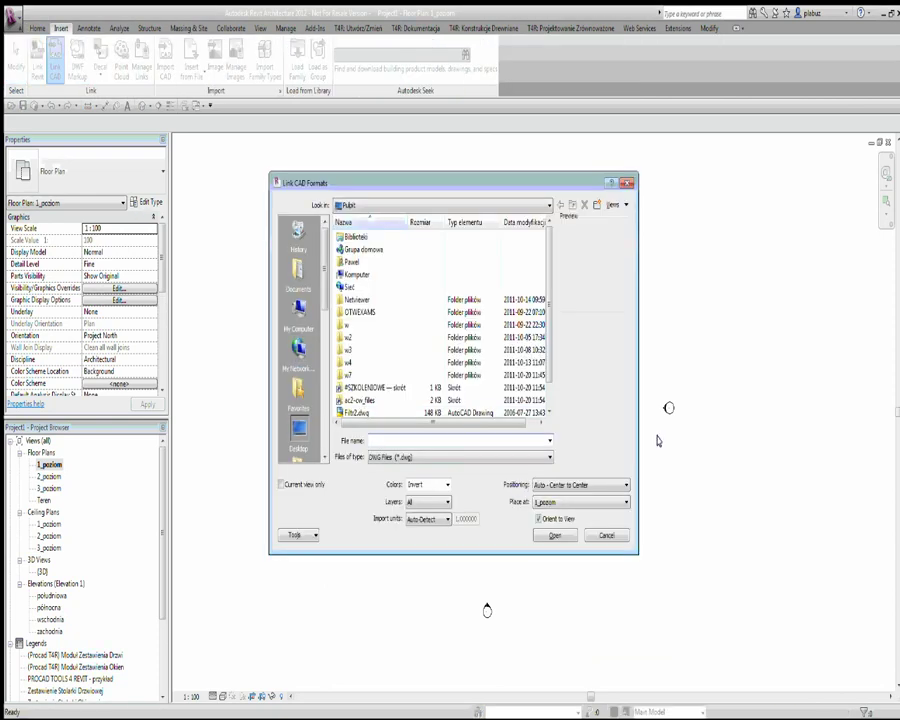
{"action": "scroll", "coordinate": [547, 362], "scroll_direction": "down", "scroll_amount": 1}
{"action": "scroll", "coordinate": [547, 362], "scroll_direction": "down", "scroll_amount": 1}
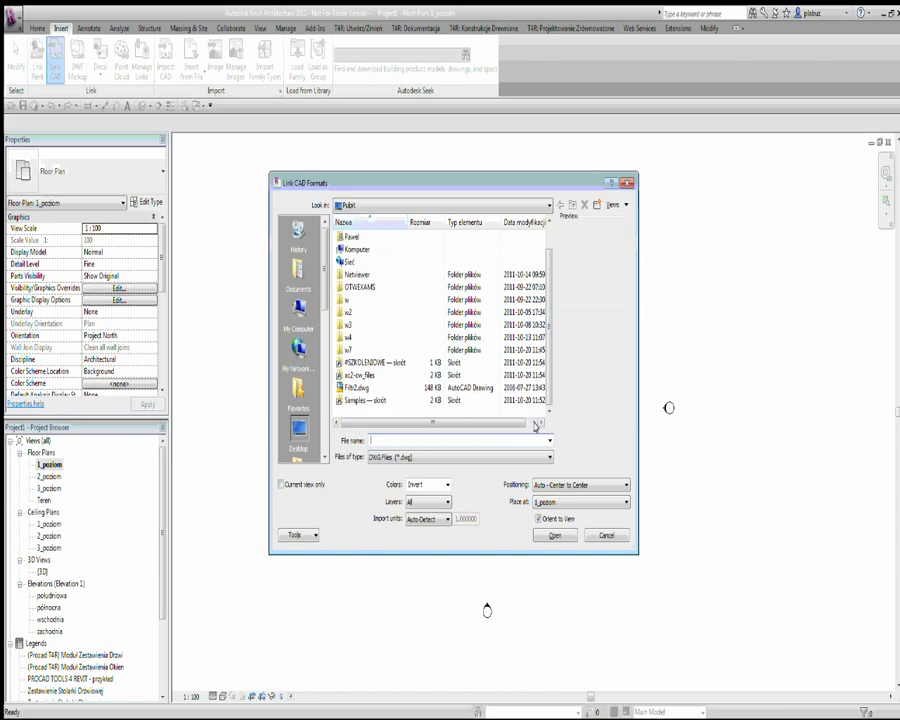
{"action": "left_click", "coordinate": [395, 387]}
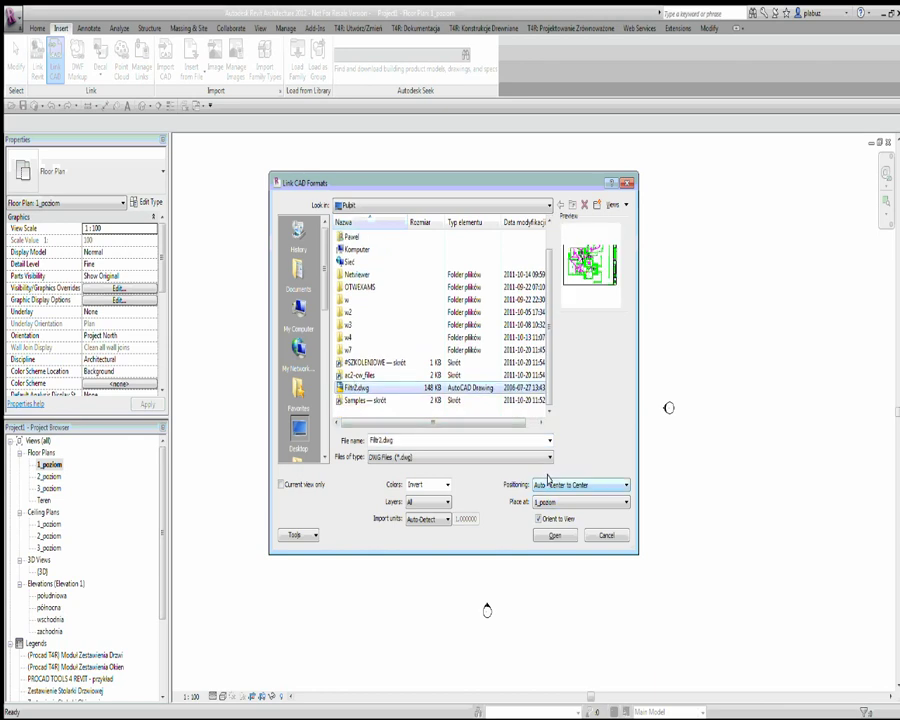
{"action": "left_click", "coordinate": [543, 482]}
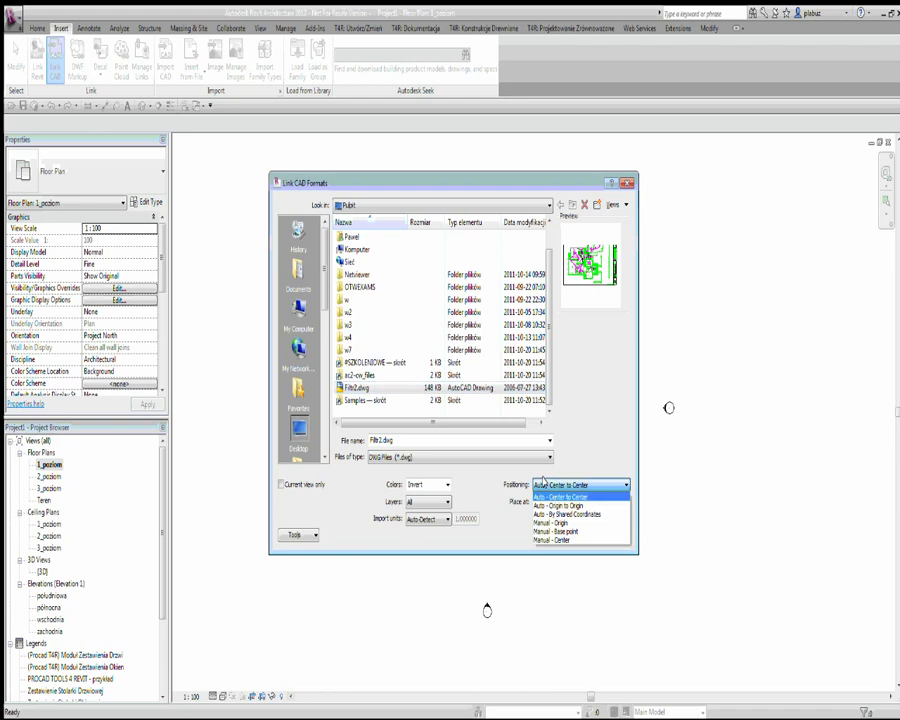
{"action": "left_click", "coordinate": [399, 284]}
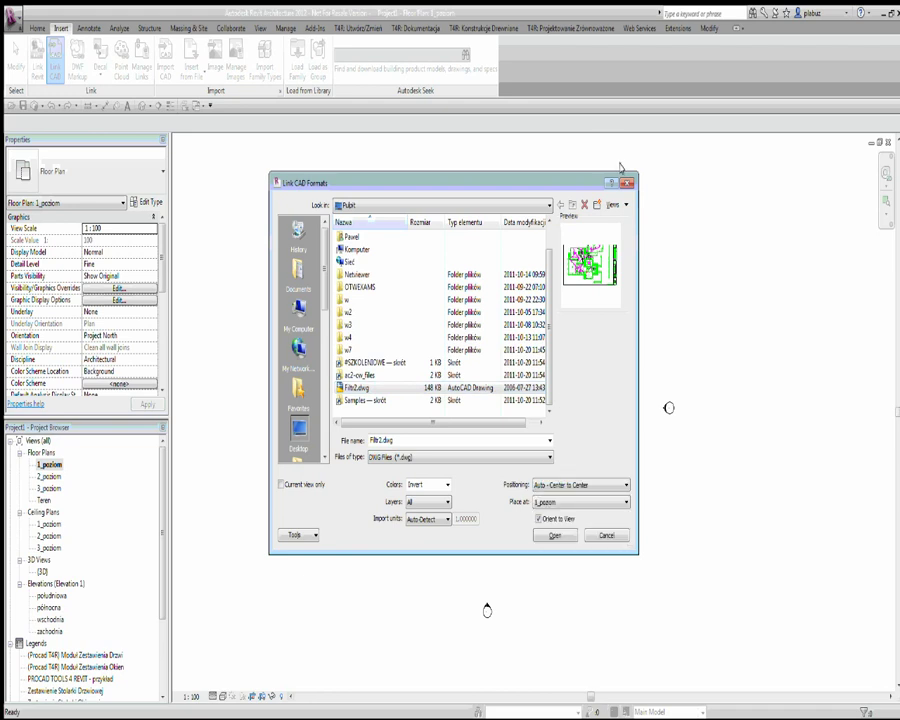
{"action": "left_click", "coordinate": [554, 535]}
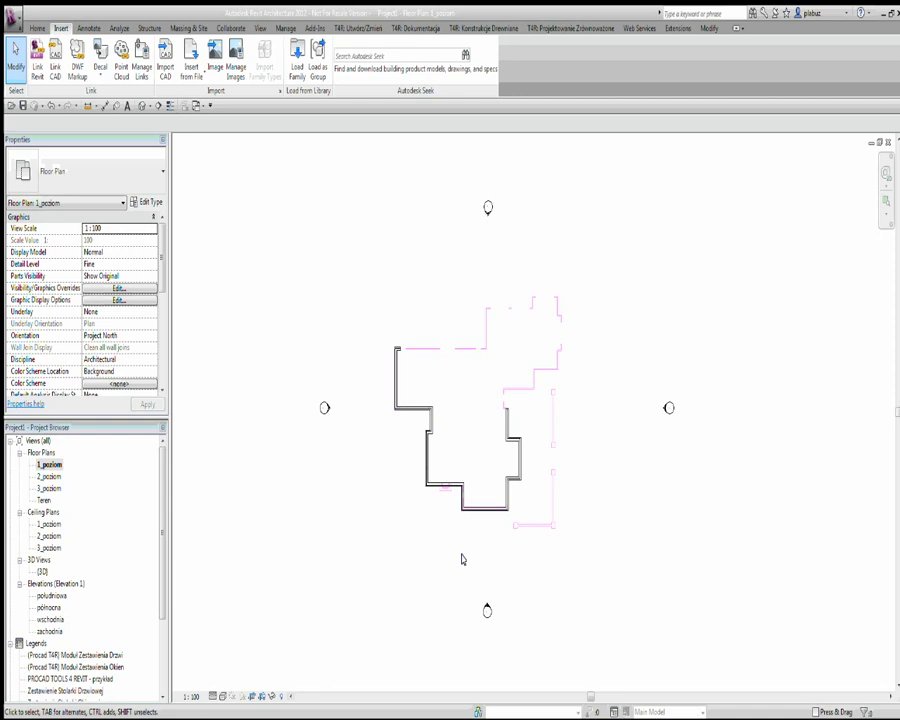
Turn on Reveal Hidden Elements in the 1_poziom plan.
{"action": "left_click", "coordinate": [280, 697]}
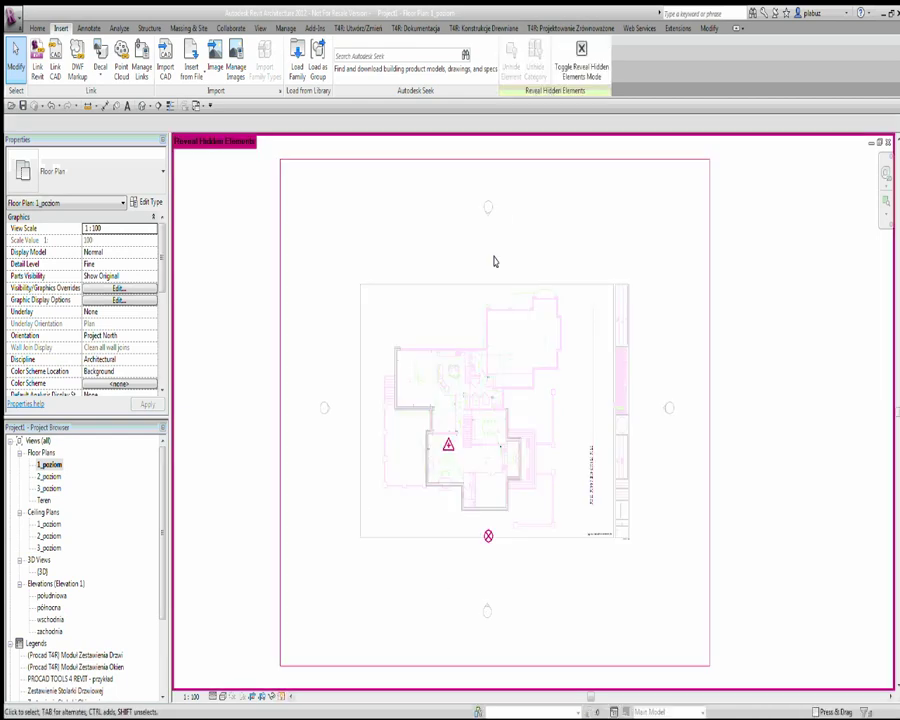
{"action": "left_click", "coordinate": [280, 697]}
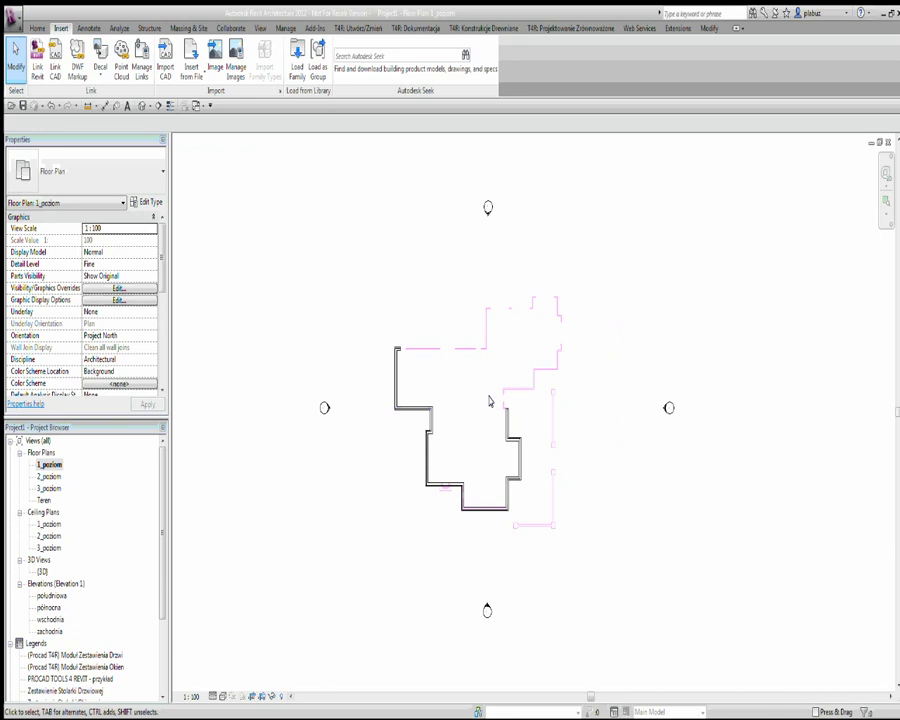
{"action": "left_click", "coordinate": [280, 697]}
{"action": "scroll", "coordinate": [470, 538], "scroll_direction": "up", "scroll_amount": 2}
{"action": "scroll", "coordinate": [498, 538], "scroll_direction": "up", "scroll_amount": 2}
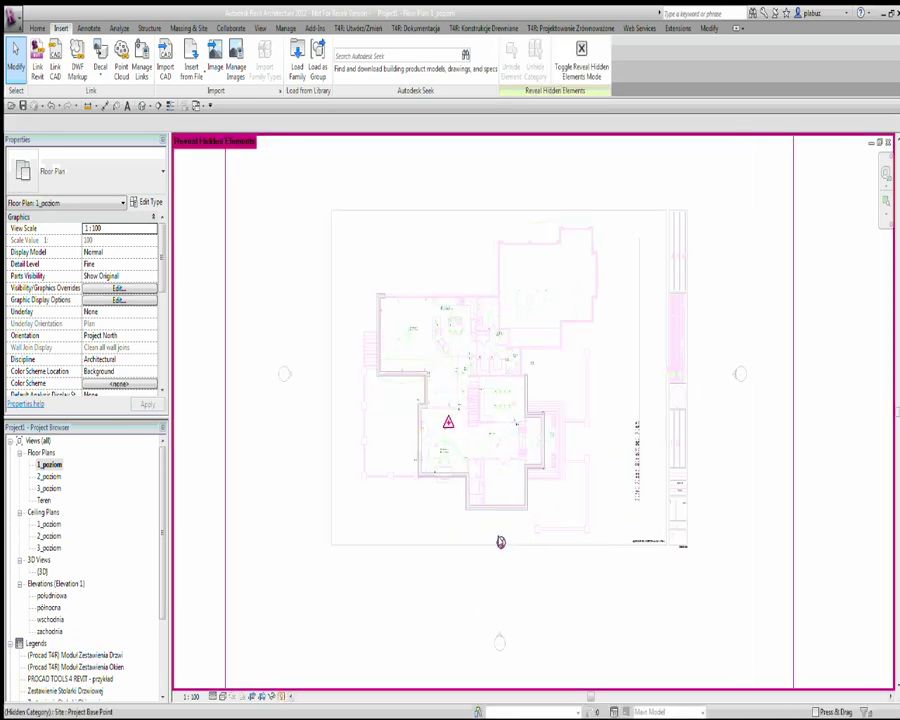
Inspect the survey point and project base point (N/S -988.04, E/W 609.83).
{"action": "left_click", "coordinate": [500, 544]}
{"action": "scroll", "coordinate": [498, 538], "scroll_direction": "up", "scroll_amount": 2}
{"action": "scroll", "coordinate": [498, 536], "scroll_direction": "up", "scroll_amount": 2}
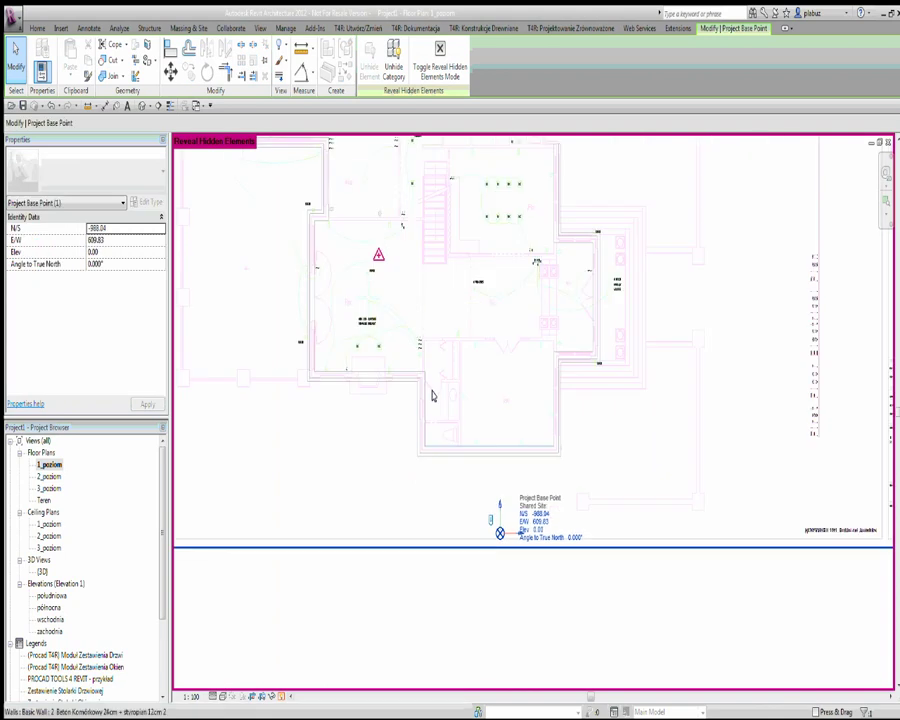
{"action": "left_click", "coordinate": [376, 253]}
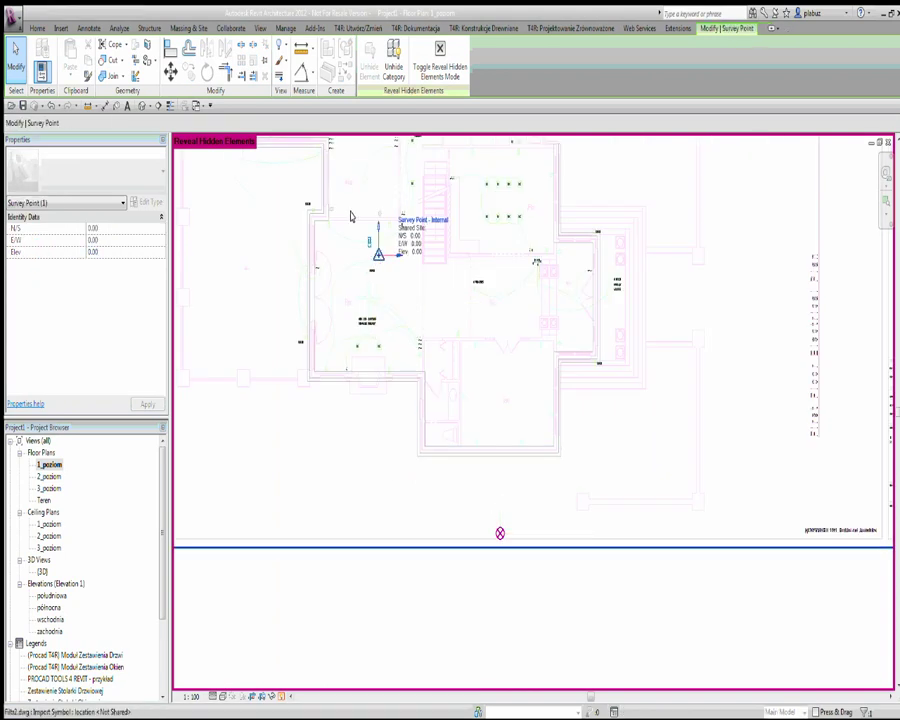
{"action": "scroll", "coordinate": [352, 215], "scroll_direction": "up", "scroll_amount": 2}
{"action": "scroll", "coordinate": [678, 304], "scroll_direction": "down", "scroll_amount": 2}
{"action": "scroll", "coordinate": [551, 616], "scroll_direction": "down", "scroll_amount": 2}
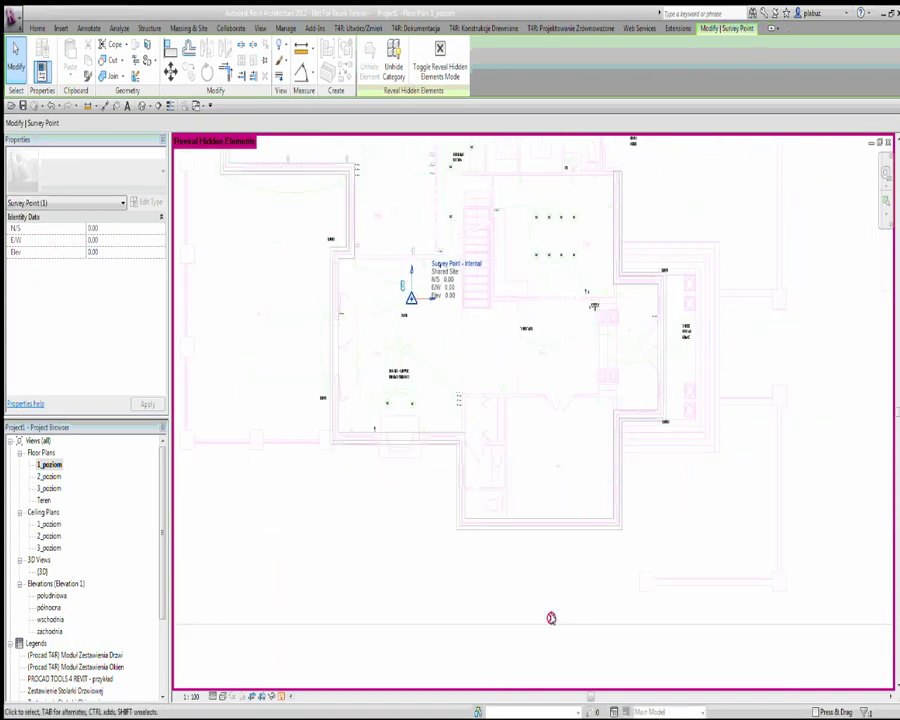
{"action": "key", "text": "Escape"}
{"action": "left_click", "coordinate": [551, 617]}
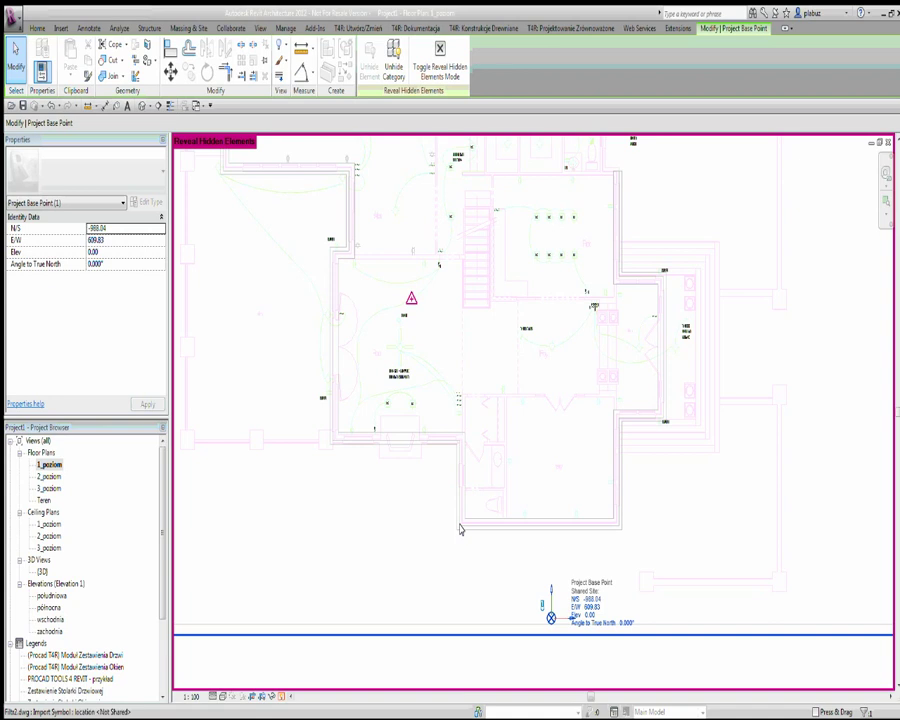
Review the linked Filtr2.dwg's properties, then deselect it and pan the plan.
{"action": "left_click", "coordinate": [478, 430]}
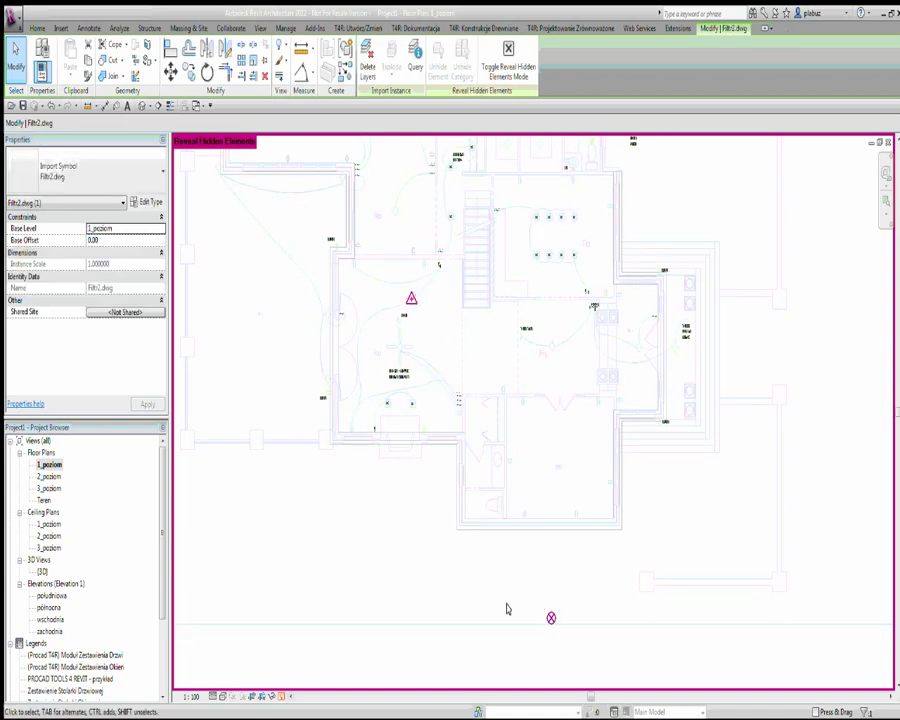
{"action": "scroll", "coordinate": [507, 609], "scroll_direction": "down", "scroll_amount": 1}
{"action": "scroll", "coordinate": [505, 609], "scroll_direction": "down", "scroll_amount": 1}
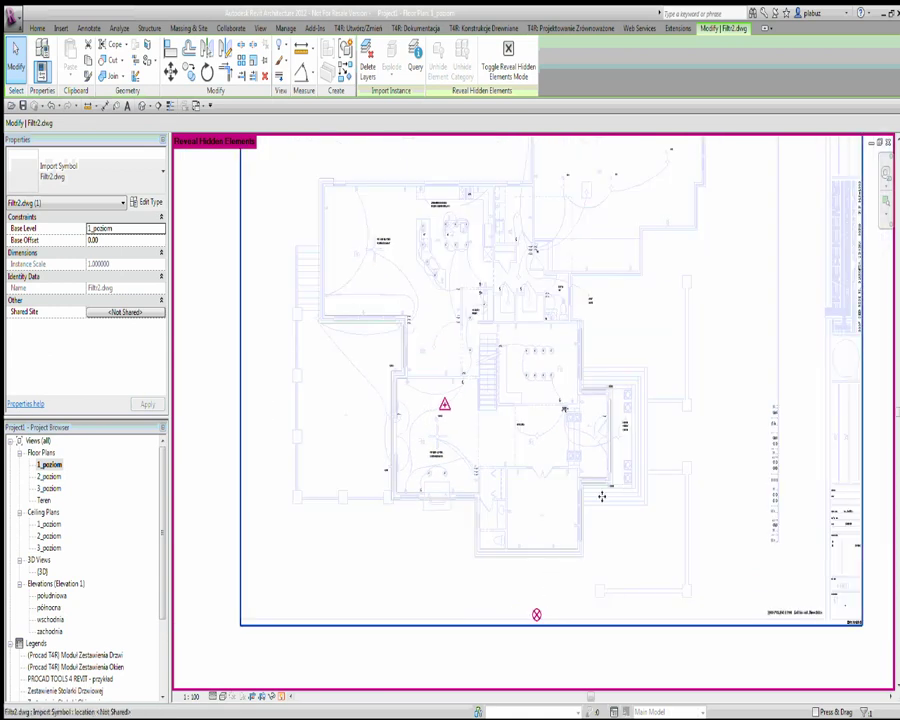
{"action": "key", "text": "Escape"}
{"action": "scroll", "coordinate": [566, 537], "scroll_direction": "down", "scroll_amount": 2}
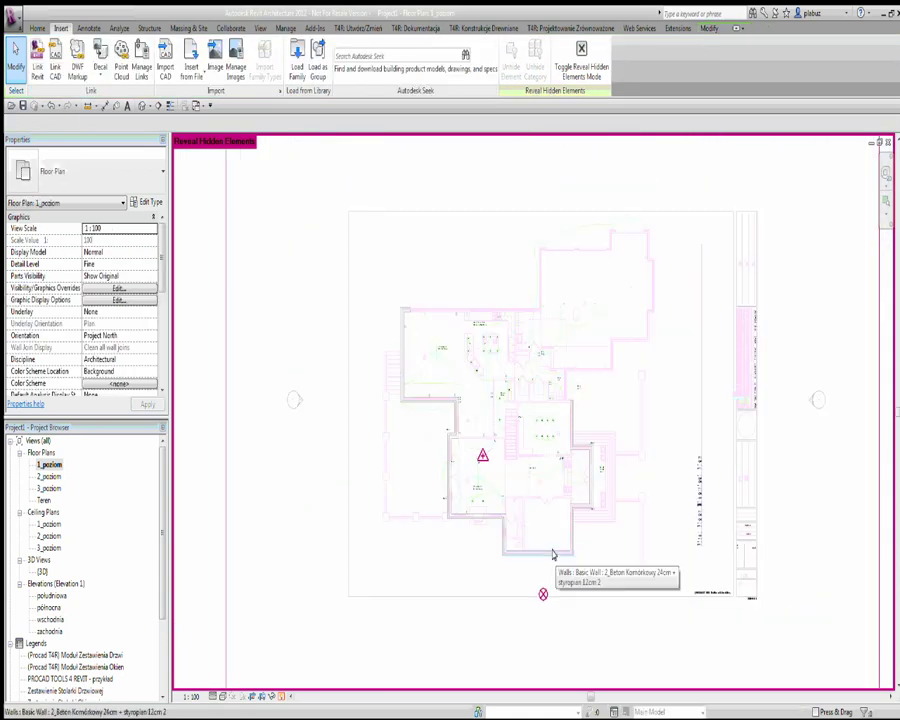
{"action": "scroll", "coordinate": [552, 555], "scroll_direction": "up", "scroll_amount": 2}
{"action": "middle_click_drag", "start_coordinate": [548, 539], "coordinate": [504, 543]}
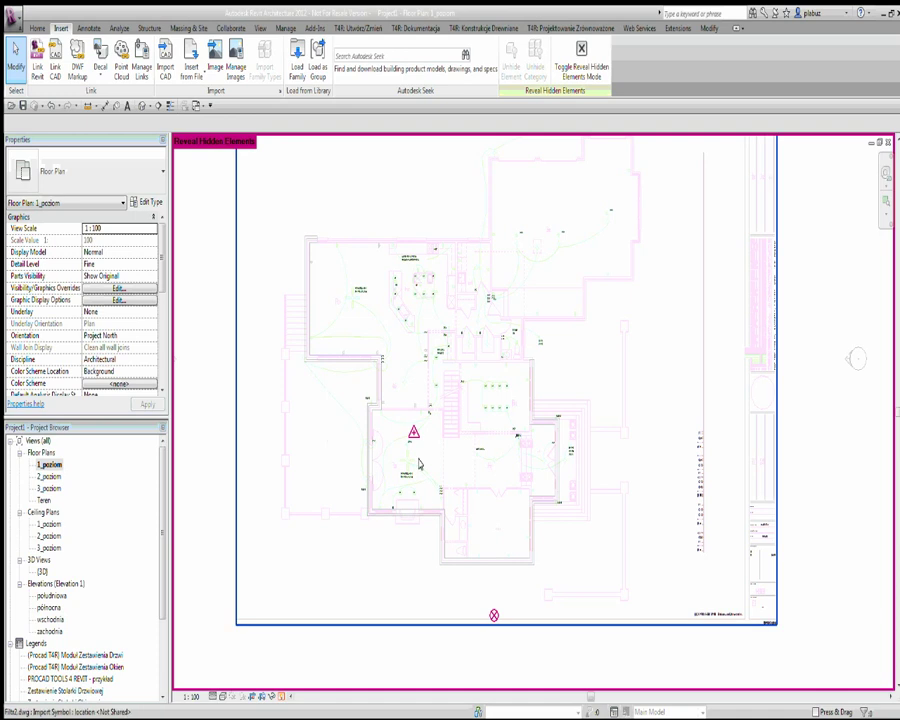
{"action": "scroll", "coordinate": [406, 514], "scroll_direction": "down", "scroll_amount": 1}
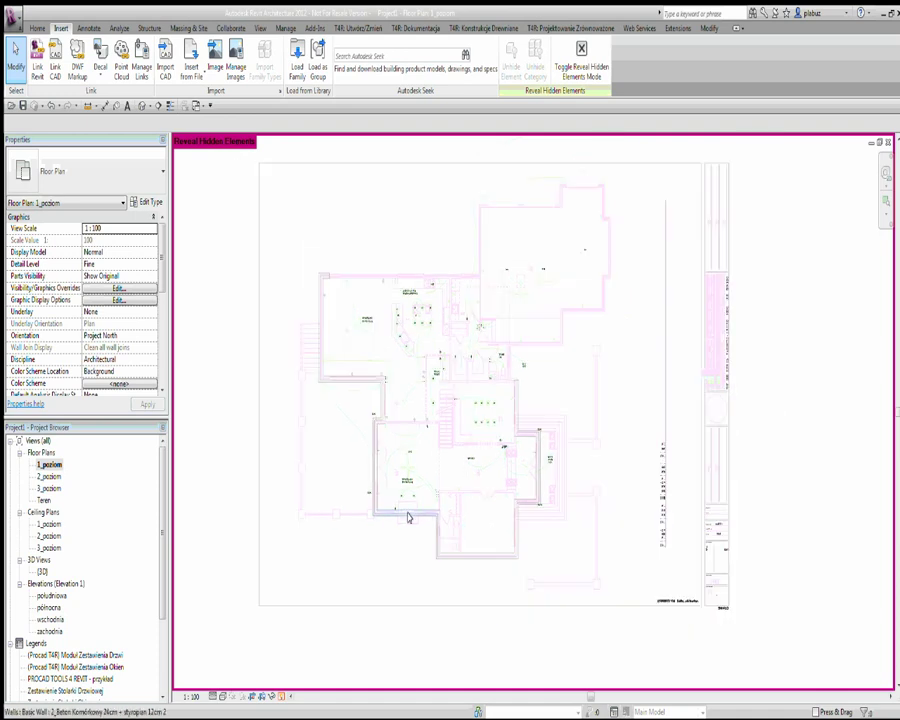
{"action": "scroll", "coordinate": [406, 514], "scroll_direction": "down", "scroll_amount": 1}
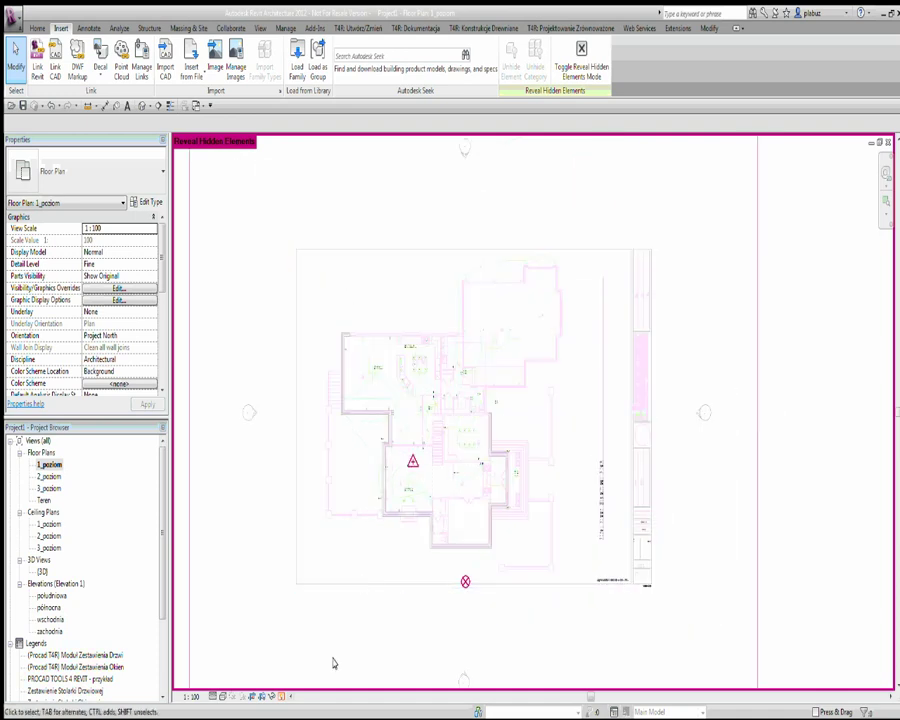
Turn off Reveal Hidden Elements and bring up the Link CAD dialog.
{"action": "left_click", "coordinate": [281, 697]}
{"action": "scroll", "coordinate": [485, 324], "scroll_direction": "down", "scroll_amount": 1}
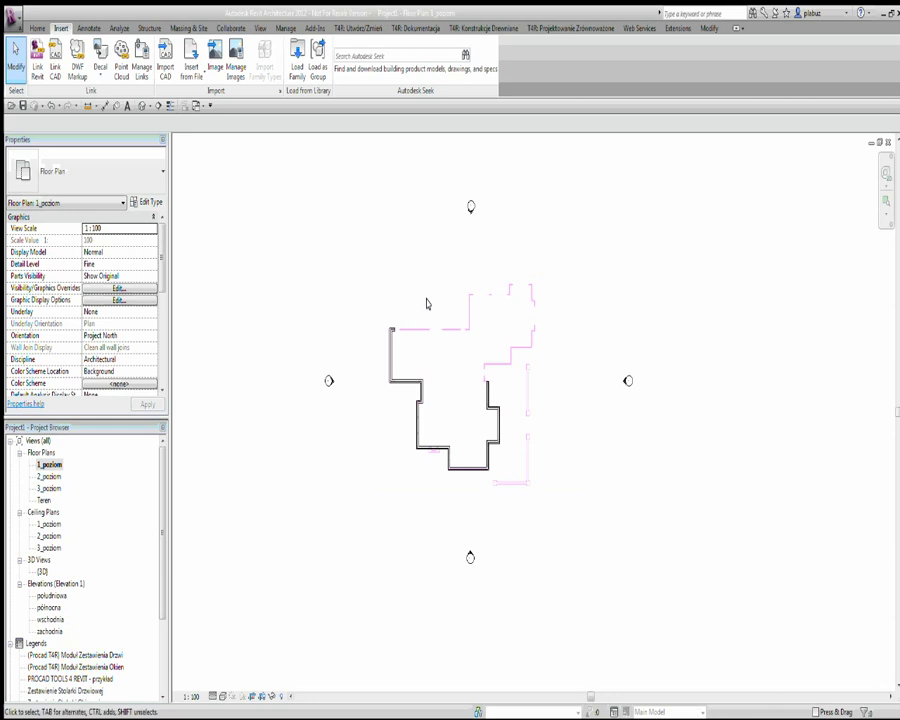
{"action": "left_click", "coordinate": [57, 72]}
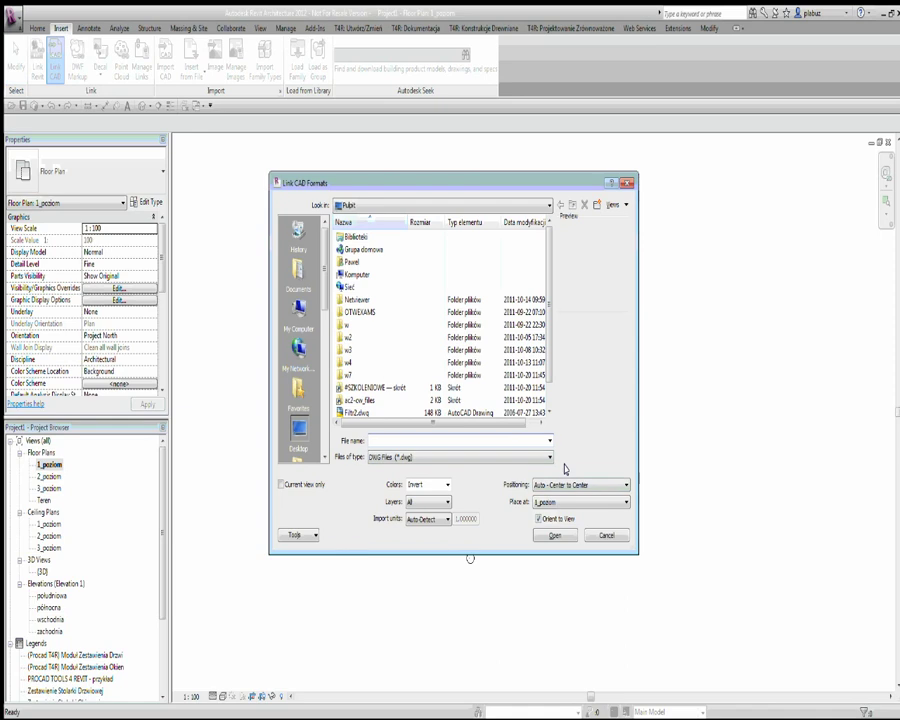
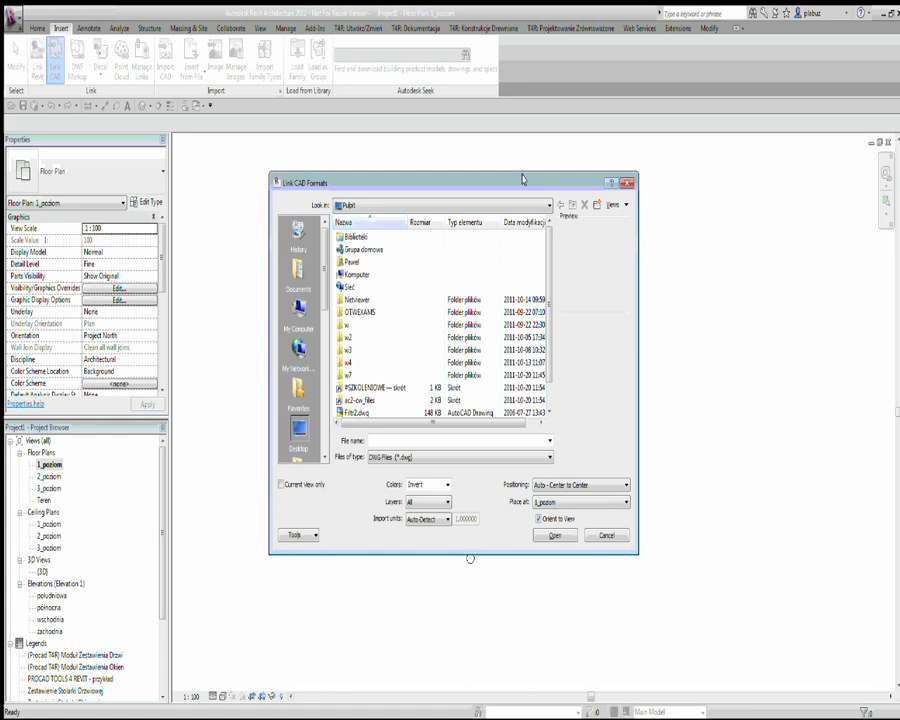
Glance at the plan behind the Link CAD Formats dialog, then cancel the CAD link.
{"action": "left_click_drag", "start_coordinate": [522, 179], "coordinate": [169, 372]}
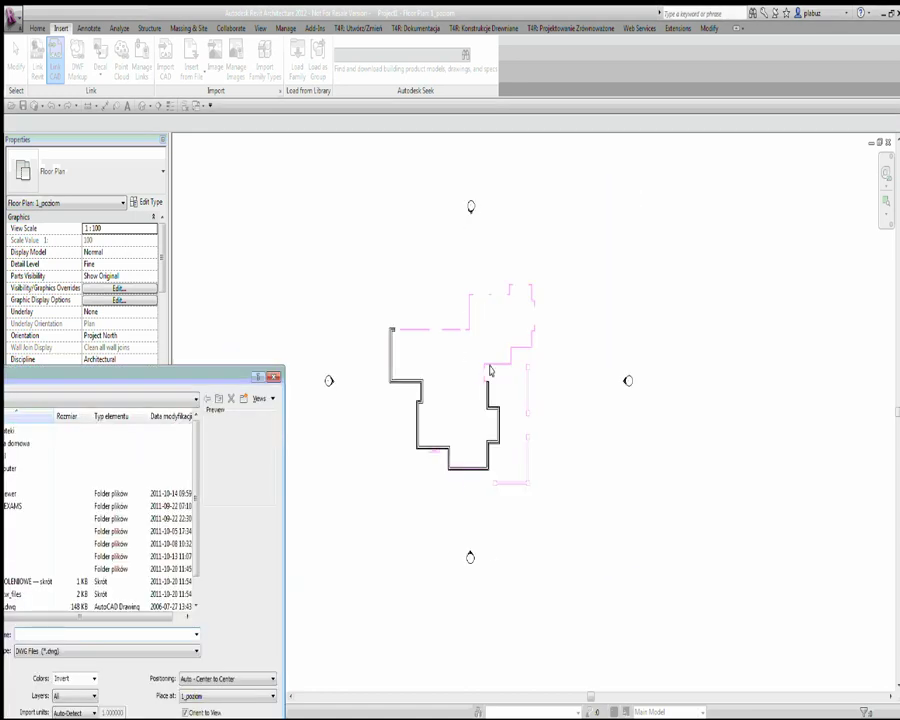
{"action": "left_click_drag", "start_coordinate": [241, 373], "coordinate": [576, 190]}
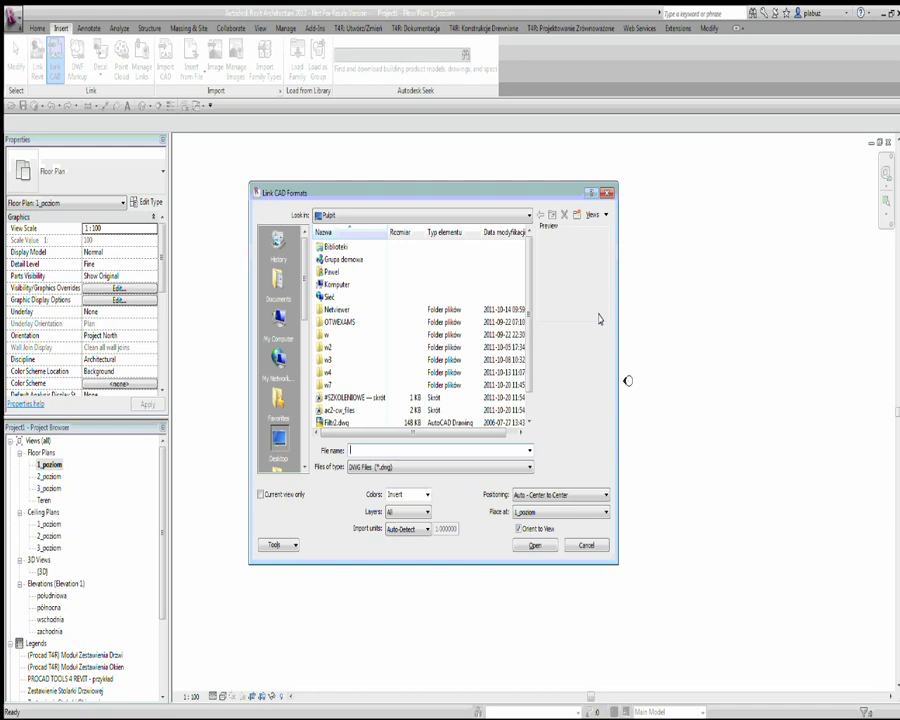
{"action": "left_click", "coordinate": [582, 545]}
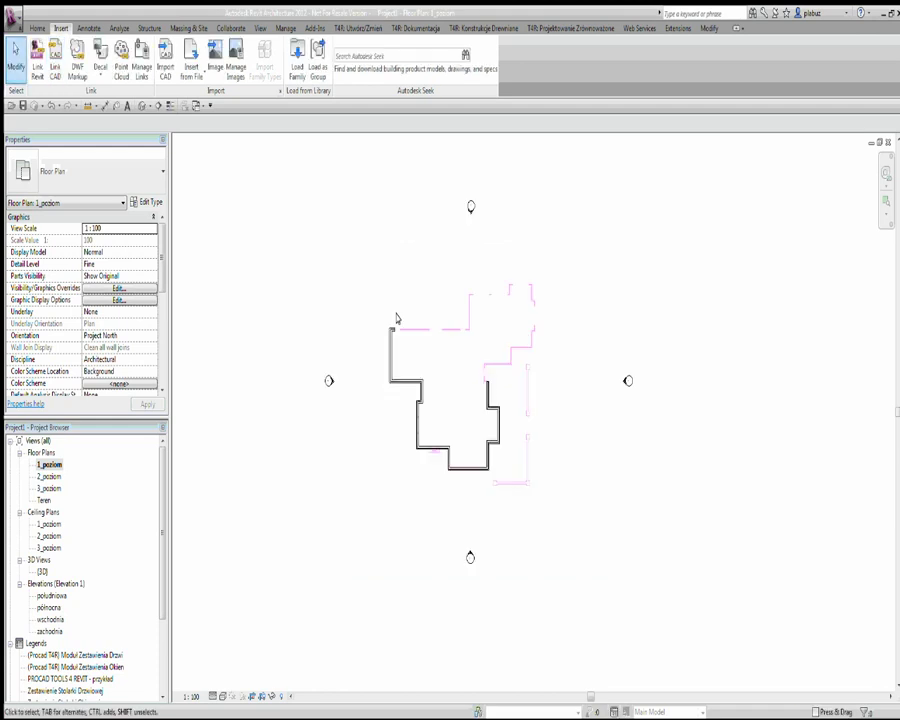
Create a new empty project, Project2, from the Application menu's New Project.
{"action": "left_click", "coordinate": [13, 16]}
{"action": "mouse_move", "coordinate": [34, 64]}
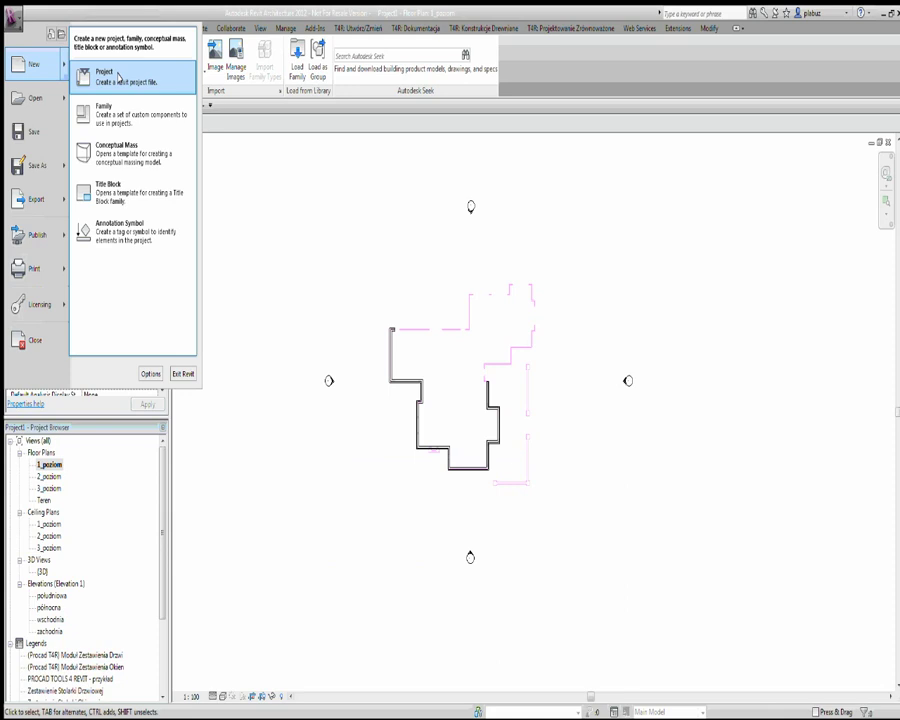
{"action": "left_click", "coordinate": [118, 75]}
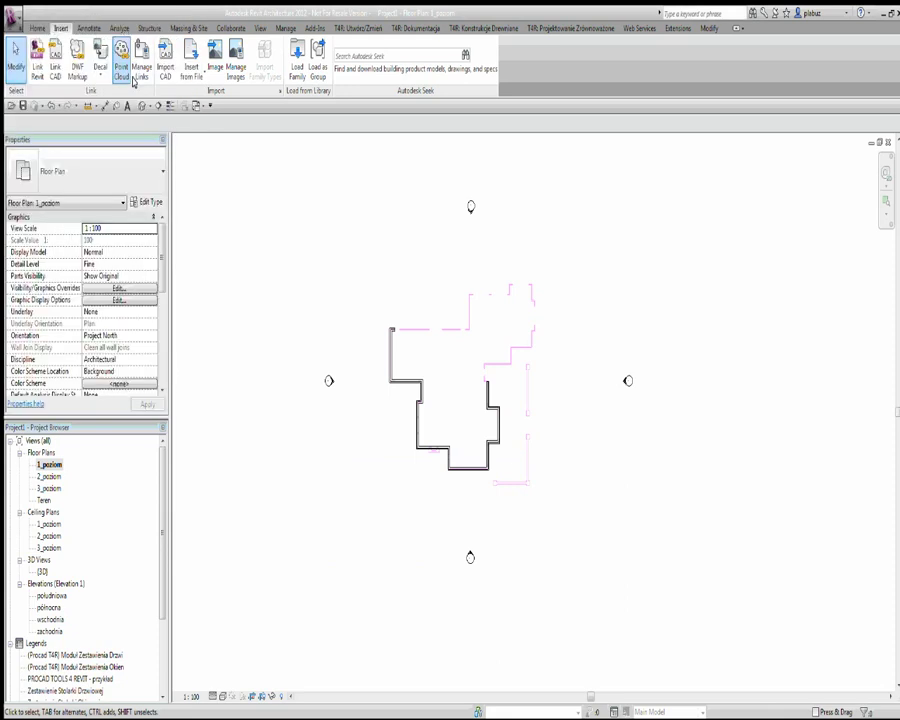
{"action": "left_click", "coordinate": [422, 474]}
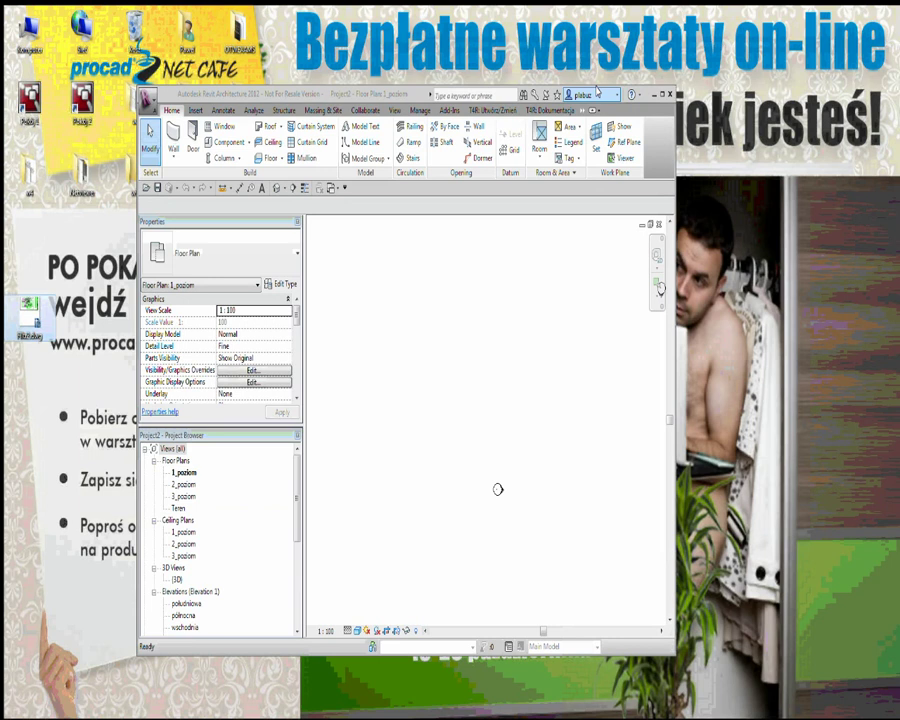
Move the Revit window lower, then check Task Manager's processes sorted by image name.
{"action": "double_click", "coordinate": [381, 96]}
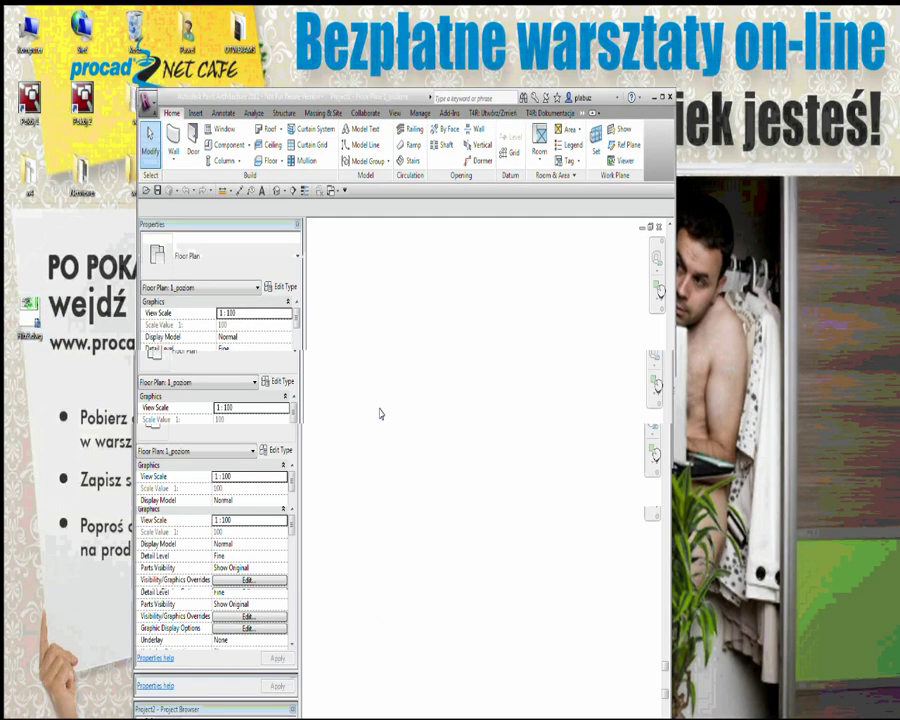
{"action": "left_click_drag", "start_coordinate": [381, 413], "coordinate": [394, 470]}
{"action": "key", "text": "ctrl+shift+Escape"}
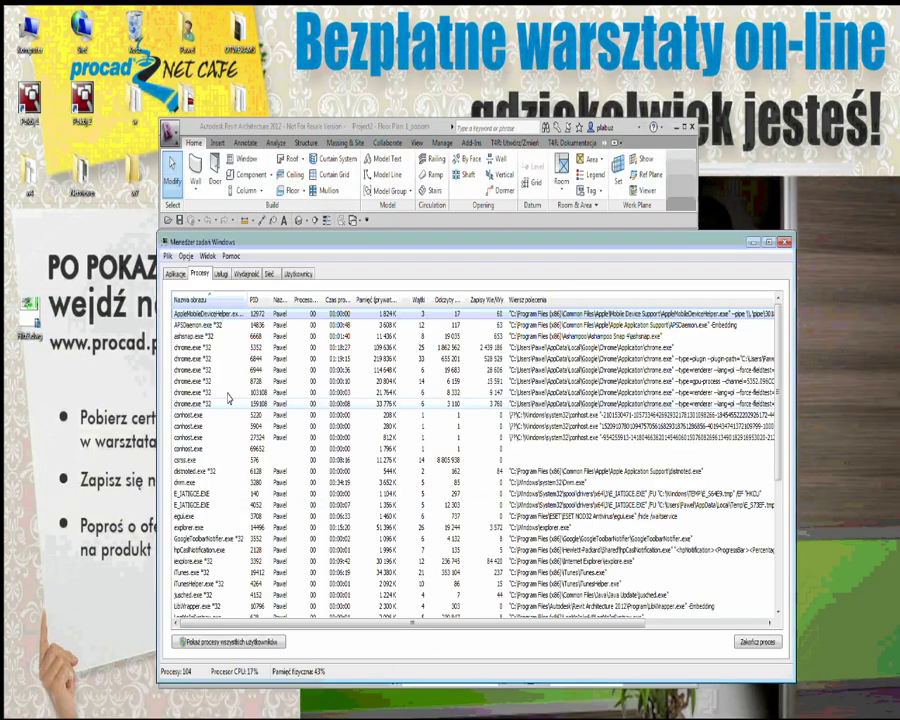
{"action": "left_click", "coordinate": [196, 300]}
{"action": "left_click", "coordinate": [196, 300]}
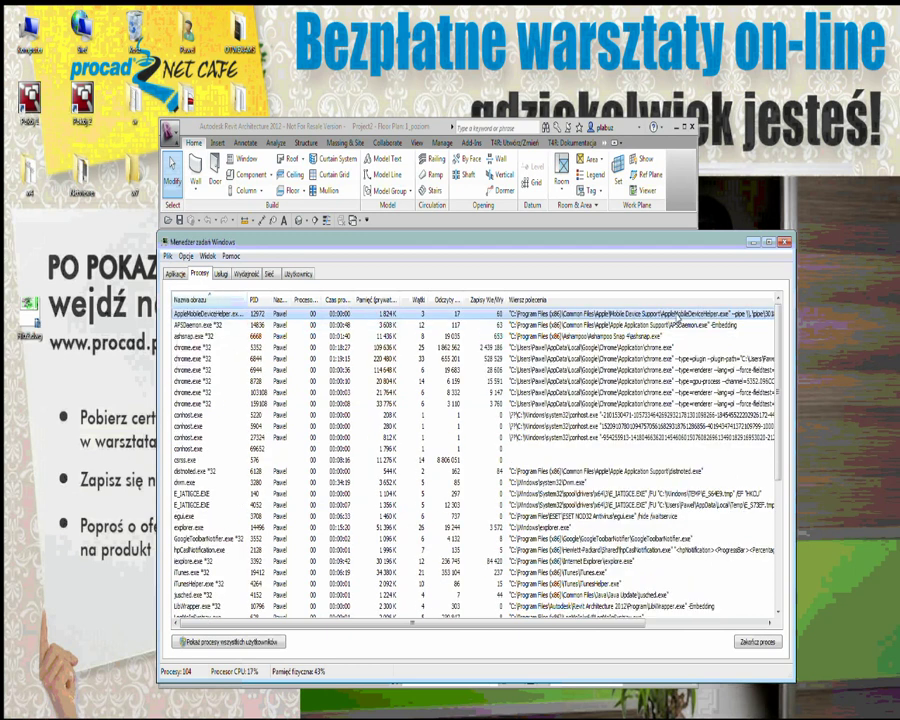
{"action": "left_click", "coordinate": [752, 241]}
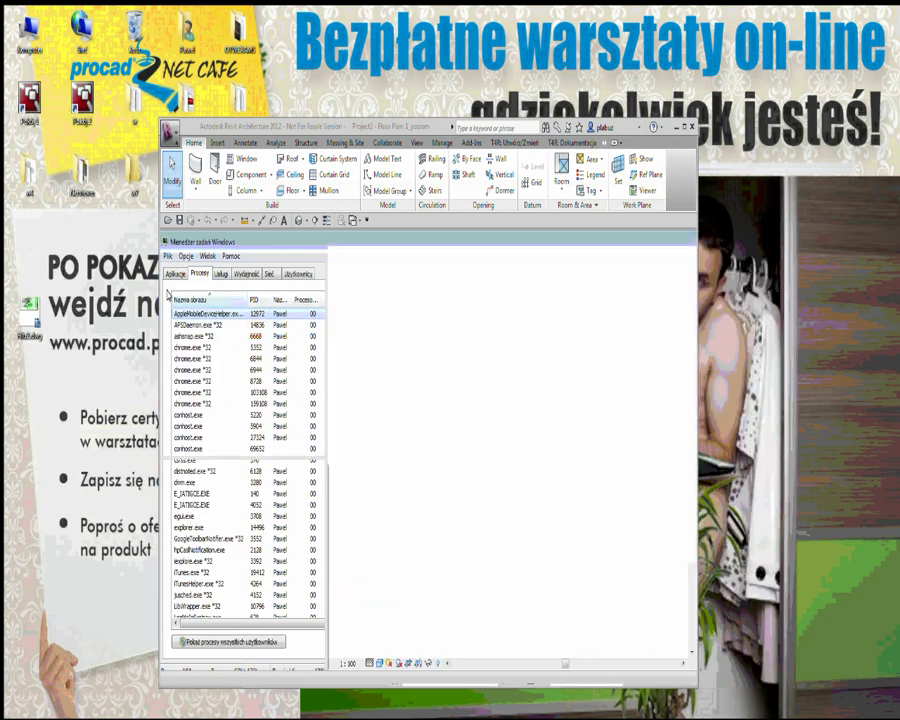
Dismiss a desktop file's context menu and minimize Revit while AutoCAD loads.
{"action": "right_click", "coordinate": [32, 312]}
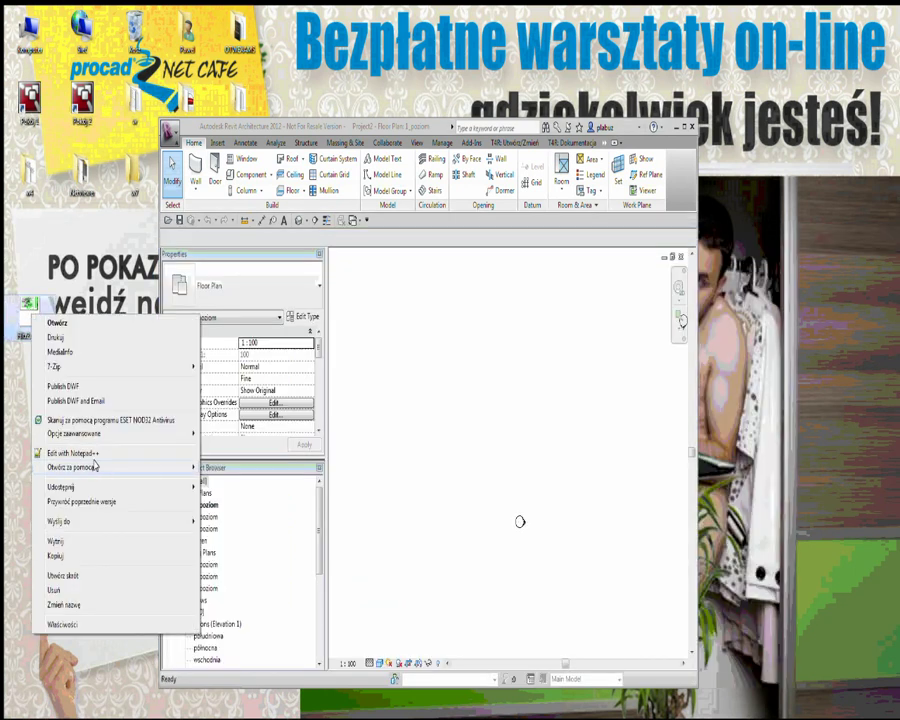
{"action": "mouse_move", "coordinate": [72, 467]}
{"action": "left_click", "coordinate": [219, 472]}
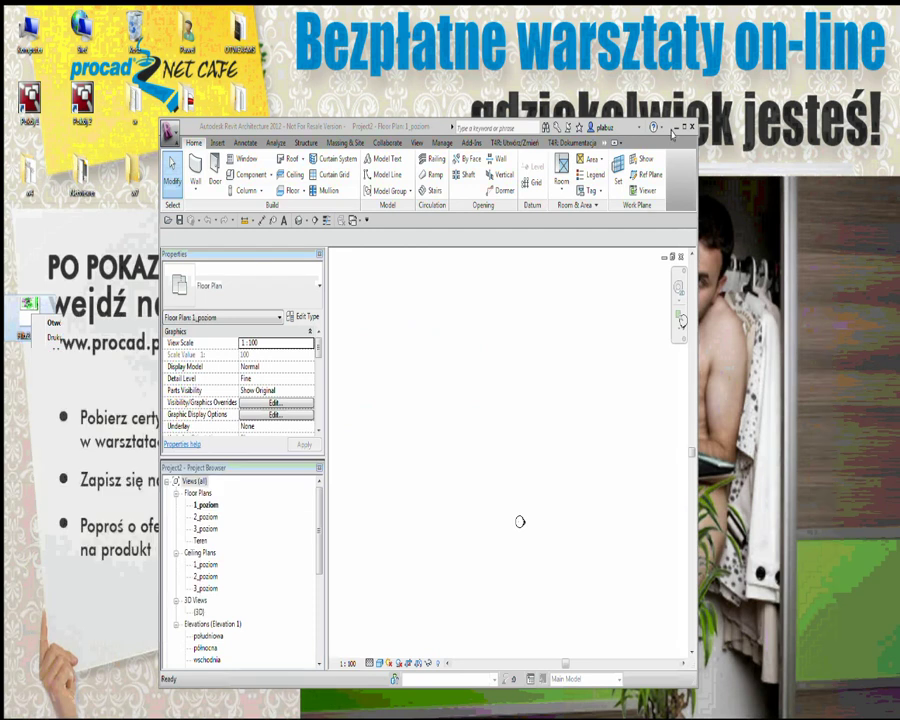
{"action": "left_click", "coordinate": [676, 127]}
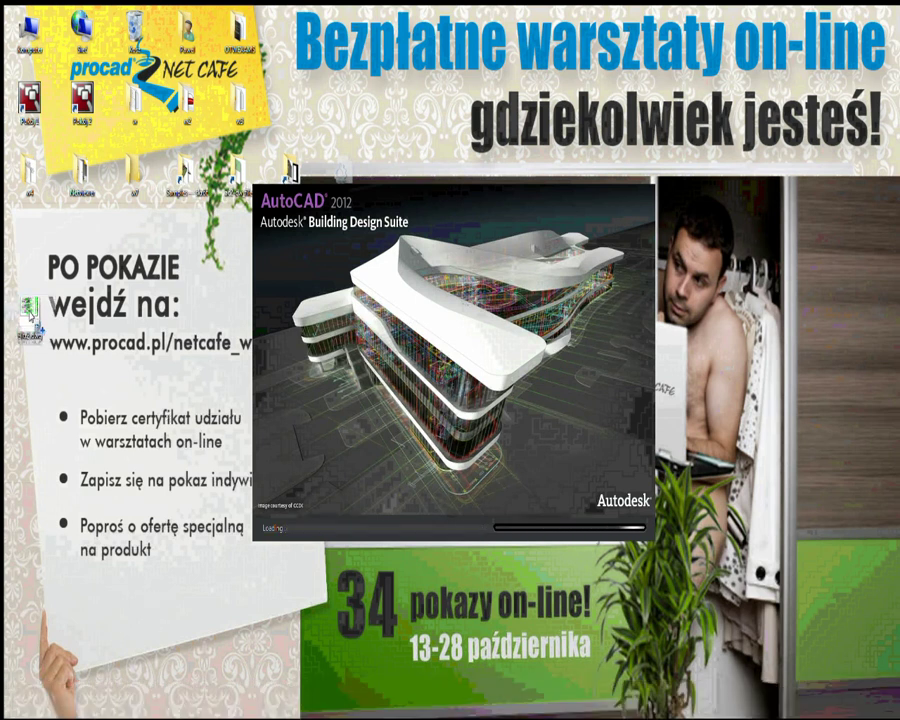
Place the drawing icon on the desktop, dismiss the PROCAD DYBY splash, reposition AutoCAD.
{"action": "left_click_drag", "start_coordinate": [45, 300], "coordinate": [67, 423]}
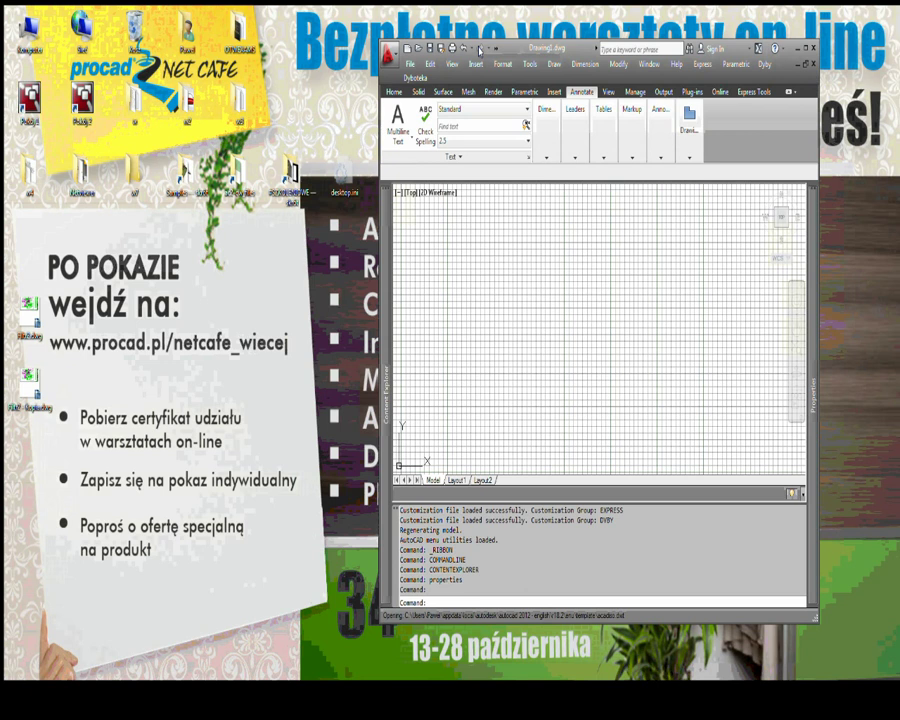
{"action": "left_click_drag", "start_coordinate": [531, 55], "coordinate": [408, 58]}
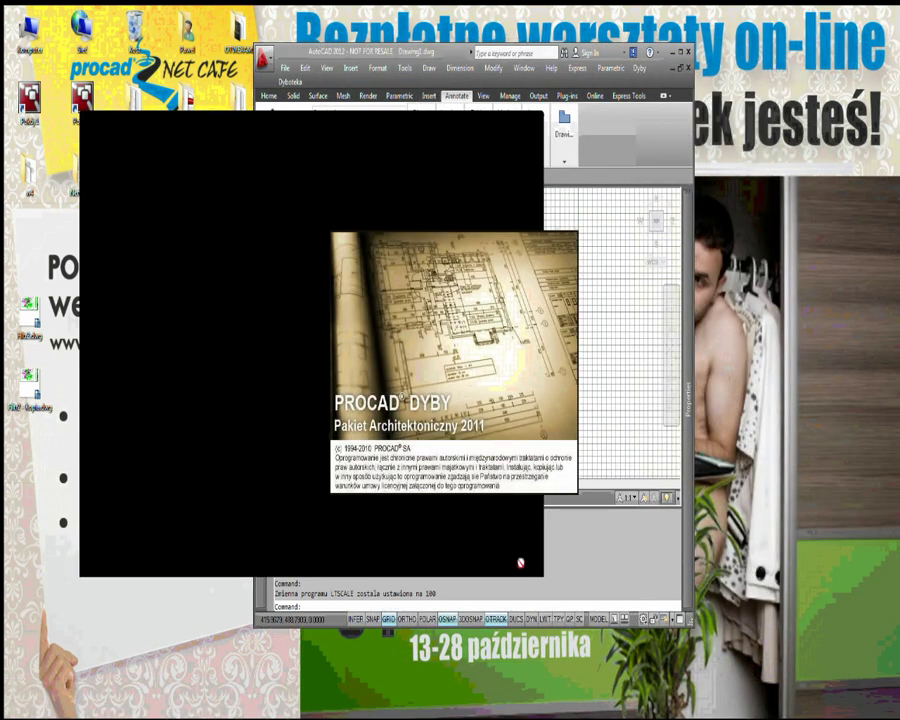
{"action": "left_click", "coordinate": [597, 317]}
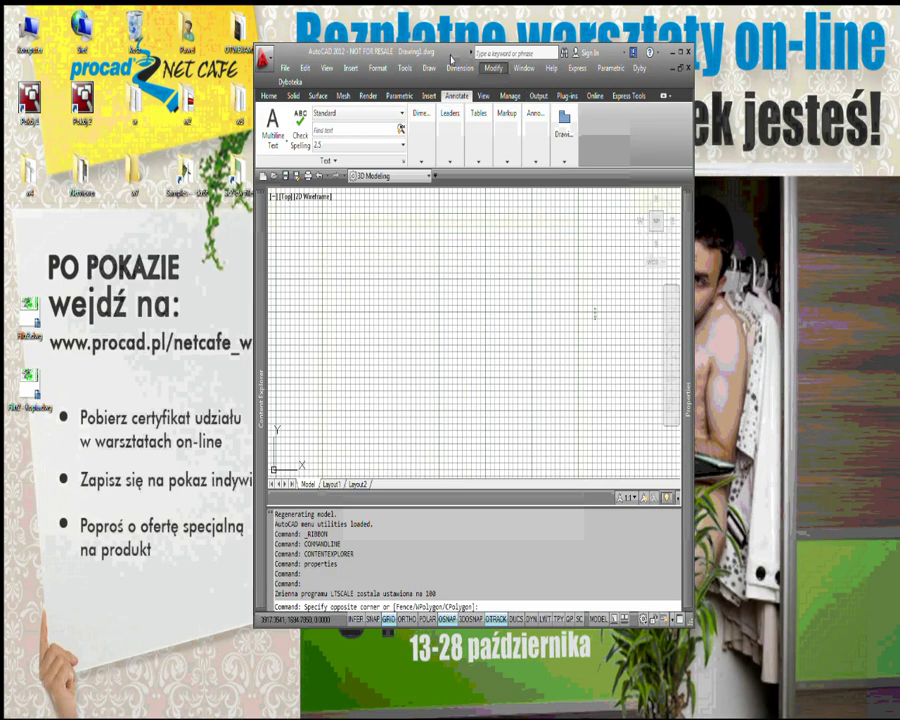
{"action": "left_click_drag", "start_coordinate": [439, 66], "coordinate": [429, 66]}
{"action": "left_click_drag", "start_coordinate": [429, 66], "coordinate": [397, 74]}
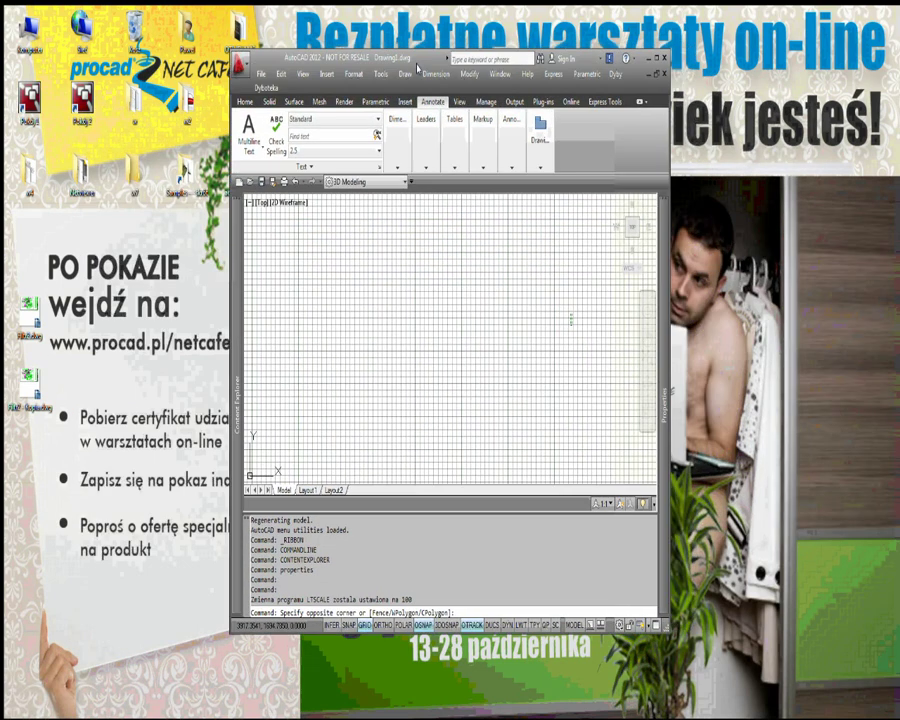
Open the AutoCAD Options dialog with the OP command.
{"action": "type", "text": "o"}
{"action": "key", "text": "Return"}
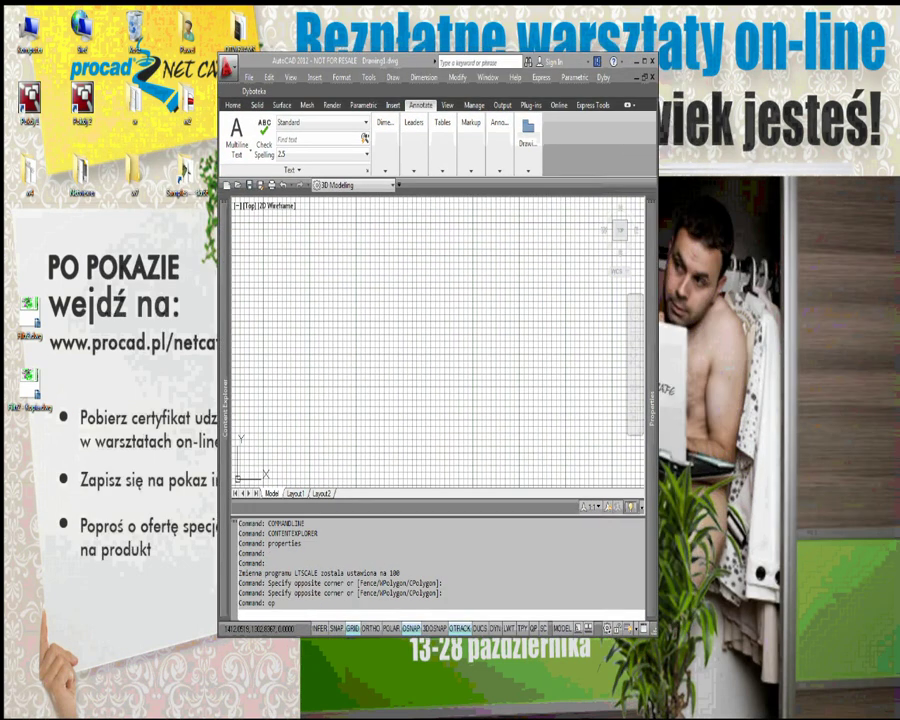
{"action": "key", "text": "Return"}
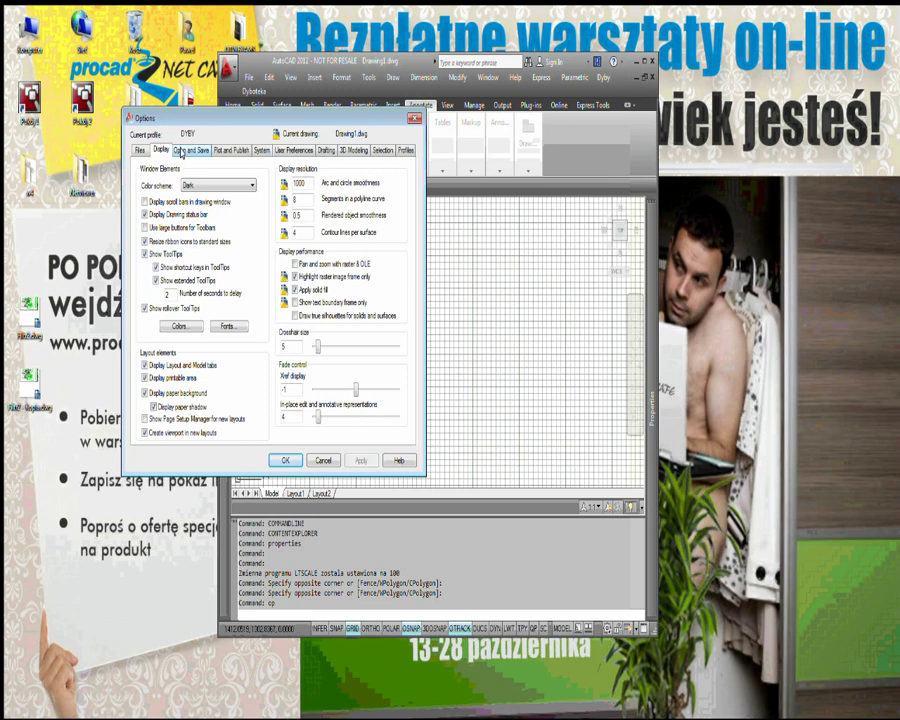
Confirm the Open and Save format is AutoCAD 2010 Drawing, then close Options.
{"action": "left_click", "coordinate": [181, 150]}
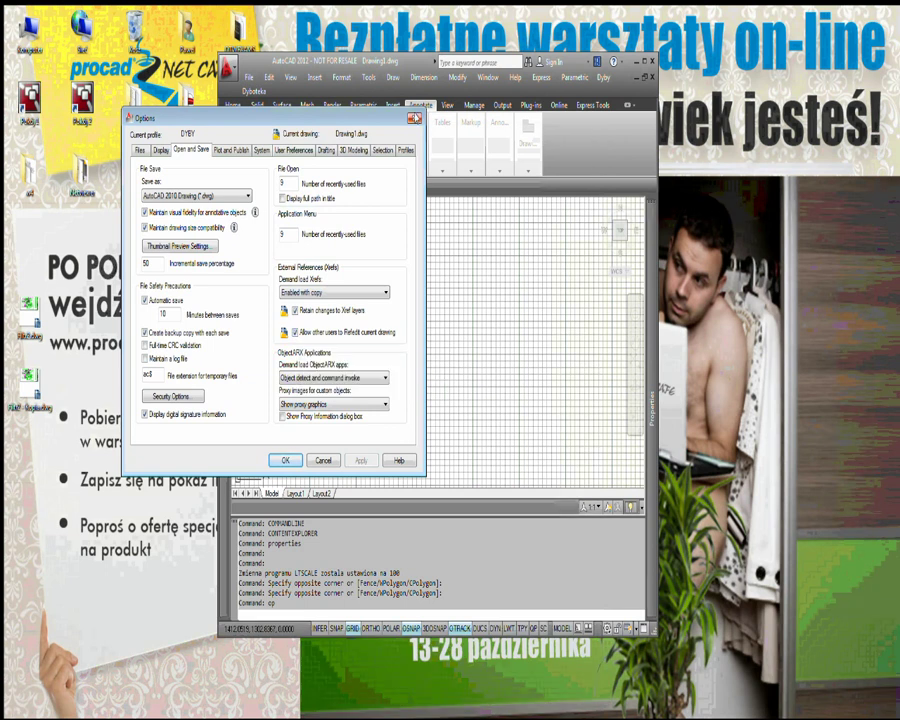
{"action": "key", "text": "Escape"}
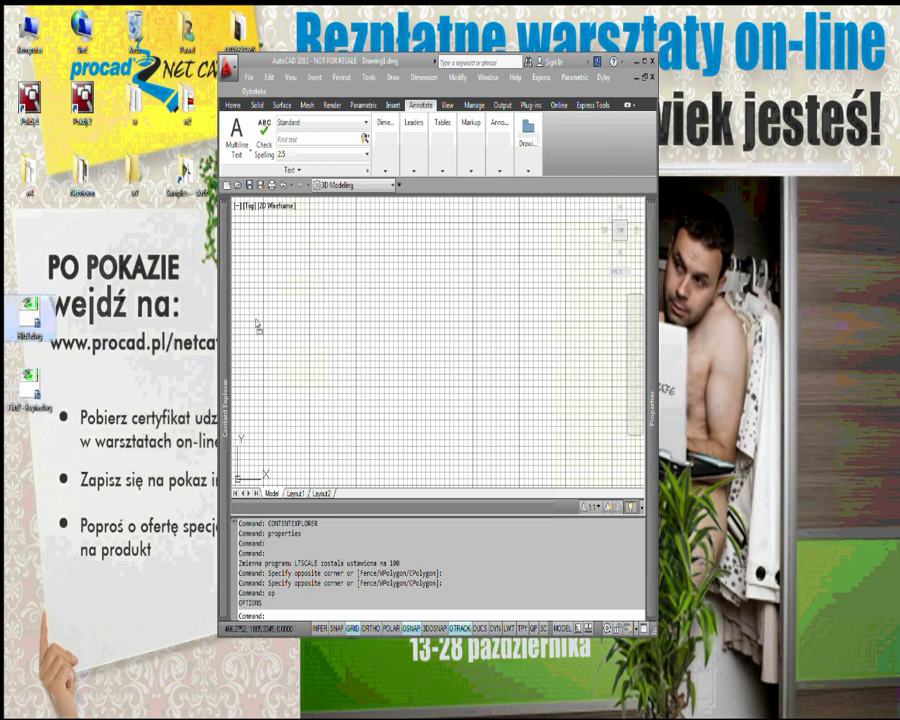
Cancel the dropped-DWG insertion, then open Filtr2.dwg and maximize AutoCAD.
{"action": "left_click_drag", "start_coordinate": [257, 325], "coordinate": [283, 311]}
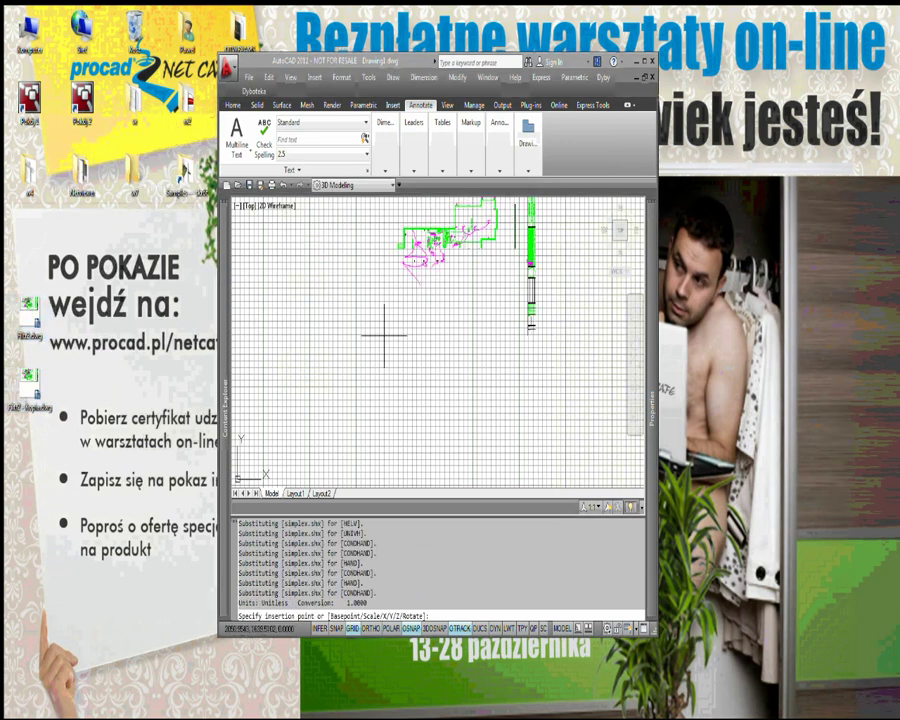
{"action": "left_click", "coordinate": [365, 384]}
{"action": "key", "text": "Escape"}
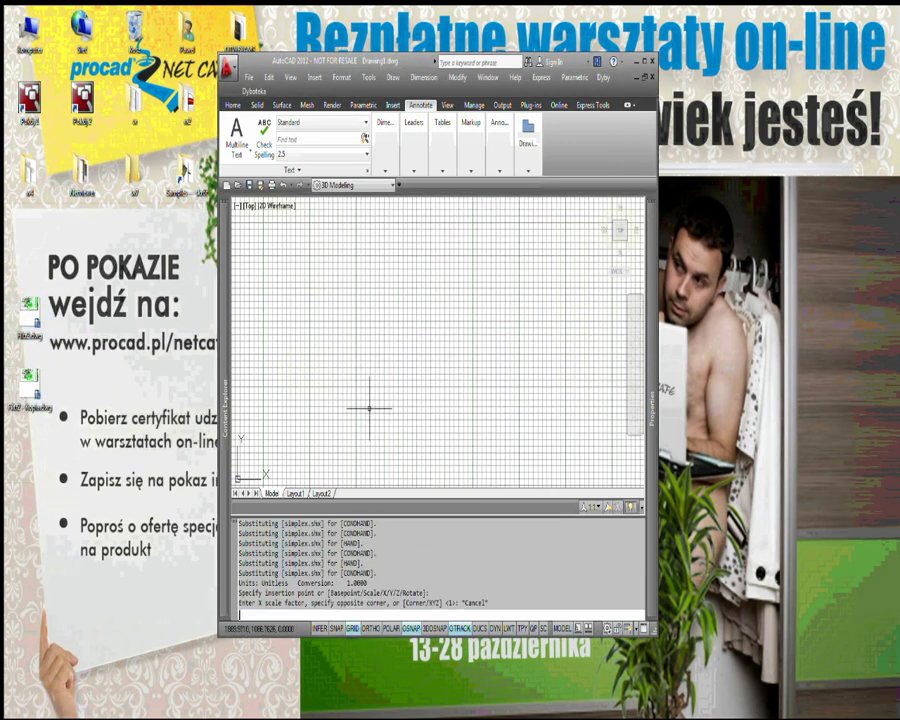
{"action": "key", "text": "Escape"}
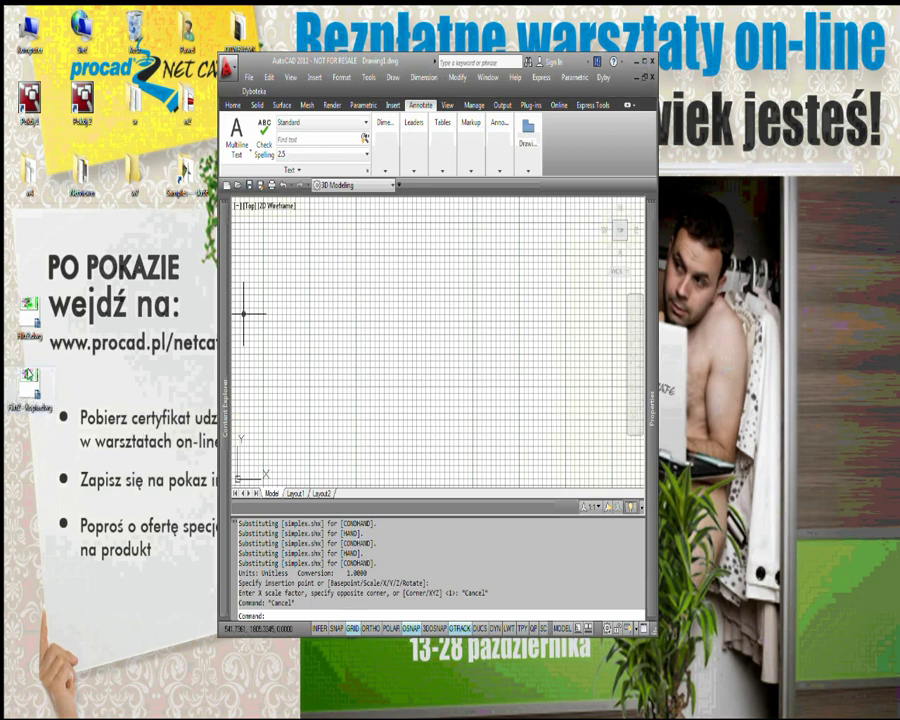
{"action": "double_click", "coordinate": [29, 312]}
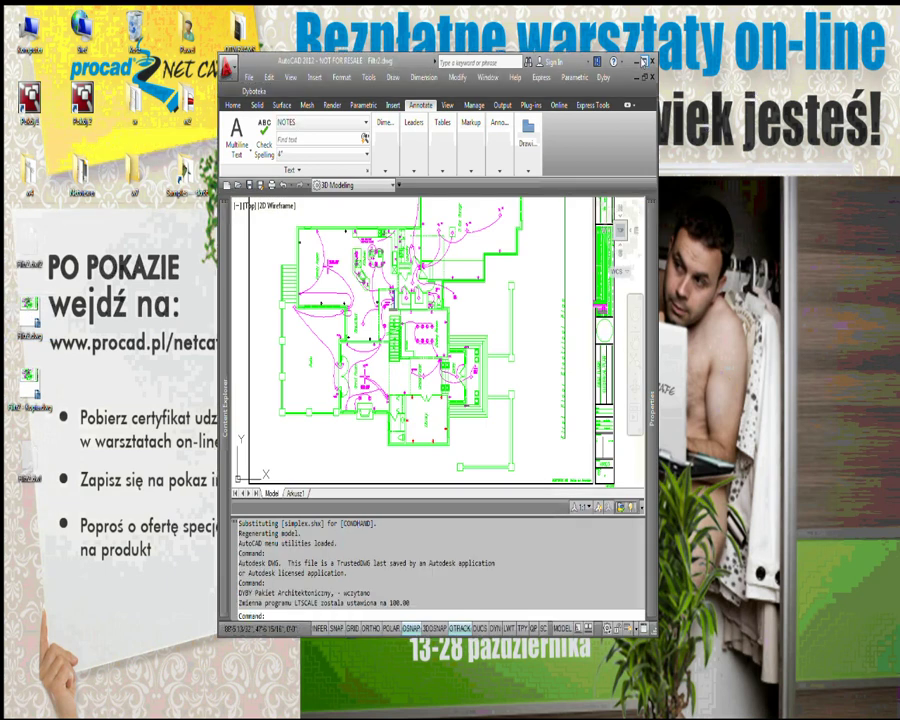
{"action": "key", "text": "super+Up"}
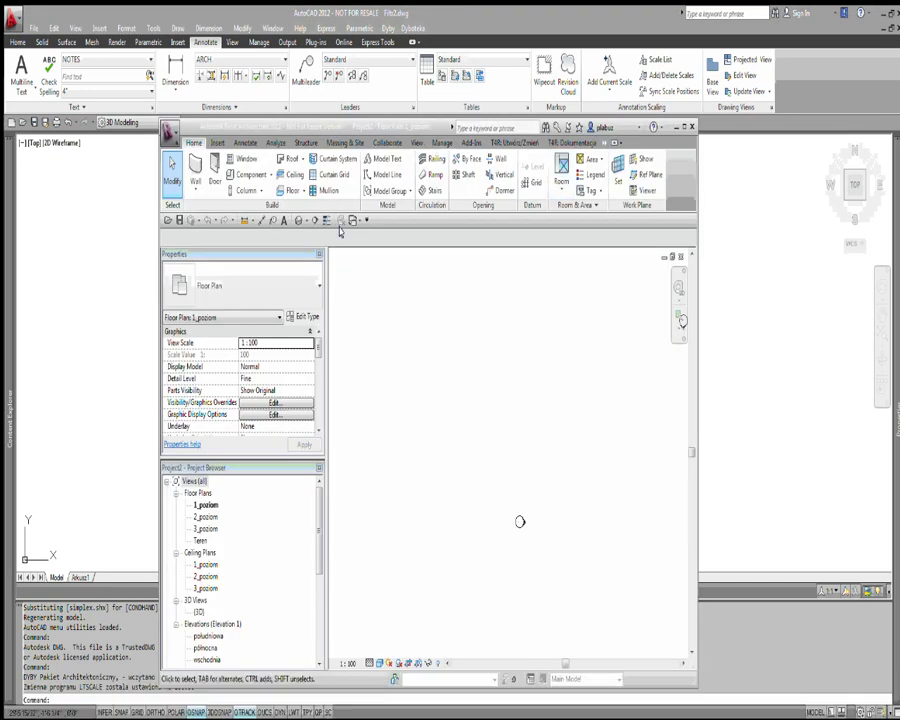
In Revit, select the linked CAD plan and review the Filtr2.dwg entry among linked files.
{"action": "left_click", "coordinate": [352, 221]}
{"action": "left_click", "coordinate": [390, 243]}
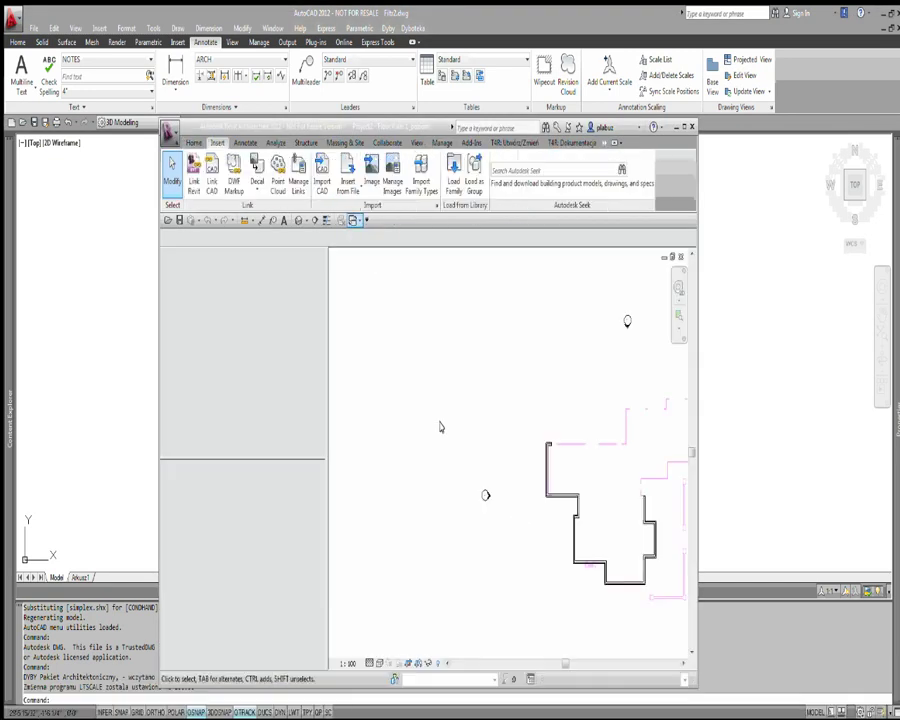
{"action": "left_click", "coordinate": [570, 434]}
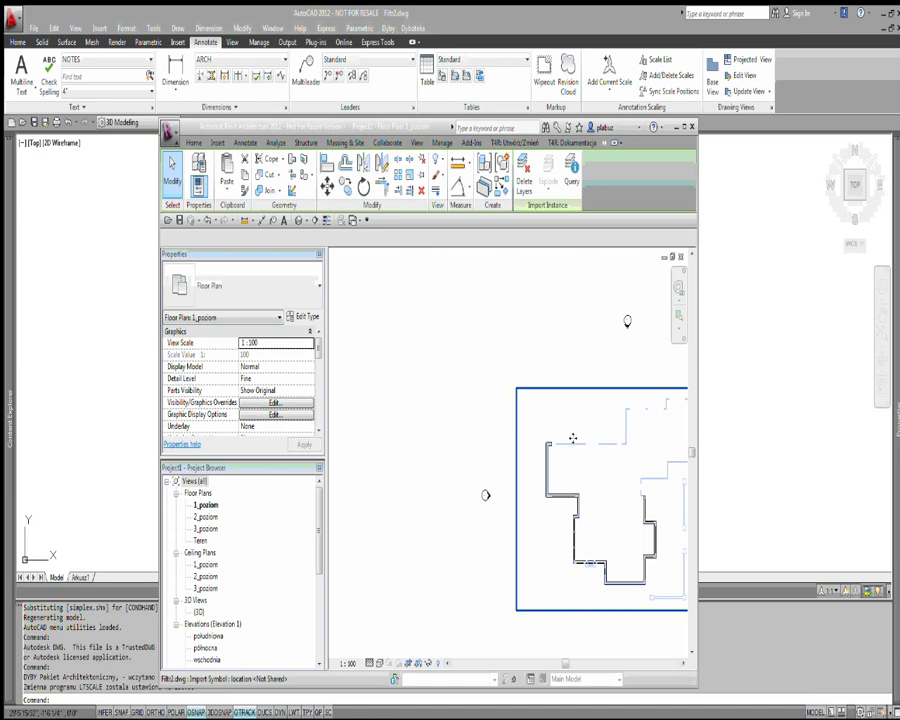
{"action": "middle_click_drag", "start_coordinate": [572, 438], "coordinate": [474, 423]}
{"action": "left_click", "coordinate": [217, 142]}
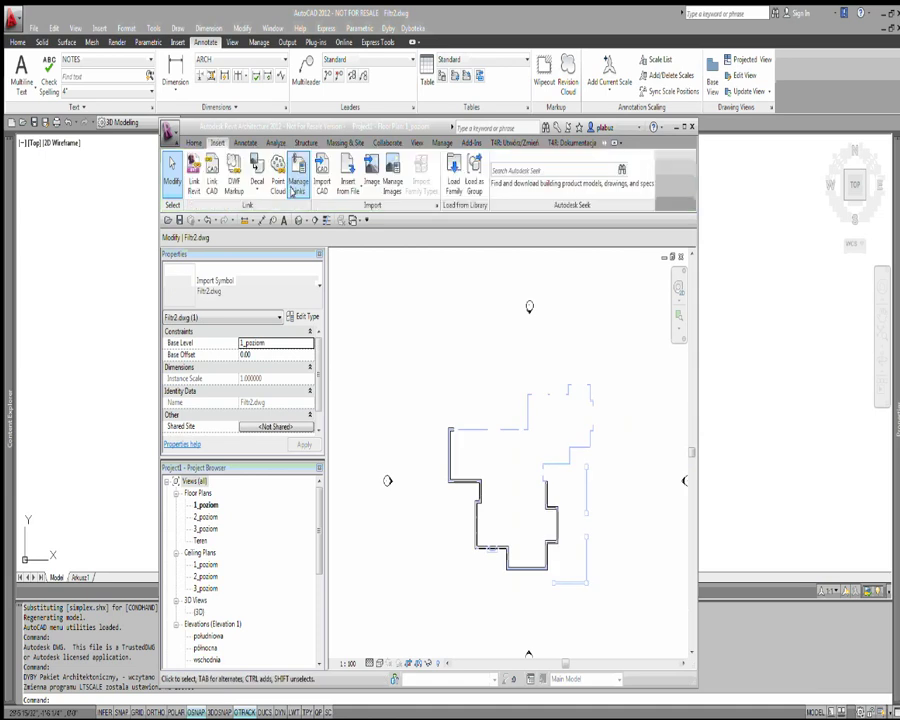
{"action": "left_click", "coordinate": [294, 191]}
{"action": "left_click", "coordinate": [293, 235]}
{"action": "left_click", "coordinate": [296, 286]}
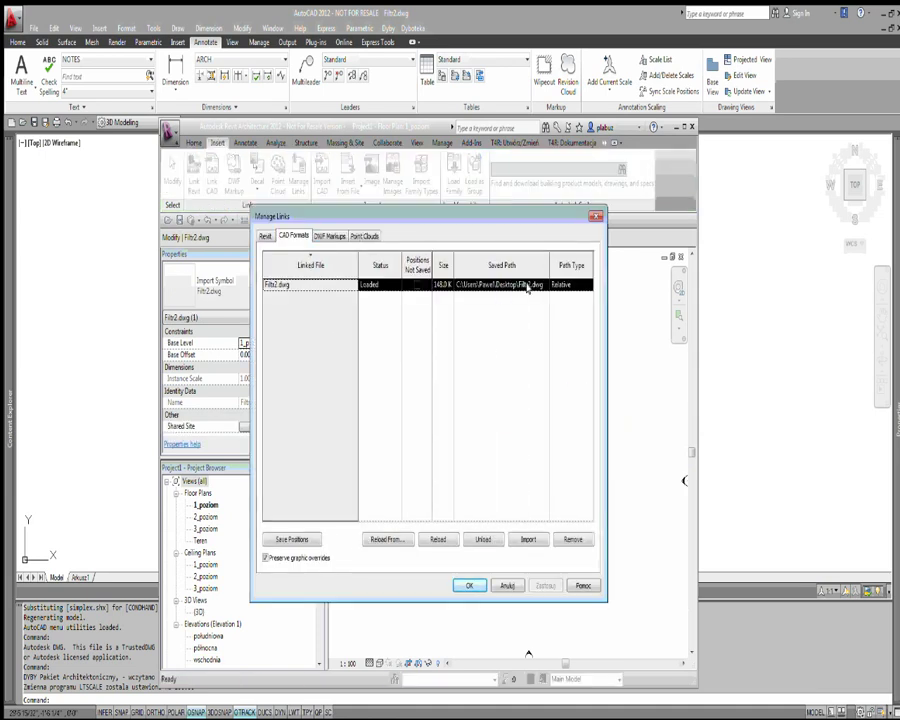
{"action": "left_click", "coordinate": [470, 588]}
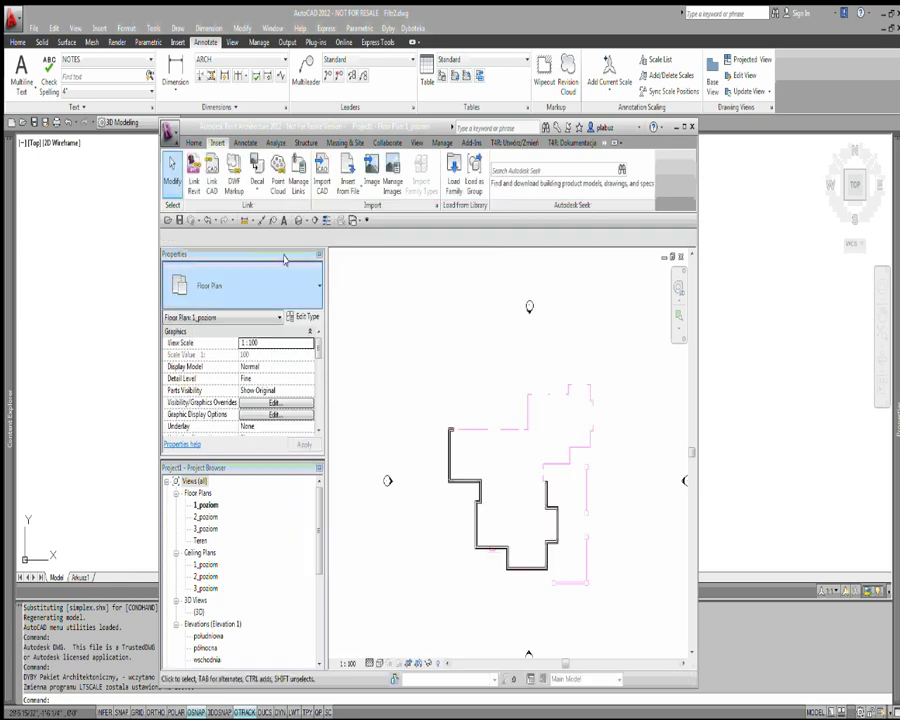
Cancel a new CAD link, switch to Project2's 1_poziom plan, and minimize Revit.
{"action": "left_click", "coordinate": [211, 178]}
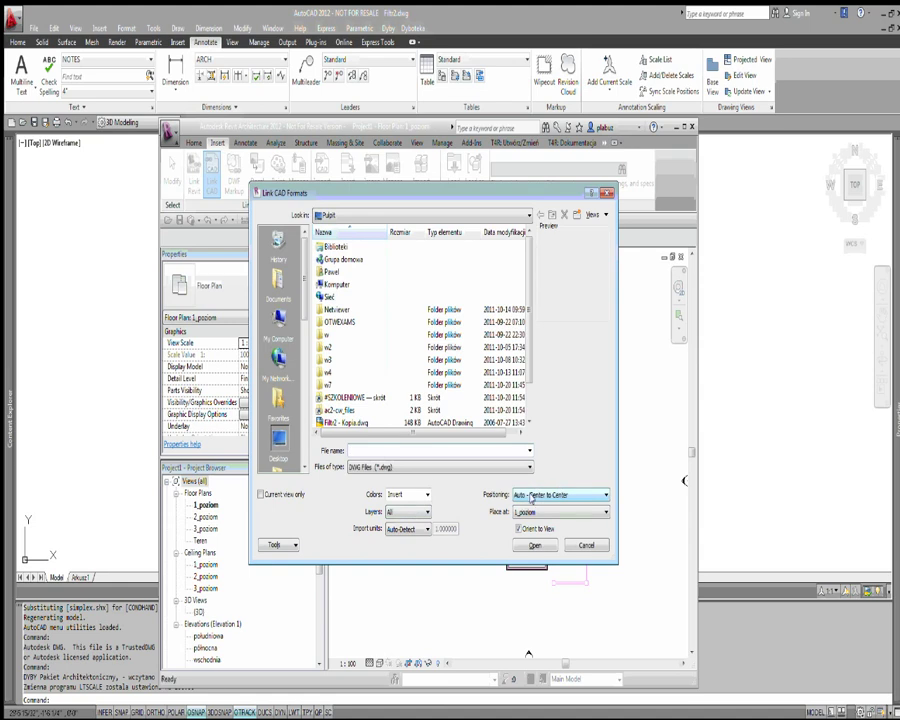
{"action": "left_click", "coordinate": [582, 547]}
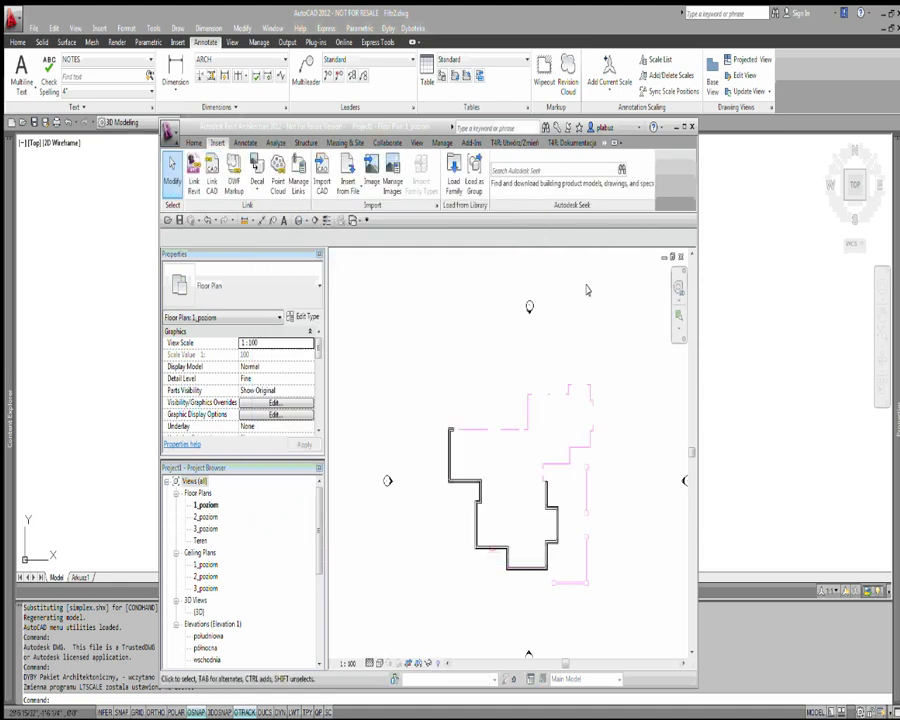
{"action": "left_click", "coordinate": [353, 220]}
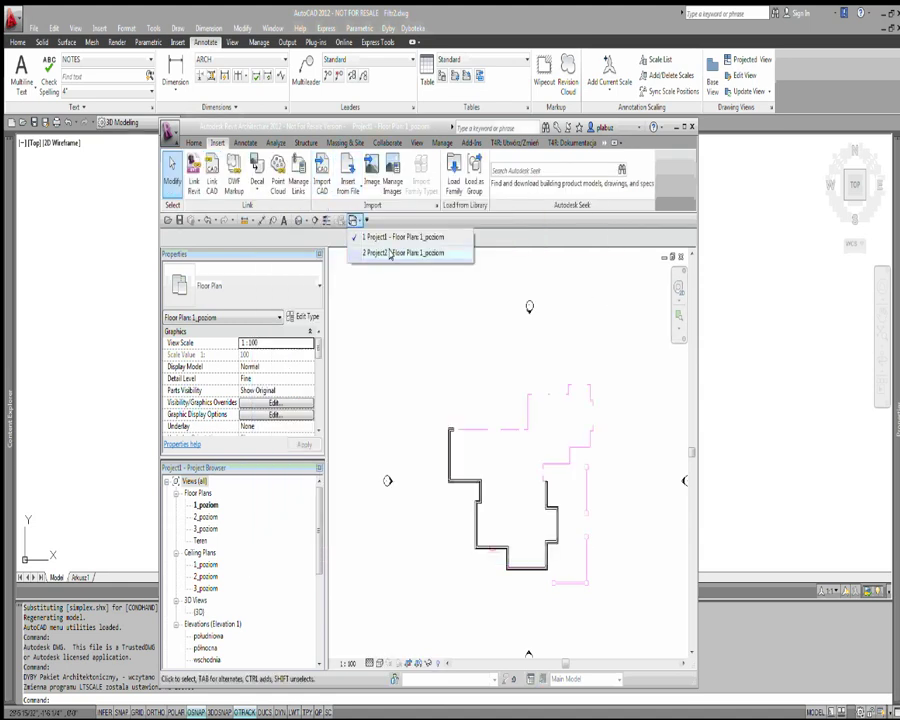
{"action": "left_click", "coordinate": [390, 256]}
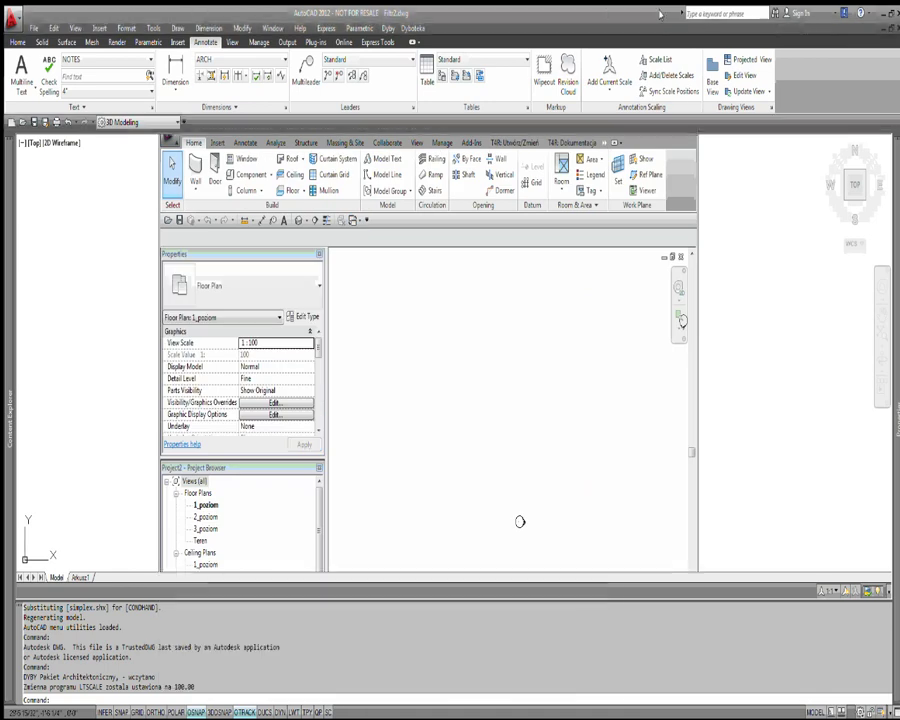
{"action": "left_click", "coordinate": [660, 14]}
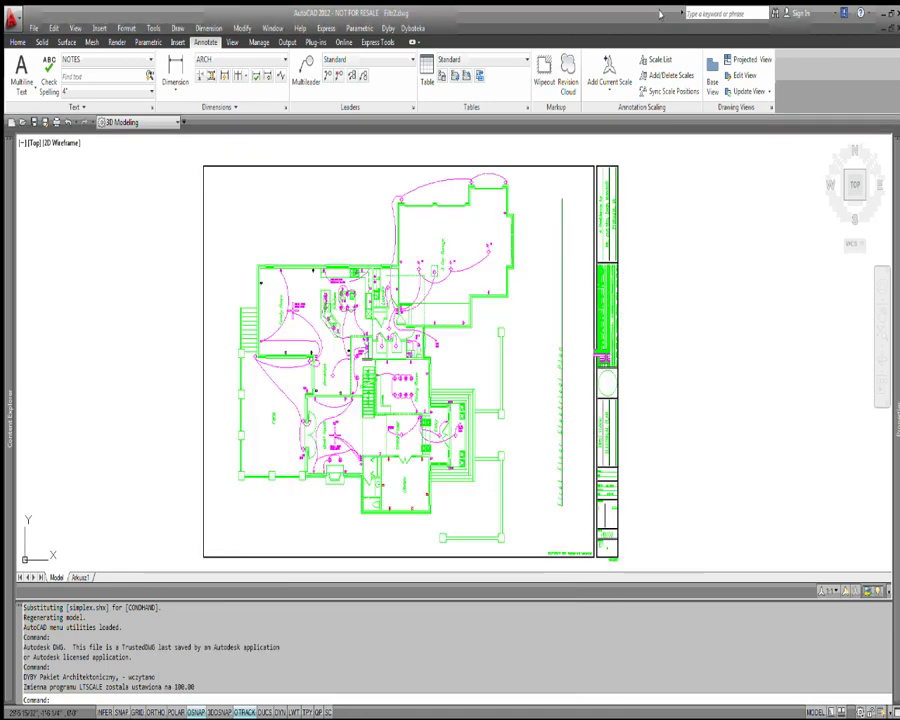
Save the AutoCAD drawing as Filtr2 - k2.dwg.
{"action": "double_click", "coordinate": [660, 14]}
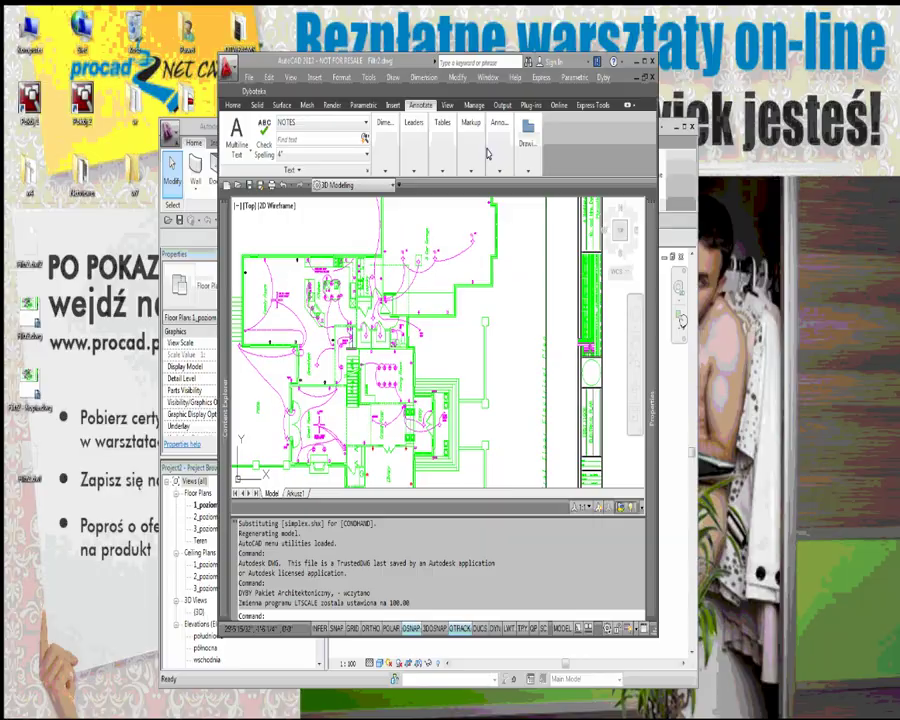
{"action": "double_click", "coordinate": [470, 62]}
{"action": "left_click", "coordinate": [12, 12]}
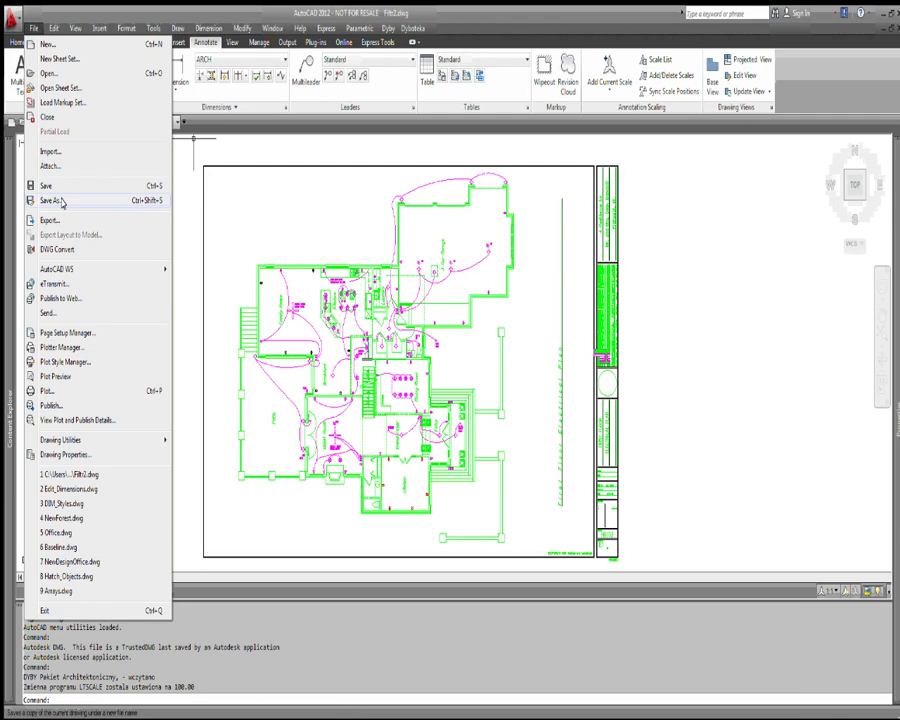
{"action": "key", "text": "Escape"}
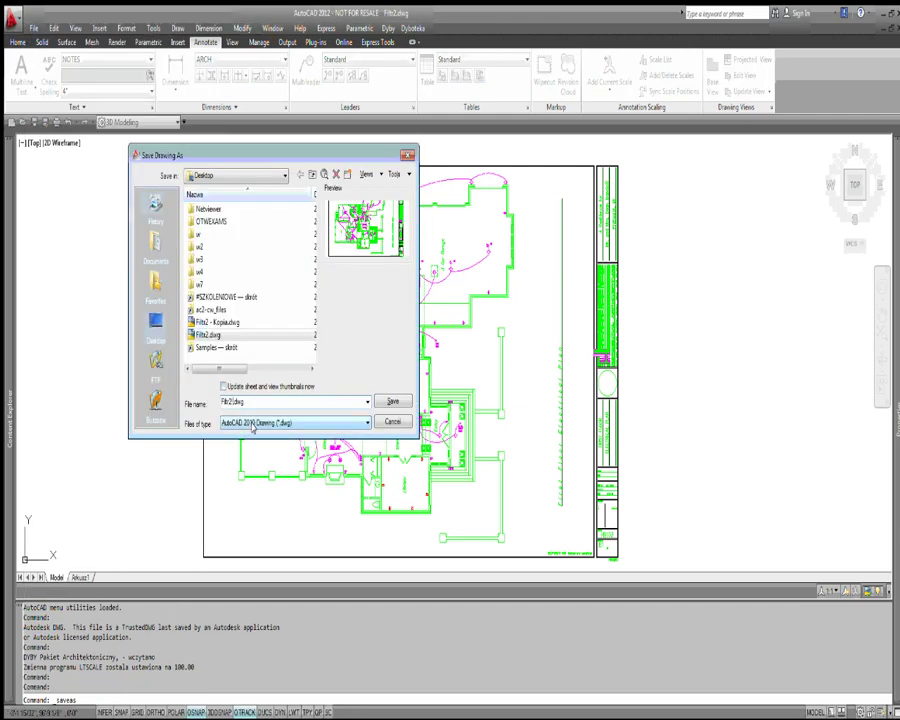
{"action": "key", "text": "Return"}
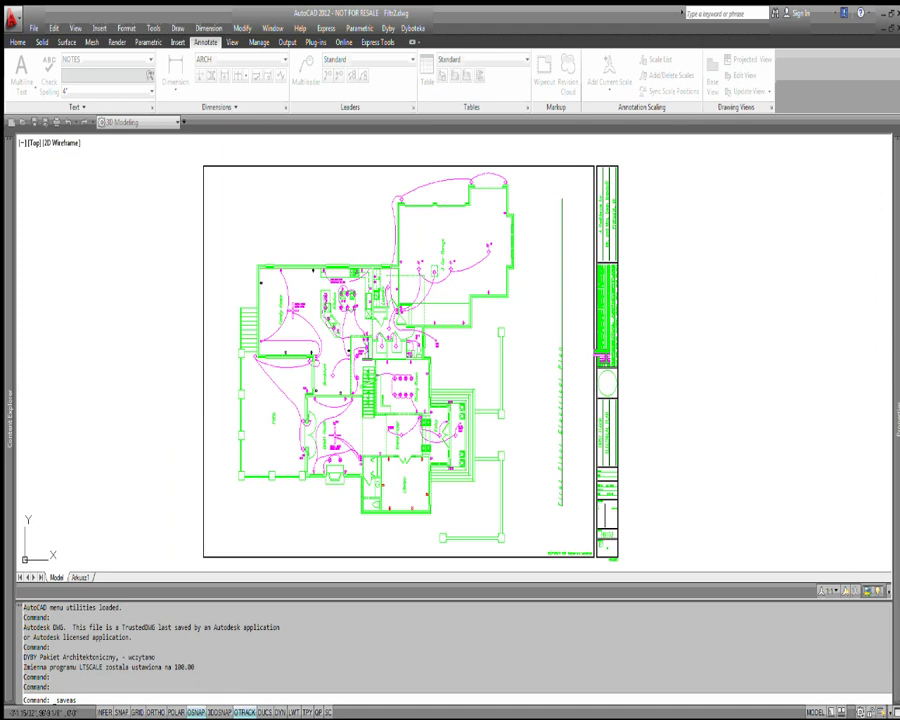
Start a line at 0,0,0 to locate the origin, then cancel it.
{"action": "scroll", "coordinate": [470, 372], "scroll_direction": "down", "scroll_amount": 3}
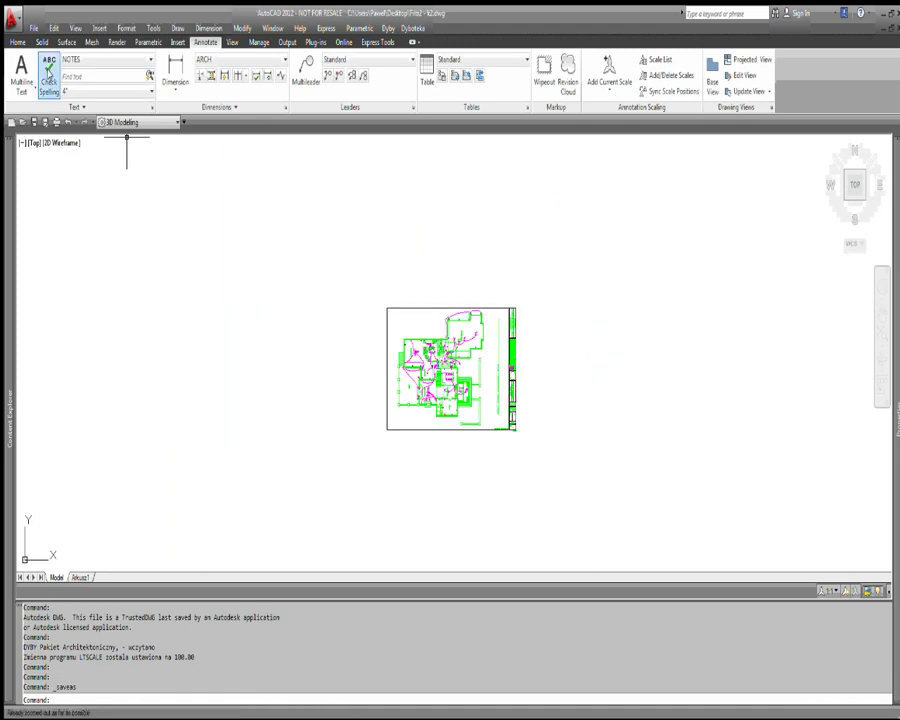
{"action": "left_click", "coordinate": [17, 42]}
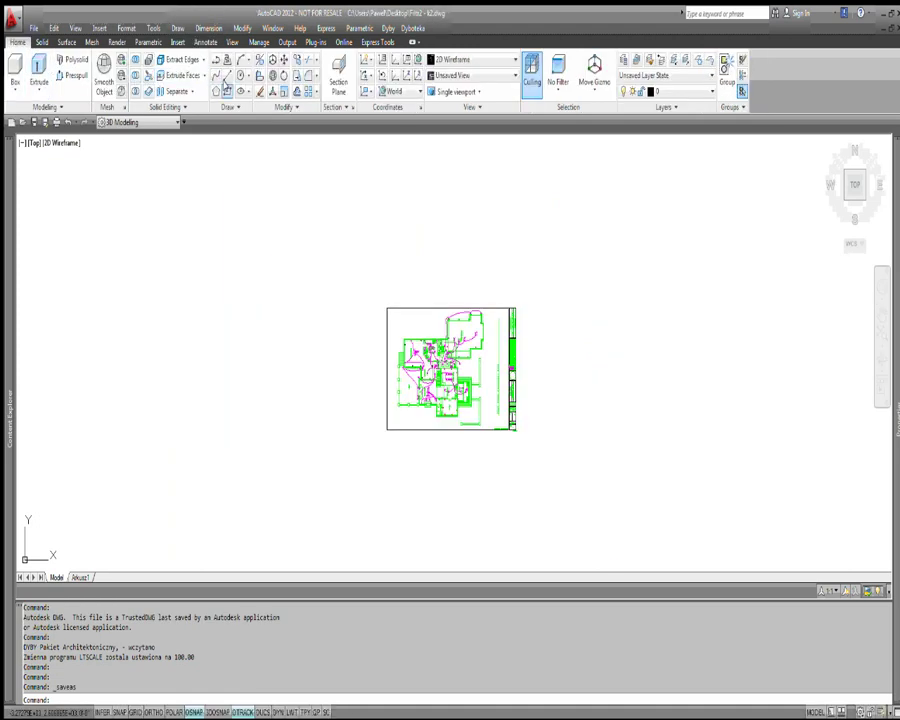
{"action": "left_click", "coordinate": [216, 60]}
{"action": "type", "text": "0,0,0,"}
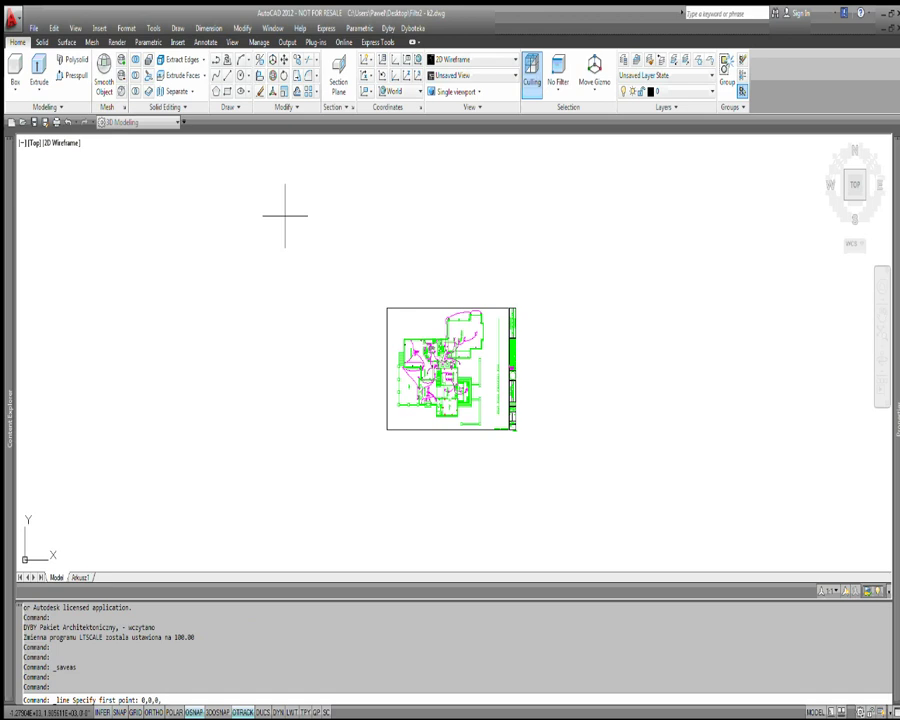
{"action": "key", "text": "Return"}
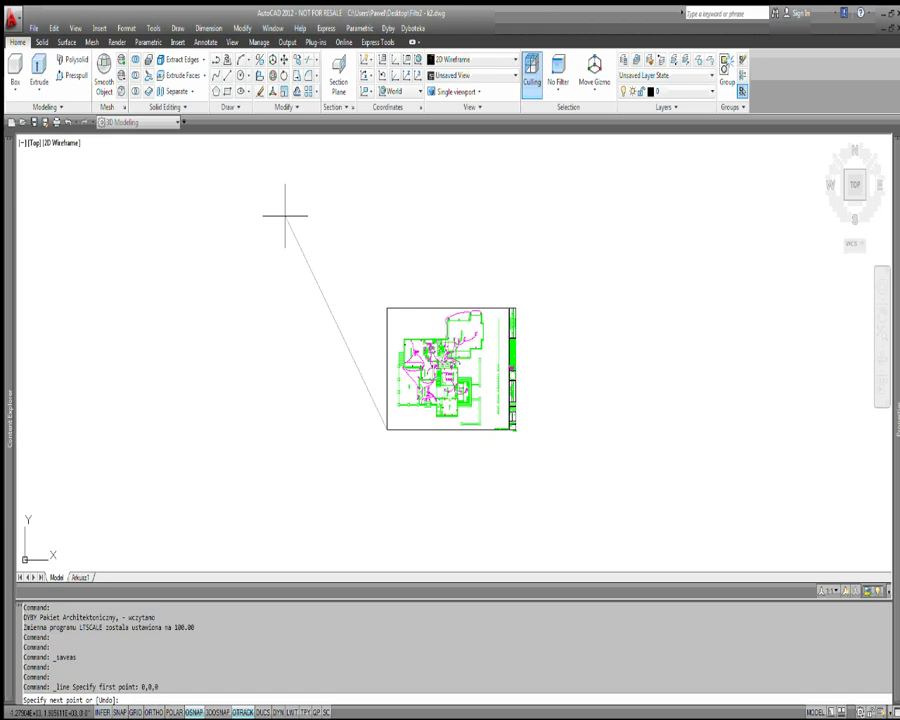
{"action": "scroll", "coordinate": [392, 455], "scroll_direction": "up", "scroll_amount": 5}
{"action": "scroll", "coordinate": [368, 342], "scroll_direction": "up", "scroll_amount": 5}
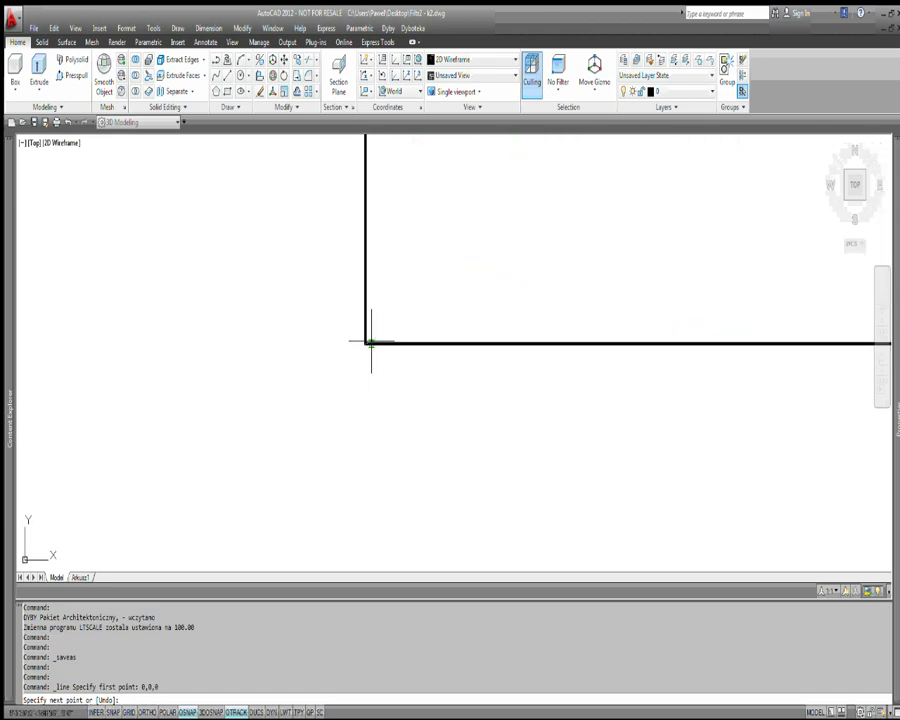
{"action": "key", "text": "Escape"}
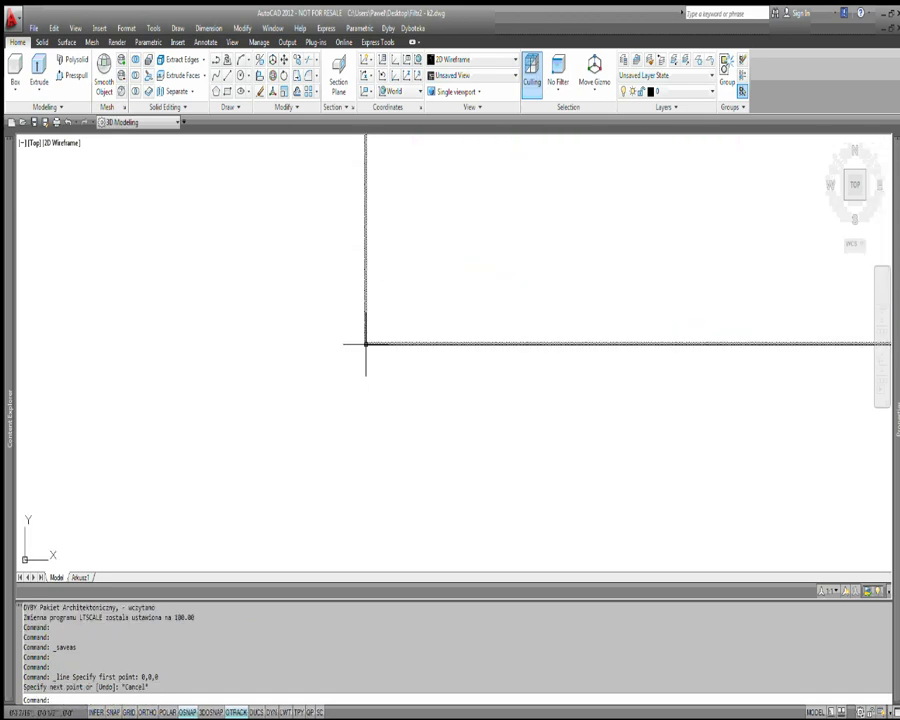
Show the UCS icon at the origin, zoom to extents, and save the drawing.
{"action": "left_click", "coordinate": [76, 28]}
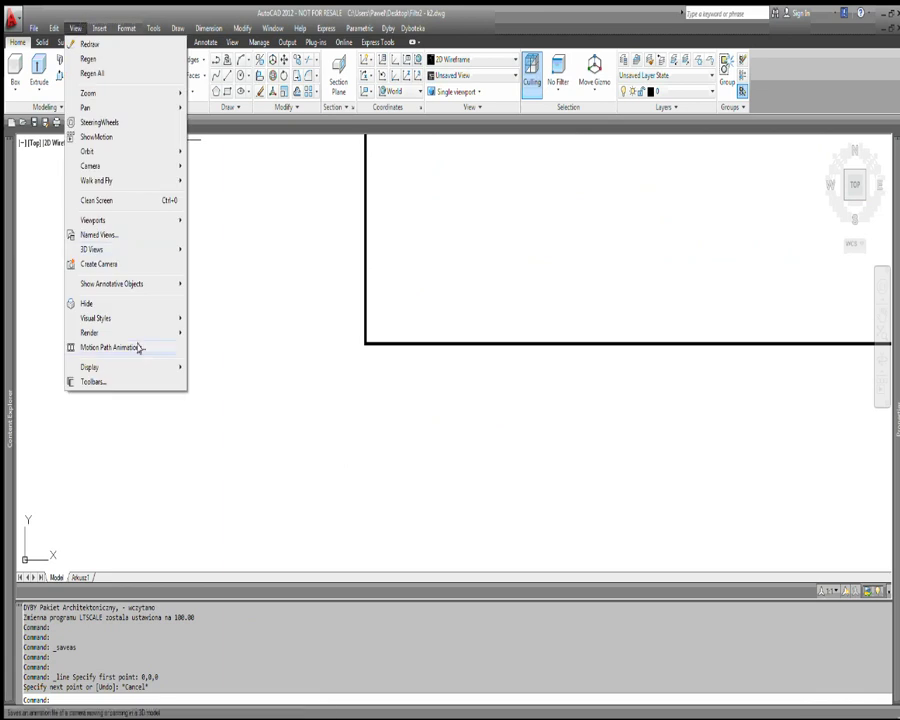
{"action": "mouse_move", "coordinate": [90, 367]}
{"action": "mouse_move", "coordinate": [213, 367]}
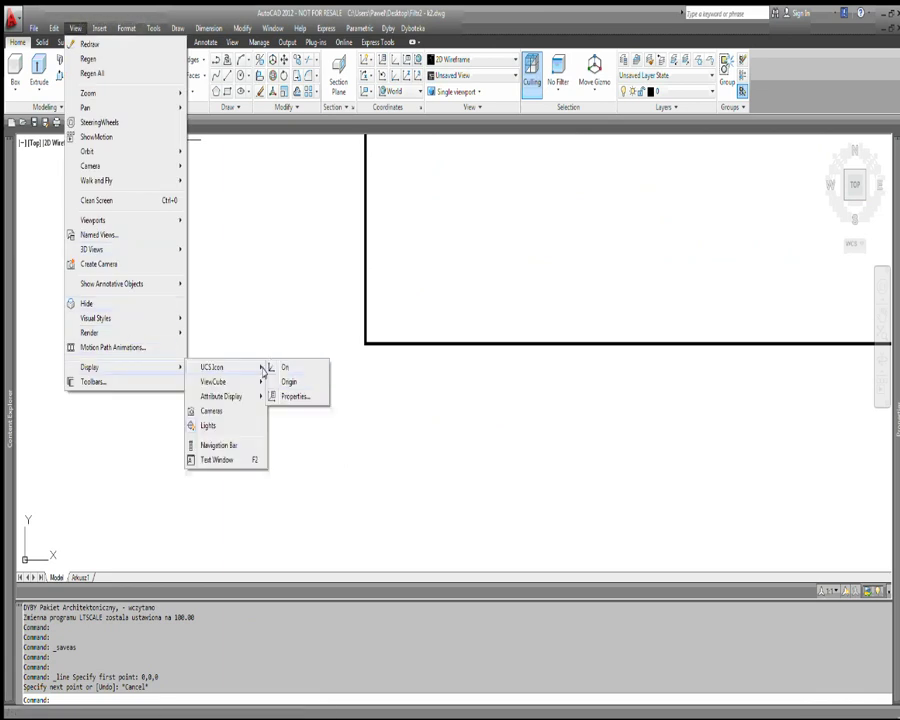
{"action": "left_click", "coordinate": [286, 339]}
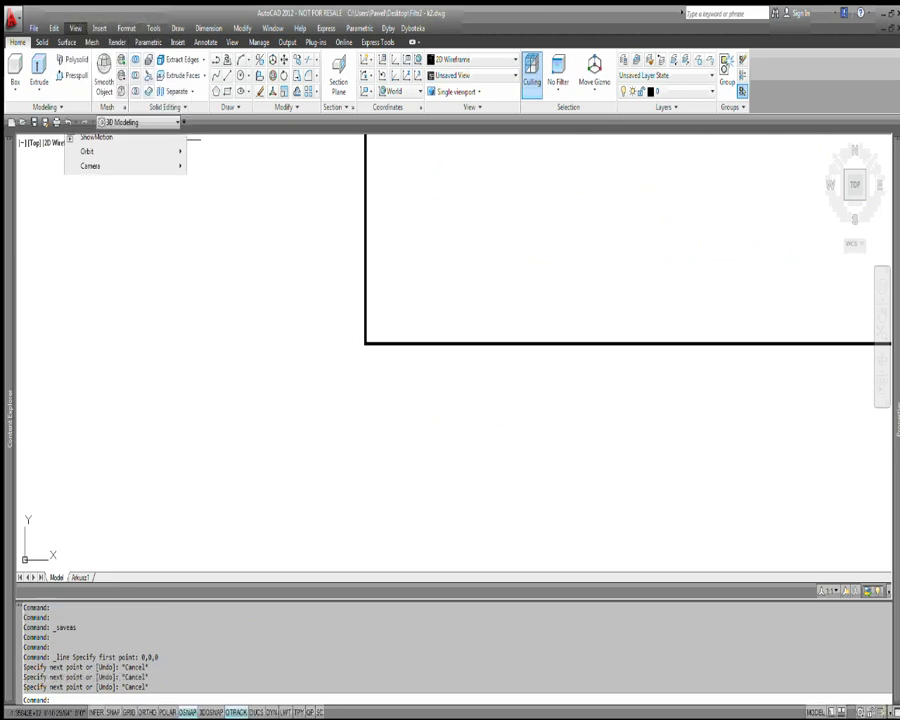
{"action": "left_click", "coordinate": [76, 28]}
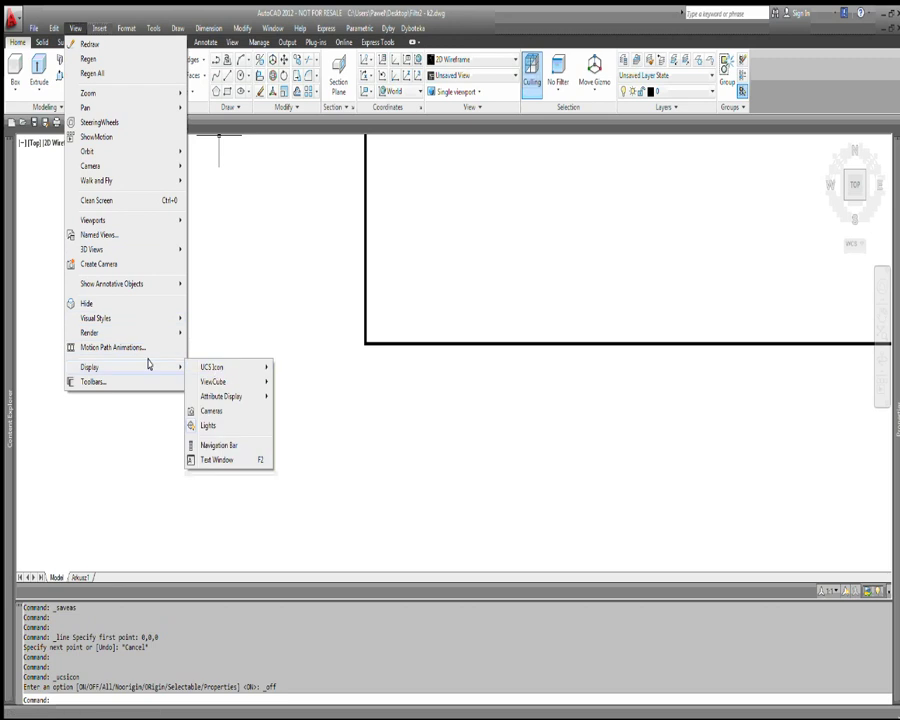
{"action": "mouse_move", "coordinate": [212, 367]}
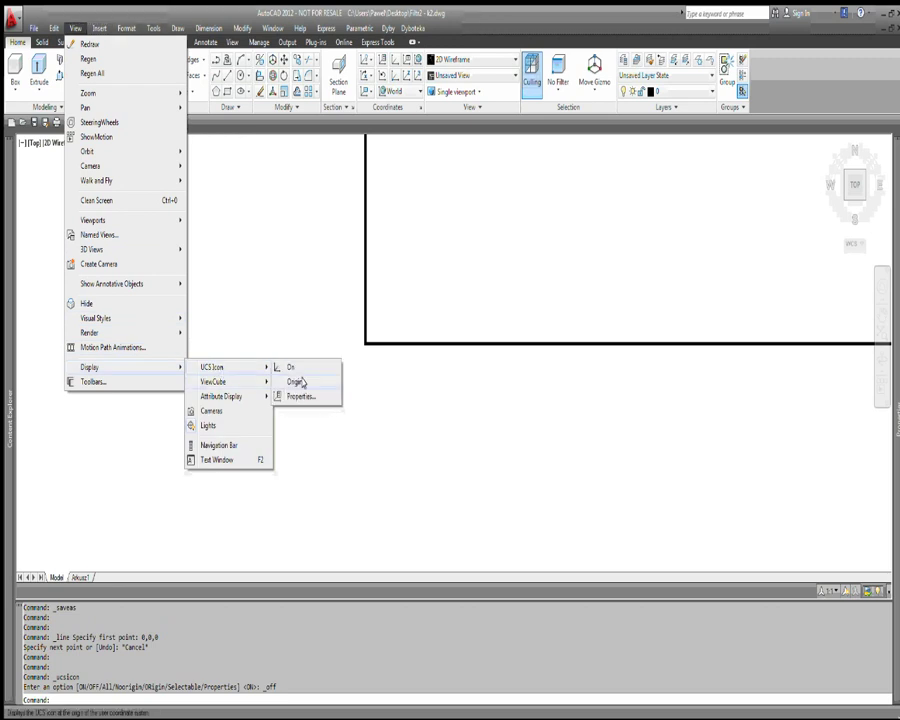
{"action": "left_click", "coordinate": [293, 380]}
{"action": "middle_click", "coordinate": [303, 462]}
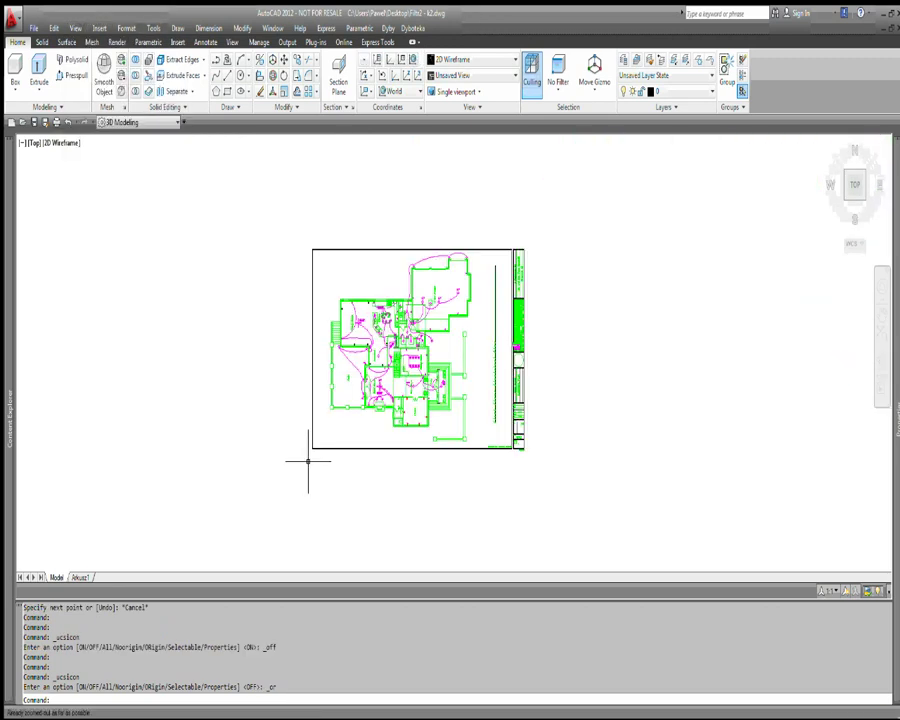
{"action": "middle_click_drag", "start_coordinate": [263, 202], "coordinate": [211, 137]}
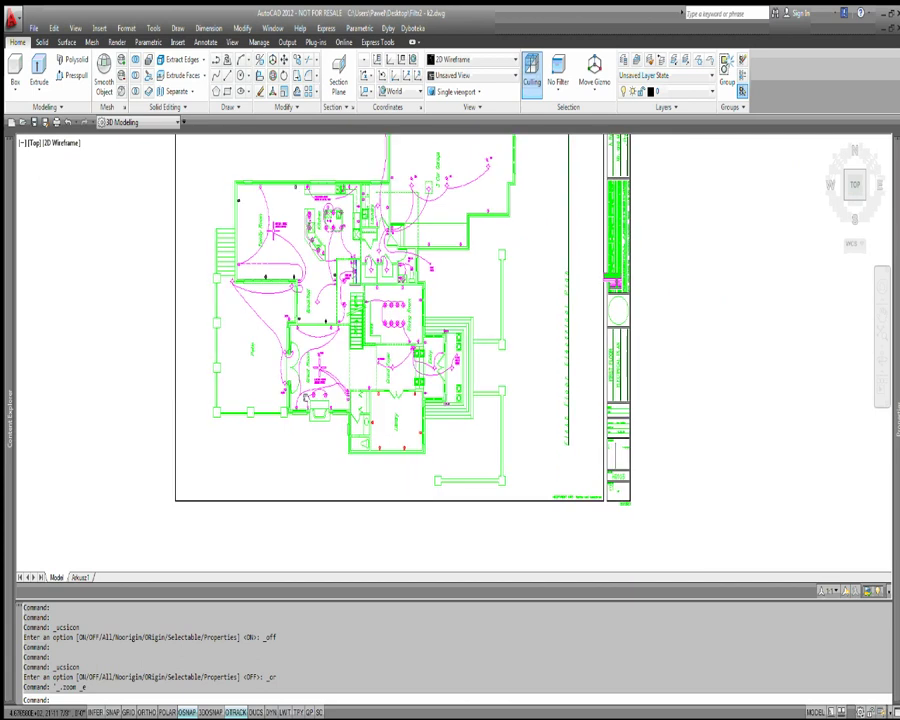
{"action": "left_click", "coordinate": [75, 28]}
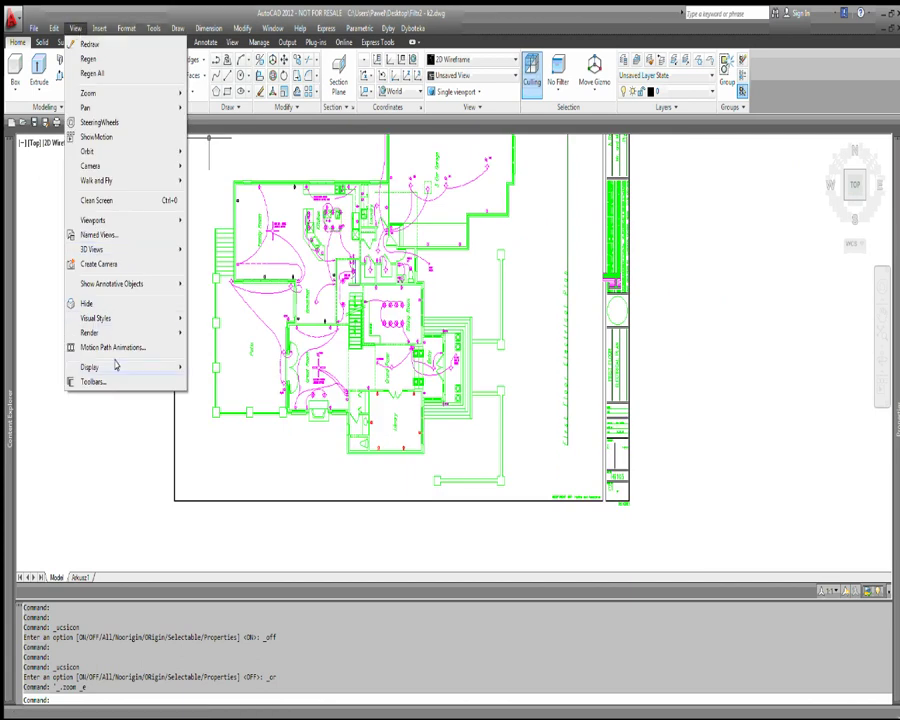
{"action": "left_click", "coordinate": [290, 365]}
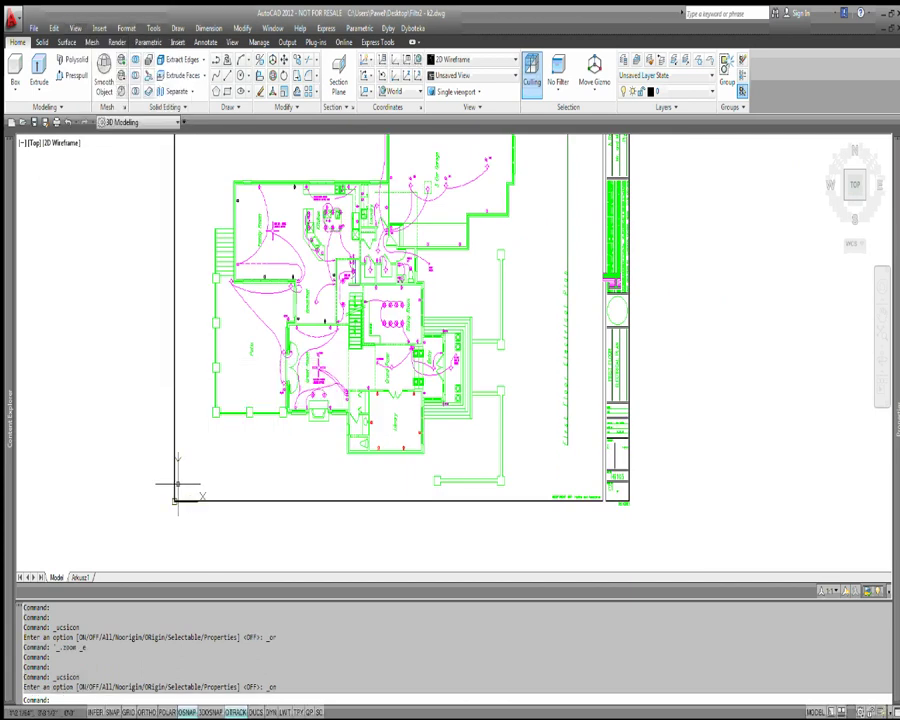
{"action": "scroll", "coordinate": [175, 485], "scroll_direction": "down", "scroll_amount": 2}
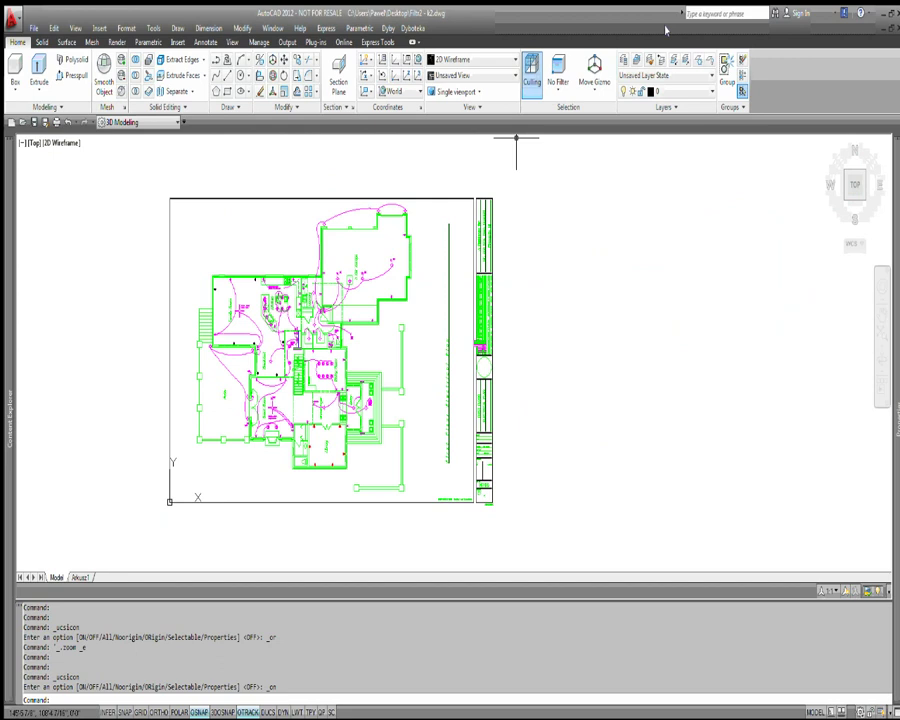
{"action": "key", "text": "ctrl+s"}
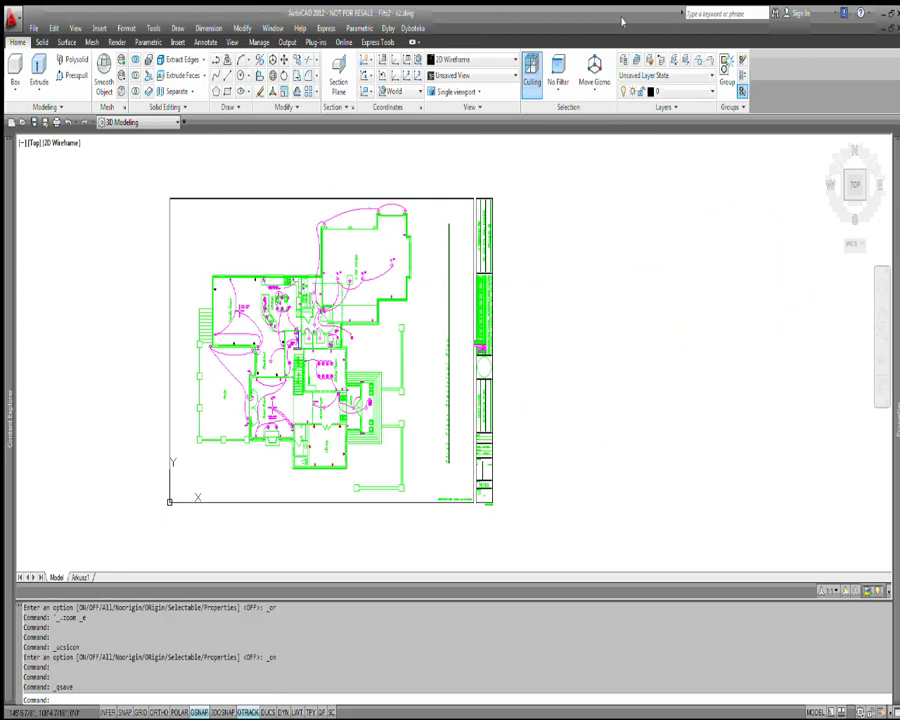
{"action": "left_click", "coordinate": [170, 688]}
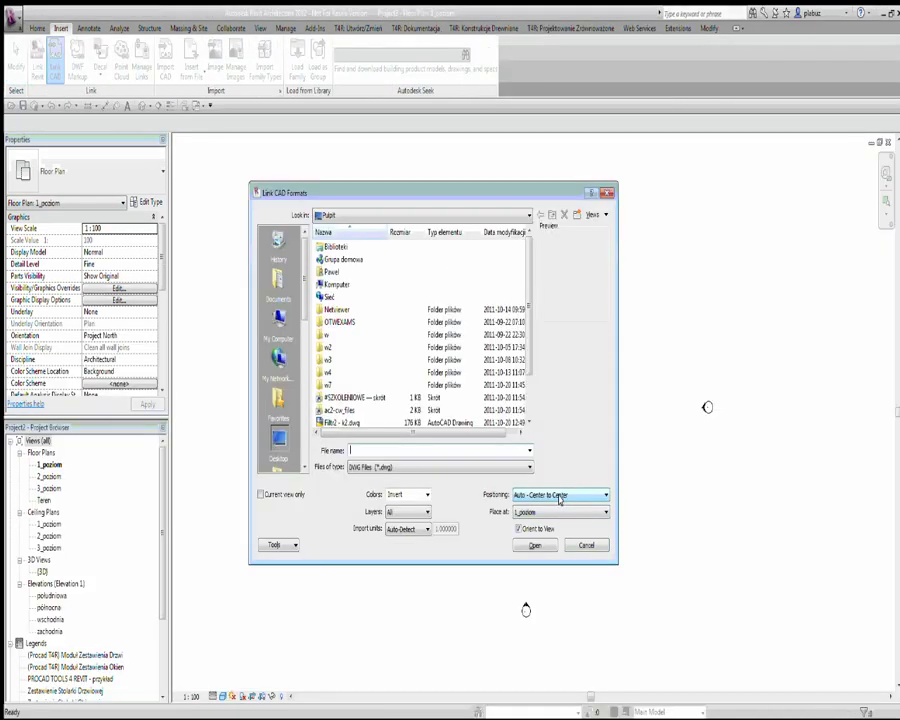
Set link options: Auto - Origin to Origin, inverted colors, all layers, auto-detected units.
{"action": "left_click", "coordinate": [559, 496]}
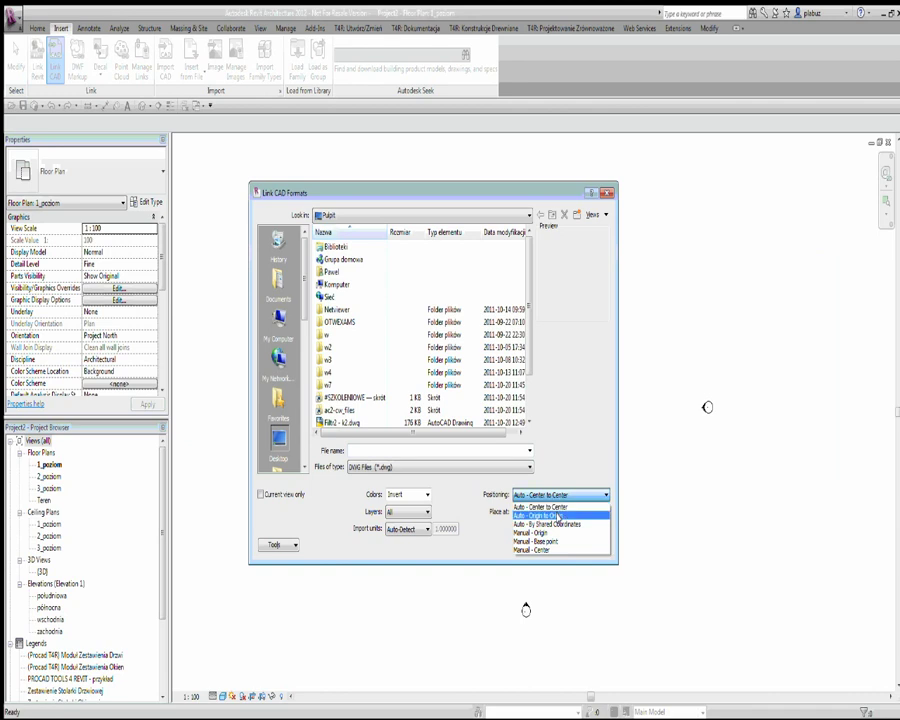
{"action": "left_click", "coordinate": [558, 516]}
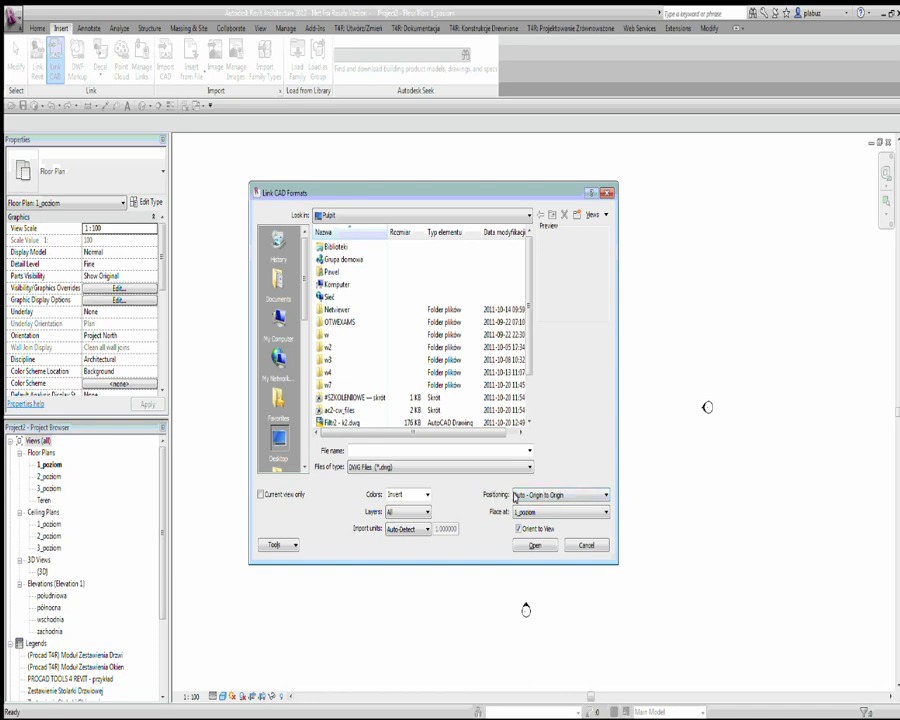
{"action": "left_click", "coordinate": [534, 496]}
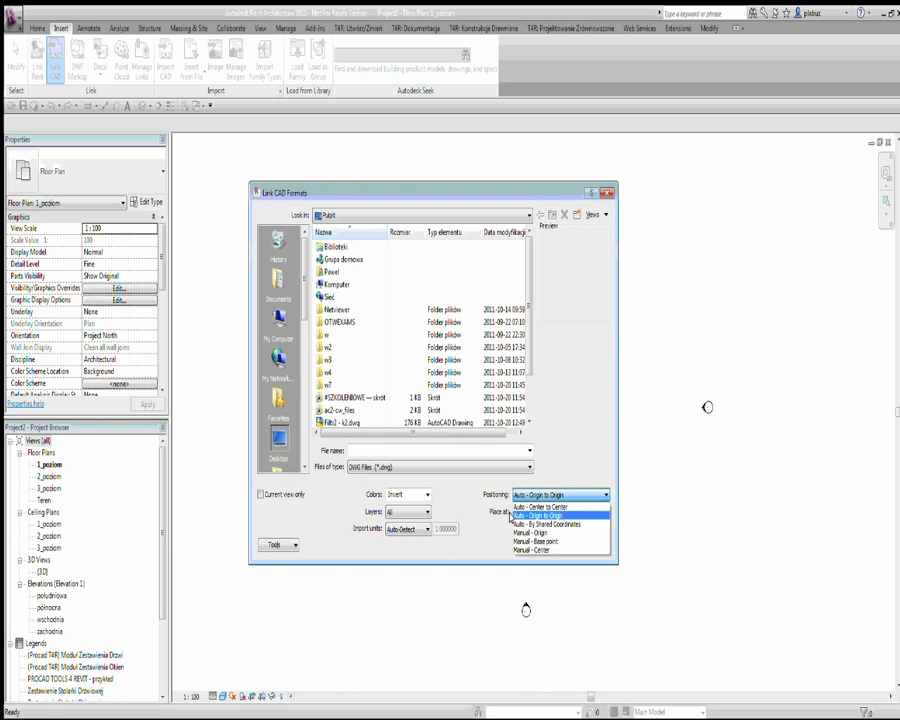
{"action": "left_click", "coordinate": [512, 516]}
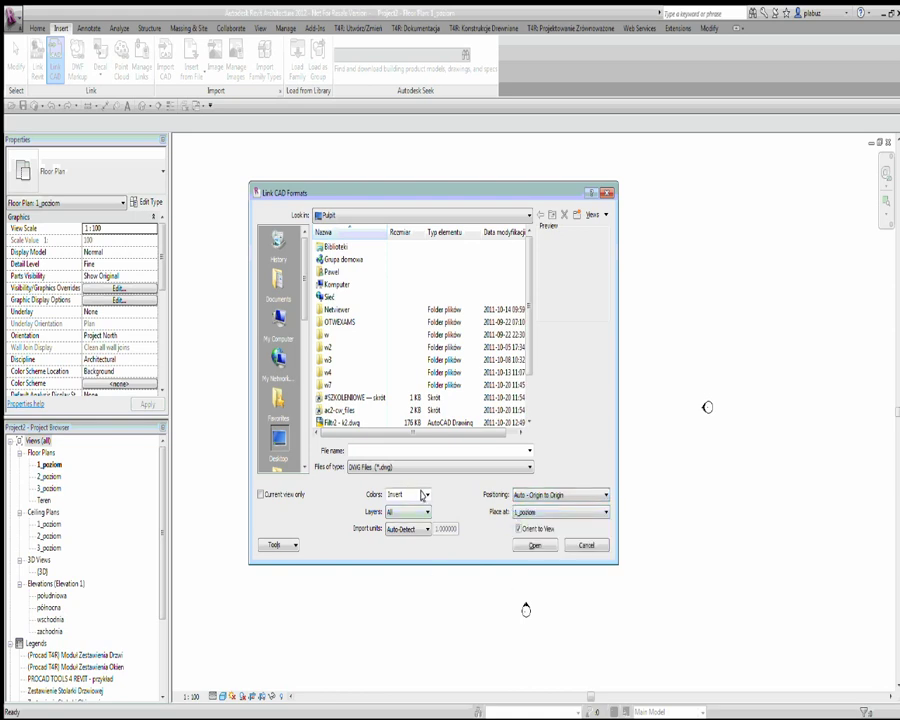
{"action": "left_click", "coordinate": [425, 495]}
{"action": "left_click", "coordinate": [426, 495]}
{"action": "left_click", "coordinate": [426, 509]}
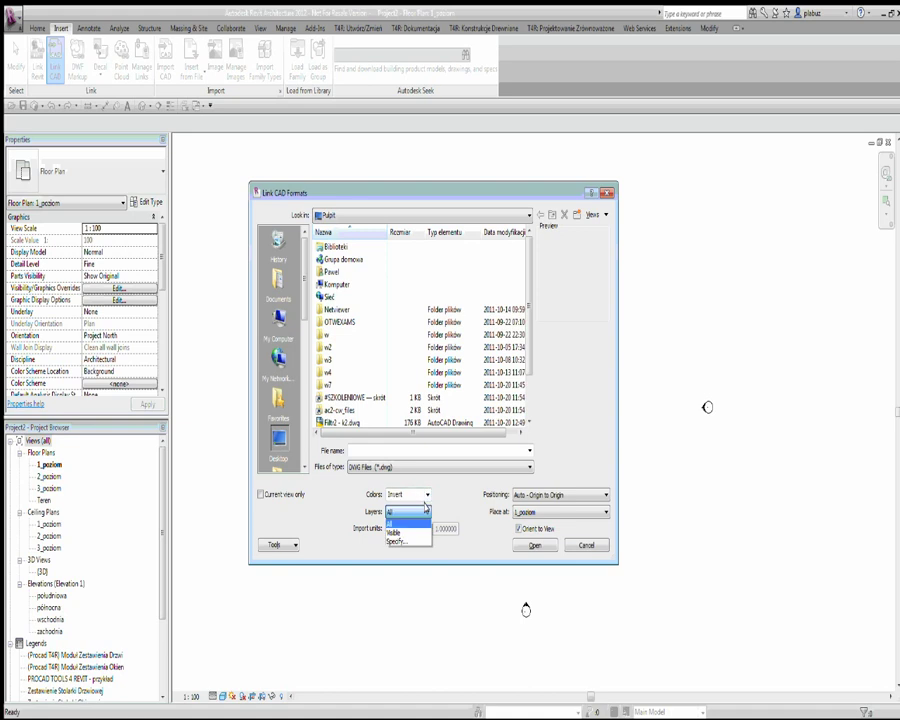
{"action": "left_click", "coordinate": [426, 509]}
{"action": "left_click", "coordinate": [424, 510]}
{"action": "left_click", "coordinate": [396, 527]}
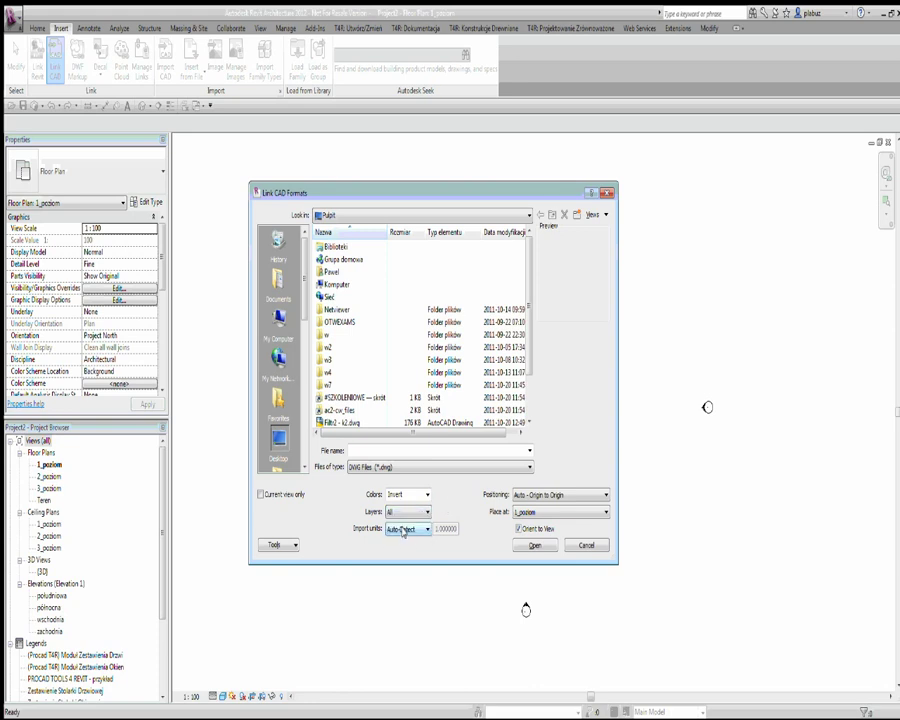
{"action": "left_click", "coordinate": [400, 530]}
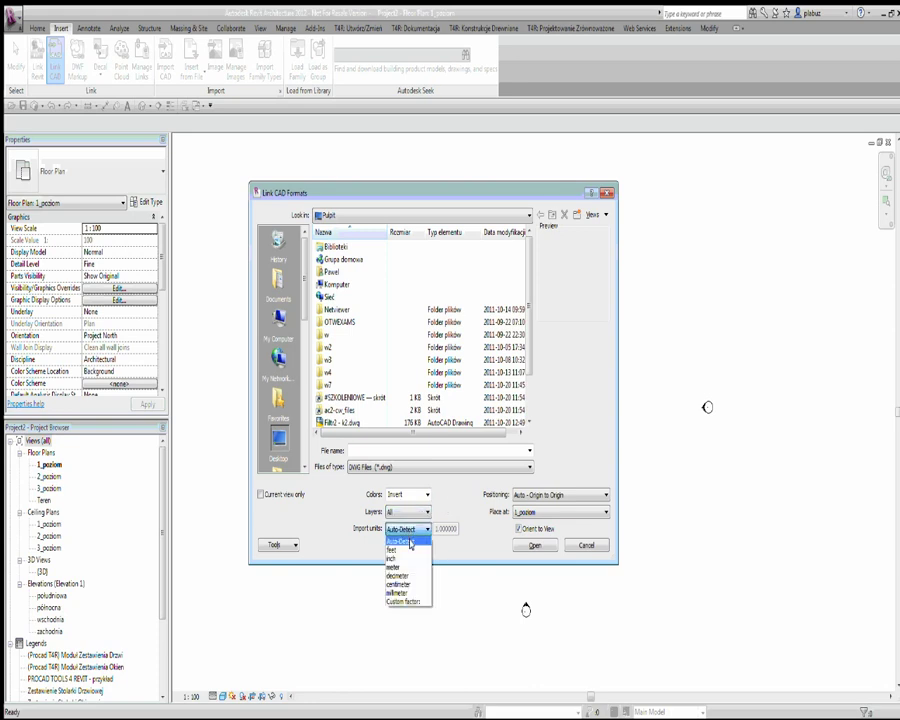
{"action": "left_click", "coordinate": [410, 542]}
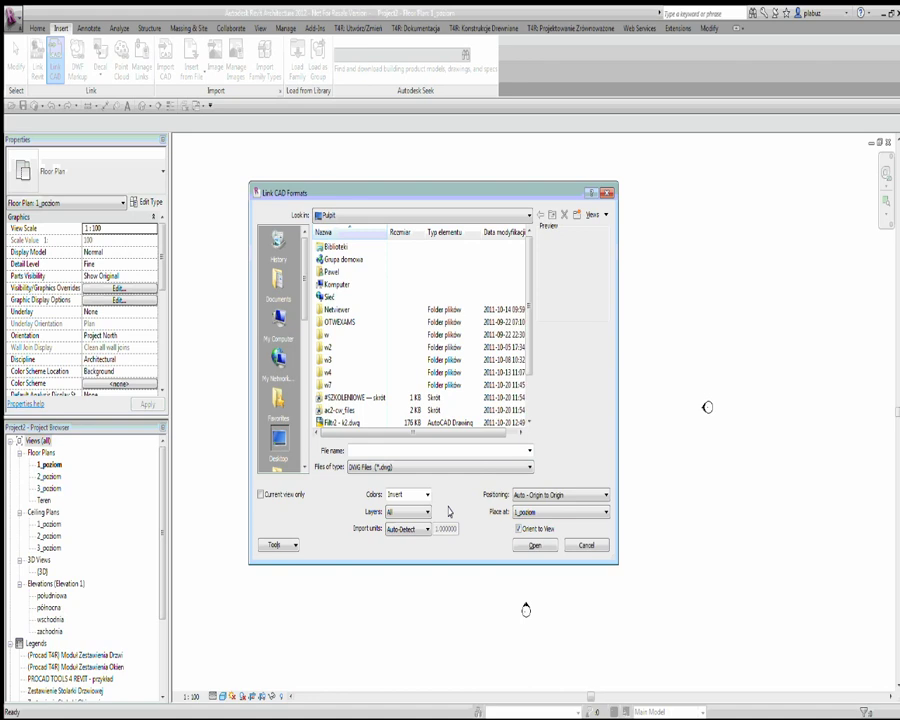
{"action": "left_click", "coordinate": [395, 530]}
{"action": "left_click", "coordinate": [395, 532]}
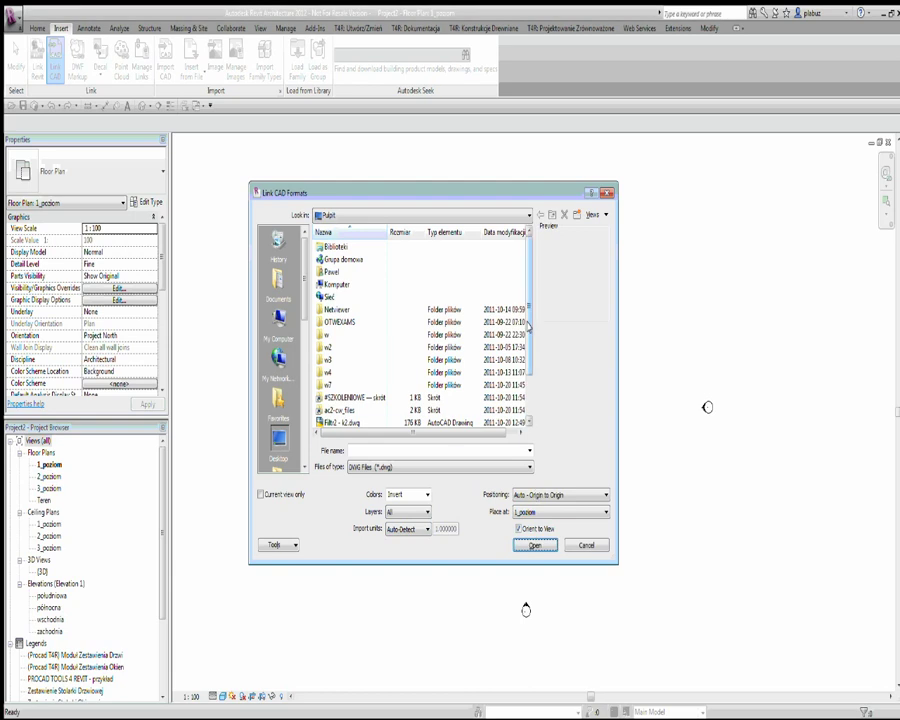
Link Filtr2 - Kopia.dwg placed at level 1_poziom.
{"action": "scroll", "coordinate": [319, 397], "scroll_direction": "down", "scroll_amount": 2}
{"action": "left_click", "coordinate": [319, 397]}
{"action": "left_click", "coordinate": [322, 385]}
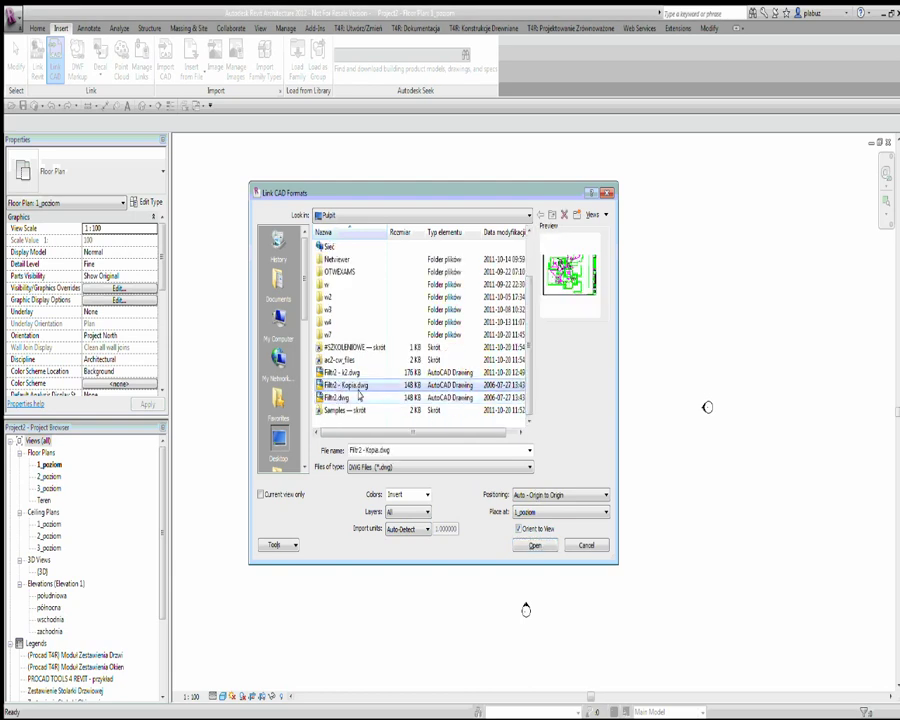
{"action": "left_click", "coordinate": [531, 508]}
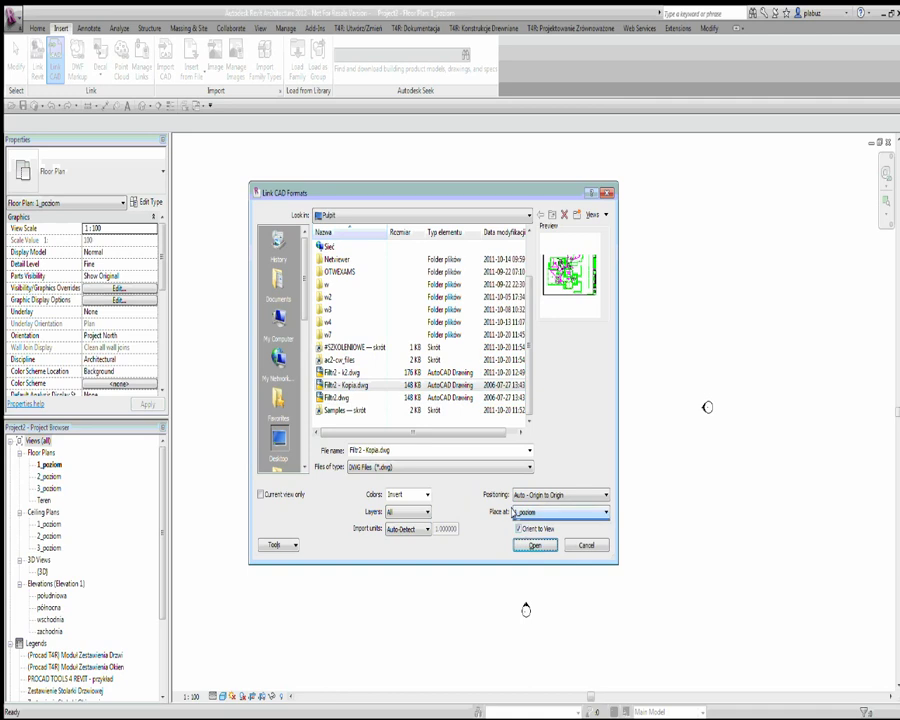
{"action": "left_click", "coordinate": [518, 524]}
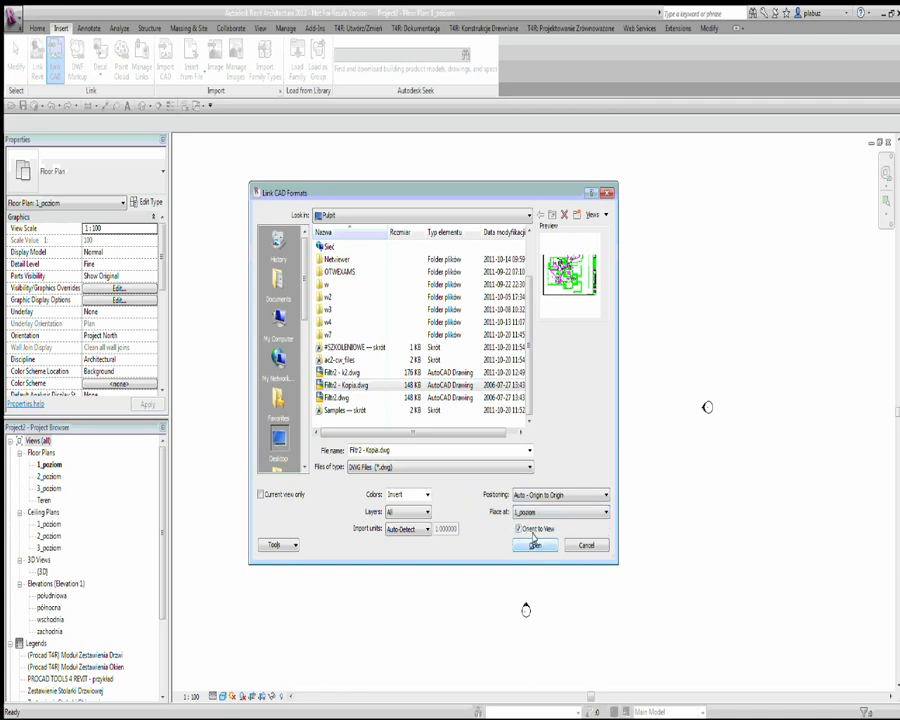
{"action": "left_click", "coordinate": [535, 544]}
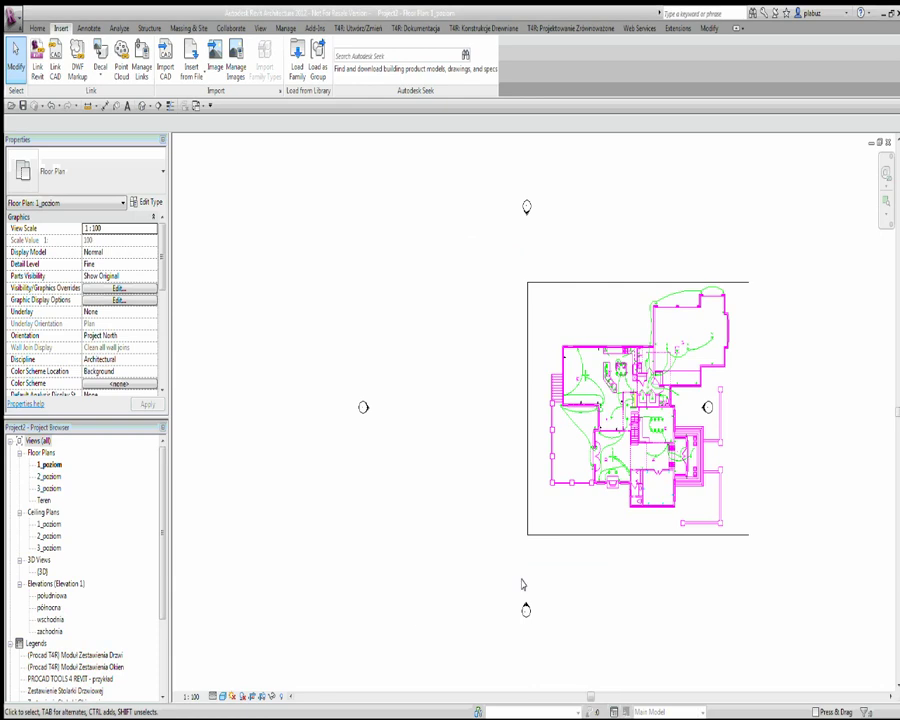
Reveal hidden elements and select the Project Base Point under the linked plan.
{"action": "left_click", "coordinate": [281, 696]}
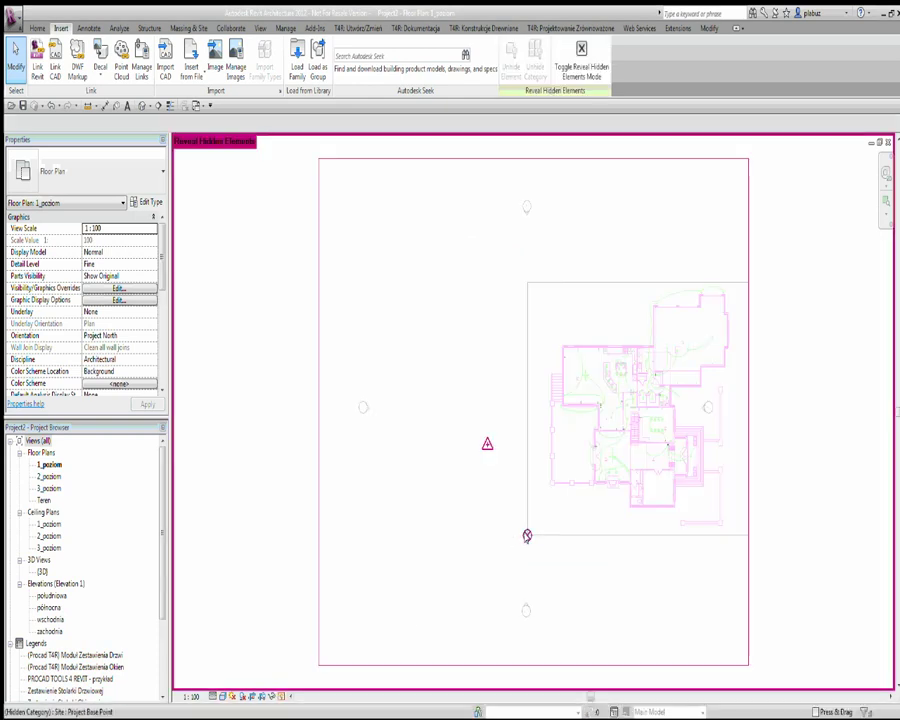
{"action": "scroll", "coordinate": [527, 535], "scroll_direction": "up", "scroll_amount": 2}
{"action": "scroll", "coordinate": [515, 525], "scroll_direction": "up", "scroll_amount": 2}
{"action": "scroll", "coordinate": [506, 519], "scroll_direction": "up", "scroll_amount": 2}
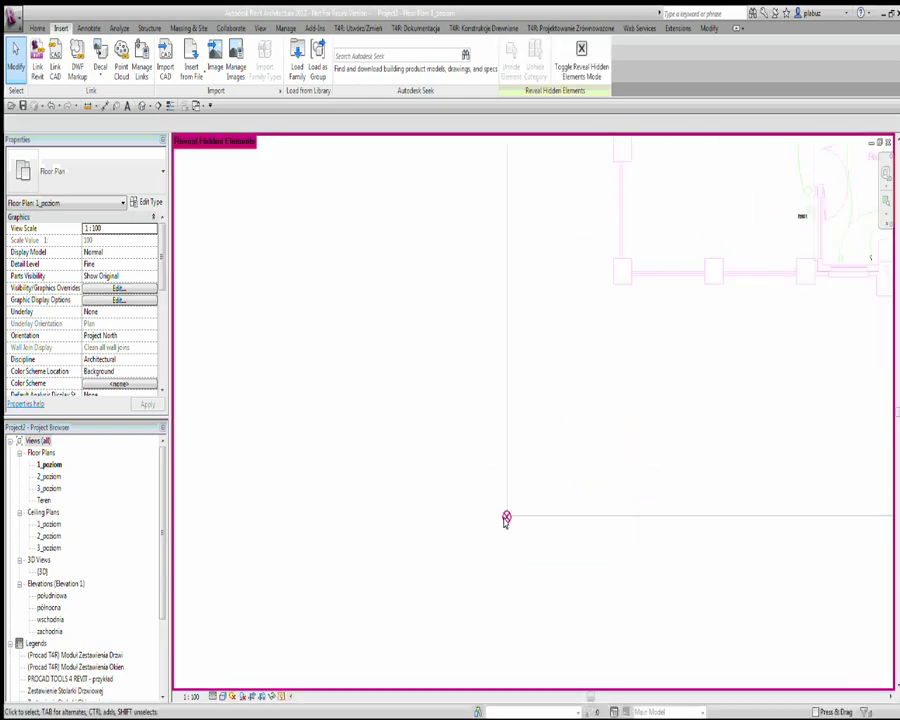
{"action": "left_click", "coordinate": [506, 518]}
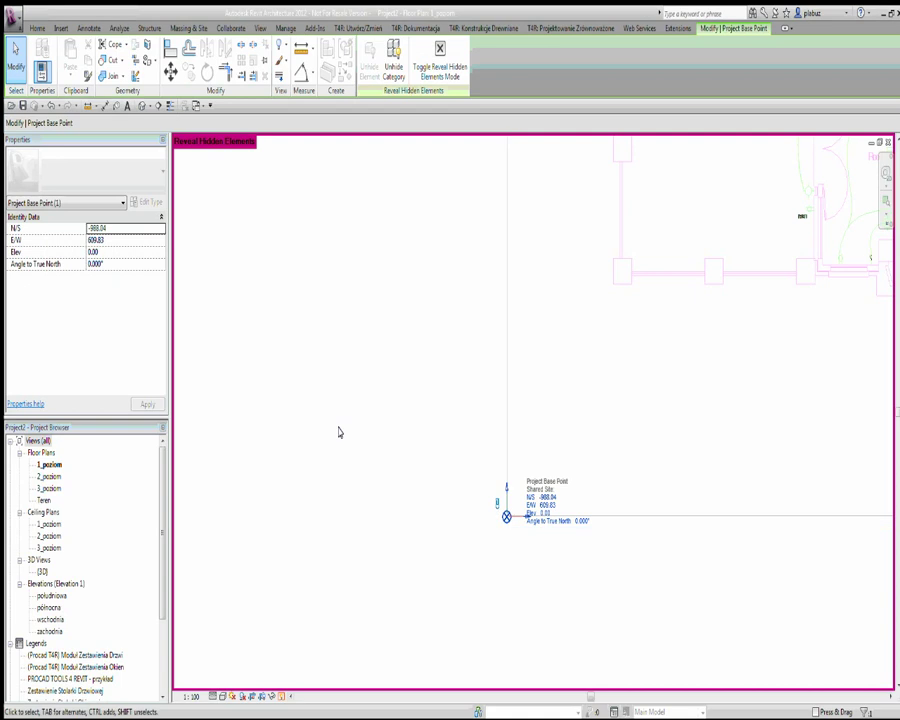
{"action": "scroll", "coordinate": [340, 431], "scroll_direction": "down", "scroll_amount": 2}
{"action": "scroll", "coordinate": [340, 431], "scroll_direction": "down", "scroll_amount": 1}
{"action": "scroll", "coordinate": [395, 460], "scroll_direction": "down", "scroll_amount": 1}
{"action": "scroll", "coordinate": [418, 362], "scroll_direction": "down", "scroll_amount": 1}
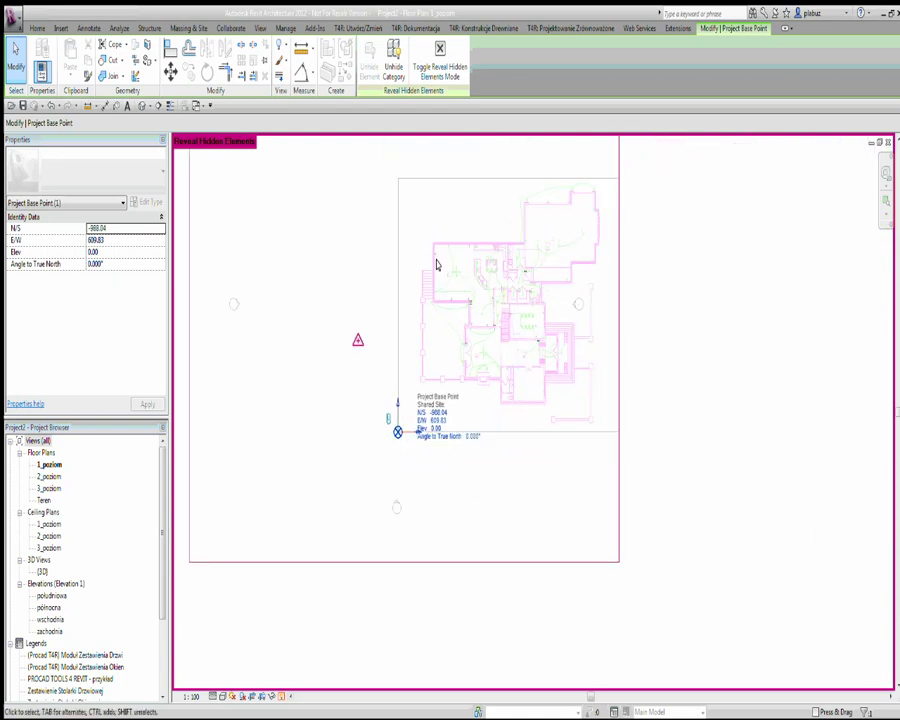
{"action": "scroll", "coordinate": [436, 265], "scroll_direction": "up", "scroll_amount": 2}
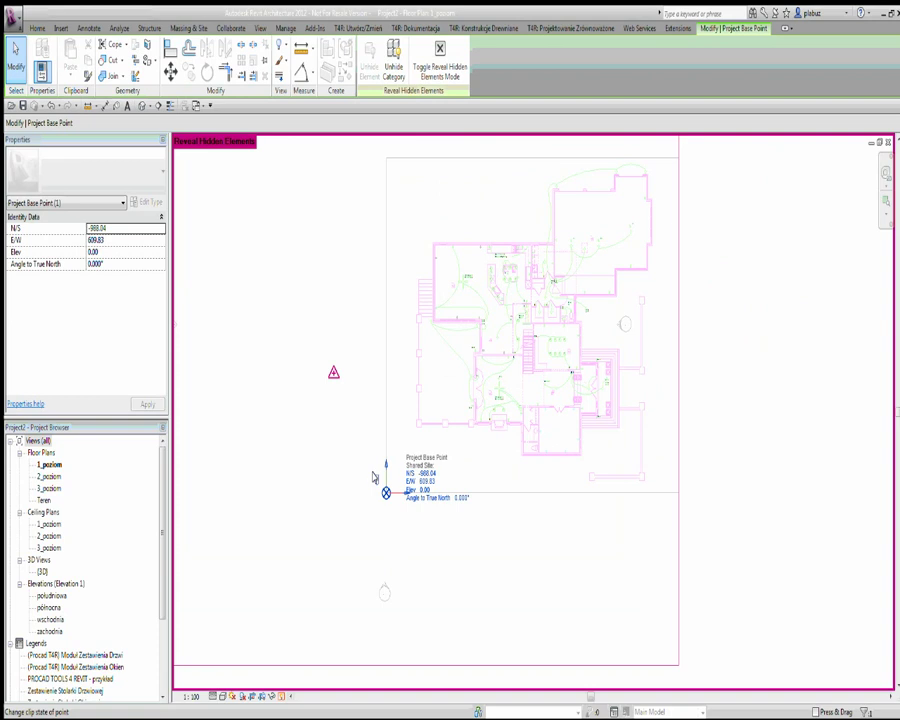
Try moving the Project Base Point, restore it, exit reveal mode, and start another CAD link.
{"action": "mouse_move", "coordinate": [348, 494]}
{"action": "left_mouse_down"}
{"action": "mouse_move", "coordinate": [352, 558]}
{"action": "mouse_move", "coordinate": [380, 523]}
{"action": "left_mouse_up"}
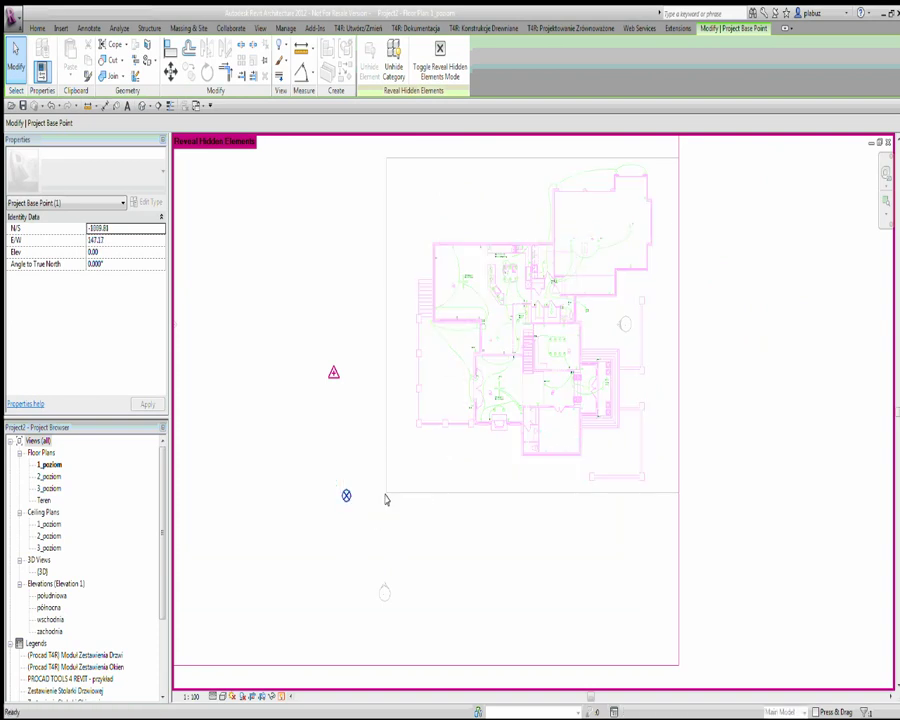
{"action": "left_click", "coordinate": [386, 495]}
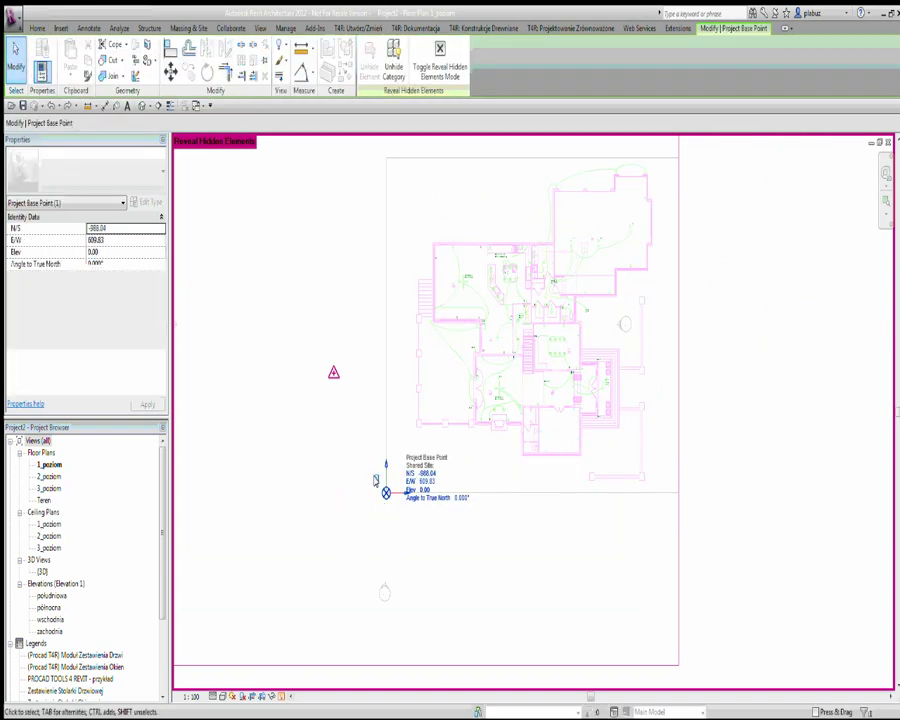
{"action": "left_click", "coordinate": [300, 460]}
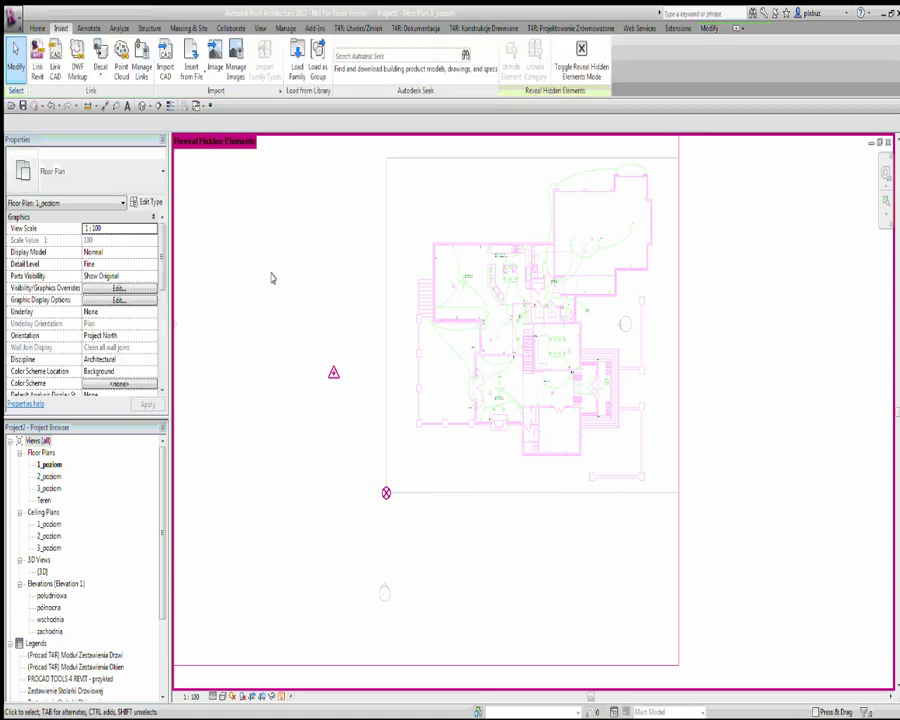
{"action": "left_click", "coordinate": [279, 697]}
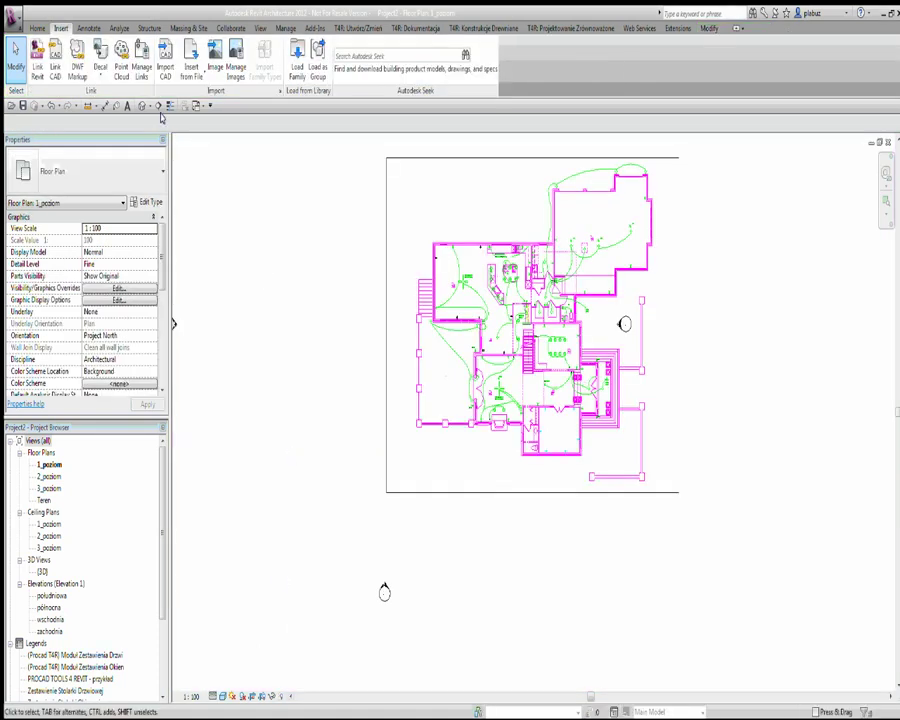
{"action": "left_click", "coordinate": [55, 62]}
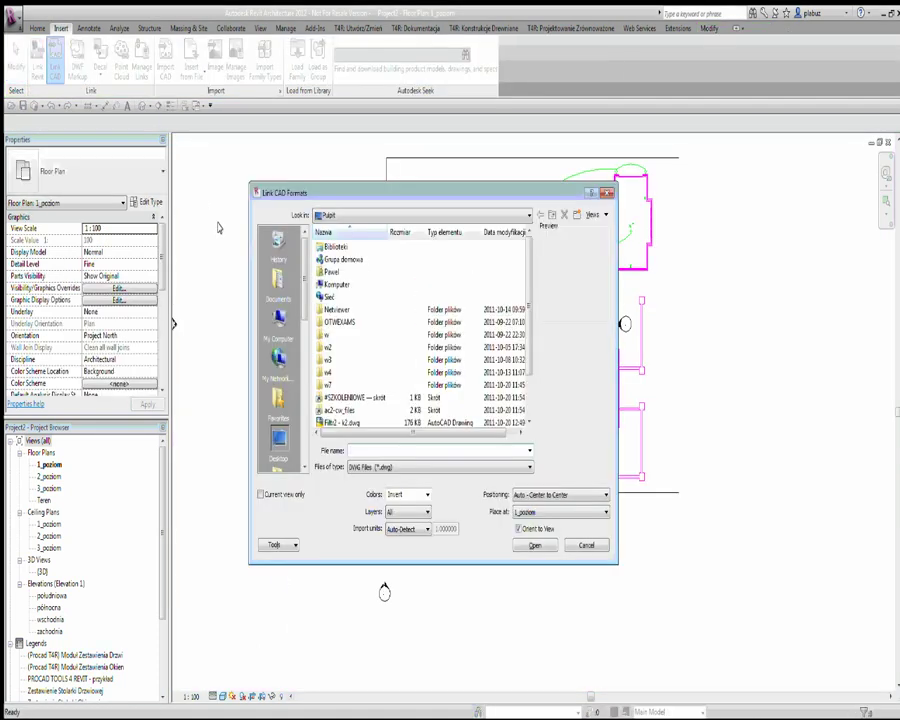
Pick Filtr2 - k2.dwg with origin-to-origin positioning, then cancel the link.
{"action": "left_click", "coordinate": [342, 423]}
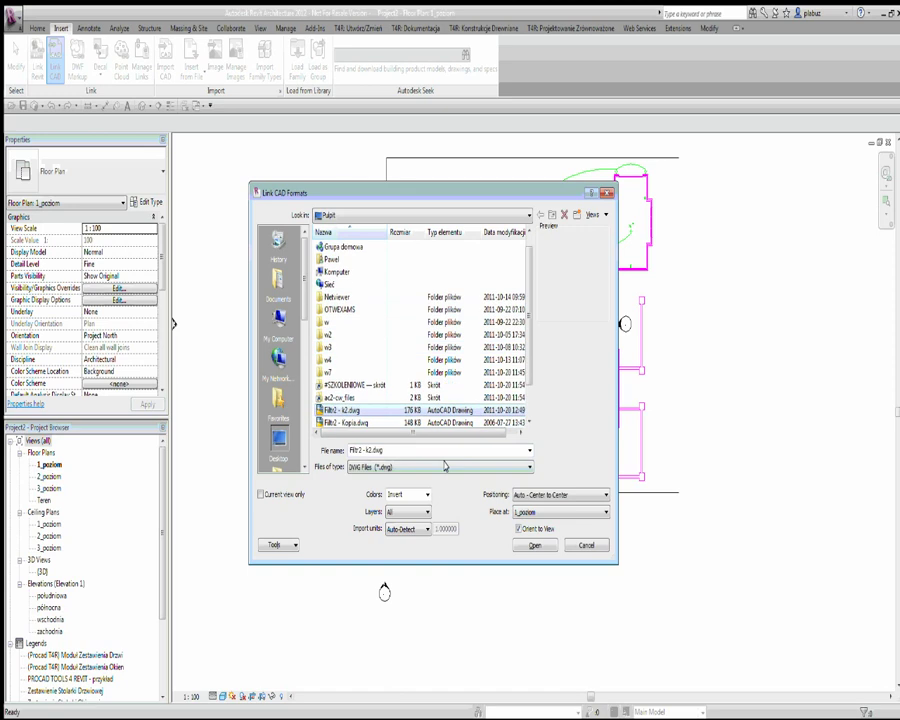
{"action": "left_click", "coordinate": [553, 495]}
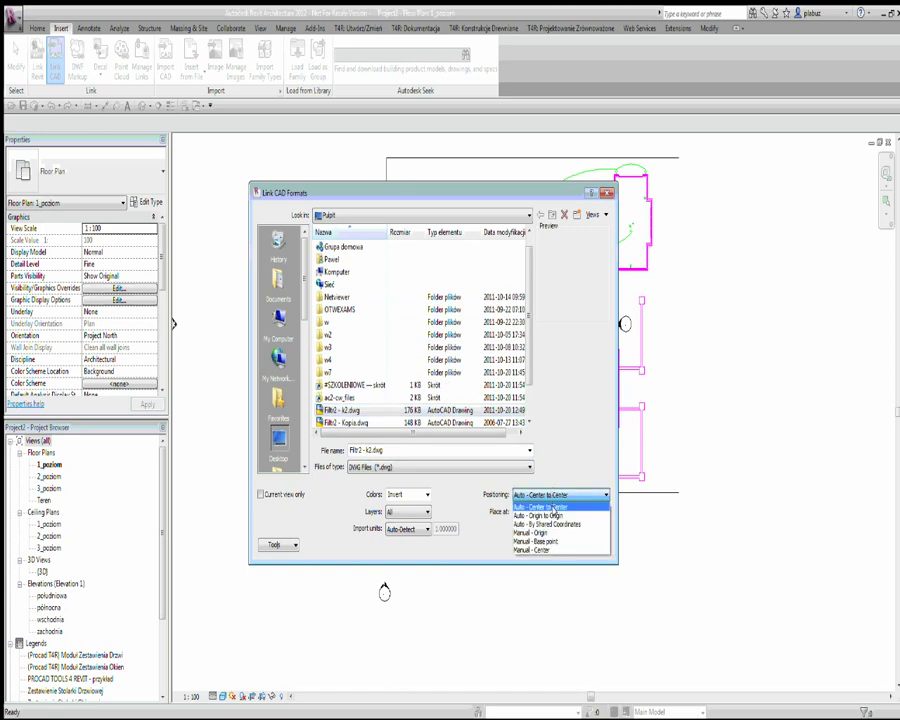
{"action": "left_click", "coordinate": [553, 518]}
{"action": "left_click", "coordinate": [553, 518]}
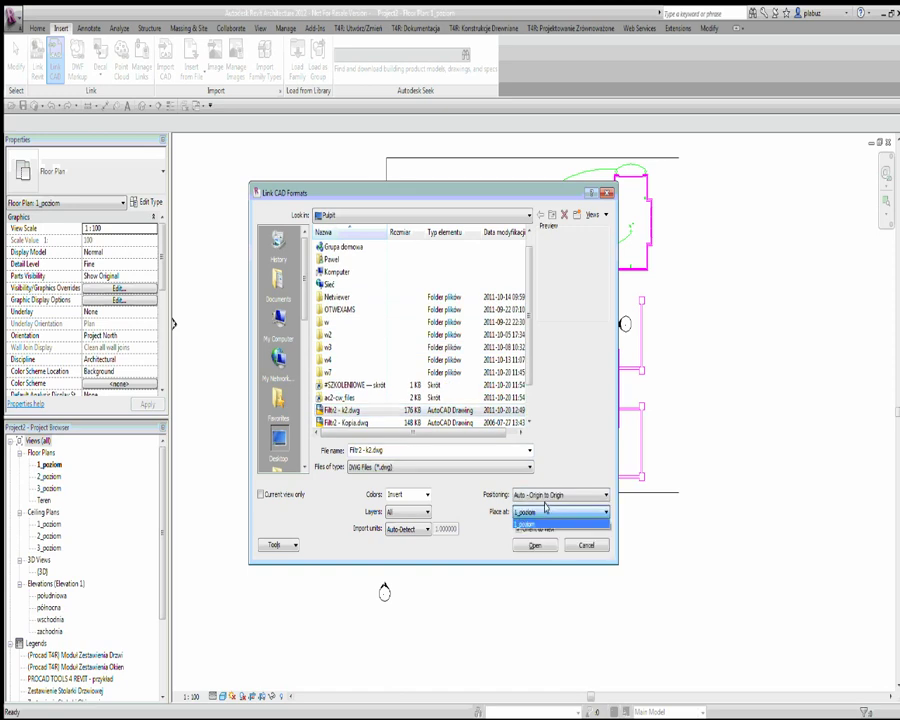
{"action": "left_click", "coordinate": [564, 568]}
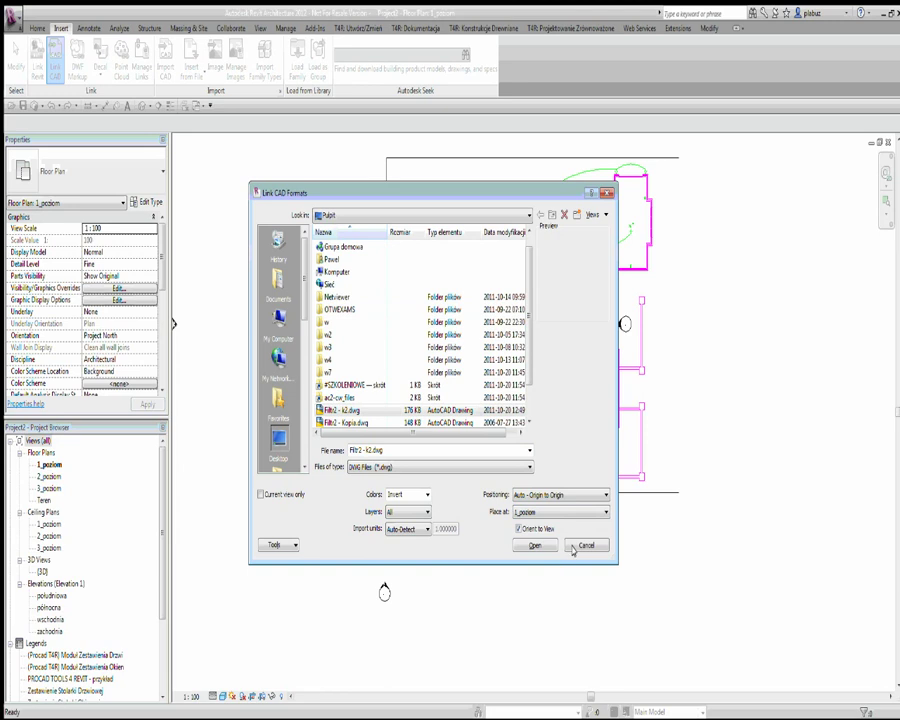
{"action": "left_click", "coordinate": [535, 545]}
Open the 2_poziom plan and link Filtr2 - k2.dwg there, origin to origin.
{"action": "double_click", "coordinate": [49, 476]}
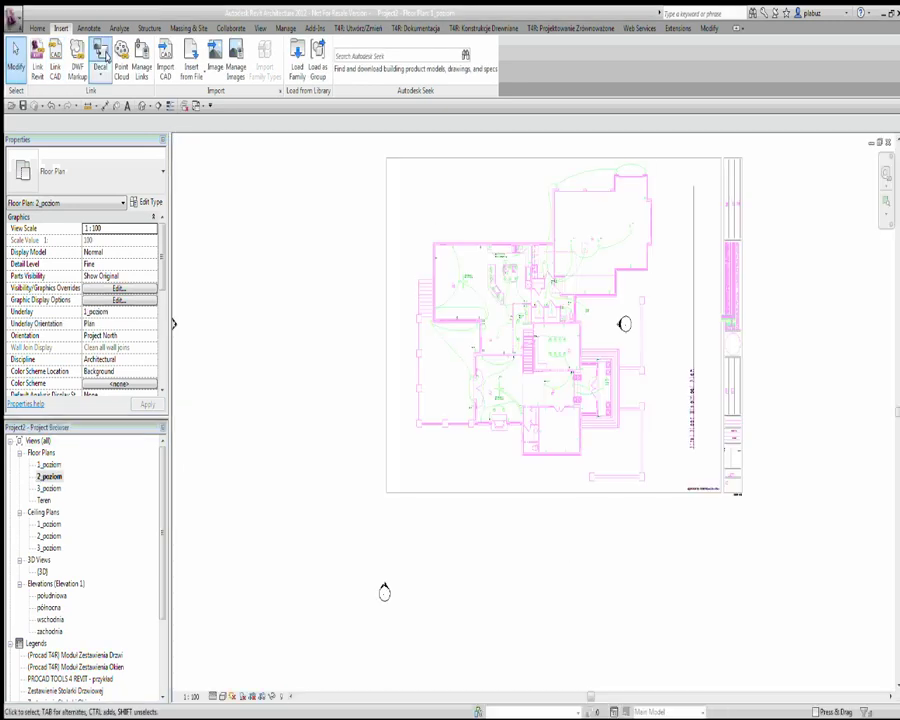
{"action": "left_click", "coordinate": [55, 72]}
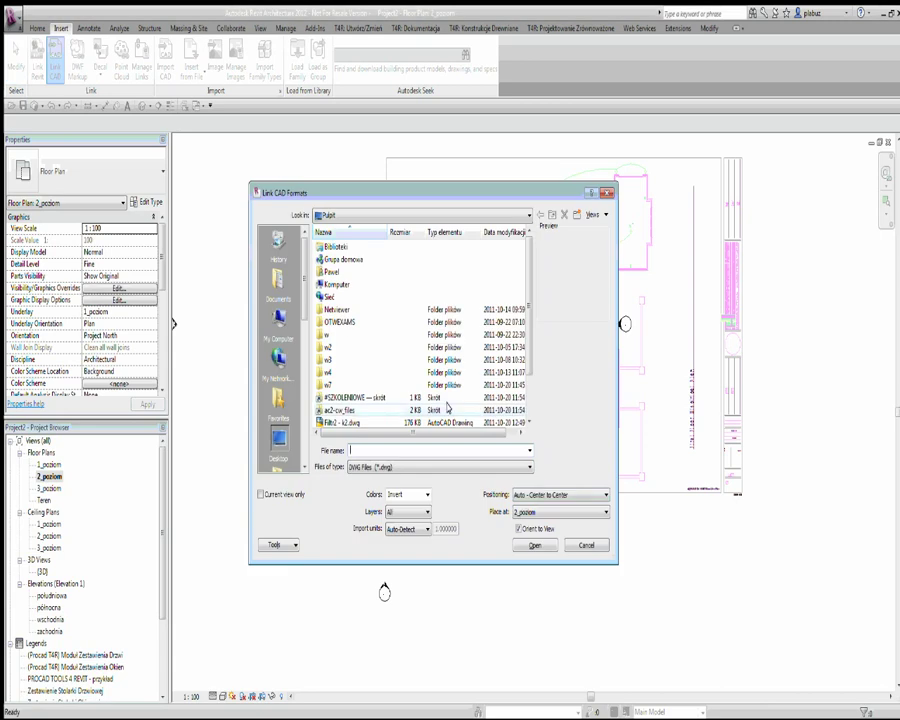
{"action": "left_click", "coordinate": [555, 494]}
{"action": "left_click", "coordinate": [555, 516]}
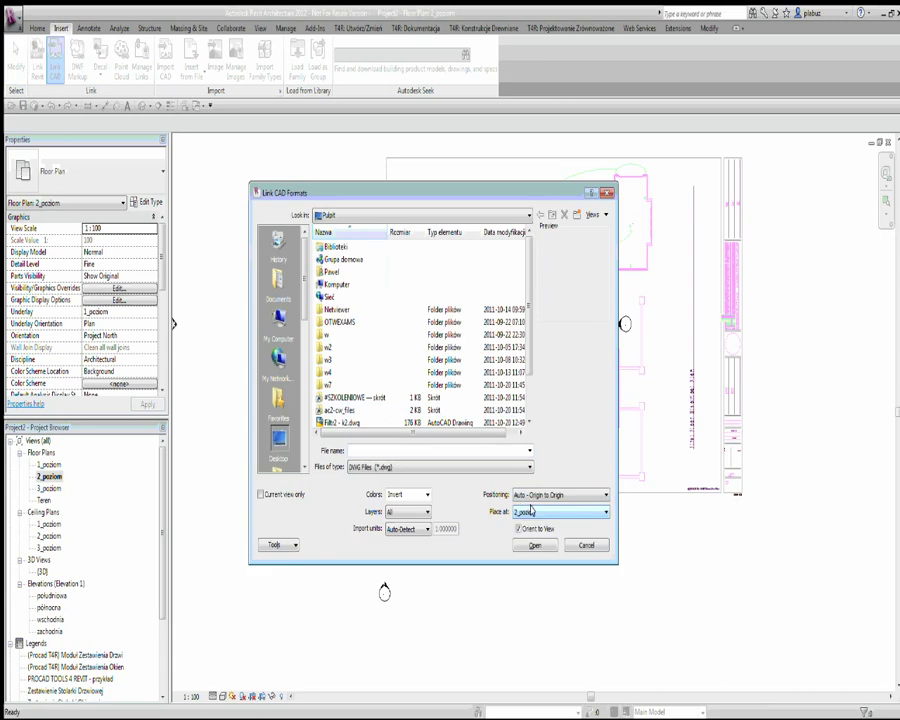
{"action": "left_click", "coordinate": [372, 422]}
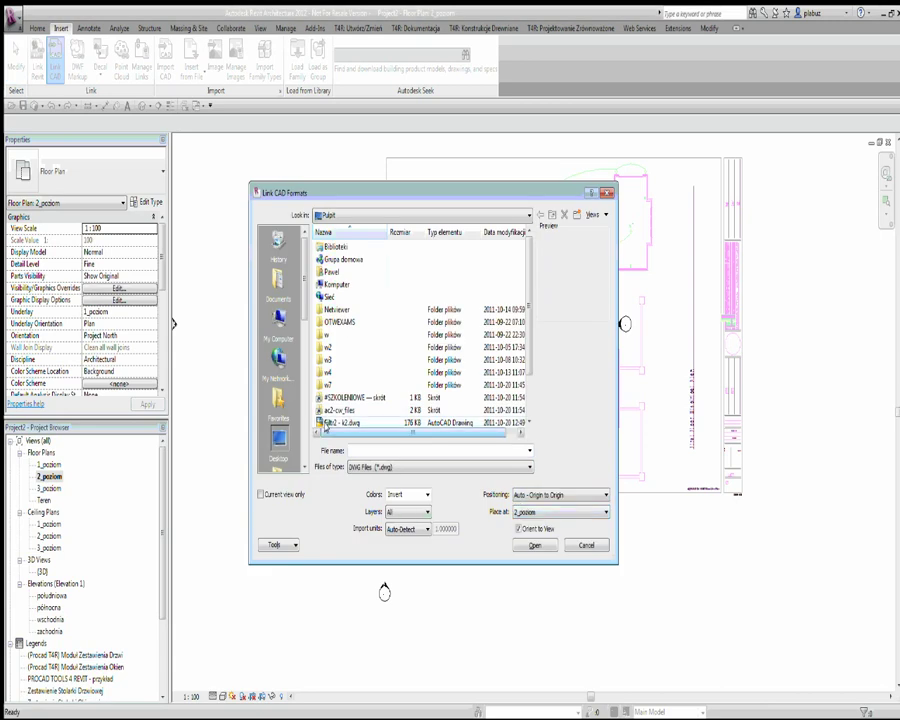
{"action": "left_click", "coordinate": [545, 544]}
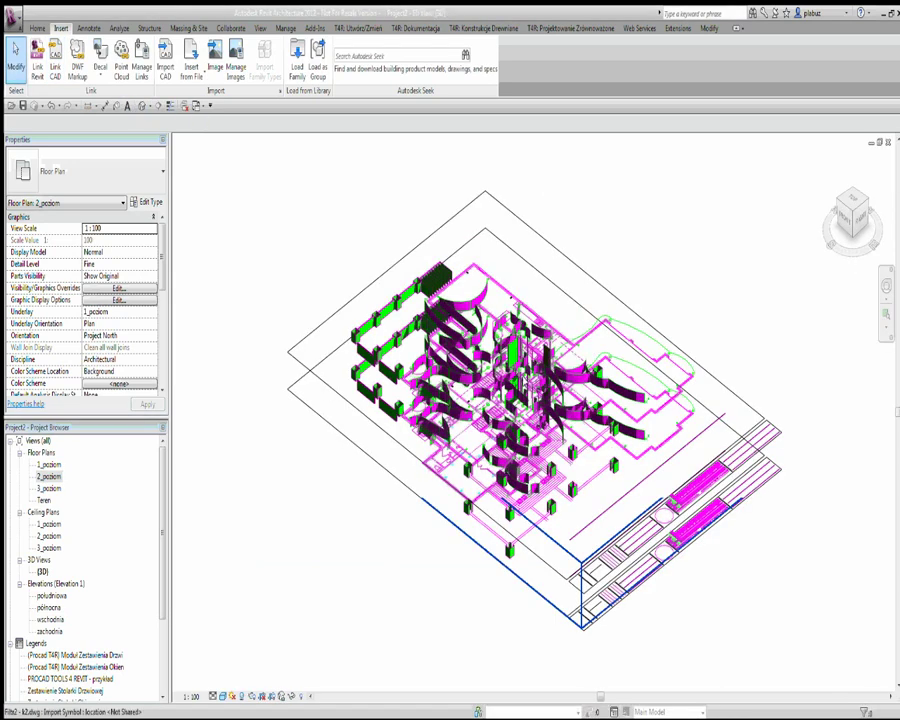
Turn the 3D view to look straight down on the linked Filtr2 plans and adjust the zoom.
{"action": "mouse_move", "coordinate": [620, 340]}
{"action": "middle_mouse_down", "text": "shift"}
{"action": "mouse_move", "coordinate": [630, 218]}
{"action": "mouse_move", "coordinate": [478, 447]}
{"action": "mouse_move", "coordinate": [495, 455]}
{"action": "mouse_move", "coordinate": [627, 445]}
{"action": "mouse_move", "coordinate": [557, 440]}
{"action": "mouse_move", "coordinate": [409, 271]}
{"action": "mouse_move", "coordinate": [367, 288]}
{"action": "middle_mouse_up", "text": "shift"}
{"action": "left_click", "coordinate": [852, 213]}
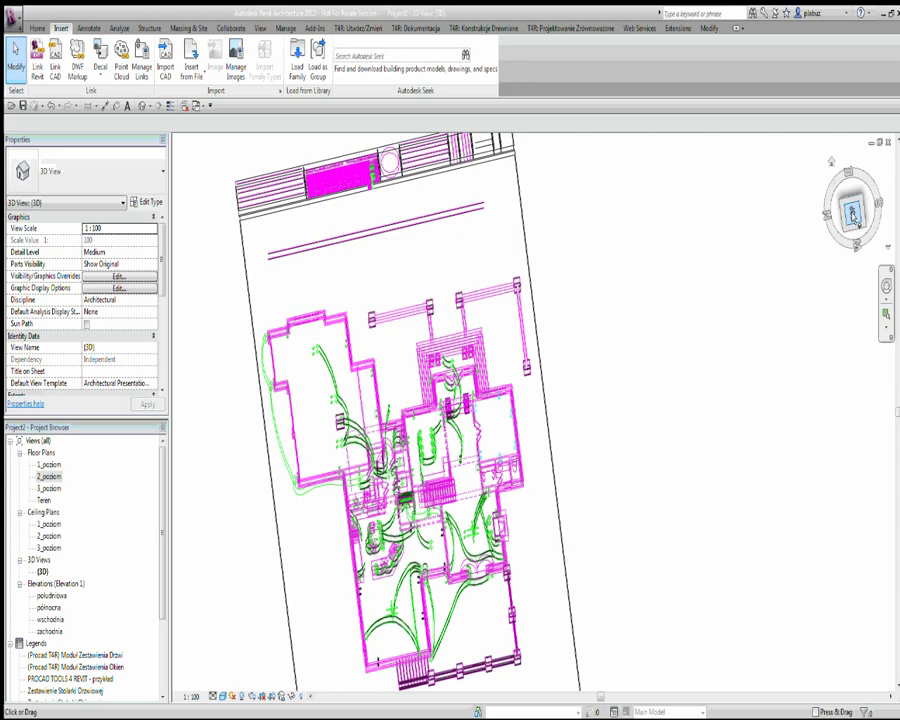
{"action": "scroll", "coordinate": [447, 405], "scroll_direction": "up", "scroll_amount": 2}
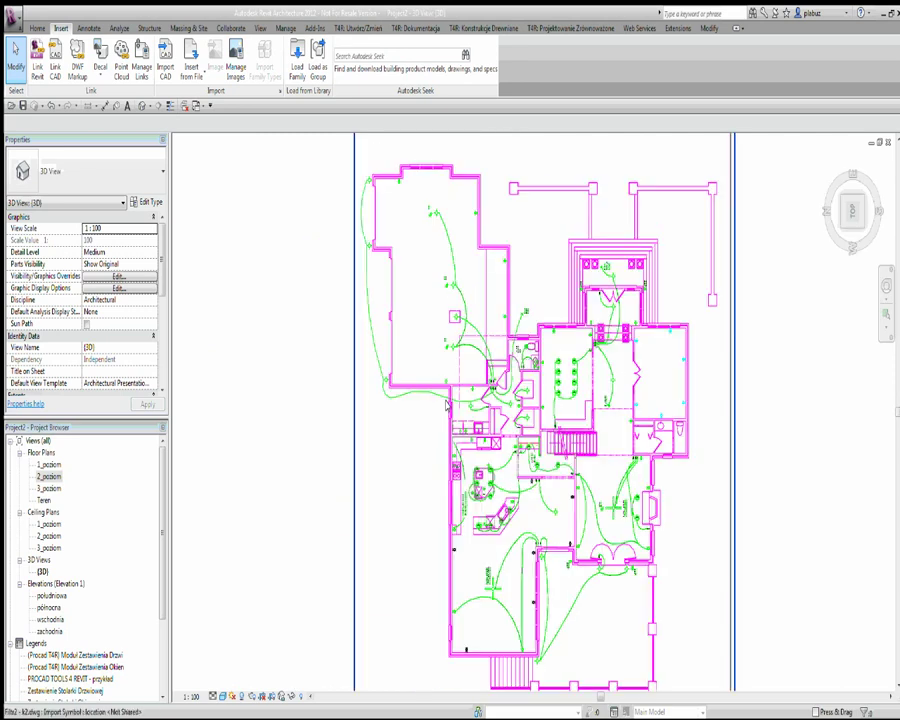
{"action": "scroll", "coordinate": [447, 405], "scroll_direction": "up", "scroll_amount": 3}
{"action": "scroll", "coordinate": [442, 344], "scroll_direction": "up", "scroll_amount": 1}
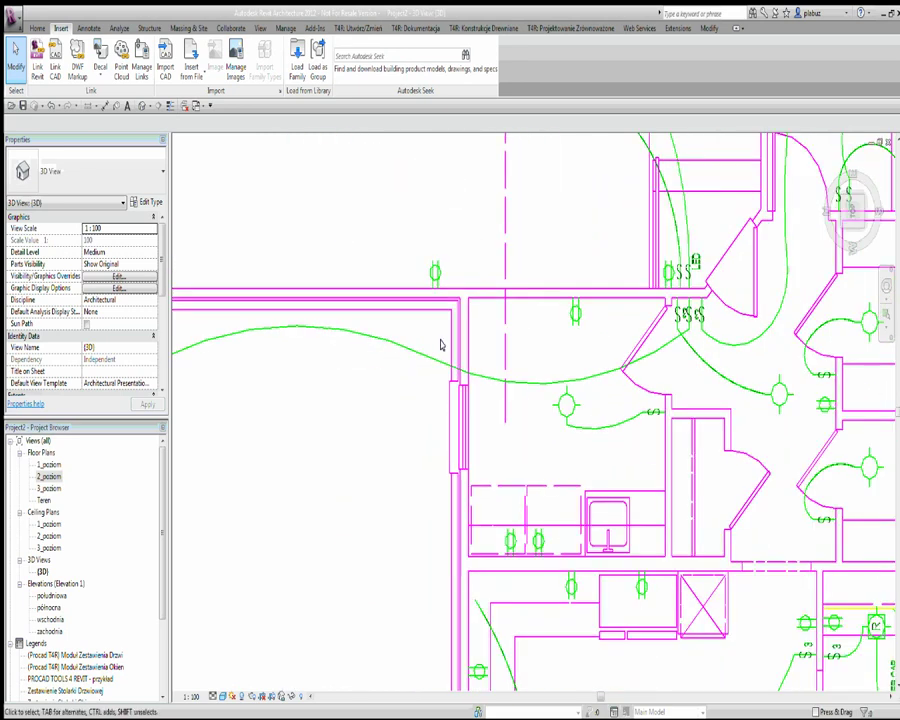
{"action": "scroll", "coordinate": [440, 345], "scroll_direction": "up", "scroll_amount": 1}
{"action": "scroll", "coordinate": [440, 345], "scroll_direction": "down", "scroll_amount": 1}
{"action": "scroll", "coordinate": [440, 345], "scroll_direction": "down", "scroll_amount": 1}
{"action": "scroll", "coordinate": [440, 345], "scroll_direction": "down", "scroll_amount": 1}
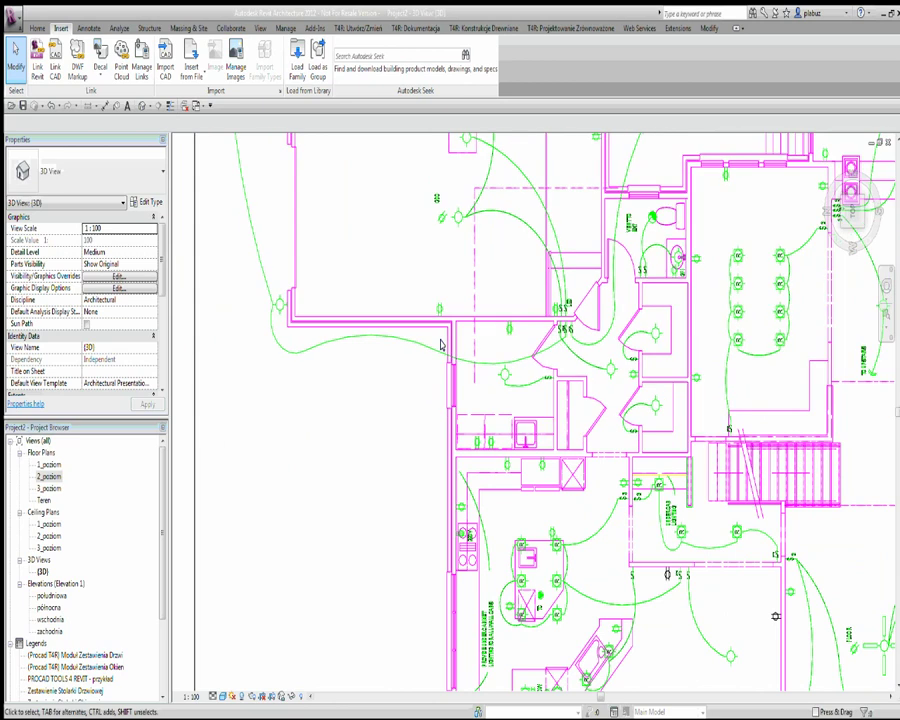
{"action": "scroll", "coordinate": [440, 345], "scroll_direction": "down", "scroll_amount": 2}
{"action": "scroll", "coordinate": [440, 345], "scroll_direction": "down", "scroll_amount": 1}
{"action": "scroll", "coordinate": [440, 345], "scroll_direction": "down", "scroll_amount": 1}
{"action": "scroll", "coordinate": [434, 541], "scroll_direction": "up", "scroll_amount": 2}
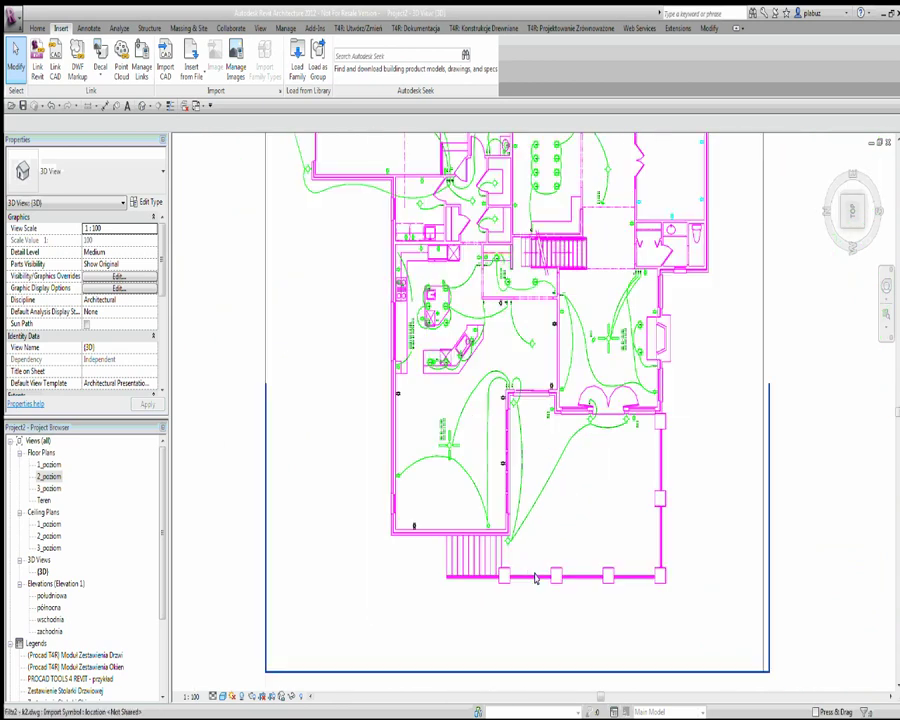
{"action": "scroll", "coordinate": [434, 541], "scroll_direction": "up", "scroll_amount": 1}
{"action": "scroll", "coordinate": [480, 456], "scroll_direction": "up", "scroll_amount": 1}
{"action": "scroll", "coordinate": [510, 450], "scroll_direction": "up", "scroll_amount": 1}
{"action": "scroll", "coordinate": [540, 446], "scroll_direction": "up", "scroll_amount": 1}
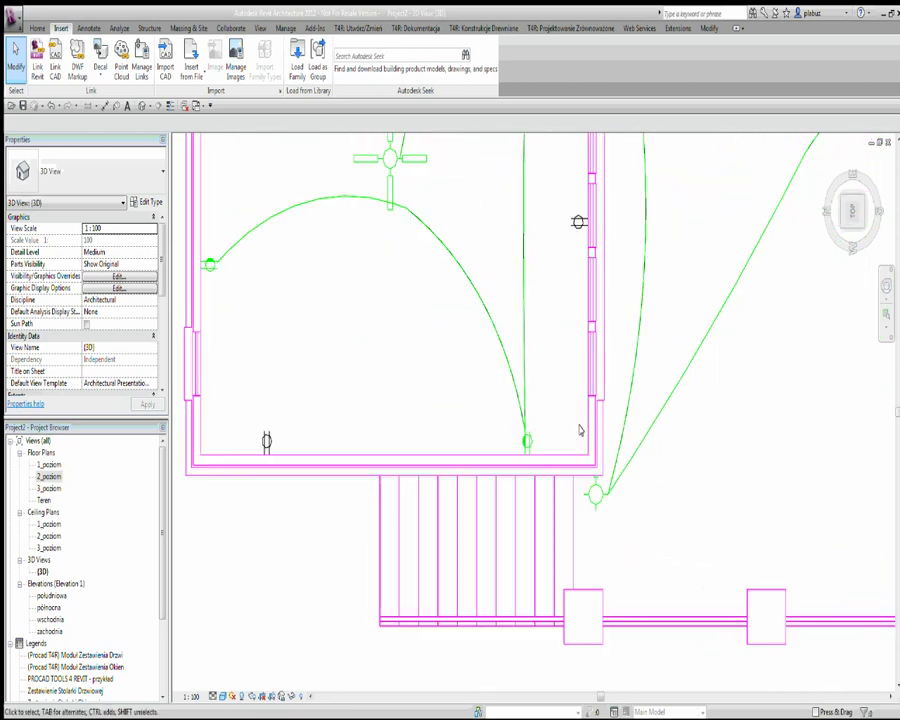
{"action": "scroll", "coordinate": [551, 445], "scroll_direction": "up", "scroll_amount": 1}
{"action": "scroll", "coordinate": [551, 445], "scroll_direction": "down", "scroll_amount": 1}
{"action": "scroll", "coordinate": [551, 445], "scroll_direction": "up", "scroll_amount": 1}
{"action": "scroll", "coordinate": [551, 445], "scroll_direction": "up", "scroll_amount": 3}
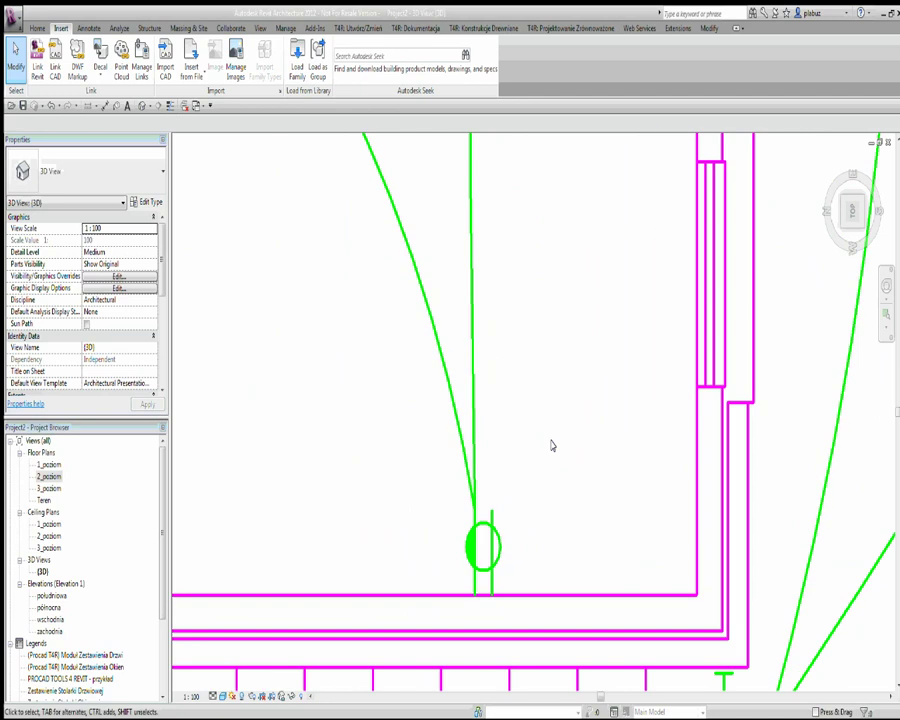
{"action": "scroll", "coordinate": [551, 446], "scroll_direction": "up", "scroll_amount": 1}
{"action": "scroll", "coordinate": [551, 445], "scroll_direction": "down", "scroll_amount": 2}
{"action": "scroll", "coordinate": [545, 470], "scroll_direction": "down", "scroll_amount": 1}
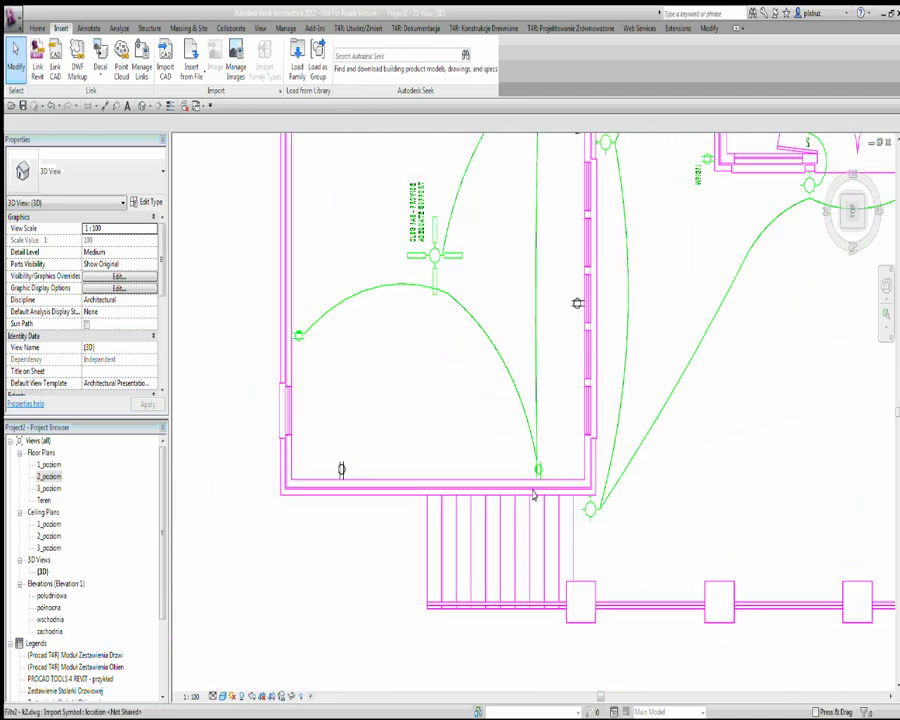
{"action": "scroll", "coordinate": [557, 457], "scroll_direction": "down", "scroll_amount": 1}
{"action": "scroll", "coordinate": [590, 400], "scroll_direction": "down", "scroll_amount": 1}
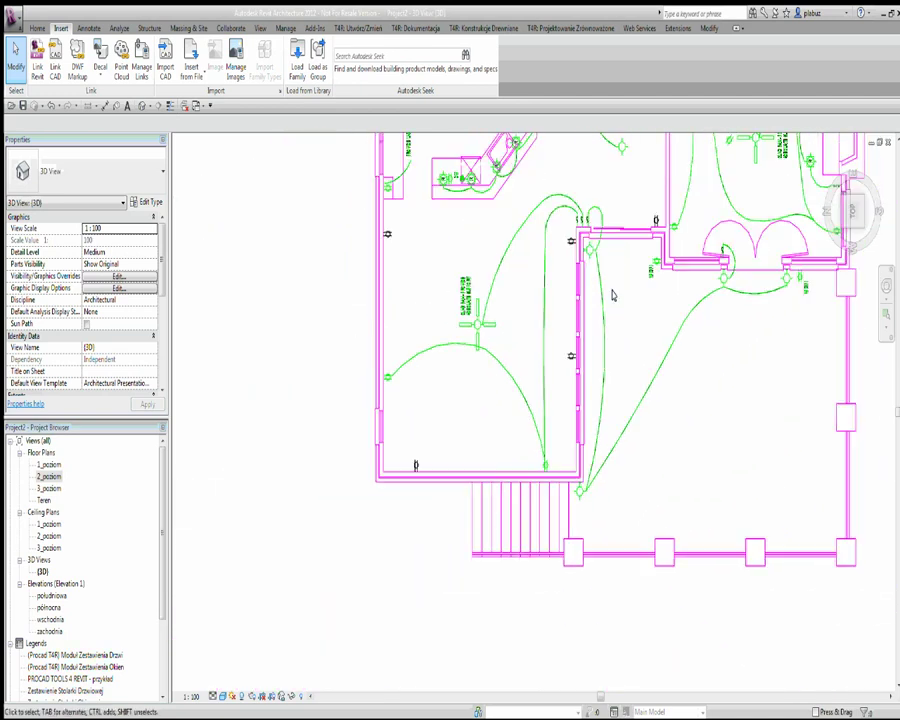
Pan and zoom out until the full sheet border and title block are visible.
{"action": "middle_click_drag", "start_coordinate": [537, 348], "coordinate": [422, 393]}
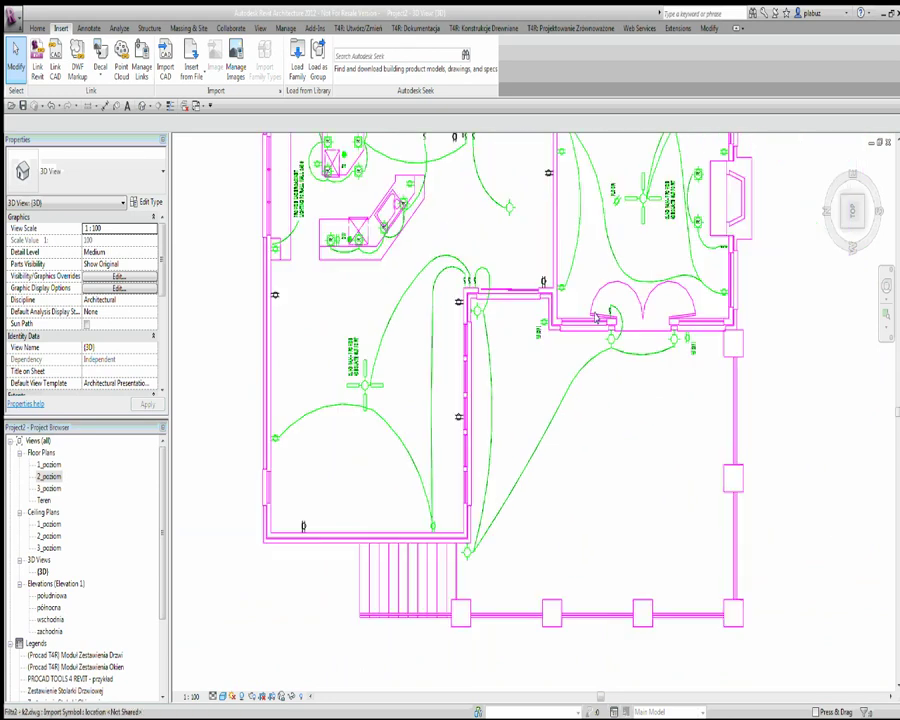
{"action": "scroll", "coordinate": [590, 375], "scroll_direction": "down", "scroll_amount": 1}
{"action": "scroll", "coordinate": [590, 375], "scroll_direction": "down", "scroll_amount": 1}
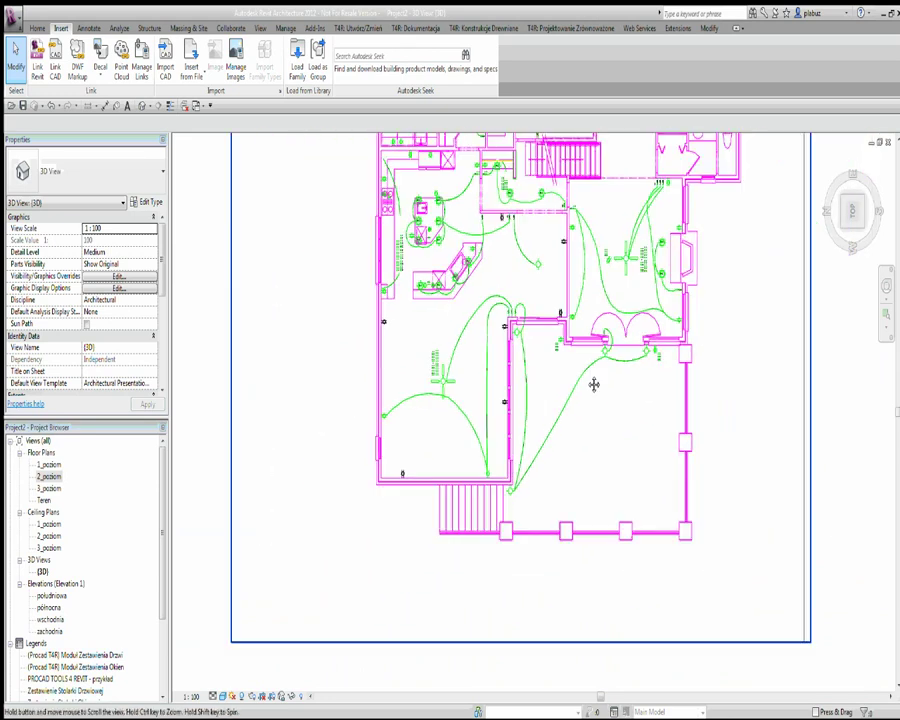
{"action": "middle_click_drag", "start_coordinate": [594, 384], "coordinate": [589, 440]}
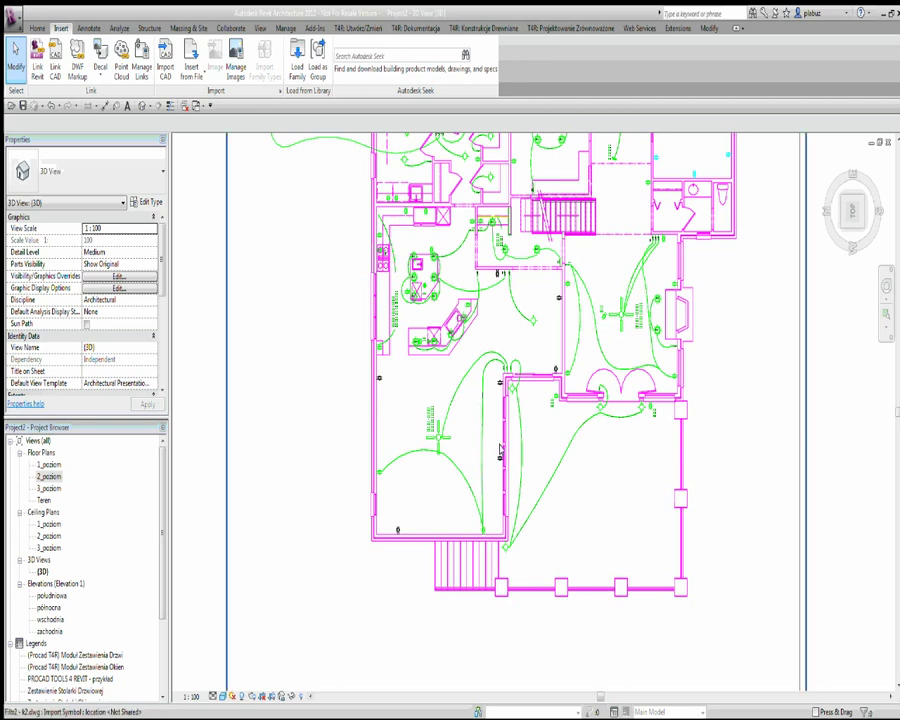
{"action": "scroll", "coordinate": [500, 453], "scroll_direction": "down", "scroll_amount": 1}
{"action": "scroll", "coordinate": [500, 453], "scroll_direction": "down", "scroll_amount": 1}
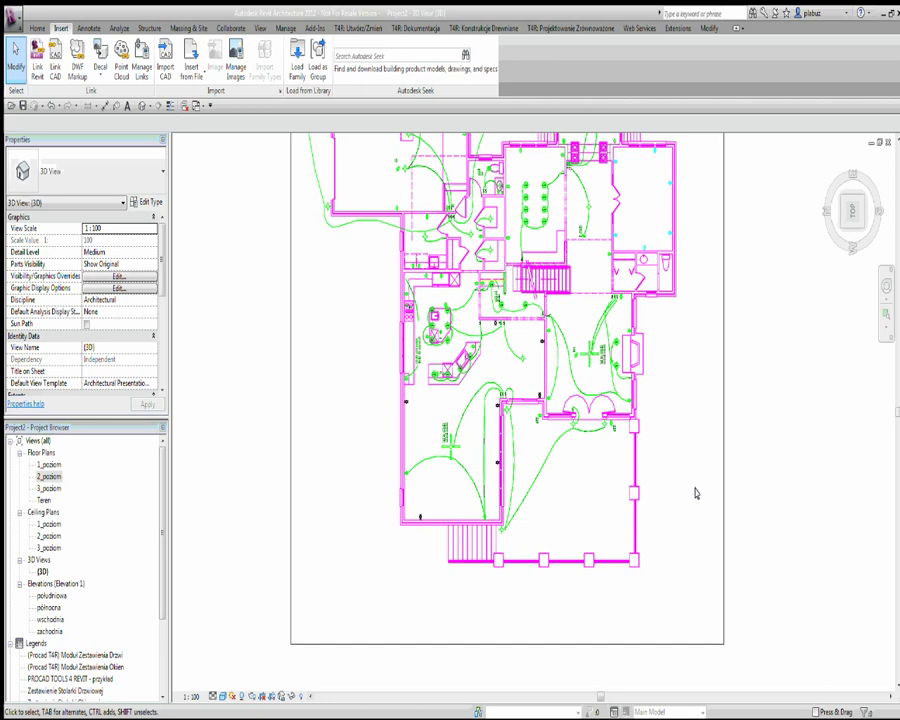
{"action": "scroll", "coordinate": [695, 491], "scroll_direction": "down", "scroll_amount": 1}
{"action": "scroll", "coordinate": [694, 488], "scroll_direction": "down", "scroll_amount": 1}
{"action": "scroll", "coordinate": [736, 471], "scroll_direction": "down", "scroll_amount": 1}
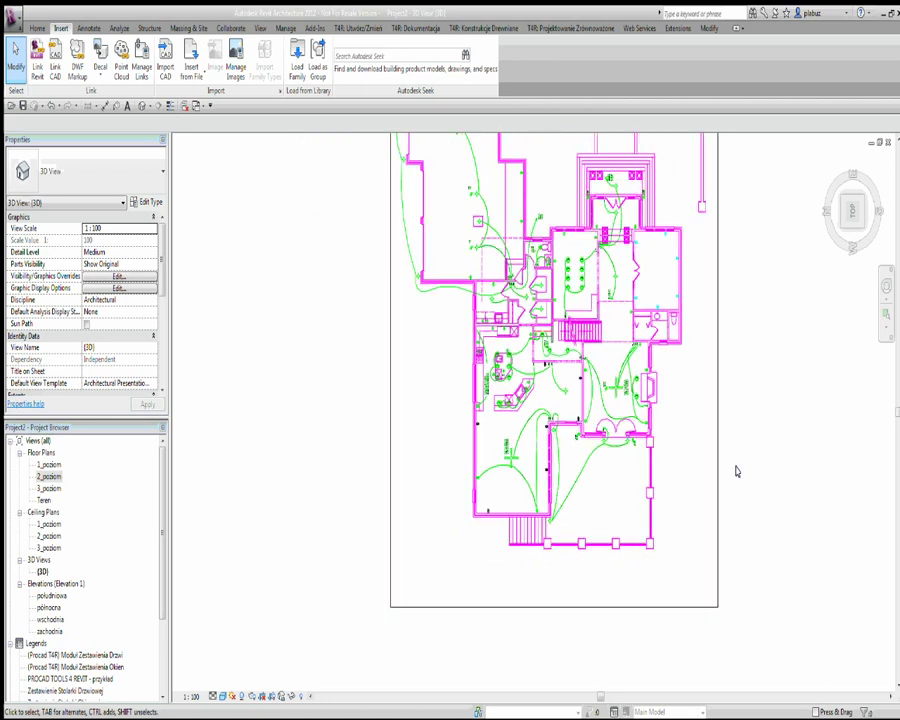
{"action": "scroll", "coordinate": [707, 506], "scroll_direction": "down", "scroll_amount": 1}
{"action": "scroll", "coordinate": [703, 494], "scroll_direction": "down", "scroll_amount": 1}
{"action": "scroll", "coordinate": [739, 380], "scroll_direction": "up", "scroll_amount": 1}
{"action": "scroll", "coordinate": [795, 383], "scroll_direction": "up", "scroll_amount": 1}
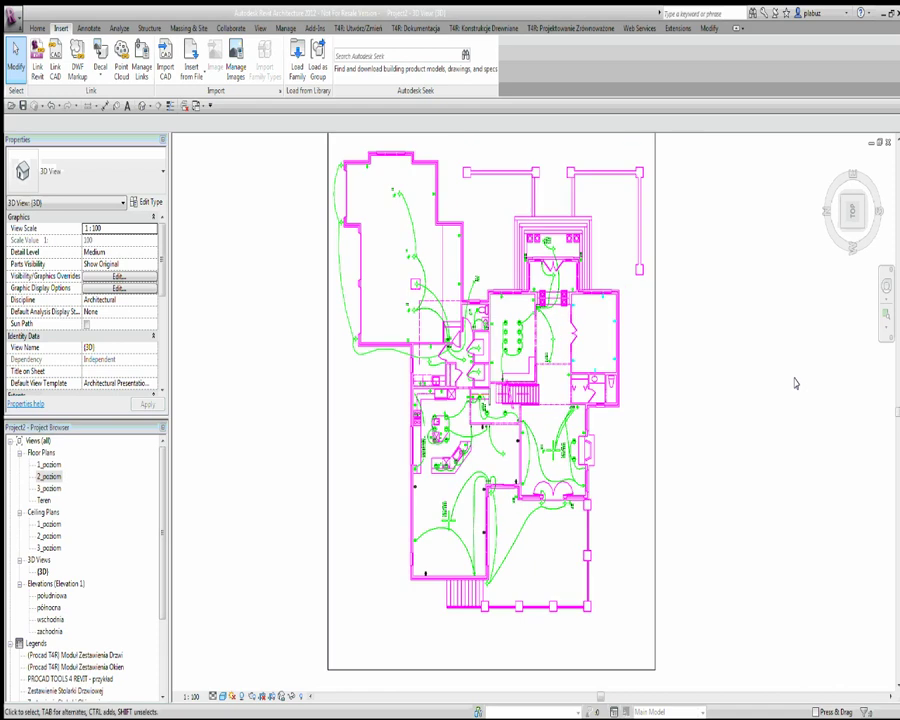
{"action": "scroll", "coordinate": [693, 466], "scroll_direction": "up", "scroll_amount": 1}
{"action": "scroll", "coordinate": [689, 454], "scroll_direction": "down", "scroll_amount": 1}
{"action": "scroll", "coordinate": [603, 403], "scroll_direction": "down", "scroll_amount": 1}
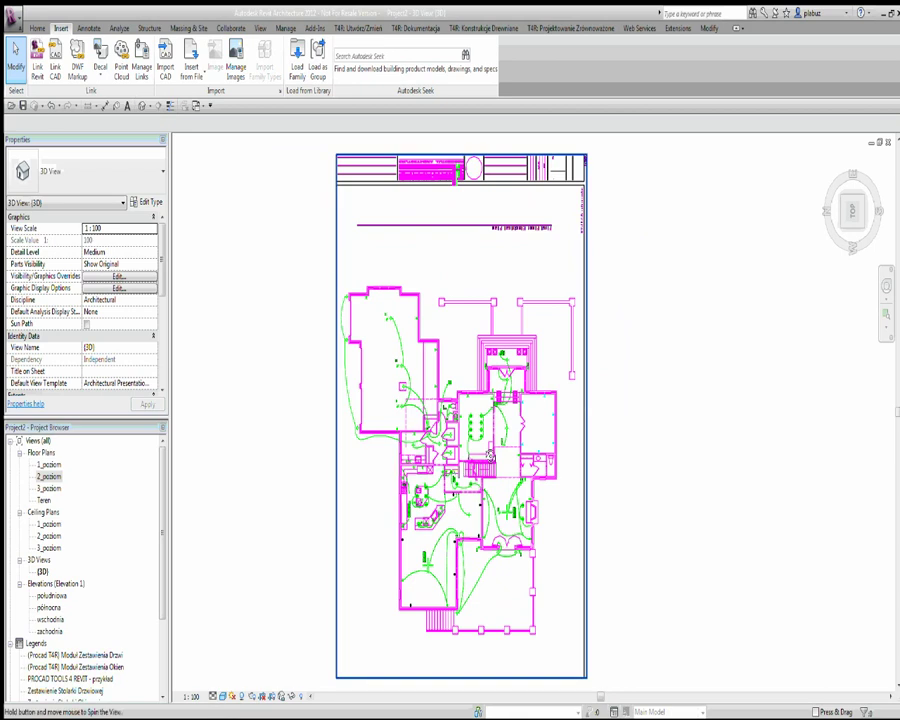
Orbit the 3D view around the imported Filtr2 - k2.dwg to square up the plan.
{"action": "mouse_move", "coordinate": [490, 455]}
{"action": "middle_mouse_down", "text": "shift"}
{"action": "mouse_move", "coordinate": [614, 232]}
{"action": "mouse_move", "coordinate": [677, 371]}
{"action": "mouse_move", "coordinate": [642, 267]}
{"action": "mouse_move", "coordinate": [409, 489]}
{"action": "middle_mouse_up", "text": "shift"}
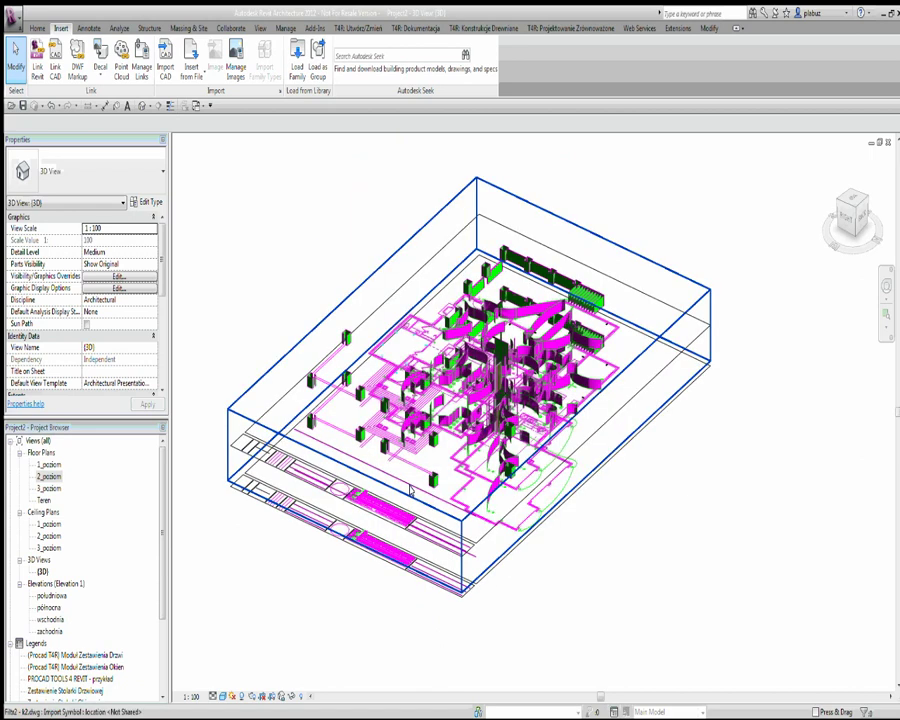
{"action": "scroll", "coordinate": [409, 489], "scroll_direction": "up", "scroll_amount": 2}
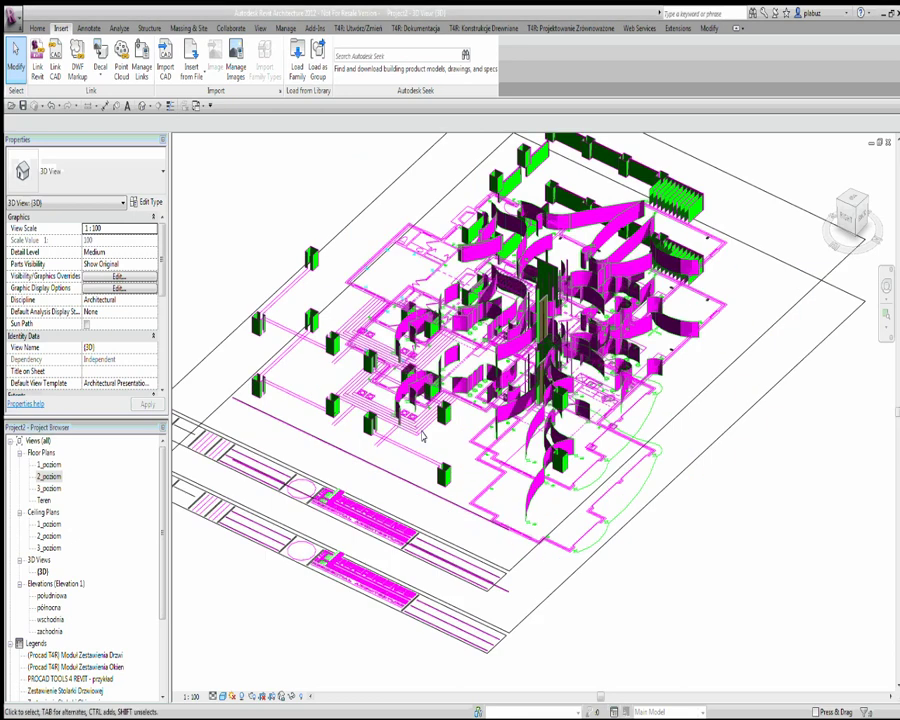
{"action": "mouse_move", "coordinate": [422, 437]}
{"action": "middle_mouse_down", "text": "shift"}
{"action": "mouse_move", "coordinate": [734, 360]}
{"action": "mouse_move", "coordinate": [606, 383]}
{"action": "mouse_move", "coordinate": [581, 421]}
{"action": "middle_mouse_up", "text": "shift"}
{"action": "scroll", "coordinate": [606, 383], "scroll_direction": "down", "scroll_amount": 1}
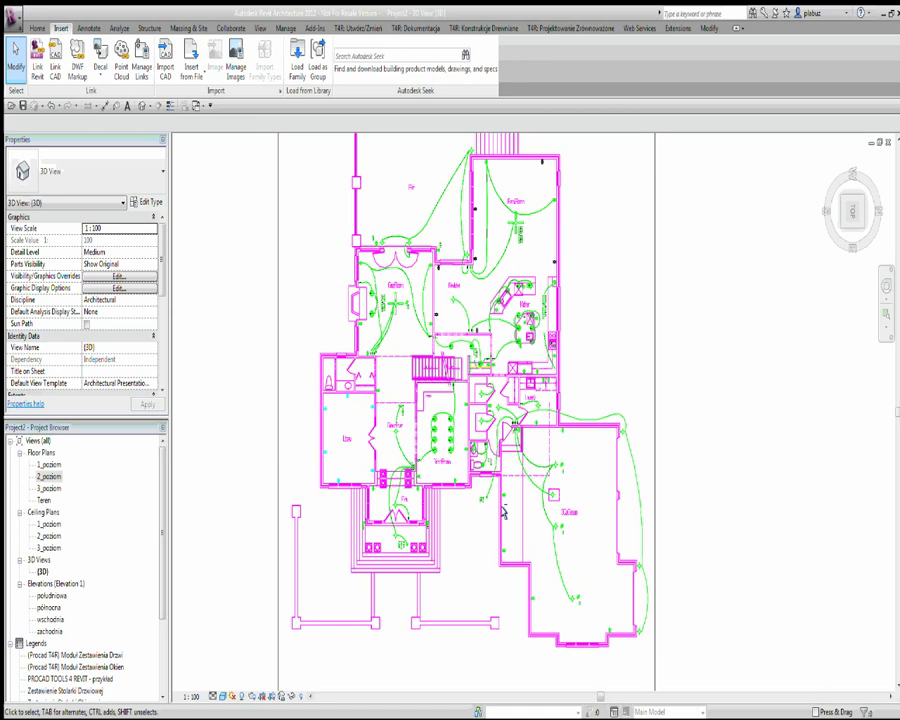
{"action": "mouse_move", "coordinate": [511, 515]}
{"action": "left_mouse_down"}
{"action": "mouse_move", "coordinate": [509, 481]}
{"action": "mouse_move", "coordinate": [521, 452]}
{"action": "mouse_move", "coordinate": [643, 220]}
{"action": "mouse_move", "coordinate": [333, 265]}
{"action": "left_mouse_up"}
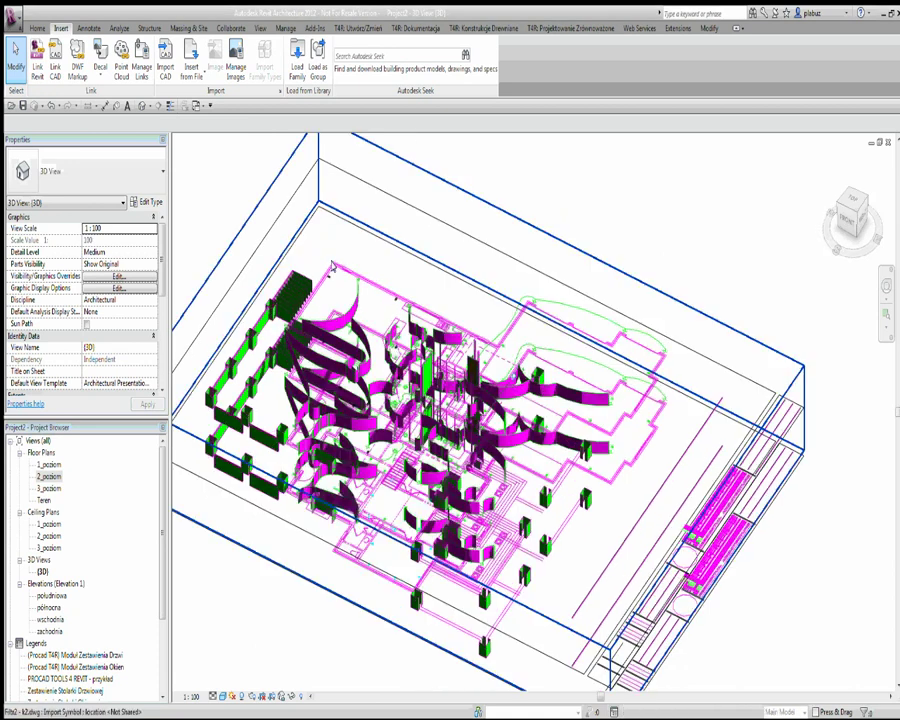
Check the DWG's Hide in View options, then select the Filtr2 - k2.dwg import.
{"action": "left_click", "coordinate": [333, 265]}
{"action": "right_click", "coordinate": [333, 265]}
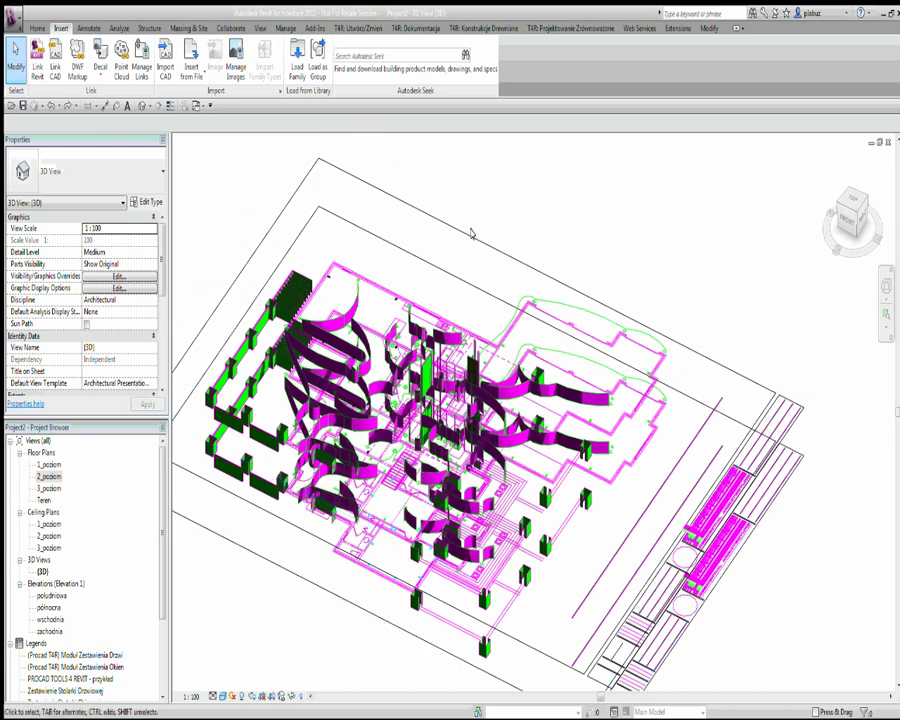
{"action": "left_click", "coordinate": [526, 230]}
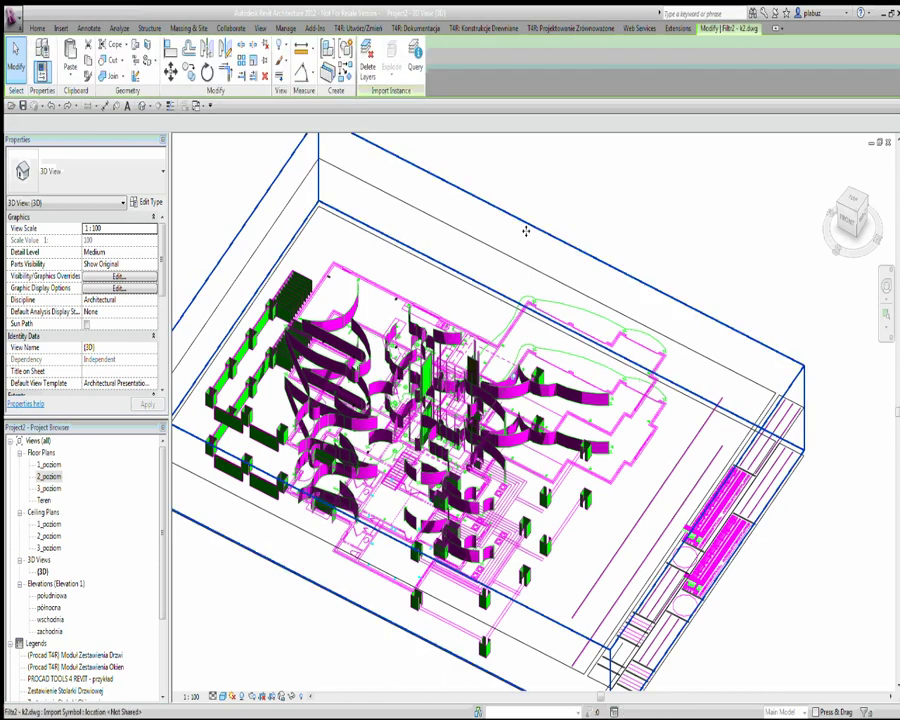
Open the 2_poziom floor plan and reselect the Filtr2 - k2.dwg import there.
{"action": "left_click", "coordinate": [526, 230]}
{"action": "scroll", "coordinate": [536, 219], "scroll_direction": "down", "scroll_amount": 3}
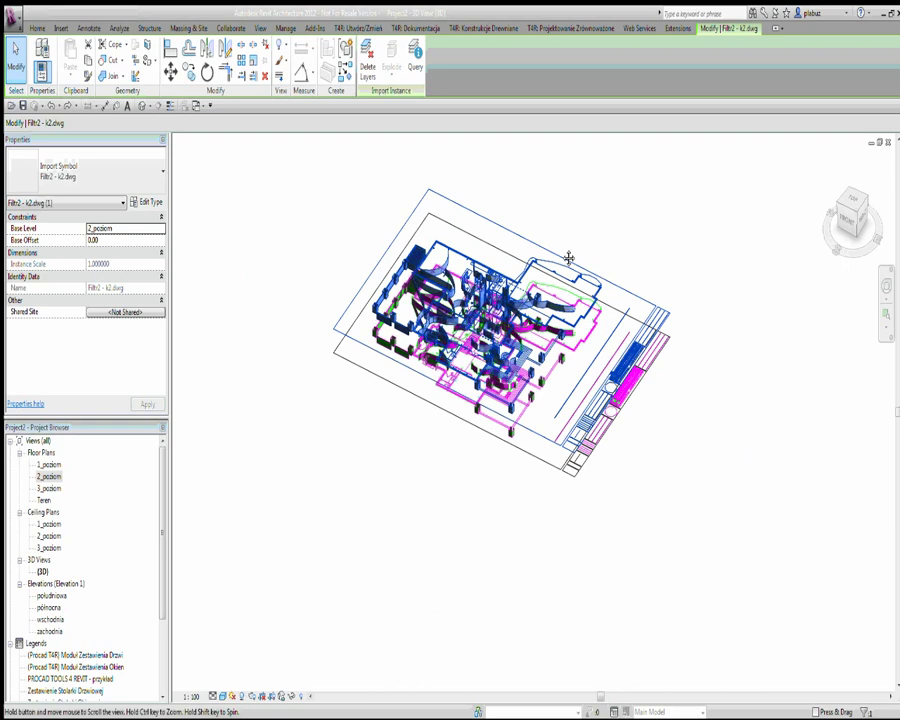
{"action": "middle_click_drag", "start_coordinate": [568, 258], "coordinate": [485, 274]}
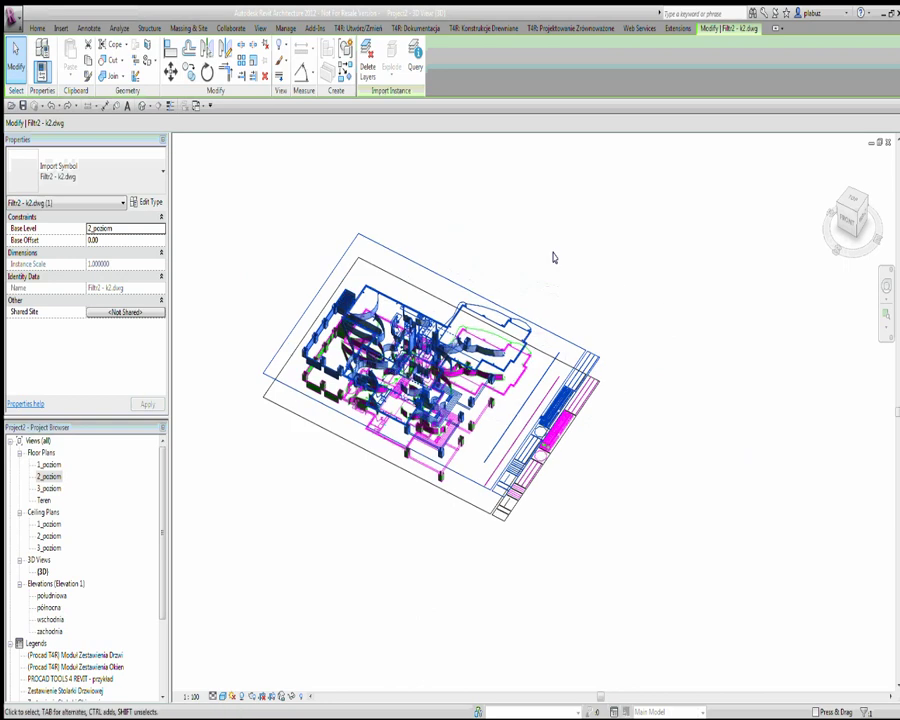
{"action": "double_click", "coordinate": [50, 476]}
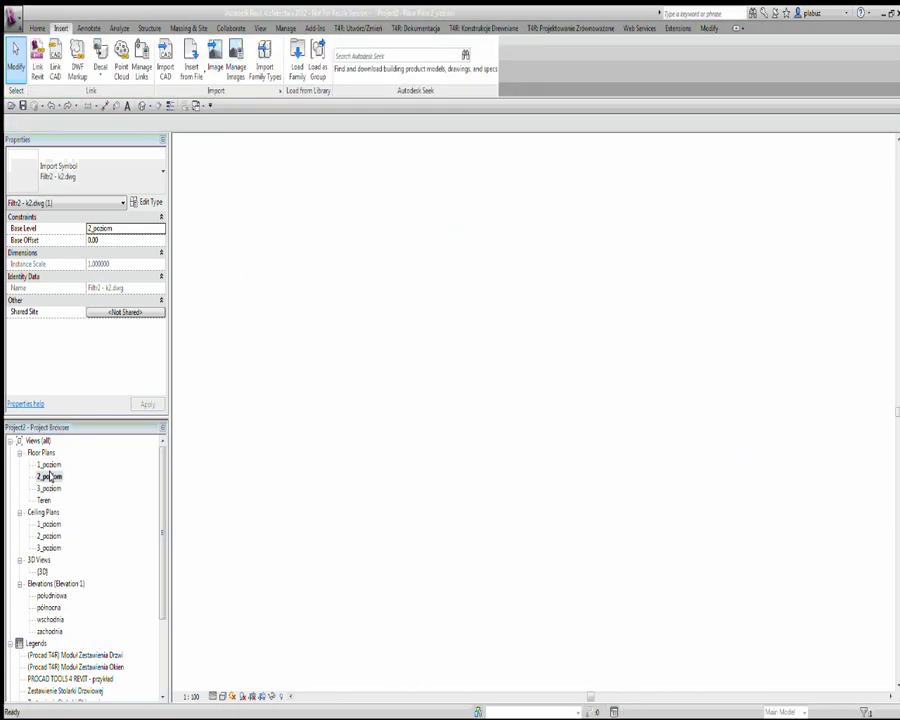
{"action": "scroll", "coordinate": [383, 342], "scroll_direction": "down", "scroll_amount": 1}
{"action": "scroll", "coordinate": [412, 324], "scroll_direction": "down", "scroll_amount": 1}
{"action": "middle_click_drag", "start_coordinate": [428, 354], "coordinate": [326, 354]}
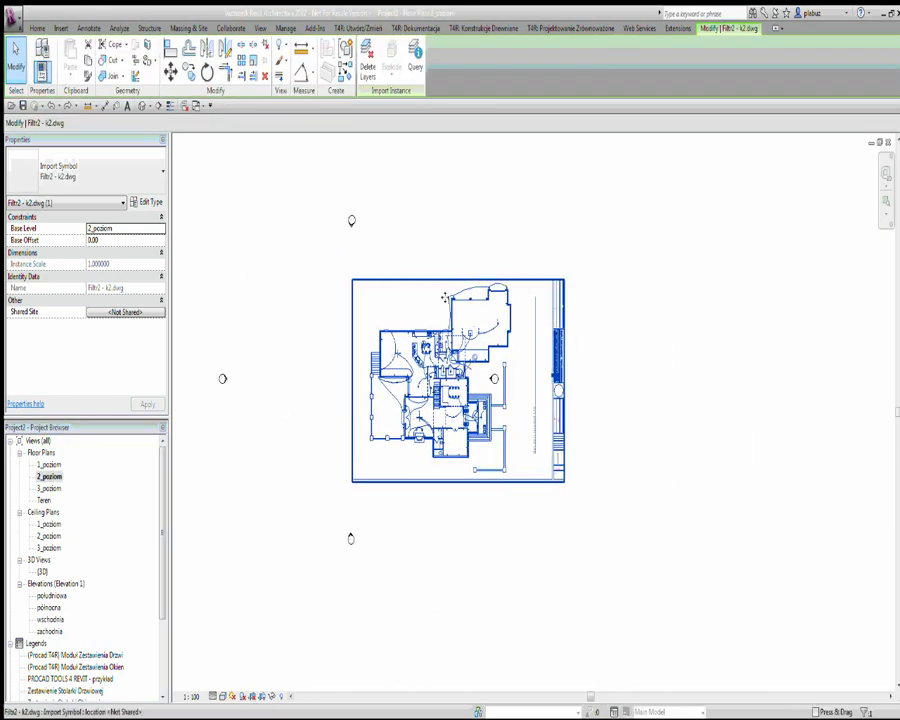
{"action": "key", "text": "Escape"}
{"action": "left_click", "coordinate": [478, 271]}
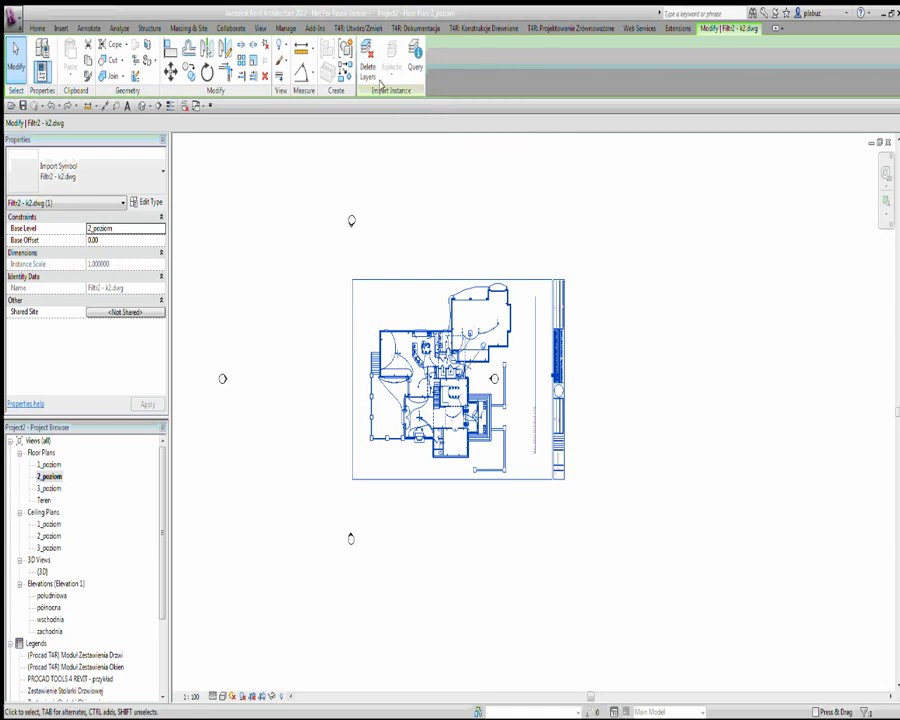
{"action": "left_click", "coordinate": [61, 28]}
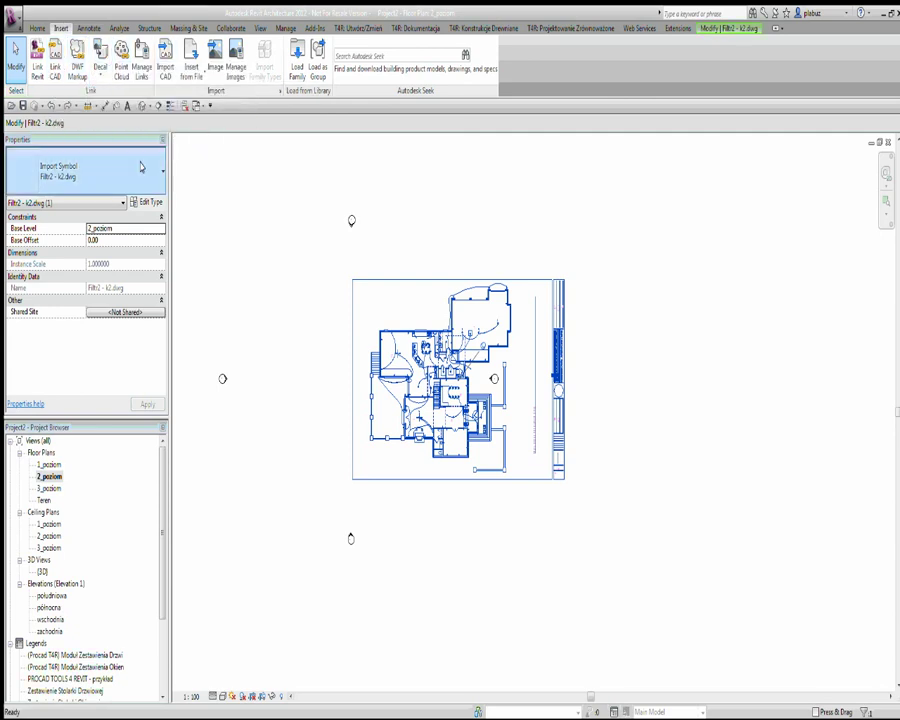
Open Manage Links on the CAD Formats tab and select the Filtr2 - Kopia.dwg link.
{"action": "left_click", "coordinate": [141, 65]}
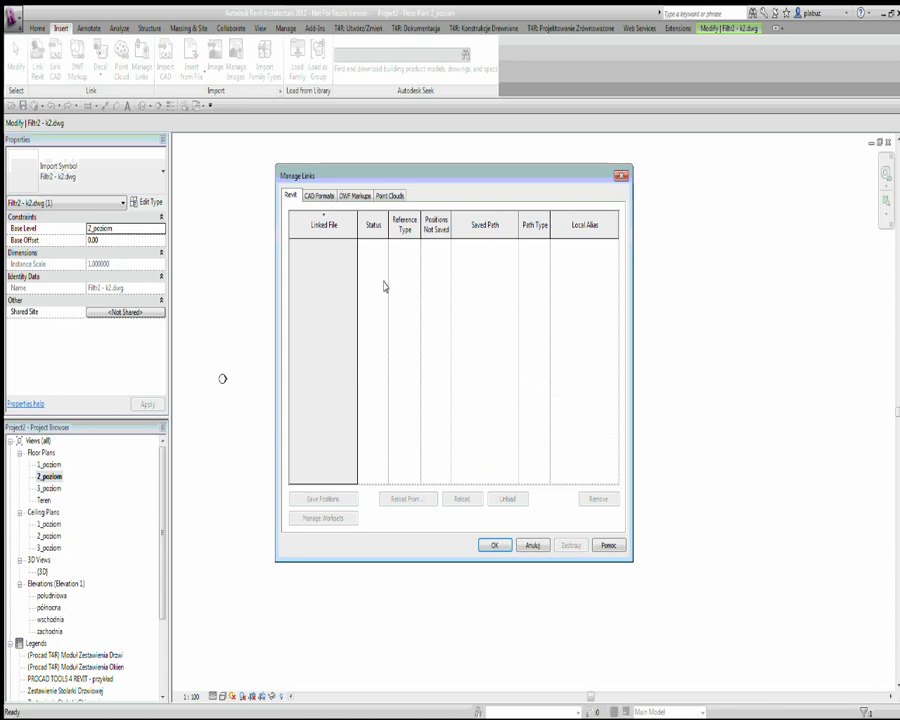
{"action": "left_click", "coordinate": [320, 197]}
{"action": "left_click", "coordinate": [320, 256]}
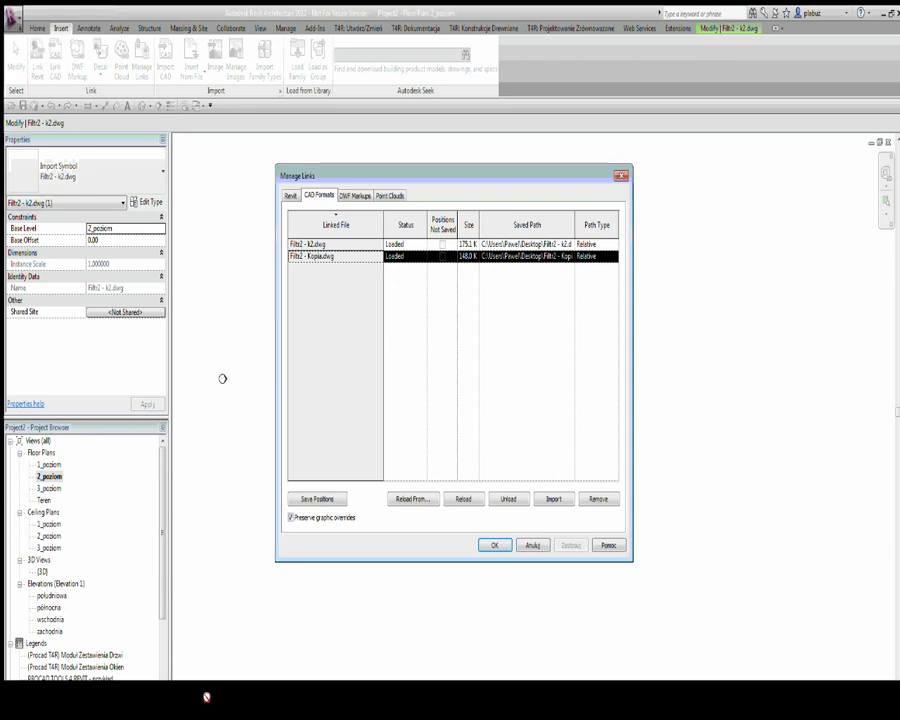
{"action": "left_click", "coordinate": [206, 697]}
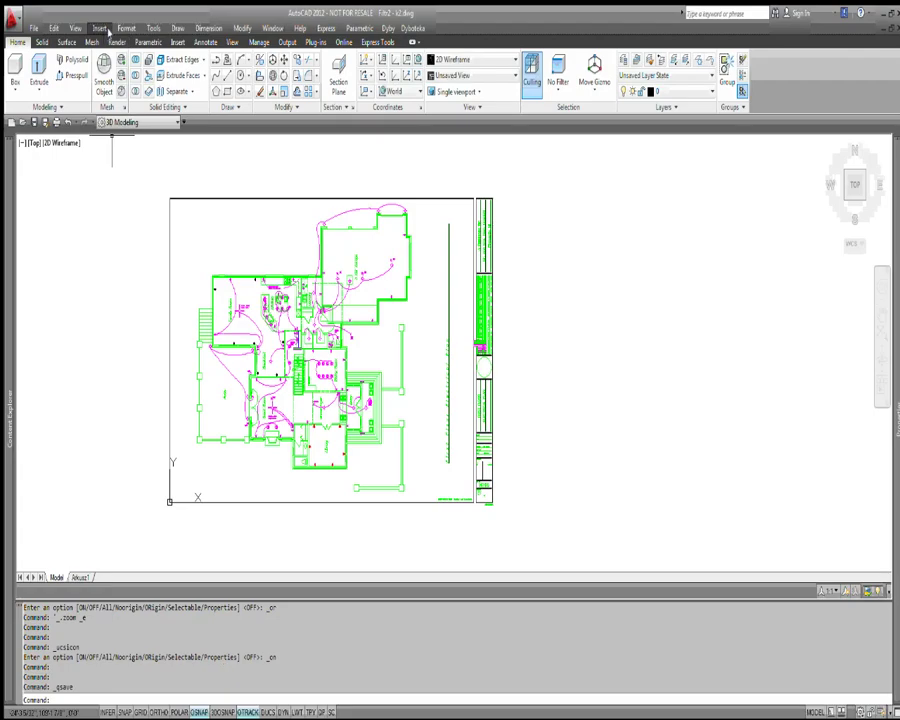
Save the AutoCAD drawing and inspect the Filtr2 - k2 entry in External References.
{"action": "left_click", "coordinate": [100, 28]}
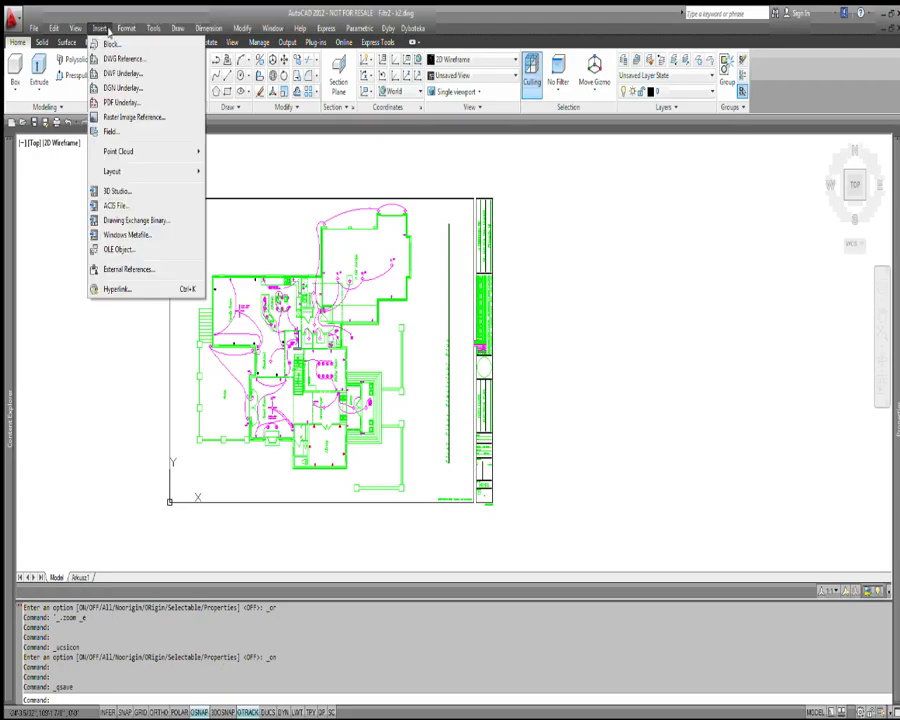
{"action": "key", "text": "ctrl+s"}
{"action": "key", "text": "ctrl+s"}
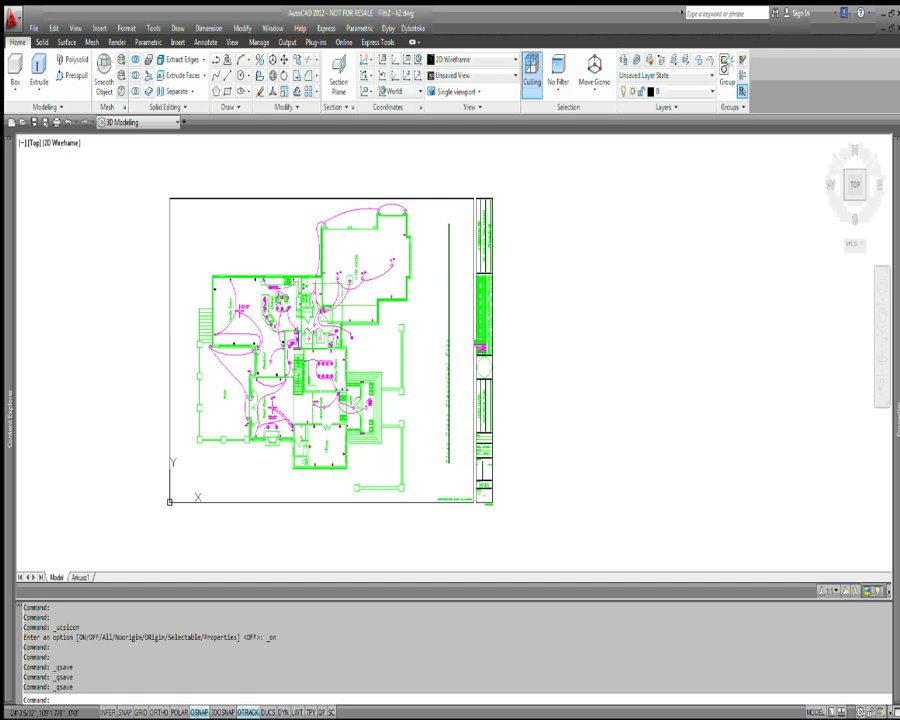
{"action": "left_click", "coordinate": [98, 137]}
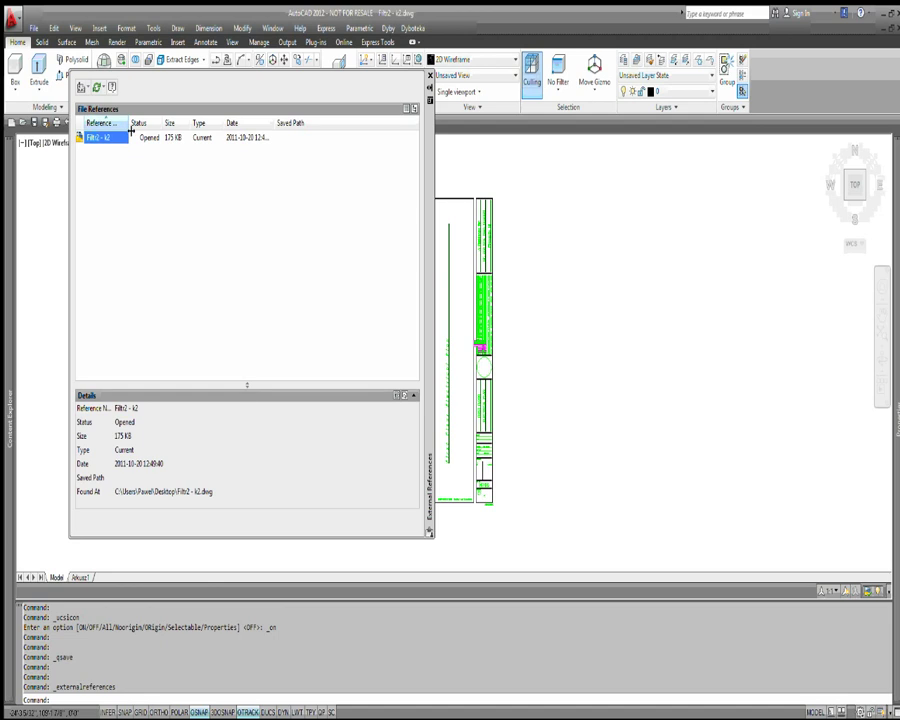
{"action": "left_click_drag", "start_coordinate": [128, 122], "coordinate": [170, 122]}
{"action": "left_click_drag", "start_coordinate": [84, 122], "coordinate": [110, 122]}
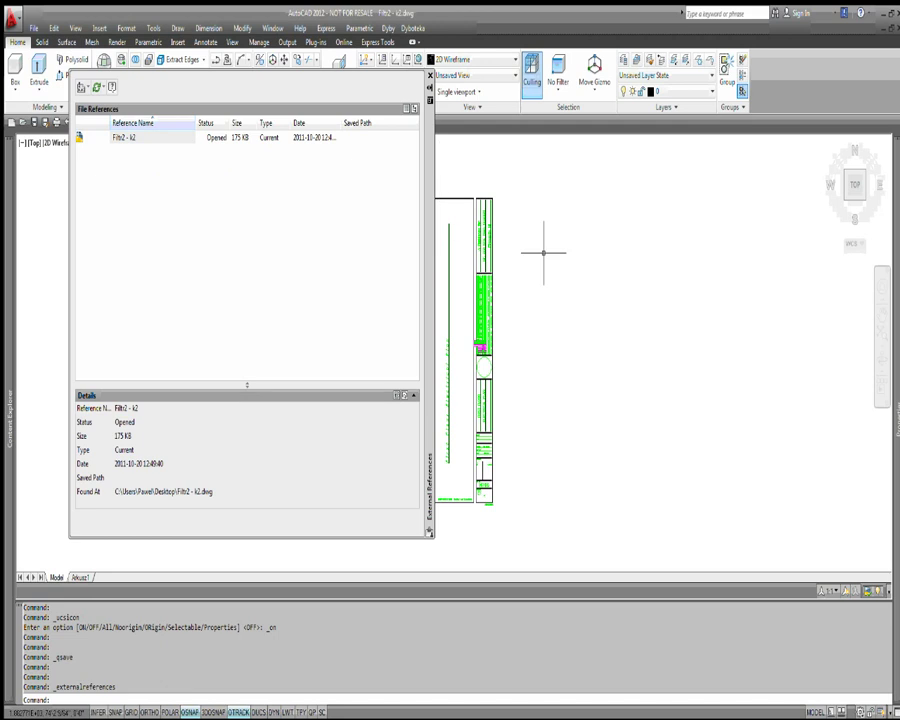
{"action": "left_click", "coordinate": [516, 226]}
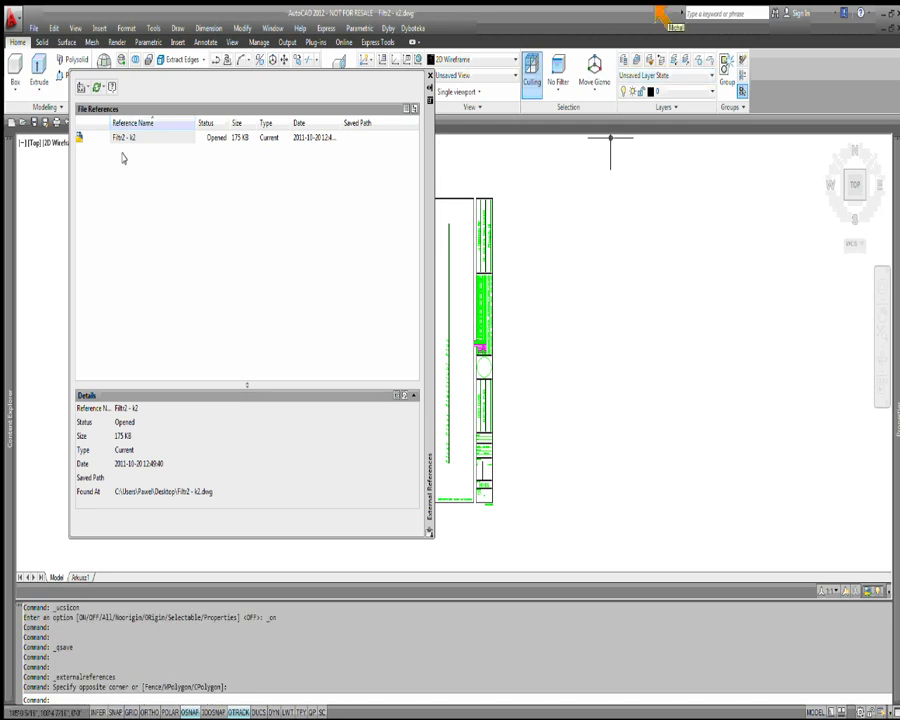
Attach Filtr2 - Kopia.dwg from the Desktop as an Overlay xref at a picked insertion point.
{"action": "left_click", "coordinate": [88, 87]}
{"action": "left_click", "coordinate": [96, 104]}
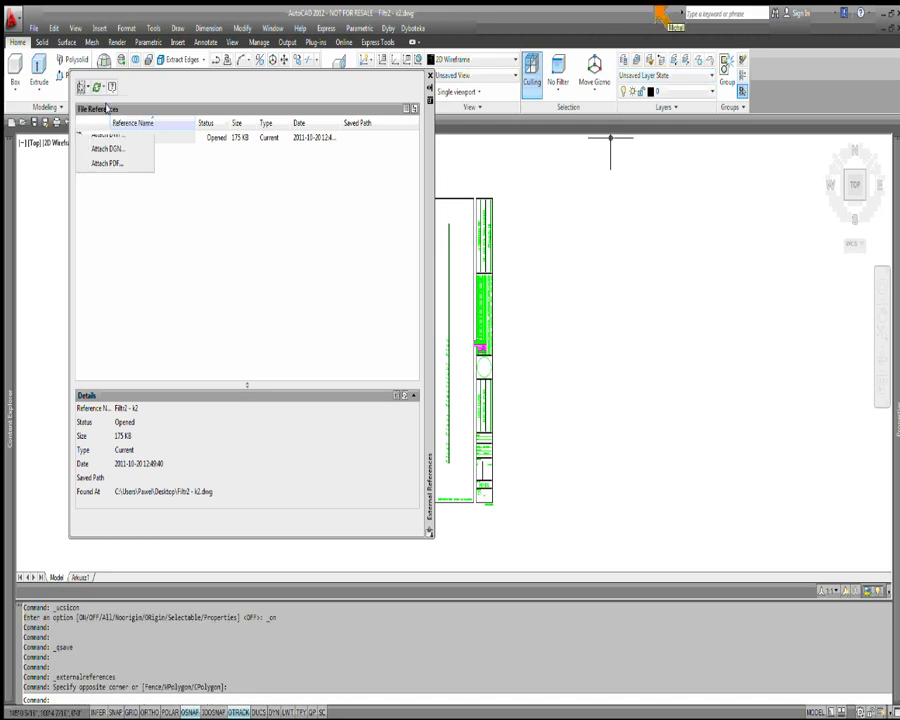
{"action": "left_click", "coordinate": [155, 320]}
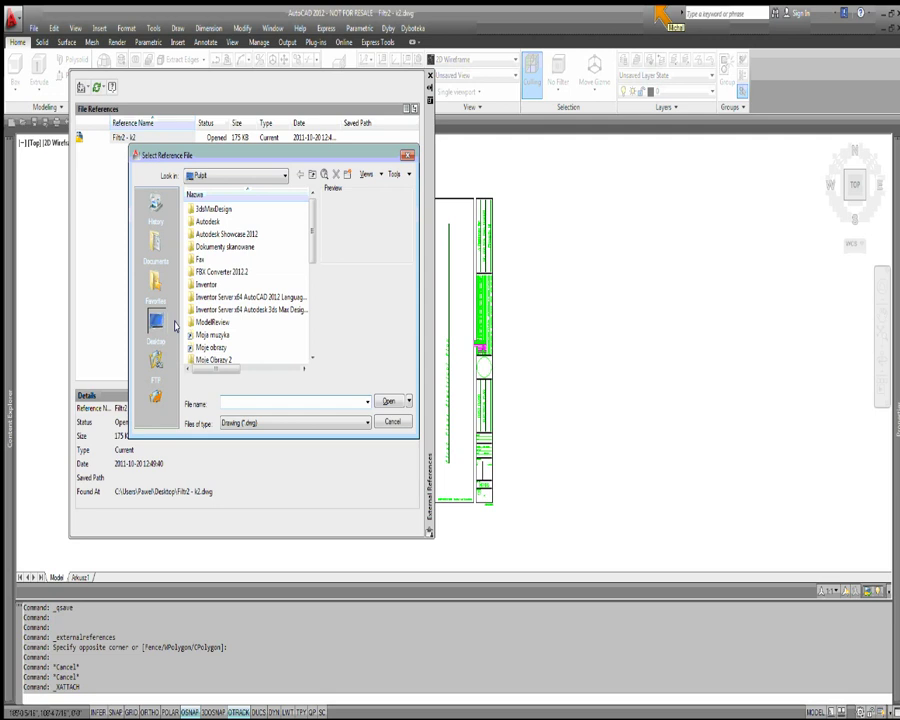
{"action": "scroll", "coordinate": [300, 270], "scroll_direction": "down", "scroll_amount": 2}
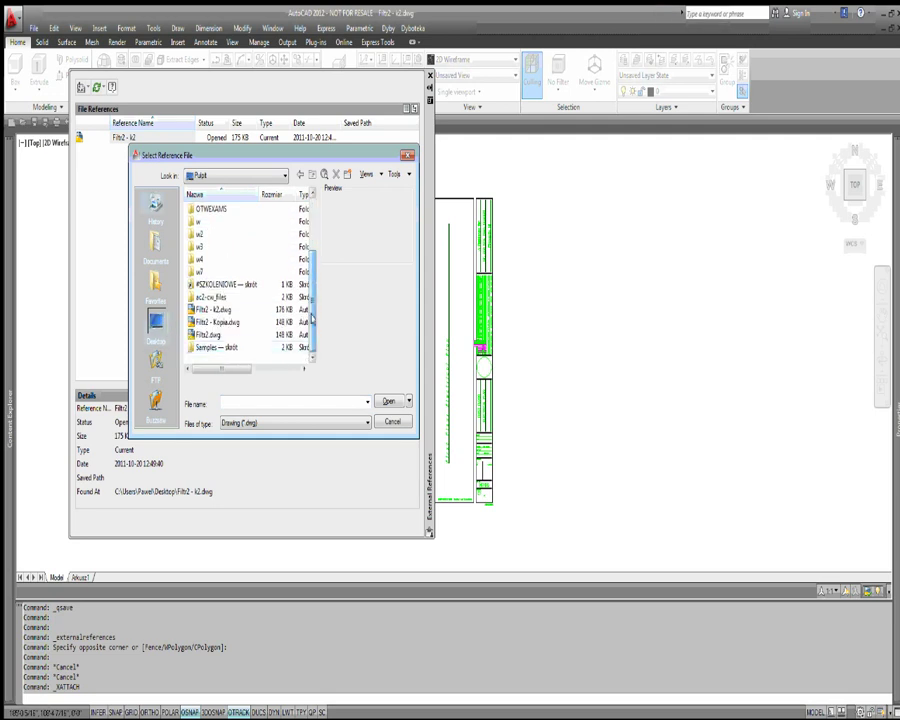
{"action": "left_click", "coordinate": [214, 322]}
{"action": "left_click", "coordinate": [388, 401]}
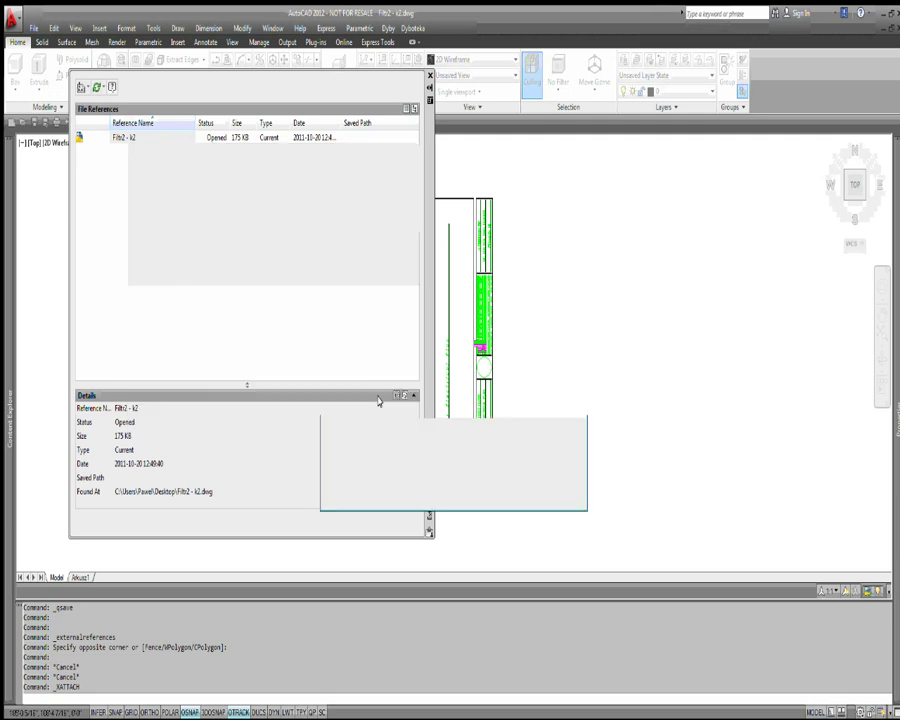
{"action": "left_click", "coordinate": [472, 492]}
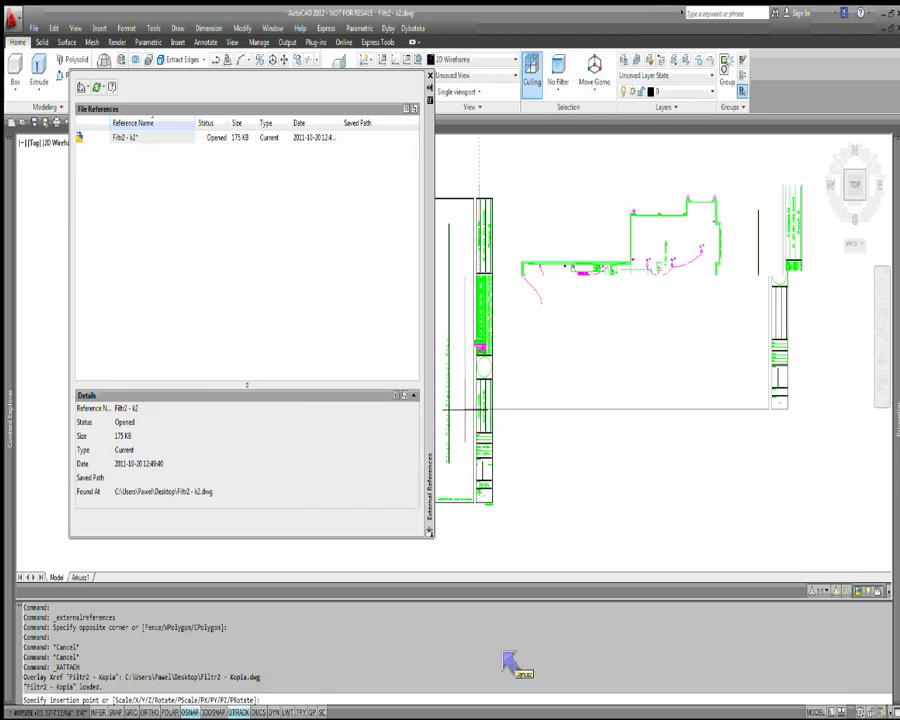
{"action": "left_click", "coordinate": [543, 378]}
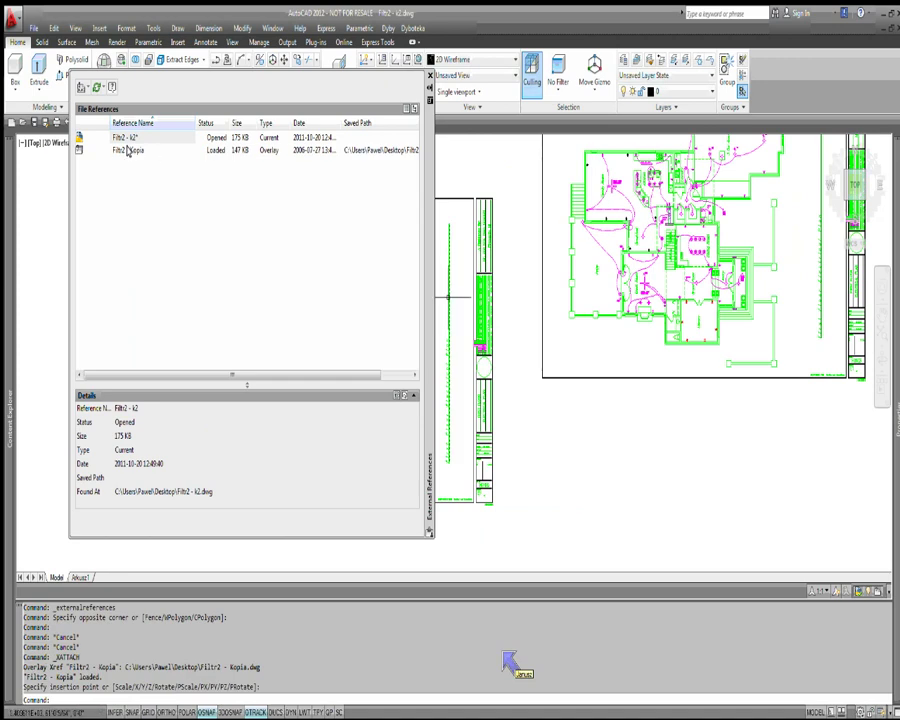
Start binding the Filtr2 - Kopia reference, then cancel so it stays unbound.
{"action": "left_click", "coordinate": [127, 150]}
{"action": "right_click", "coordinate": [127, 150]}
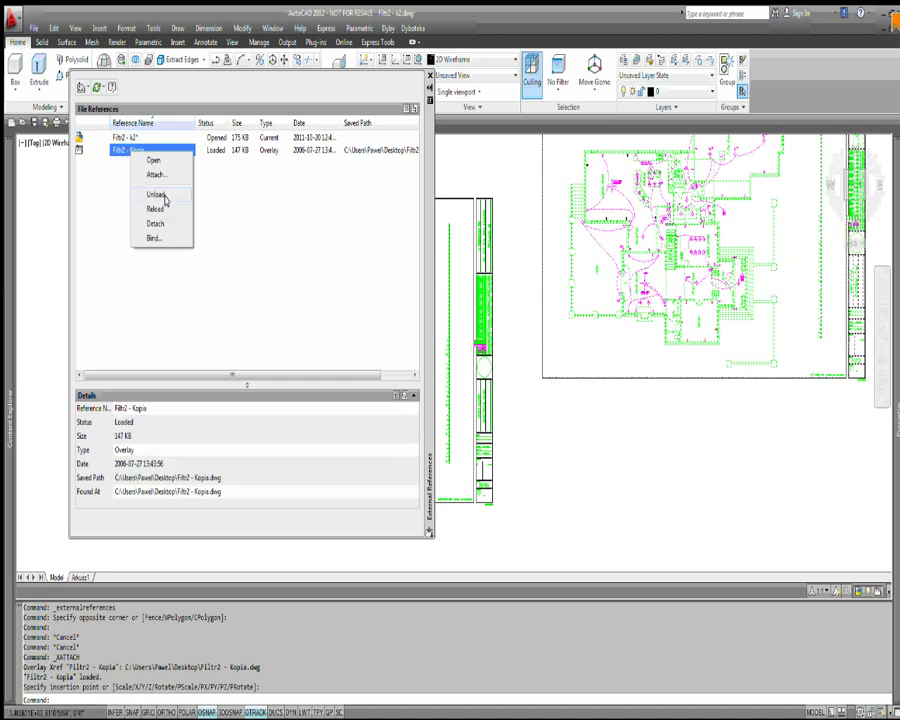
{"action": "left_click", "coordinate": [162, 240]}
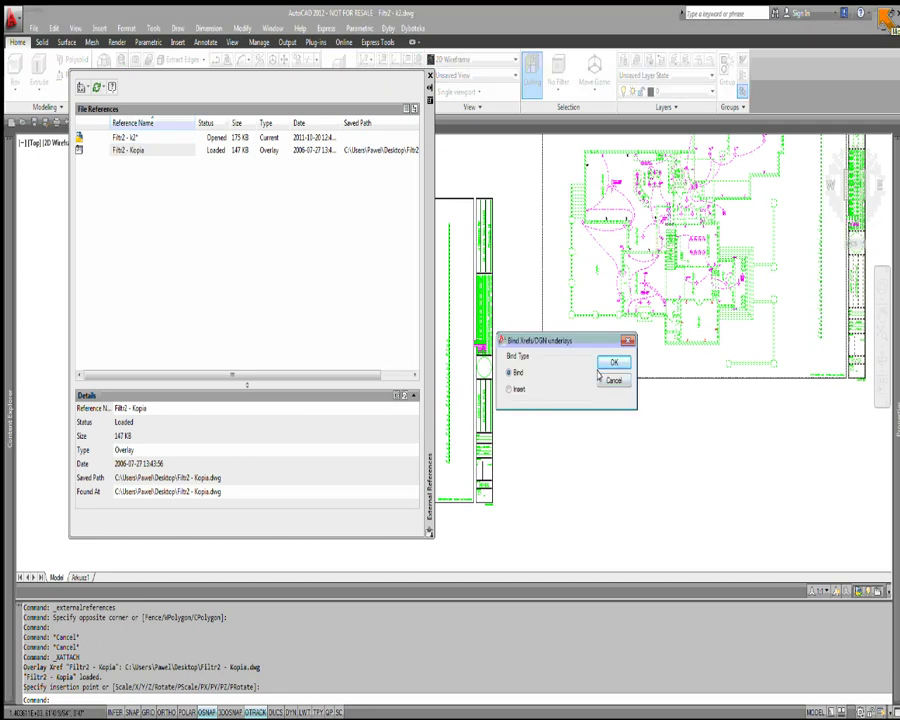
{"action": "left_click", "coordinate": [612, 381]}
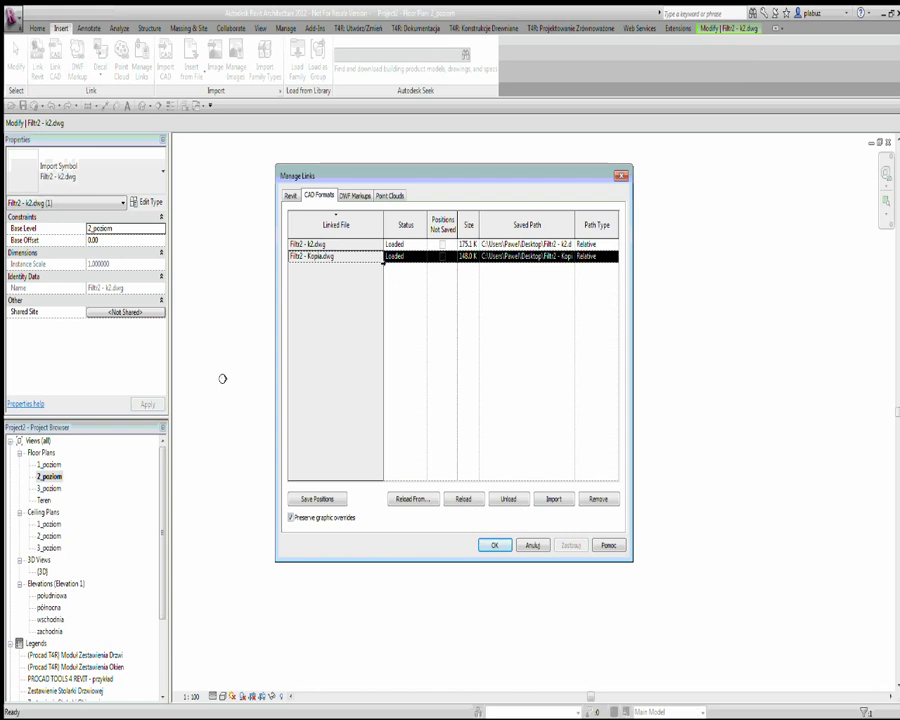
Convert the Filtr2 - k2.dwg link to an import in Manage Links and confirm with OK.
{"action": "left_click", "coordinate": [350, 245]}
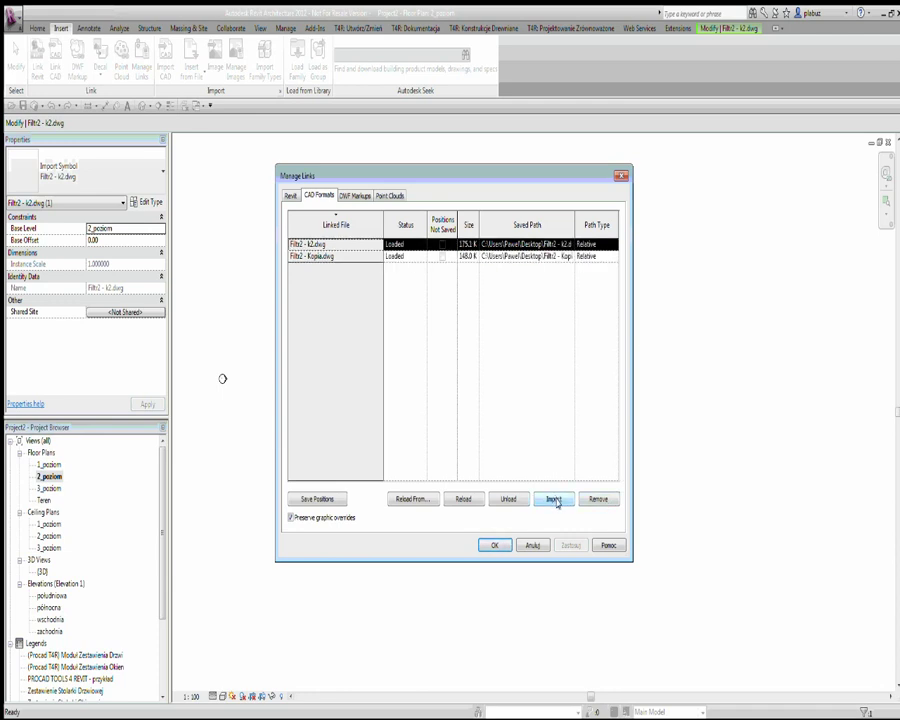
{"action": "left_click", "coordinate": [554, 499]}
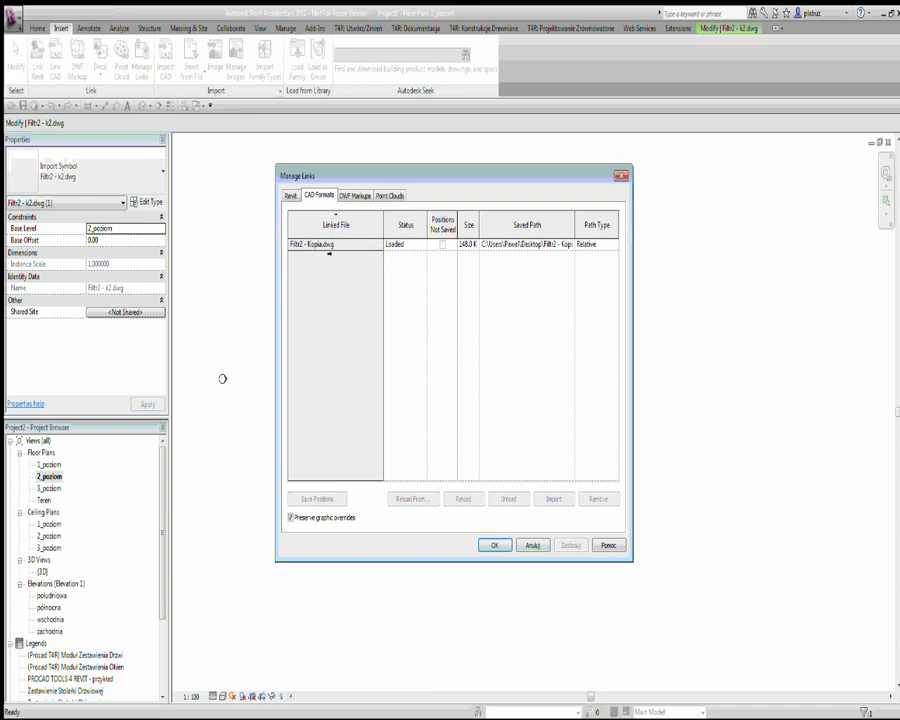
{"action": "left_click", "coordinate": [489, 543]}
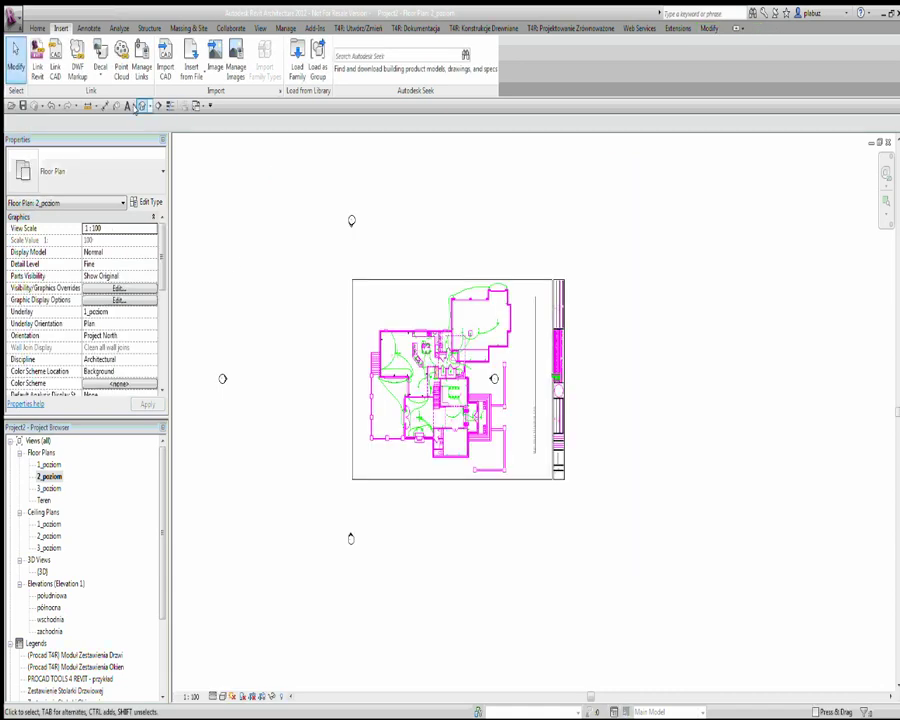
Select the imported drawing in 3D and cycle between the k2 and Kopia imports.
{"action": "scroll", "coordinate": [303, 301], "scroll_direction": "up", "scroll_amount": 5}
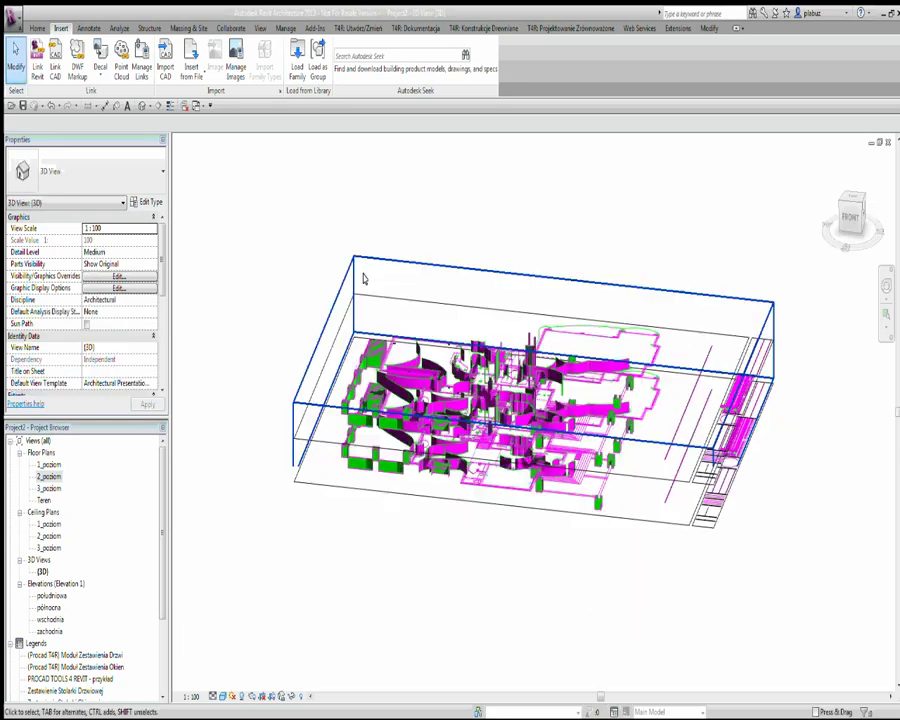
{"action": "left_click", "coordinate": [367, 290]}
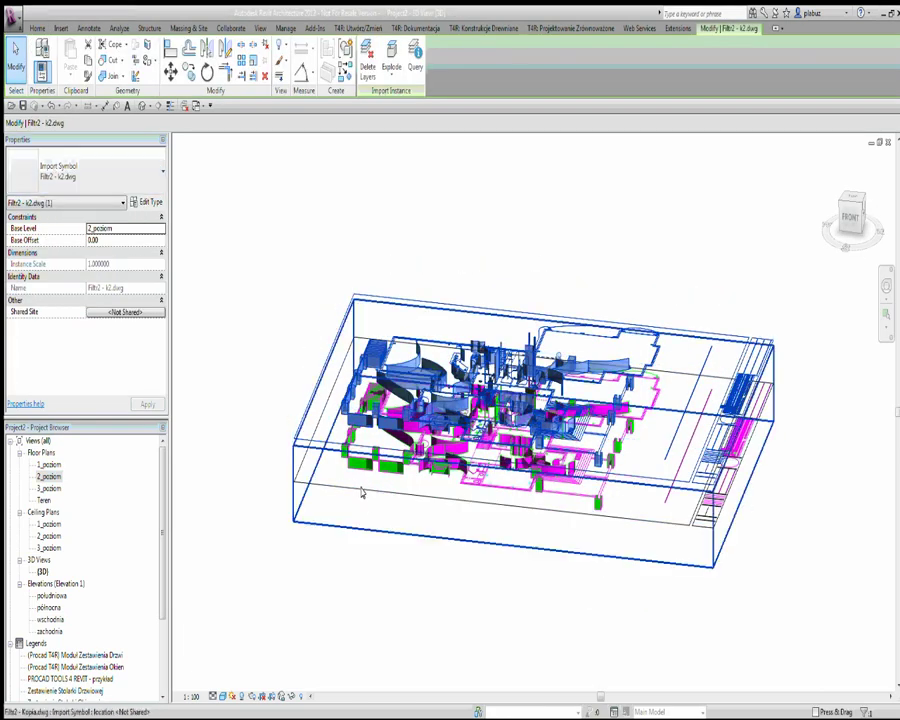
{"action": "left_click", "coordinate": [40, 215]}
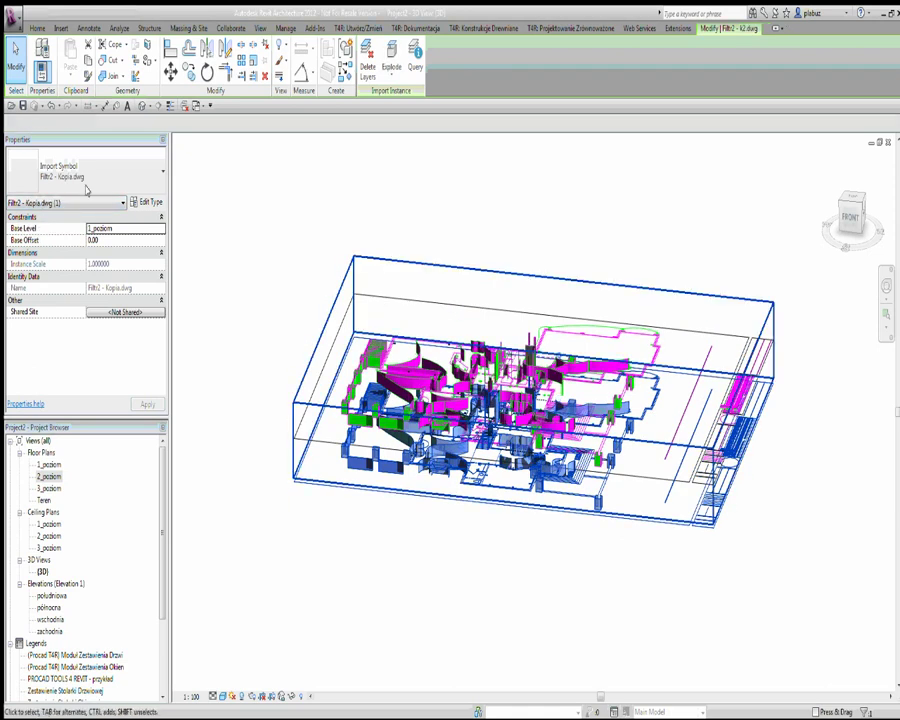
{"action": "key", "text": "ctrl+z"}
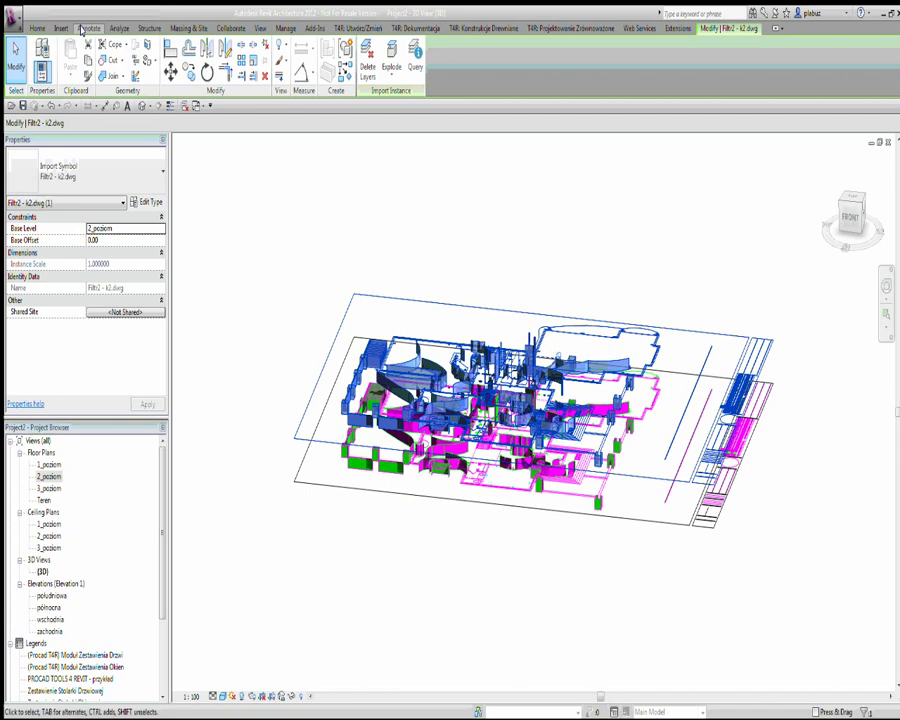
Open and close the Manage Links dialog, then reselect the Filtr2 - k2.dwg import.
{"action": "left_click", "coordinate": [61, 28]}
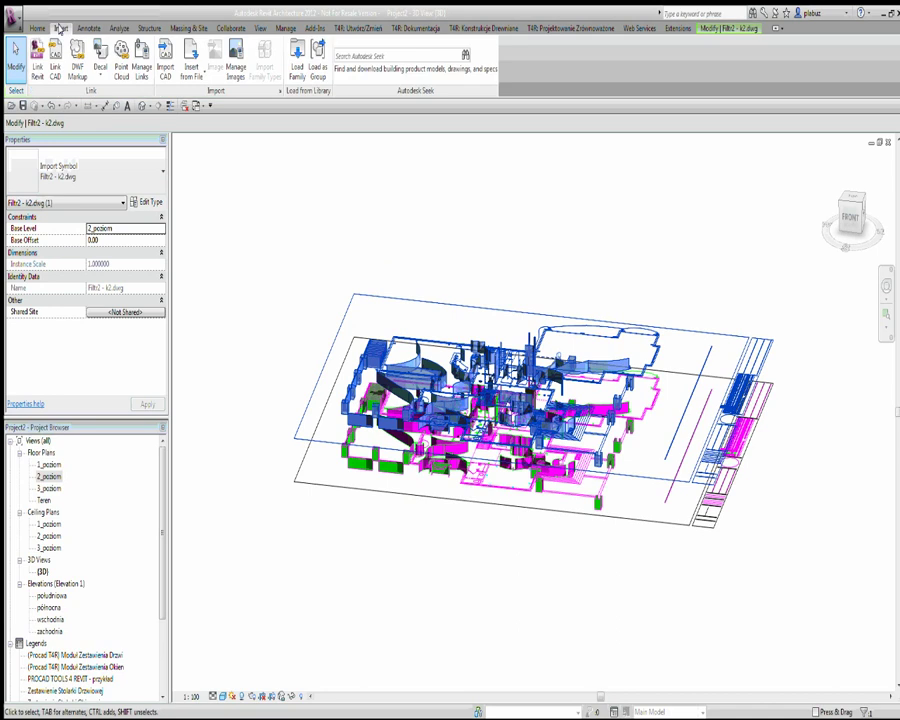
{"action": "left_click", "coordinate": [131, 81]}
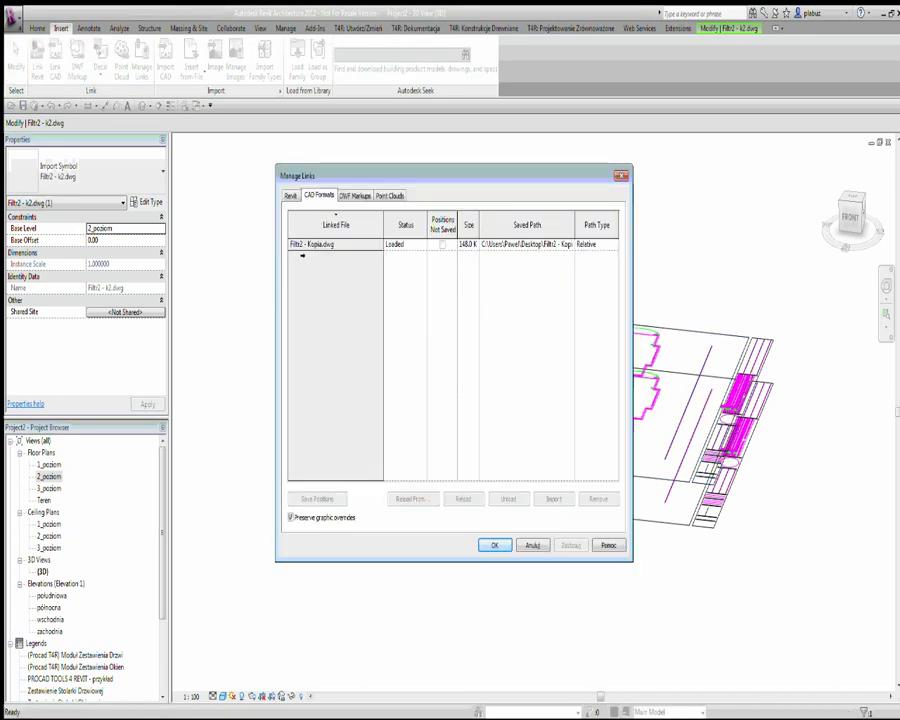
{"action": "left_click", "coordinate": [620, 176]}
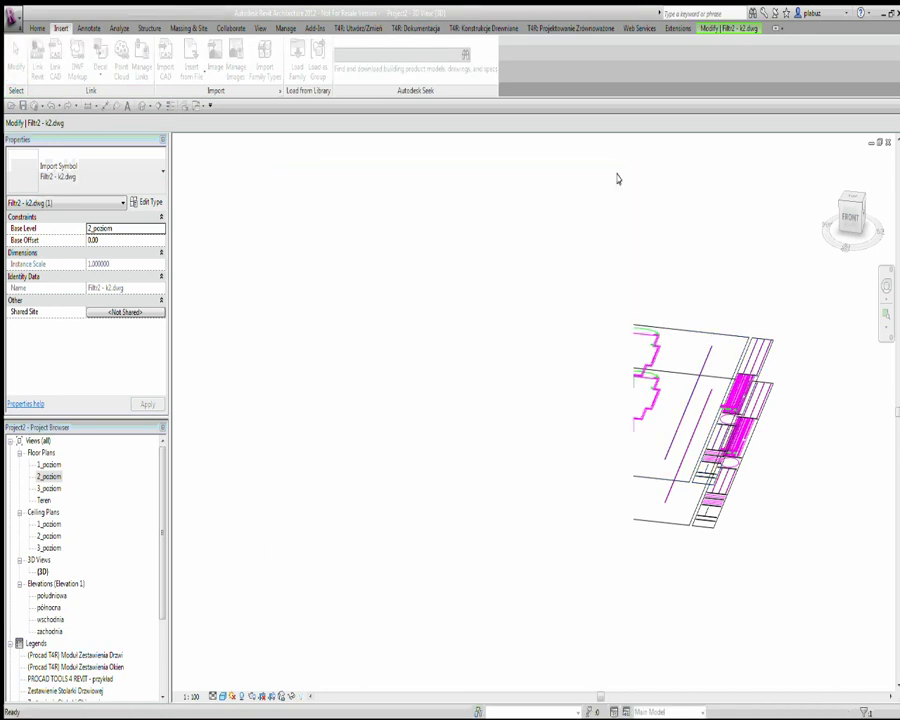
{"action": "left_click", "coordinate": [389, 297]}
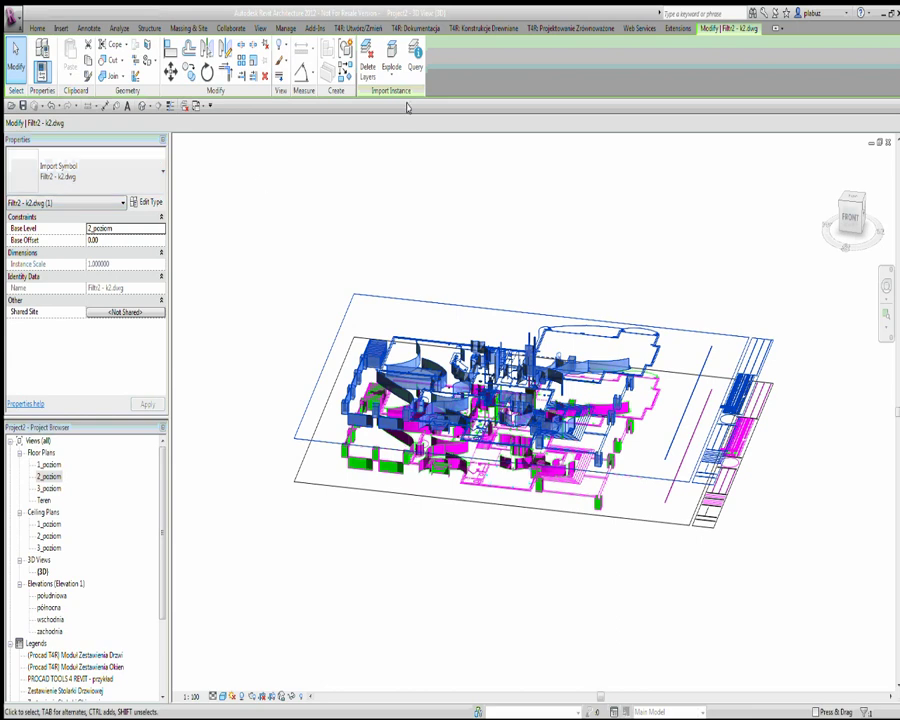
Explode the Filtr2 - k2.dwg import and orbit the 3D view to see it from the back.
{"action": "left_click", "coordinate": [391, 70]}
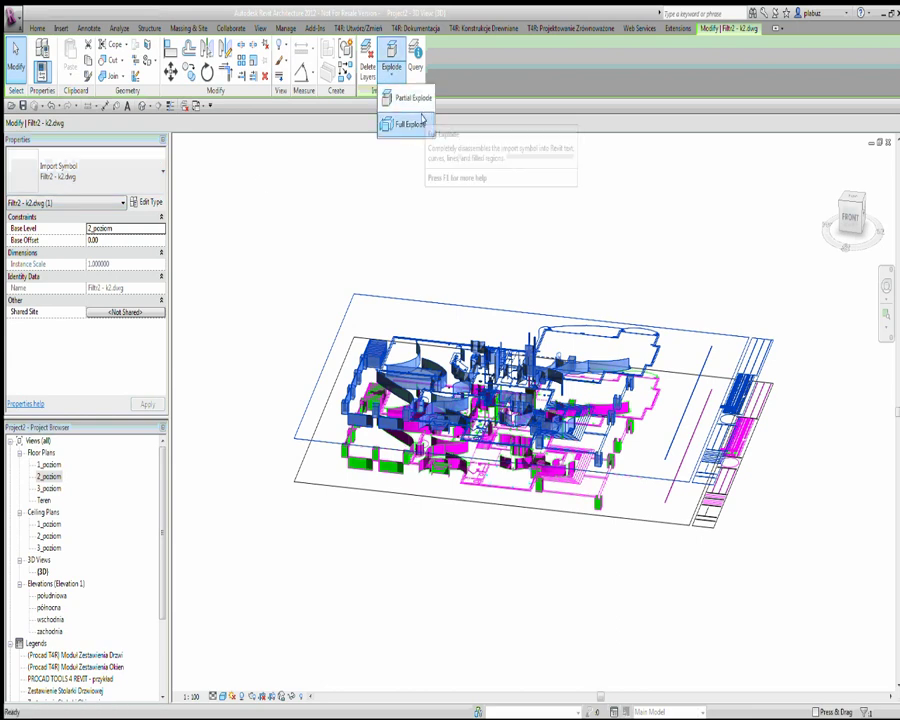
{"action": "left_click", "coordinate": [416, 97]}
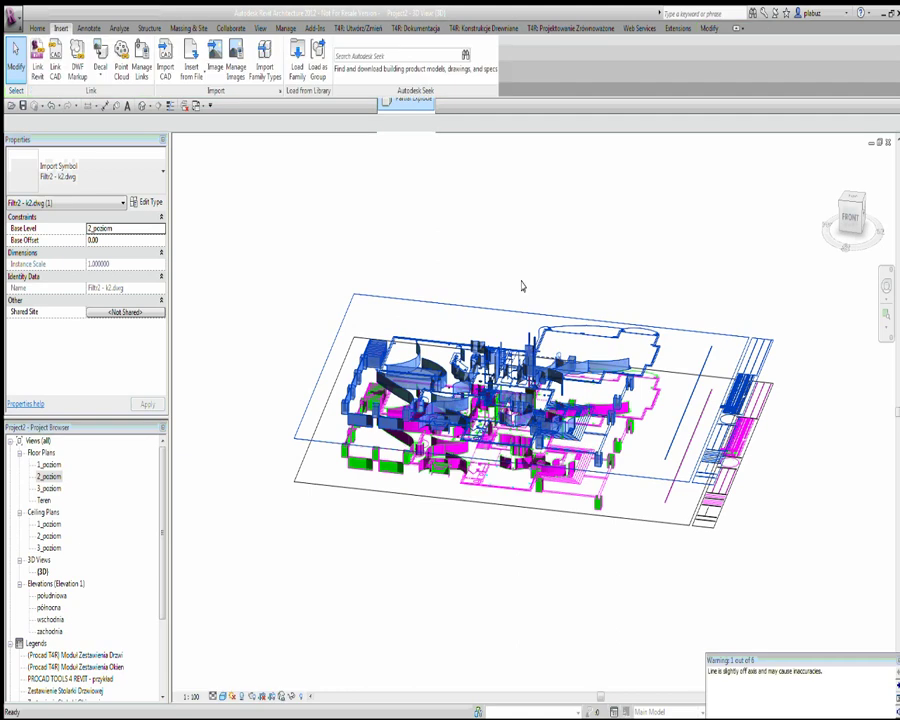
{"action": "middle_click_drag", "start_coordinate": [387, 338], "coordinate": [387, 338], "text": "shift"}
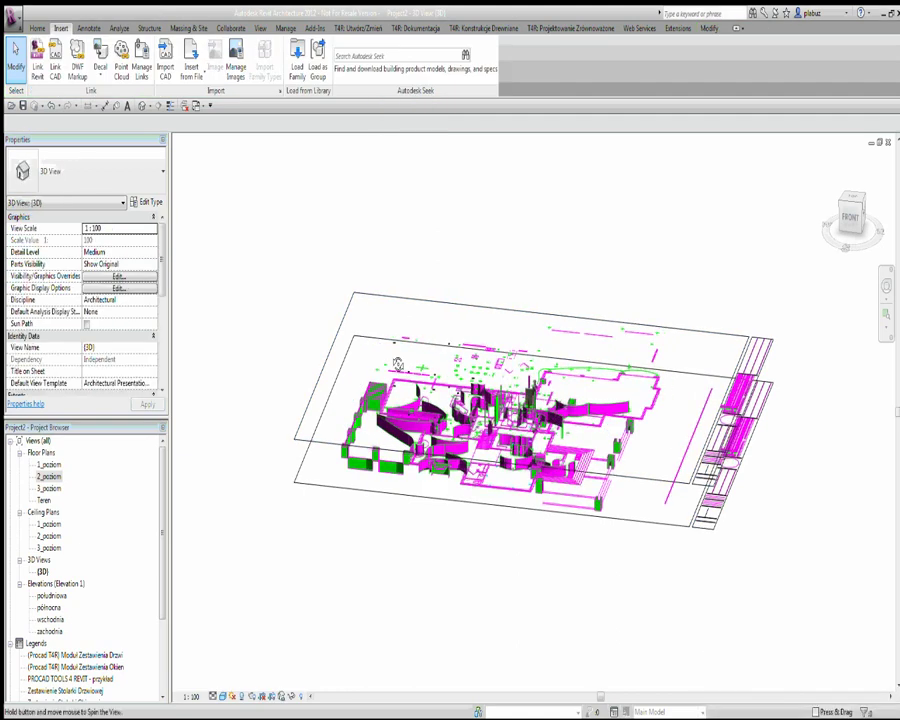
{"action": "mouse_move", "coordinate": [397, 363]}
{"action": "middle_mouse_down", "text": "shift"}
{"action": "mouse_move", "coordinate": [306, 273]}
{"action": "mouse_move", "coordinate": [287, 307]}
{"action": "mouse_move", "coordinate": [434, 329]}
{"action": "mouse_move", "coordinate": [452, 401]}
{"action": "mouse_move", "coordinate": [491, 373]}
{"action": "mouse_move", "coordinate": [621, 366]}
{"action": "mouse_move", "coordinate": [480, 341]}
{"action": "mouse_move", "coordinate": [551, 371]}
{"action": "mouse_move", "coordinate": [608, 371]}
{"action": "middle_mouse_up", "text": "shift"}
Hide the Filtr2 - Kopia.dwg import's category in the 3D view.
{"action": "left_click", "coordinate": [351, 478]}
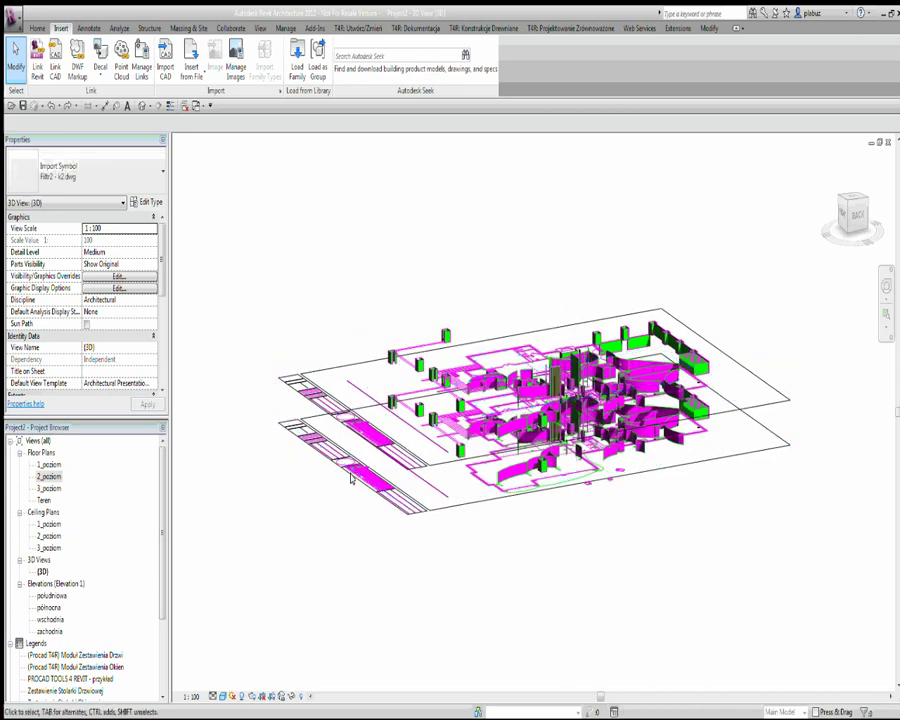
{"action": "left_click", "coordinate": [351, 478]}
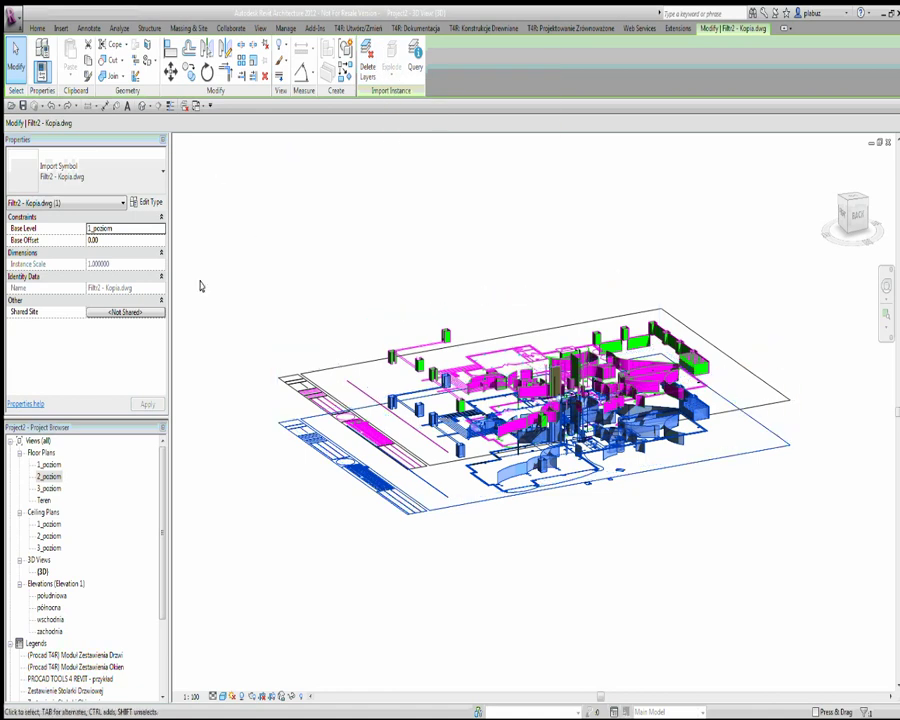
{"action": "right_click", "coordinate": [252, 237]}
{"action": "mouse_move", "coordinate": [287, 300]}
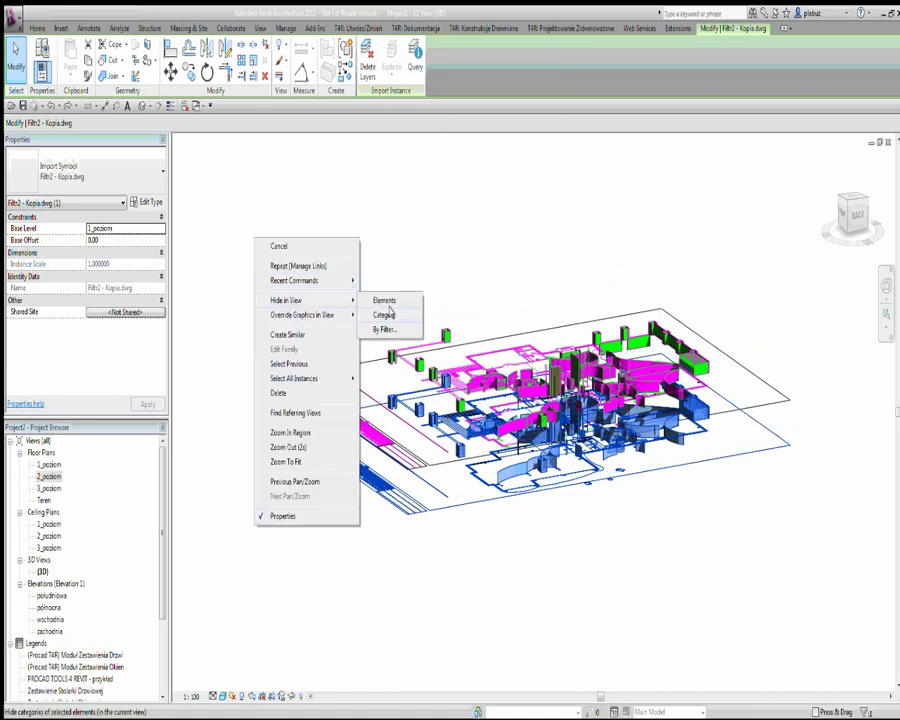
{"action": "left_click", "coordinate": [386, 316]}
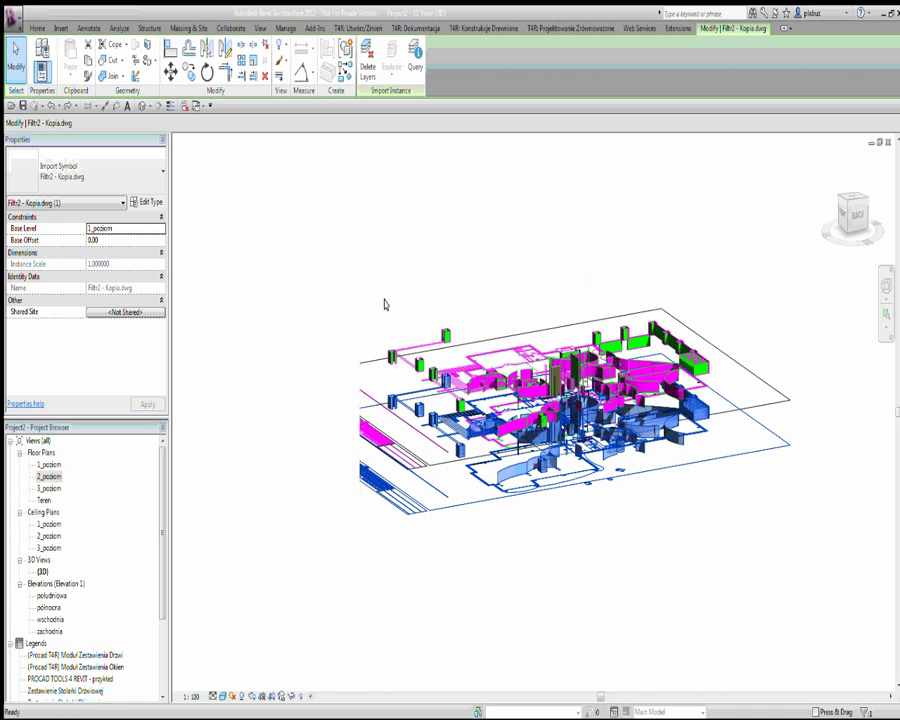
Hide the Kopia import element in view, then reorient the view and select the k2 import.
{"action": "left_click", "coordinate": [452, 348]}
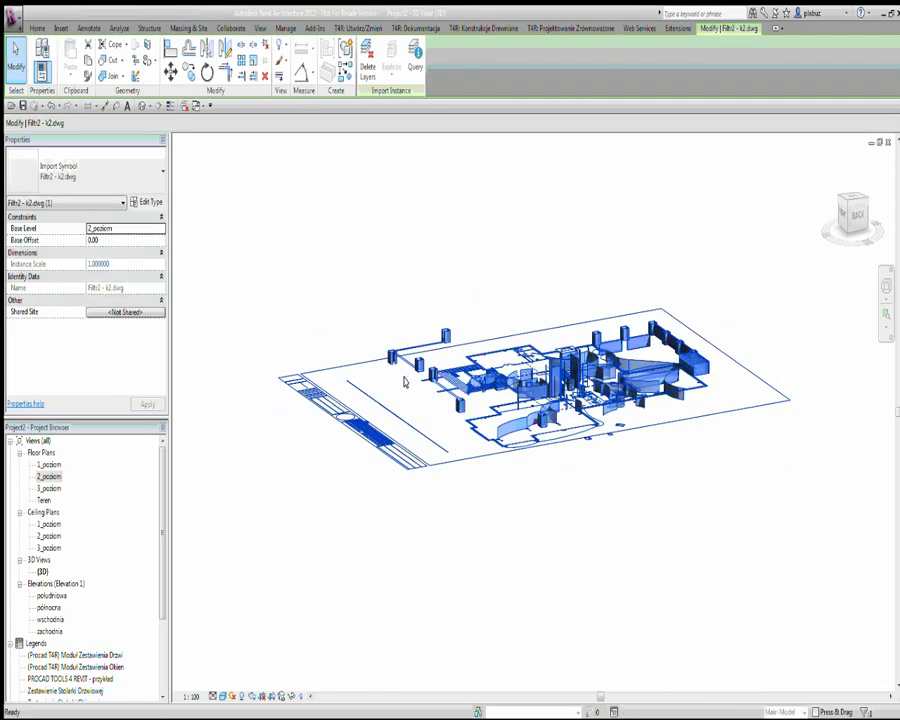
{"action": "key", "text": "Escape"}
{"action": "left_click", "coordinate": [320, 456]}
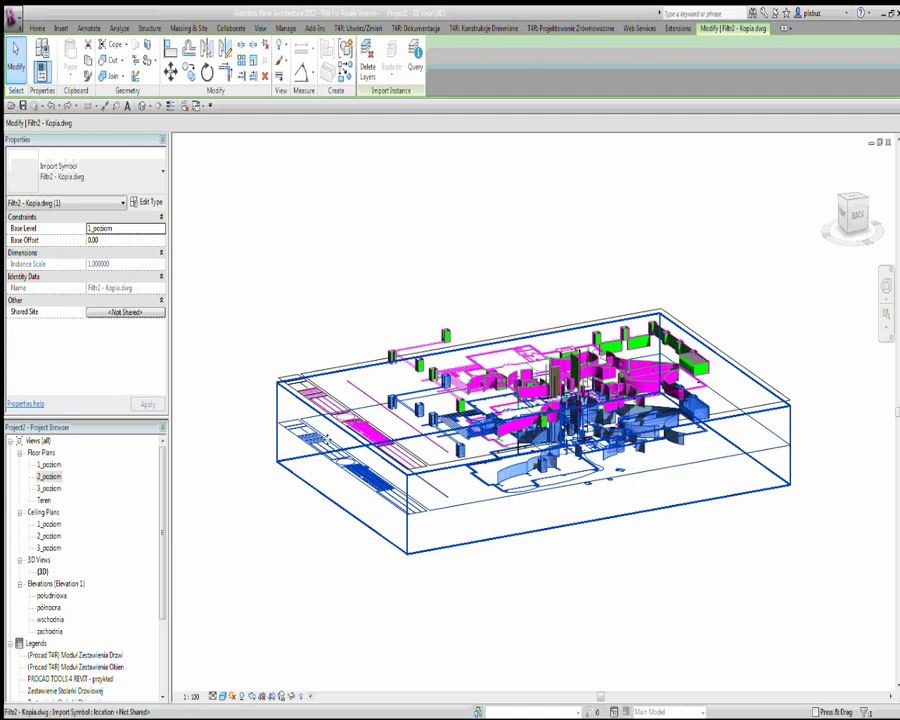
{"action": "key", "text": "Escape"}
{"action": "right_click", "coordinate": [335, 423]}
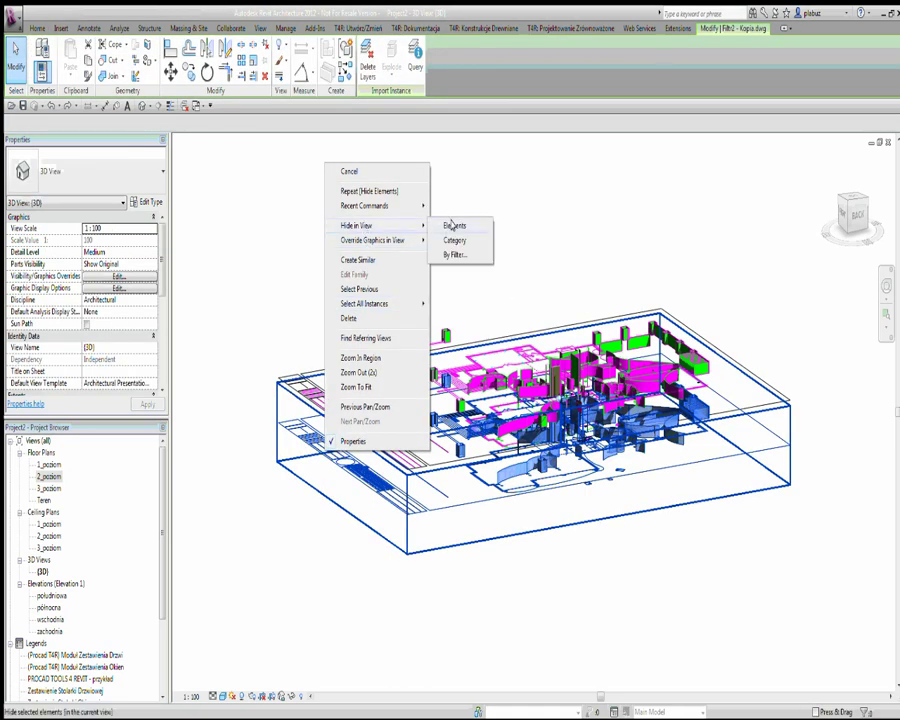
{"action": "left_click", "coordinate": [451, 226]}
{"action": "left_click", "coordinate": [451, 226]}
{"action": "middle_click_drag", "start_coordinate": [430, 306], "coordinate": [361, 335], "text": "shift"}
{"action": "middle_click_drag", "start_coordinate": [361, 335], "coordinate": [323, 307]}
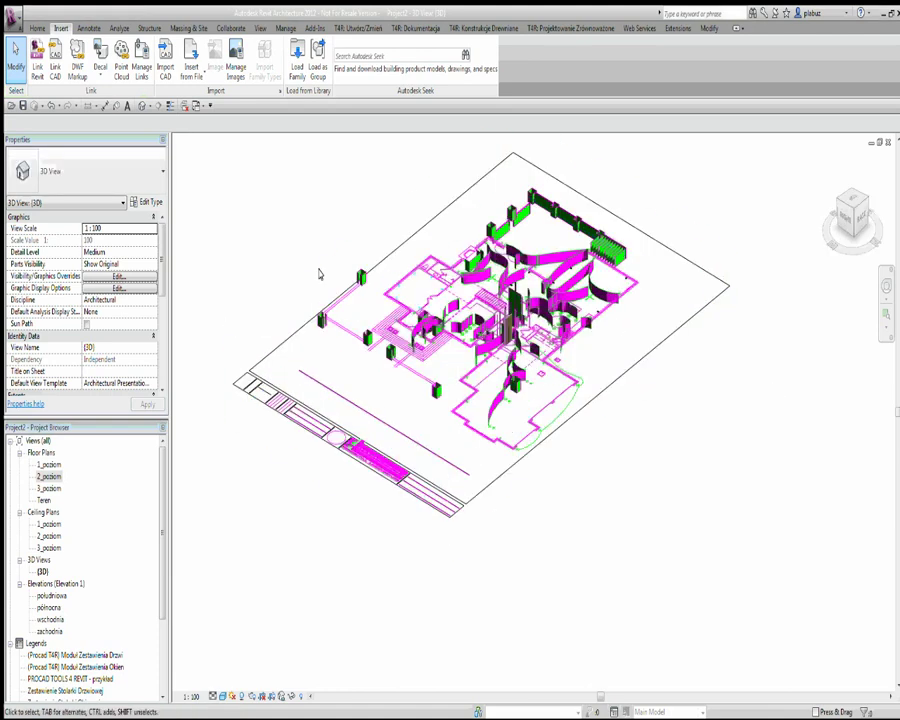
{"action": "left_click", "coordinate": [427, 261]}
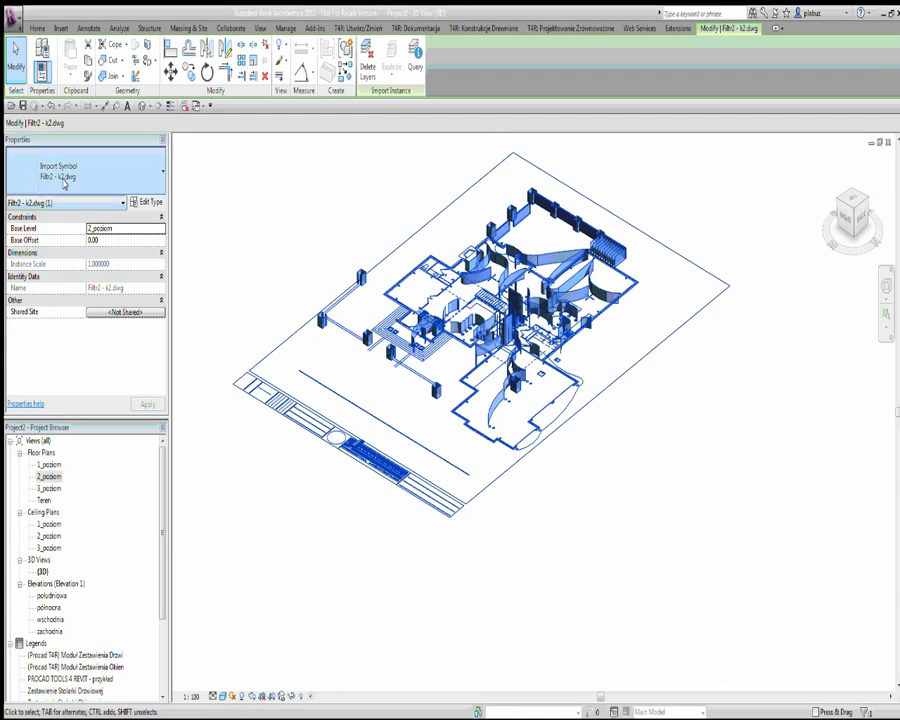
Reopen Manage Links, import the Filtr2 - k2.dwg link, and close the manager with OK.
{"action": "left_click", "coordinate": [119, 28]}
{"action": "left_click", "coordinate": [61, 28]}
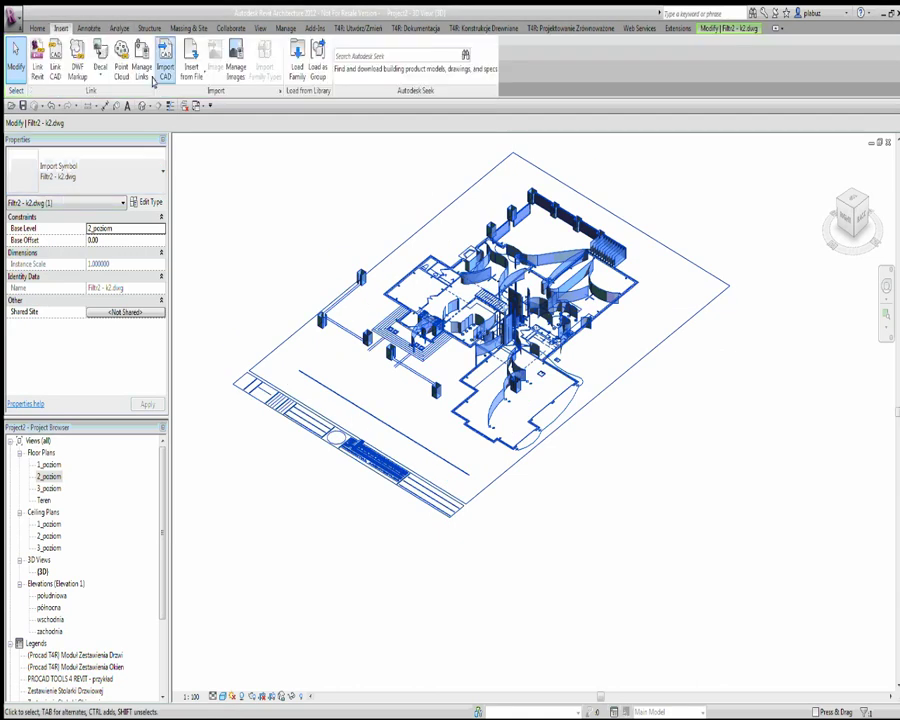
{"action": "left_click", "coordinate": [145, 70]}
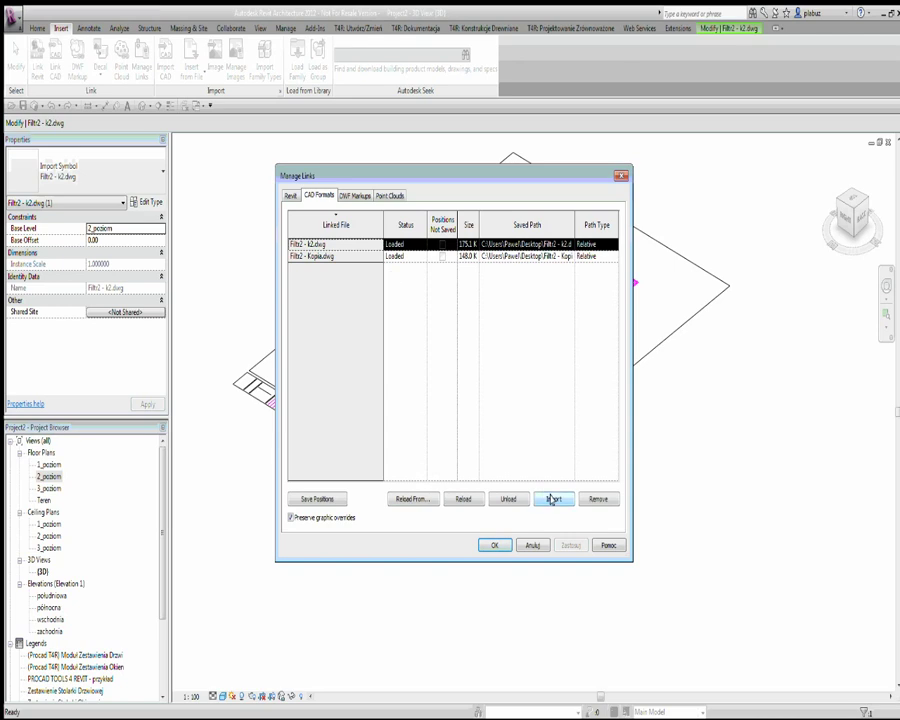
{"action": "left_click", "coordinate": [552, 499]}
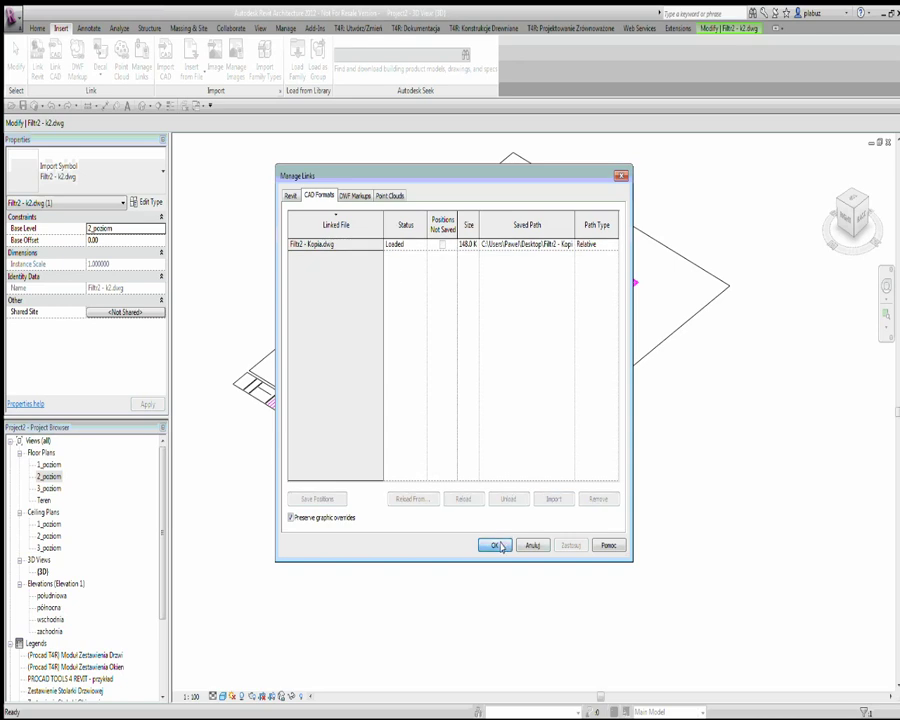
{"action": "left_click", "coordinate": [495, 545]}
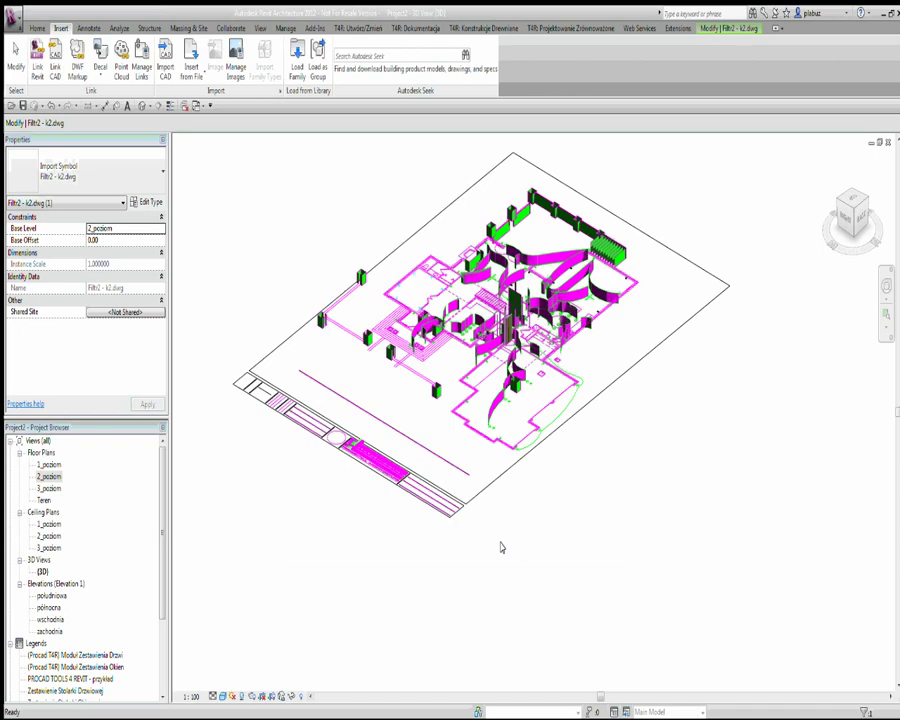
Fully explode the imported drawing and unjoin the elements that cannot stay joined.
{"action": "left_click", "coordinate": [391, 76]}
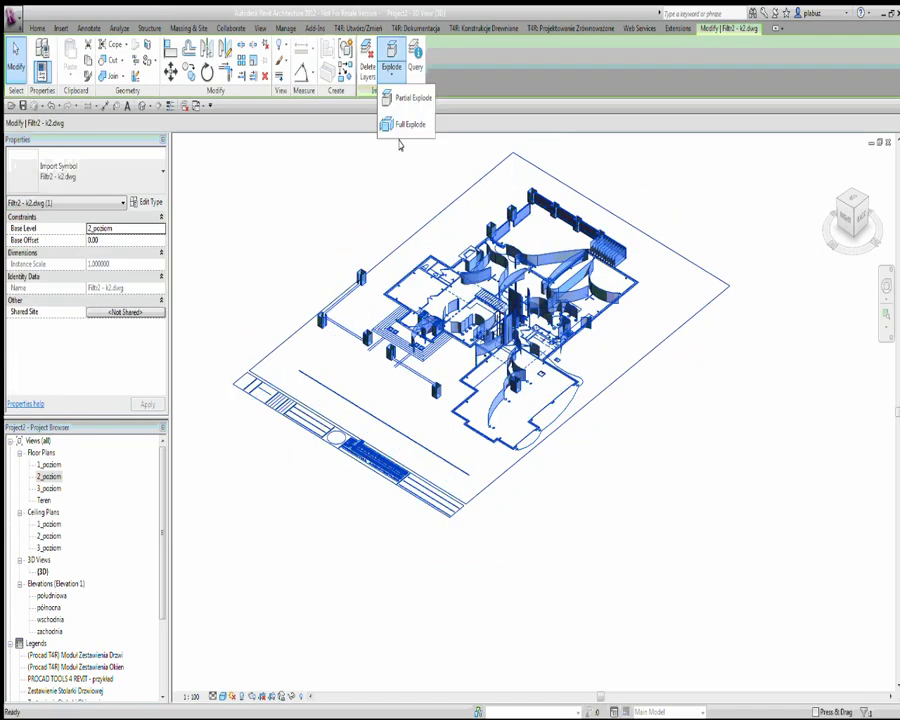
{"action": "left_click", "coordinate": [400, 121]}
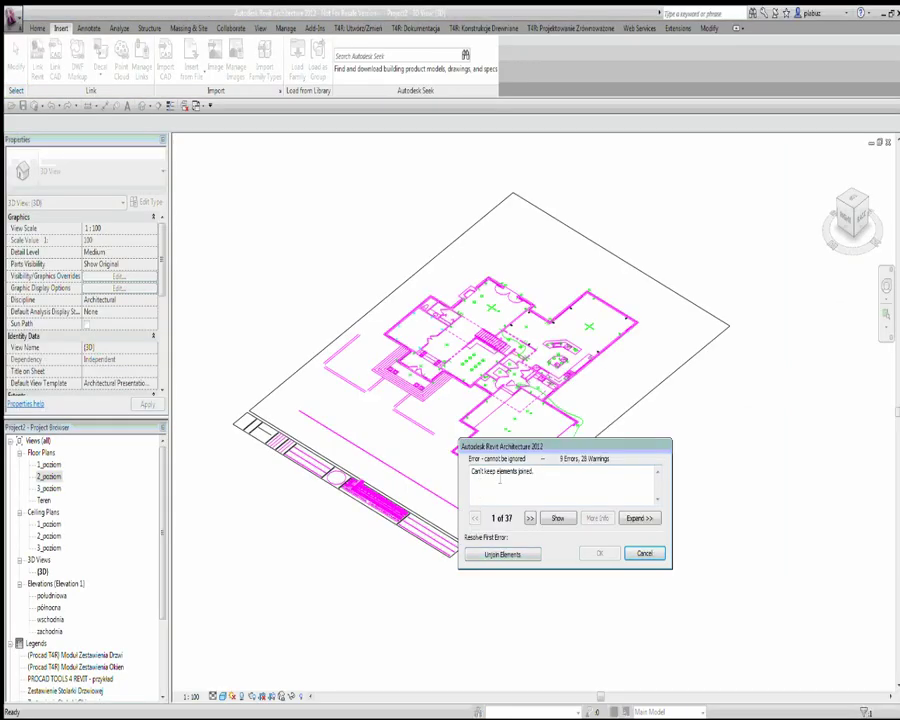
{"action": "left_click", "coordinate": [500, 552]}
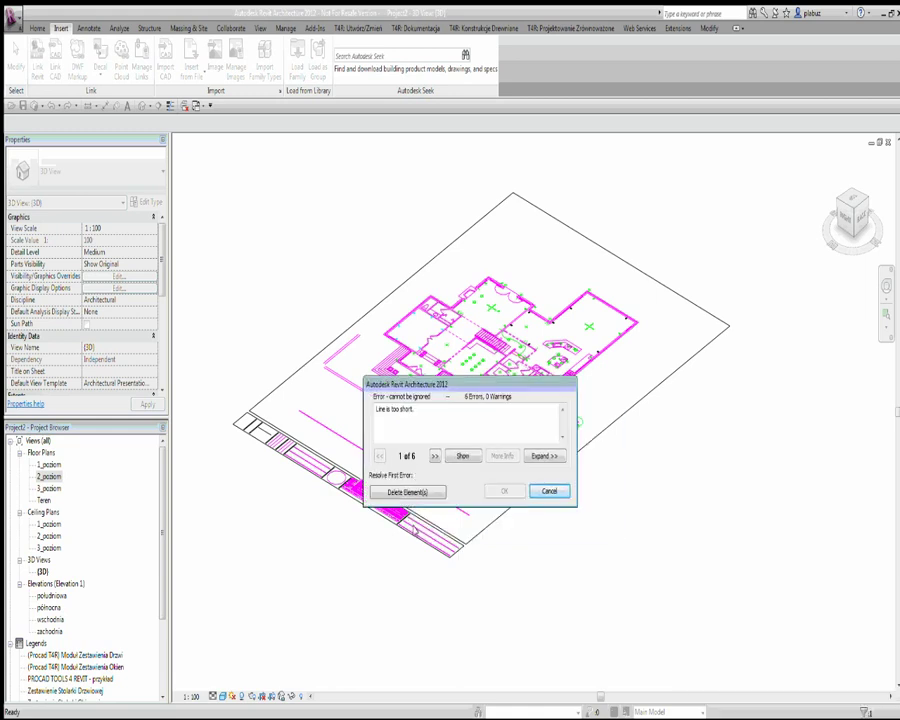
Delete the whole group of 'Line is too short' lines from the error report.
{"action": "left_click", "coordinate": [545, 456]}
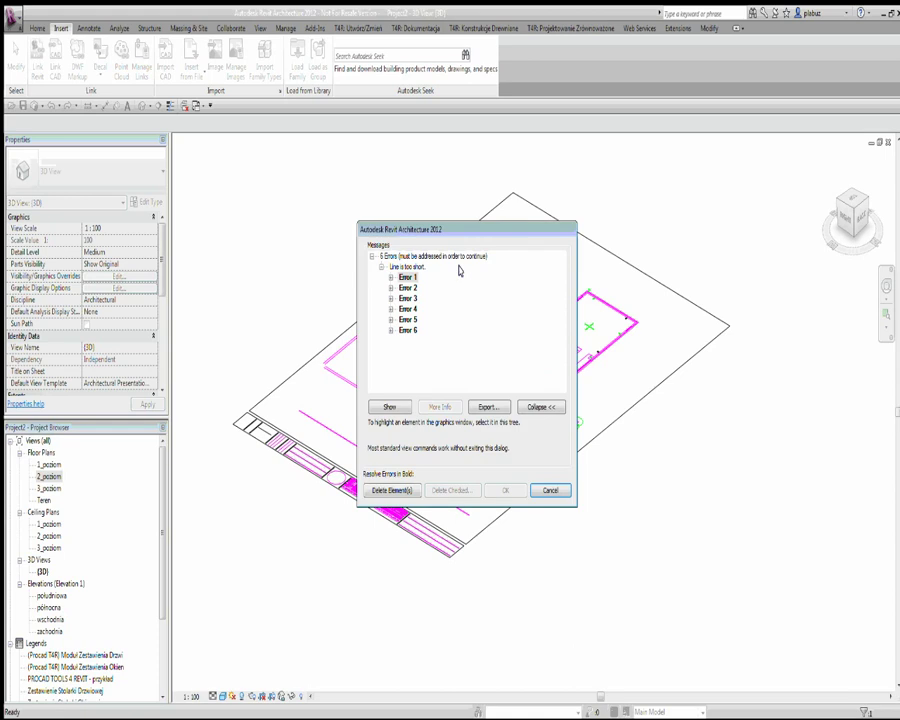
{"action": "left_click", "coordinate": [390, 277]}
{"action": "left_click_drag", "start_coordinate": [409, 236], "coordinate": [460, 273]}
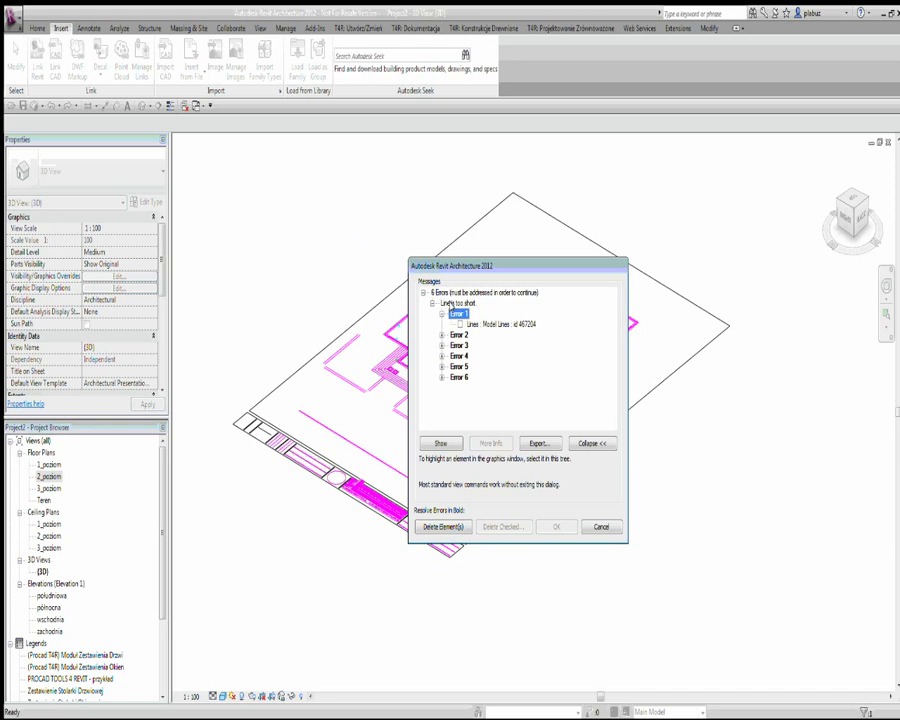
{"action": "left_click", "coordinate": [452, 303]}
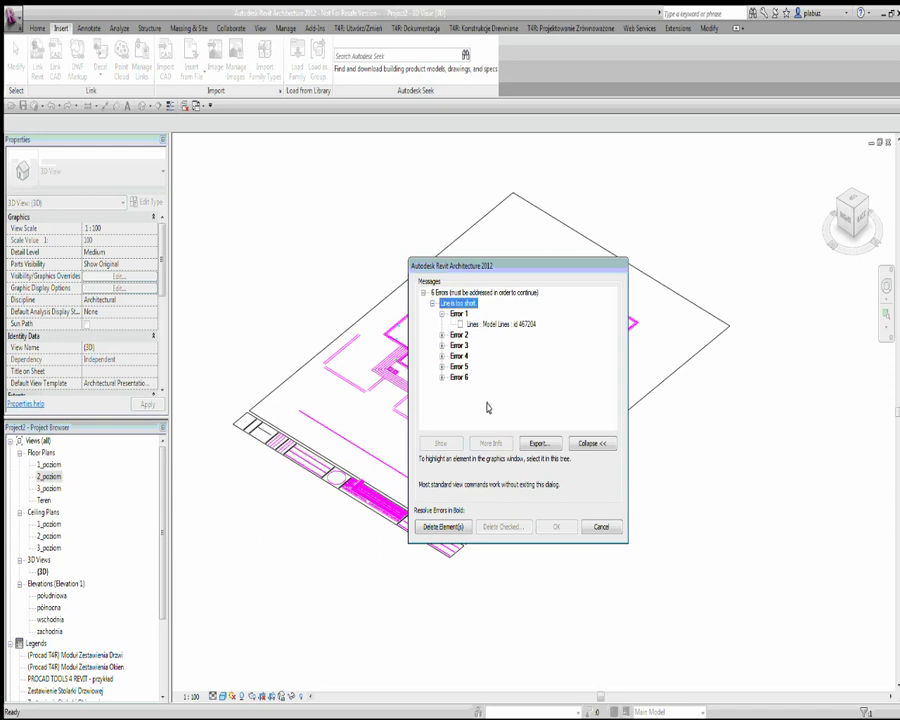
{"action": "left_click", "coordinate": [467, 528]}
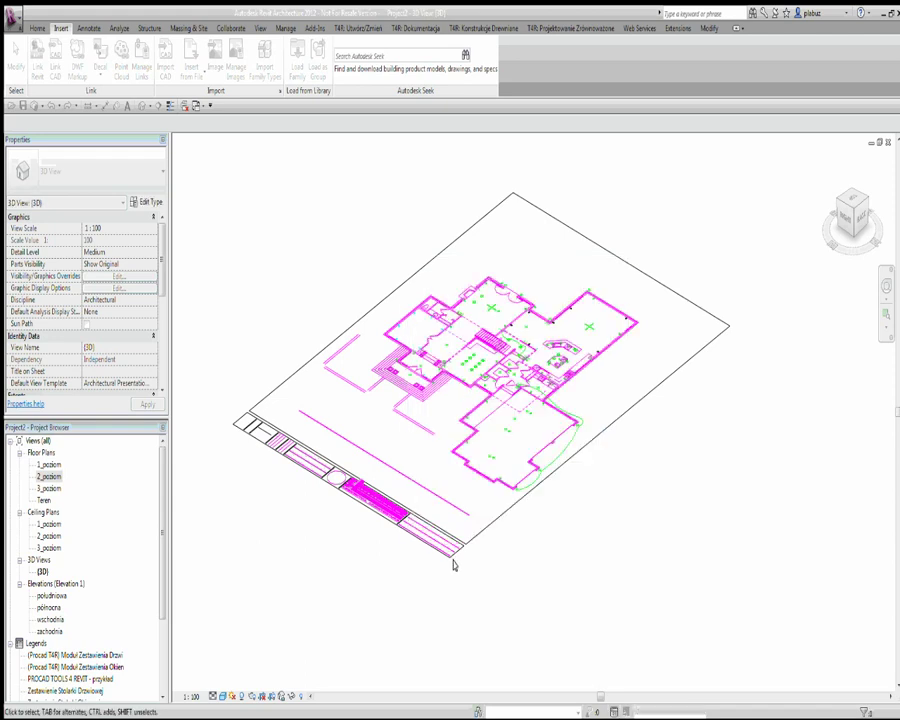
{"action": "mouse_move", "coordinate": [475, 280]}
{"action": "middle_mouse_down", "text": "shift"}
{"action": "mouse_move", "coordinate": [614, 355]}
{"action": "mouse_move", "coordinate": [444, 389]}
{"action": "mouse_move", "coordinate": [388, 355]}
{"action": "mouse_move", "coordinate": [541, 393]}
{"action": "mouse_move", "coordinate": [611, 496]}
{"action": "mouse_move", "coordinate": [518, 488]}
{"action": "mouse_move", "coordinate": [474, 213]}
{"action": "mouse_move", "coordinate": [474, 486]}
{"action": "mouse_move", "coordinate": [353, 243]}
{"action": "mouse_move", "coordinate": [300, 350]}
{"action": "middle_mouse_up", "text": "shift"}
Open the 1_poziom floor plan and zoom in on the drawing.
{"action": "double_click", "coordinate": [49, 476]}
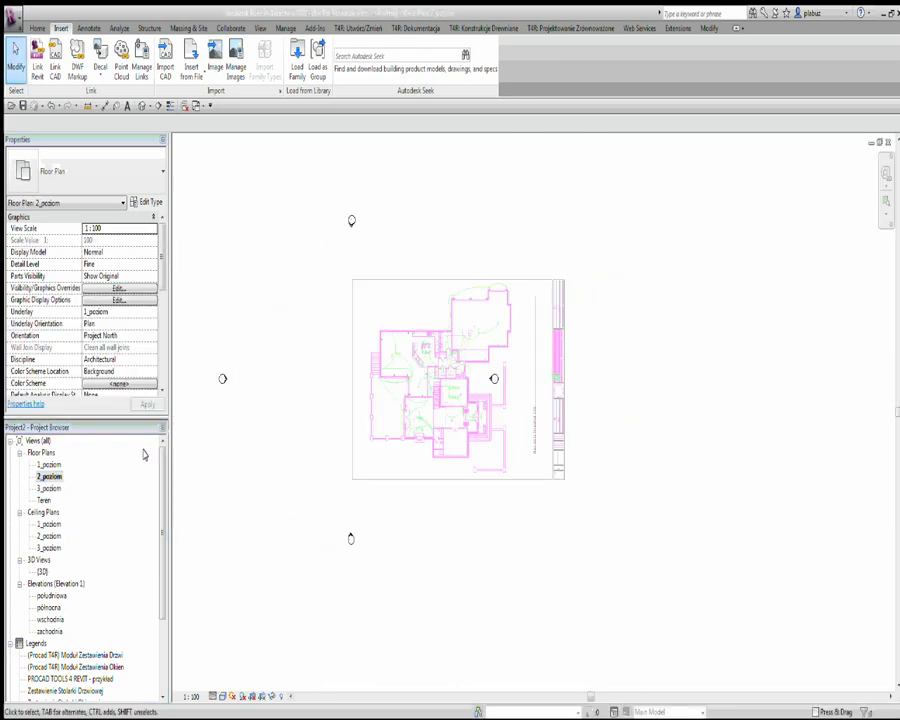
{"action": "double_click", "coordinate": [49, 464]}
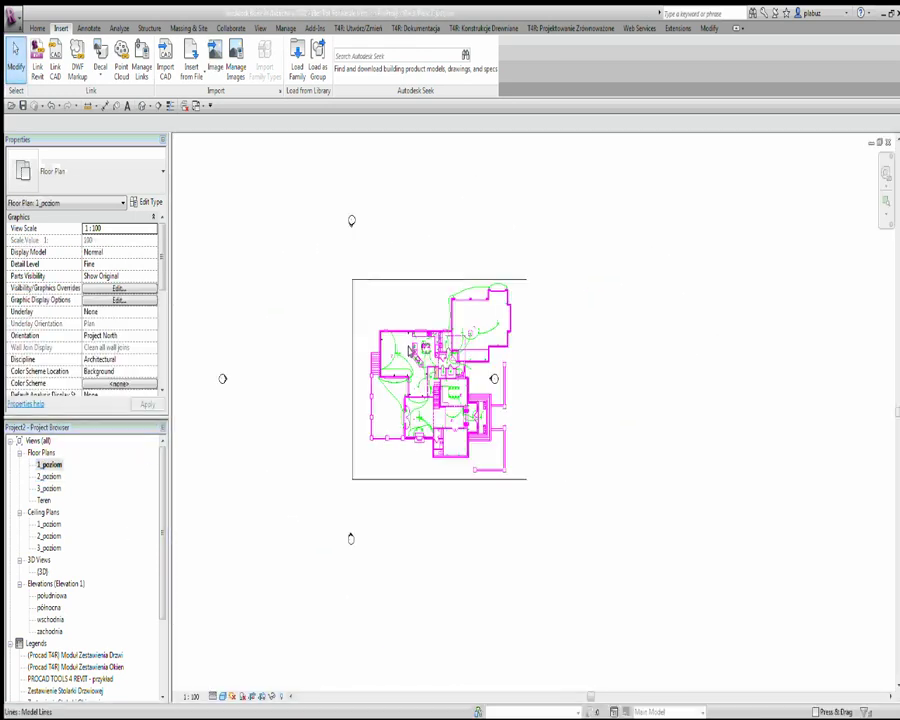
{"action": "scroll", "coordinate": [370, 253], "scroll_direction": "up", "scroll_amount": 3}
{"action": "scroll", "coordinate": [400, 289], "scroll_direction": "up", "scroll_amount": 2}
{"action": "scroll", "coordinate": [400, 289], "scroll_direction": "up", "scroll_amount": 5}
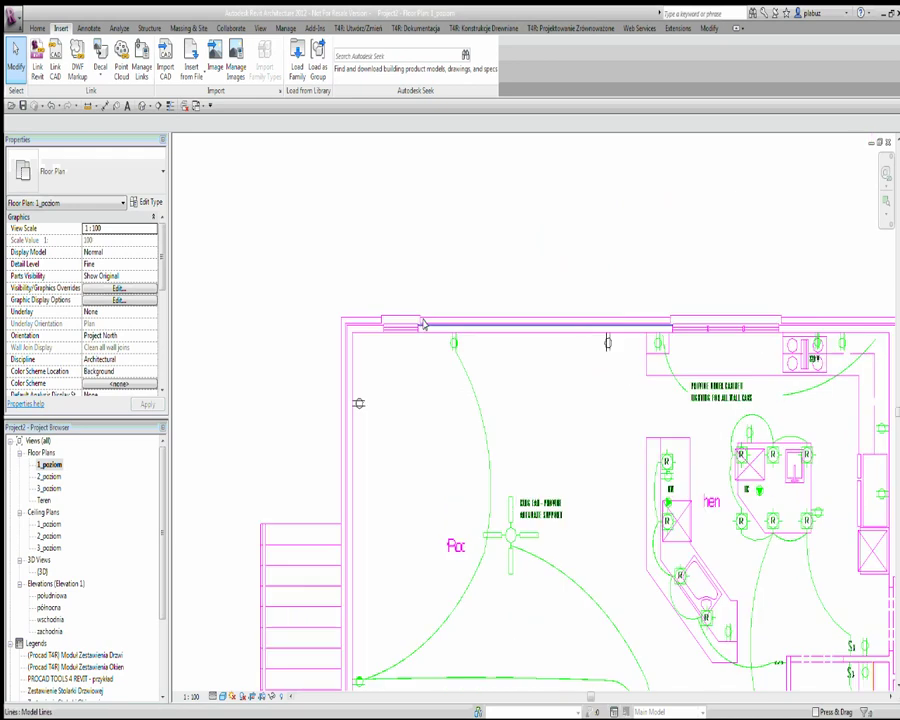
Delete the short exploded lines at the top-left wall corner.
{"action": "left_click", "coordinate": [433, 318]}
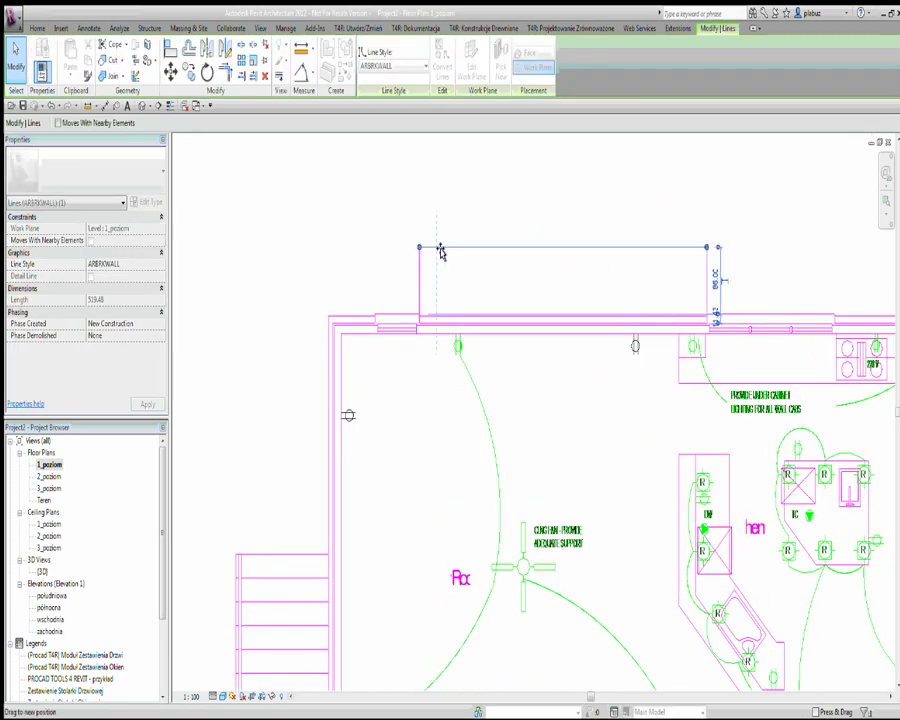
{"action": "left_click", "coordinate": [633, 295]}
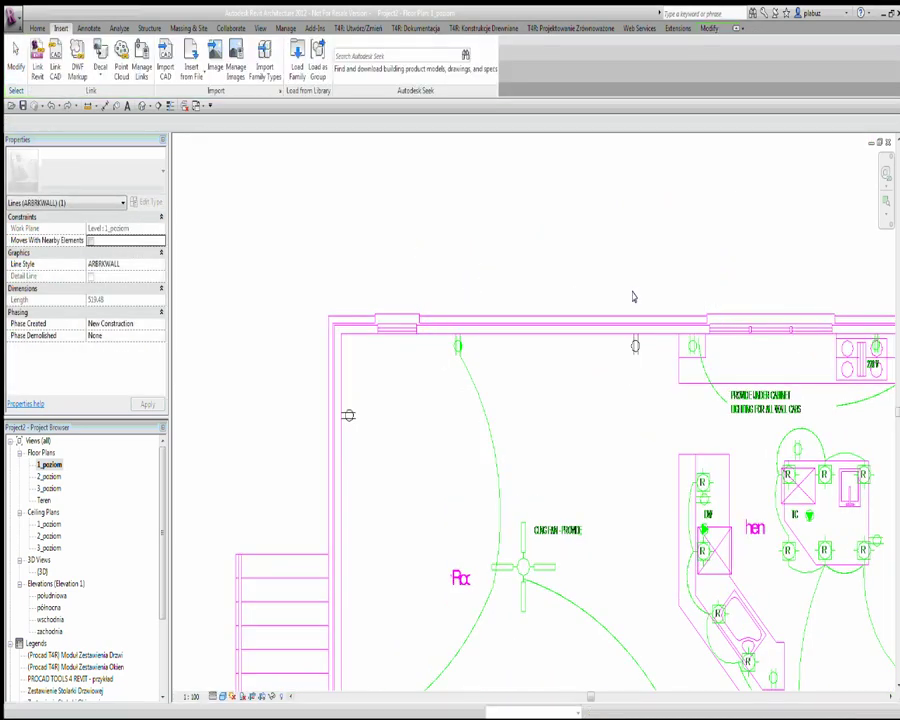
{"action": "left_click", "coordinate": [331, 316]}
{"action": "left_click_drag", "start_coordinate": [330, 316], "coordinate": [327, 199]}
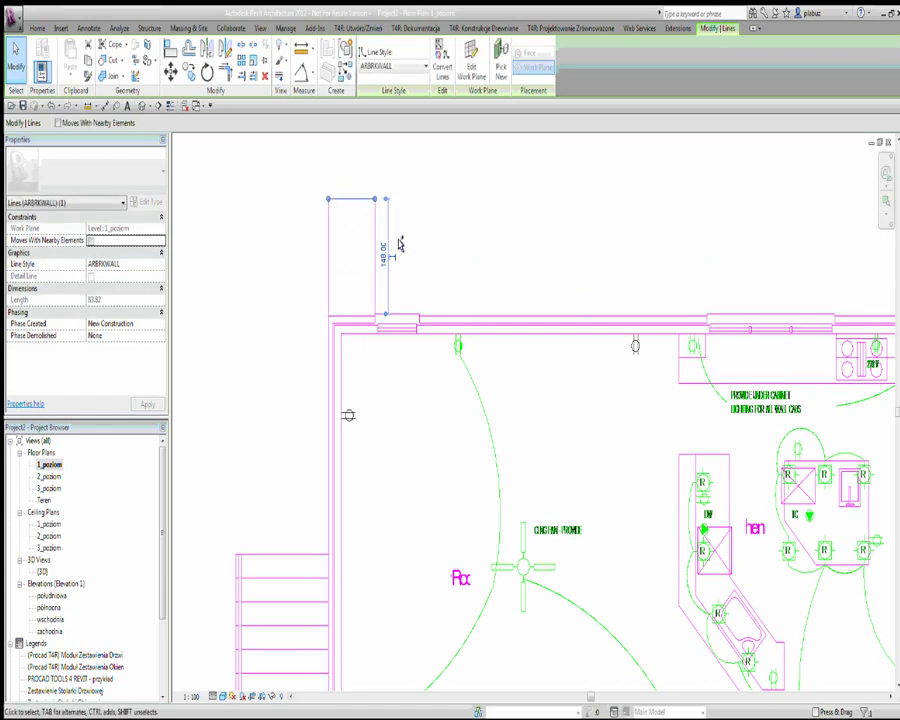
{"action": "key", "text": "Delete"}
{"action": "scroll", "coordinate": [363, 248], "scroll_direction": "down", "scroll_amount": 2}
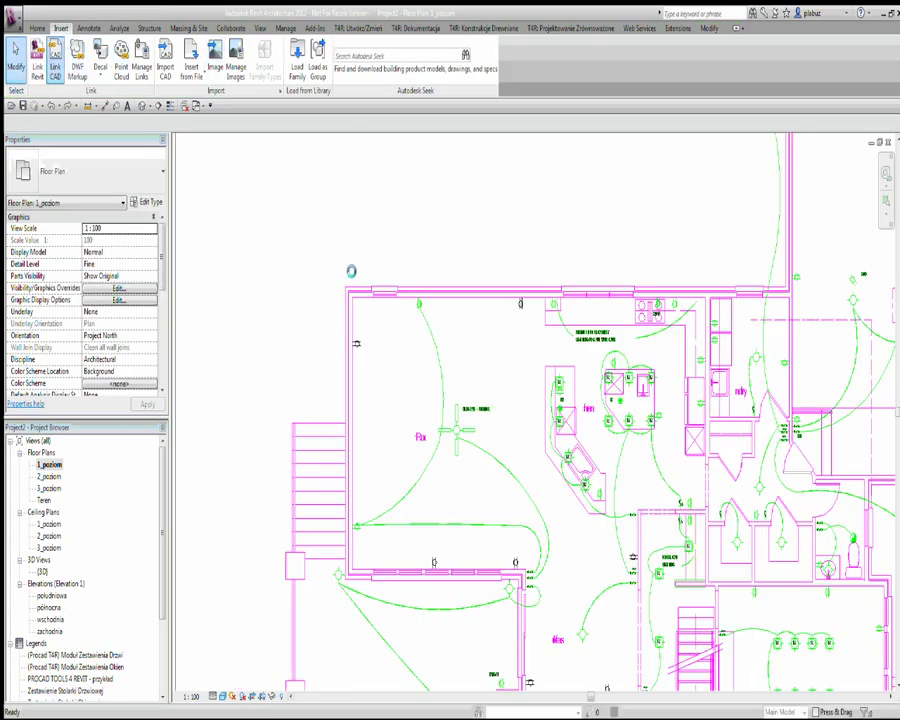
Link Filtr2.dwg with Manual - Origin positioning and place it in the plan.
{"action": "left_click", "coordinate": [565, 495]}
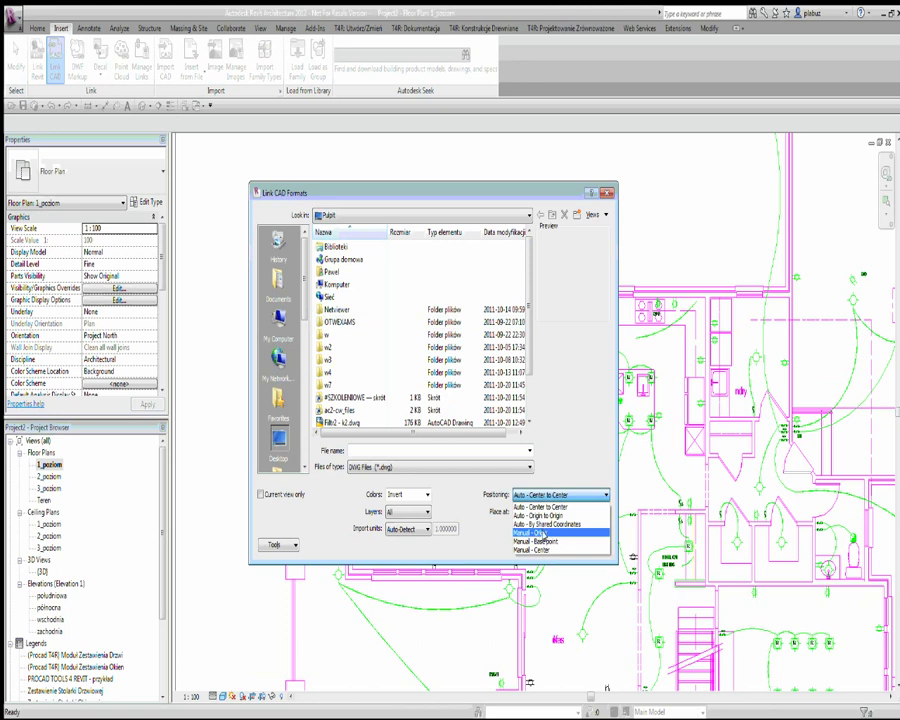
{"action": "left_click", "coordinate": [541, 533]}
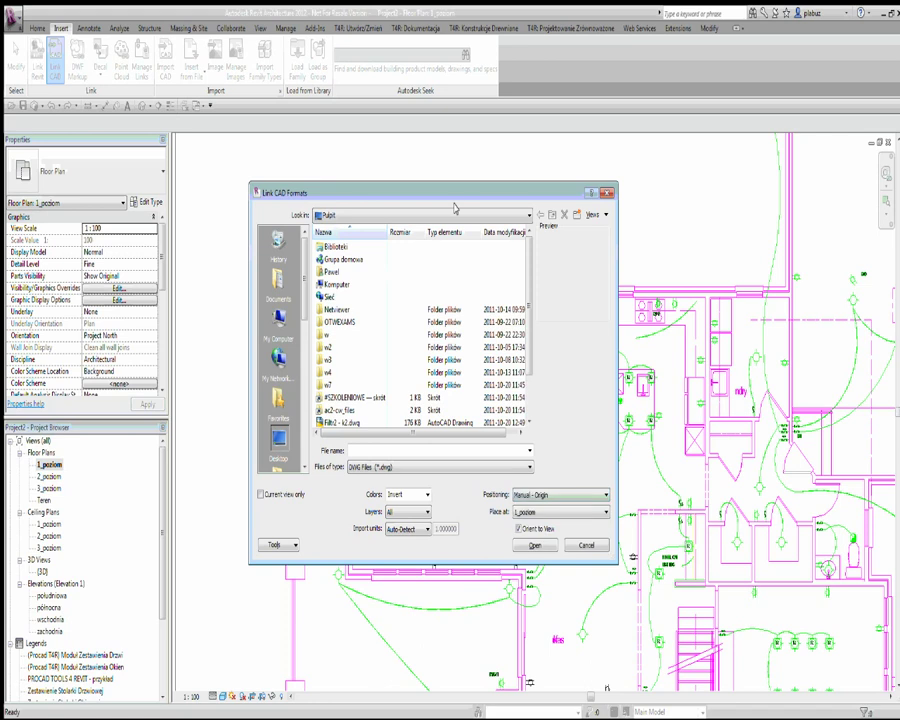
{"action": "left_click_drag", "start_coordinate": [528, 300], "coordinate": [528, 355]}
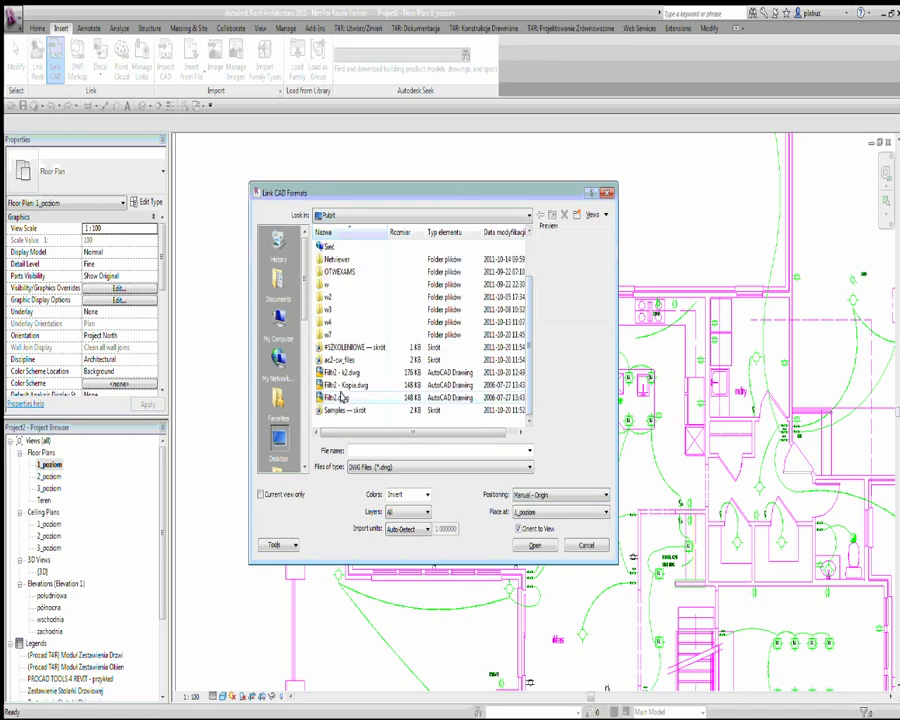
{"action": "left_click", "coordinate": [340, 397]}
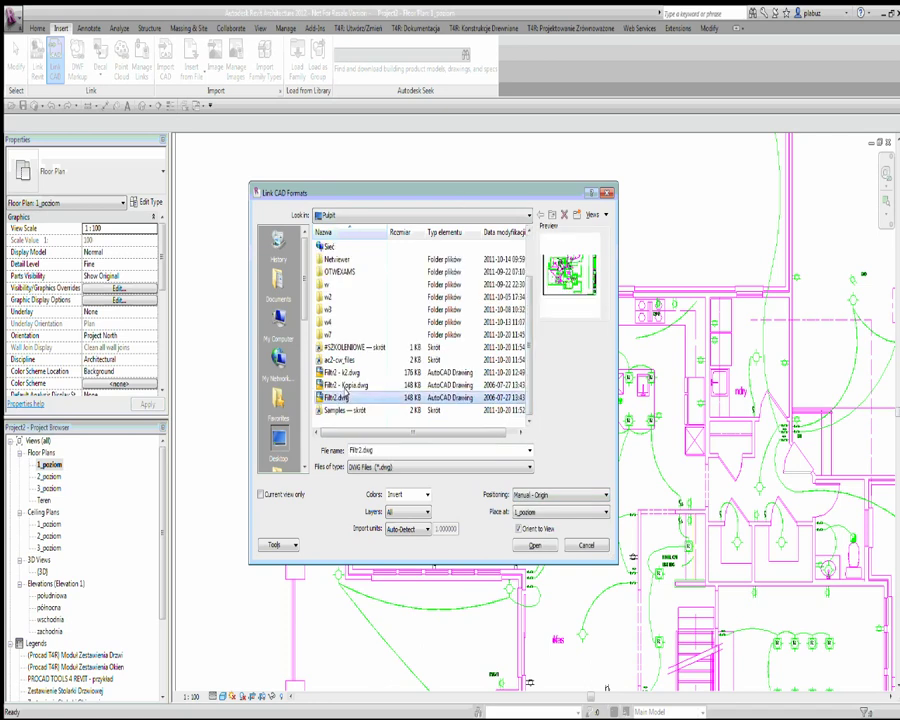
{"action": "left_click", "coordinate": [535, 547]}
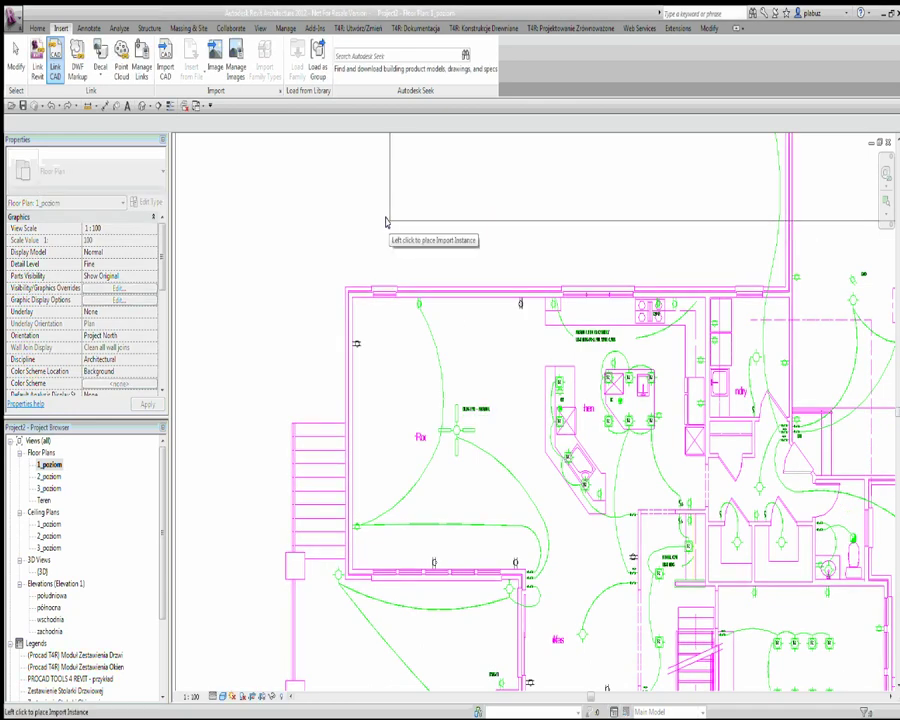
{"action": "left_click", "coordinate": [386, 222]}
Move the linked Filtr2 drawing over the existing plan.
{"action": "scroll", "coordinate": [386, 224], "scroll_direction": "down", "scroll_amount": 2}
{"action": "scroll", "coordinate": [386, 224], "scroll_direction": "down", "scroll_amount": 2}
{"action": "scroll", "coordinate": [386, 224], "scroll_direction": "down", "scroll_amount": 1}
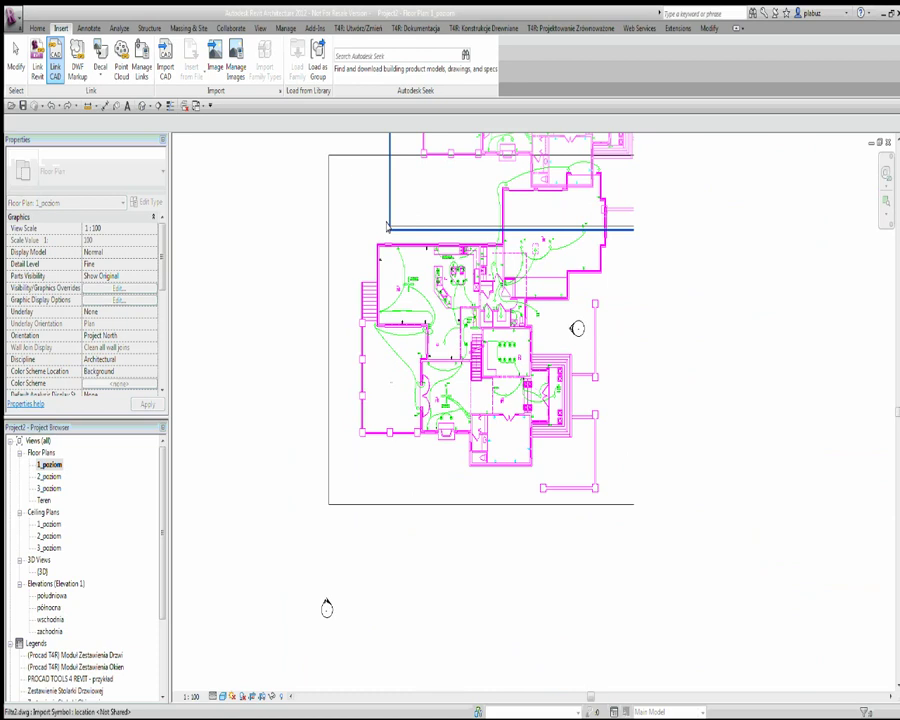
{"action": "scroll", "coordinate": [386, 222], "scroll_direction": "down", "scroll_amount": 2}
{"action": "left_click_drag", "start_coordinate": [386, 222], "coordinate": [369, 315]}
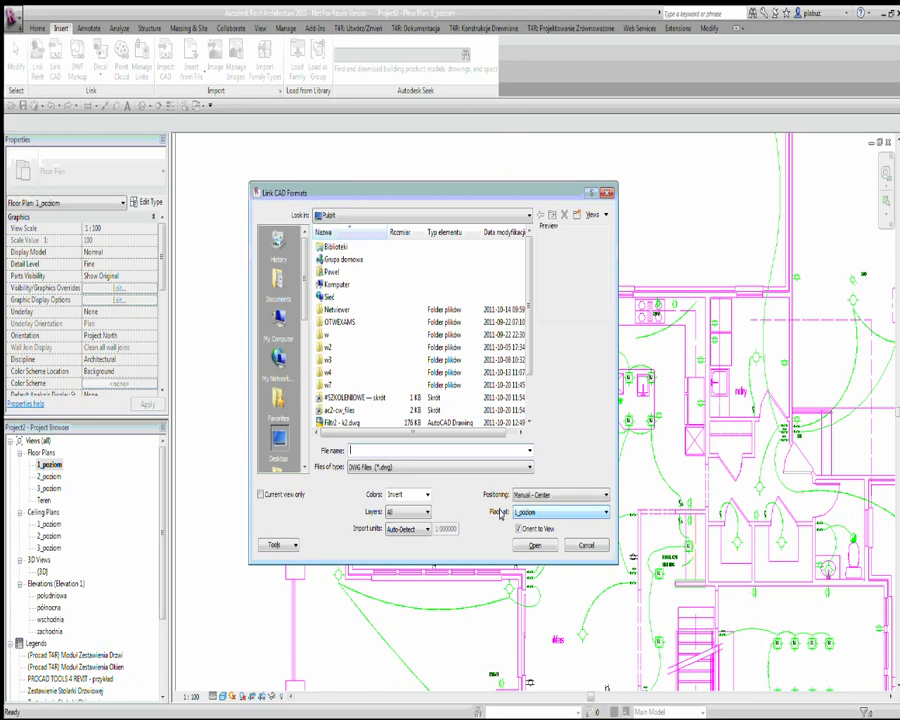
Reopen Link CAD and cancel it without linking another drawing.
{"action": "left_click", "coordinate": [560, 495]}
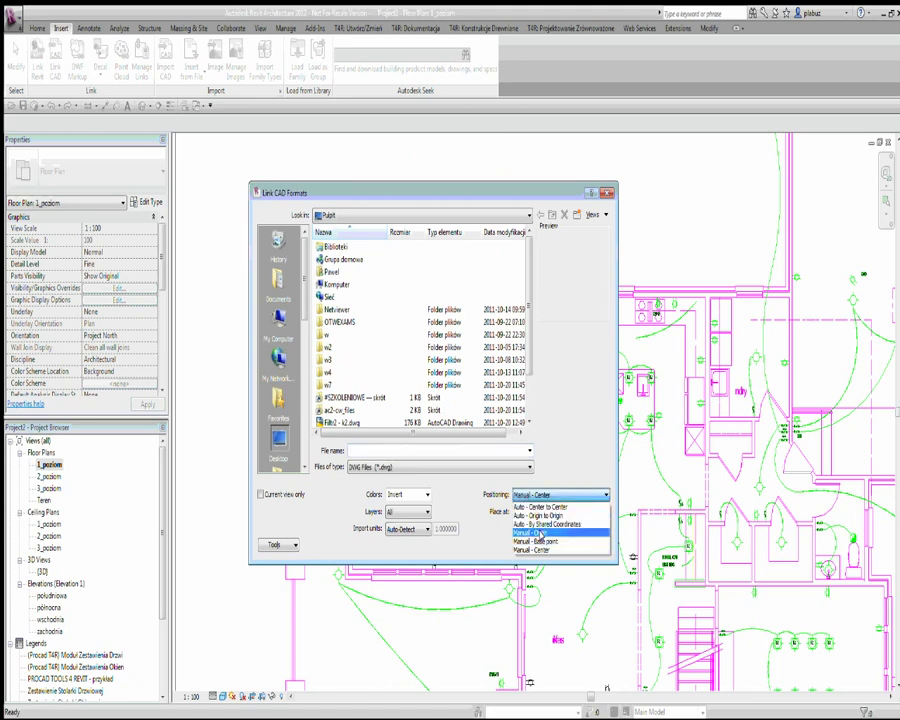
{"action": "key", "text": "Escape"}
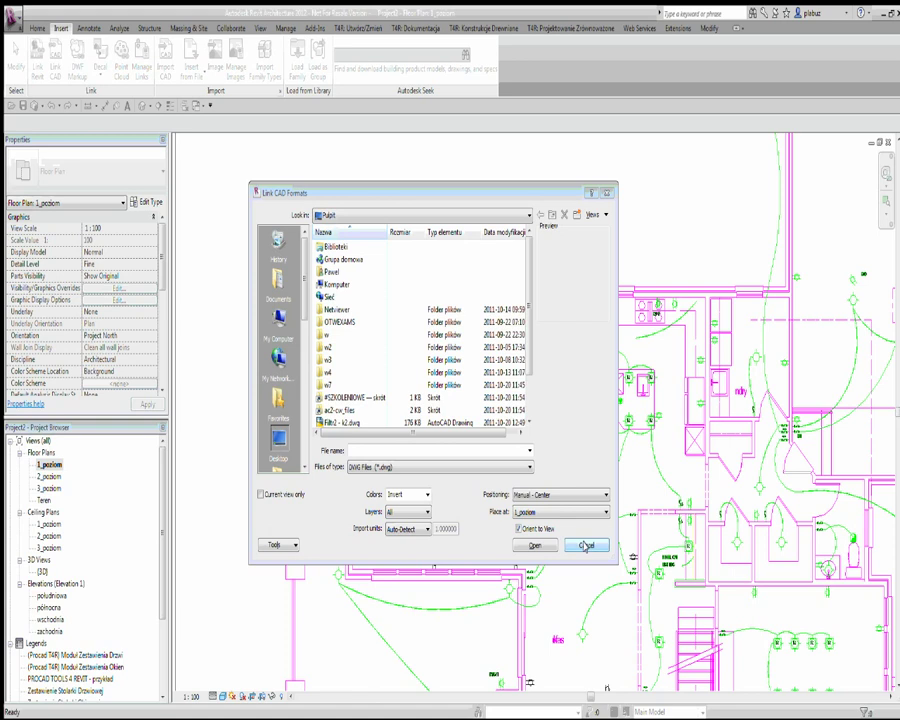
{"action": "left_click", "coordinate": [535, 545]}
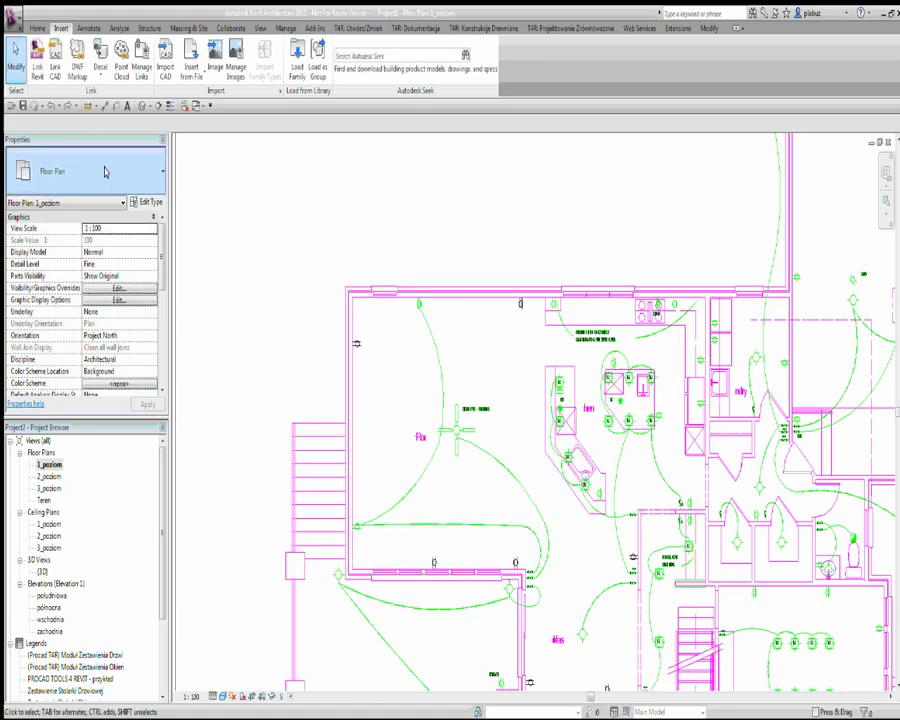
Open rac_basic_sample_project.rvt from the Samples folder.
{"action": "left_click", "coordinate": [10, 13]}
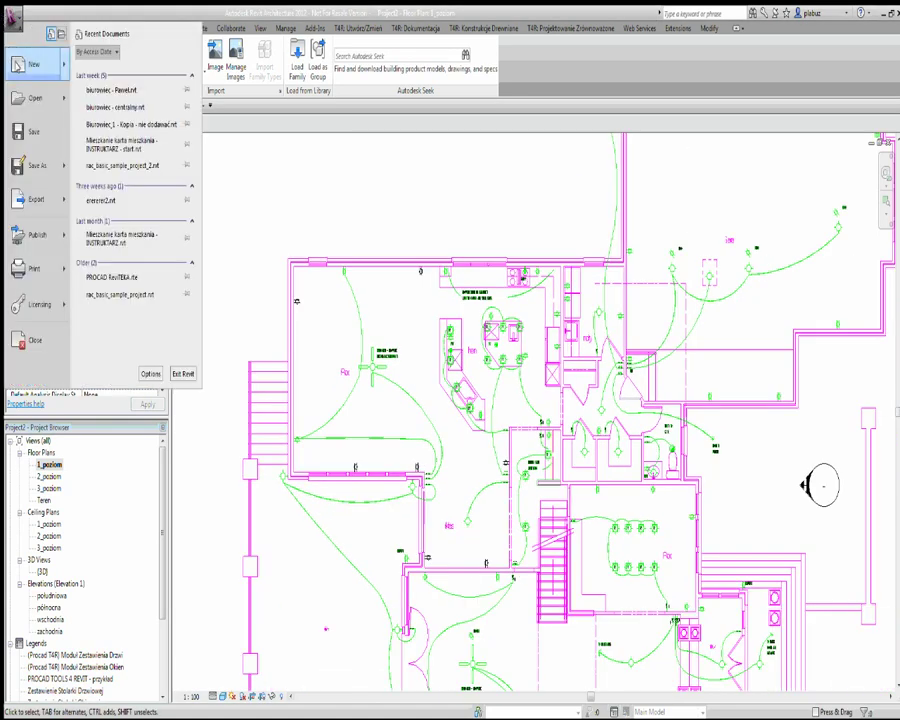
{"action": "left_click", "coordinate": [40, 95]}
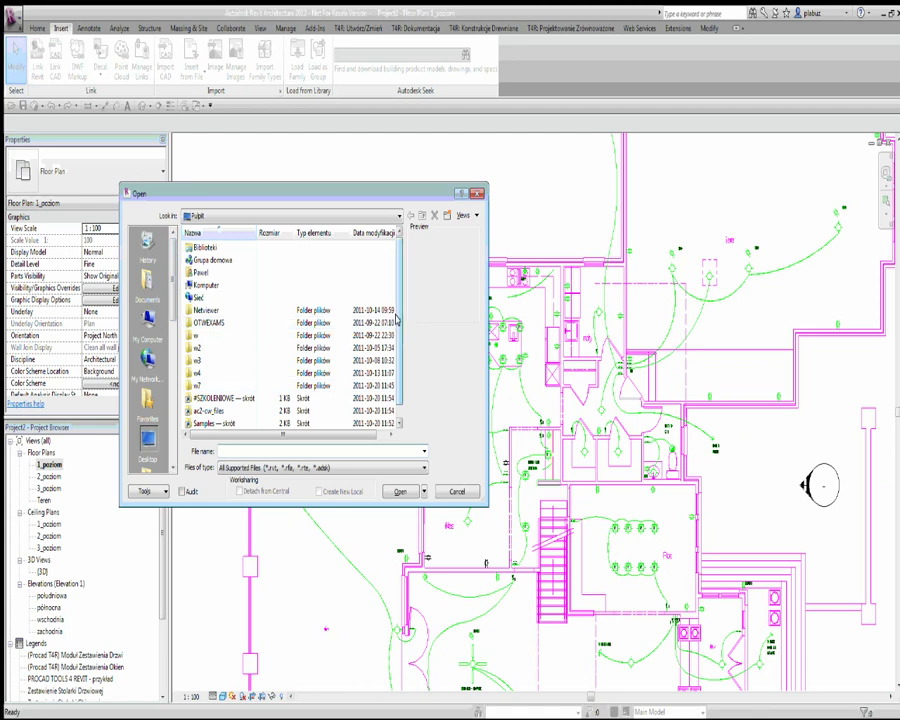
{"action": "scroll", "coordinate": [396, 321], "scroll_direction": "down", "scroll_amount": 1}
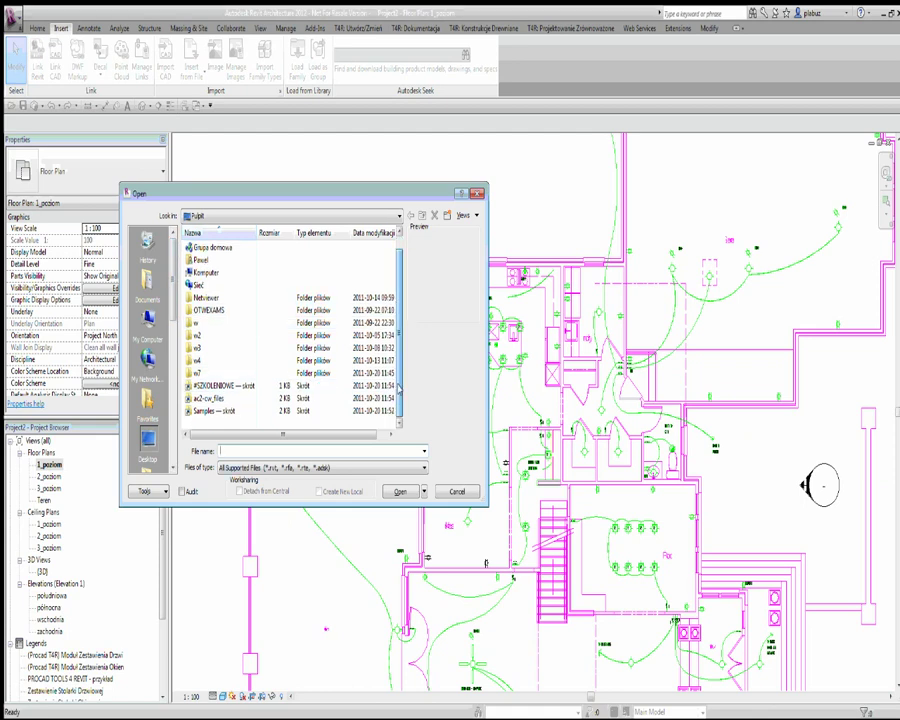
{"action": "double_click", "coordinate": [213, 410]}
{"action": "left_click", "coordinate": [200, 272]}
{"action": "left_click", "coordinate": [204, 286]}
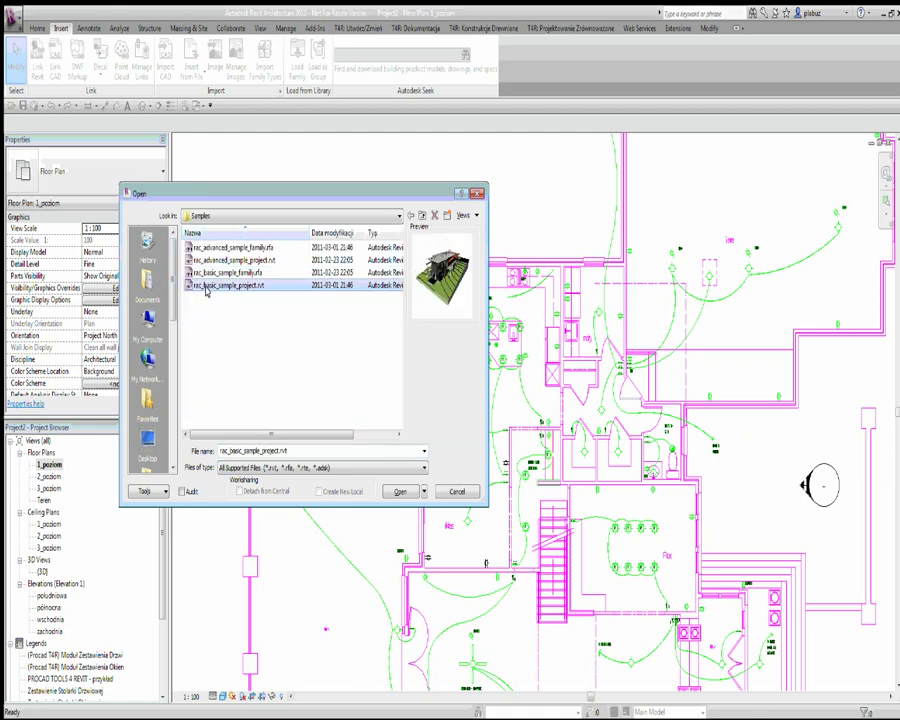
{"action": "left_click", "coordinate": [403, 491]}
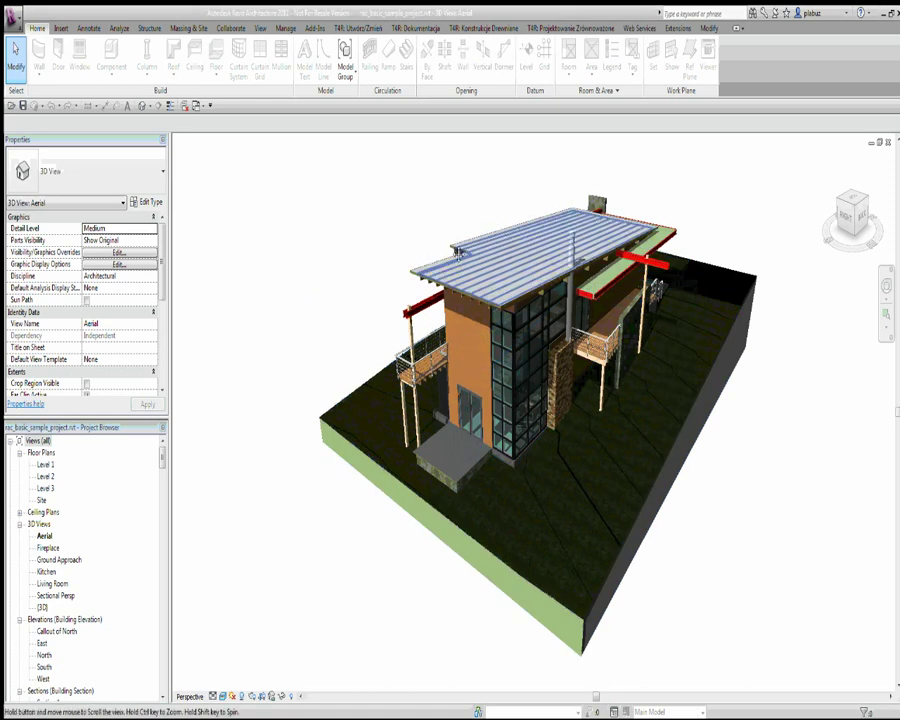
Re-centre the aerial 3D view and open the Level 2 floor plan.
{"action": "middle_click_drag", "start_coordinate": [398, 233], "coordinate": [331, 213]}
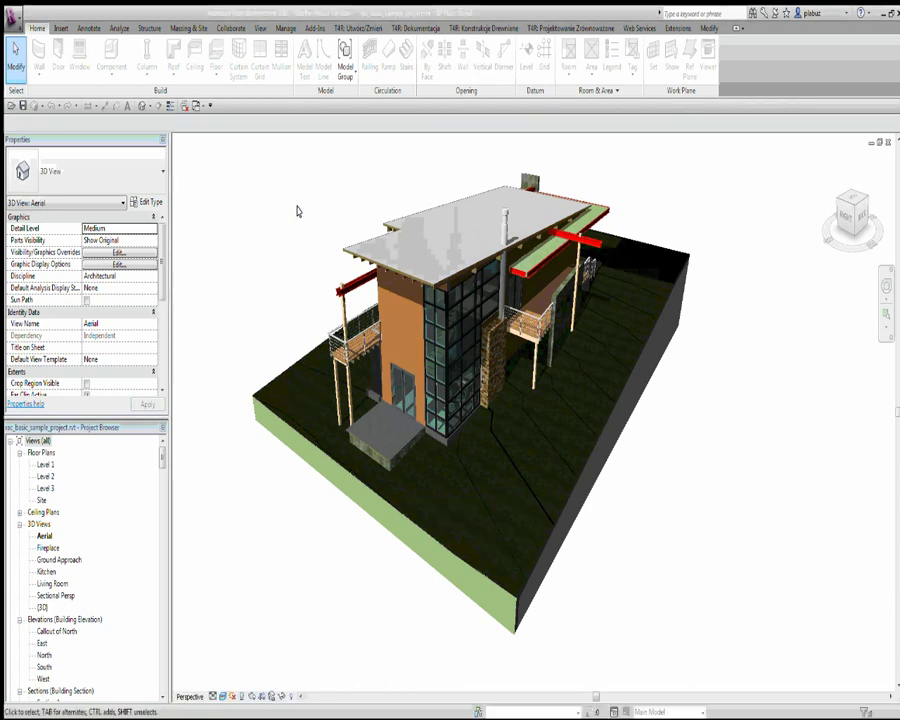
{"action": "scroll", "coordinate": [296, 206], "scroll_direction": "down", "scroll_amount": 2}
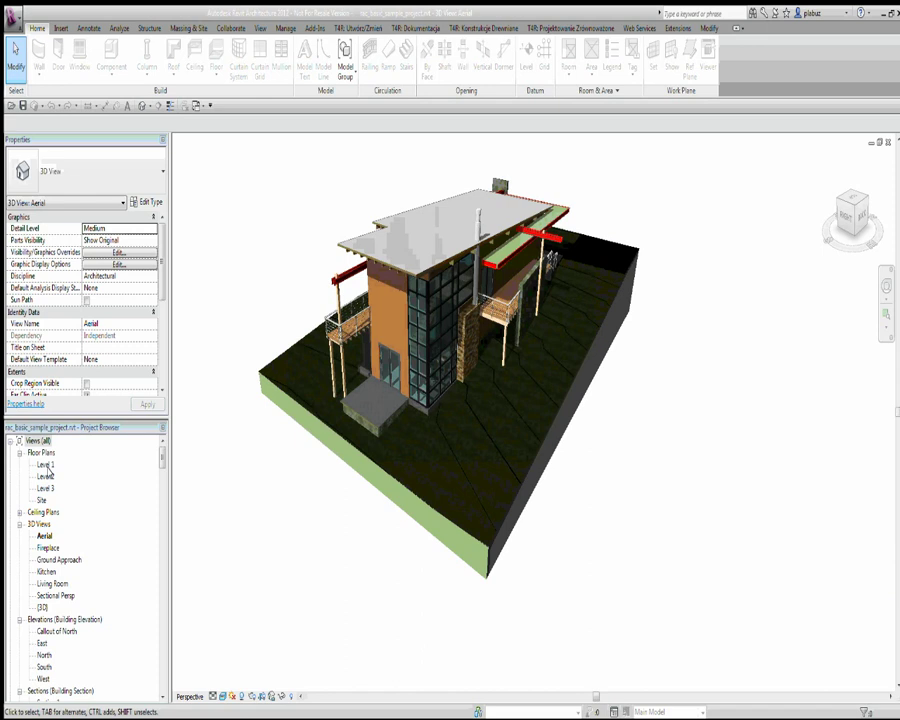
{"action": "double_click", "coordinate": [45, 476]}
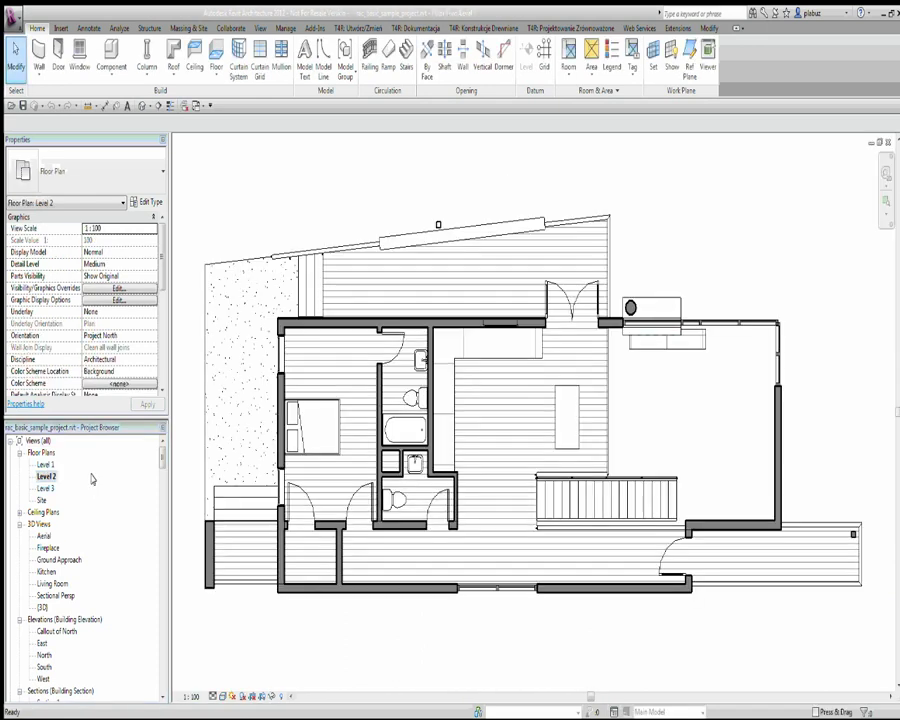
{"action": "scroll", "coordinate": [307, 199], "scroll_direction": "down", "scroll_amount": 2}
{"action": "scroll", "coordinate": [309, 197], "scroll_direction": "down", "scroll_amount": 1}
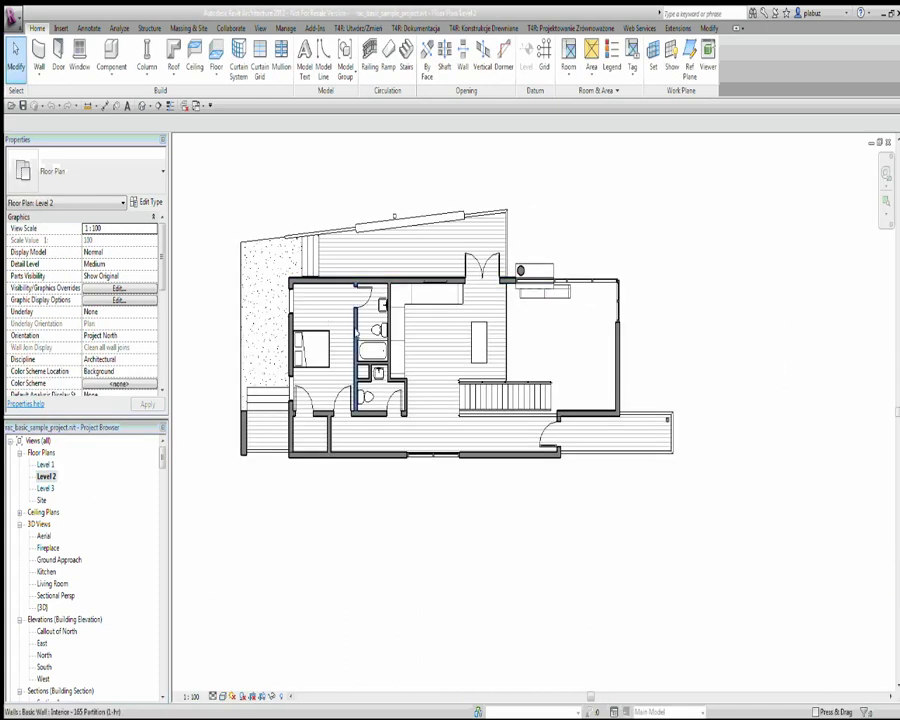
{"action": "scroll", "coordinate": [445, 460], "scroll_direction": "up", "scroll_amount": 4}
{"action": "scroll", "coordinate": [430, 467], "scroll_direction": "up", "scroll_amount": 2}
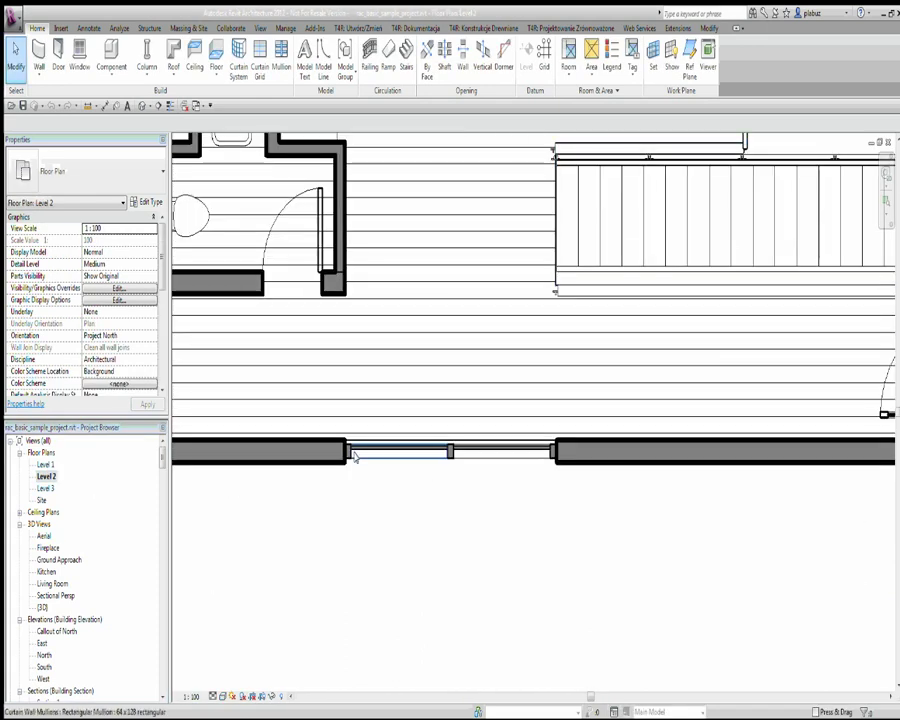
{"action": "left_click", "coordinate": [450, 455]}
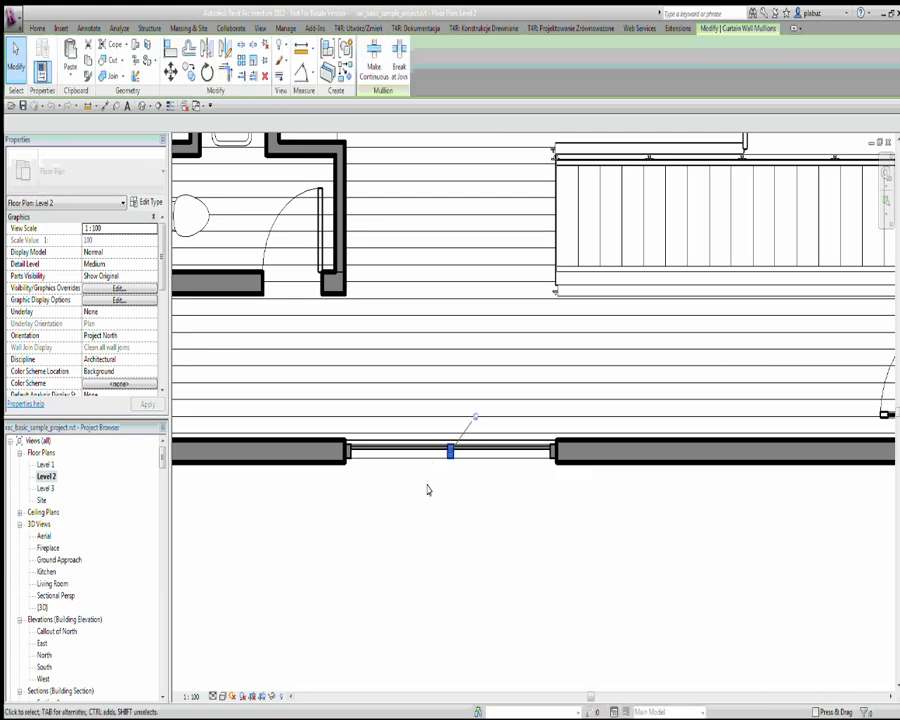
{"action": "left_click", "coordinate": [423, 470]}
{"action": "left_click", "coordinate": [418, 474]}
{"action": "scroll", "coordinate": [418, 474], "scroll_direction": "down", "scroll_amount": 3}
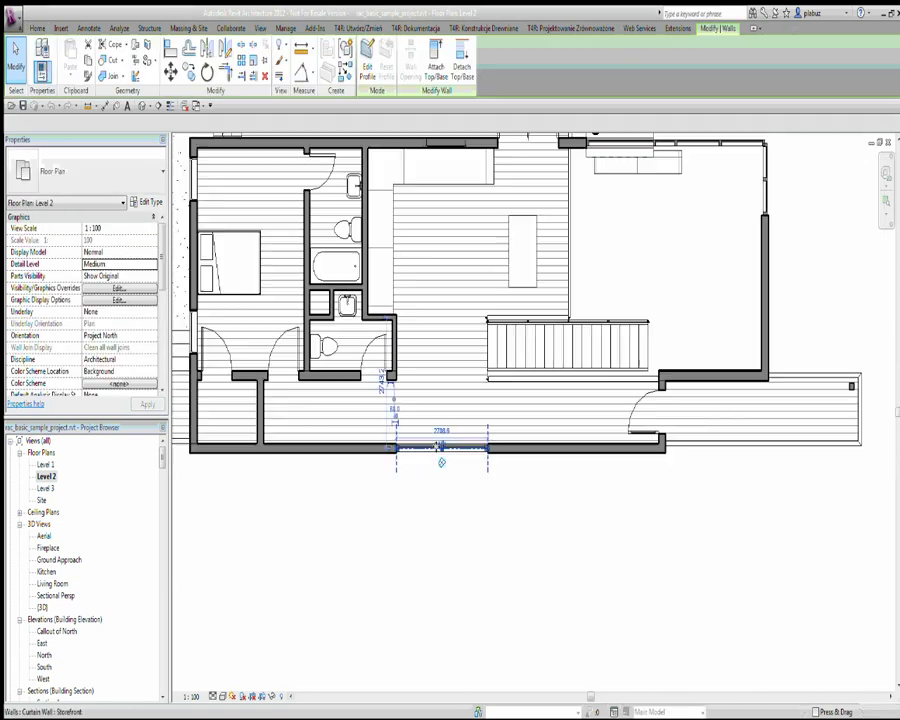
{"action": "left_click", "coordinate": [262, 504]}
{"action": "scroll", "coordinate": [175, 363], "scroll_direction": "up", "scroll_amount": 1}
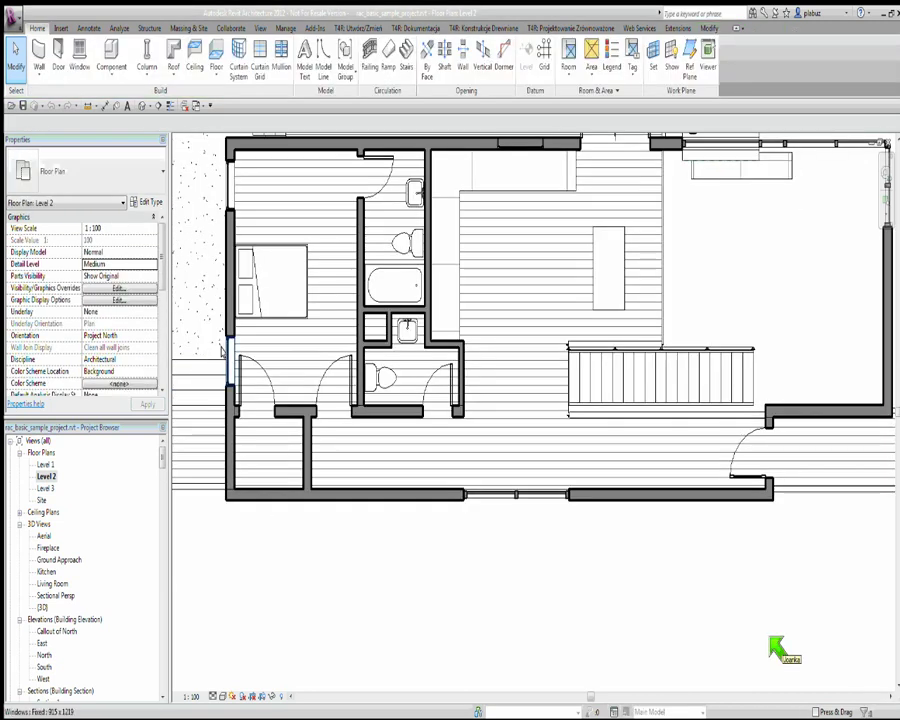
{"action": "left_click", "coordinate": [230, 365]}
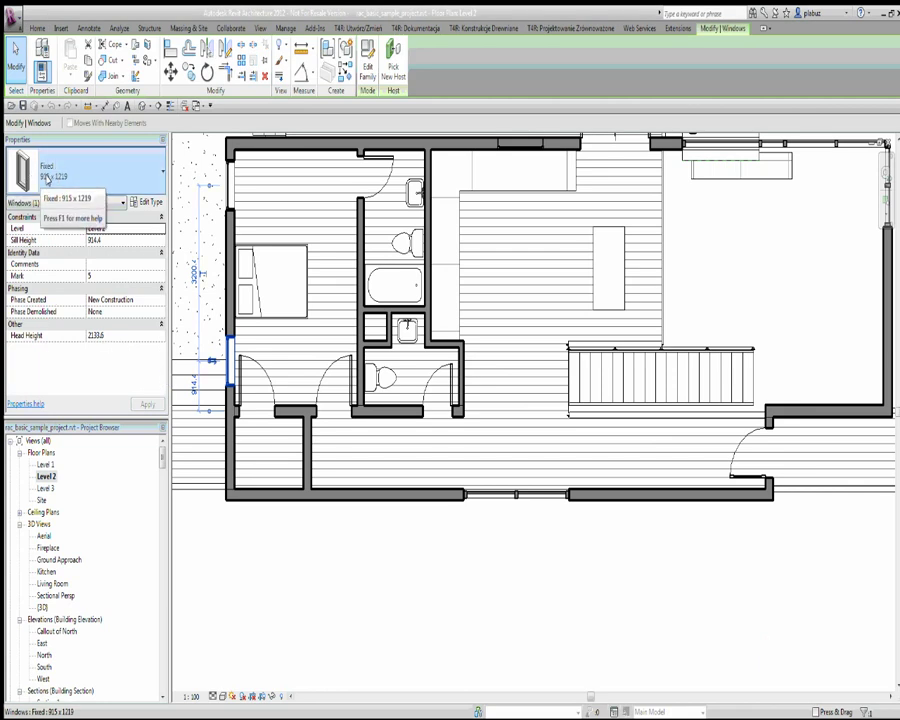
{"action": "middle_click_drag", "start_coordinate": [252, 291], "coordinate": [296, 362]}
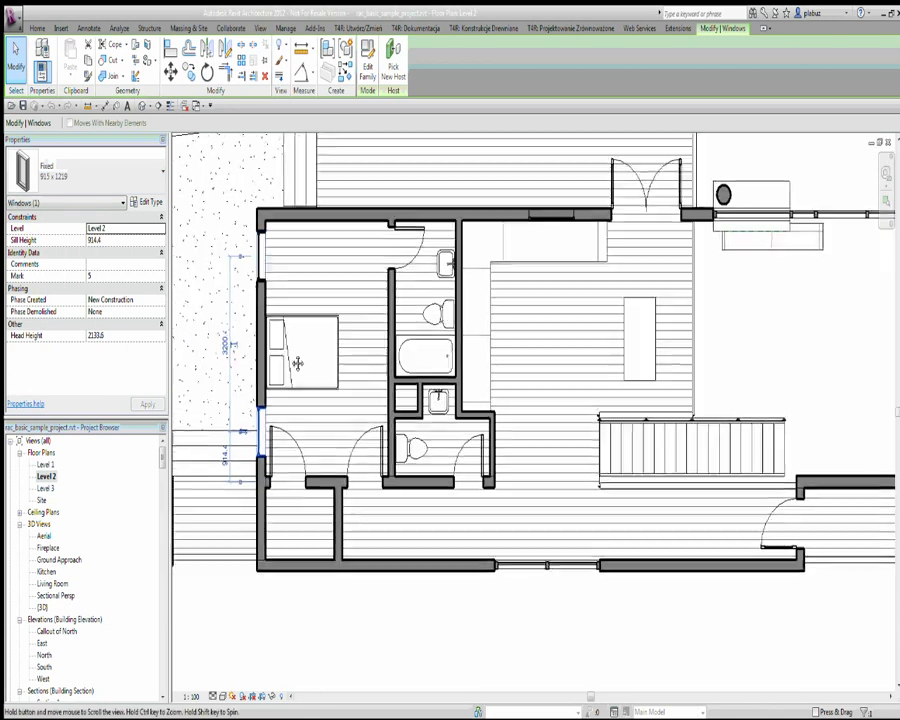
{"action": "left_click", "coordinate": [262, 258]}
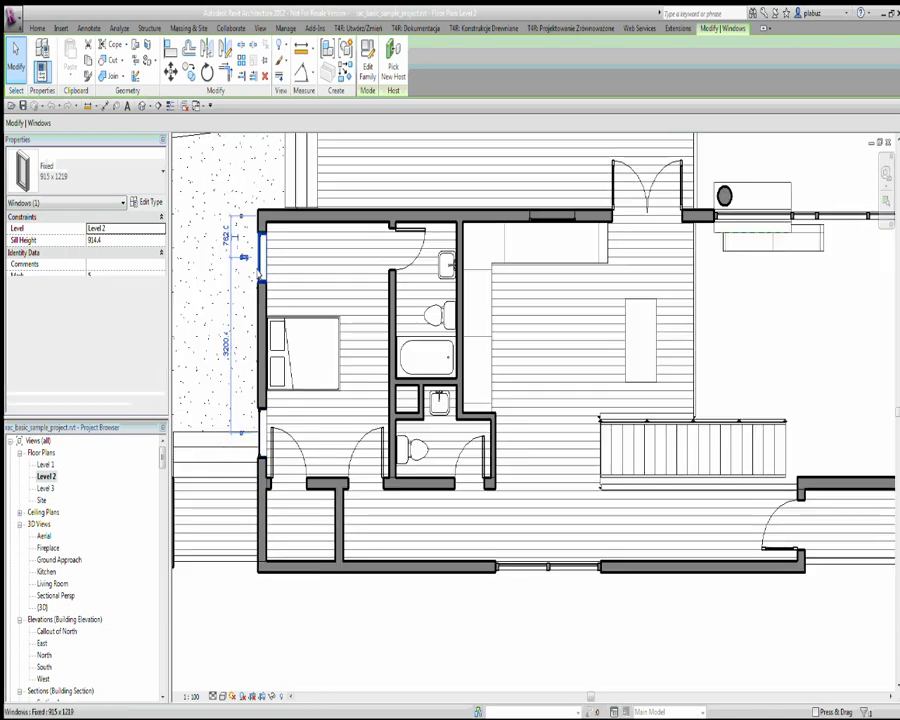
{"action": "left_click", "coordinate": [566, 219]}
{"action": "middle_click_drag", "start_coordinate": [560, 240], "coordinate": [492, 240]}
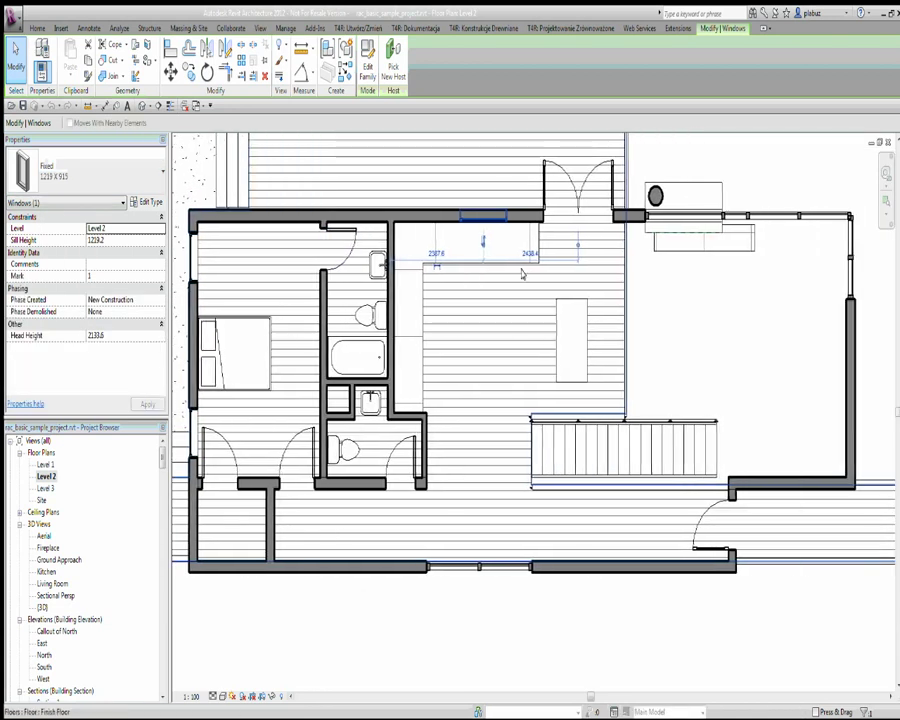
{"action": "scroll", "coordinate": [57, 207], "scroll_direction": "down", "scroll_amount": 1}
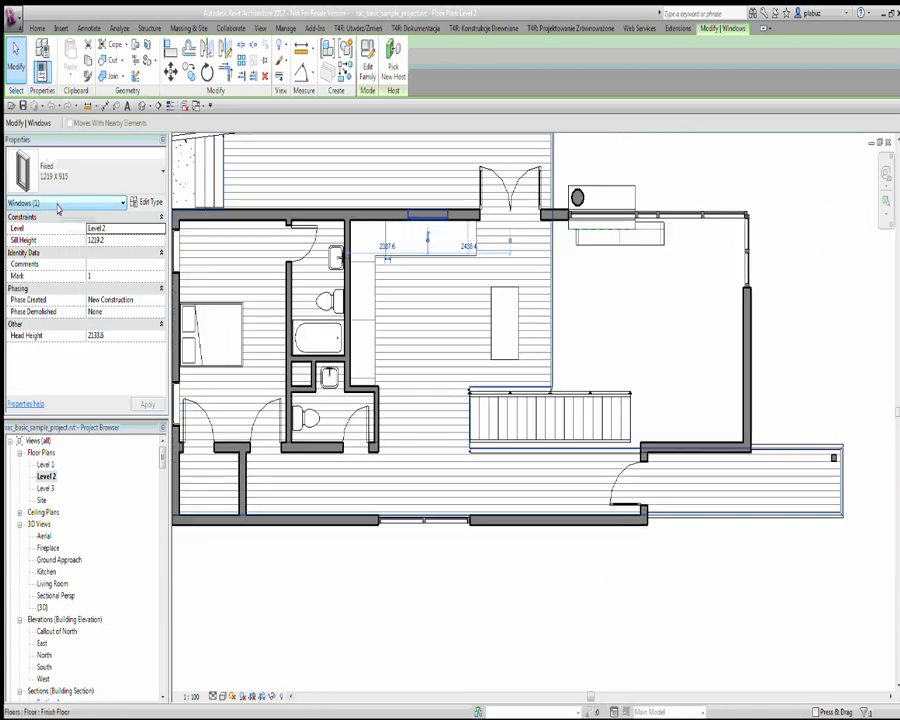
{"action": "left_click", "coordinate": [641, 476]}
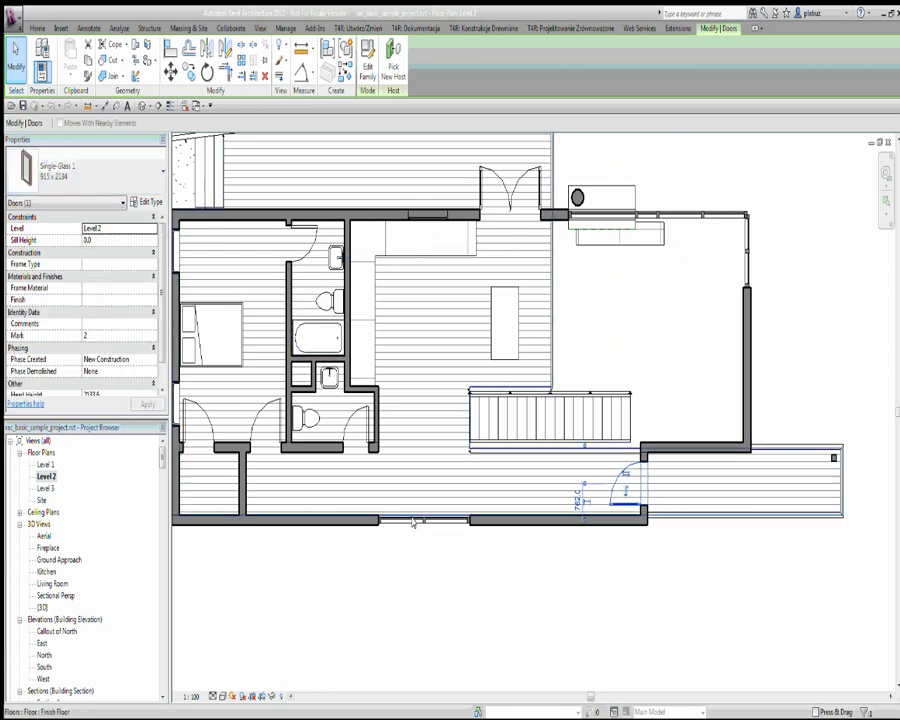
{"action": "left_click", "coordinate": [647, 613]}
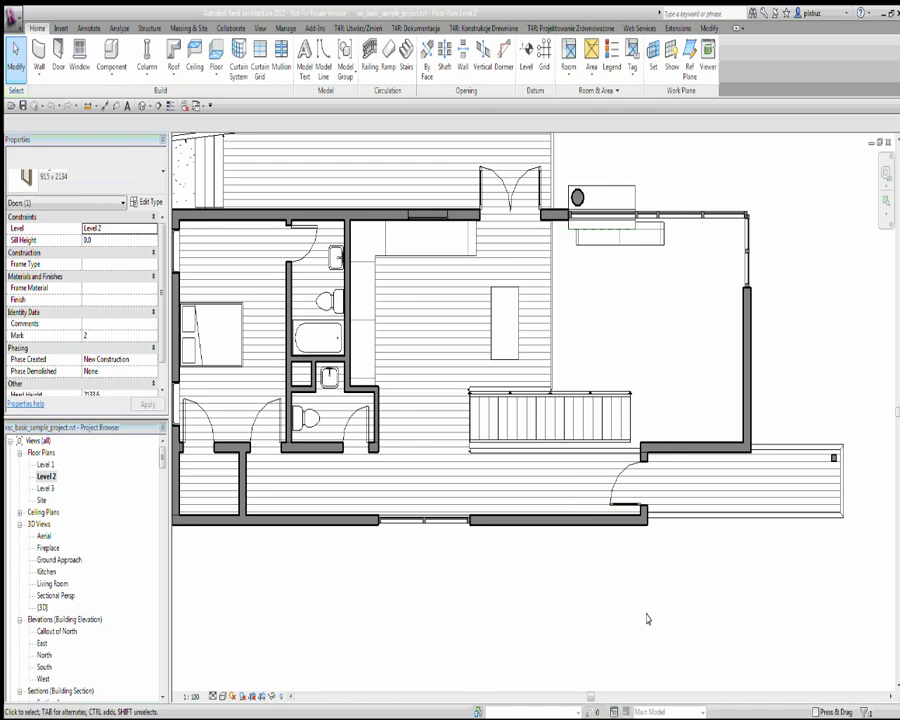
{"action": "scroll", "coordinate": [505, 532], "scroll_direction": "down", "scroll_amount": 2}
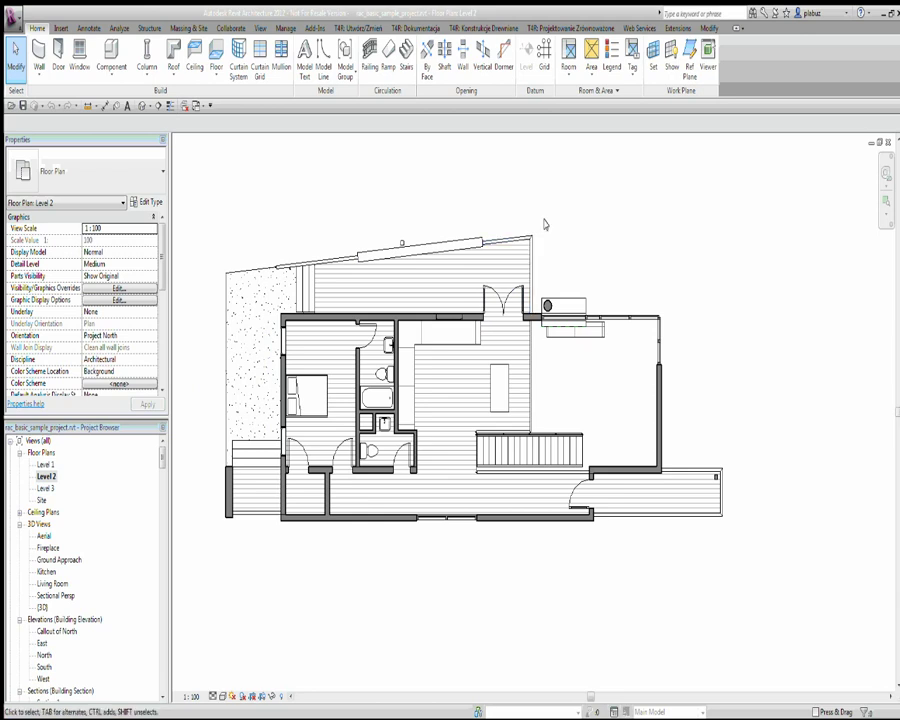
{"action": "scroll", "coordinate": [543, 254], "scroll_direction": "down", "scroll_amount": 1}
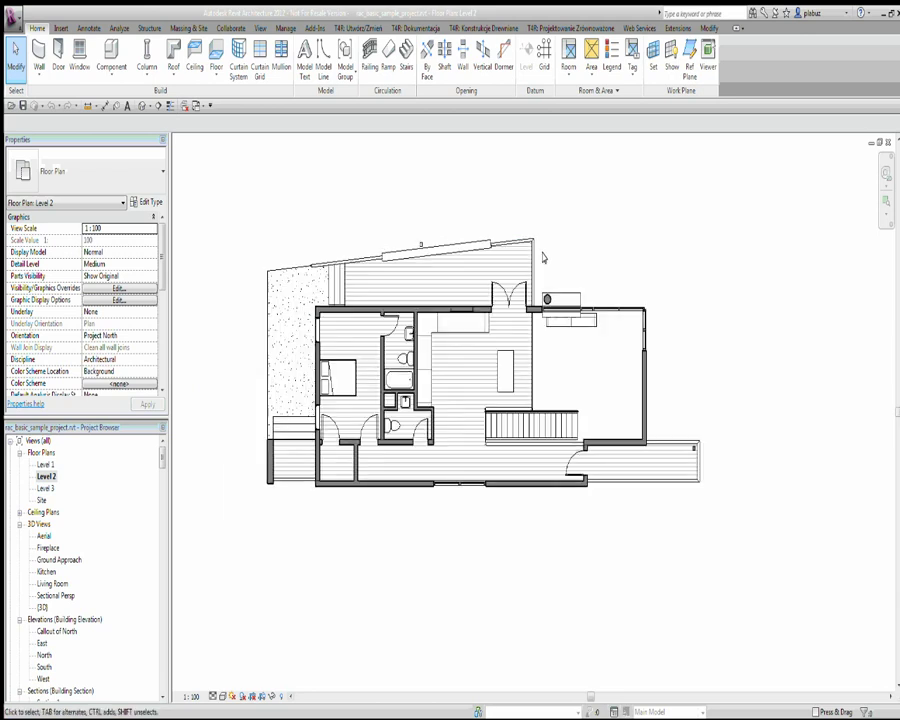
{"action": "middle_click_drag", "start_coordinate": [575, 252], "coordinate": [566, 267]}
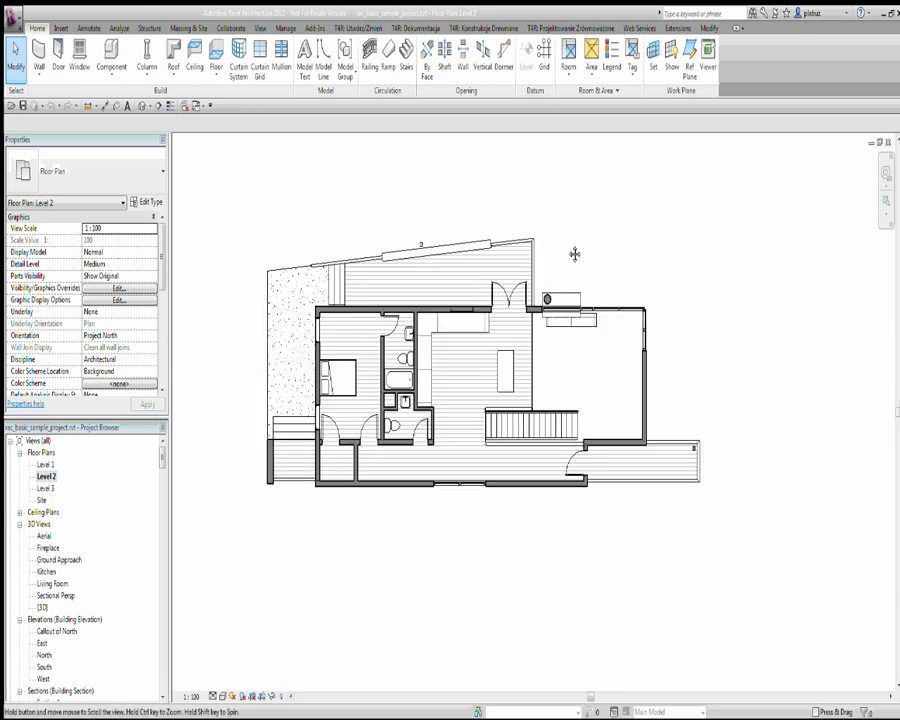
{"action": "scroll", "coordinate": [376, 289], "scroll_direction": "down", "scroll_amount": 1}
{"action": "scroll", "coordinate": [376, 289], "scroll_direction": "down", "scroll_amount": 1}
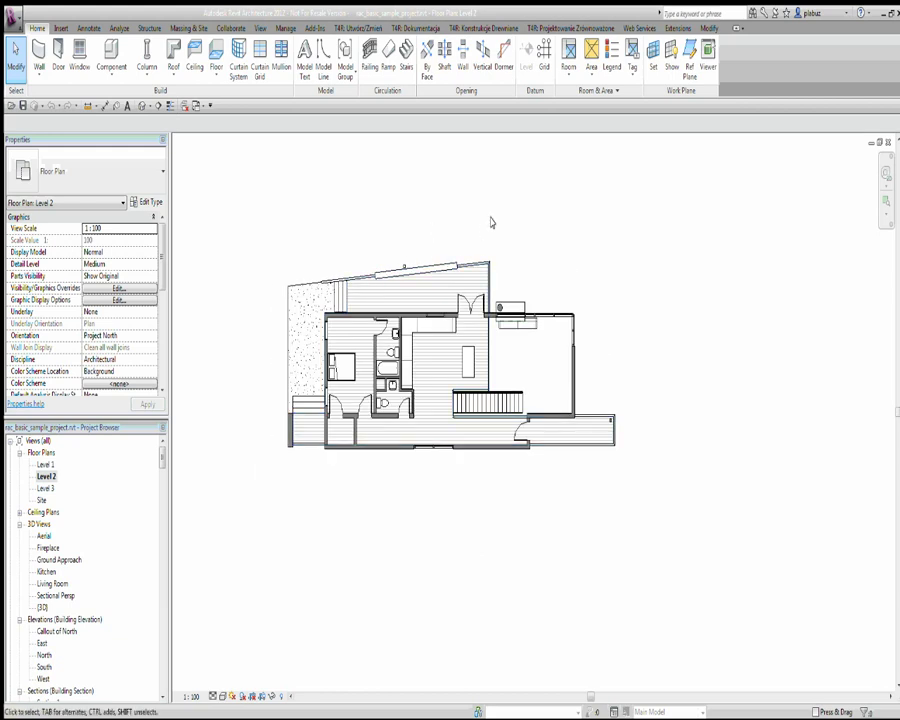
{"action": "middle_click_drag", "start_coordinate": [492, 221], "coordinate": [485, 226]}
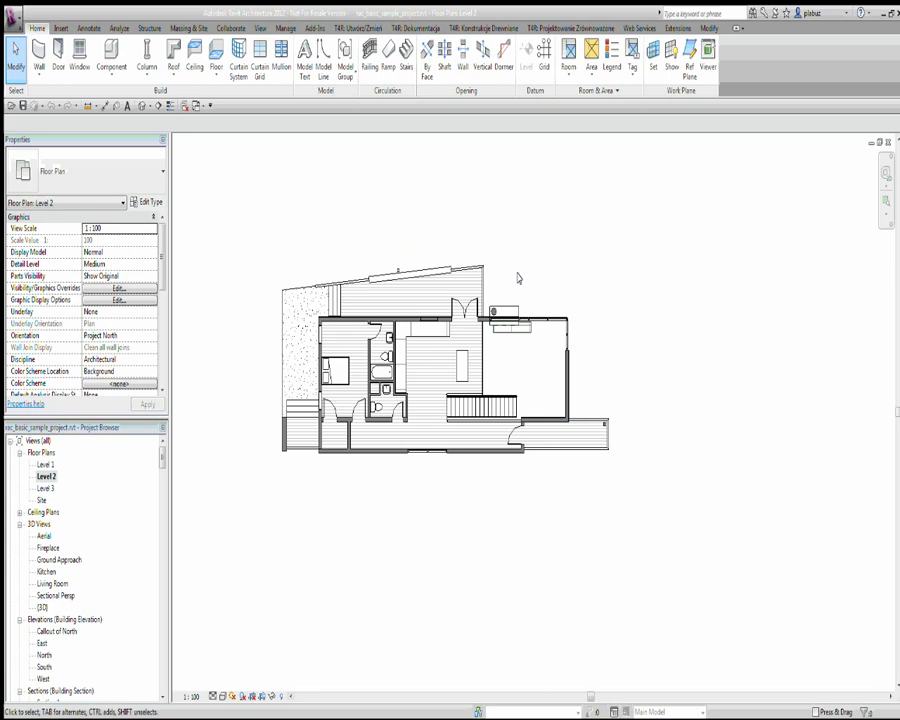
{"action": "scroll", "coordinate": [518, 278], "scroll_direction": "down", "scroll_amount": 1}
{"action": "scroll", "coordinate": [518, 278], "scroll_direction": "up", "scroll_amount": 2}
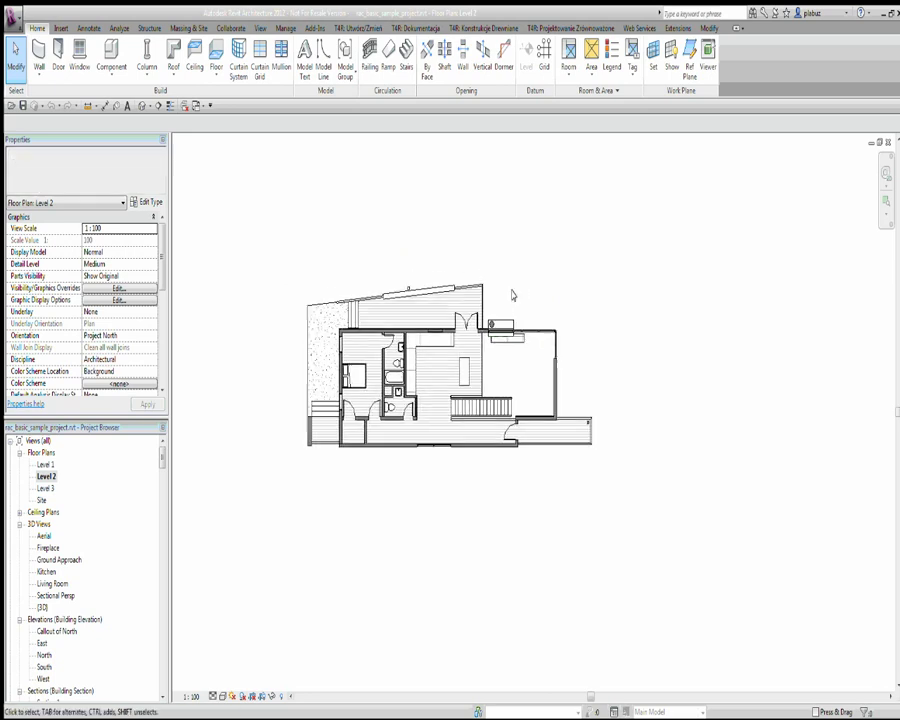
{"action": "mouse_move", "coordinate": [510, 292]}
{"action": "middle_mouse_down"}
{"action": "mouse_move", "coordinate": [530, 310]}
{"action": "mouse_move", "coordinate": [579, 324]}
{"action": "middle_mouse_up"}
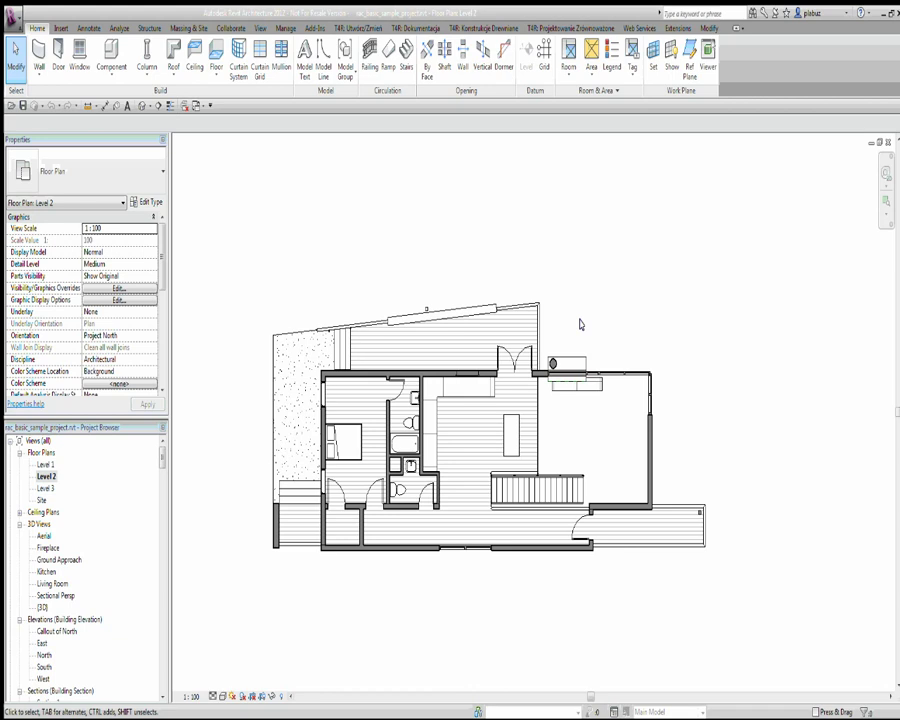
{"action": "middle_click_drag", "start_coordinate": [580, 324], "coordinate": [554, 281]}
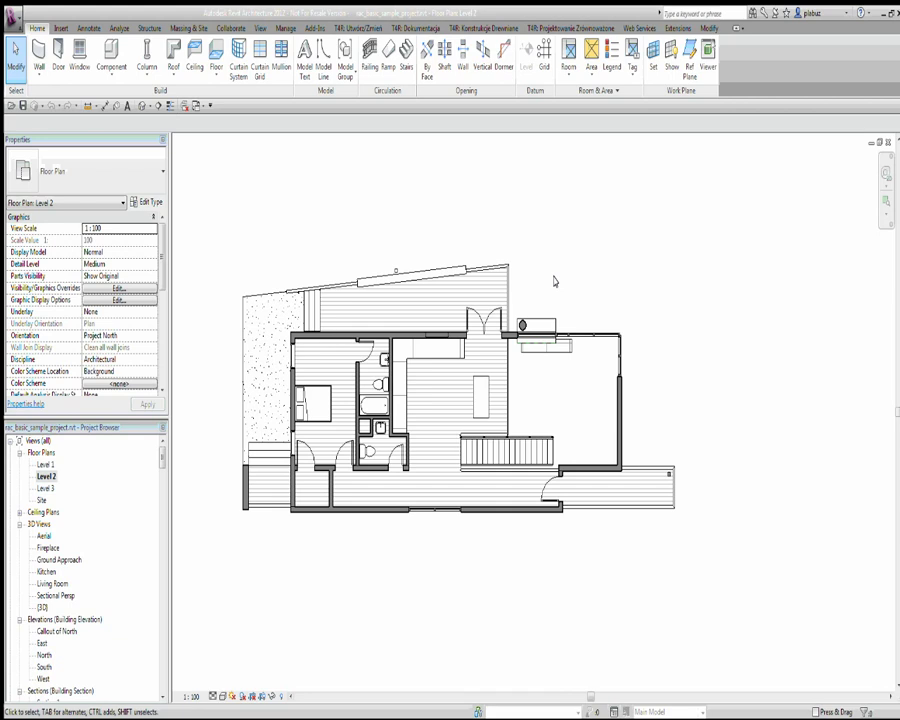
{"action": "middle_click_drag", "start_coordinate": [560, 251], "coordinate": [564, 258]}
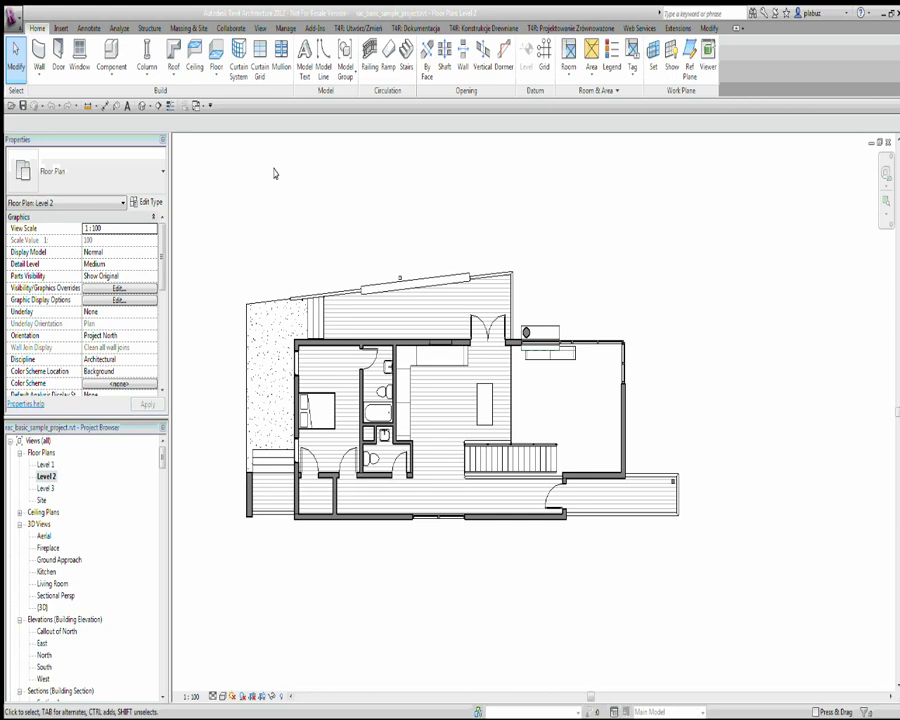
{"action": "scroll", "coordinate": [389, 270], "scroll_direction": "down", "scroll_amount": 1}
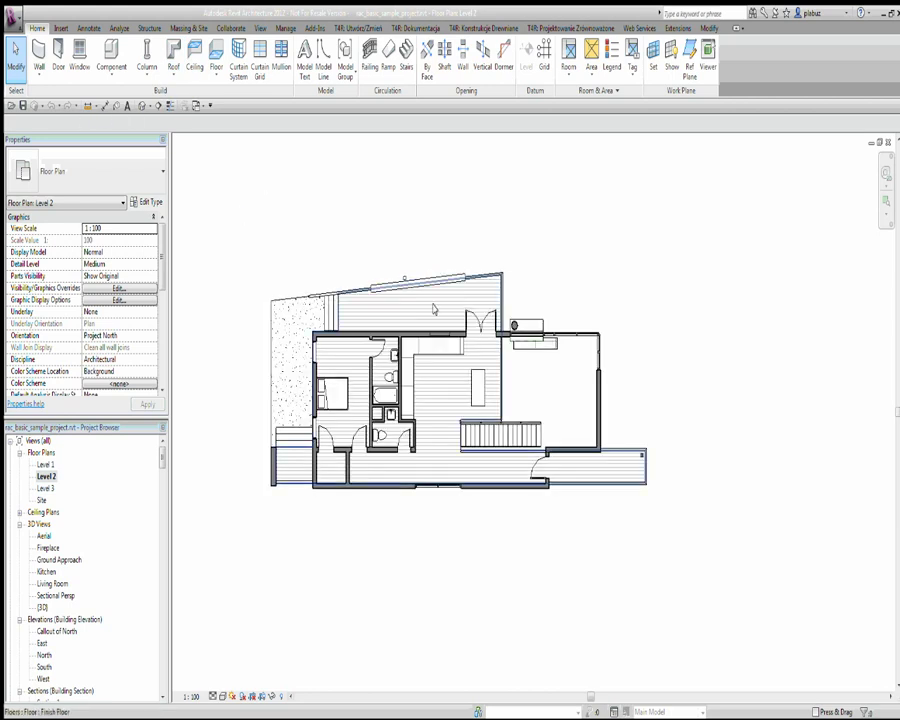
Show the Application menu's Export > CAD Formats choices.
{"action": "left_click", "coordinate": [14, 22]}
{"action": "mouse_move", "coordinate": [36, 199]}
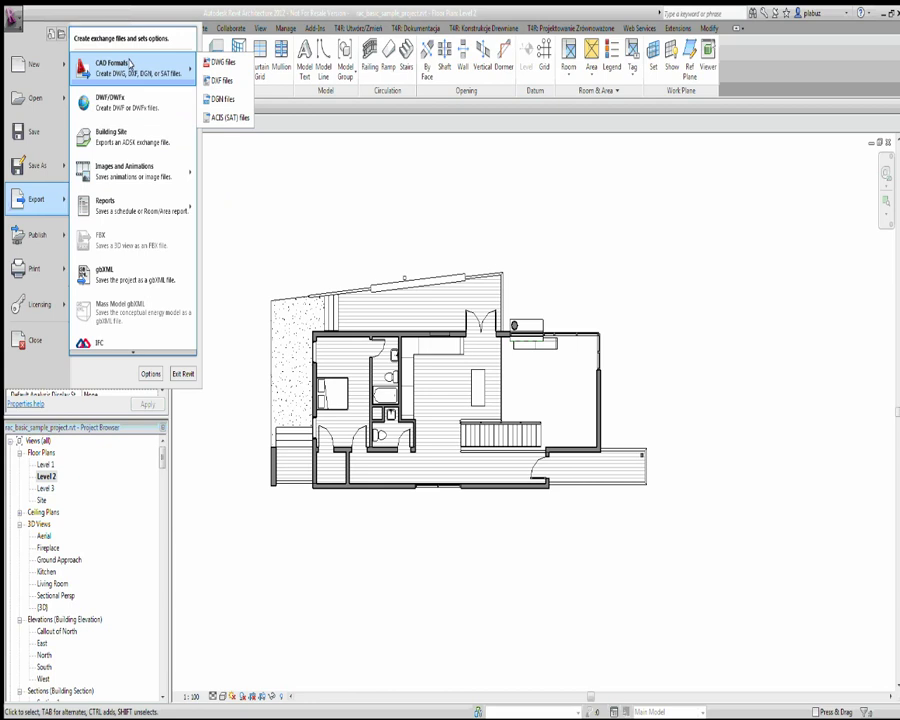
{"action": "mouse_move", "coordinate": [130, 68]}
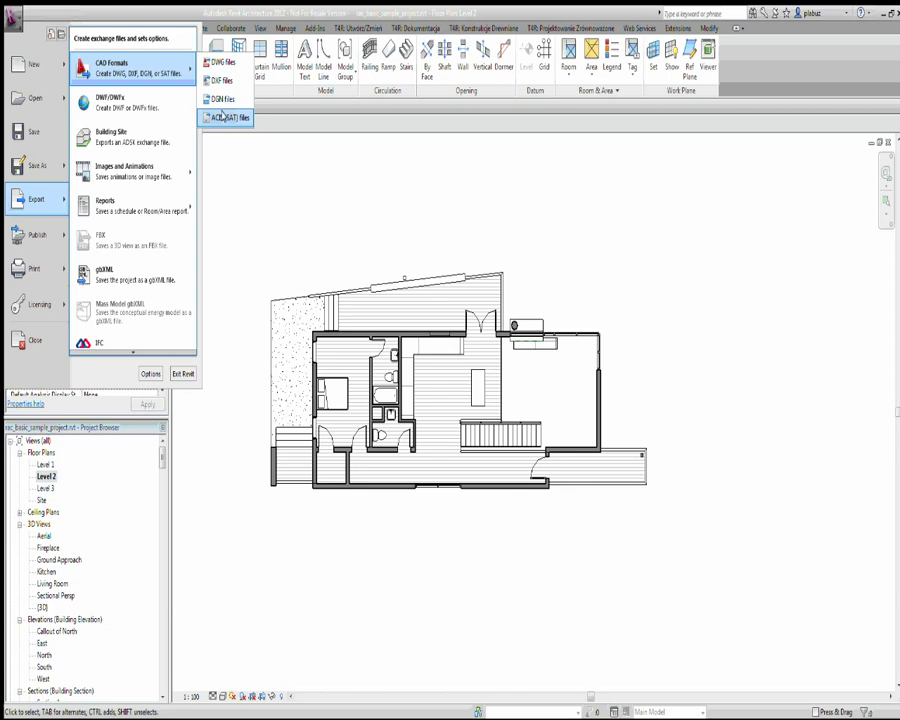
Start a DWG export and open the Modify DWG/DXF Export Setup dialog.
{"action": "left_click", "coordinate": [222, 62]}
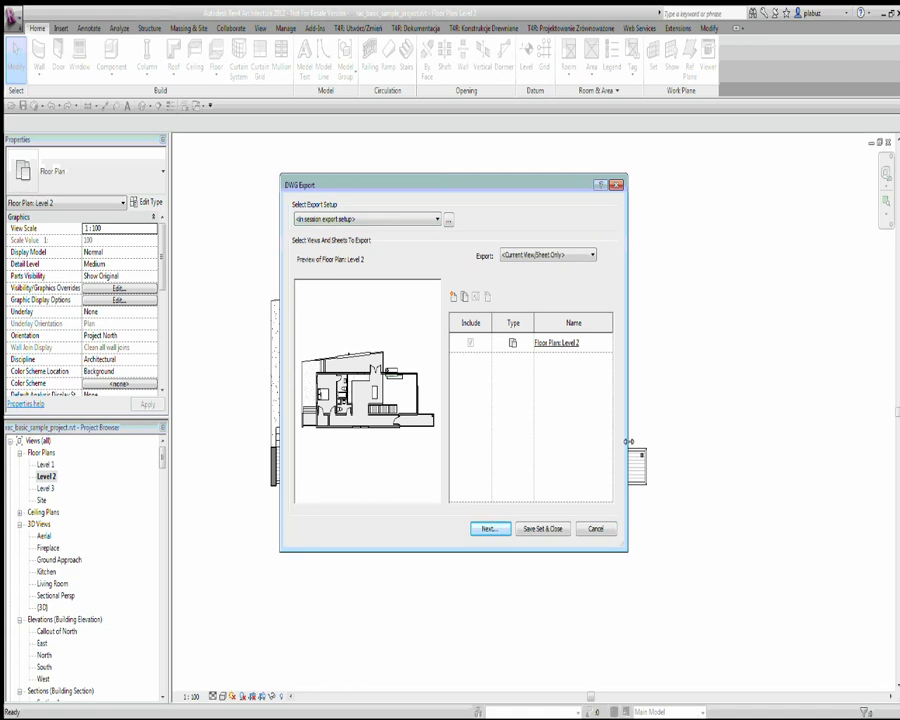
{"action": "left_click", "coordinate": [448, 219]}
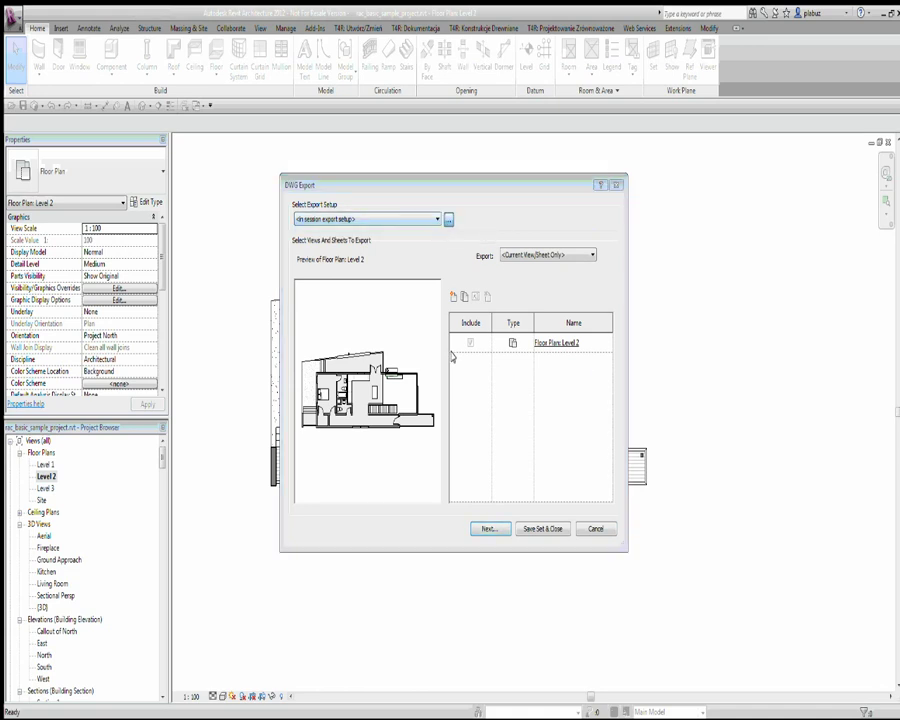
{"action": "left_click_drag", "start_coordinate": [508, 197], "coordinate": [480, 166]}
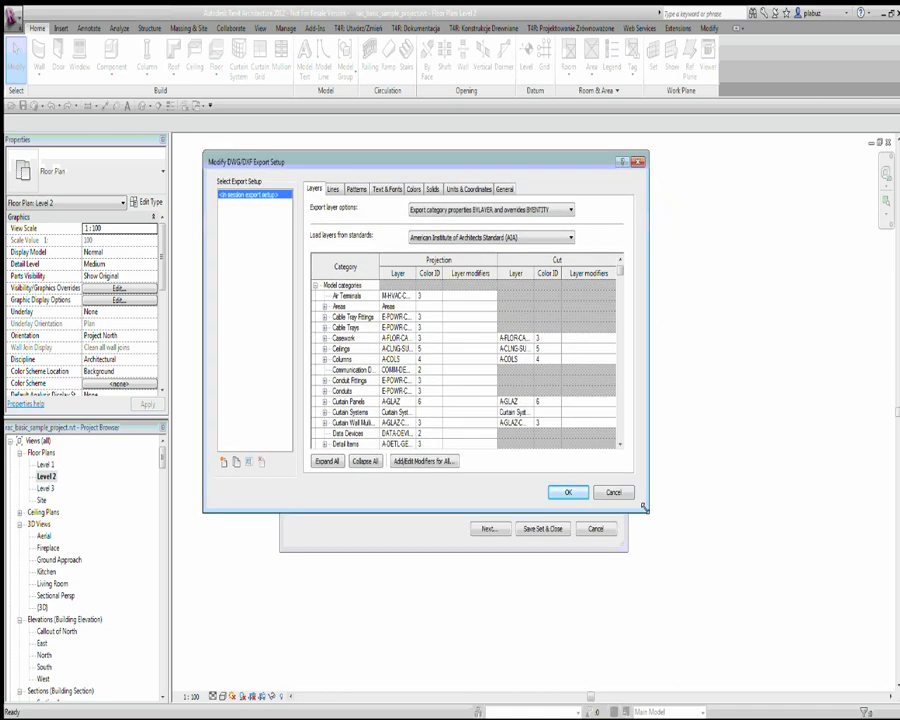
Enlarge the export setup dialog and scroll through the category layer table.
{"action": "left_click_drag", "start_coordinate": [645, 507], "coordinate": [711, 659]}
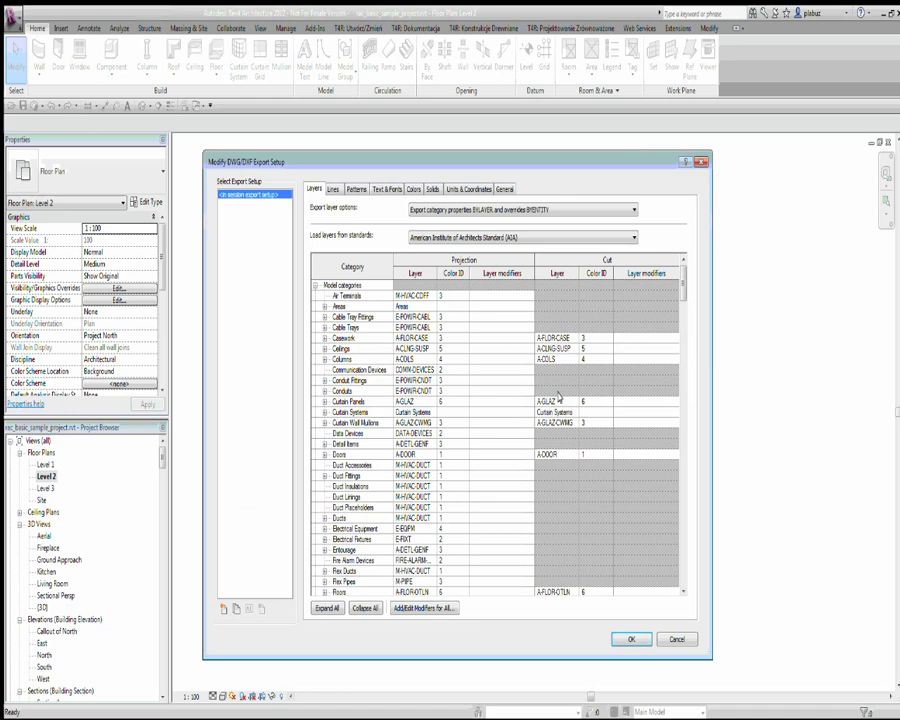
{"action": "left_click", "coordinate": [341, 307]}
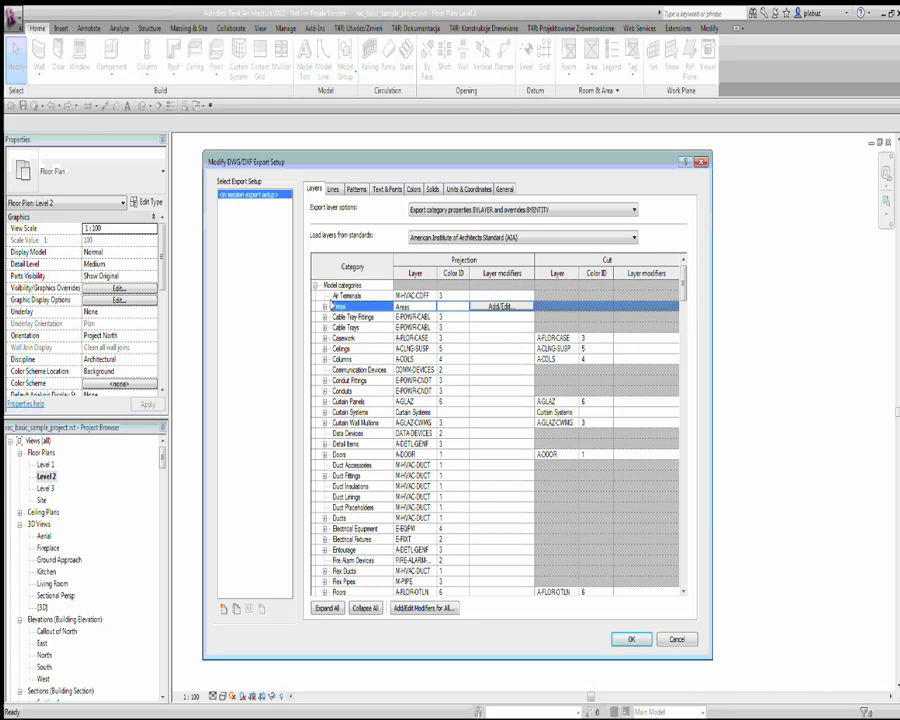
{"action": "scroll", "coordinate": [305, 450], "scroll_direction": "down", "scroll_amount": 4}
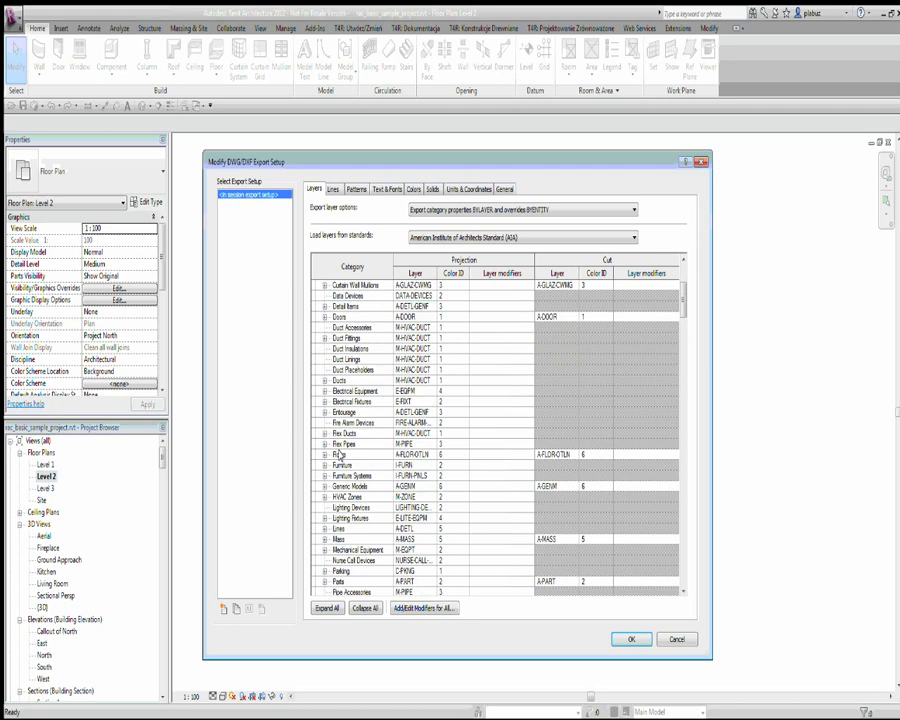
{"action": "scroll", "coordinate": [316, 502], "scroll_direction": "down", "scroll_amount": 4}
{"action": "scroll", "coordinate": [316, 502], "scroll_direction": "down", "scroll_amount": 2}
{"action": "scroll", "coordinate": [316, 502], "scroll_direction": "down", "scroll_amount": 10}
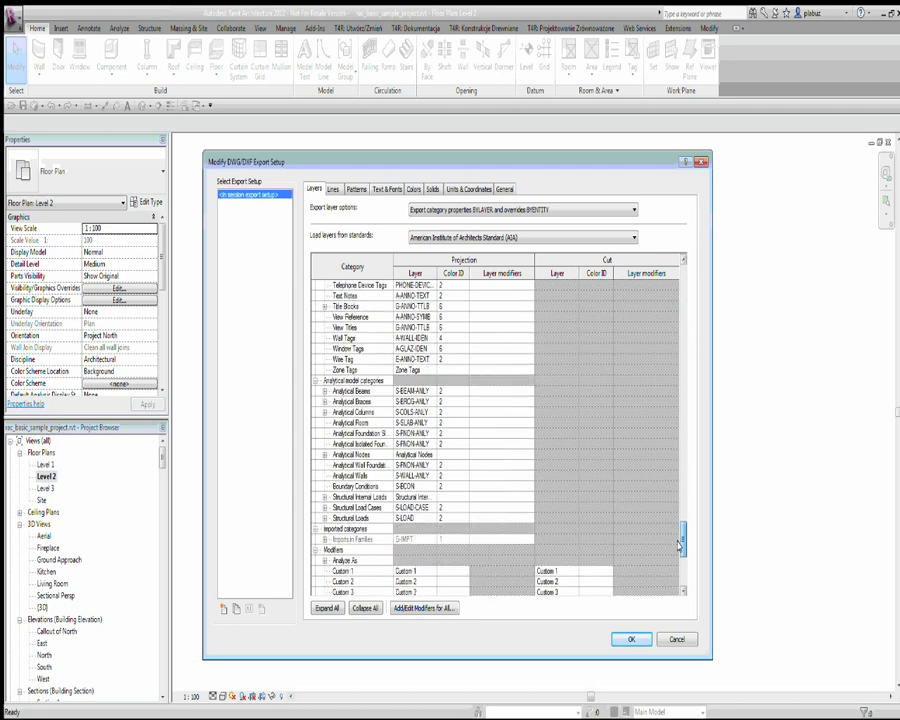
{"action": "scroll", "coordinate": [316, 502], "scroll_direction": "down", "scroll_amount": 10}
Collapse the Others, Imported, Modifiers and Analytical model category groups.
{"action": "left_click", "coordinate": [310, 517]}
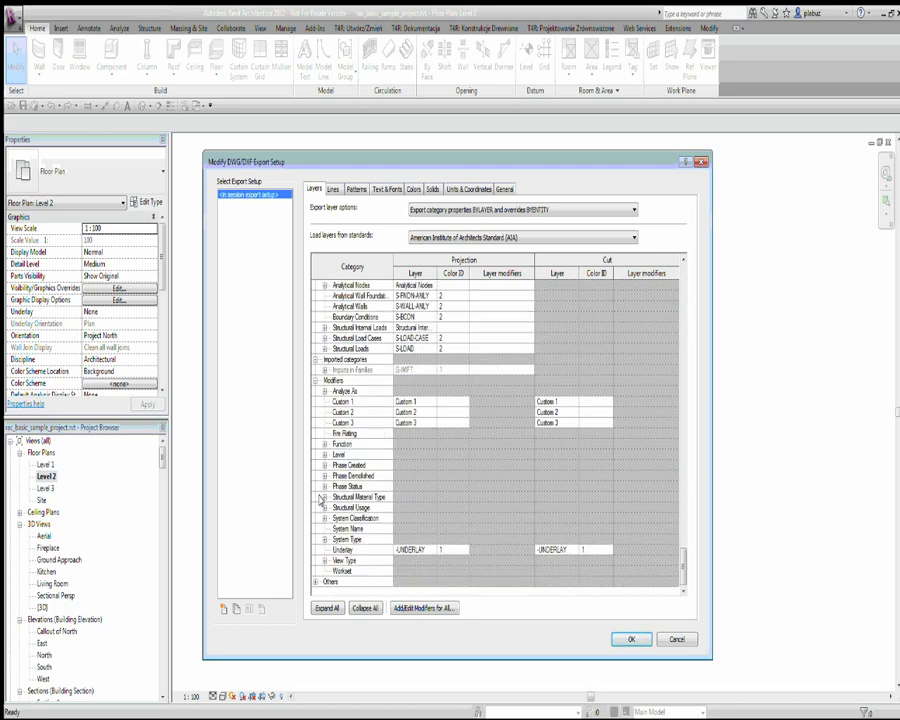
{"action": "scroll", "coordinate": [312, 520], "scroll_direction": "up", "scroll_amount": 2}
{"action": "left_click", "coordinate": [330, 422]}
{"action": "left_click", "coordinate": [312, 402]}
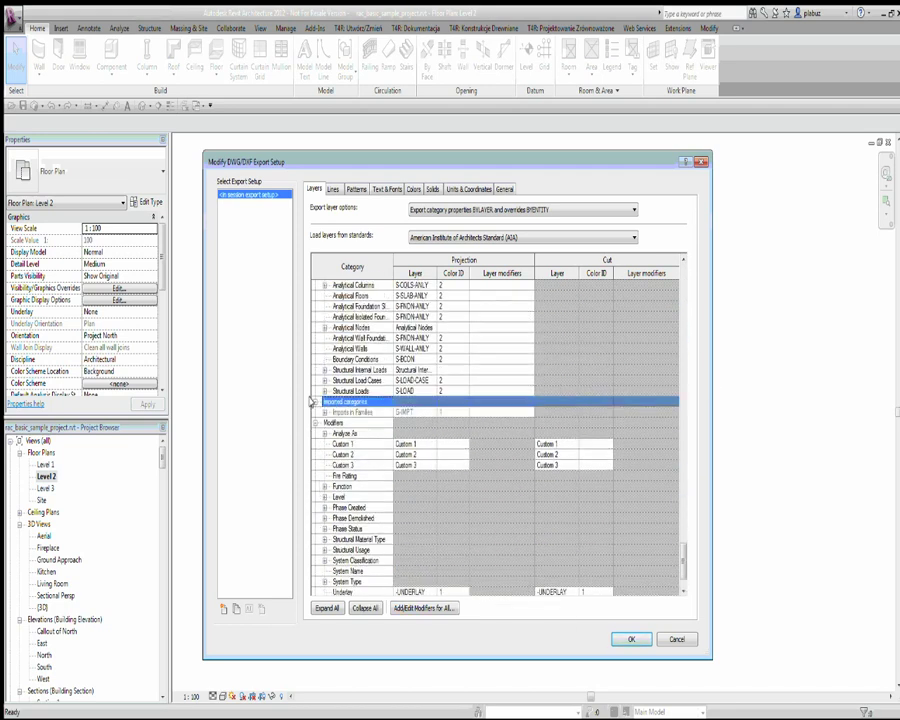
{"action": "left_click", "coordinate": [316, 401]}
{"action": "left_click", "coordinate": [315, 412]}
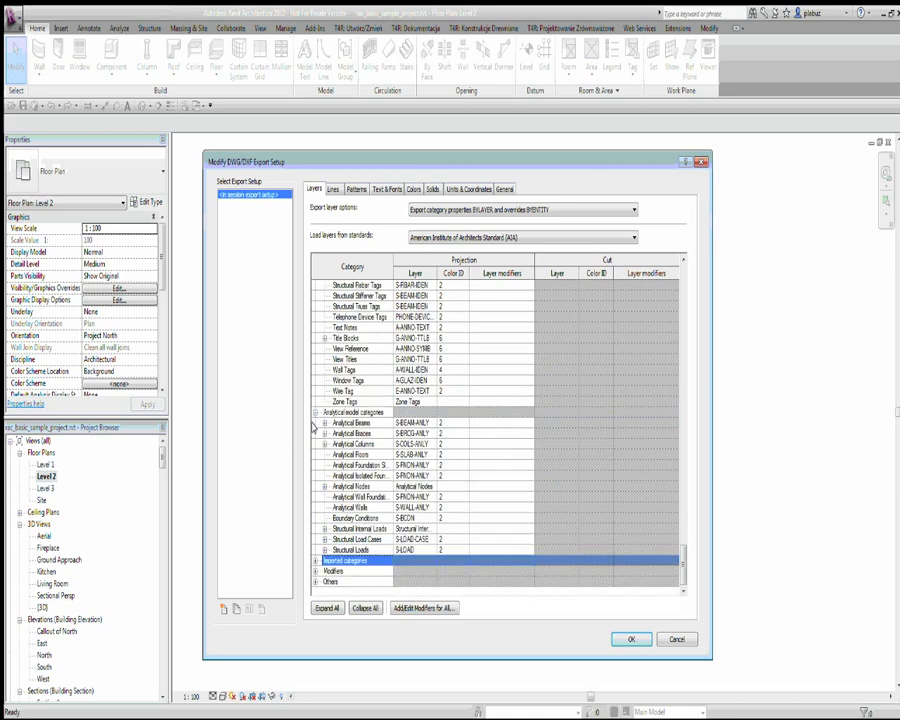
{"action": "left_click", "coordinate": [316, 292]}
{"action": "scroll", "coordinate": [312, 476], "scroll_direction": "up", "scroll_amount": 5}
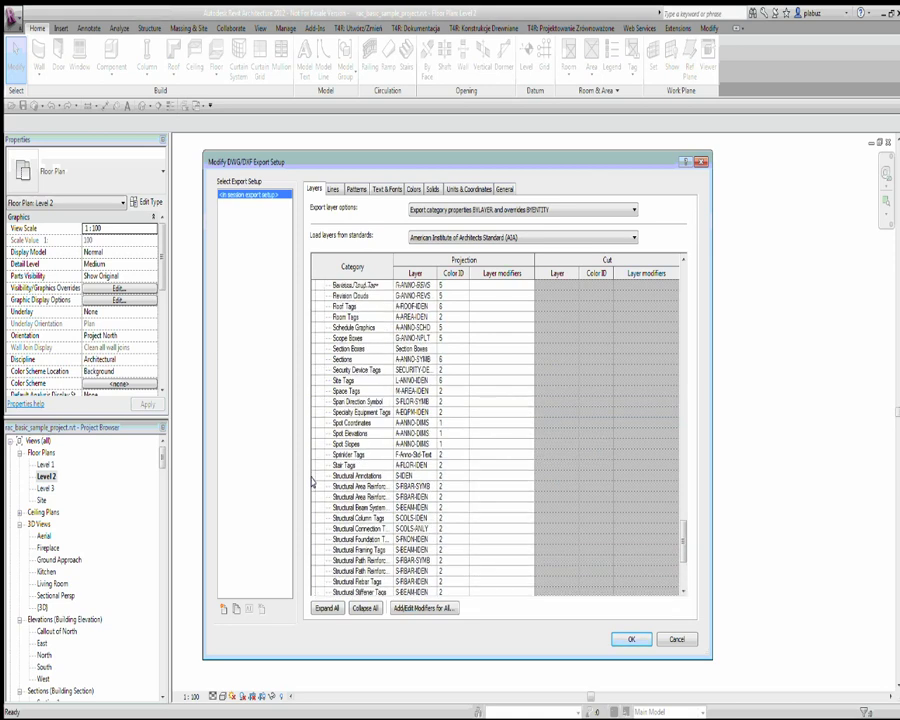
{"action": "scroll", "coordinate": [315, 476], "scroll_direction": "up", "scroll_amount": 6}
{"action": "scroll", "coordinate": [325, 476], "scroll_direction": "up", "scroll_amount": 1}
{"action": "scroll", "coordinate": [335, 476], "scroll_direction": "down", "scroll_amount": 2}
{"action": "scroll", "coordinate": [337, 478], "scroll_direction": "down", "scroll_amount": 4}
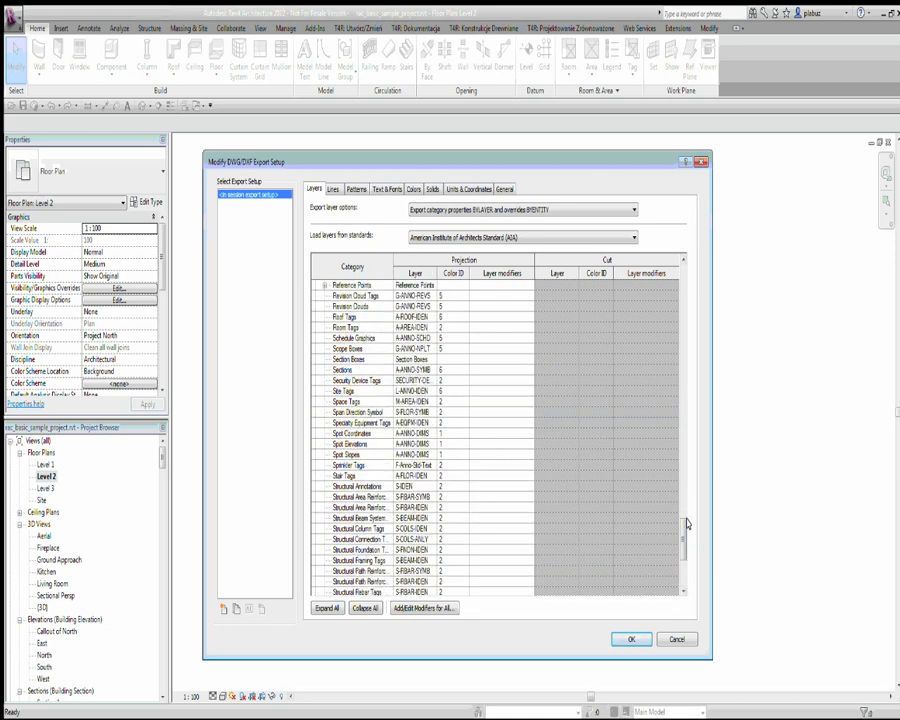
{"action": "left_click_drag", "start_coordinate": [684, 524], "coordinate": [684, 277]}
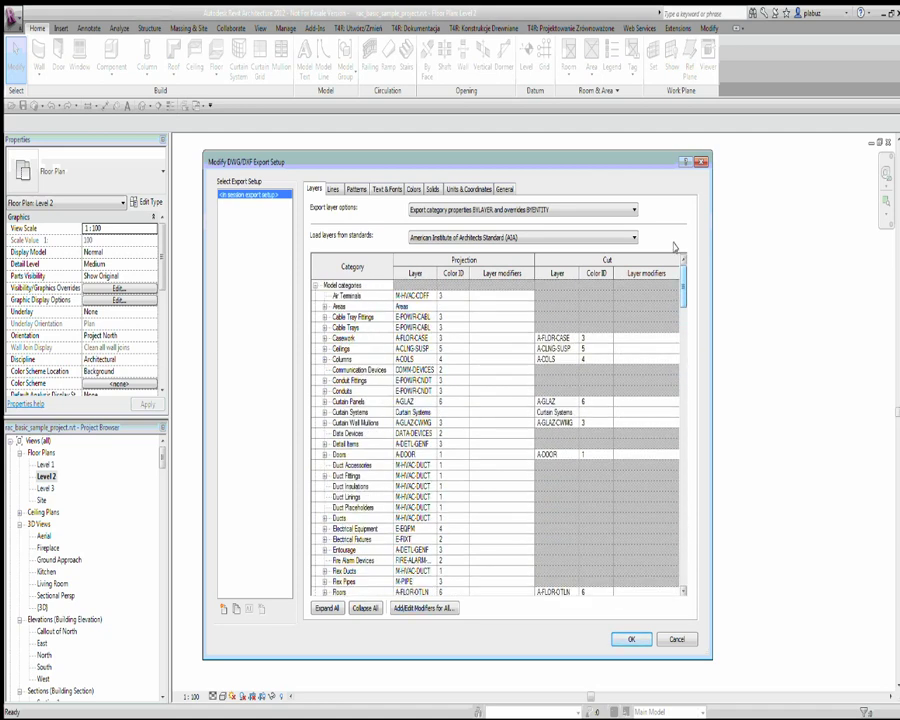
Collapse Model and Annotation categories, then cancel the export setup unchanged.
{"action": "left_click", "coordinate": [315, 285]}
{"action": "left_click", "coordinate": [315, 296]}
{"action": "left_click", "coordinate": [336, 286]}
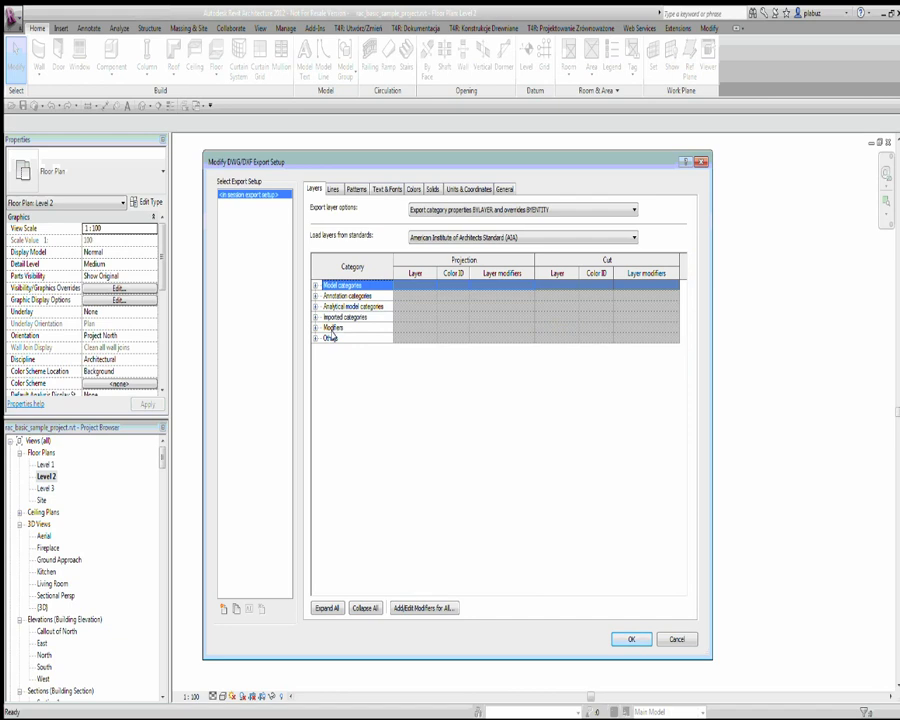
{"action": "left_click", "coordinate": [659, 641]}
{"action": "left_click", "coordinate": [590, 528]}
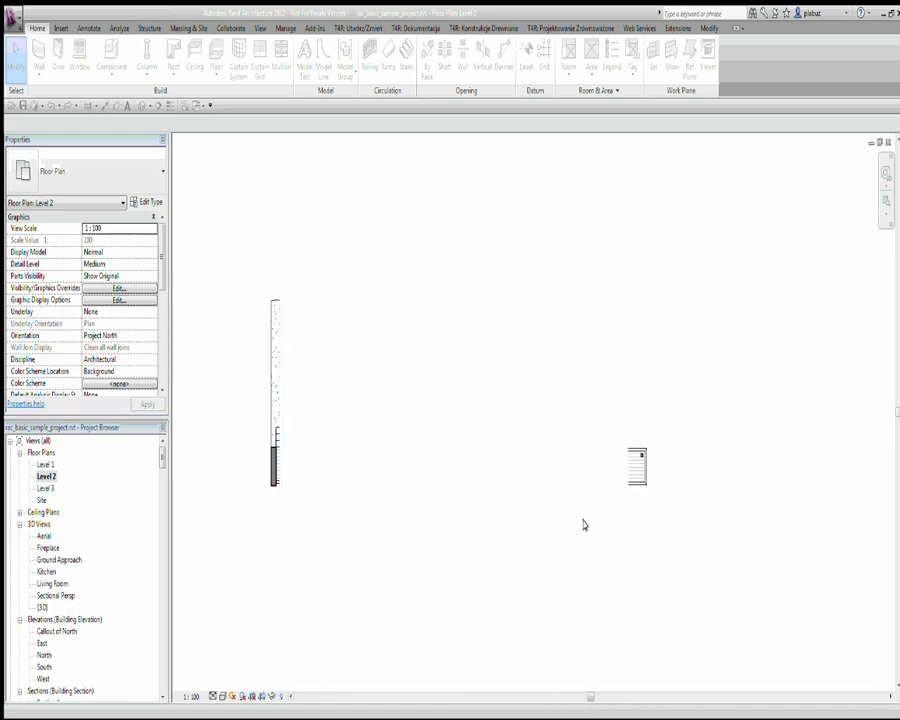
{"action": "left_click", "coordinate": [118, 288]}
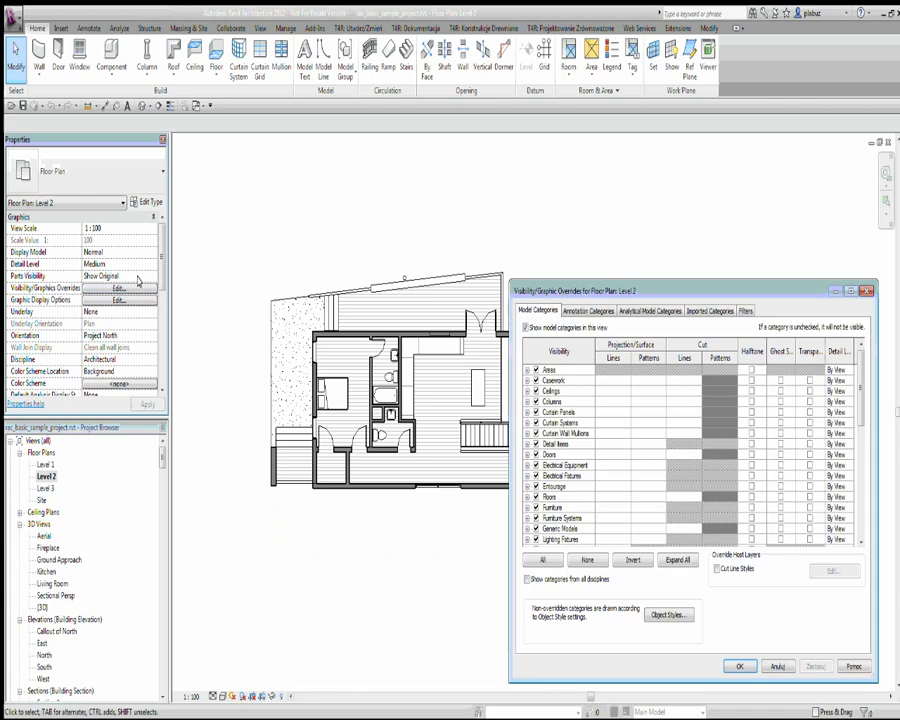
{"action": "left_click_drag", "start_coordinate": [601, 300], "coordinate": [370, 219]}
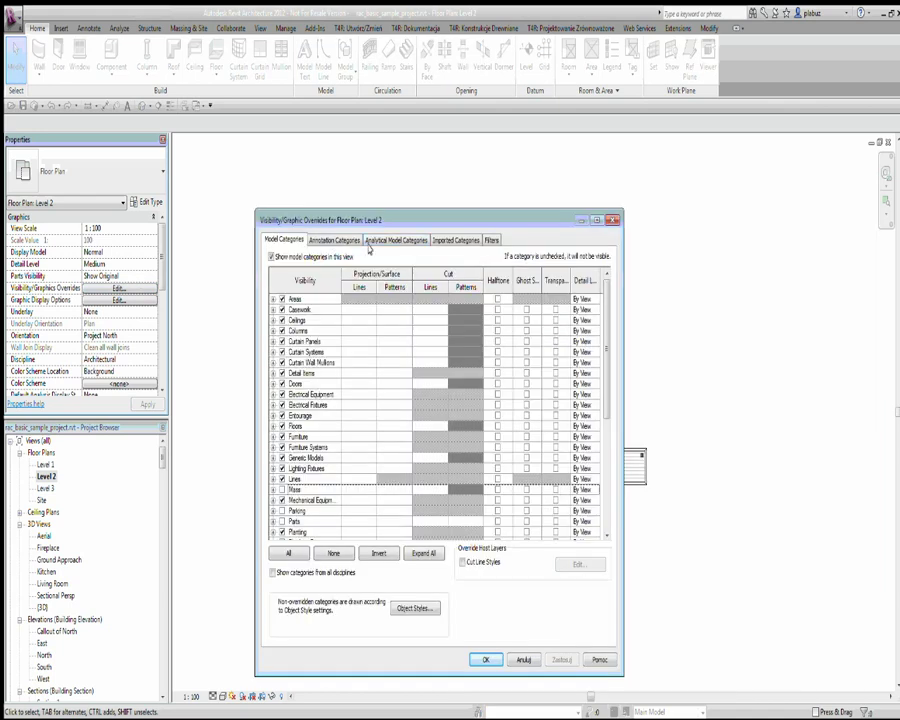
{"action": "left_click", "coordinate": [524, 661]}
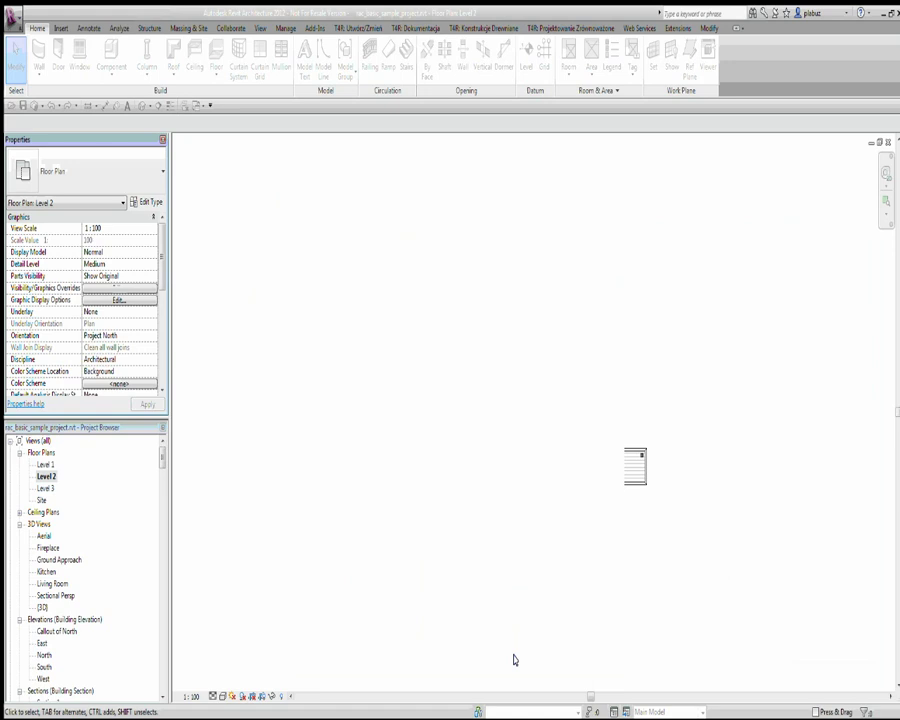
{"action": "left_click", "coordinate": [12, 17]}
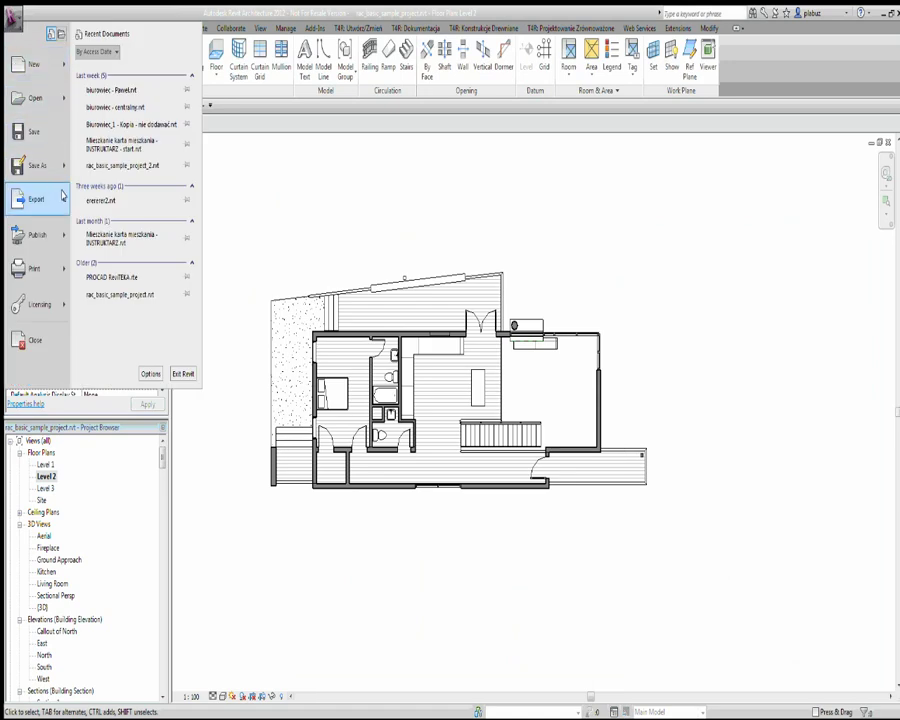
Start a DWG export of Level 2 and open its Modify DWG/DXF Export Setup.
{"action": "left_click", "coordinate": [207, 66]}
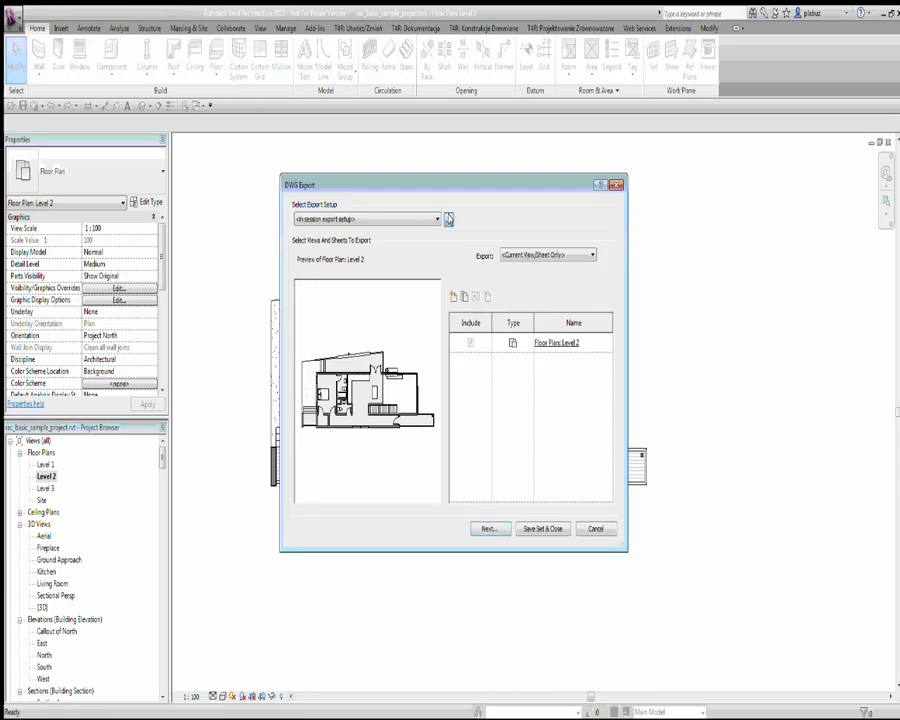
{"action": "left_click", "coordinate": [448, 217]}
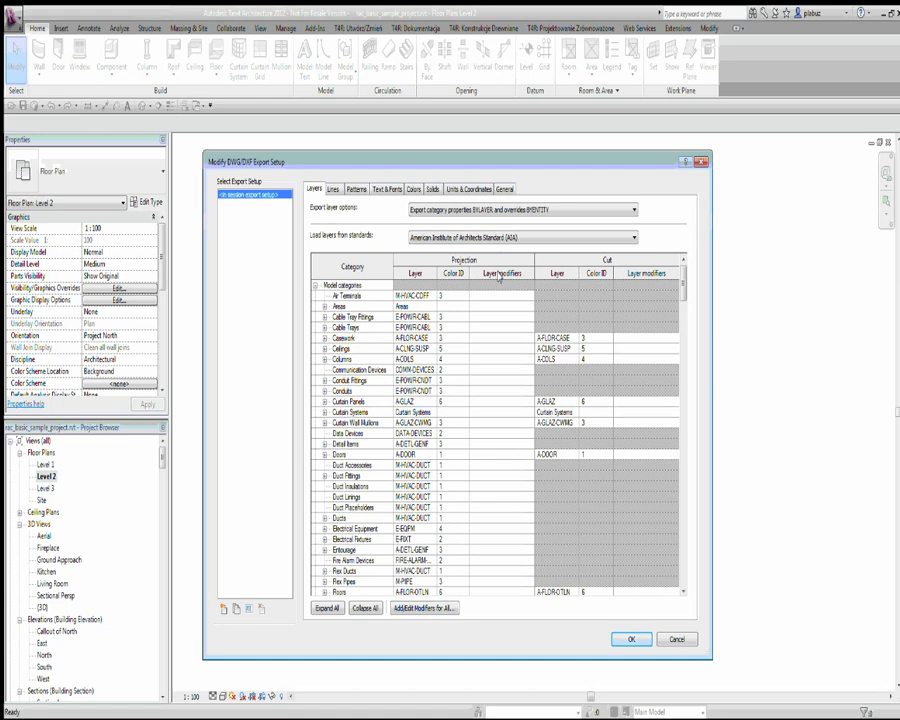
{"action": "mouse_move", "coordinate": [681, 280]}
{"action": "left_mouse_down"}
{"action": "mouse_move", "coordinate": [666, 516]}
{"action": "mouse_move", "coordinate": [642, 544]}
{"action": "mouse_move", "coordinate": [644, 572]}
{"action": "left_mouse_up"}
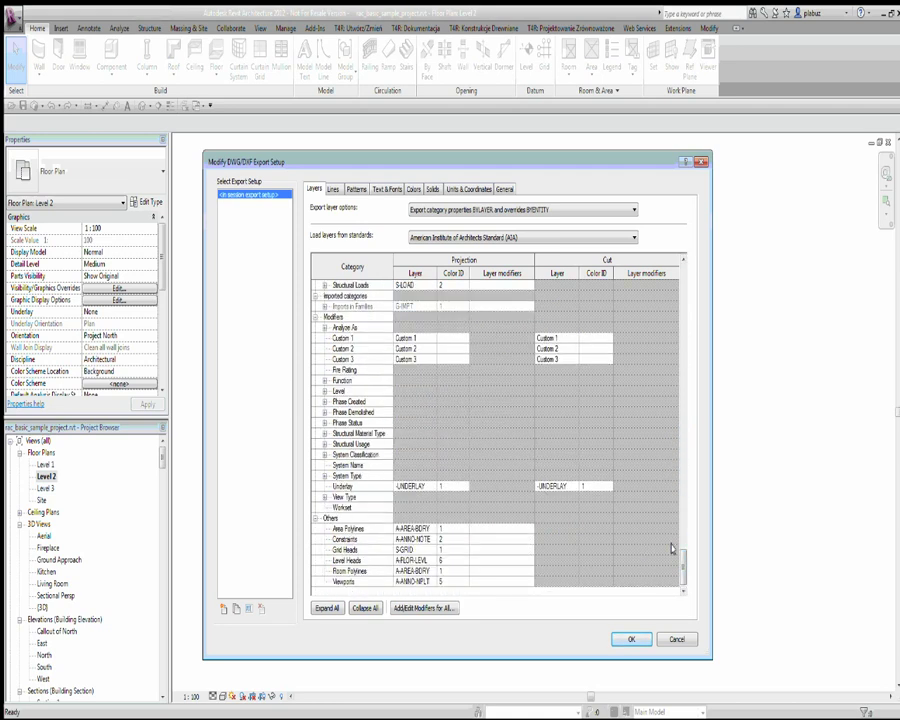
{"action": "left_click_drag", "start_coordinate": [680, 556], "coordinate": [681, 285]}
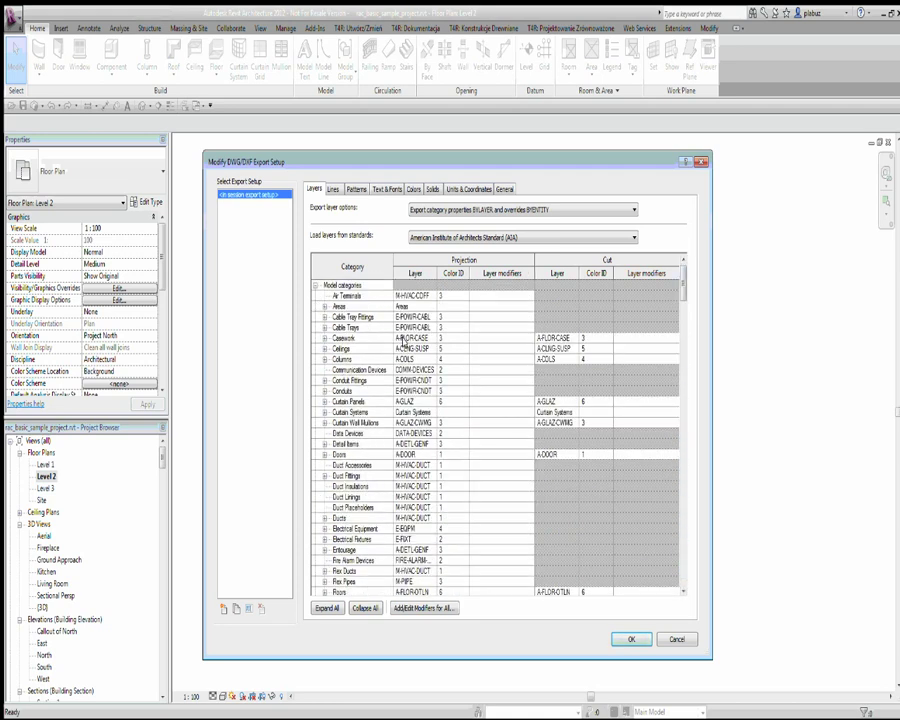
{"action": "left_click", "coordinate": [313, 288]}
{"action": "left_click", "coordinate": [316, 296]}
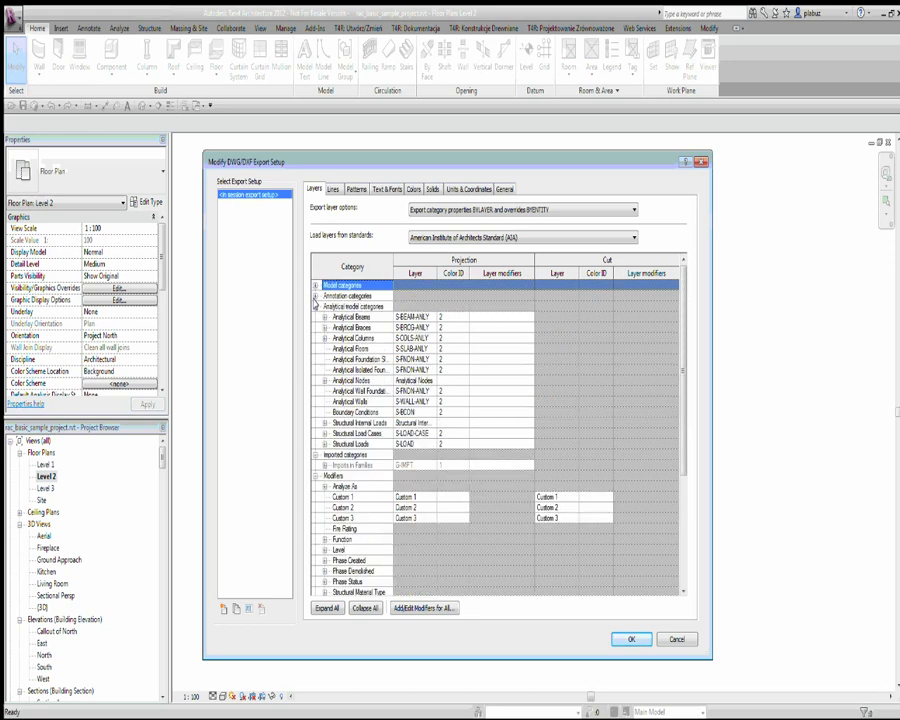
{"action": "left_click", "coordinate": [316, 306]}
{"action": "left_click", "coordinate": [348, 296]}
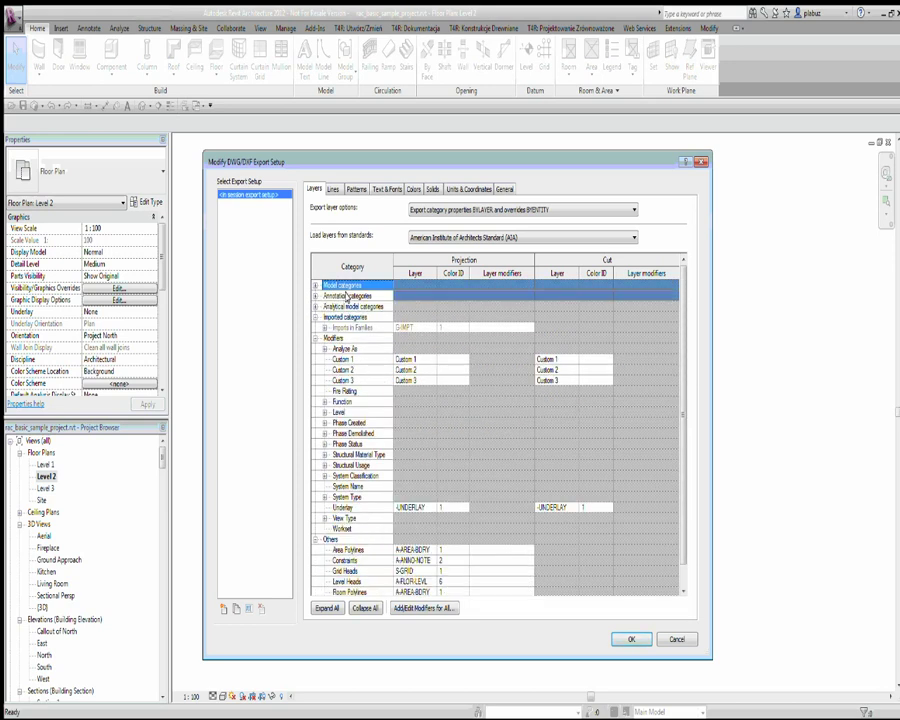
{"action": "left_click", "coordinate": [346, 295]}
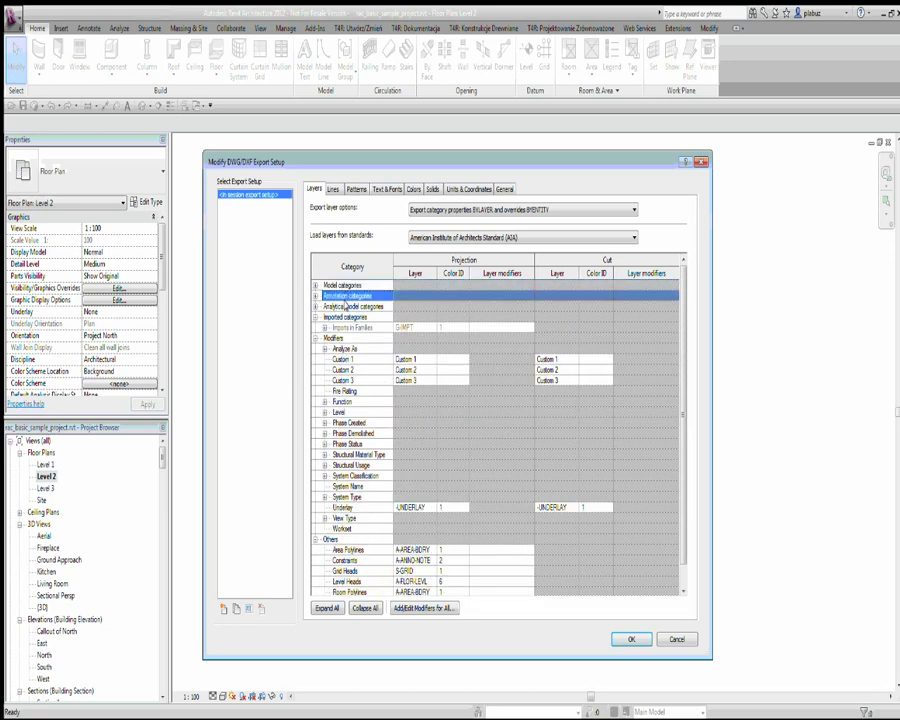
{"action": "left_click", "coordinate": [313, 306]}
{"action": "left_click", "coordinate": [315, 317]}
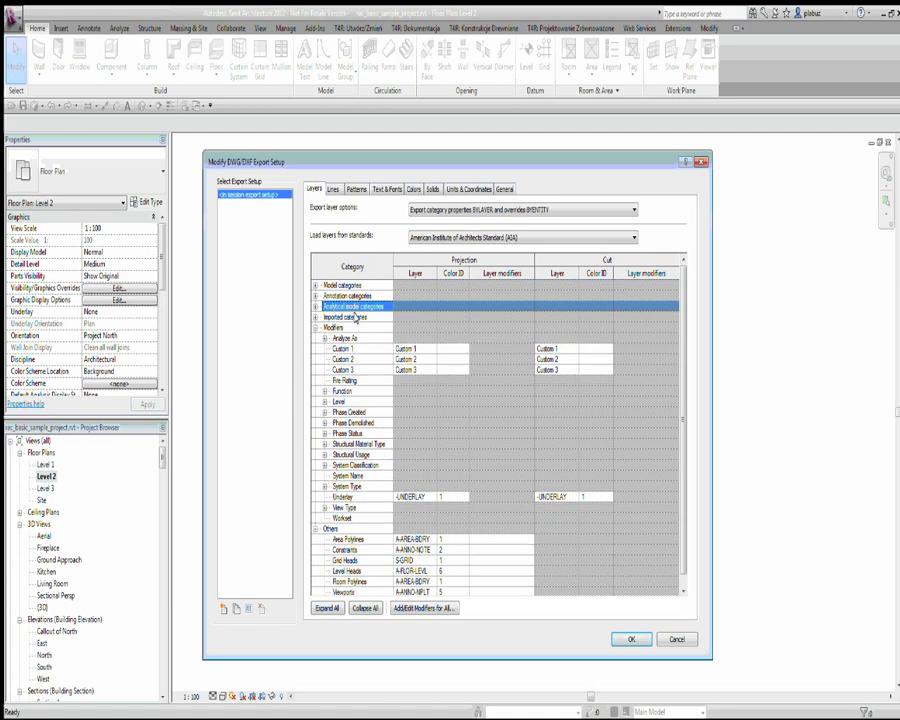
{"action": "left_click", "coordinate": [316, 327]}
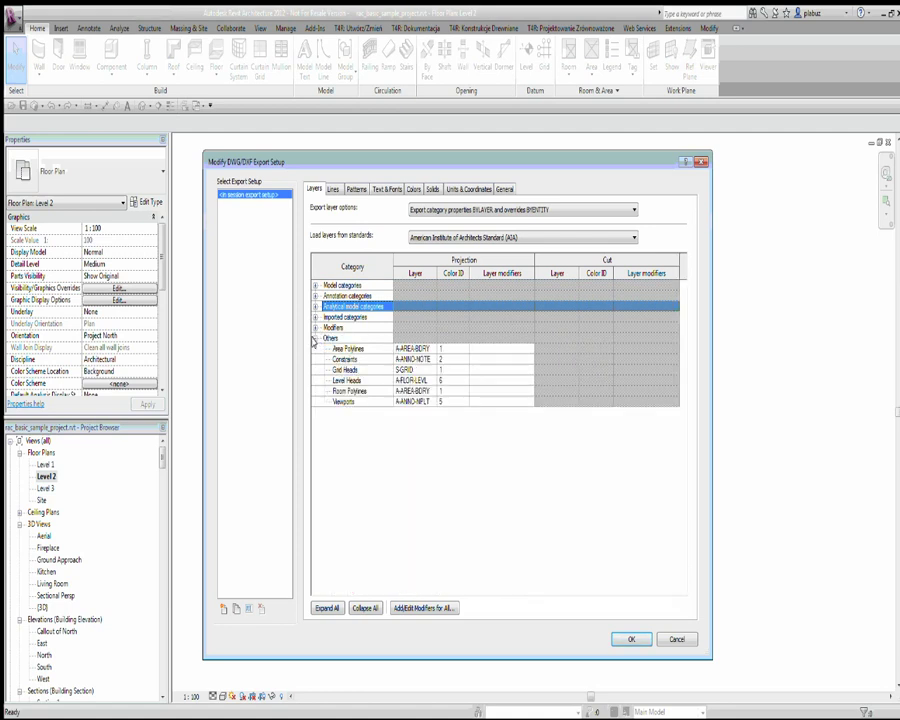
{"action": "left_click", "coordinate": [315, 338]}
{"action": "left_click", "coordinate": [315, 327]}
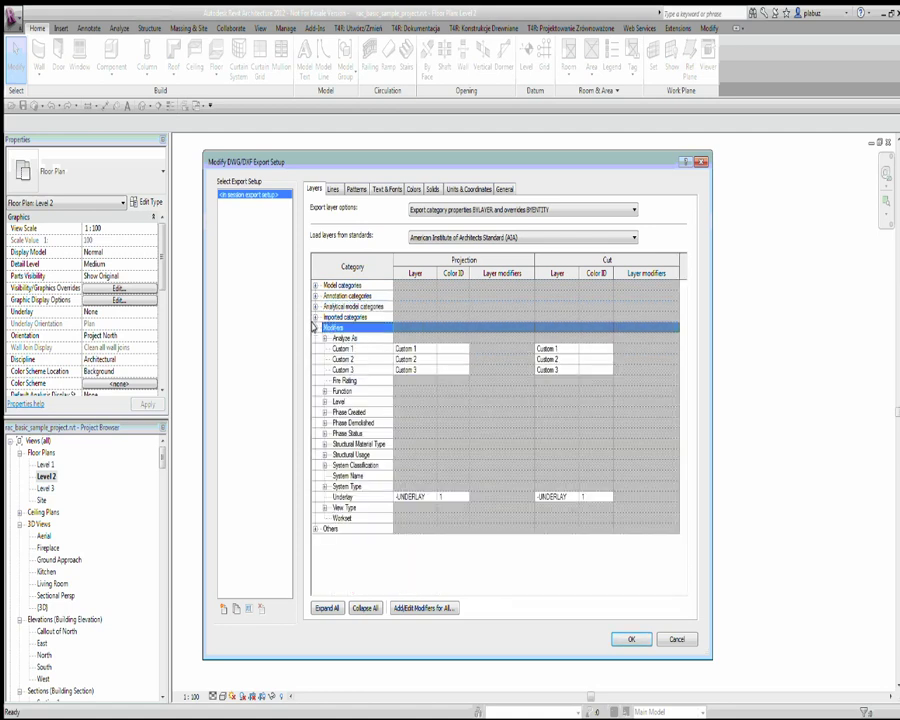
{"action": "left_click", "coordinate": [348, 412]}
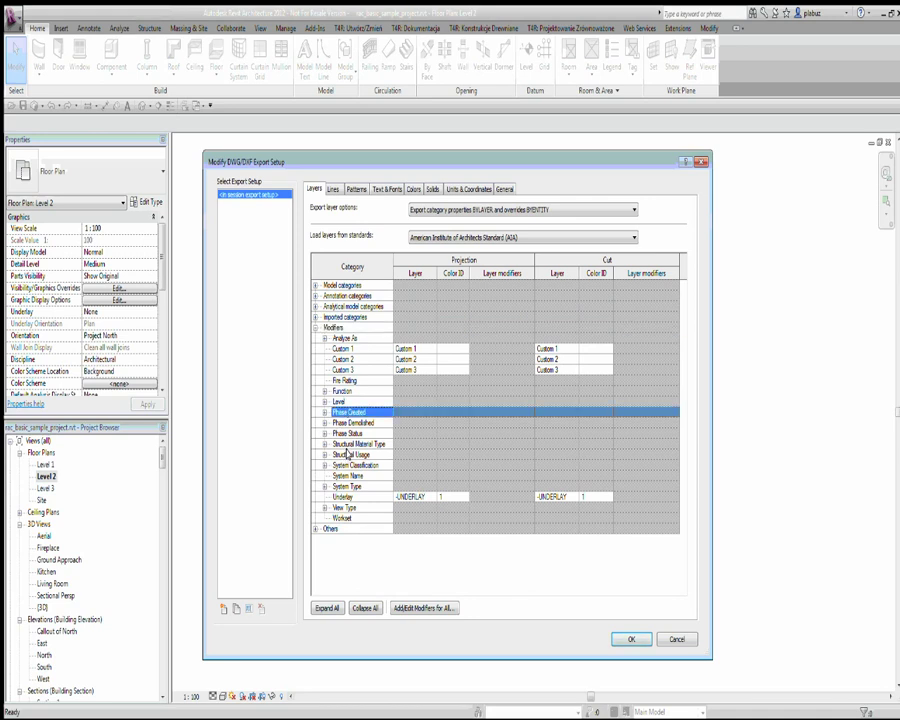
{"action": "left_click", "coordinate": [348, 455]}
{"action": "left_click", "coordinate": [350, 348]}
{"action": "left_click", "coordinate": [348, 433]}
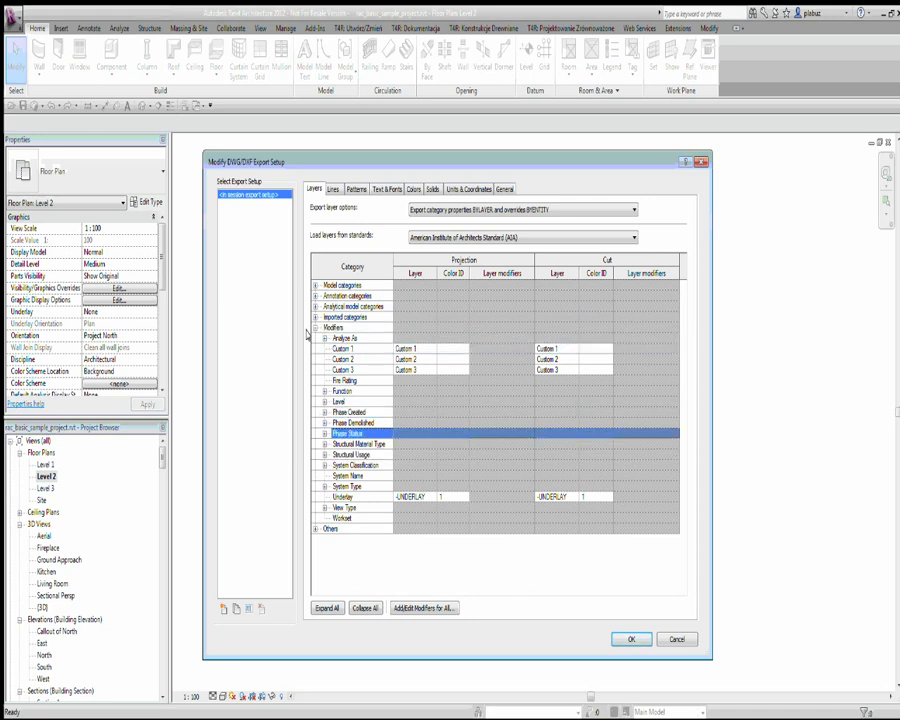
{"action": "left_click", "coordinate": [342, 518]}
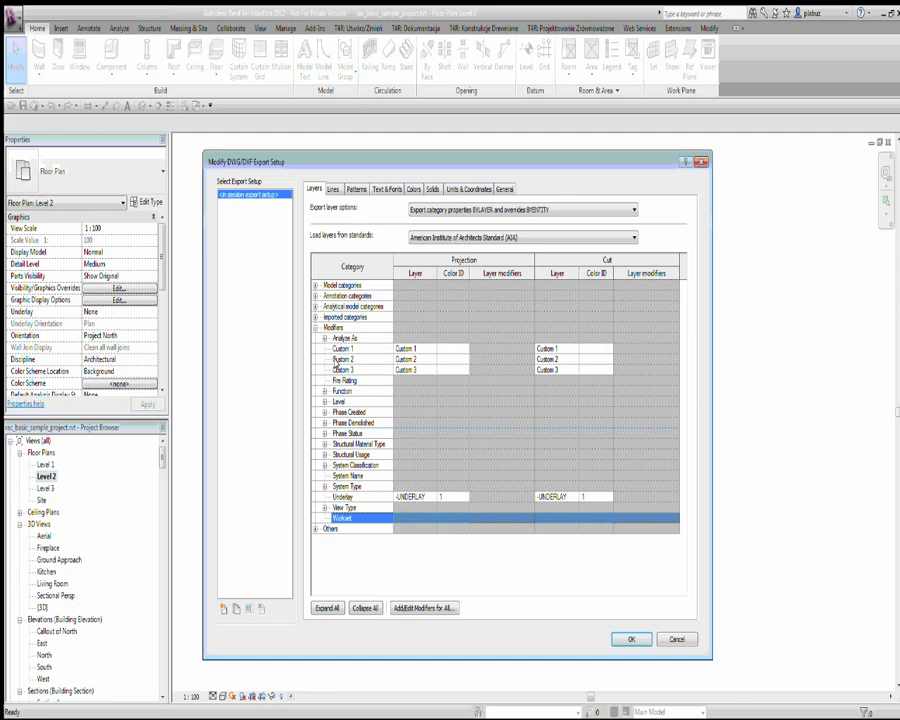
{"action": "left_click", "coordinate": [315, 328]}
{"action": "left_click", "coordinate": [318, 338]}
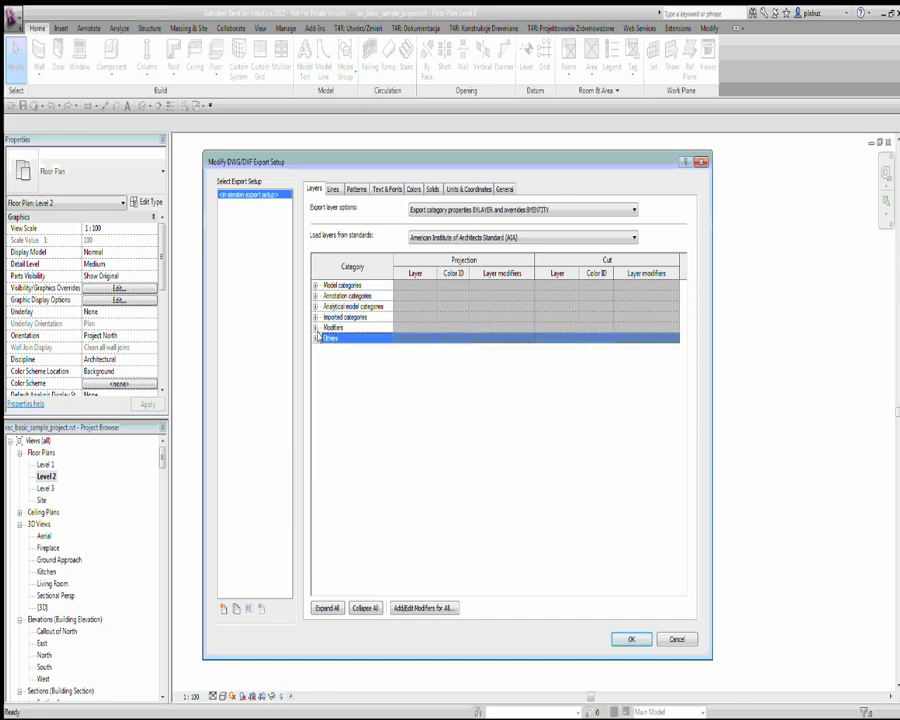
{"action": "left_click", "coordinate": [316, 338]}
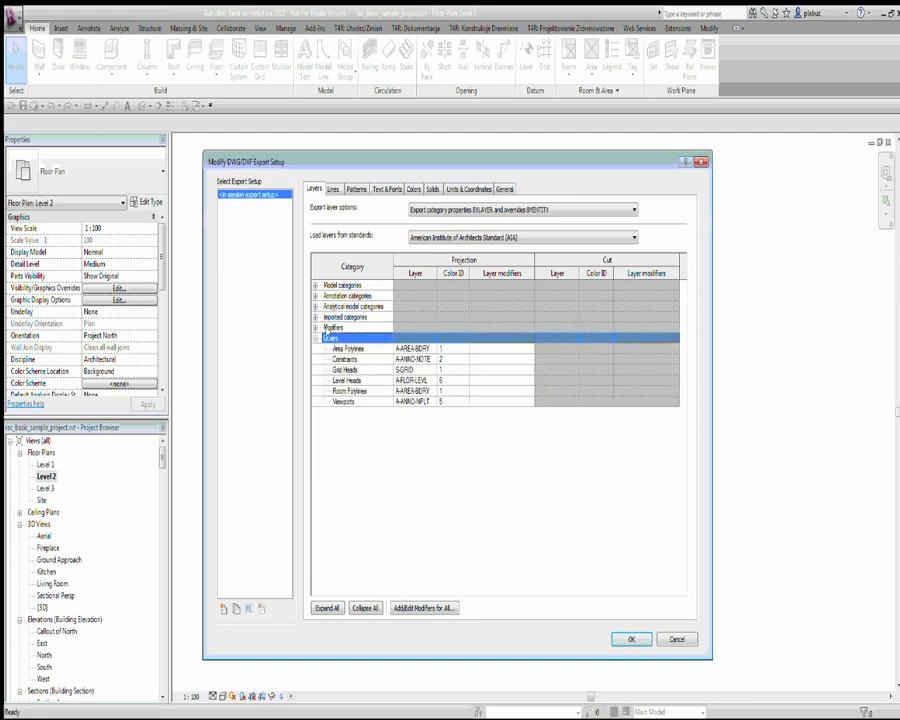
{"action": "left_click", "coordinate": [316, 338]}
{"action": "left_click", "coordinate": [344, 286]}
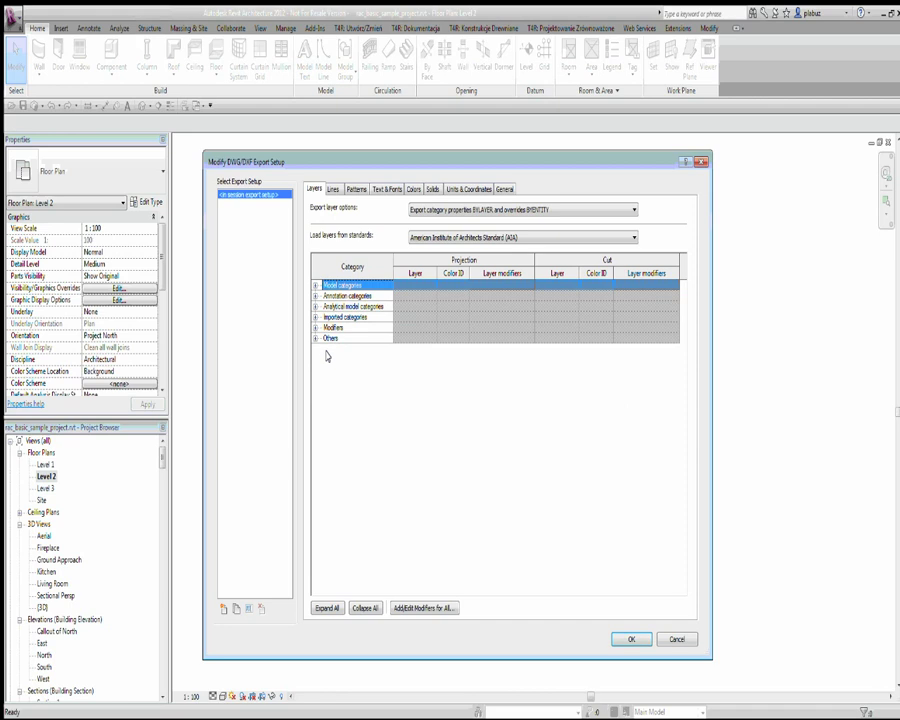
Expand Model categories and Windows, and set the Windows projection layer to okna.
{"action": "left_click", "coordinate": [315, 286]}
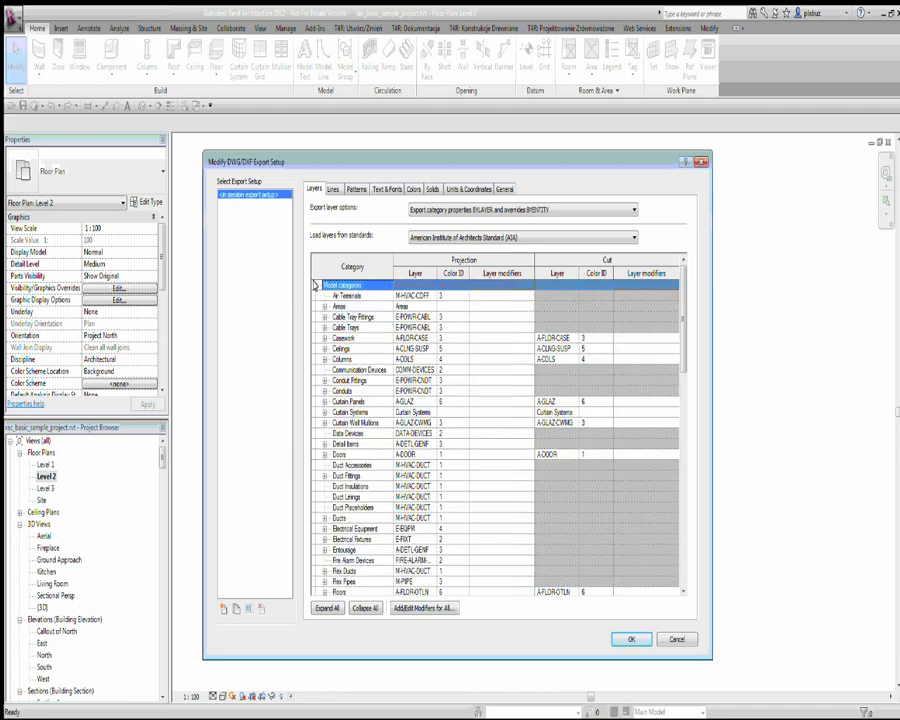
{"action": "scroll", "coordinate": [500, 310], "scroll_direction": "down", "scroll_amount": 4}
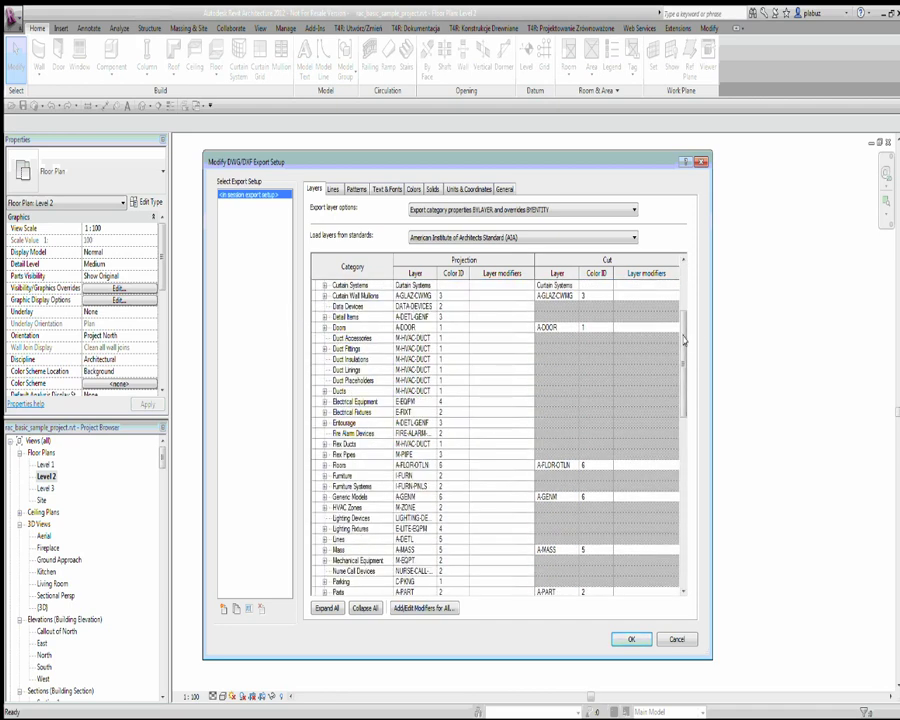
{"action": "scroll", "coordinate": [684, 340], "scroll_direction": "down", "scroll_amount": 5}
{"action": "scroll", "coordinate": [446, 530], "scroll_direction": "down", "scroll_amount": 5}
{"action": "left_click", "coordinate": [319, 518]}
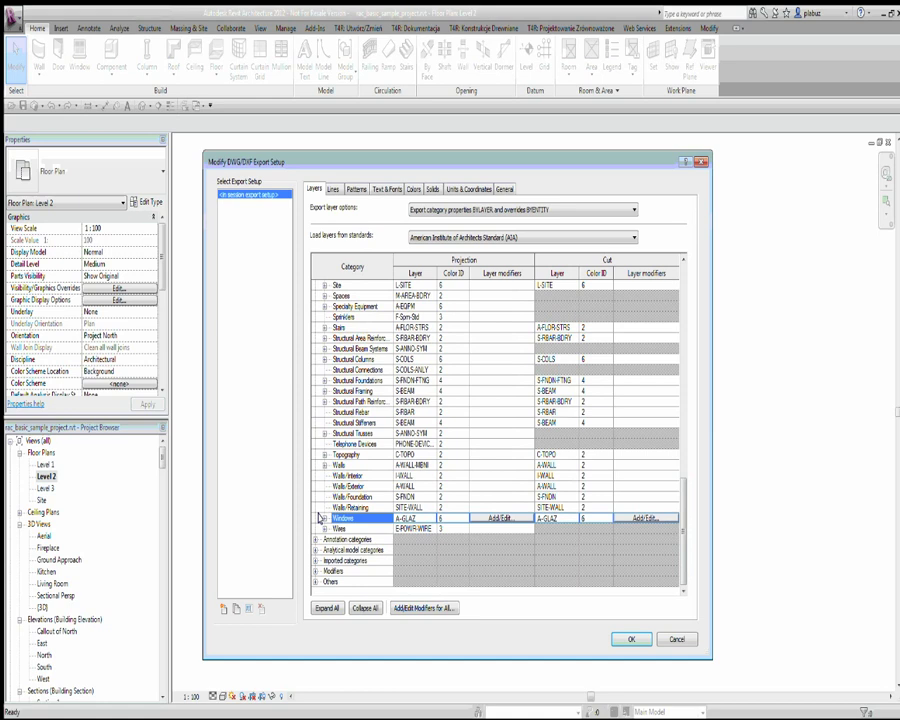
{"action": "left_click", "coordinate": [323, 518]}
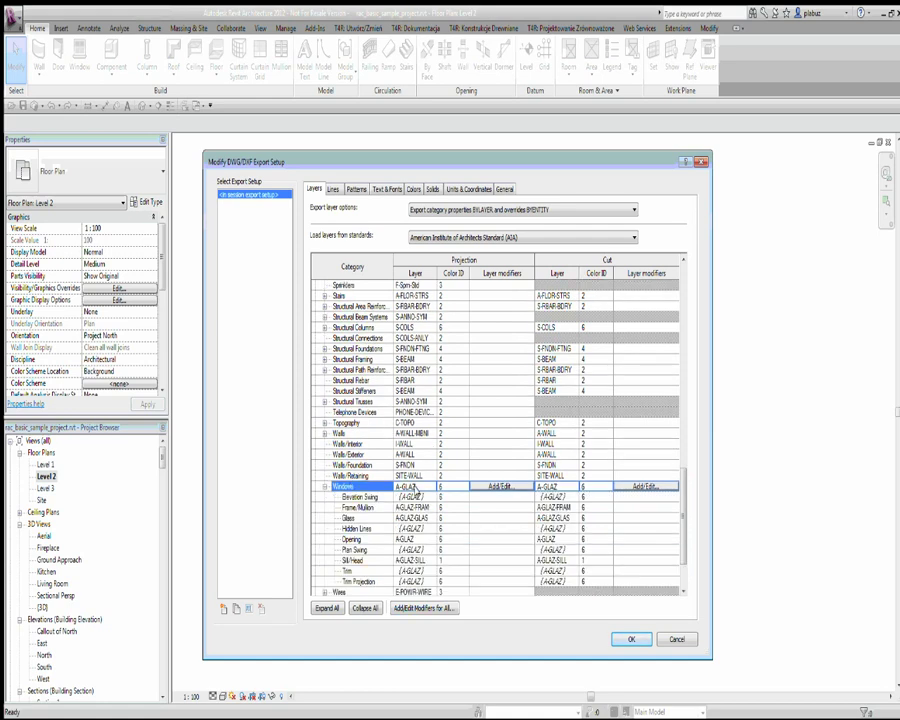
{"action": "left_click", "coordinate": [415, 488]}
{"action": "type", "text": "okna"}
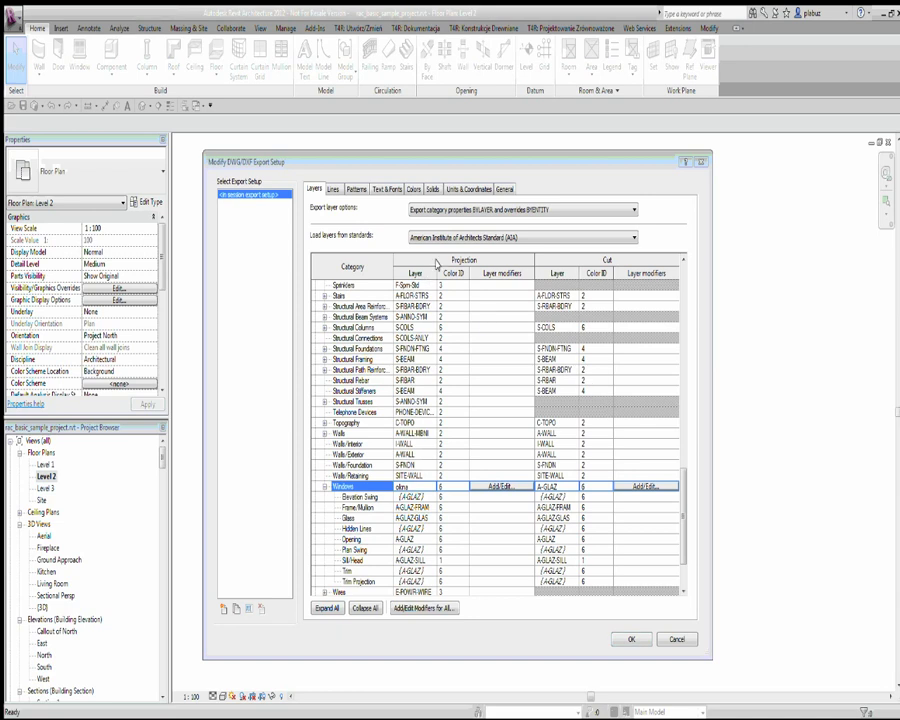
Enter okna_p as the Windows cut layer and commit it.
{"action": "left_click", "coordinate": [572, 486]}
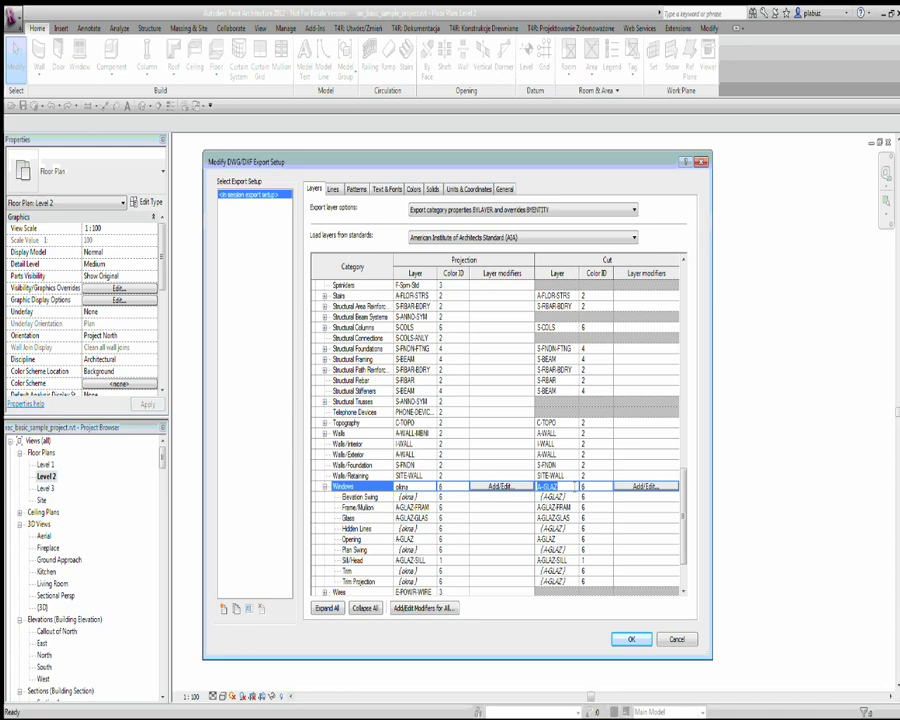
{"action": "type", "text": "okna_p"}
{"action": "key", "text": "Tab"}
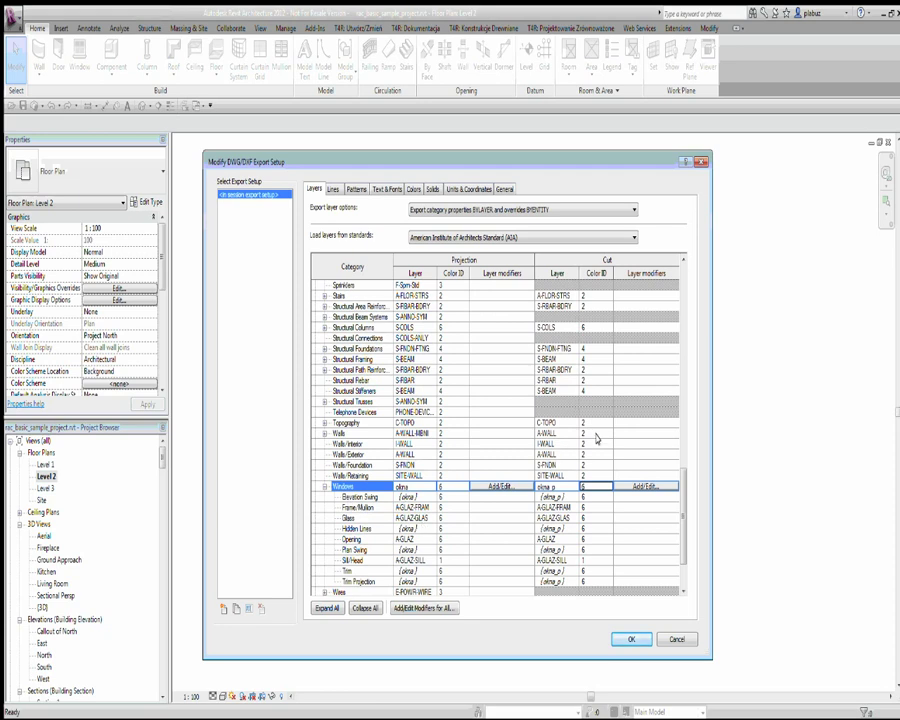
{"action": "scroll", "coordinate": [480, 440], "scroll_direction": "down", "scroll_amount": 2}
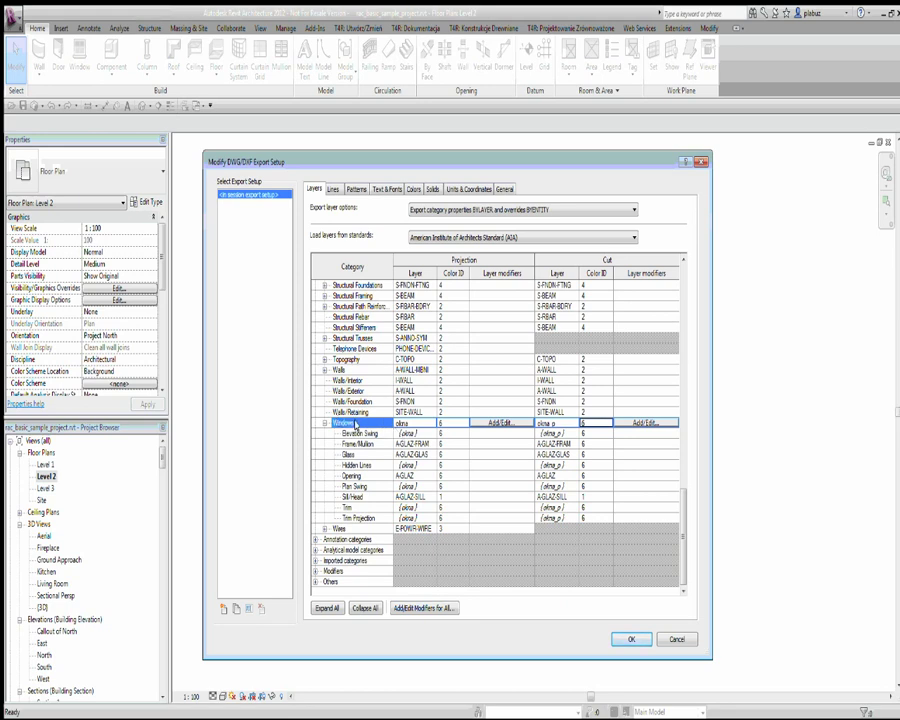
Correct the Windows category layer name back to okna.
{"action": "left_click", "coordinate": [412, 435]}
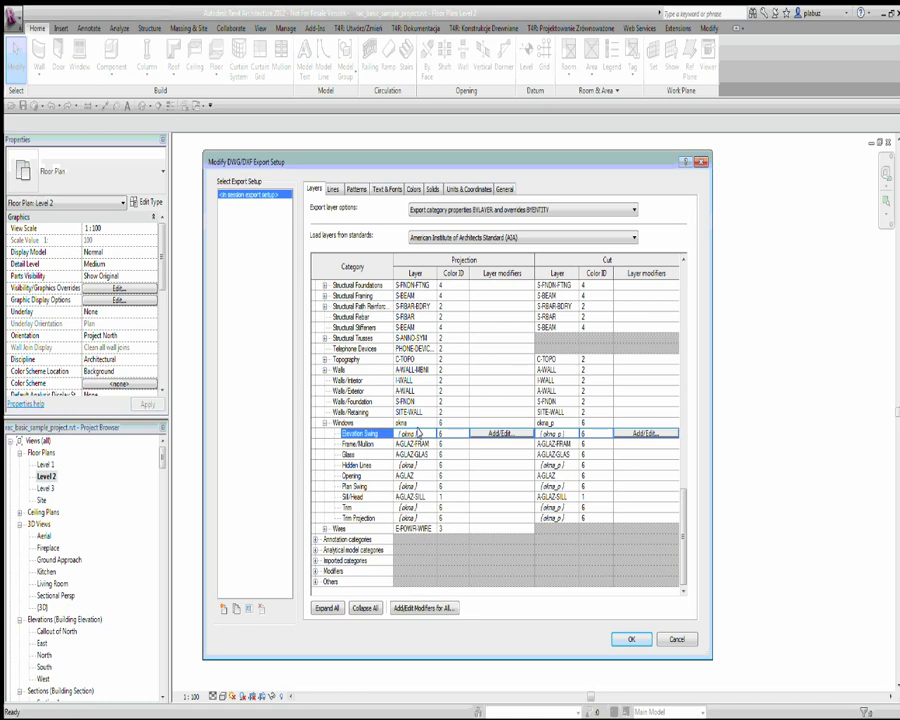
{"action": "left_click", "coordinate": [418, 433]}
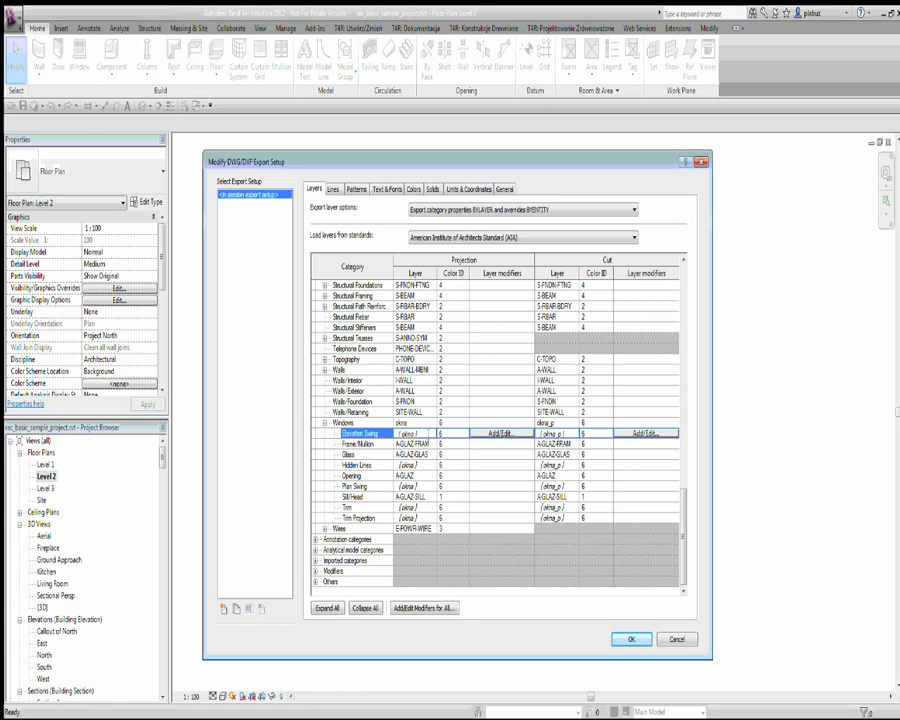
{"action": "left_click", "coordinate": [406, 424]}
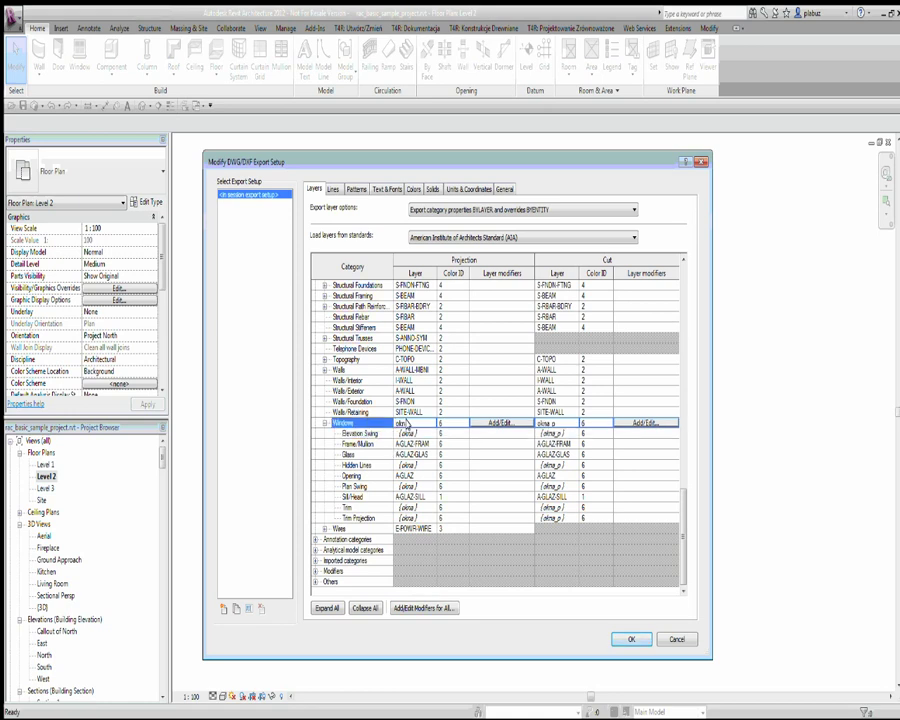
{"action": "type", "text": "2"}
{"action": "left_click", "coordinate": [410, 444]}
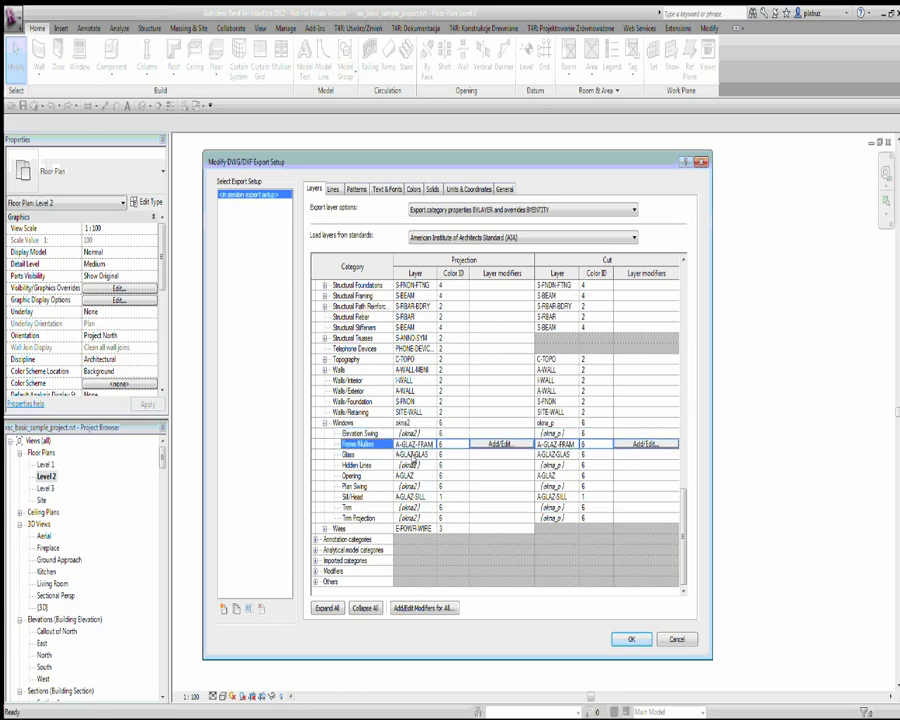
{"action": "left_click", "coordinate": [410, 423]}
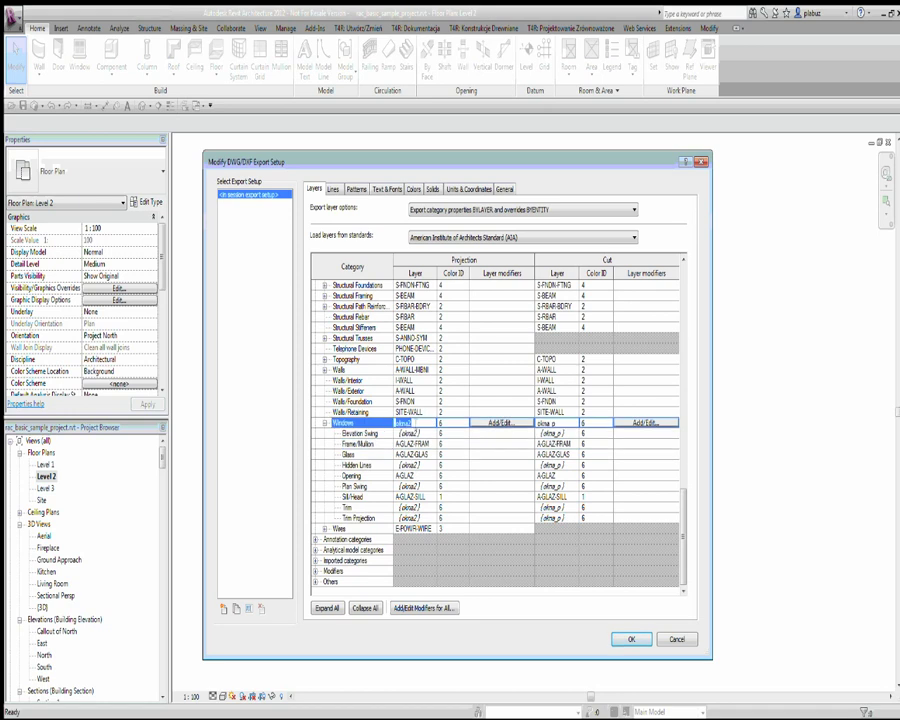
{"action": "left_click", "coordinate": [416, 418]}
{"action": "key", "text": "Tab"}
Assign layer okna_szprosy to the Frame/Mullion subcategory for projection and cut.
{"action": "left_click", "coordinate": [410, 434]}
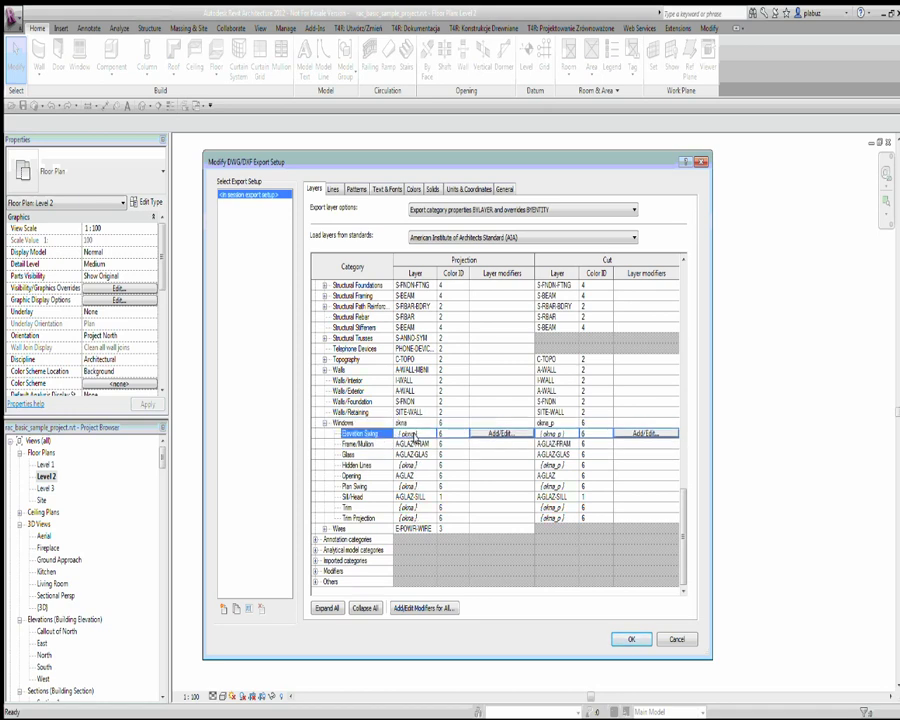
{"action": "mouse_move", "coordinate": [410, 447]}
{"action": "left_mouse_down"}
{"action": "mouse_move", "coordinate": [410, 518]}
{"action": "mouse_move", "coordinate": [408, 434]}
{"action": "left_mouse_up"}
{"action": "left_click", "coordinate": [408, 455]}
{"action": "left_click", "coordinate": [411, 443]}
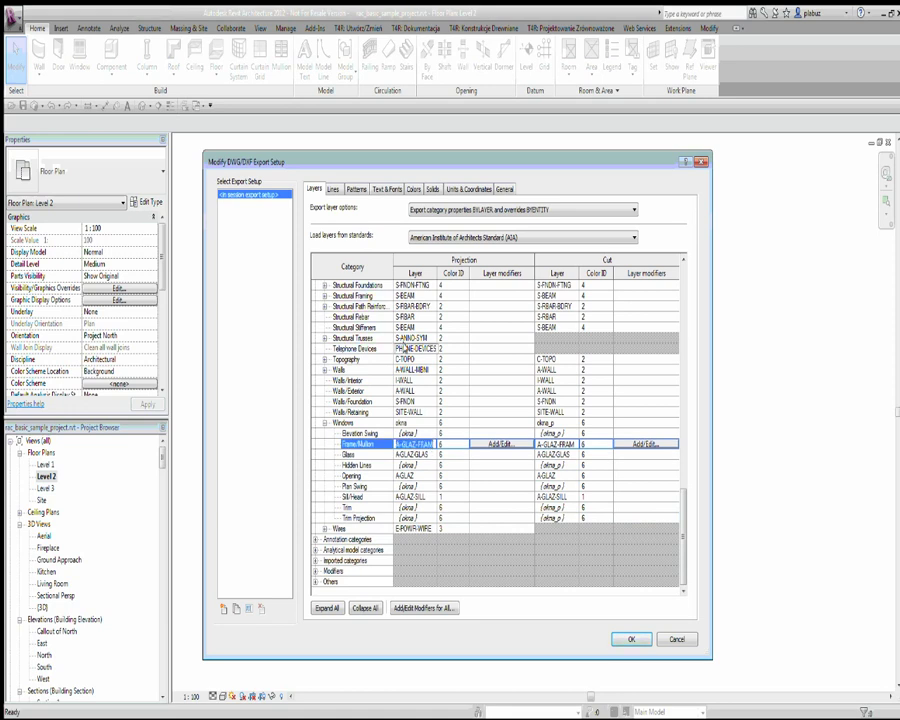
{"action": "type", "text": "okna_szpros"}
{"action": "type", "text": "y"}
{"action": "key", "text": "Tab"}
{"action": "key", "text": "Down"}
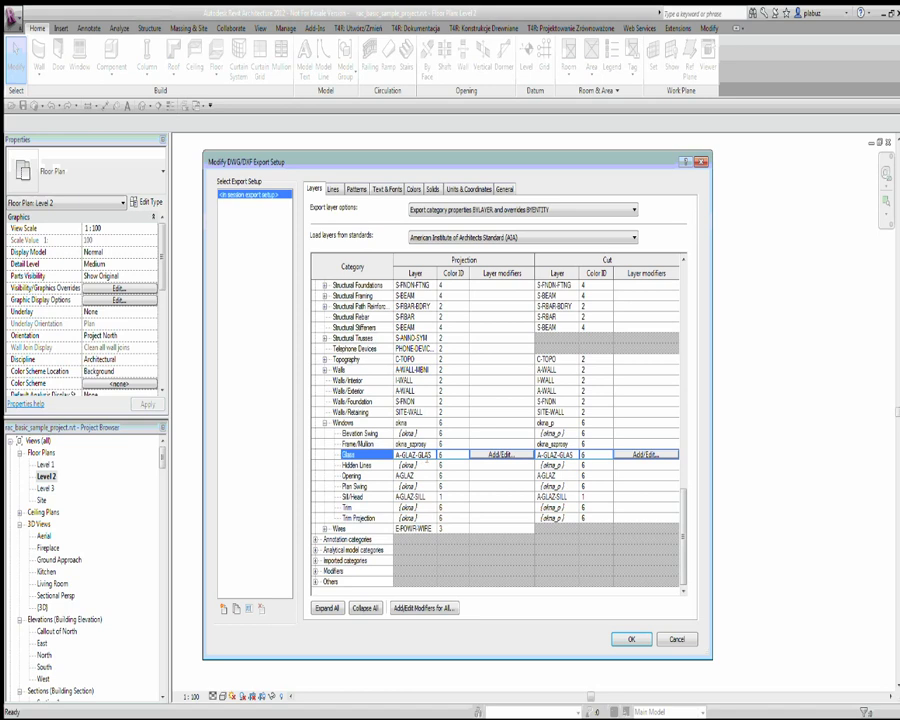
Assign layer okna_szyba to the Glass subcategory for projection and cut.
{"action": "type", "text": "ok"}
{"action": "left_click", "coordinate": [556, 457]}
{"action": "type", "text": "okna_szyba"}
{"action": "left_click", "coordinate": [428, 467]}
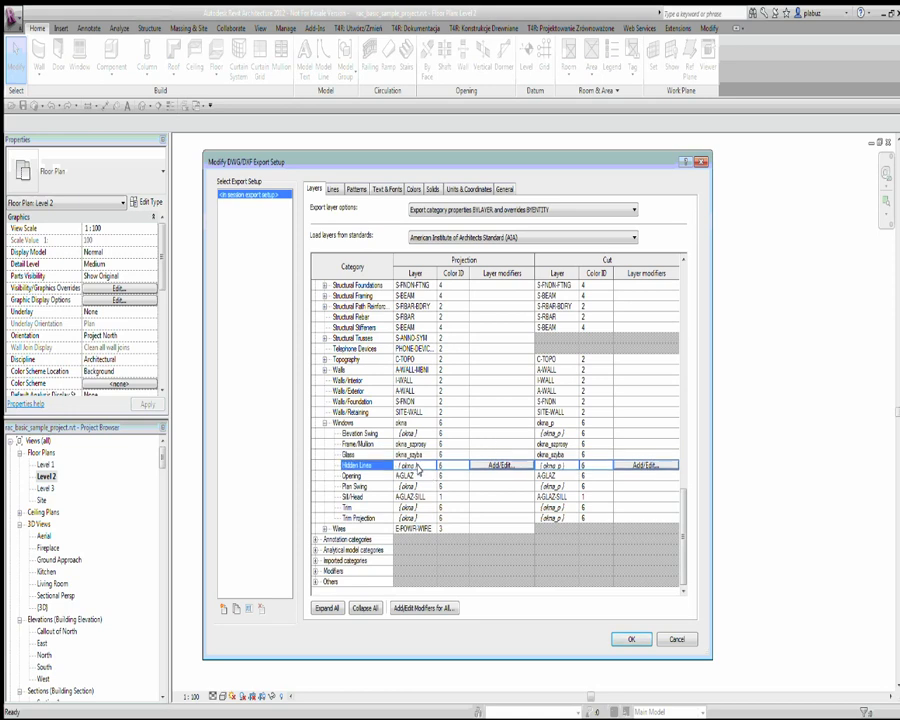
Review the Opening, Plan Swing and Sill/Head subcategory rows of Windows.
{"action": "left_click", "coordinate": [412, 476]}
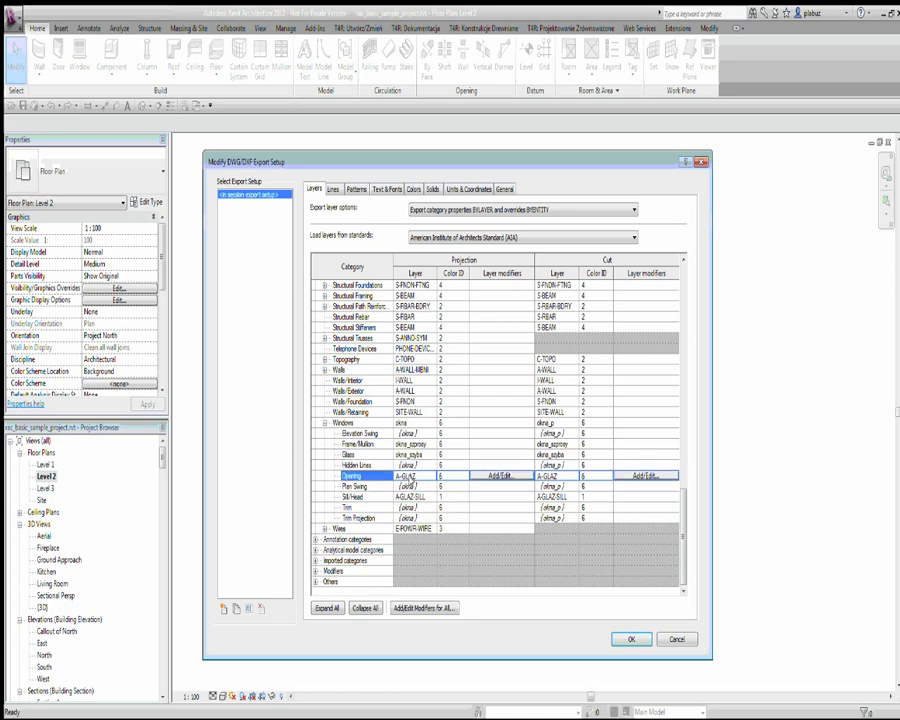
{"action": "left_click", "coordinate": [411, 489]}
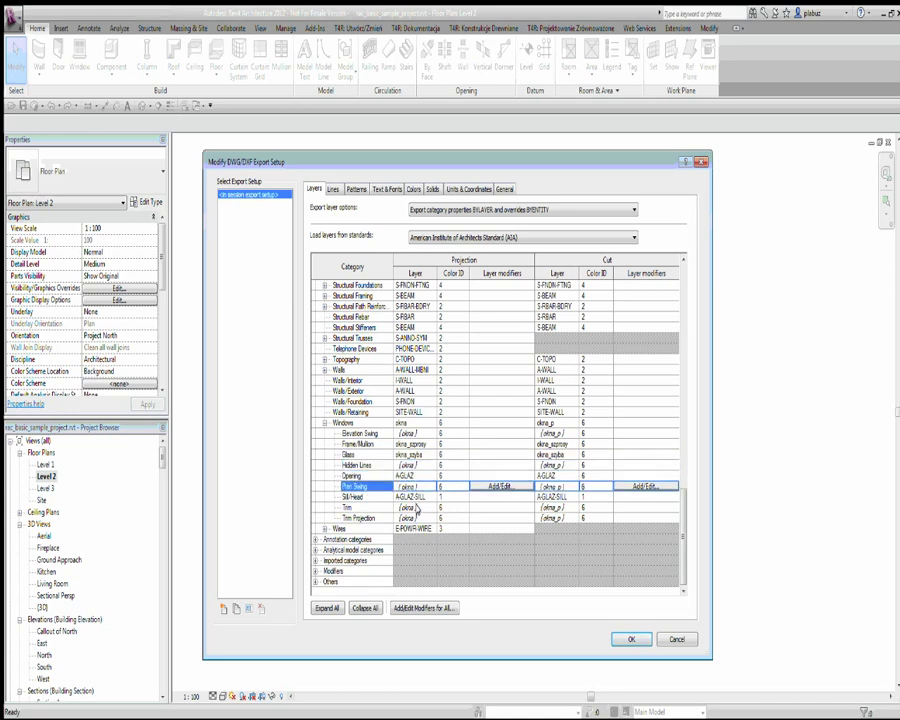
{"action": "left_click", "coordinate": [414, 497]}
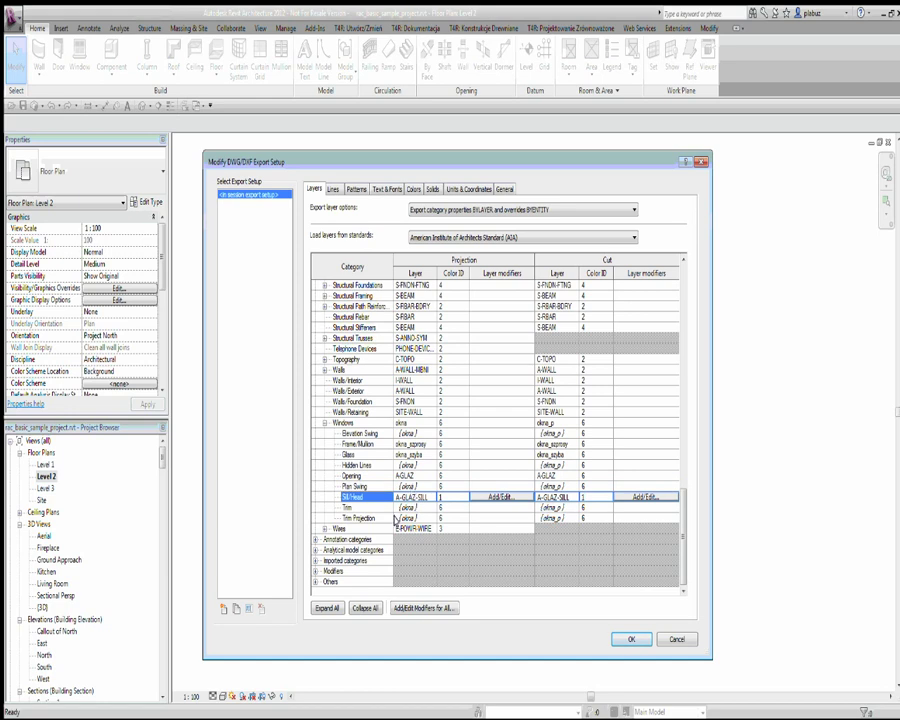
{"action": "left_click", "coordinate": [414, 476]}
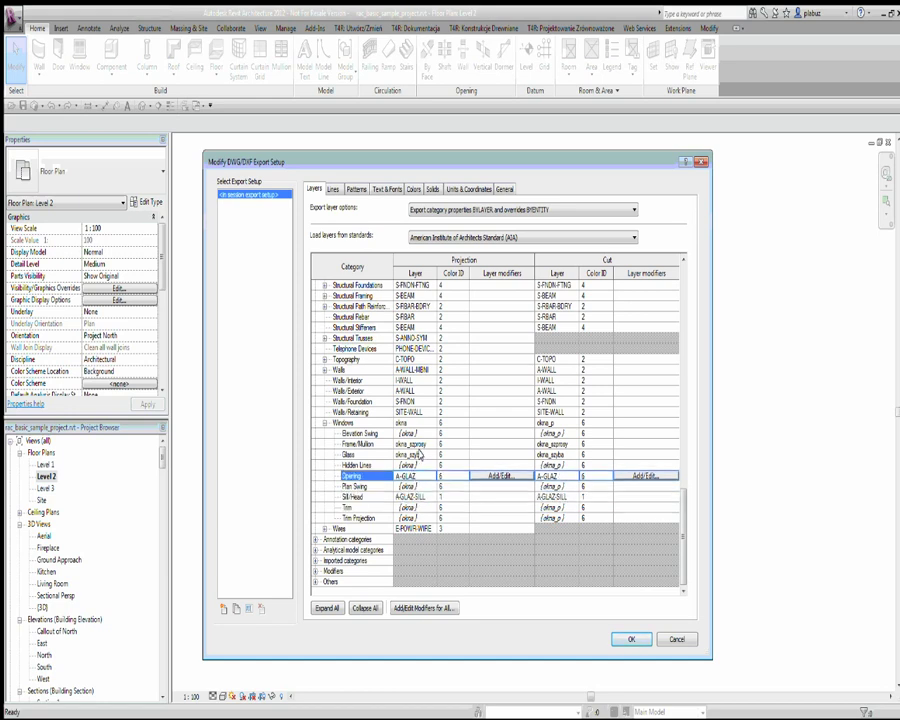
{"action": "left_click", "coordinate": [416, 433]}
{"action": "left_click", "coordinate": [416, 498]}
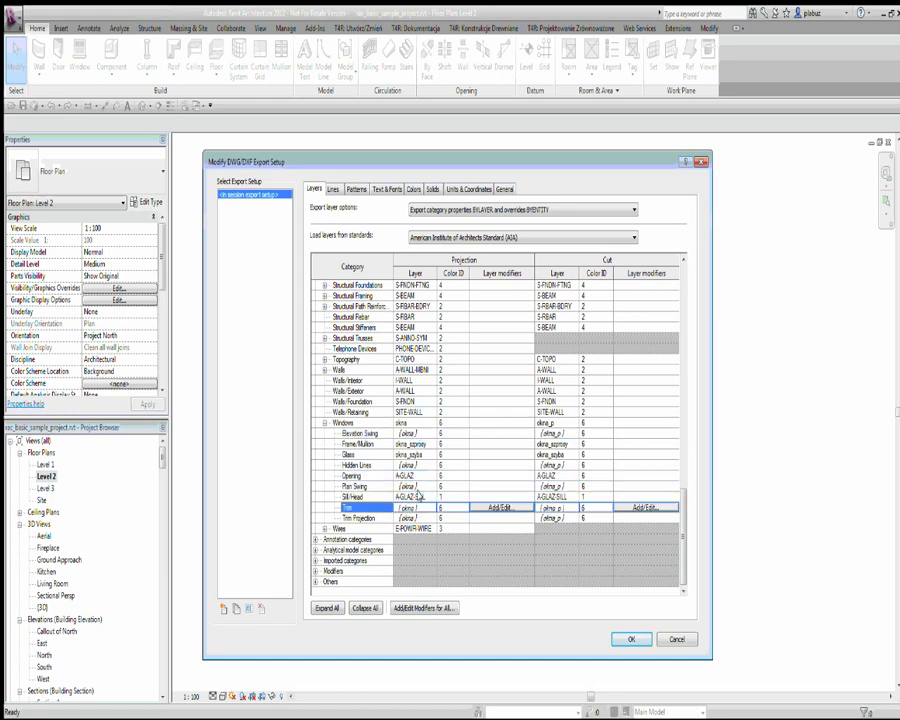
{"action": "left_click", "coordinate": [416, 433]}
{"action": "left_click", "coordinate": [416, 476]}
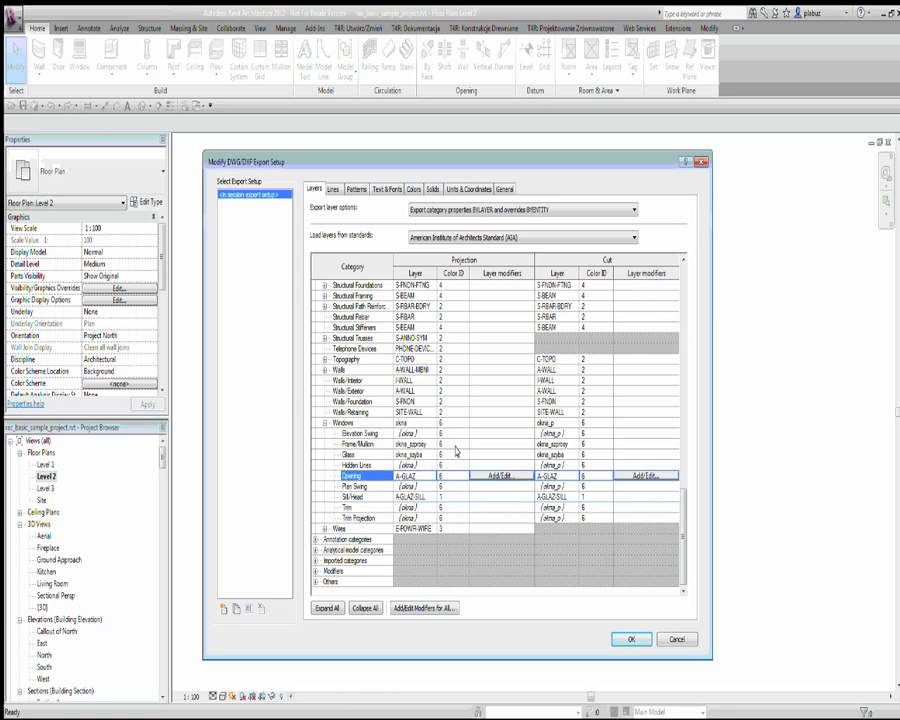
{"action": "key", "text": "Up"}
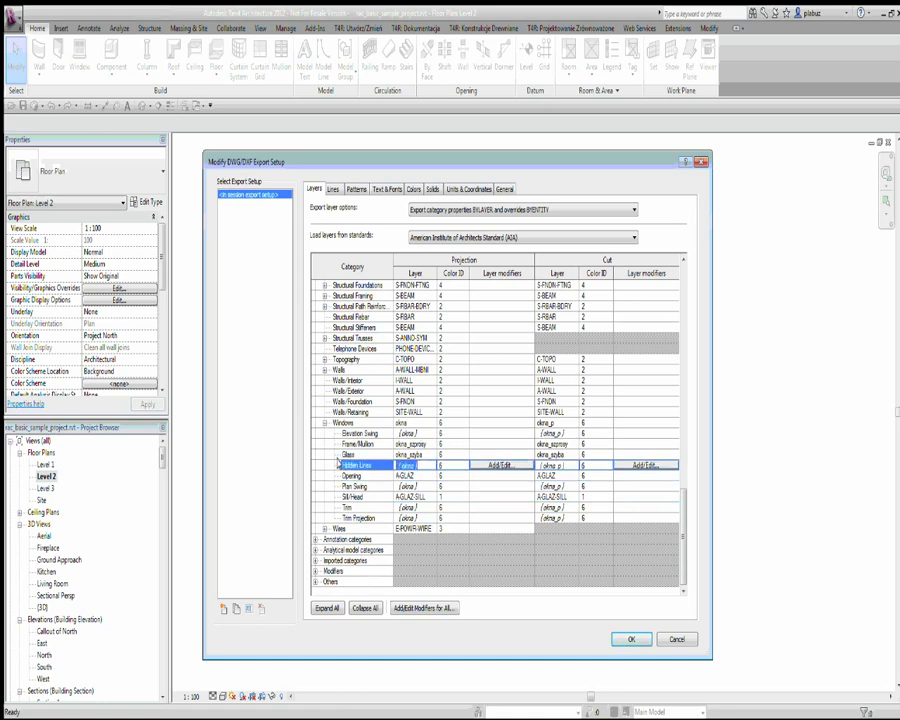
Clear the Opening and Sill/Head layers so they inherit okna and okna_p; list export layer options.
{"action": "left_click", "coordinate": [390, 476]}
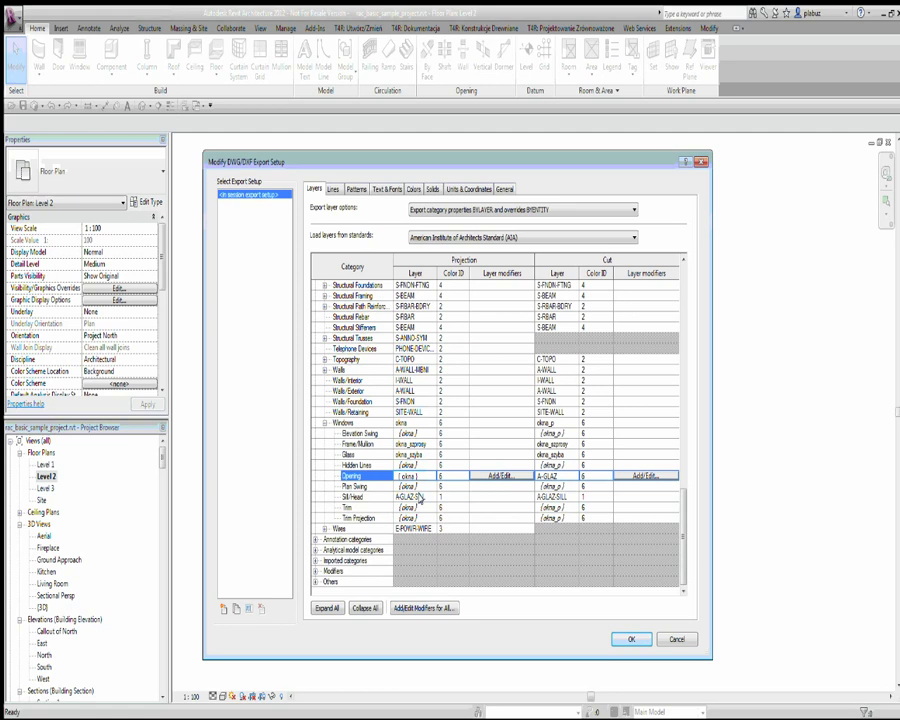
{"action": "left_click", "coordinate": [420, 497]}
{"action": "key", "text": "Down"}
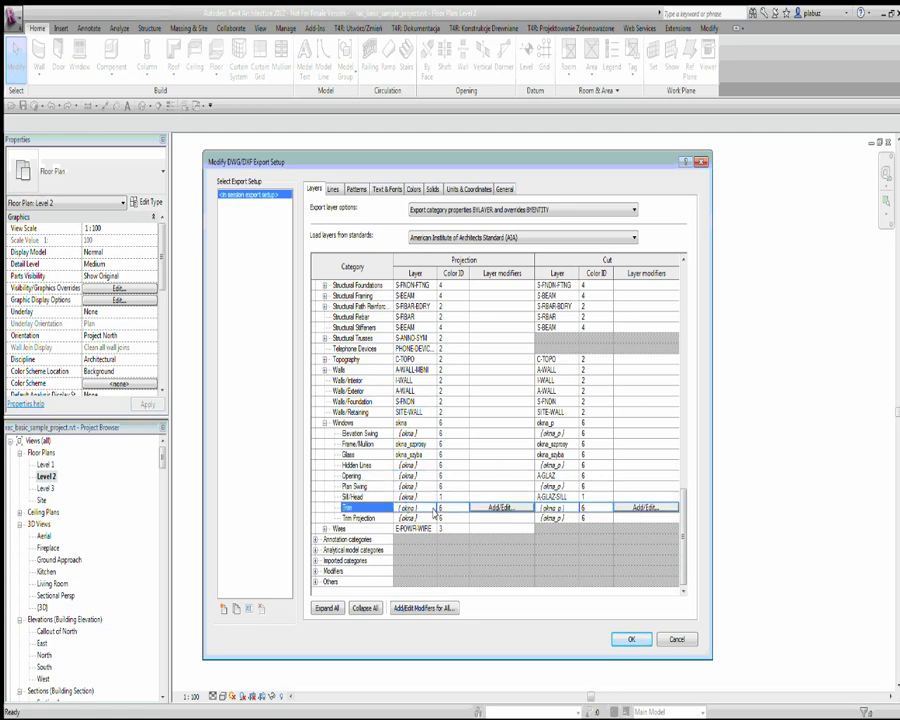
{"action": "key", "text": "Up"}
{"action": "key", "text": "Up"}
{"action": "key", "text": "Up"}
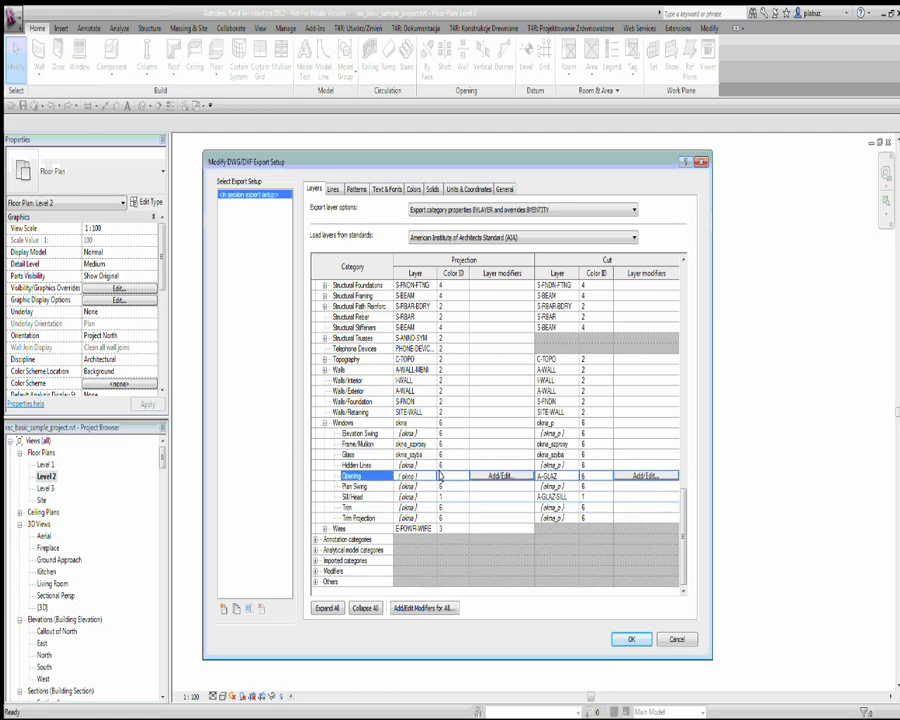
{"action": "key", "text": "BackSpace"}
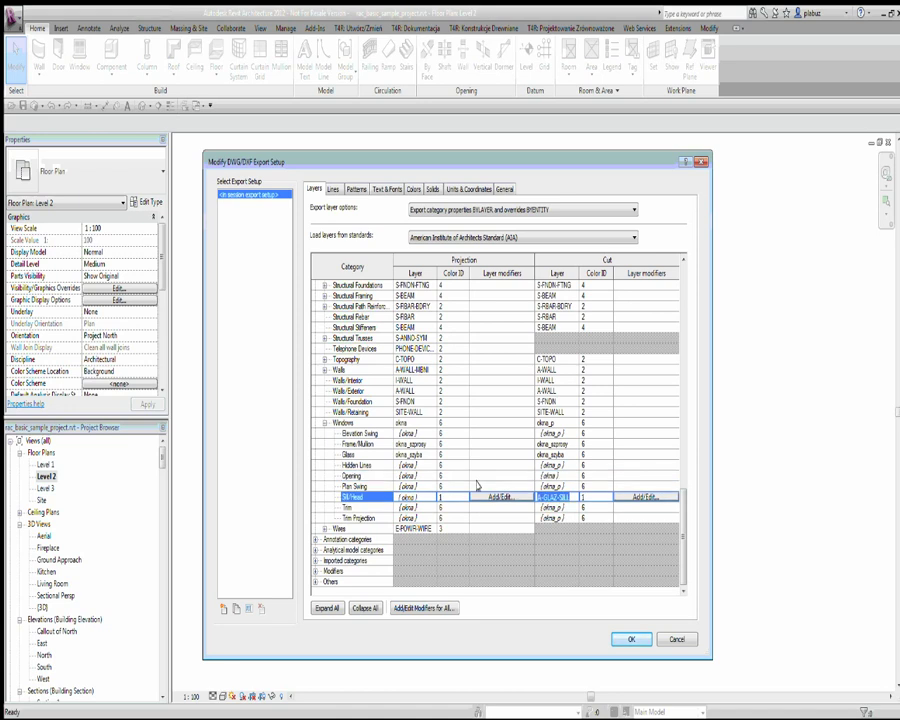
{"action": "key", "text": "Up"}
{"action": "key", "text": "Up"}
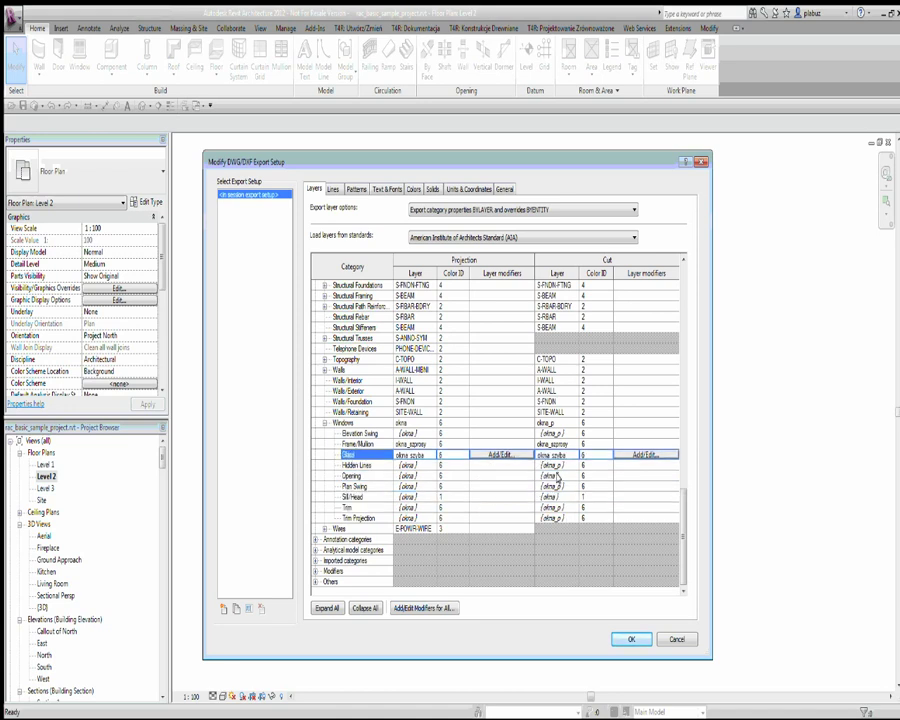
{"action": "key", "text": "Up"}
{"action": "key", "text": "Up"}
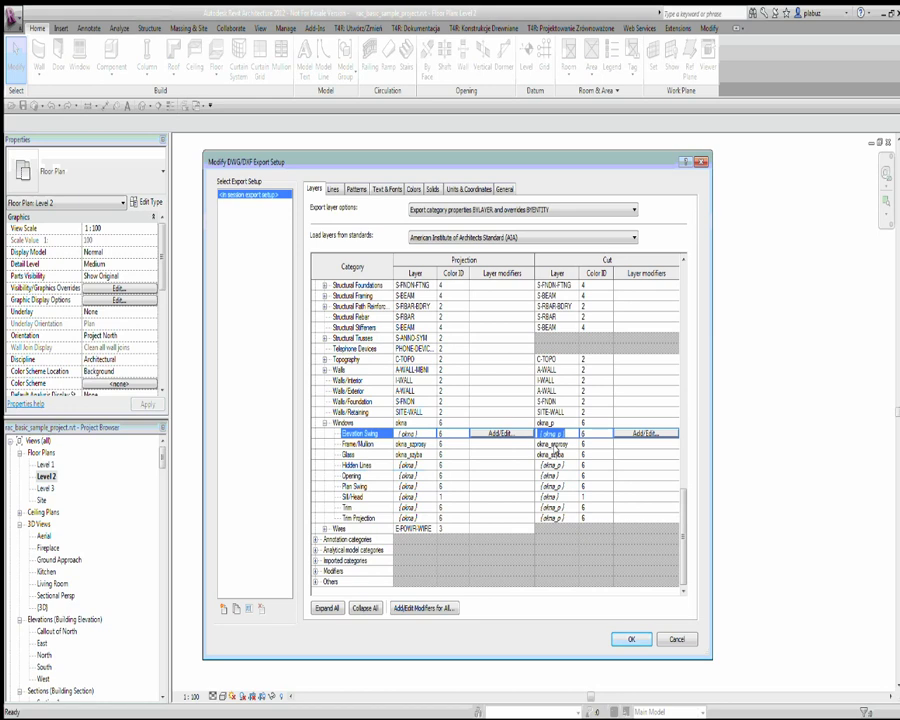
{"action": "key", "text": "Down"}
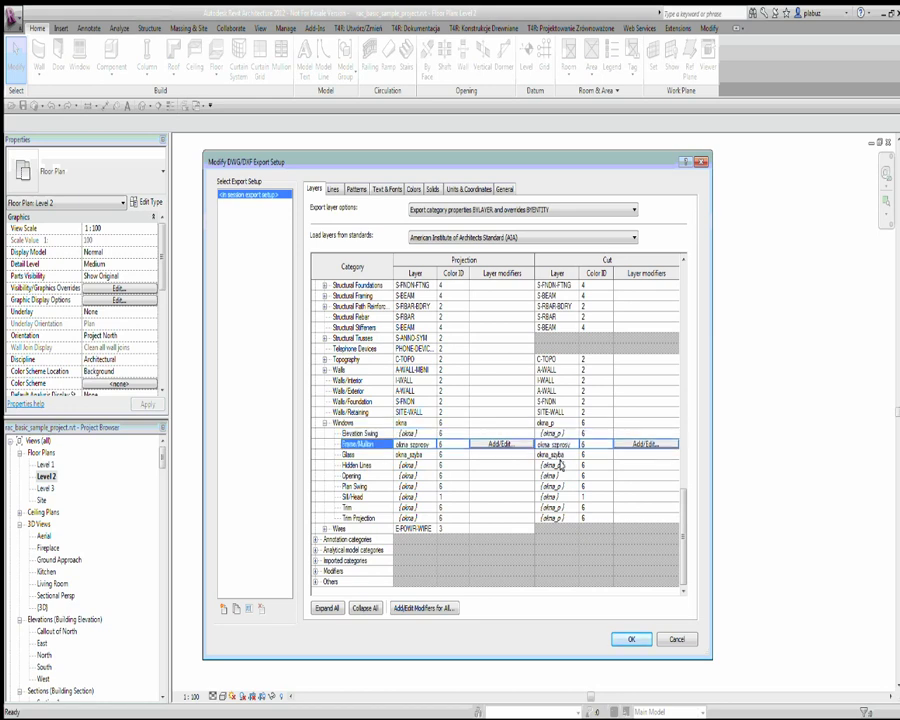
{"action": "key", "text": "Down"}
{"action": "key", "text": "Down"}
{"action": "key", "text": "Down"}
{"action": "key", "text": "Down"}
{"action": "key", "text": "Down"}
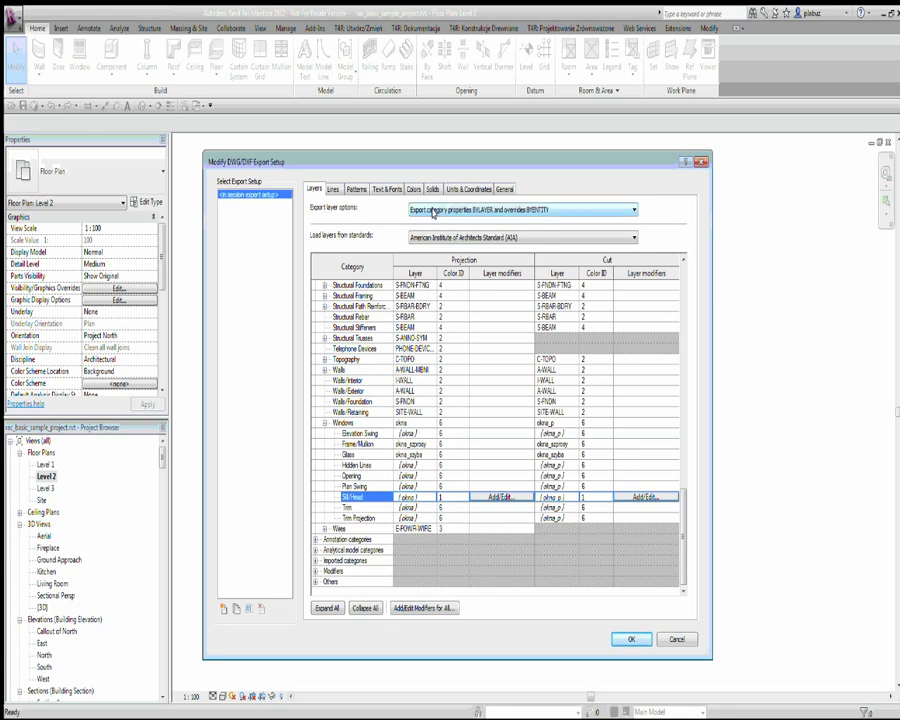
{"action": "left_click", "coordinate": [434, 209]}
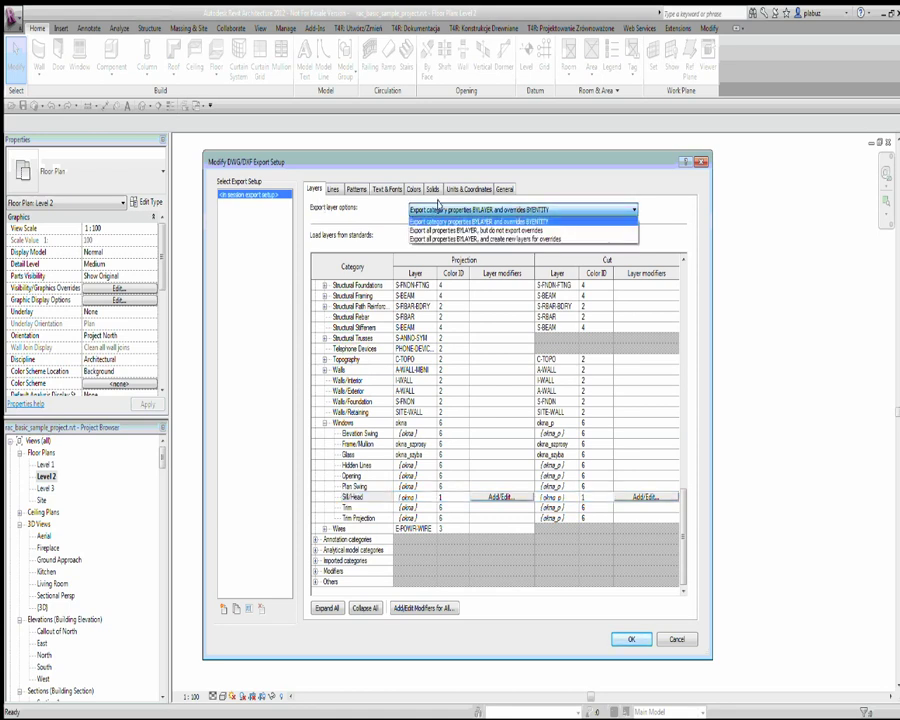
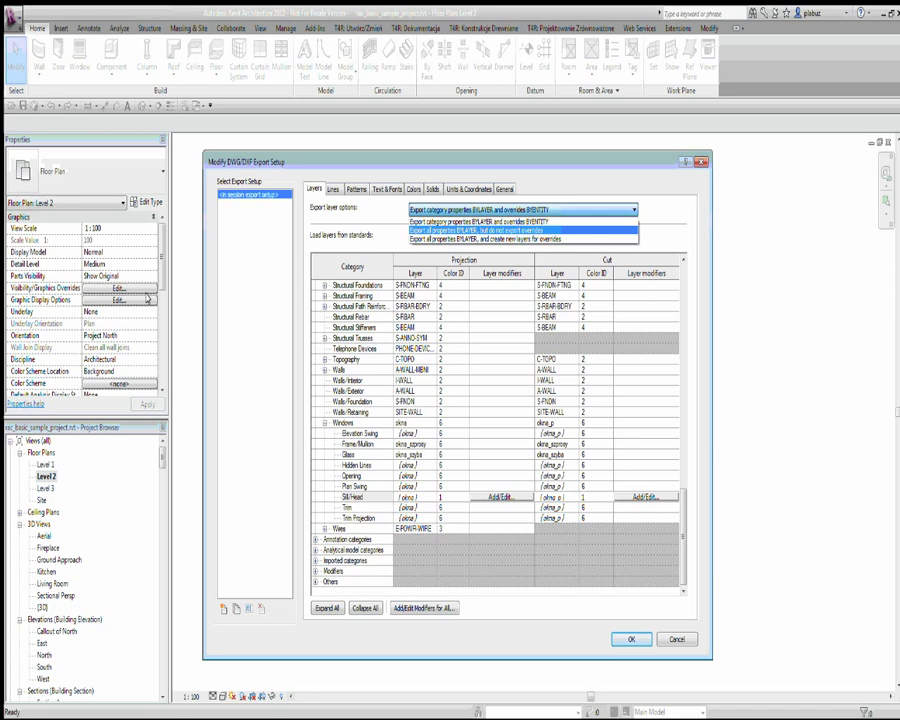
Keep category properties BYLAYER with BYENTITY overrides and keep the AIA layer standard.
{"action": "left_click", "coordinate": [568, 221]}
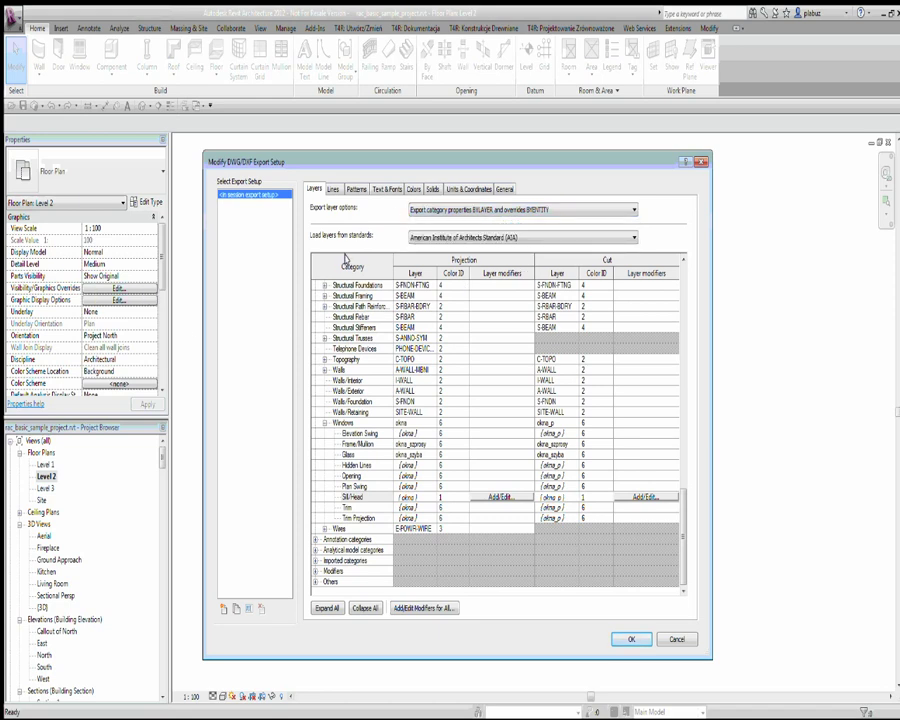
{"action": "left_click", "coordinate": [437, 238]}
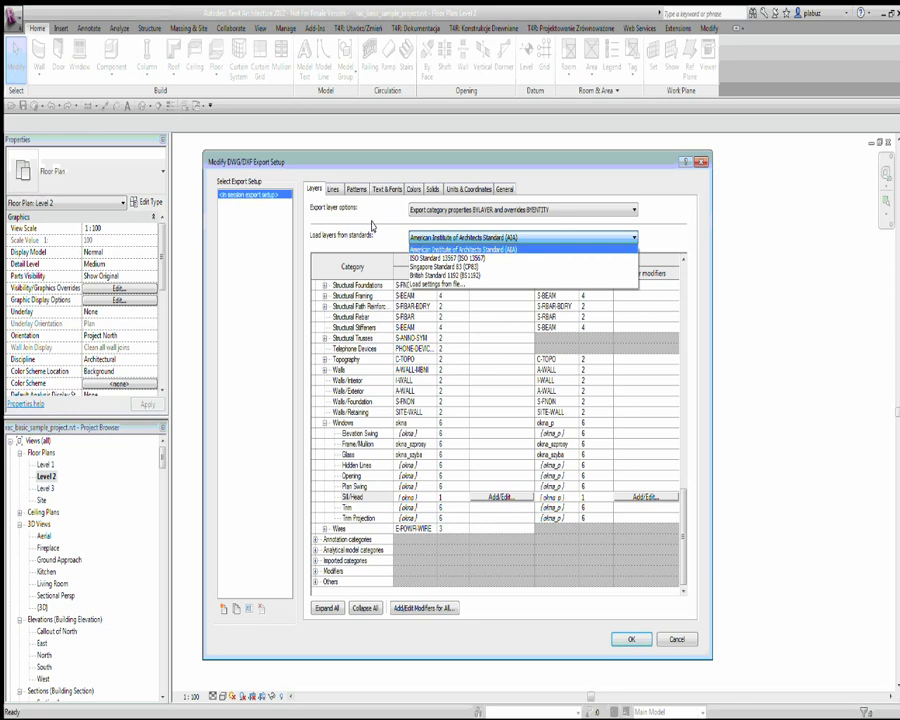
{"action": "left_click", "coordinate": [412, 249]}
{"action": "left_click", "coordinate": [432, 236]}
{"action": "left_click", "coordinate": [430, 249]}
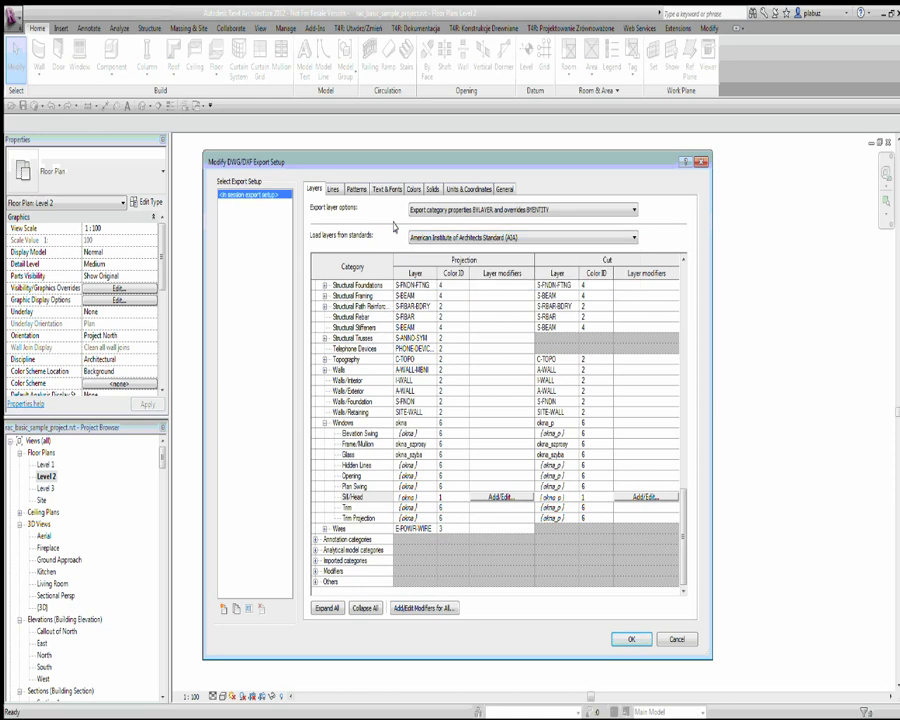
{"action": "left_click", "coordinate": [430, 237]}
{"action": "left_click", "coordinate": [430, 249]}
Review the layer name modifiers, such as Custom 1, Custom 2 and Phase Status, adding none.
{"action": "left_click", "coordinate": [403, 611]}
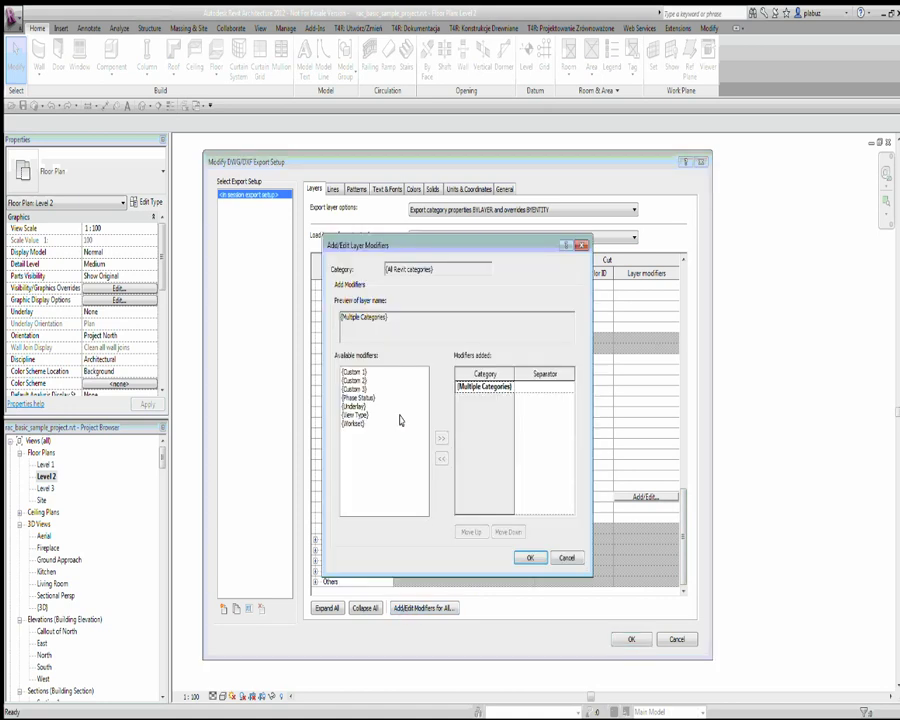
{"action": "left_click", "coordinate": [355, 373]}
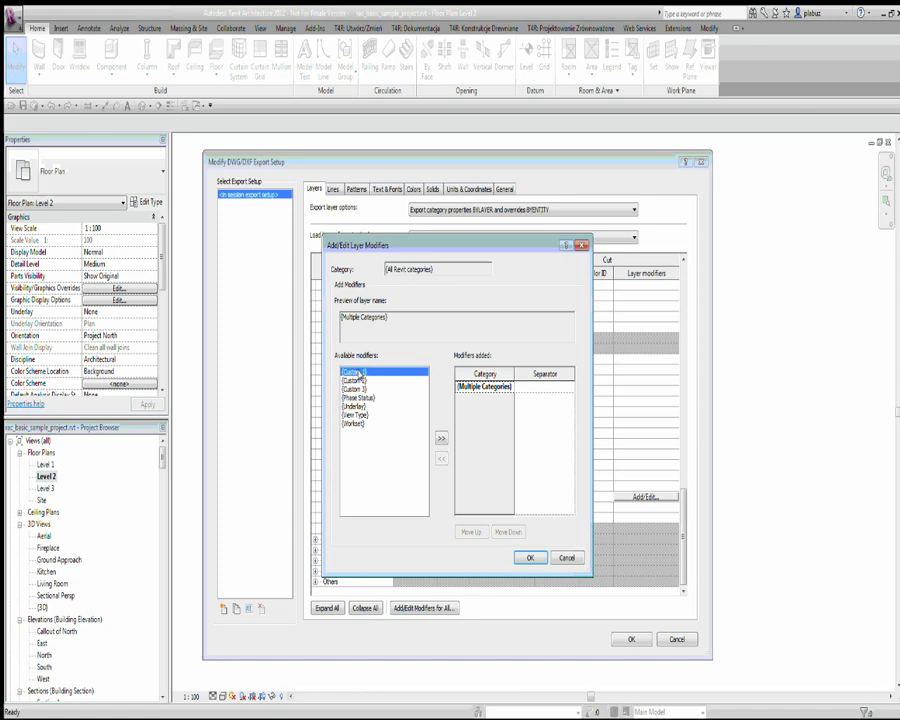
{"action": "left_click", "coordinate": [350, 381]}
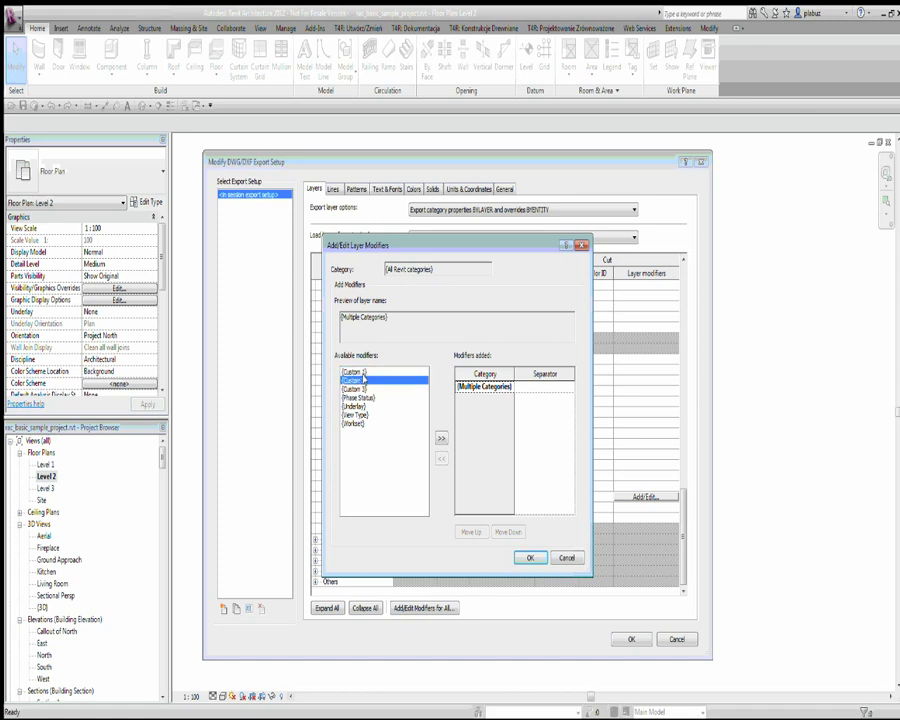
{"action": "left_click", "coordinate": [355, 372]}
{"action": "left_click", "coordinate": [358, 398]}
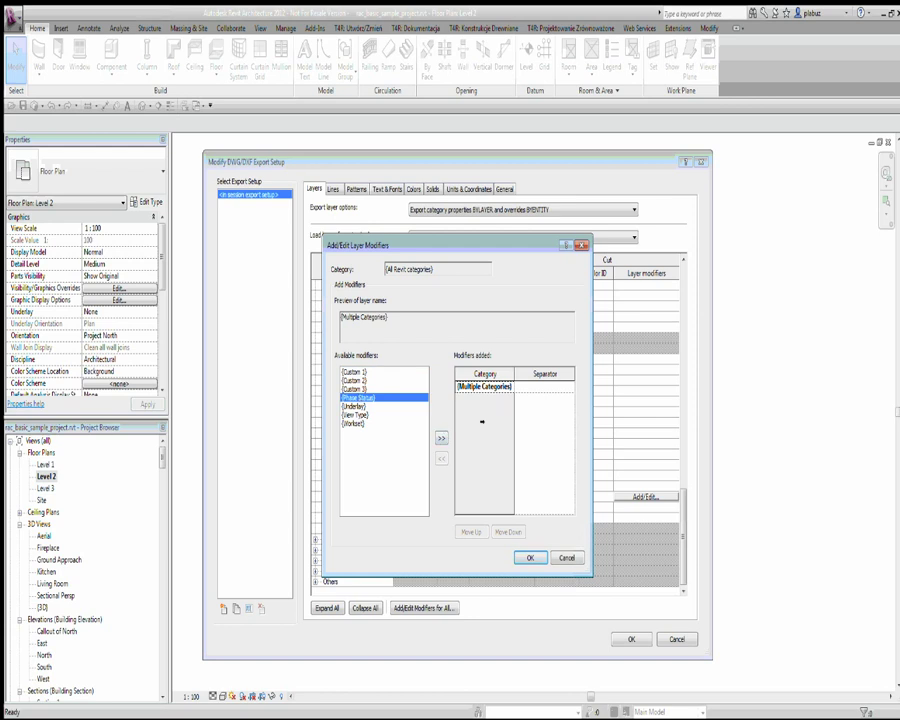
{"action": "left_click", "coordinate": [564, 557]}
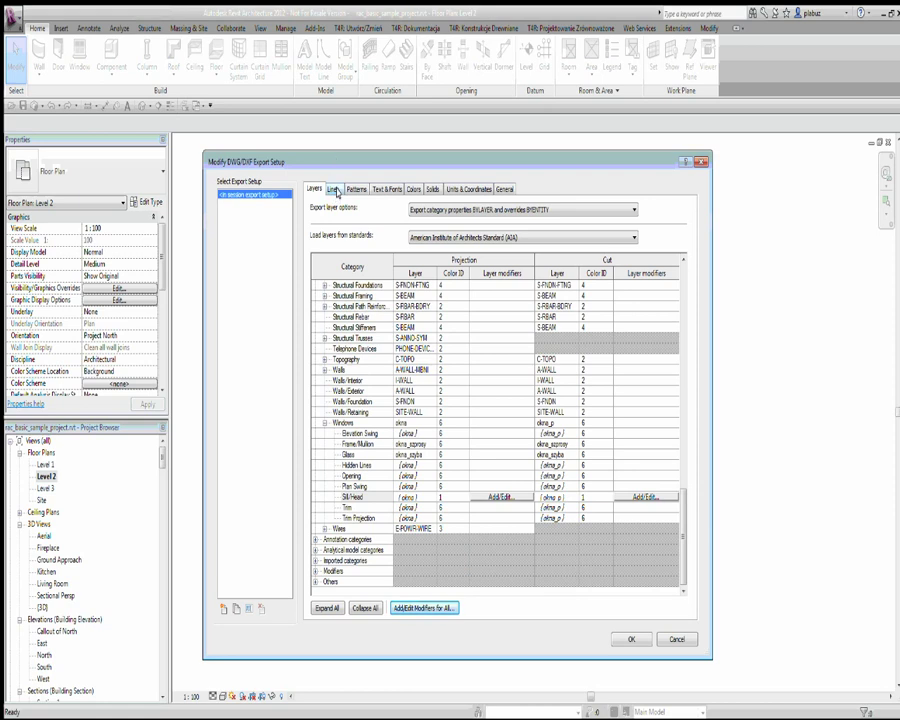
Show the Lines mapping and keep Solid on Automatically generate linetype.
{"action": "left_click", "coordinate": [333, 189]}
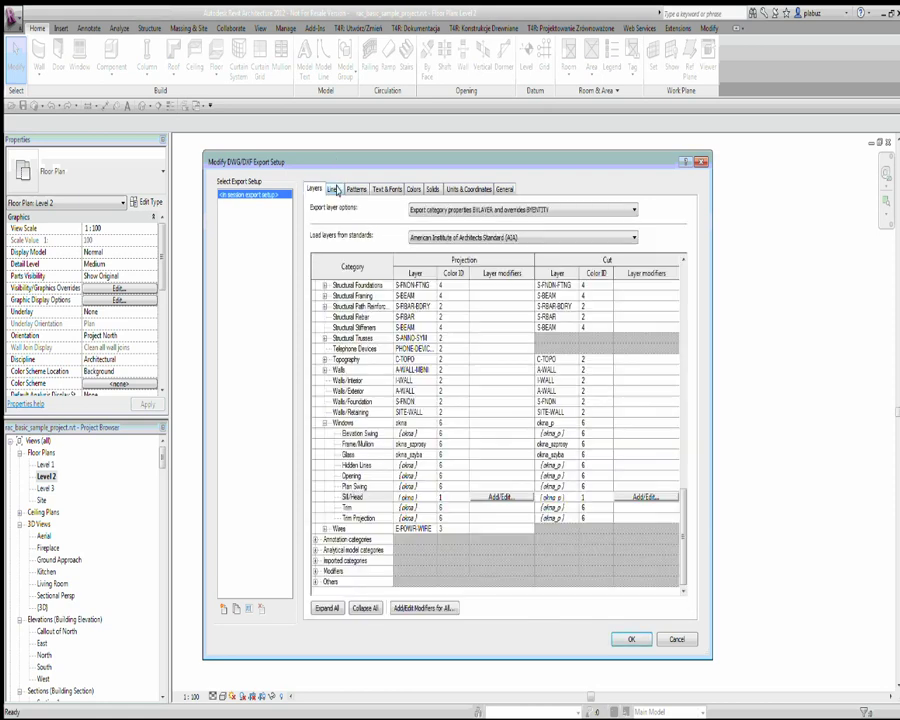
{"action": "key", "text": "Down"}
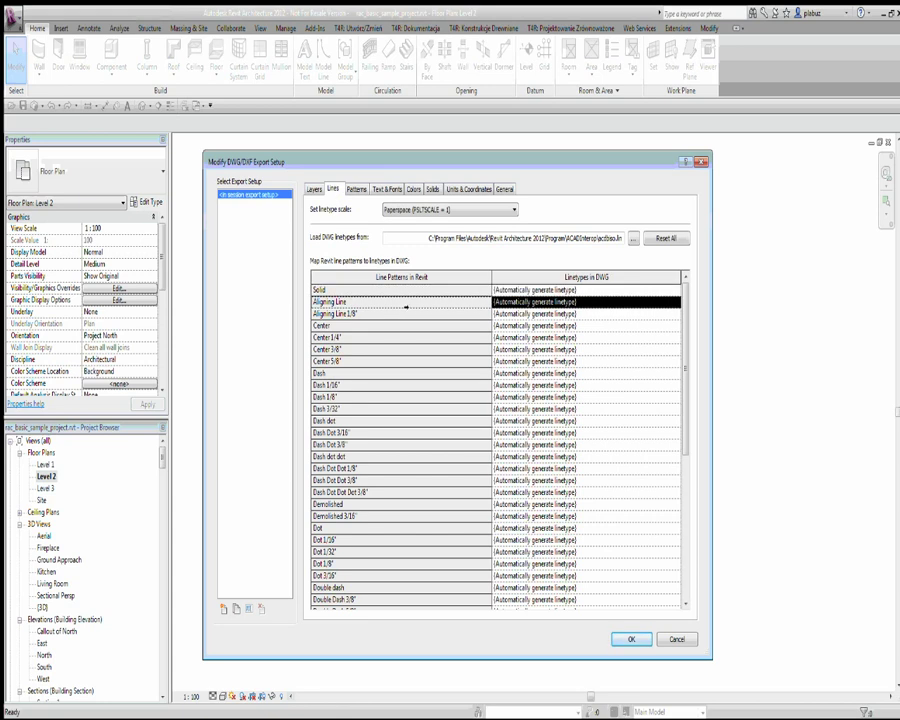
{"action": "left_click", "coordinate": [587, 302]}
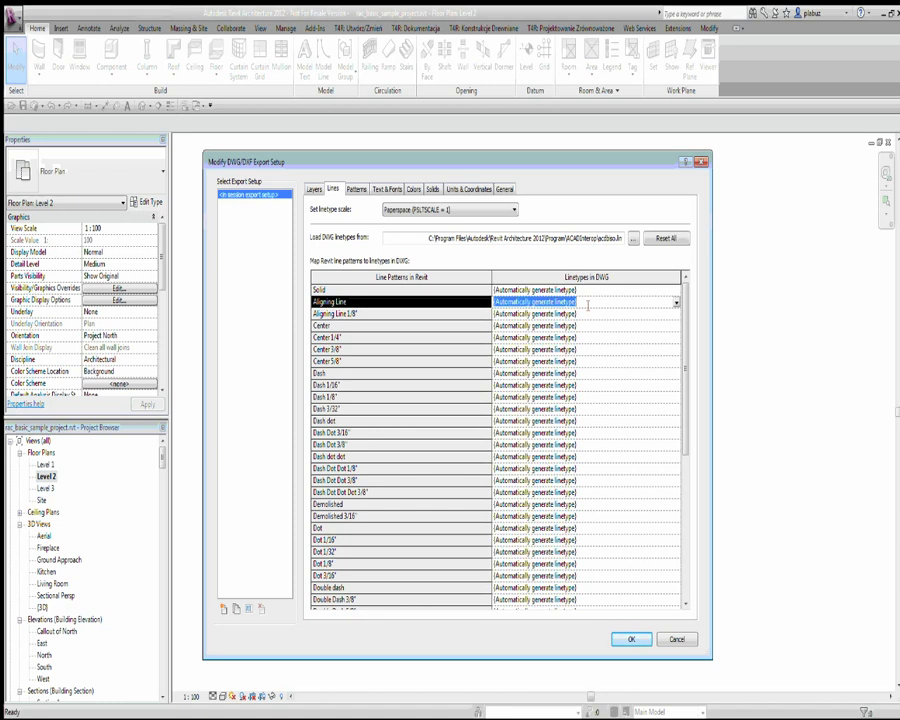
{"action": "left_click", "coordinate": [620, 290]}
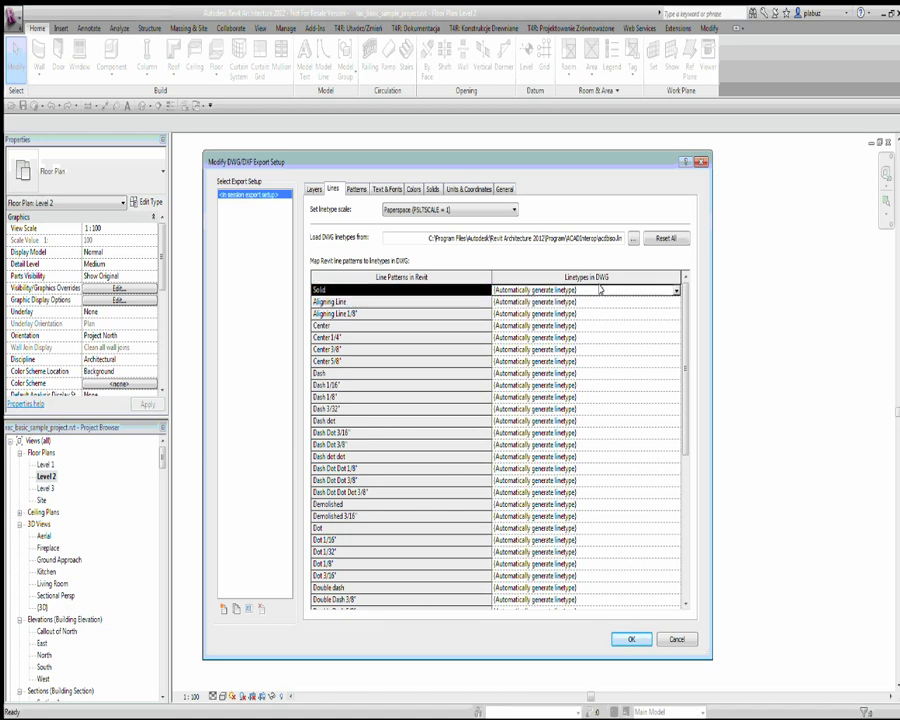
{"action": "left_click", "coordinate": [675, 290]}
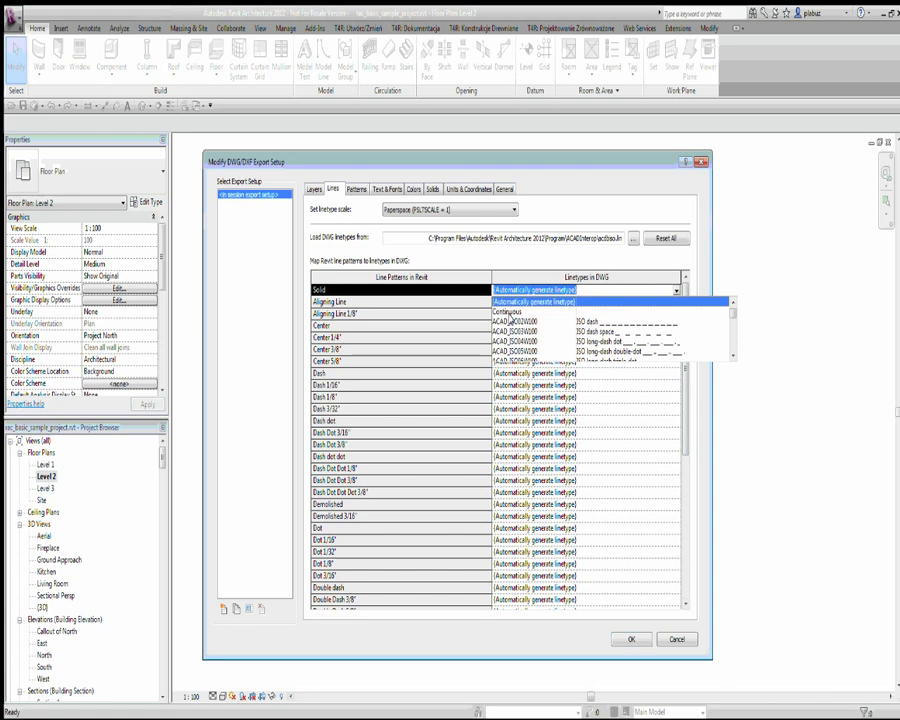
{"action": "scroll", "coordinate": [510, 321], "scroll_direction": "down", "scroll_amount": 1}
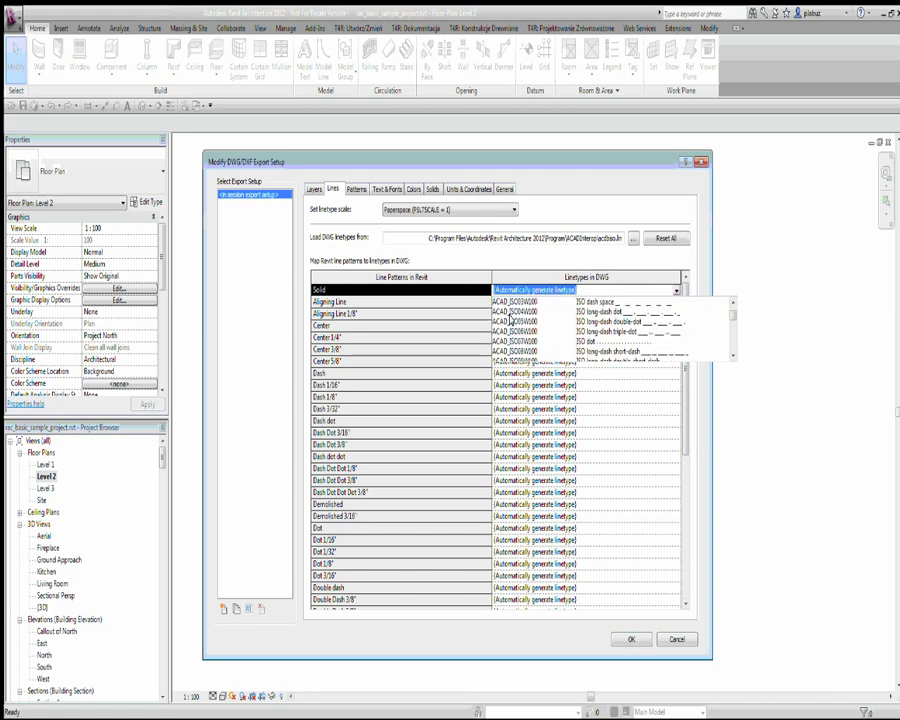
{"action": "scroll", "coordinate": [510, 321], "scroll_direction": "down", "scroll_amount": 1}
{"action": "scroll", "coordinate": [510, 321], "scroll_direction": "down", "scroll_amount": 1}
{"action": "scroll", "coordinate": [510, 321], "scroll_direction": "down", "scroll_amount": 1}
{"action": "scroll", "coordinate": [510, 321], "scroll_direction": "down", "scroll_amount": 1}
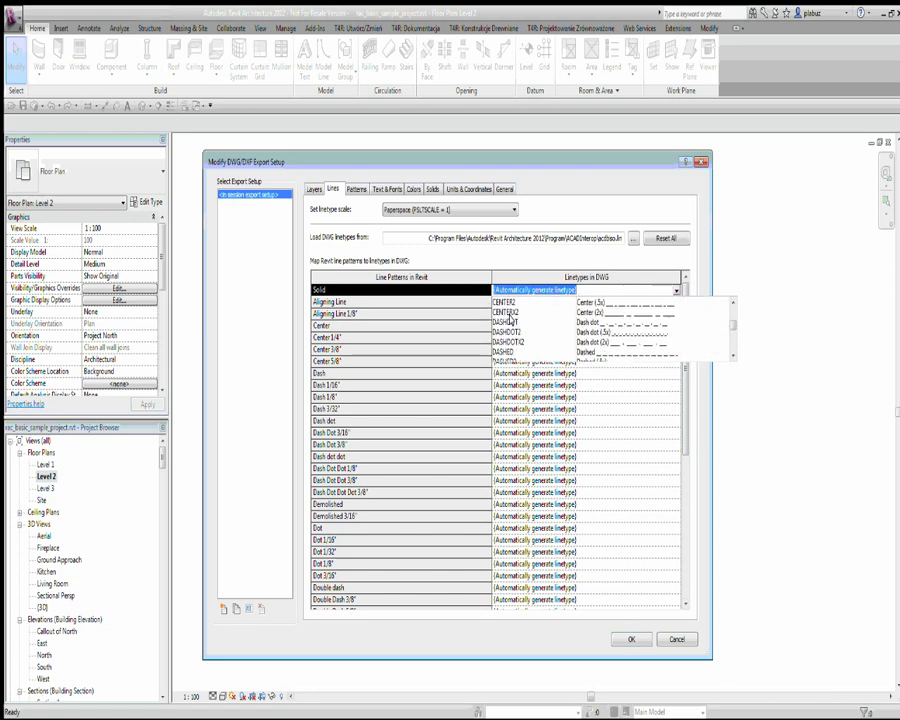
{"action": "scroll", "coordinate": [510, 321], "scroll_direction": "down", "scroll_amount": 1}
{"action": "scroll", "coordinate": [510, 320], "scroll_direction": "down", "scroll_amount": 1}
{"action": "scroll", "coordinate": [510, 320], "scroll_direction": "down", "scroll_amount": 2}
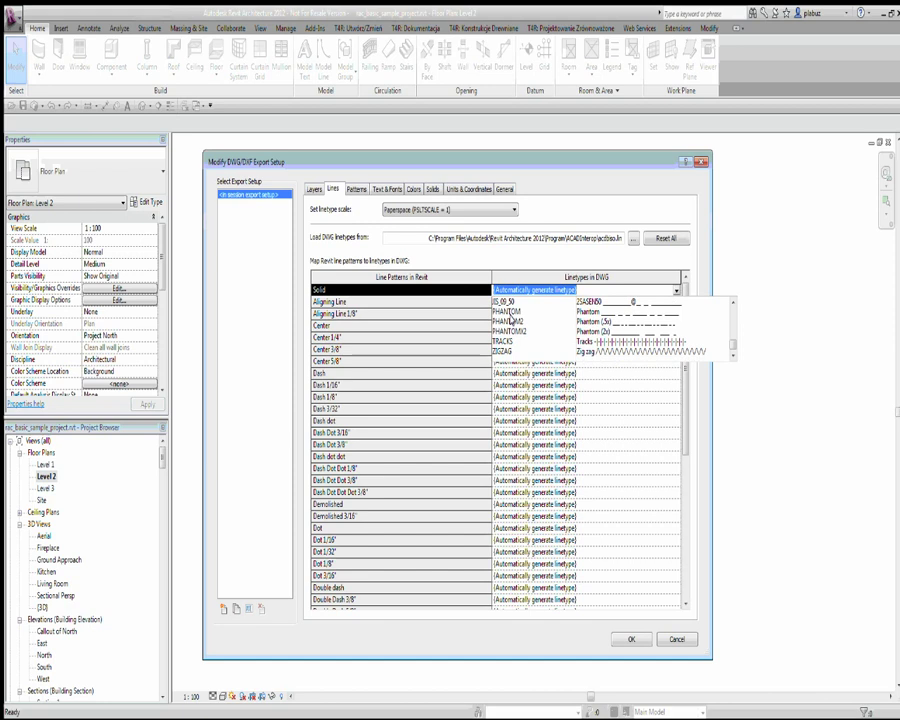
{"action": "scroll", "coordinate": [510, 321], "scroll_direction": "up", "scroll_amount": 2}
{"action": "scroll", "coordinate": [510, 321], "scroll_direction": "up", "scroll_amount": 2}
{"action": "scroll", "coordinate": [510, 321], "scroll_direction": "up", "scroll_amount": 2}
{"action": "scroll", "coordinate": [511, 322], "scroll_direction": "up", "scroll_amount": 2}
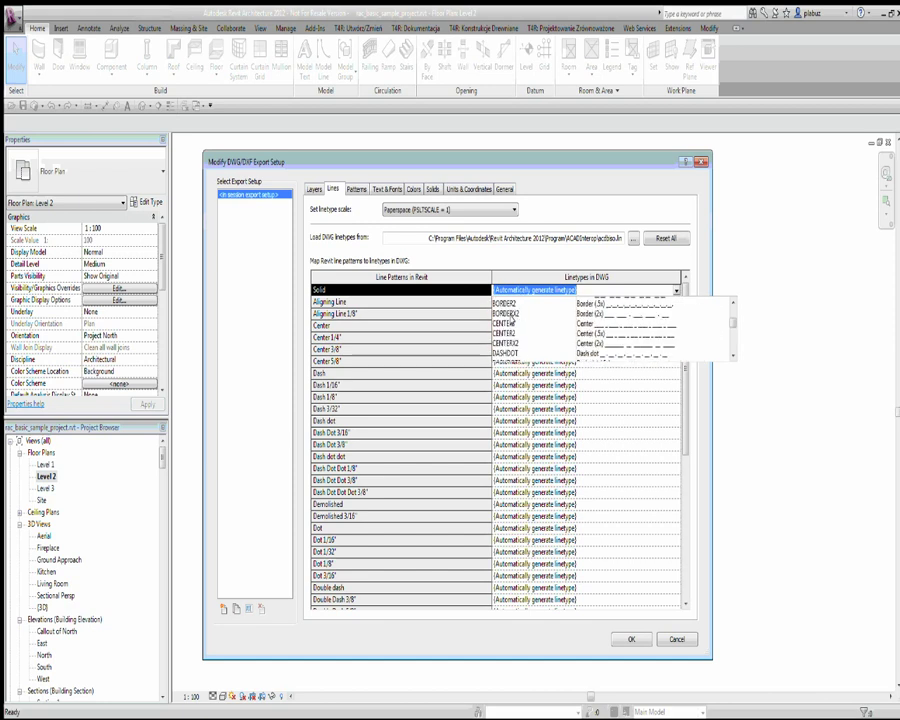
{"action": "scroll", "coordinate": [511, 322], "scroll_direction": "up", "scroll_amount": 2}
{"action": "scroll", "coordinate": [511, 321], "scroll_direction": "up", "scroll_amount": 3}
{"action": "scroll", "coordinate": [511, 321], "scroll_direction": "down", "scroll_amount": 1}
{"action": "scroll", "coordinate": [511, 320], "scroll_direction": "down", "scroll_amount": 2}
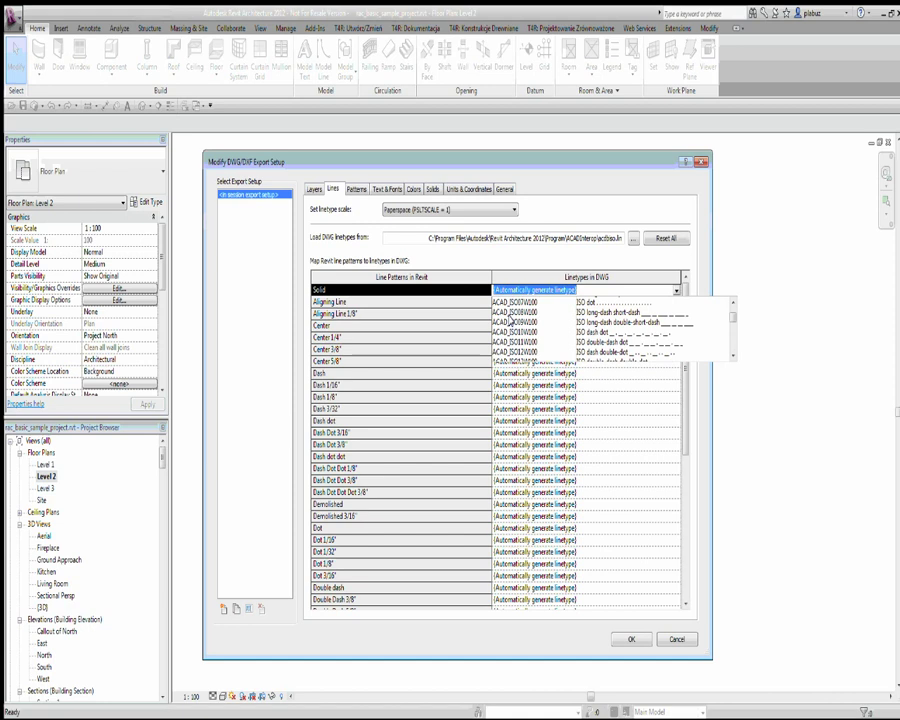
{"action": "scroll", "coordinate": [509, 321], "scroll_direction": "down", "scroll_amount": 2}
{"action": "scroll", "coordinate": [510, 310], "scroll_direction": "down", "scroll_amount": 1}
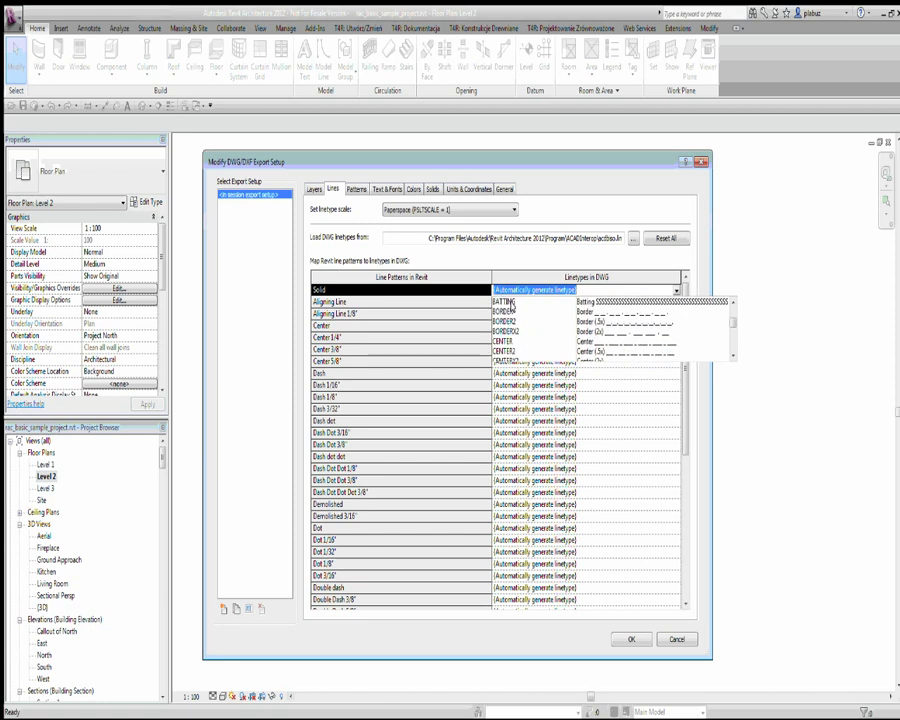
{"action": "scroll", "coordinate": [512, 306], "scroll_direction": "down", "scroll_amount": 3}
{"action": "scroll", "coordinate": [511, 315], "scroll_direction": "down", "scroll_amount": 2}
{"action": "scroll", "coordinate": [511, 320], "scroll_direction": "down", "scroll_amount": 2}
{"action": "scroll", "coordinate": [511, 321], "scroll_direction": "down", "scroll_amount": 1}
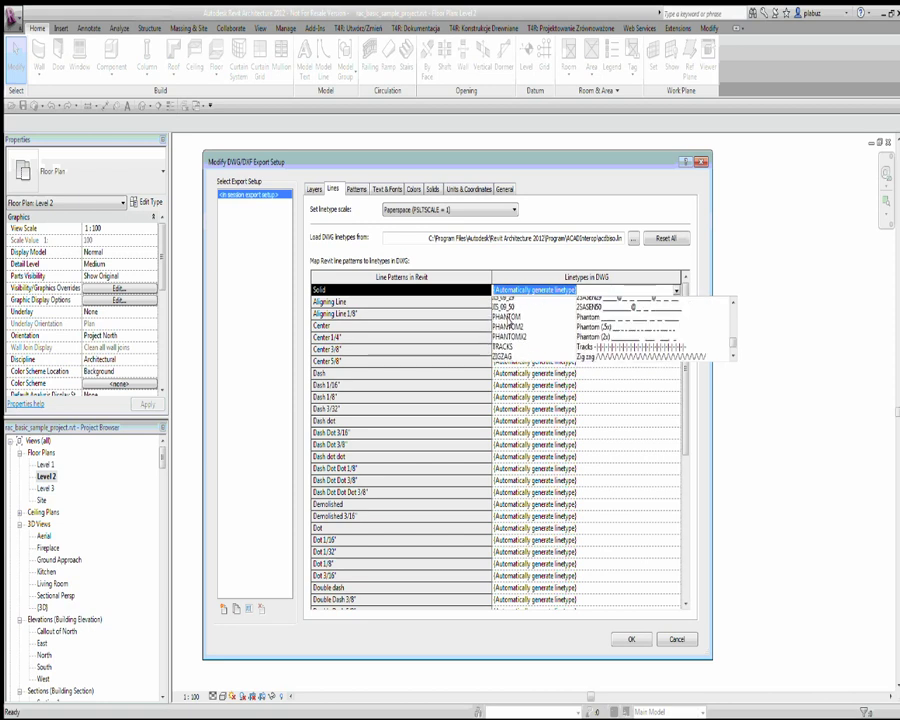
{"action": "scroll", "coordinate": [510, 320], "scroll_direction": "up", "scroll_amount": 10}
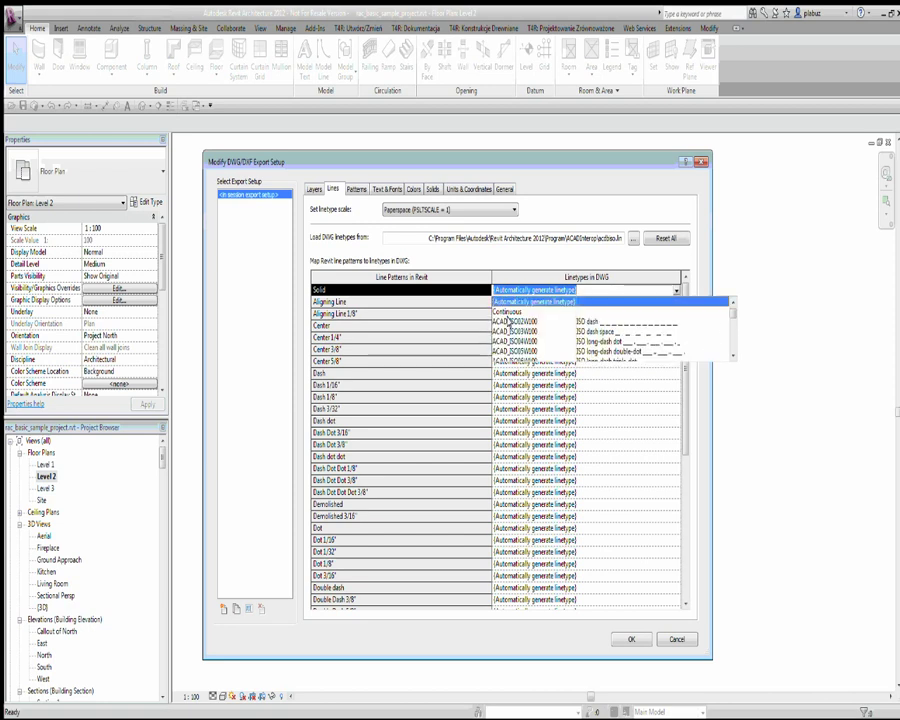
{"action": "left_click", "coordinate": [503, 276]}
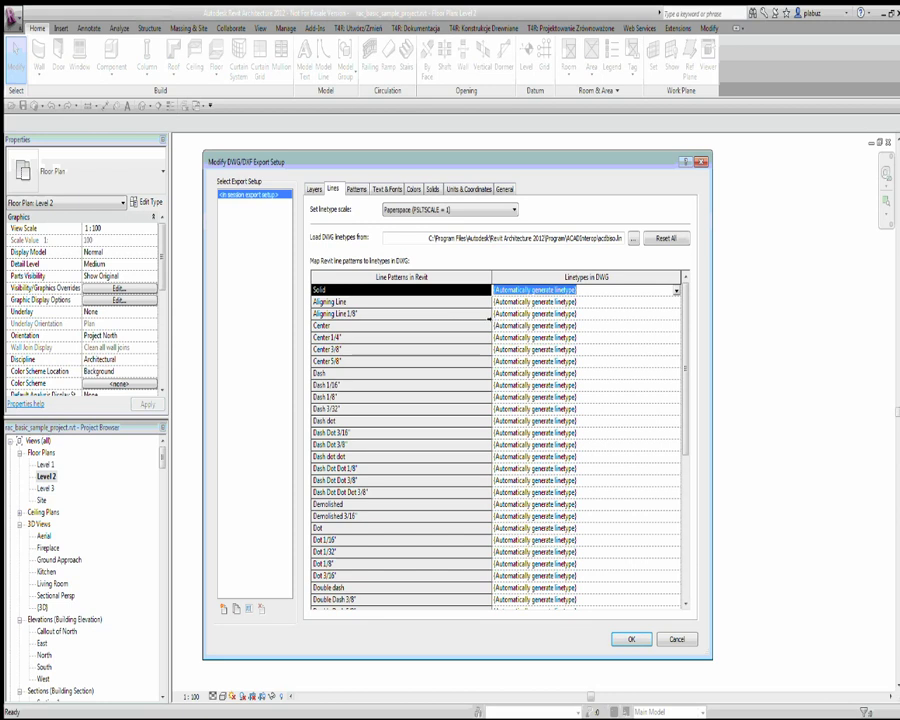
{"action": "left_click", "coordinate": [489, 316]}
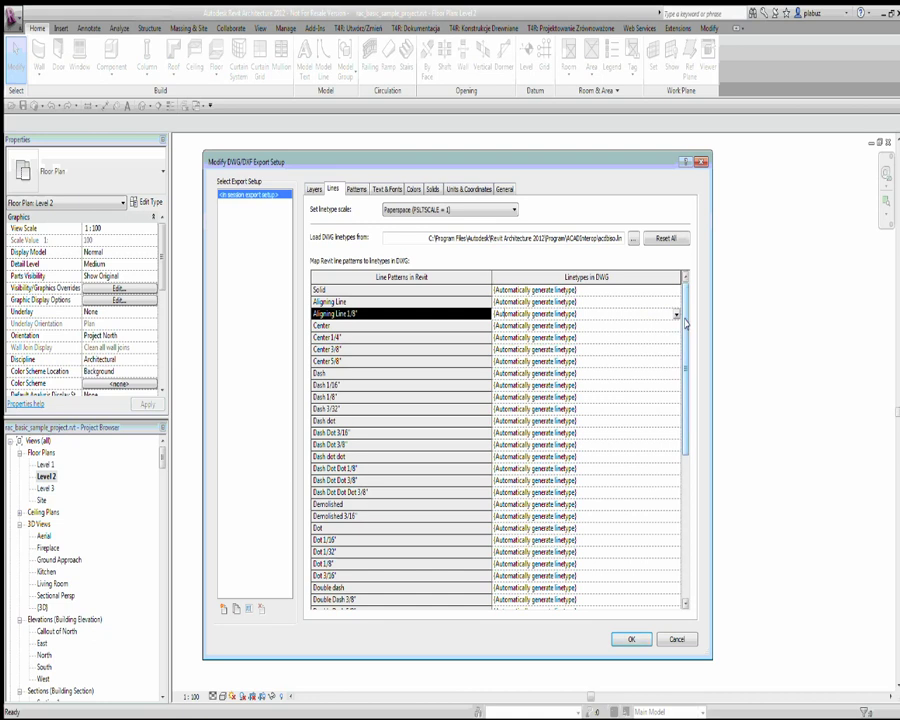
{"action": "scroll", "coordinate": [684, 322], "scroll_direction": "down", "scroll_amount": 1}
{"action": "left_click_drag", "start_coordinate": [684, 335], "coordinate": [677, 534]}
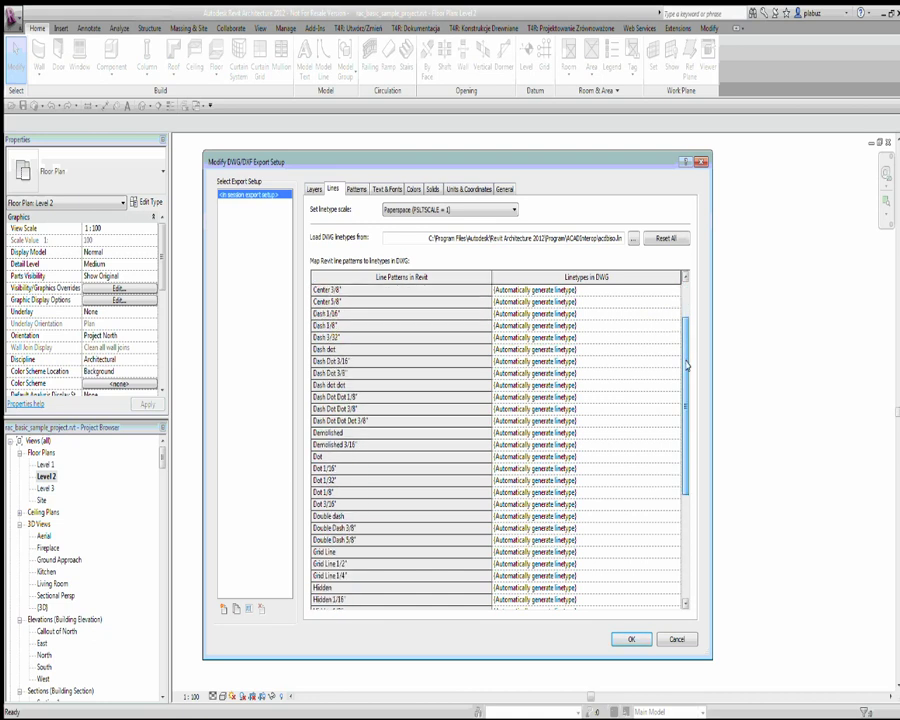
{"action": "scroll", "coordinate": [675, 533], "scroll_direction": "up", "scroll_amount": 8}
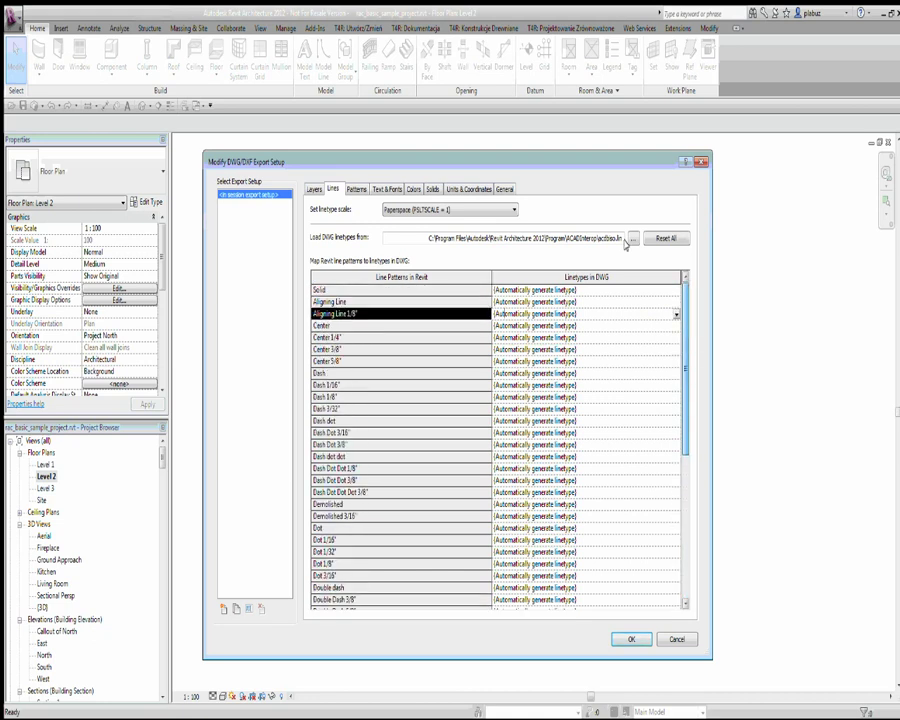
{"action": "left_click", "coordinate": [405, 210]}
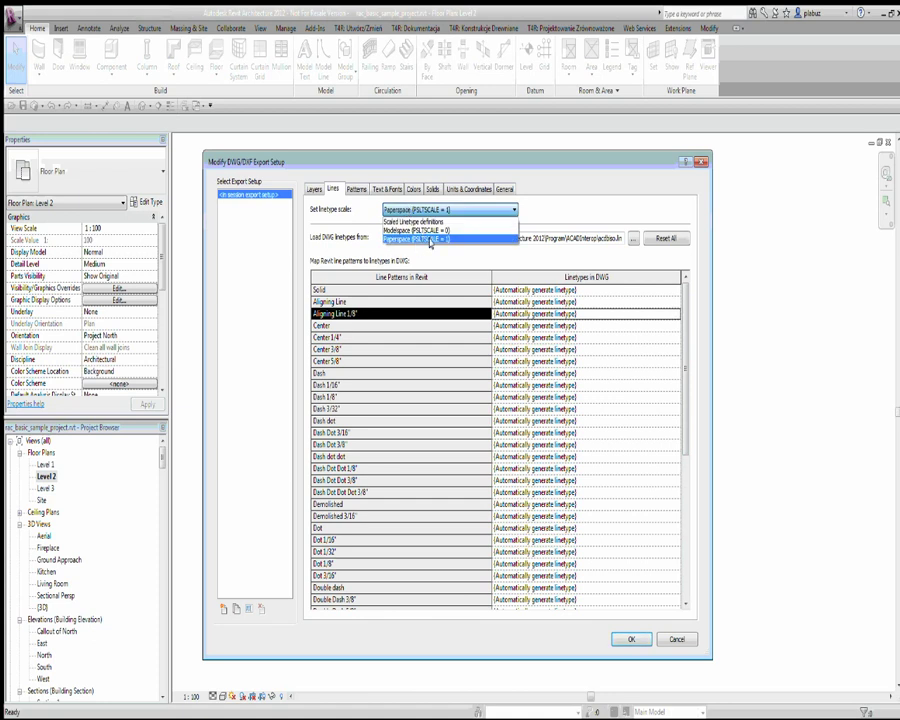
{"action": "left_click", "coordinate": [431, 240]}
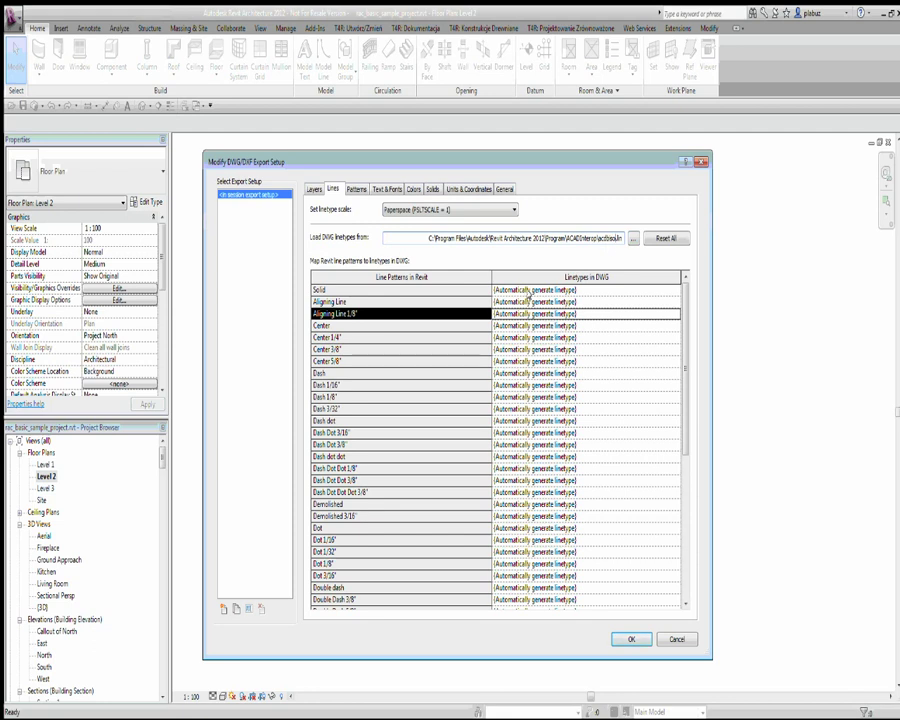
Show the fill-pattern-to-hatch mapping and browse rows like Crosshatch-small and Horizontal.
{"action": "left_click", "coordinate": [356, 190]}
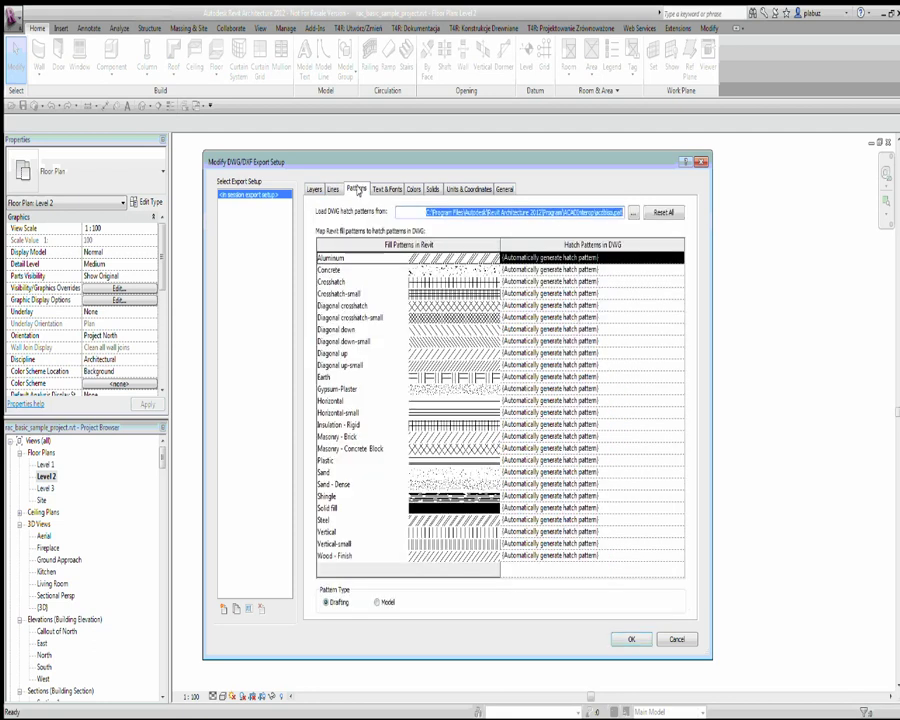
{"action": "left_click", "coordinate": [358, 294]}
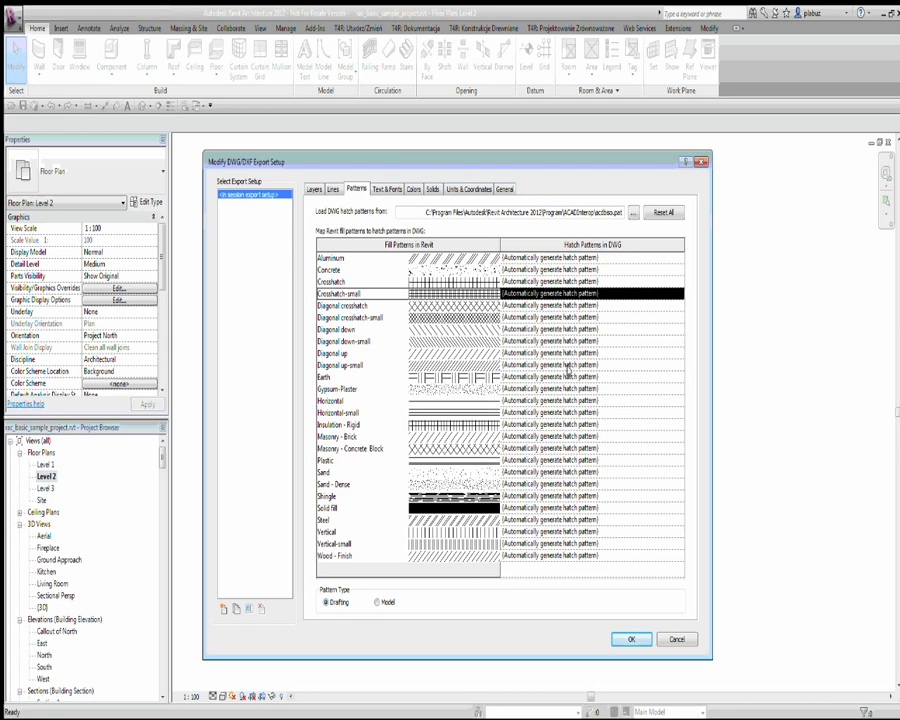
{"action": "left_click", "coordinate": [376, 402]}
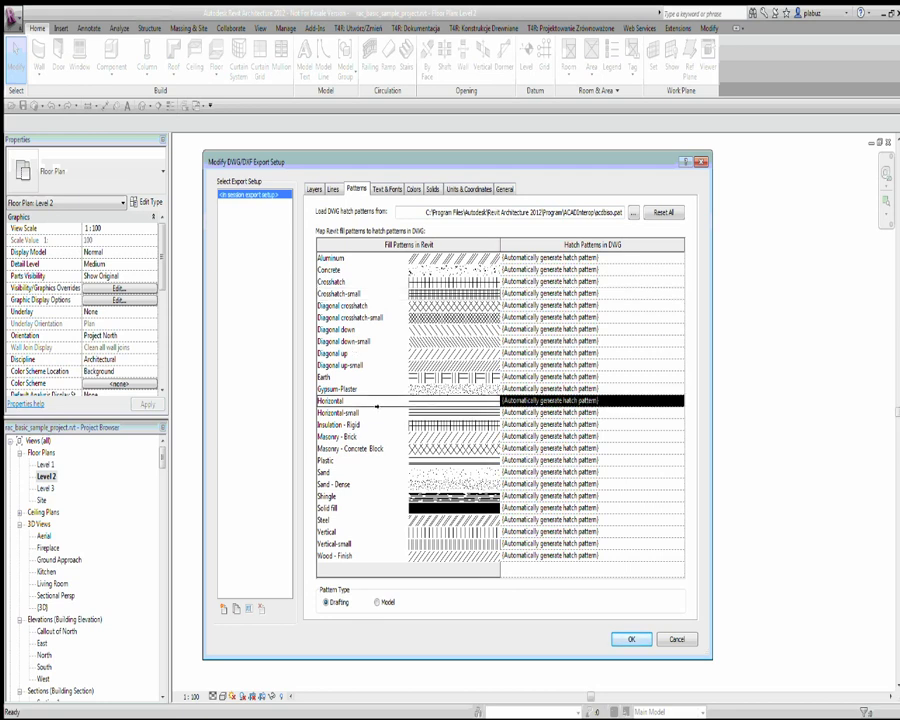
{"action": "left_click", "coordinate": [570, 496]}
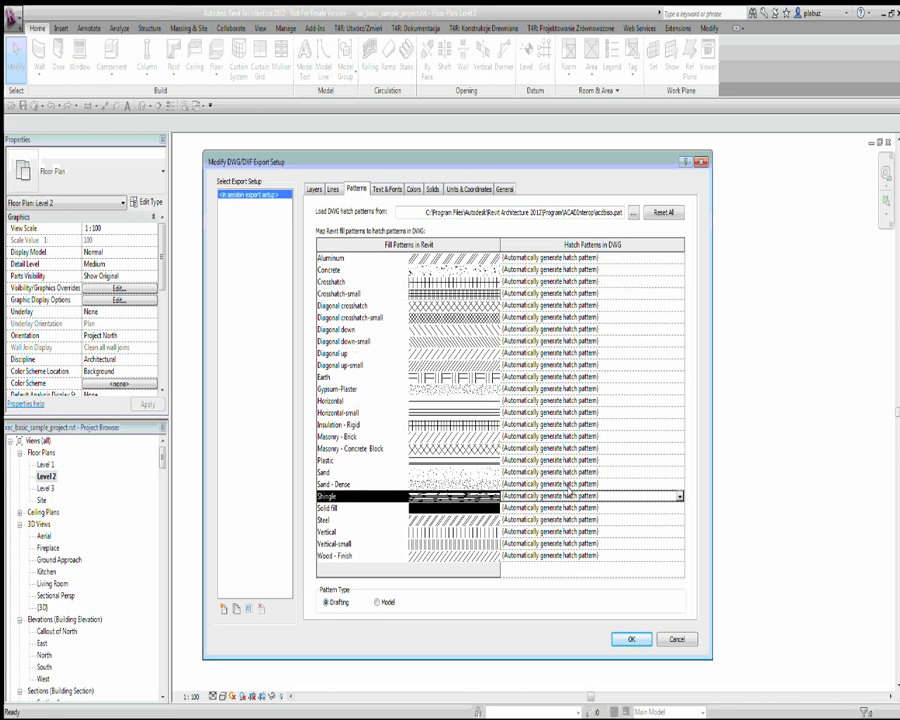
{"action": "left_click", "coordinate": [587, 543]}
Browse the hatch choices for Sand - Dense and leave its mapping unchanged.
{"action": "left_click", "coordinate": [600, 496]}
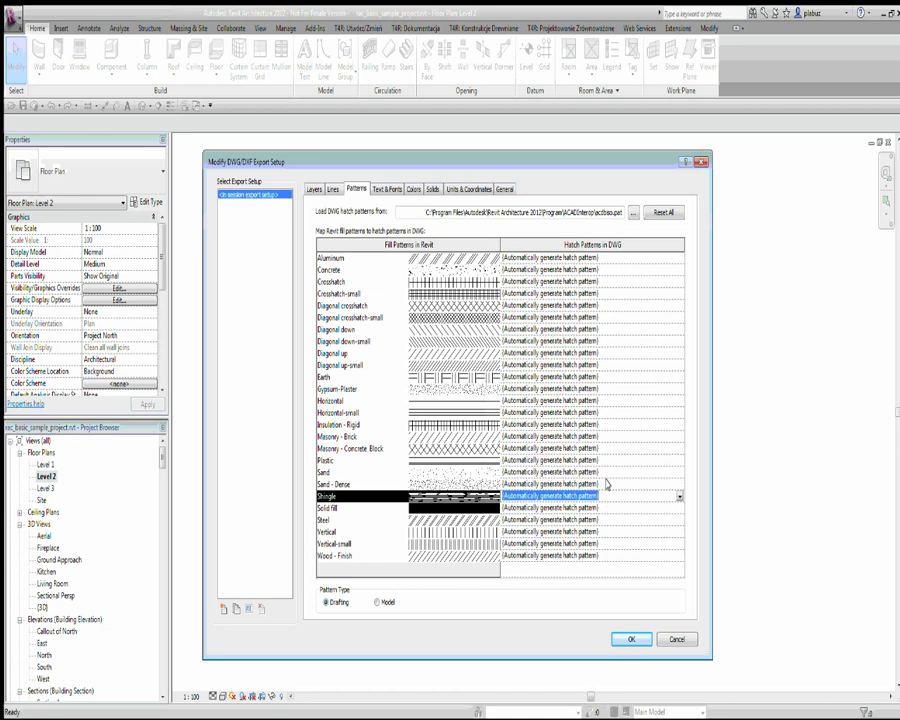
{"action": "left_click", "coordinate": [679, 484]}
{"action": "left_click", "coordinate": [679, 484]}
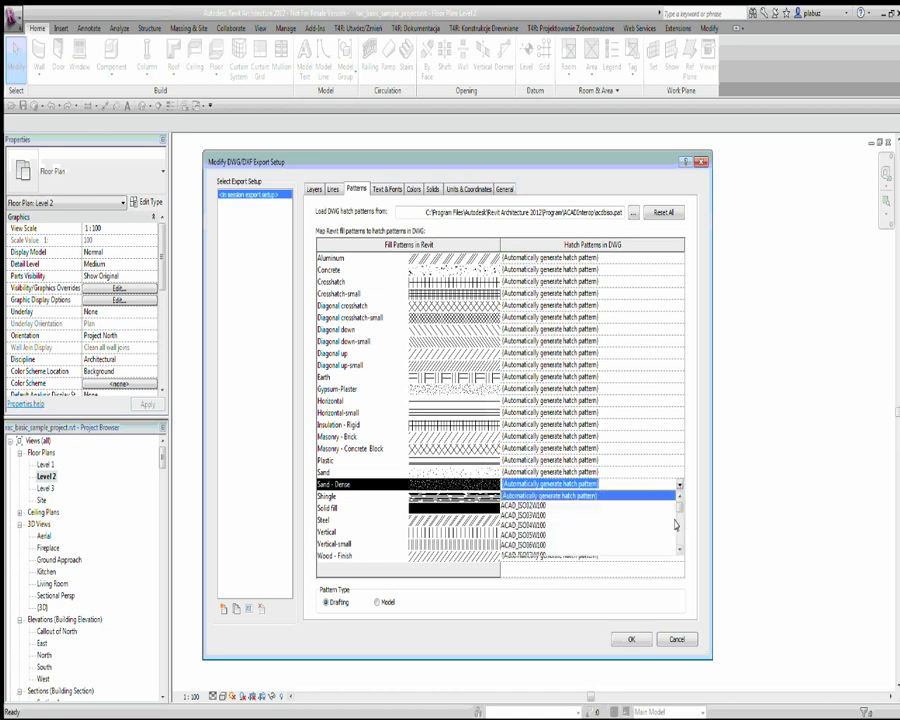
{"action": "scroll", "coordinate": [679, 512], "scroll_direction": "down", "scroll_amount": 4}
{"action": "mouse_move", "coordinate": [679, 512]}
{"action": "left_mouse_down"}
{"action": "mouse_move", "coordinate": [679, 522]}
{"action": "mouse_move", "coordinate": [679, 505]}
{"action": "left_mouse_up"}
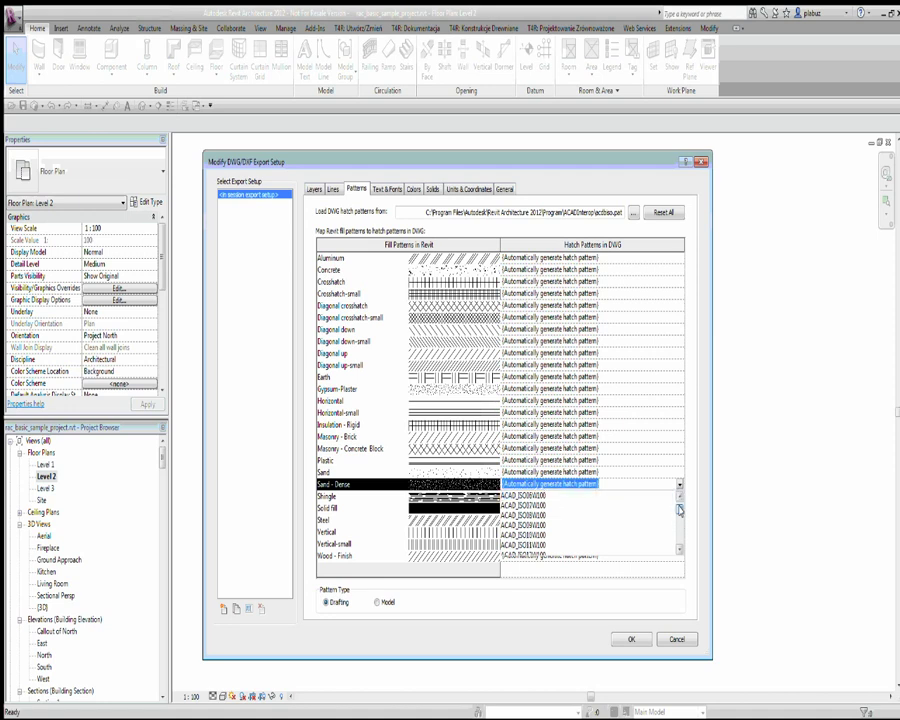
{"action": "left_click_drag", "start_coordinate": [679, 505], "coordinate": [679, 513]}
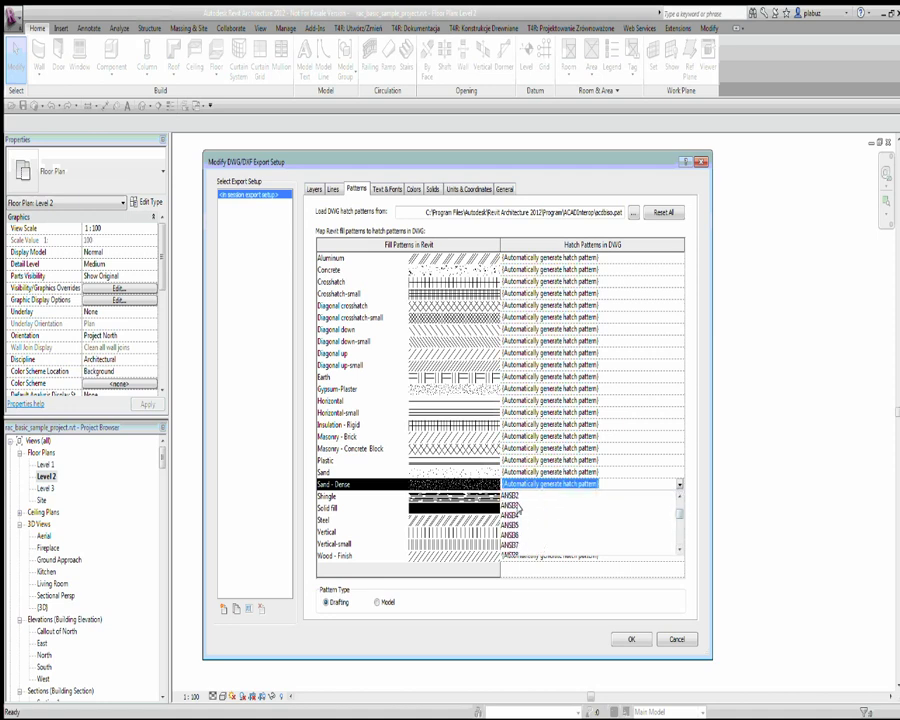
{"action": "scroll", "coordinate": [519, 507], "scroll_direction": "up", "scroll_amount": 1}
{"action": "scroll", "coordinate": [519, 507], "scroll_direction": "down", "scroll_amount": 1}
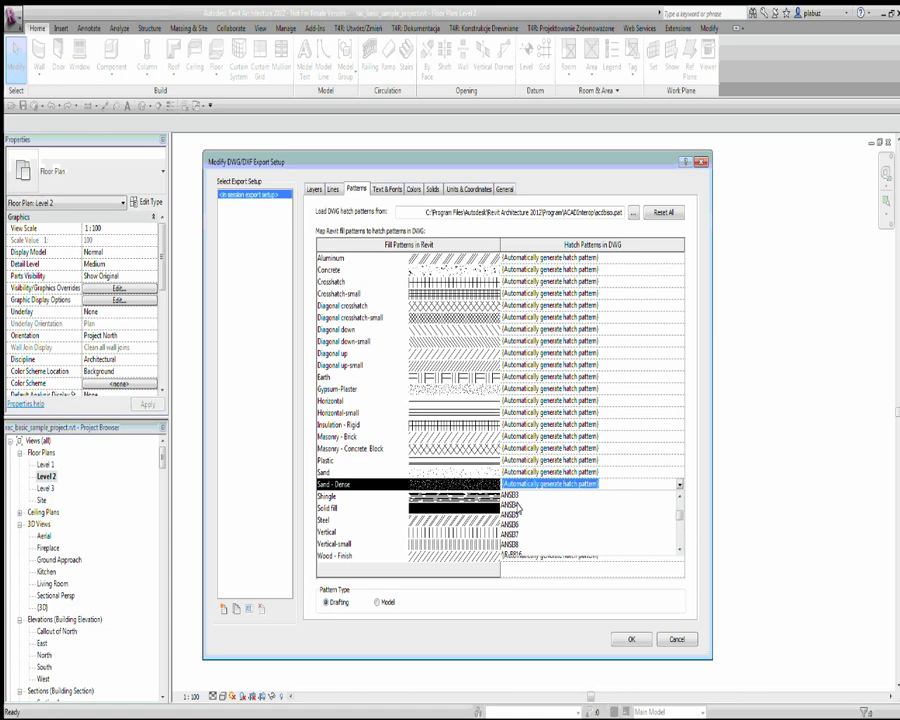
{"action": "scroll", "coordinate": [519, 507], "scroll_direction": "up", "scroll_amount": 1}
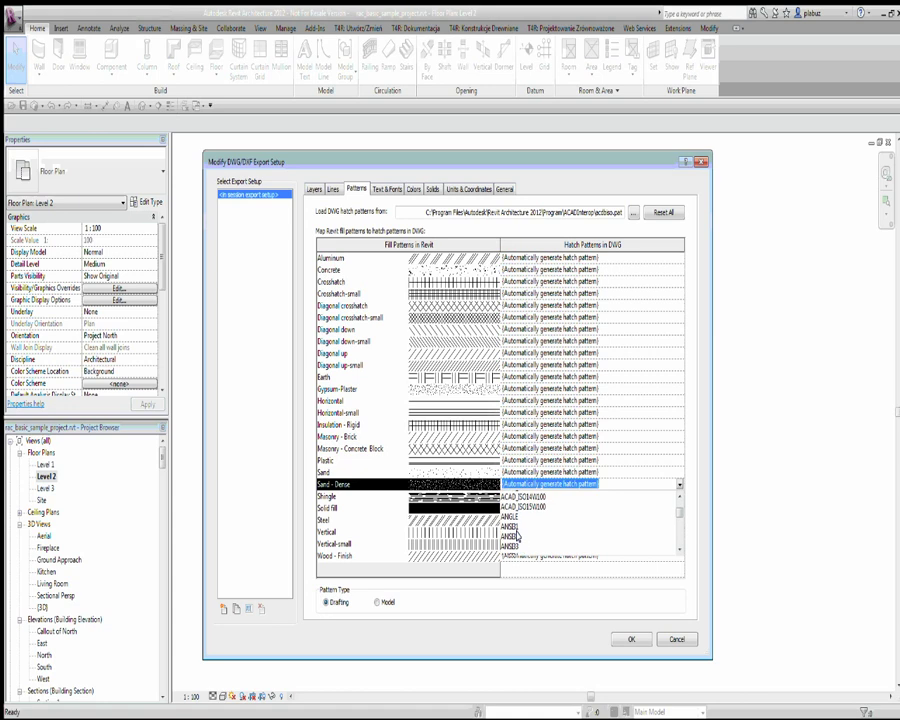
{"action": "scroll", "coordinate": [581, 504], "scroll_direction": "down", "scroll_amount": 2}
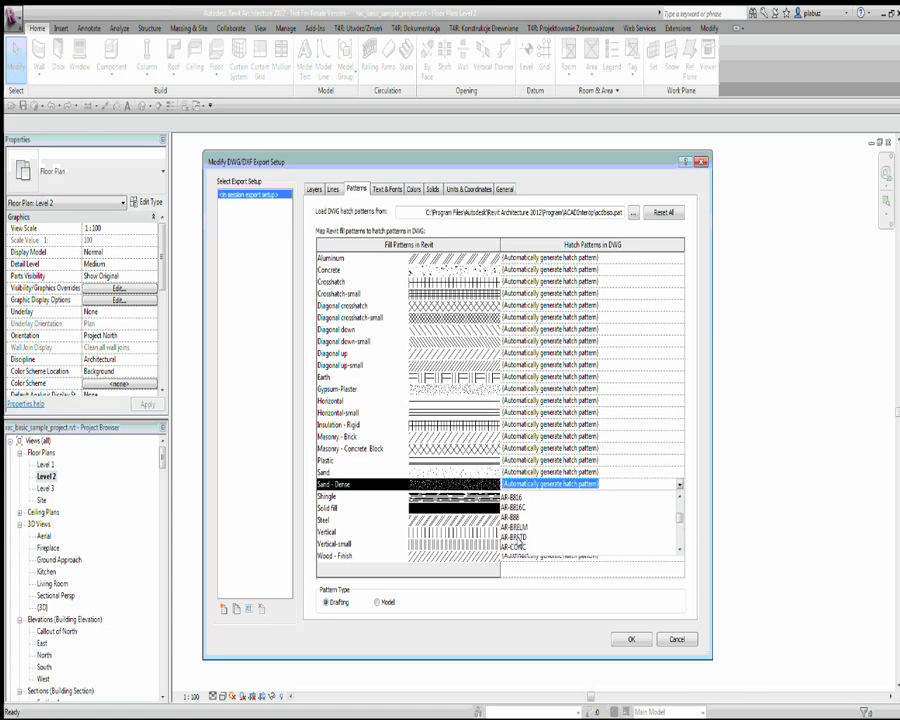
{"action": "key", "text": "Escape"}
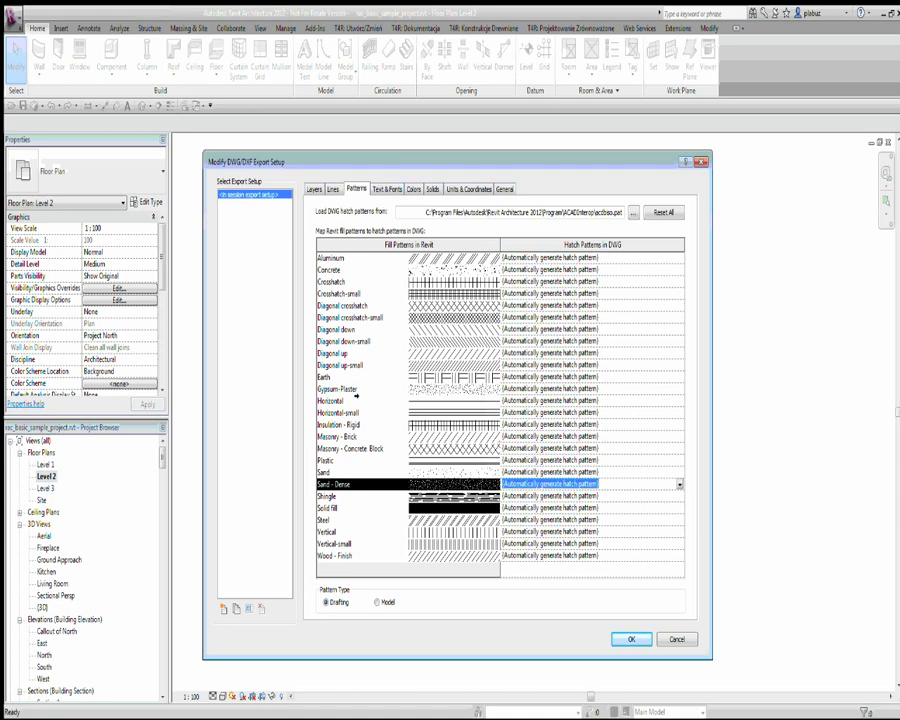
Toggle Pattern Type between Model and Drafting, ending on Drafting patterns.
{"action": "left_click", "coordinate": [378, 603]}
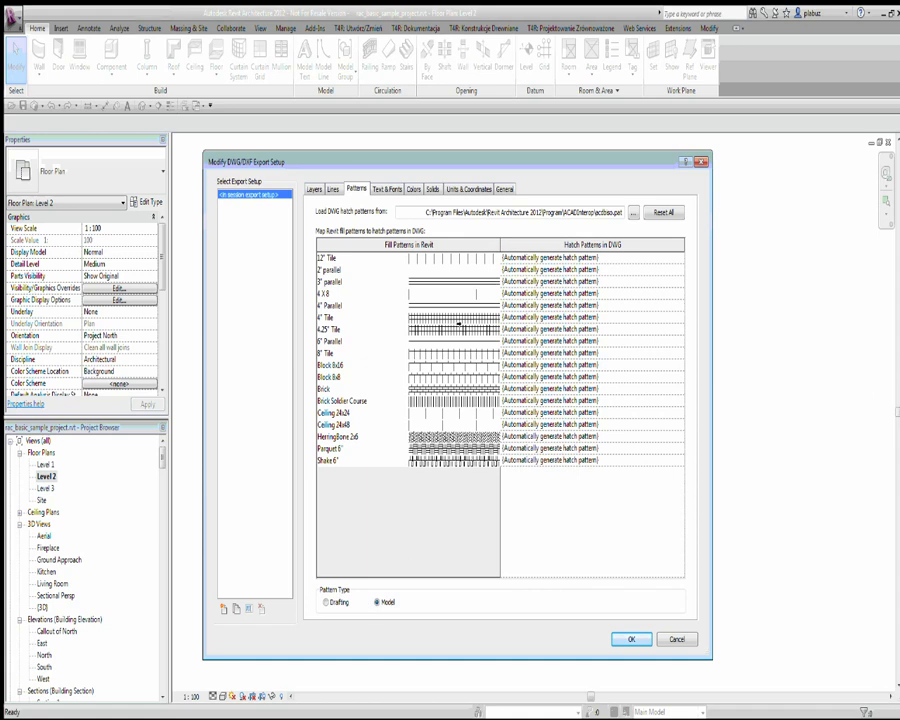
{"action": "left_click", "coordinate": [326, 603]}
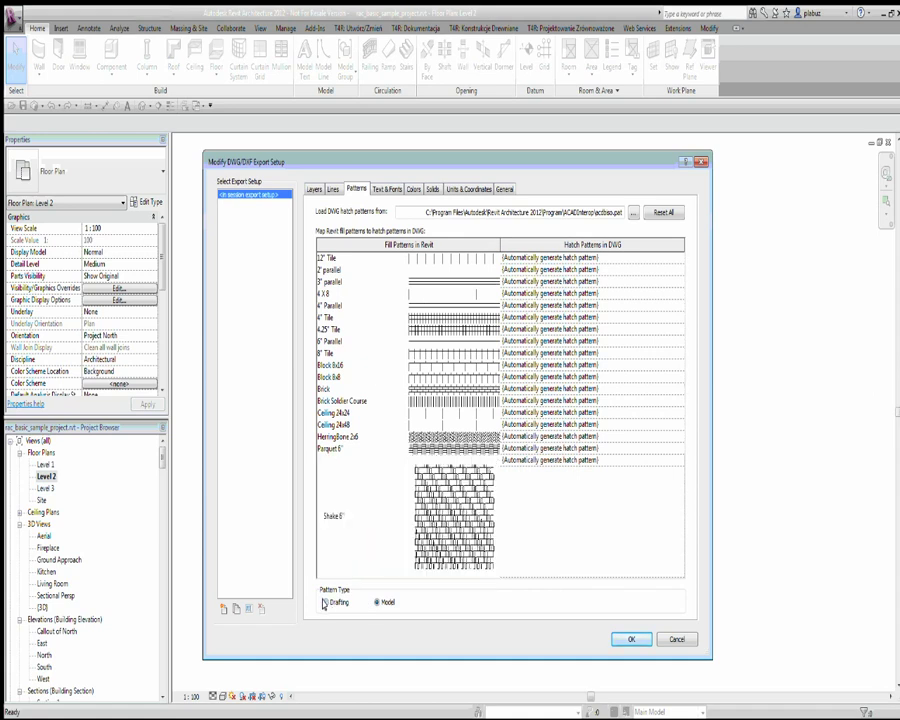
{"action": "left_click", "coordinate": [374, 603]}
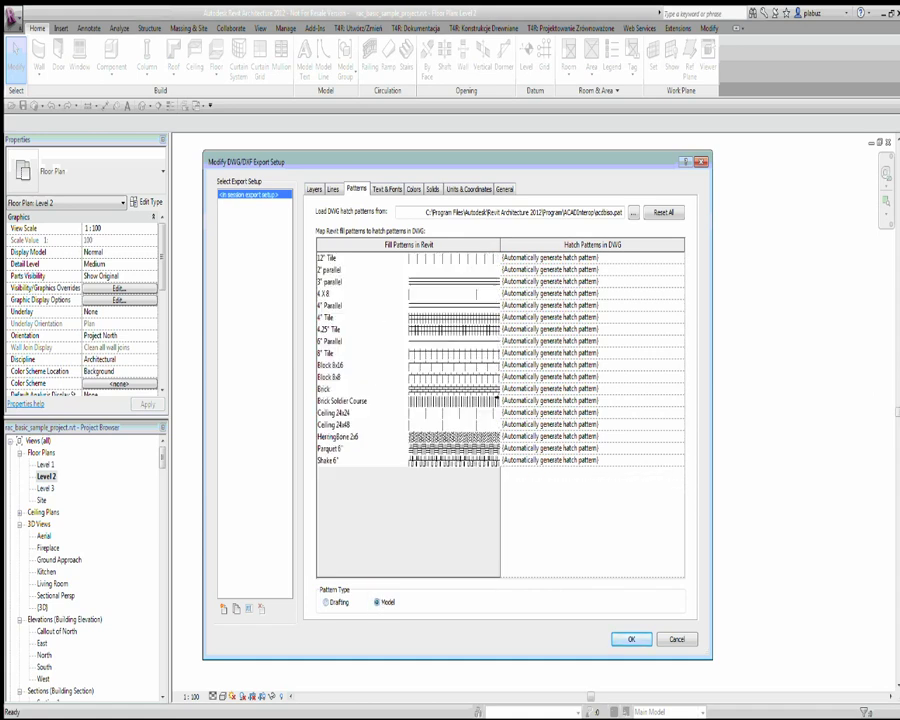
{"action": "left_click", "coordinate": [326, 603]}
{"action": "left_click", "coordinate": [378, 602]}
{"action": "left_click", "coordinate": [347, 602]}
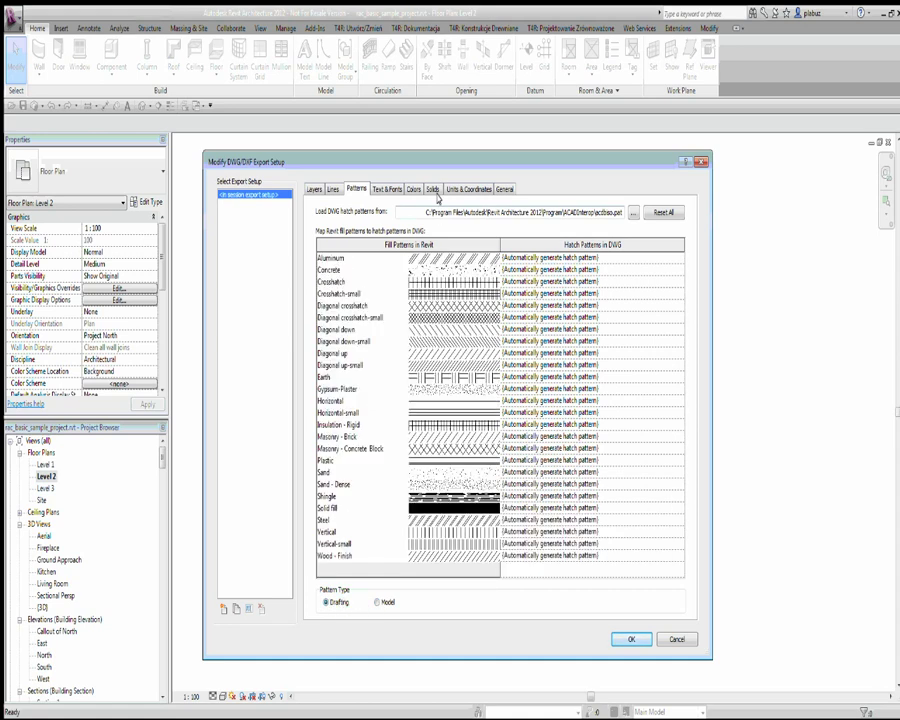
{"action": "left_click", "coordinate": [387, 189]}
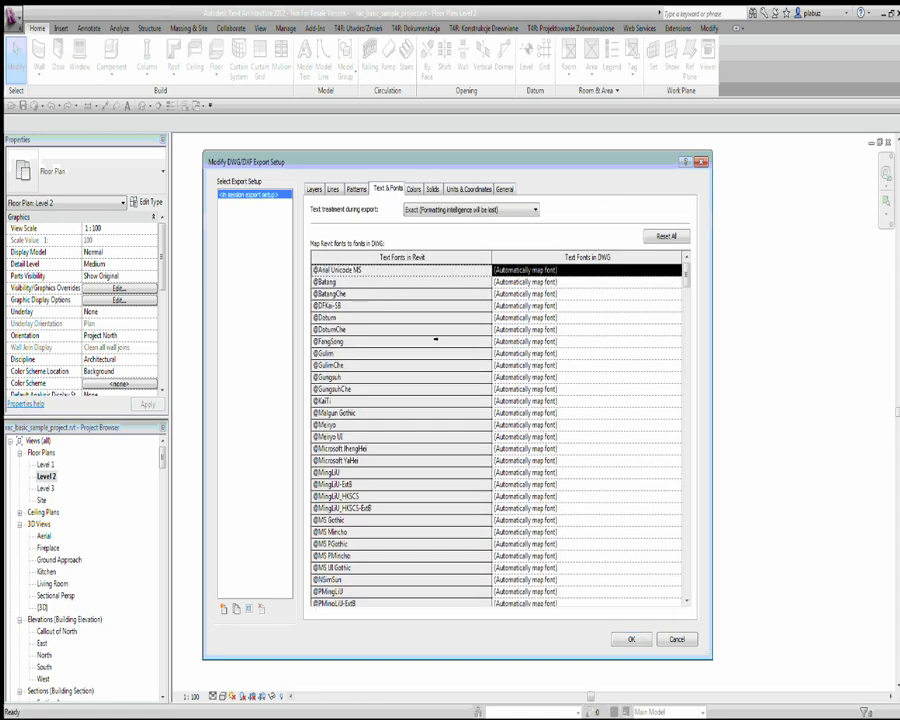
{"action": "left_click", "coordinate": [427, 296]}
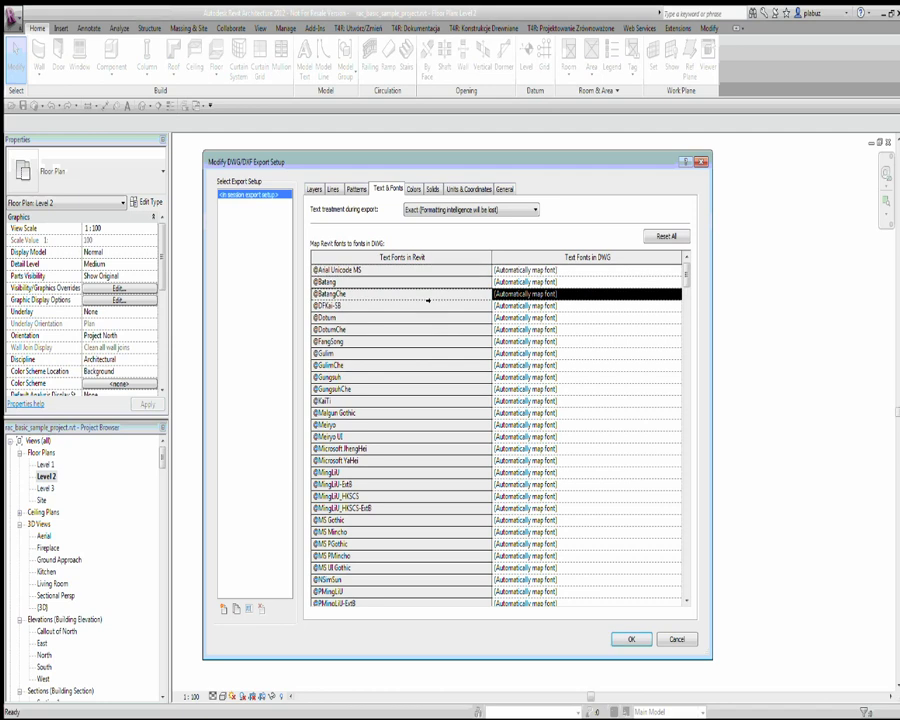
{"action": "left_click", "coordinate": [544, 294]}
{"action": "left_click", "coordinate": [677, 295]}
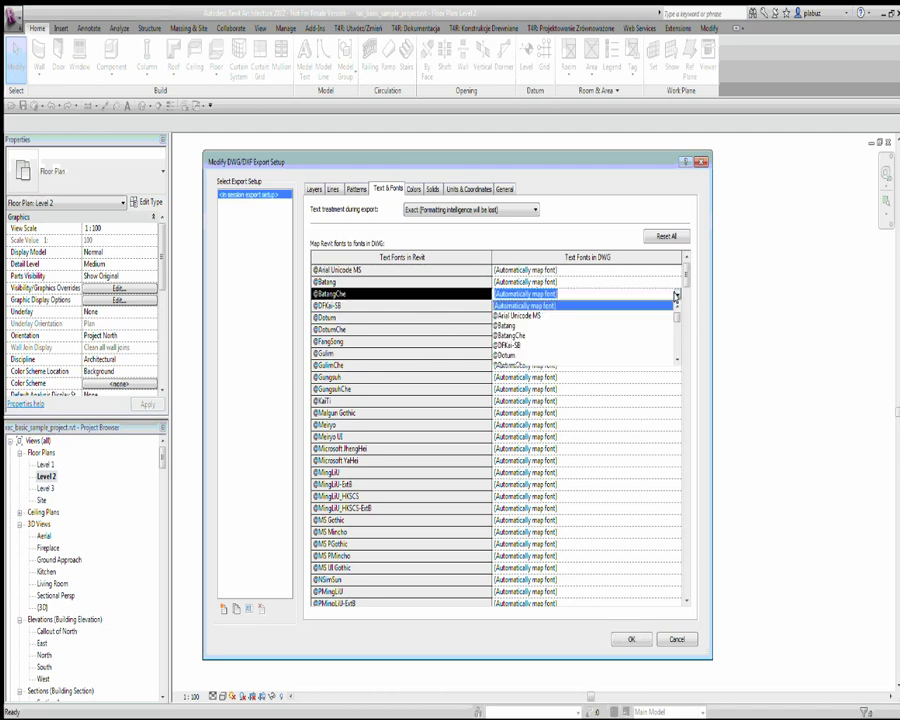
{"action": "scroll", "coordinate": [642, 340], "scroll_direction": "down", "scroll_amount": 3}
{"action": "scroll", "coordinate": [640, 350], "scroll_direction": "down", "scroll_amount": 3}
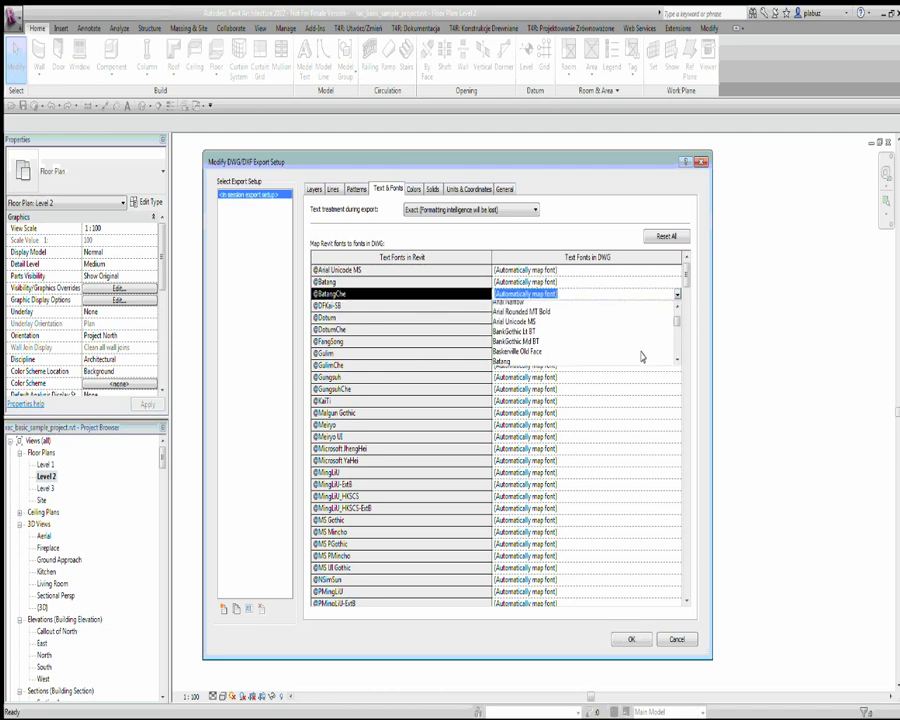
{"action": "scroll", "coordinate": [670, 328], "scroll_direction": "down", "scroll_amount": 2}
{"action": "scroll", "coordinate": [664, 334], "scroll_direction": "down", "scroll_amount": 3}
{"action": "scroll", "coordinate": [662, 334], "scroll_direction": "down", "scroll_amount": 3}
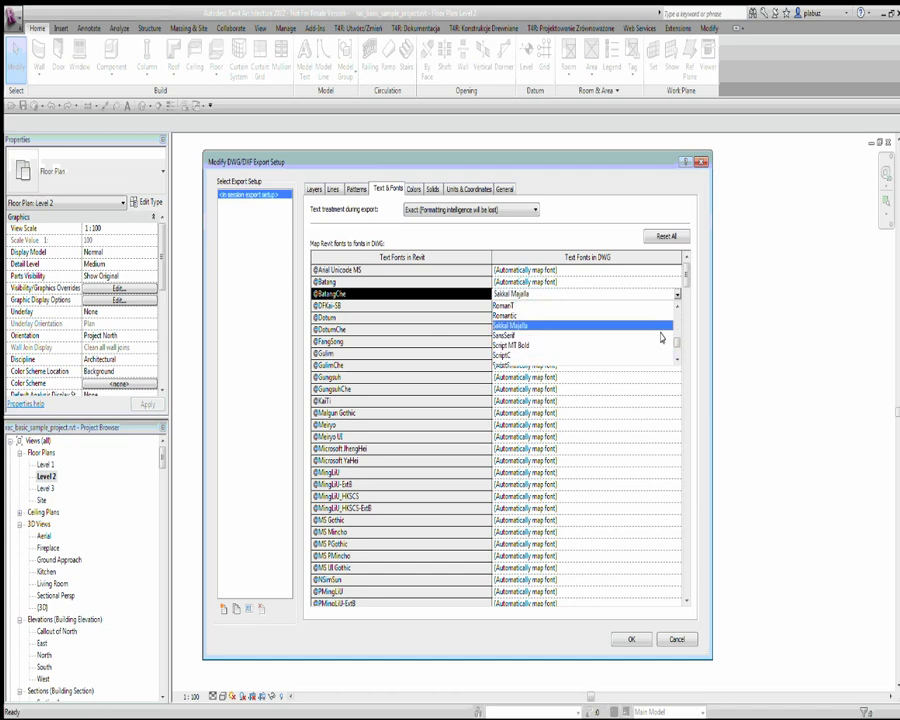
{"action": "scroll", "coordinate": [660, 334], "scroll_direction": "down", "scroll_amount": 3}
{"action": "scroll", "coordinate": [600, 340], "scroll_direction": "down", "scroll_amount": 2}
{"action": "scroll", "coordinate": [536, 344], "scroll_direction": "down", "scroll_amount": 1}
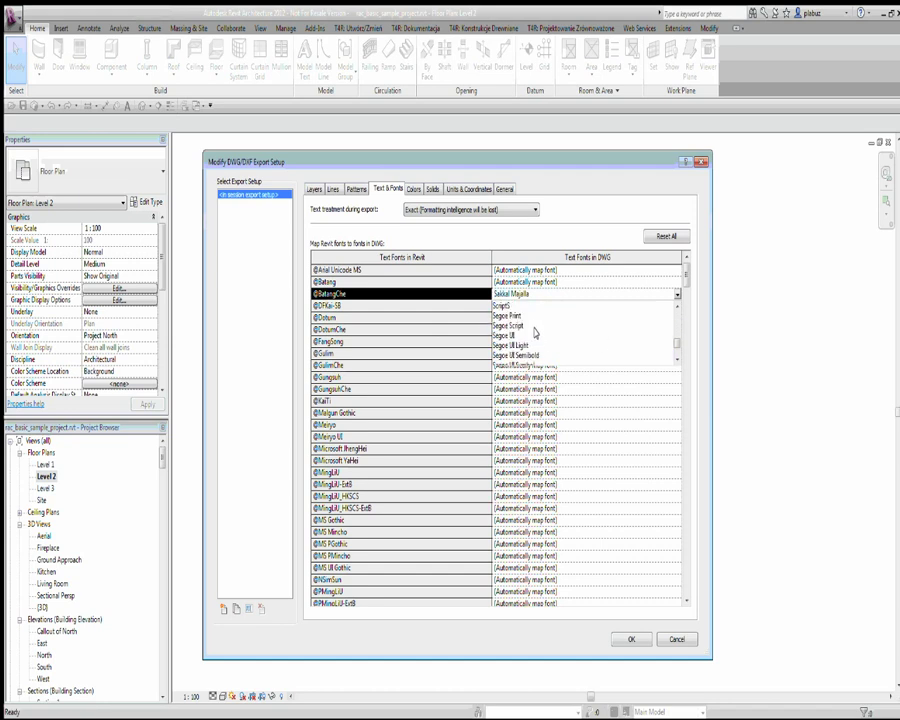
{"action": "scroll", "coordinate": [536, 340], "scroll_direction": "down", "scroll_amount": 2}
{"action": "scroll", "coordinate": [535, 335], "scroll_direction": "down", "scroll_amount": 1}
{"action": "scroll", "coordinate": [522, 330], "scroll_direction": "down", "scroll_amount": 1}
{"action": "key", "text": "Escape"}
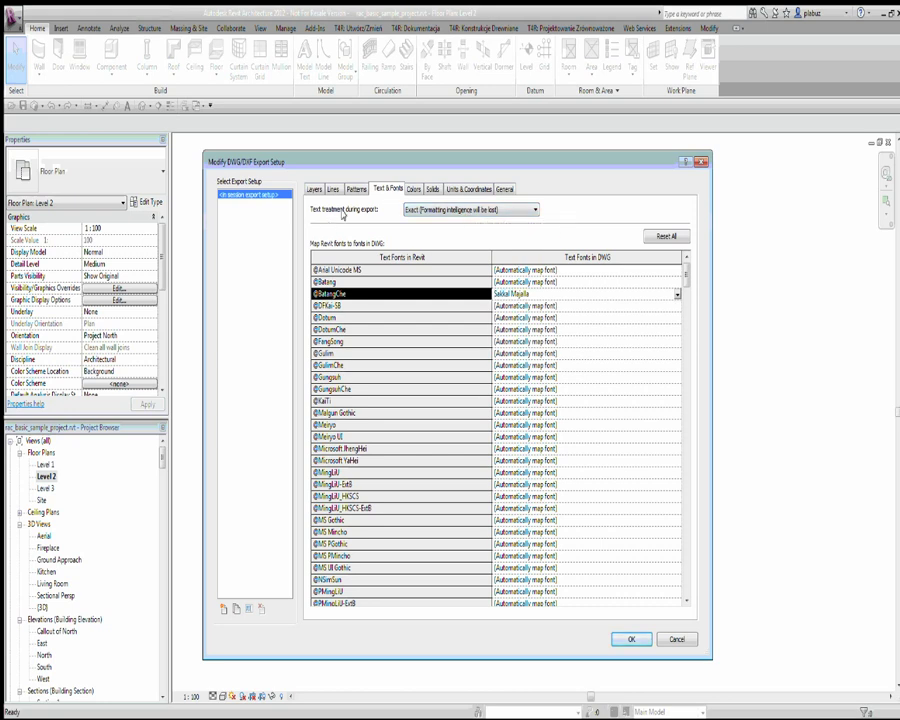
{"action": "left_click", "coordinate": [446, 213]}
{"action": "left_click", "coordinate": [460, 221]}
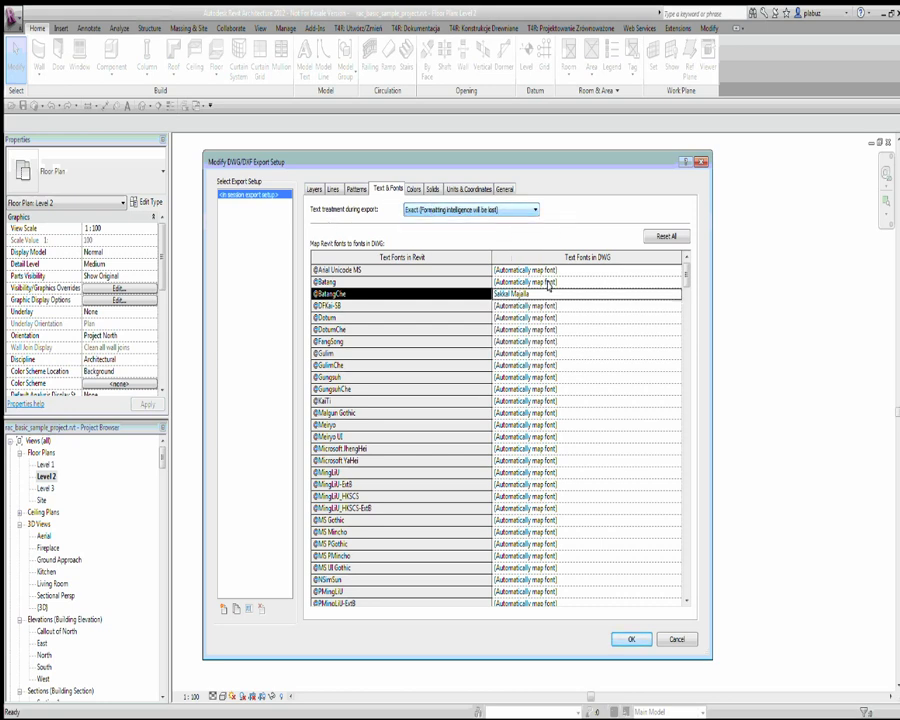
{"action": "left_click", "coordinate": [568, 284]}
{"action": "left_click", "coordinate": [570, 293]}
{"action": "left_click", "coordinate": [677, 294]}
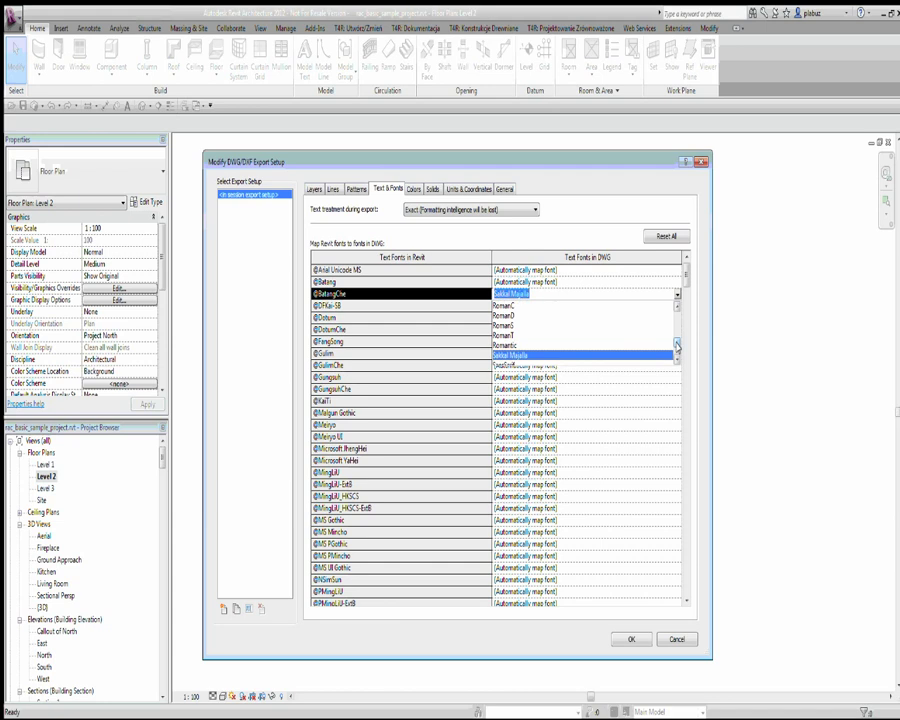
{"action": "scroll", "coordinate": [676, 342], "scroll_direction": "up", "scroll_amount": 10}
{"action": "scroll", "coordinate": [676, 342], "scroll_direction": "up", "scroll_amount": 10}
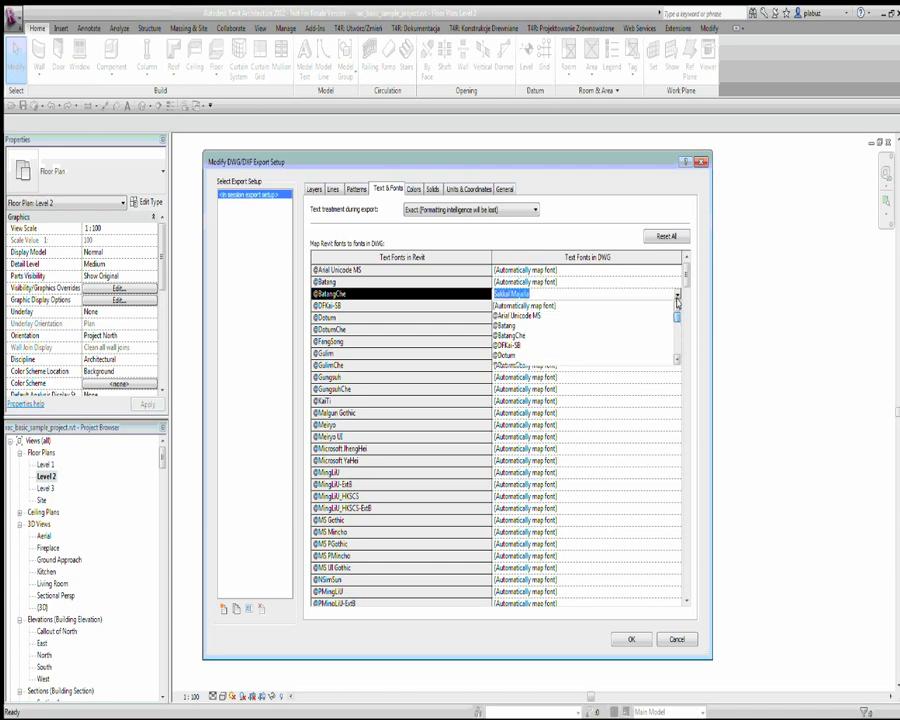
{"action": "left_click", "coordinate": [530, 305]}
Keep the Text treatment set to Exact.
{"action": "left_click", "coordinate": [413, 189]}
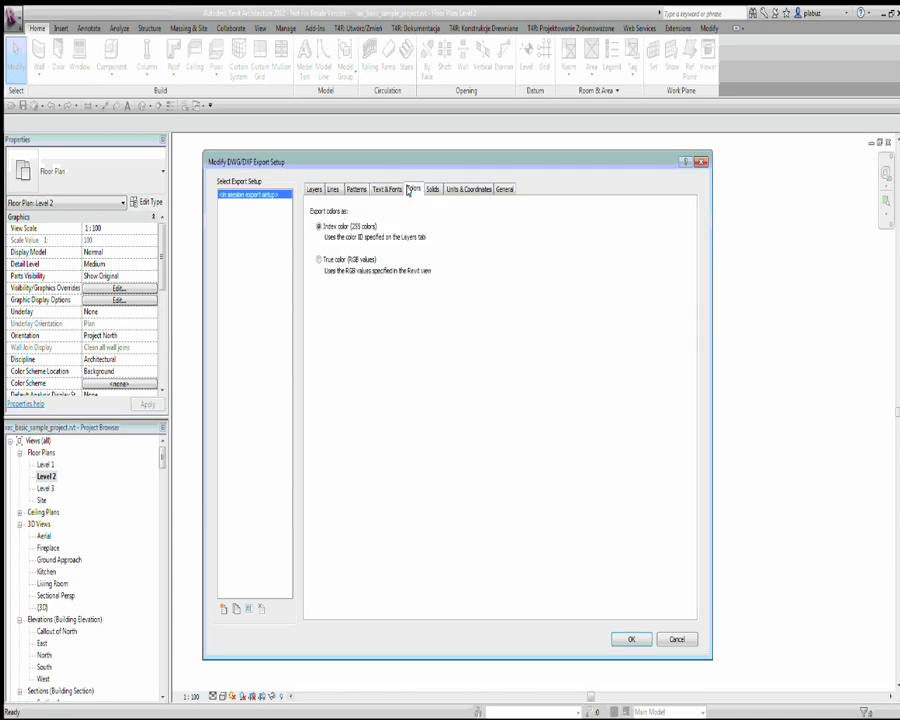
{"action": "left_click", "coordinate": [385, 189]}
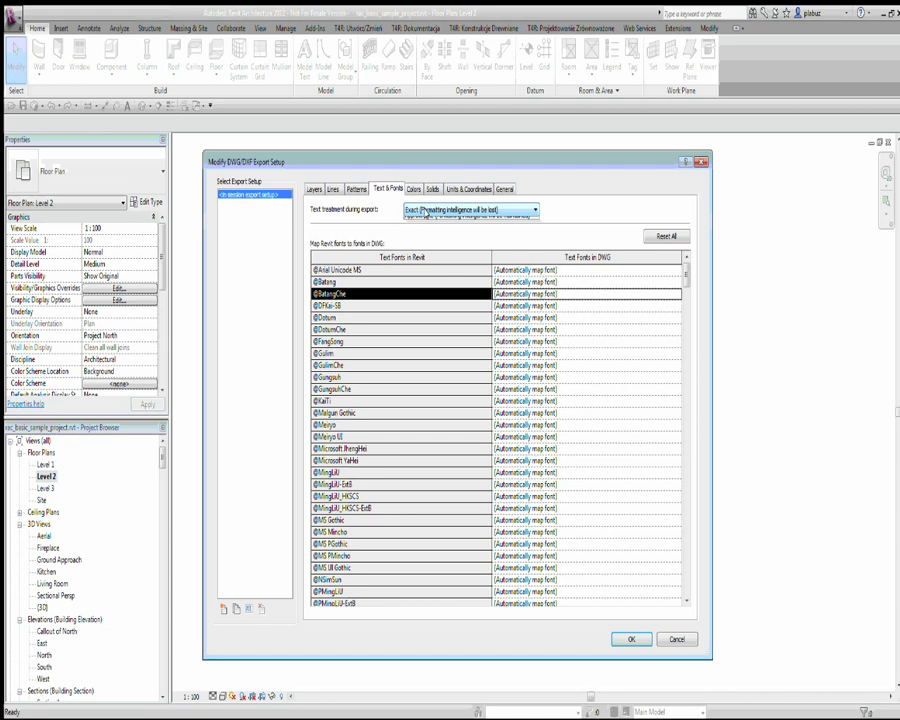
{"action": "left_click", "coordinate": [440, 210]}
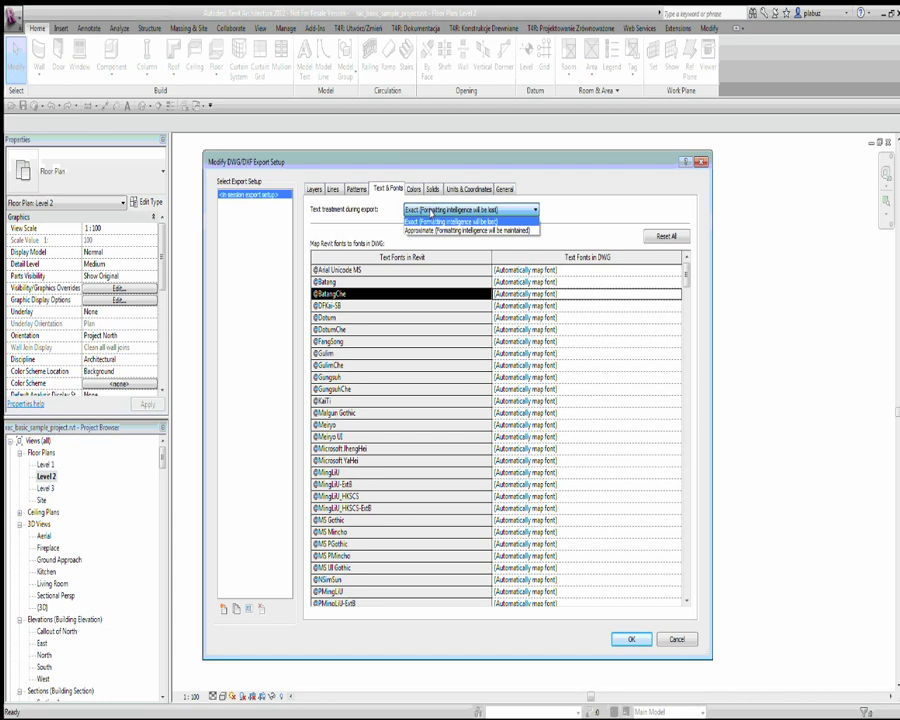
{"action": "left_click", "coordinate": [583, 197]}
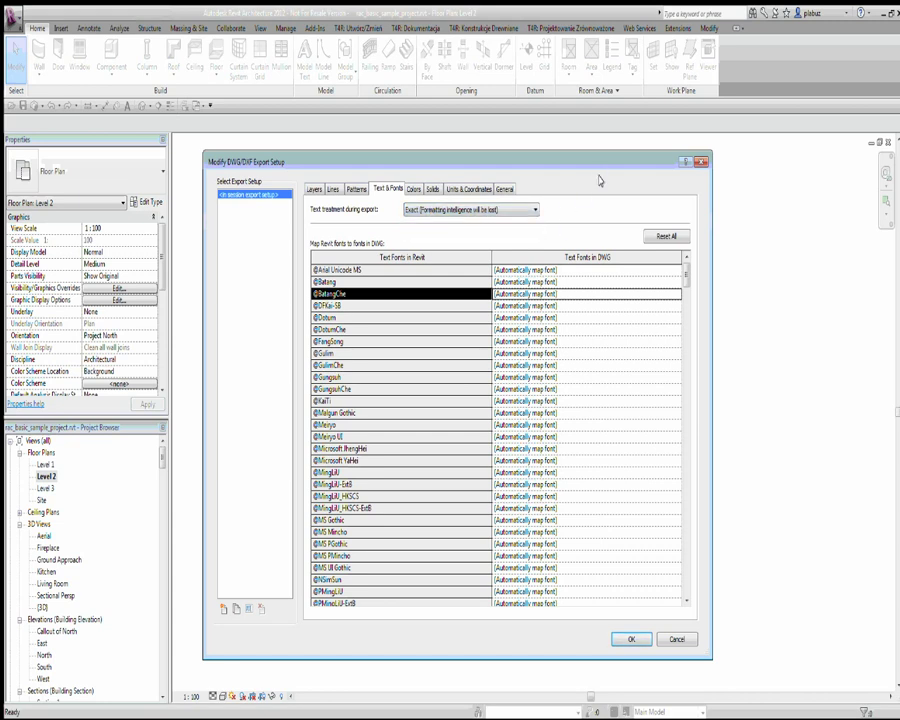
{"action": "left_click", "coordinate": [413, 189]}
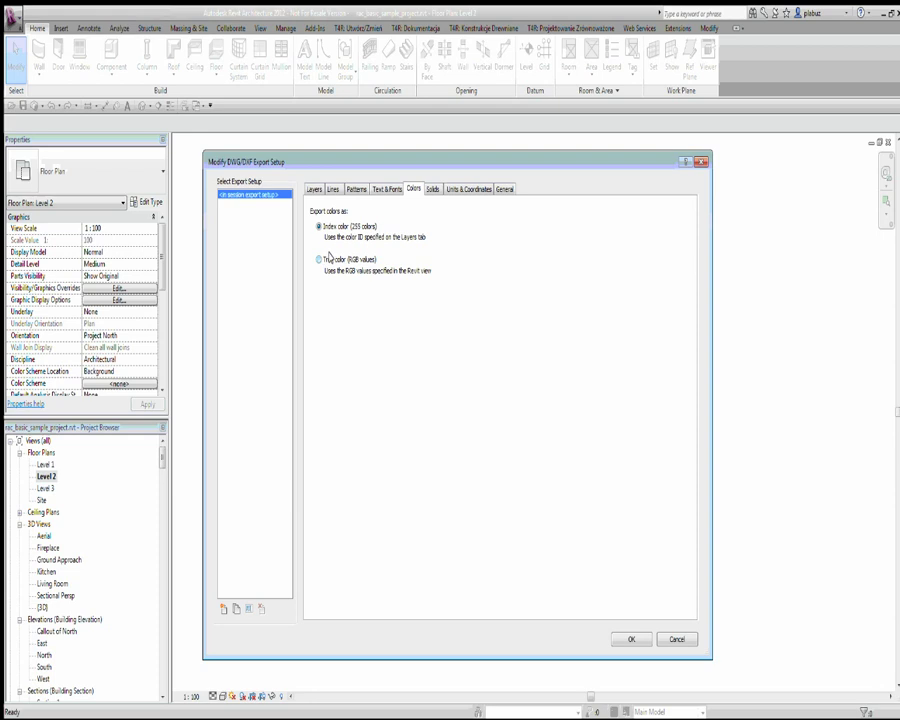
Leave colour export on Index color (255 colors) and move to the Solids settings.
{"action": "left_click", "coordinate": [432, 189]}
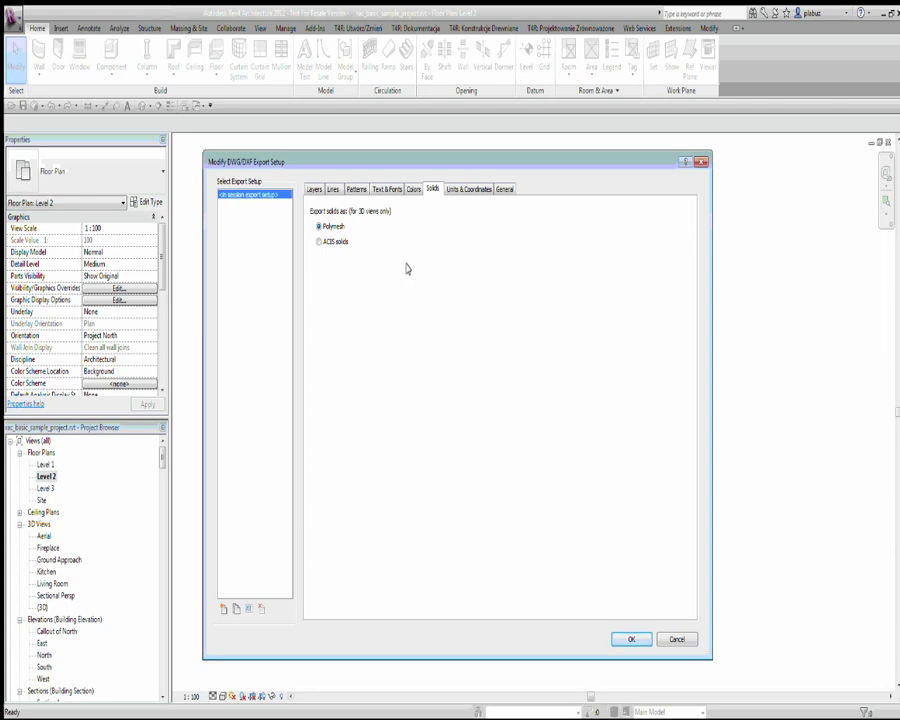
Review Units & Coordinates (Millimeter, Project internal) and move on to the General options.
{"action": "left_click", "coordinate": [459, 191]}
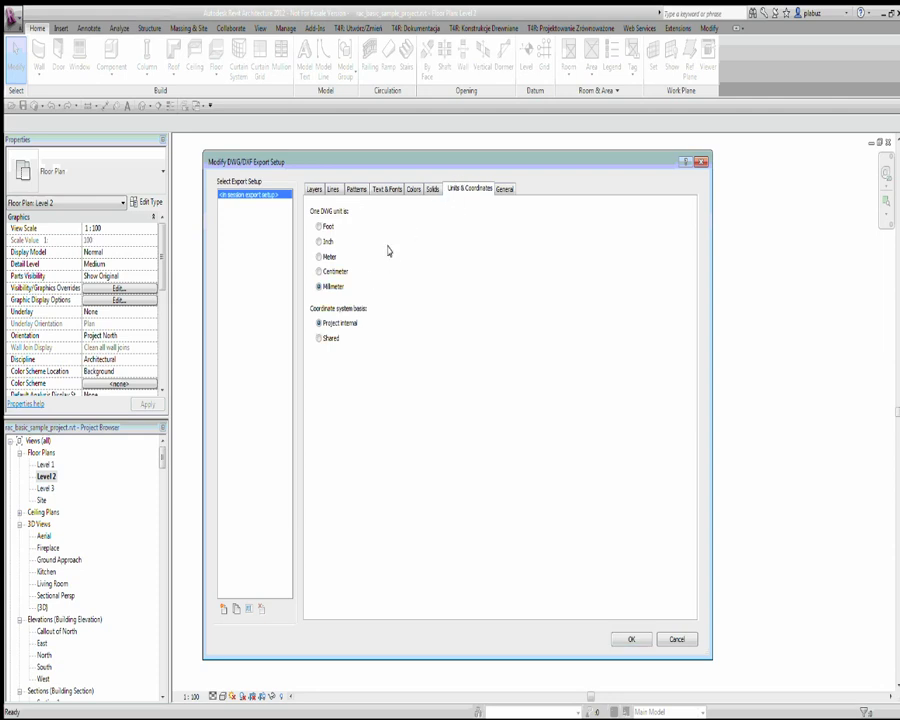
{"action": "left_click", "coordinate": [418, 190]}
{"action": "left_click", "coordinate": [431, 190]}
{"action": "left_click", "coordinate": [472, 189]}
{"action": "left_click", "coordinate": [503, 189]}
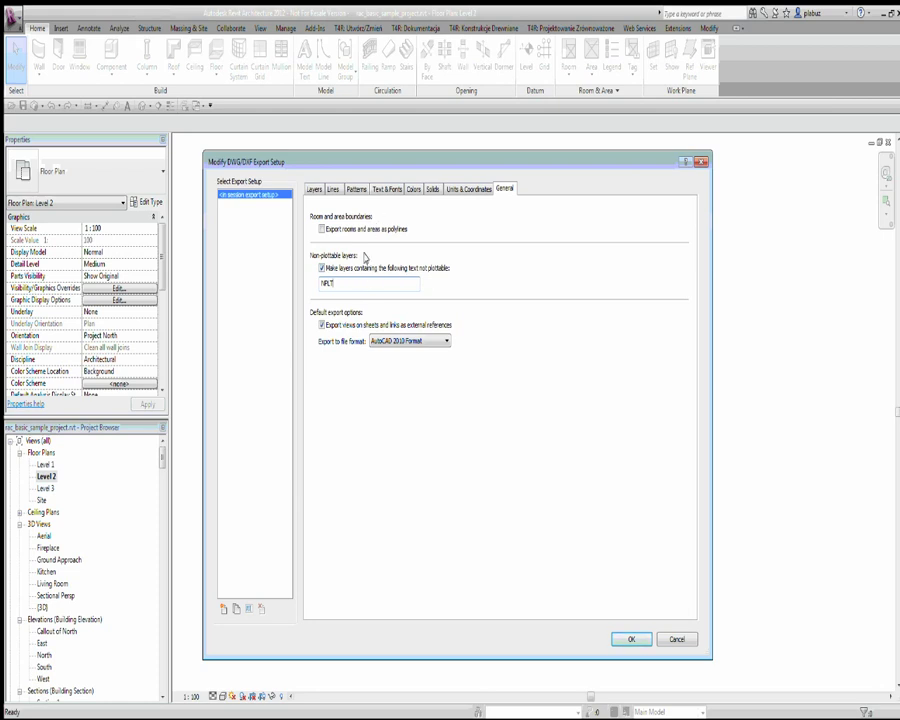
Check the Layers mapping, then keep AutoCAD 2010 Format as the export file format.
{"action": "double_click", "coordinate": [360, 283]}
{"action": "left_click", "coordinate": [314, 189]}
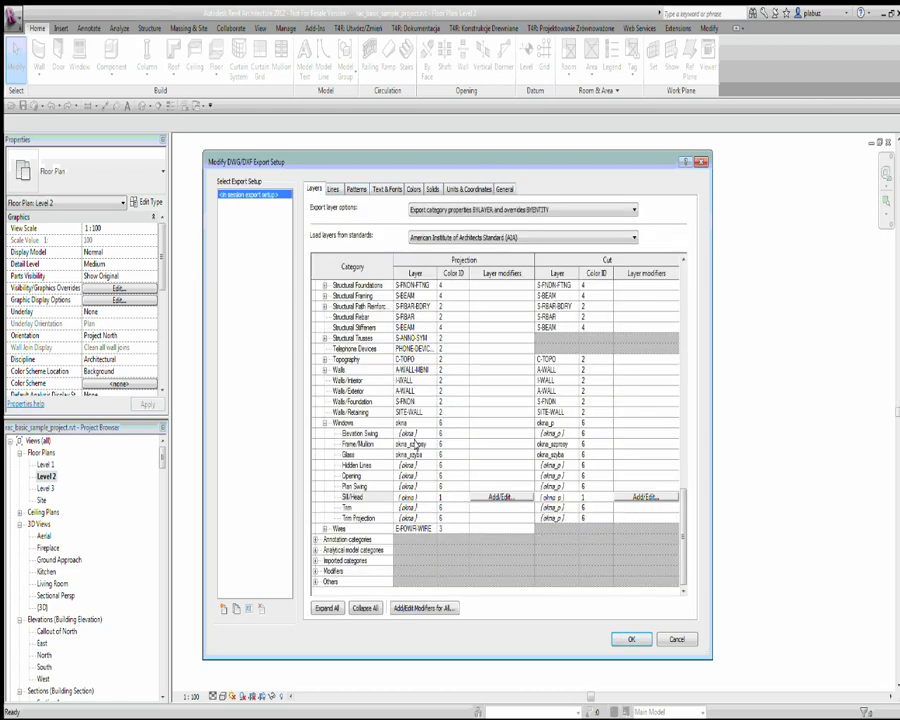
{"action": "left_click", "coordinate": [504, 189]}
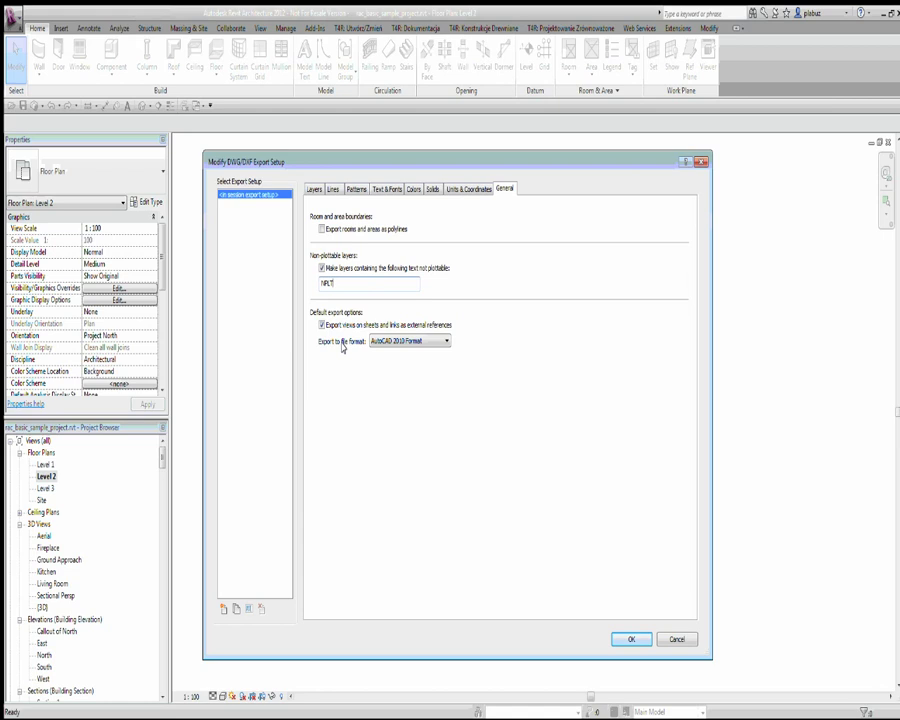
{"action": "left_click", "coordinate": [410, 341]}
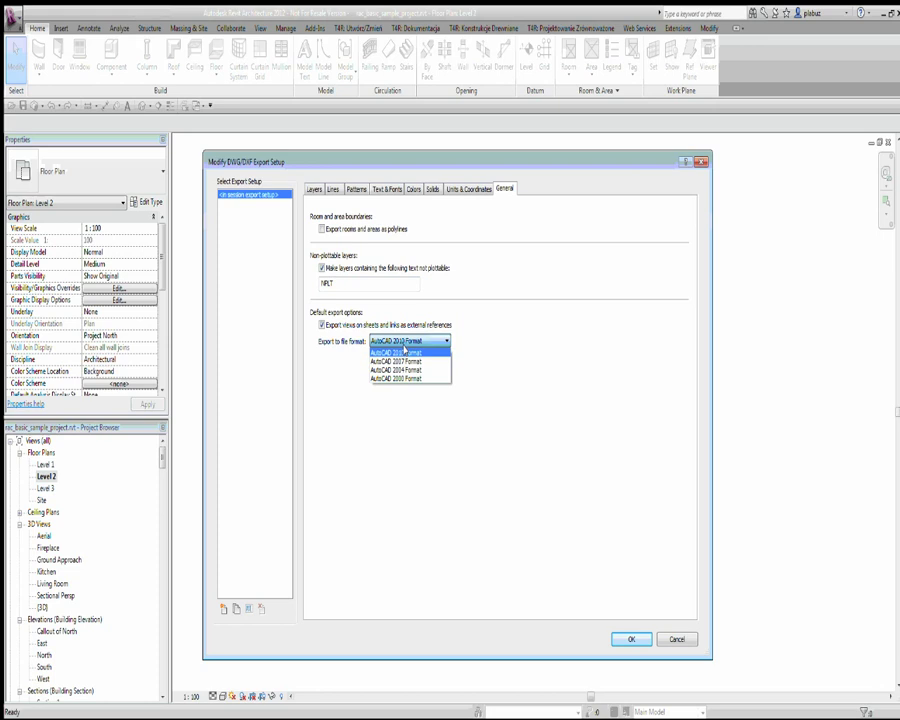
{"action": "left_click", "coordinate": [449, 289]}
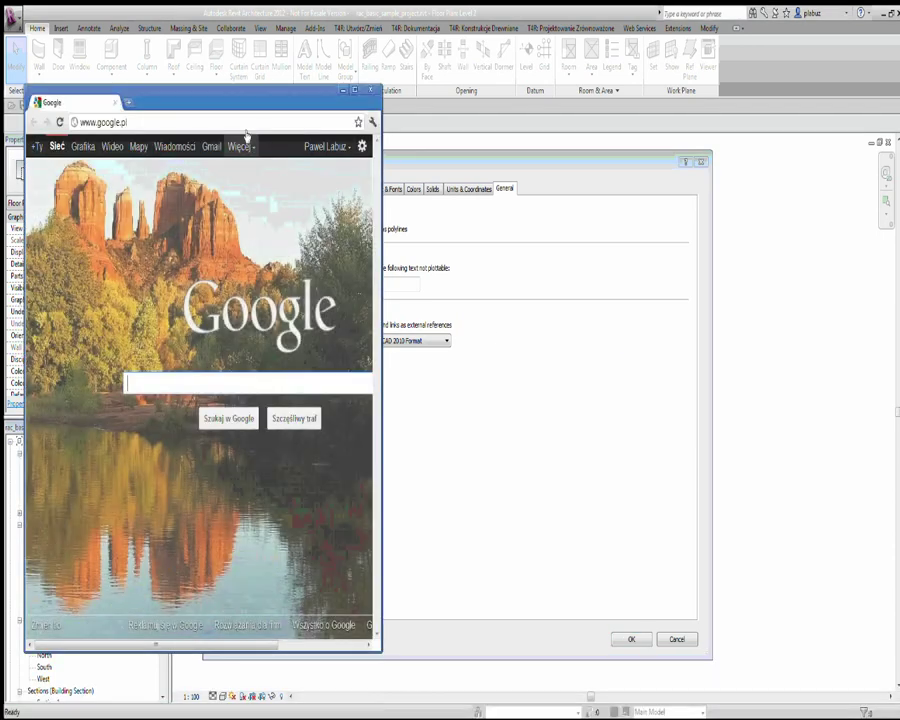
Go to autodesk.pl and start the DWG TrueView download from its product page.
{"action": "left_click", "coordinate": [250, 122]}
{"action": "type", "text": "autodesk"}
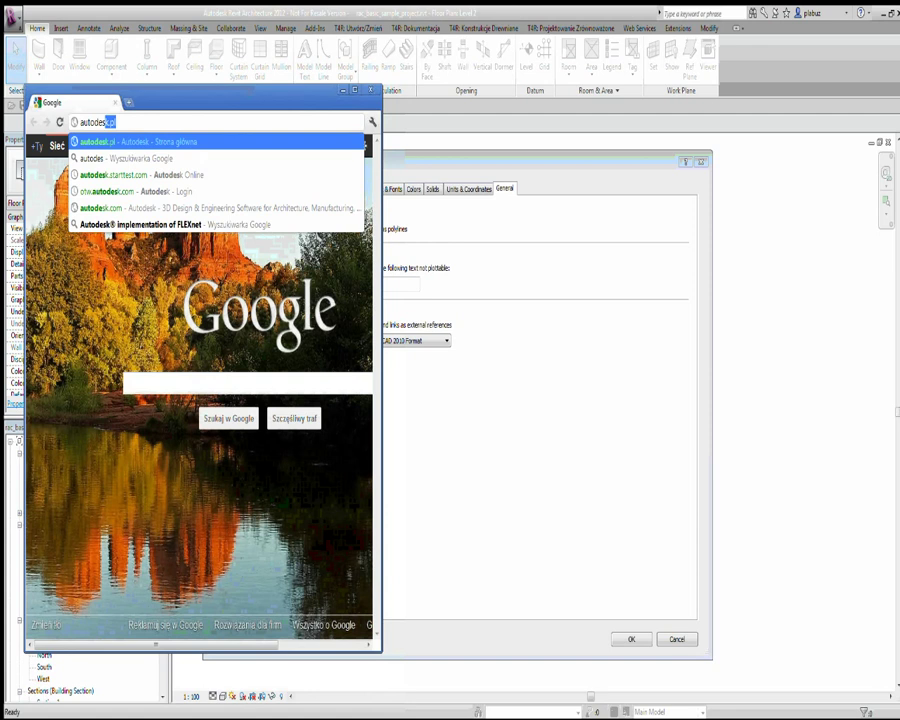
{"action": "type", "text": ".pl"}
{"action": "key", "text": "Return"}
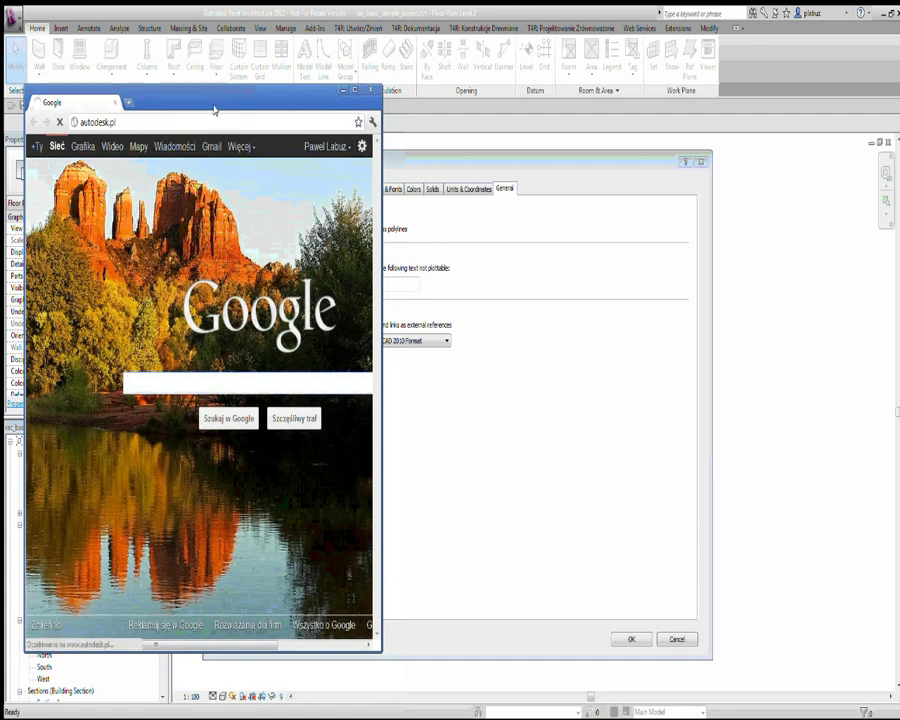
{"action": "left_click_drag", "start_coordinate": [388, 400], "coordinate": [604, 400]}
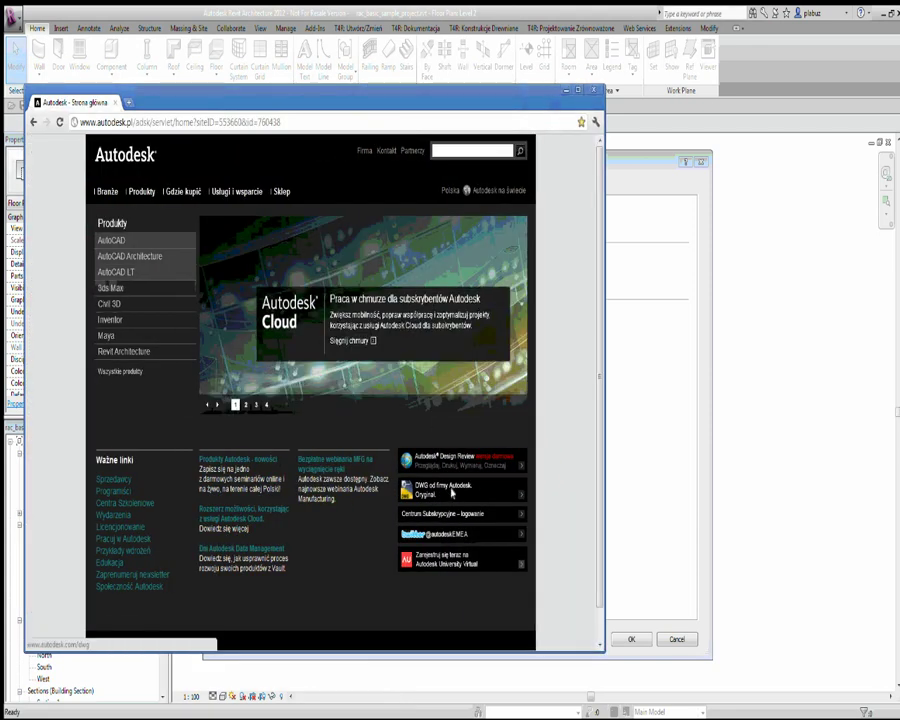
{"action": "left_click", "coordinate": [473, 545]}
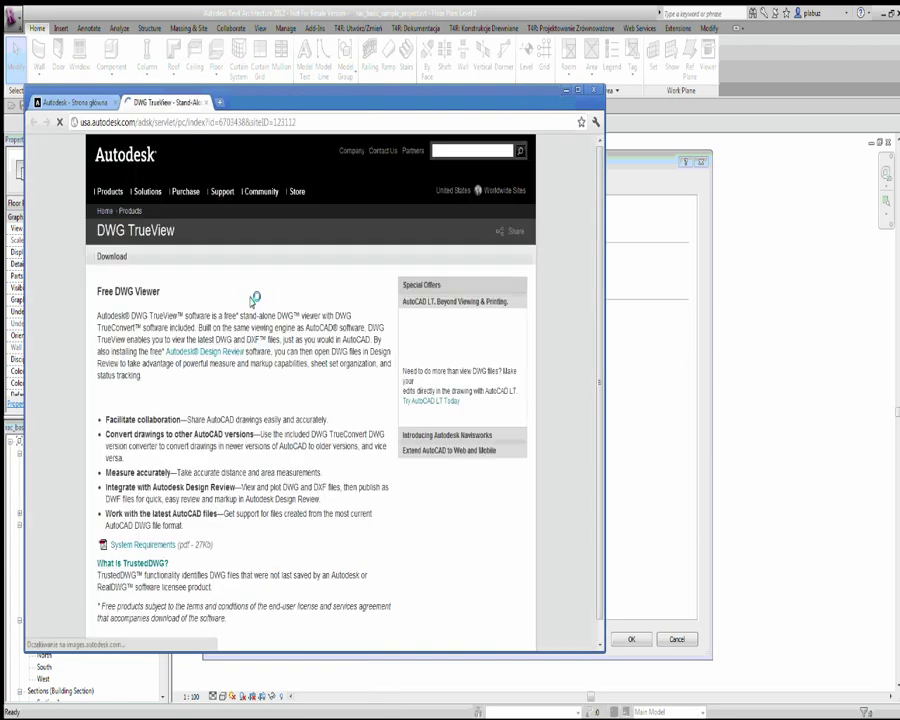
{"action": "left_click", "coordinate": [108, 392]}
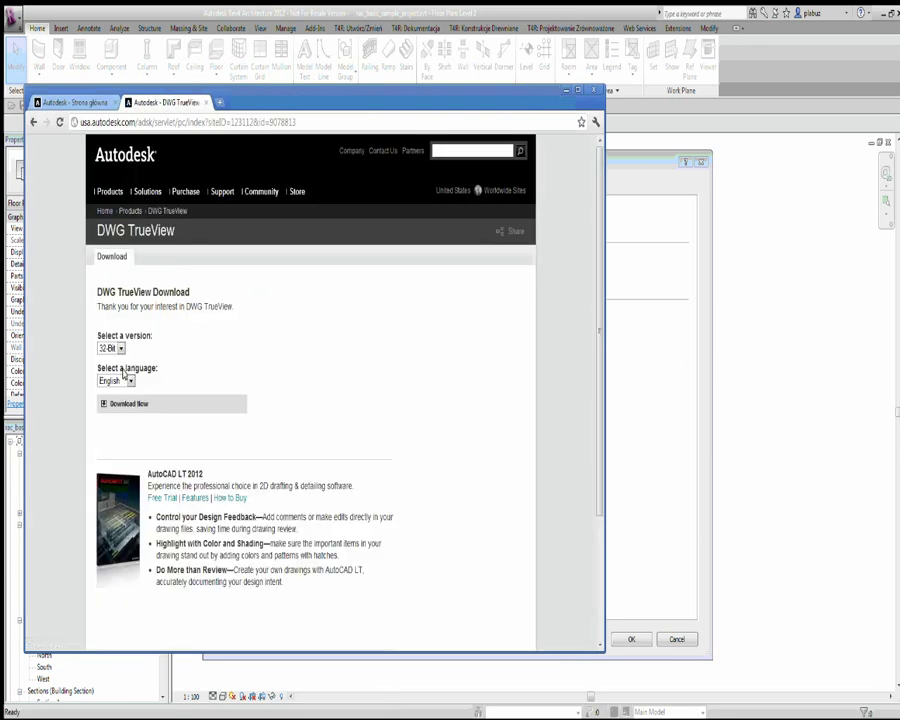
{"action": "left_click", "coordinate": [128, 403]}
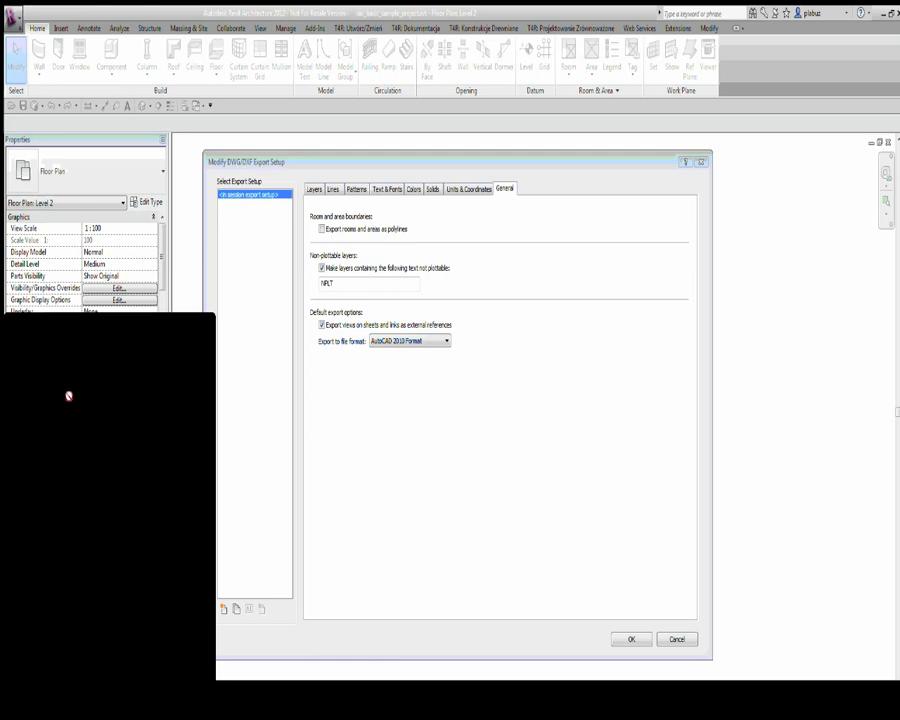
Launch DWG TrueView 2012 and start the DWG Convert tool.
{"action": "left_click", "coordinate": [70, 511]}
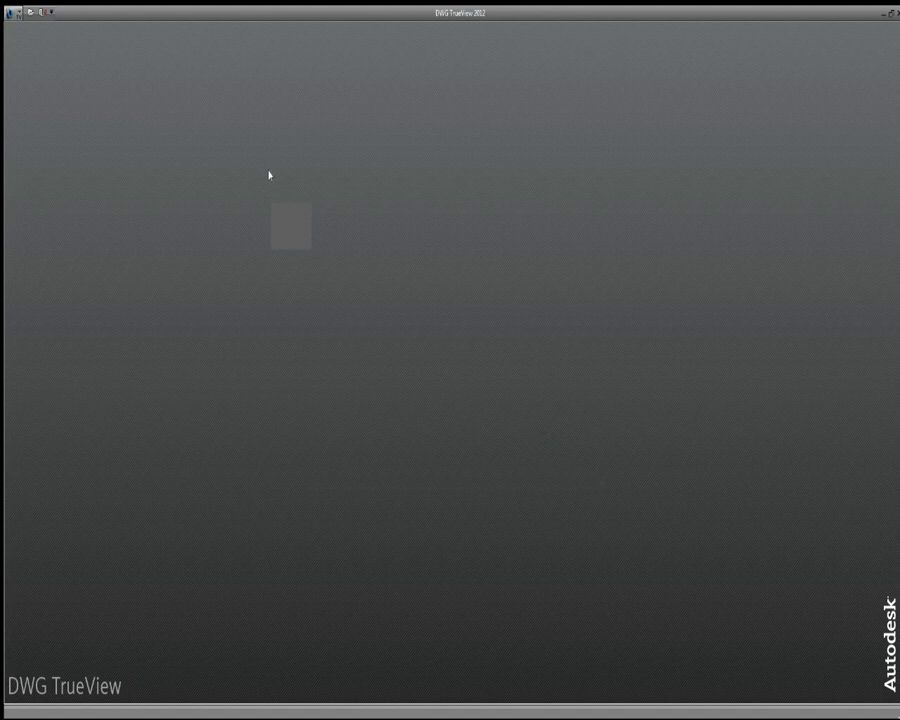
{"action": "left_click", "coordinate": [12, 13]}
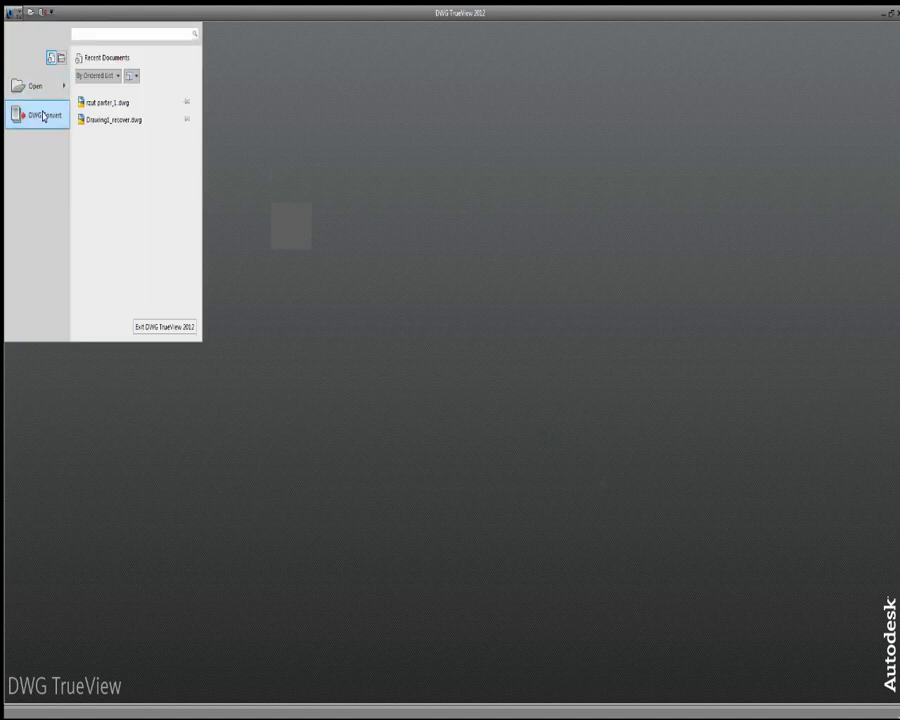
{"action": "left_click", "coordinate": [55, 114]}
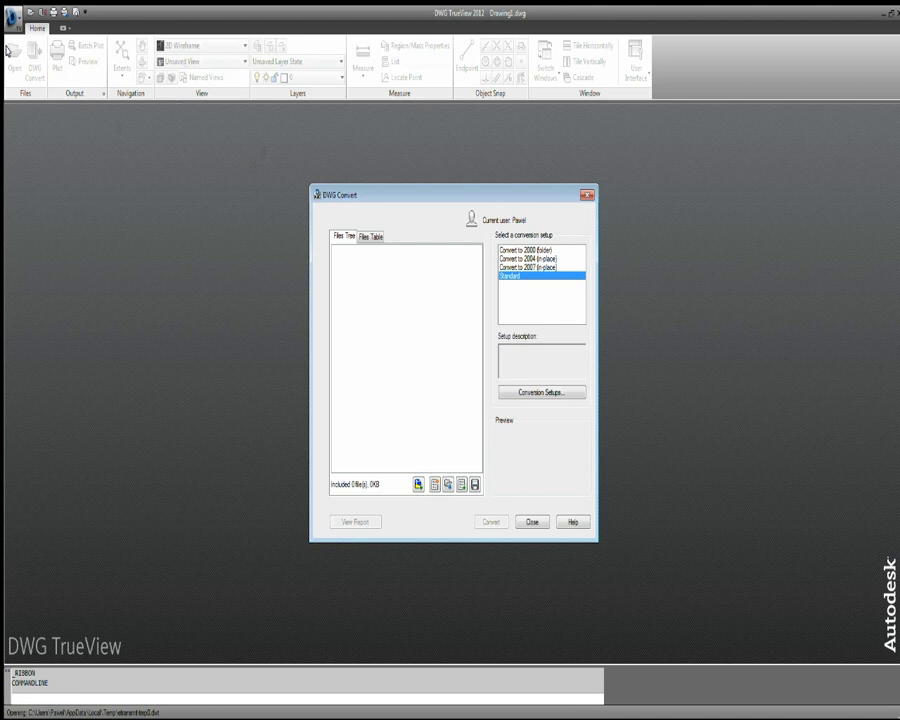
Preview conversion setups, reselect Standard, and open the Conversion Setups list.
{"action": "left_click", "coordinate": [530, 267]}
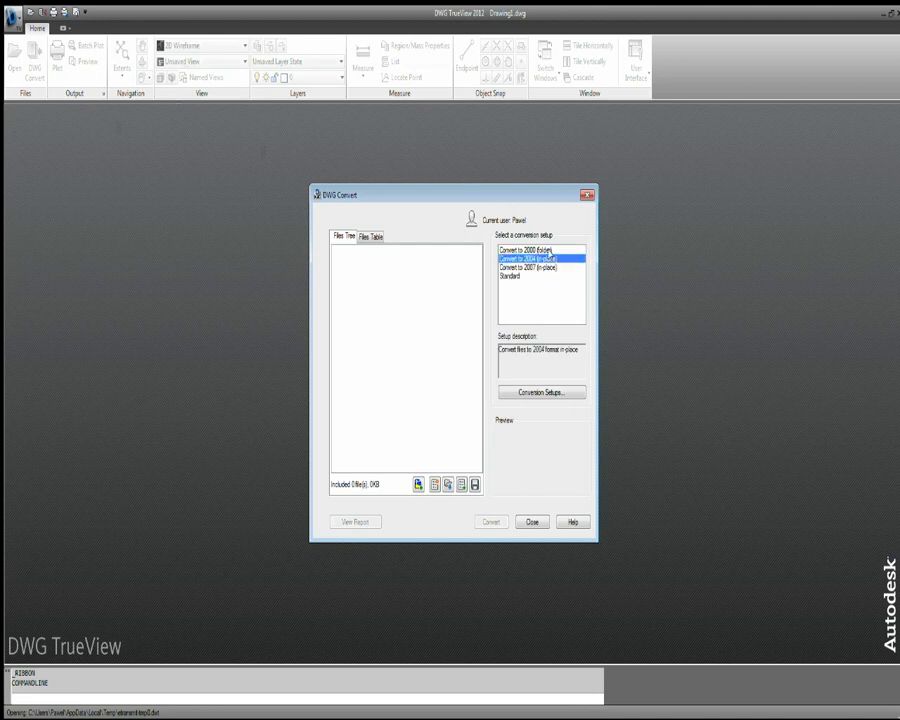
{"action": "left_click", "coordinate": [553, 267]}
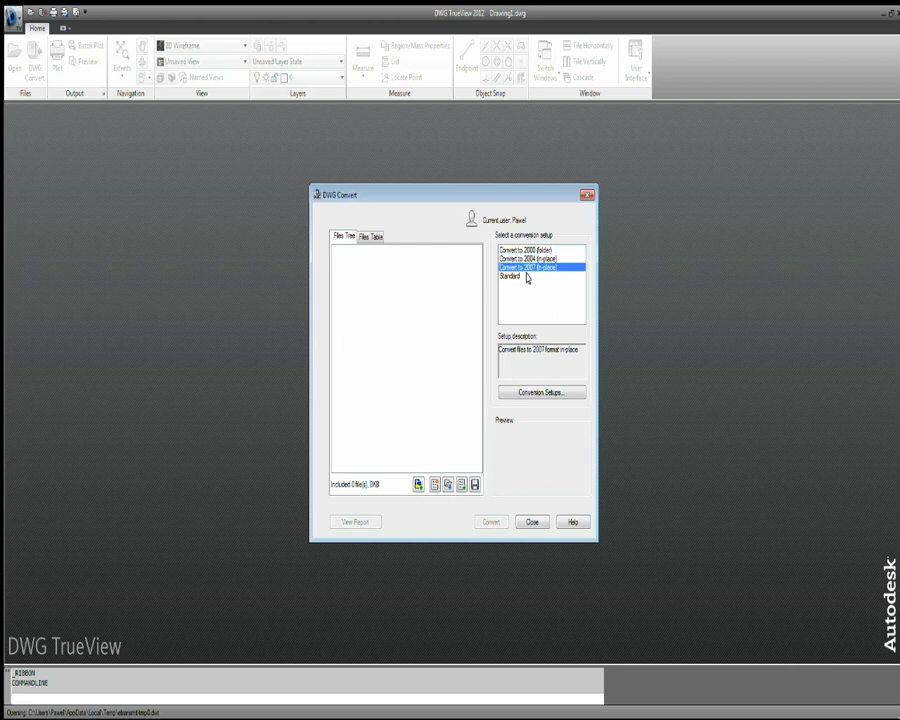
{"action": "left_click", "coordinate": [524, 276]}
{"action": "left_click", "coordinate": [368, 237]}
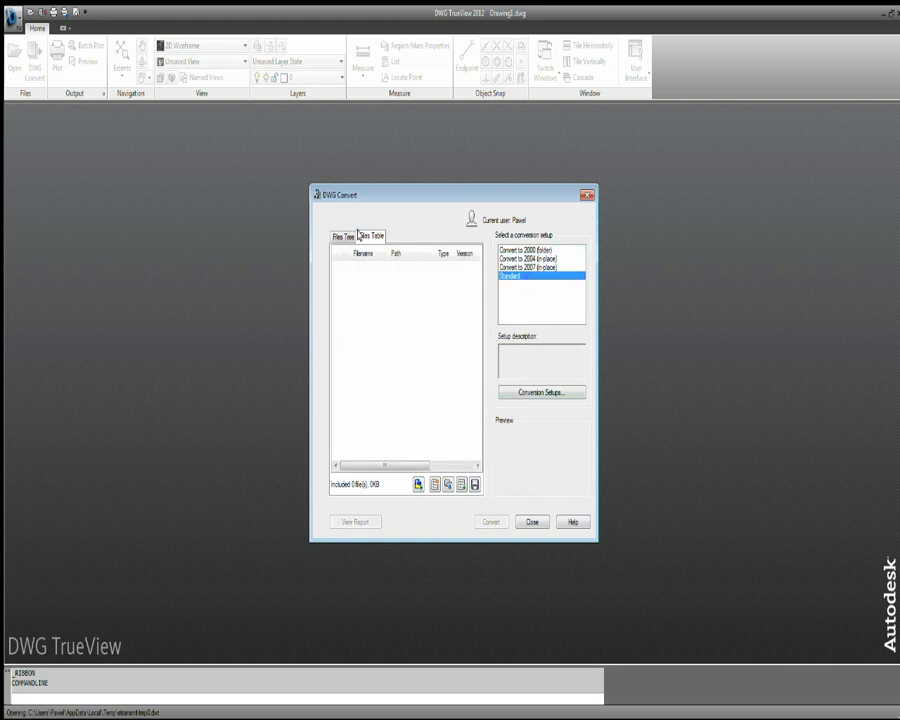
{"action": "left_click", "coordinate": [345, 236]}
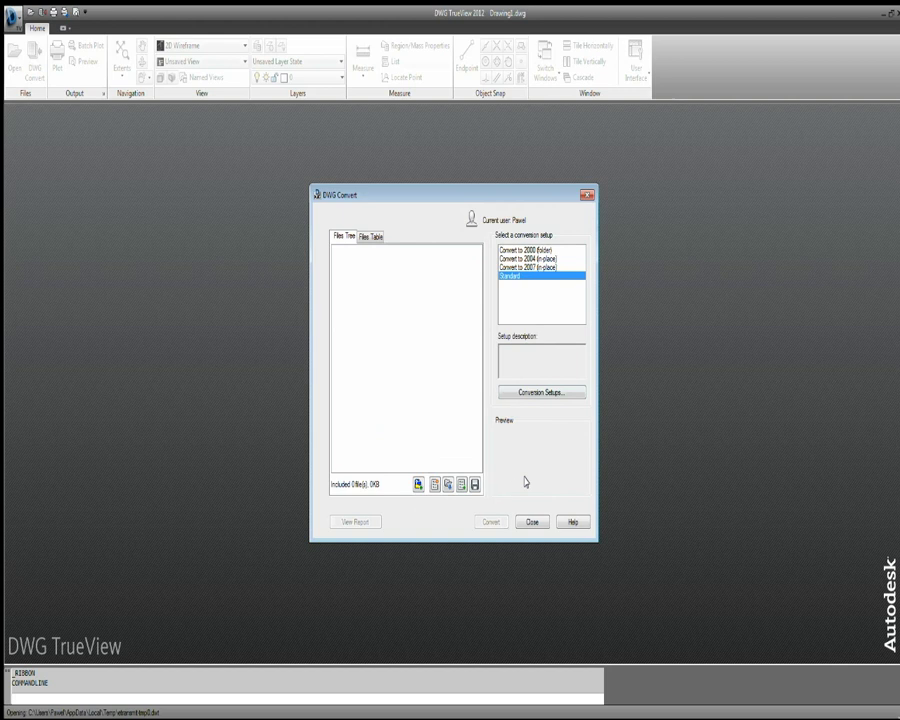
{"action": "left_click", "coordinate": [527, 391]}
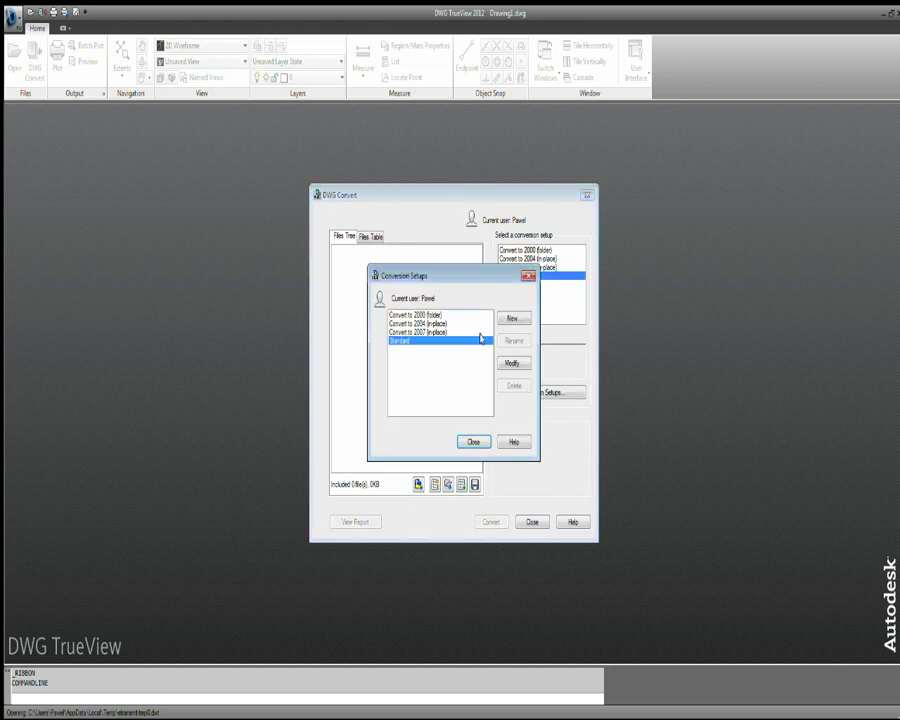
Inspect the Standard setup's 2010 file format and Purge option, closing both dialogs unchanged.
{"action": "left_click", "coordinate": [511, 362]}
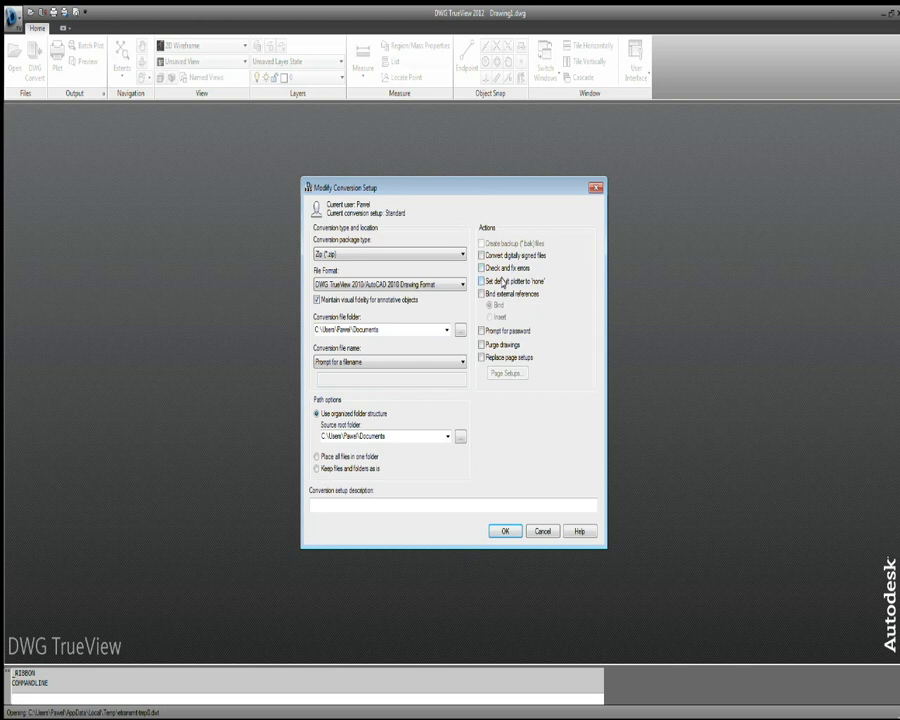
{"action": "left_click", "coordinate": [448, 285]}
{"action": "left_click", "coordinate": [448, 285]}
{"action": "left_click", "coordinate": [482, 344]}
{"action": "left_click", "coordinate": [482, 345]}
{"action": "left_click", "coordinate": [537, 530]}
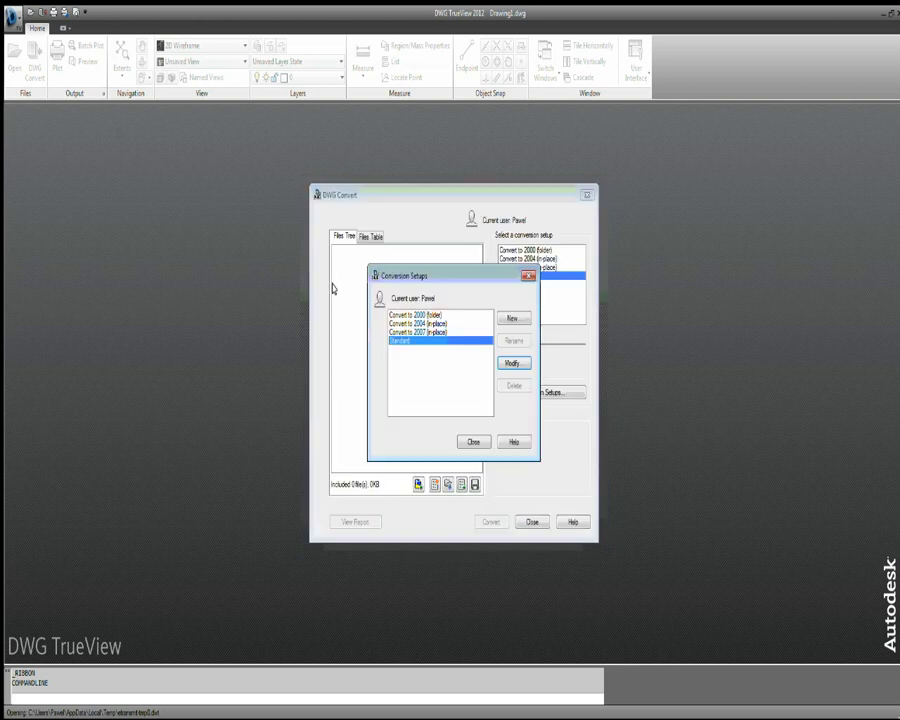
{"action": "left_click", "coordinate": [476, 440]}
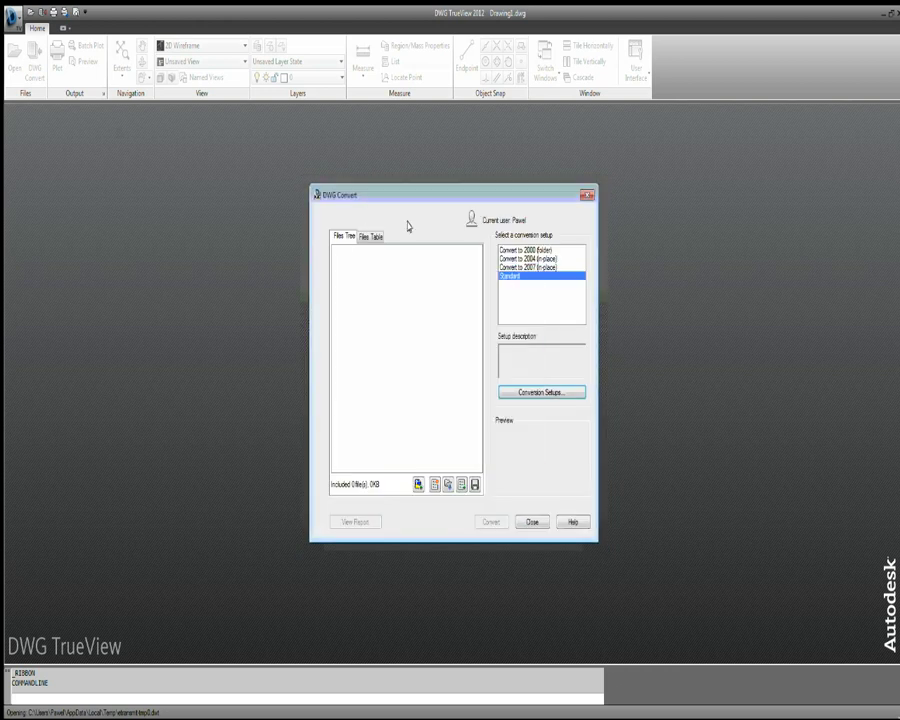
Switch the conversion file list between table and tree views.
{"action": "left_click", "coordinate": [370, 237]}
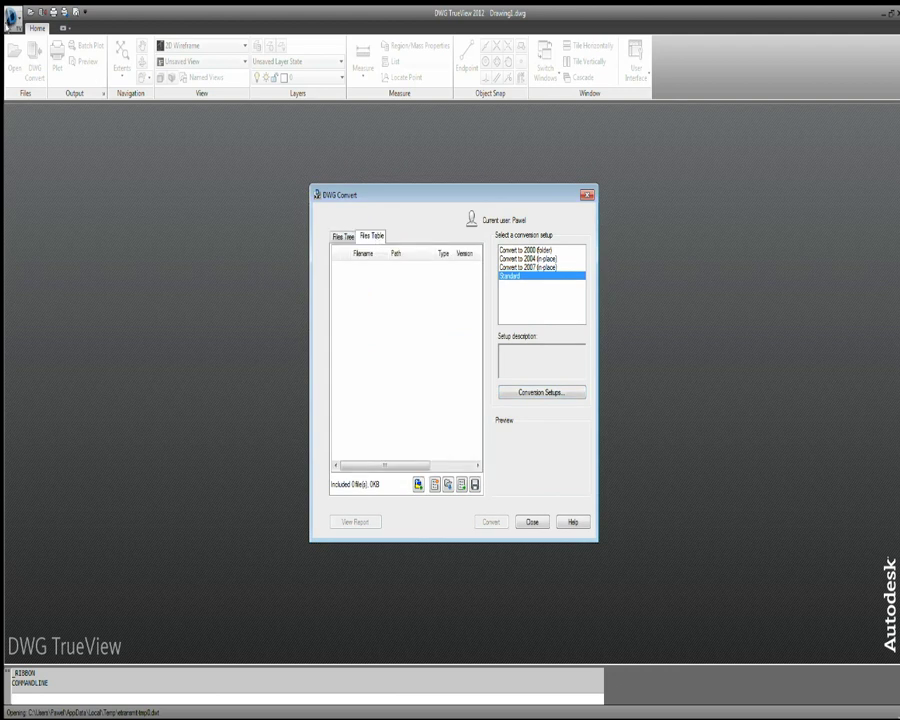
{"action": "left_click", "coordinate": [345, 237]}
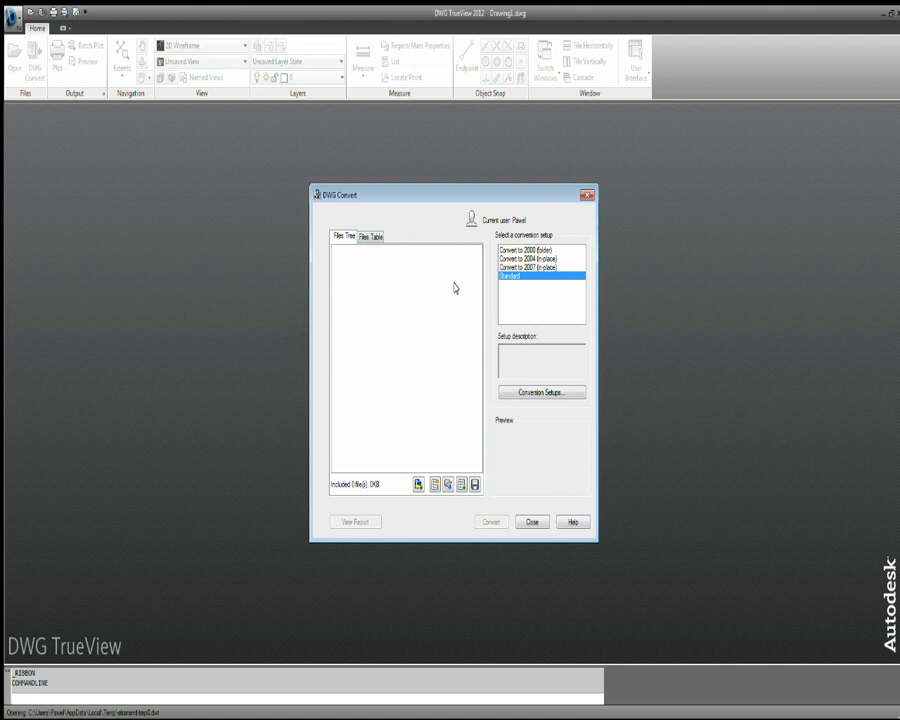
{"action": "left_click", "coordinate": [366, 237]}
{"action": "left_click", "coordinate": [342, 237]}
Add Filtr2.dwg, Filtr2 - k2.dwg and Filtr2 - Kopia.dwg from Desktop, using Convert to 2004 (in-place).
{"action": "left_click", "coordinate": [418, 486]}
{"action": "left_click_drag", "start_coordinate": [485, 320], "coordinate": [486, 405]}
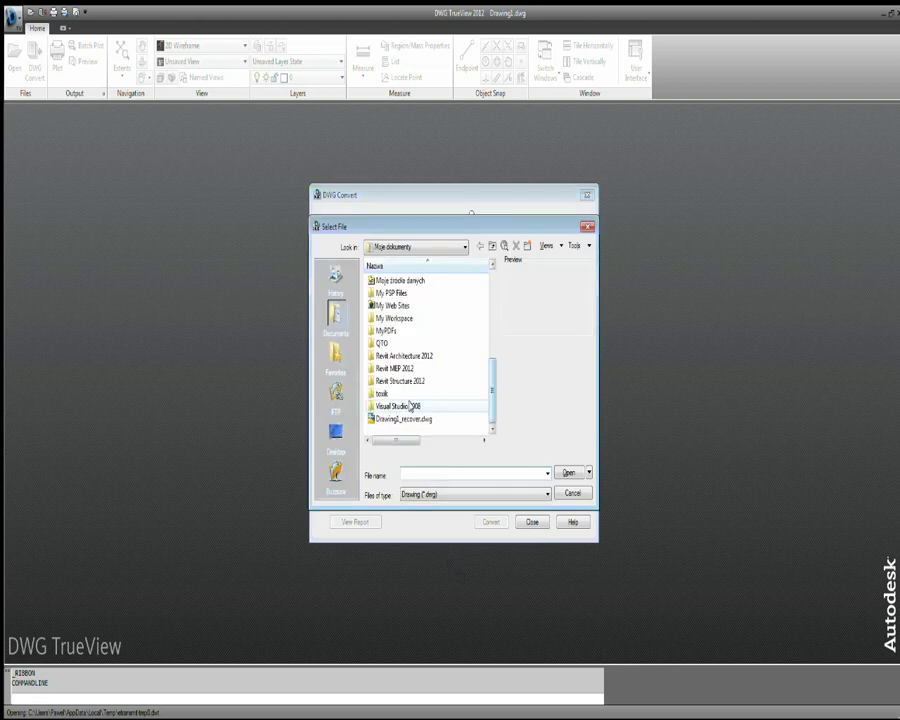
{"action": "left_click", "coordinate": [381, 420]}
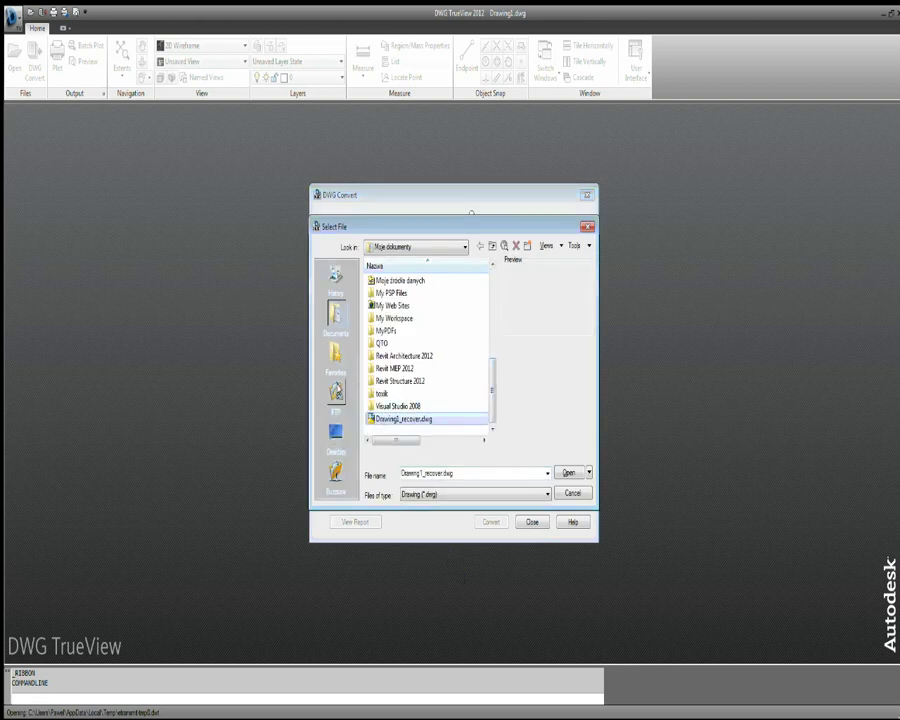
{"action": "left_click", "coordinate": [336, 432]}
{"action": "left_click_drag", "start_coordinate": [488, 305], "coordinate": [486, 400]}
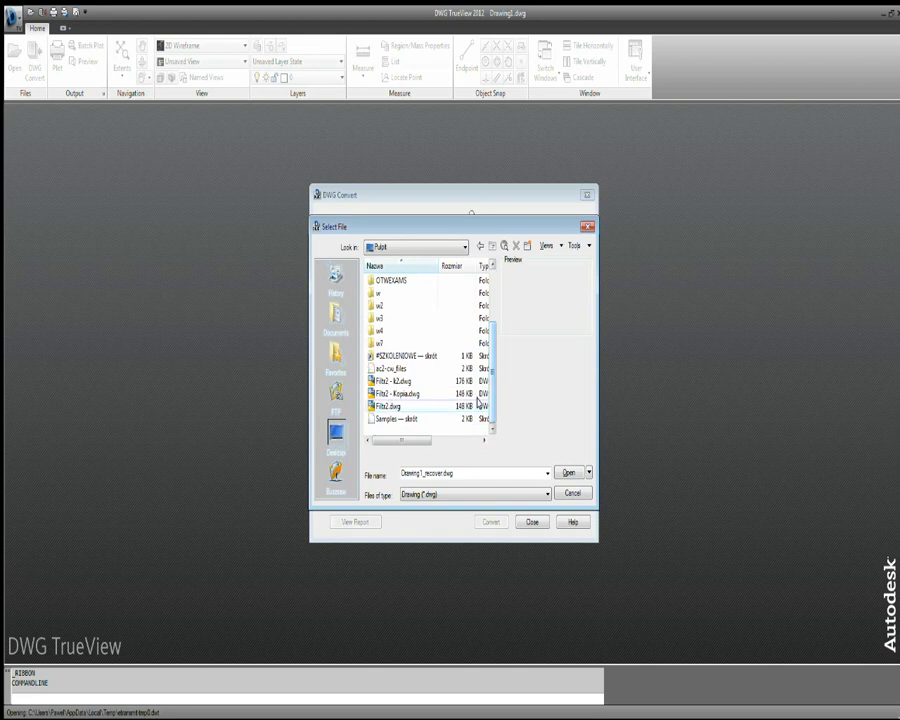
{"action": "left_click", "coordinate": [390, 381]}
{"action": "left_click", "coordinate": [390, 406], "text": "shift"}
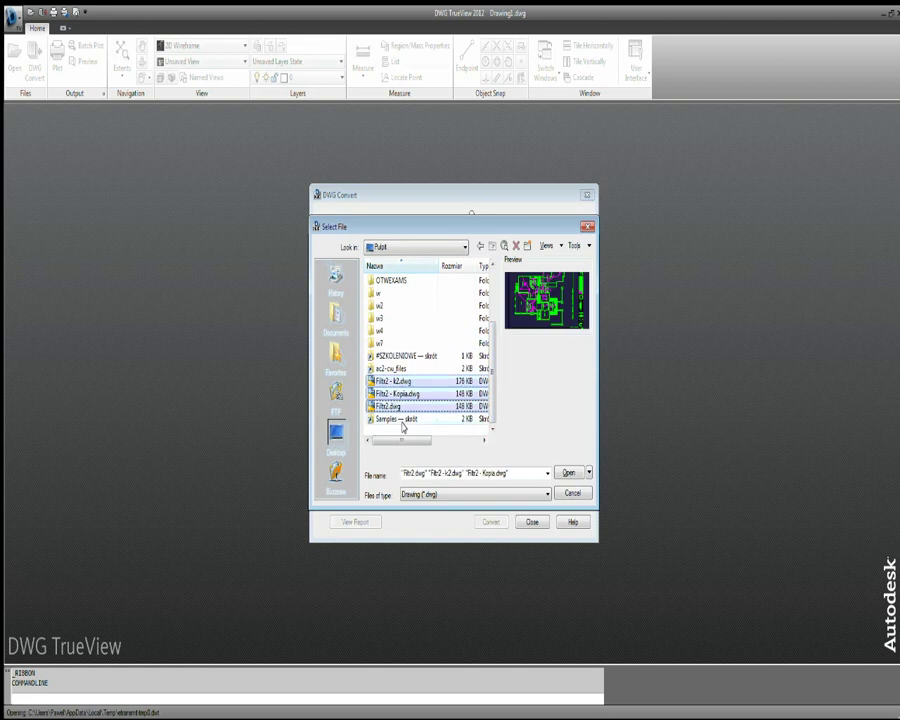
{"action": "left_click", "coordinate": [567, 472]}
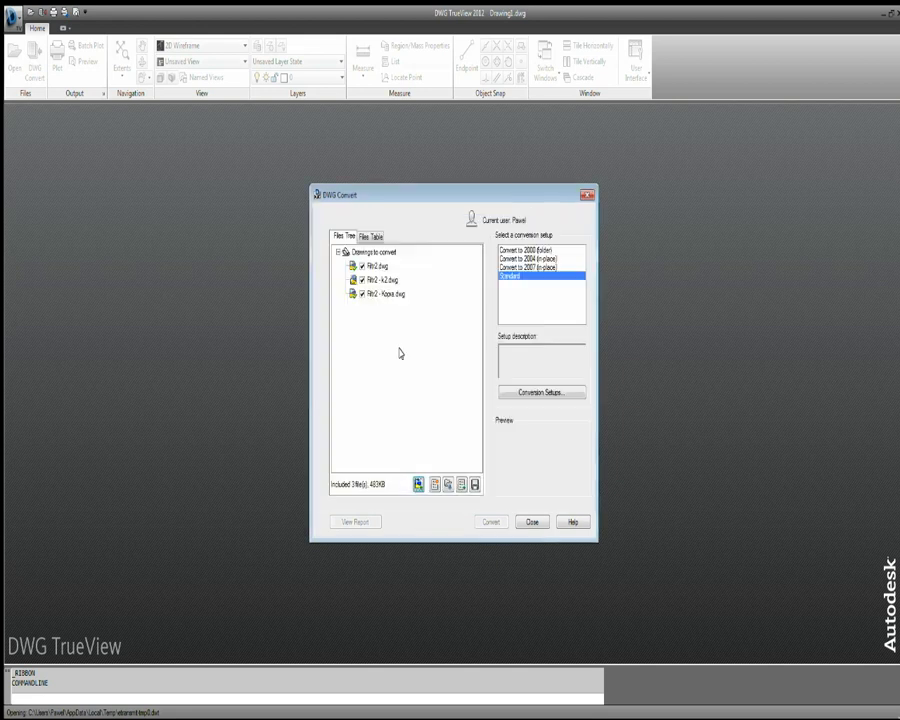
{"action": "left_click", "coordinate": [530, 258]}
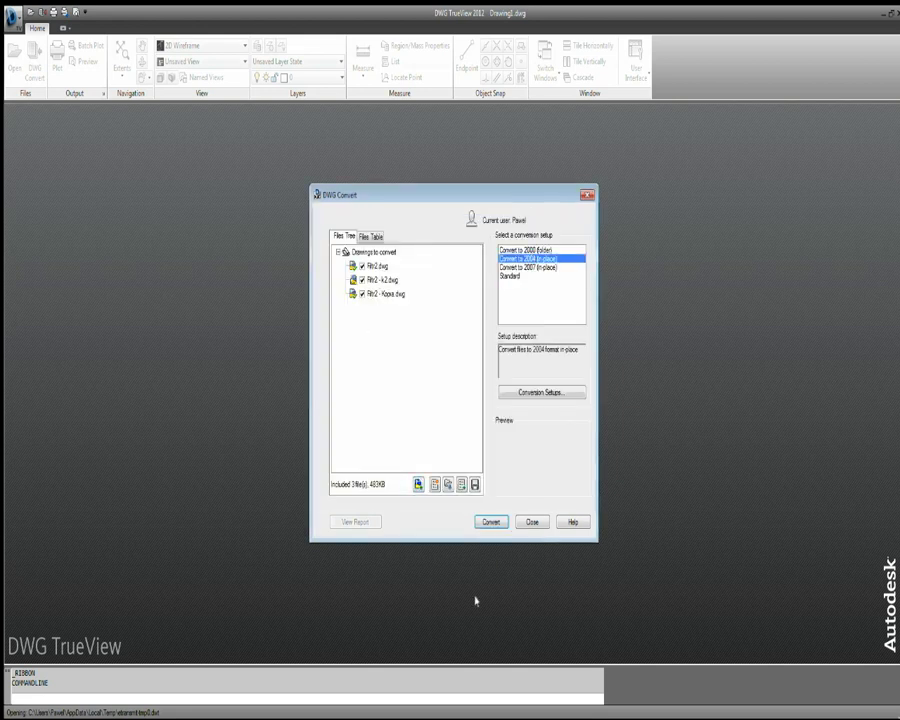
Try purge and bind-external-references options on the 2004 conversion setup, then cancel the edits.
{"action": "left_click", "coordinate": [522, 393]}
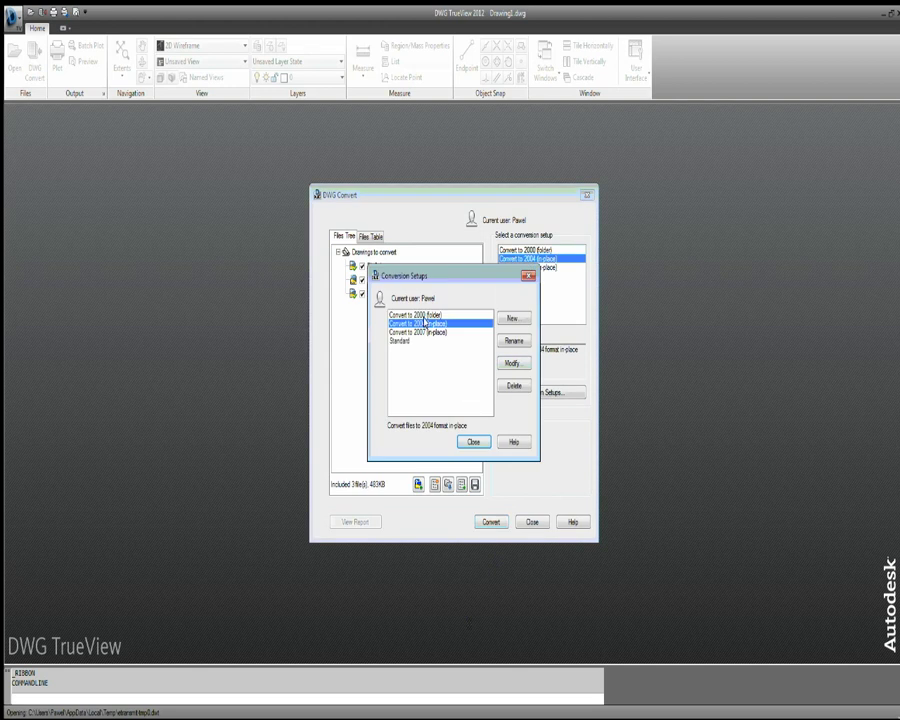
{"action": "left_click", "coordinate": [511, 363]}
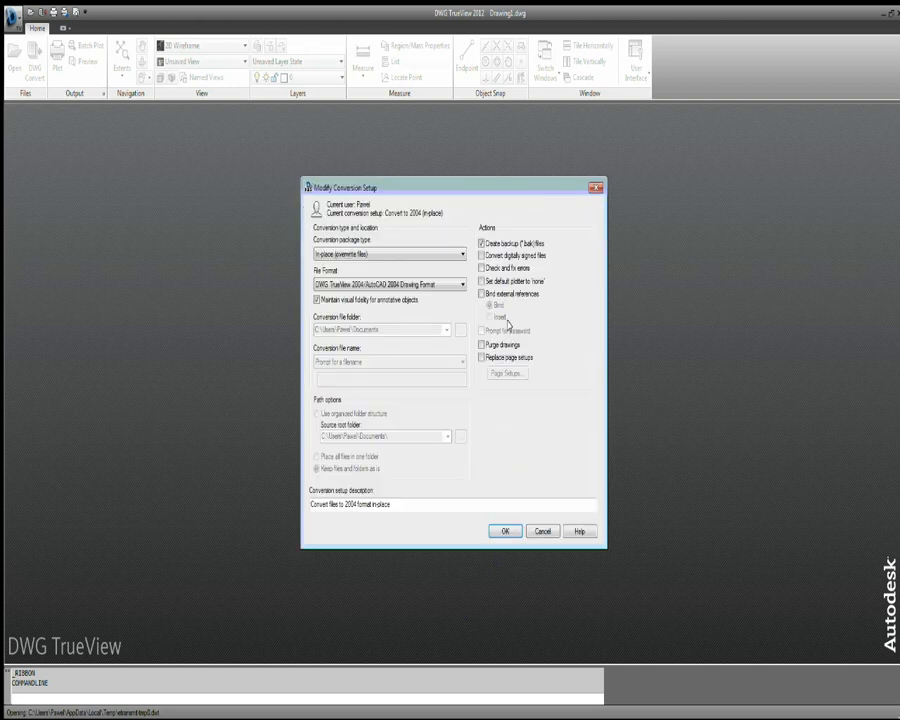
{"action": "left_click", "coordinate": [482, 344]}
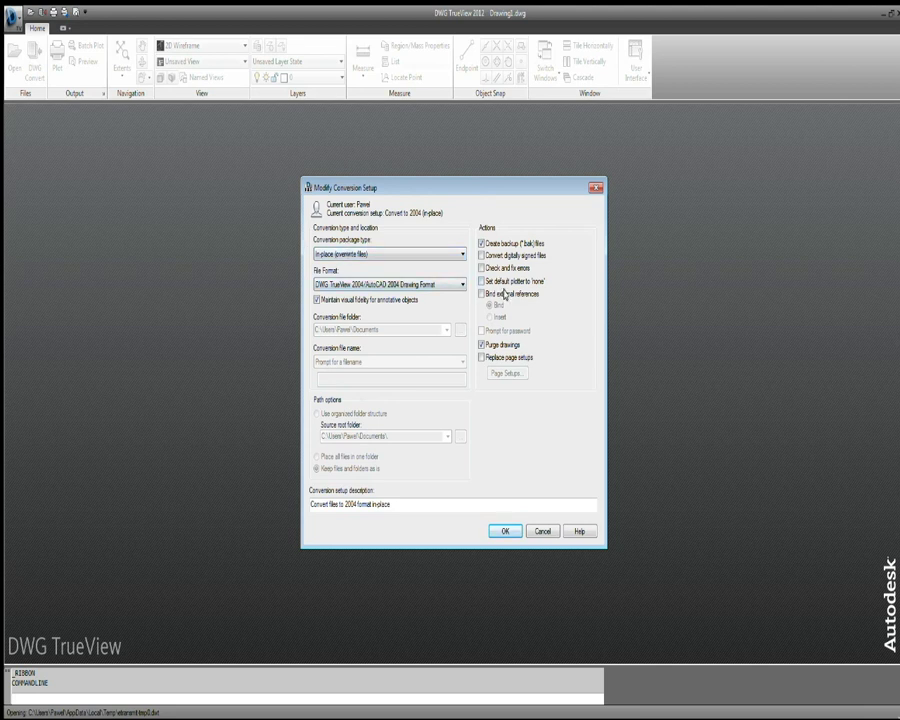
{"action": "left_click", "coordinate": [499, 295]}
{"action": "left_click_drag", "start_coordinate": [412, 504], "coordinate": [12, 463]}
{"action": "left_click", "coordinate": [420, 504]}
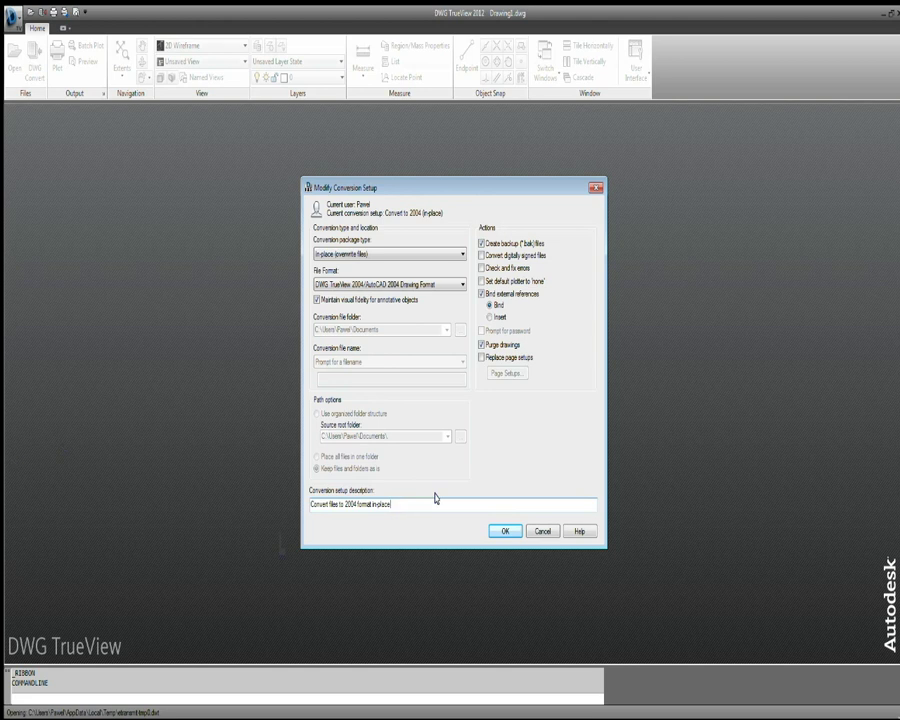
{"action": "left_click", "coordinate": [390, 284]}
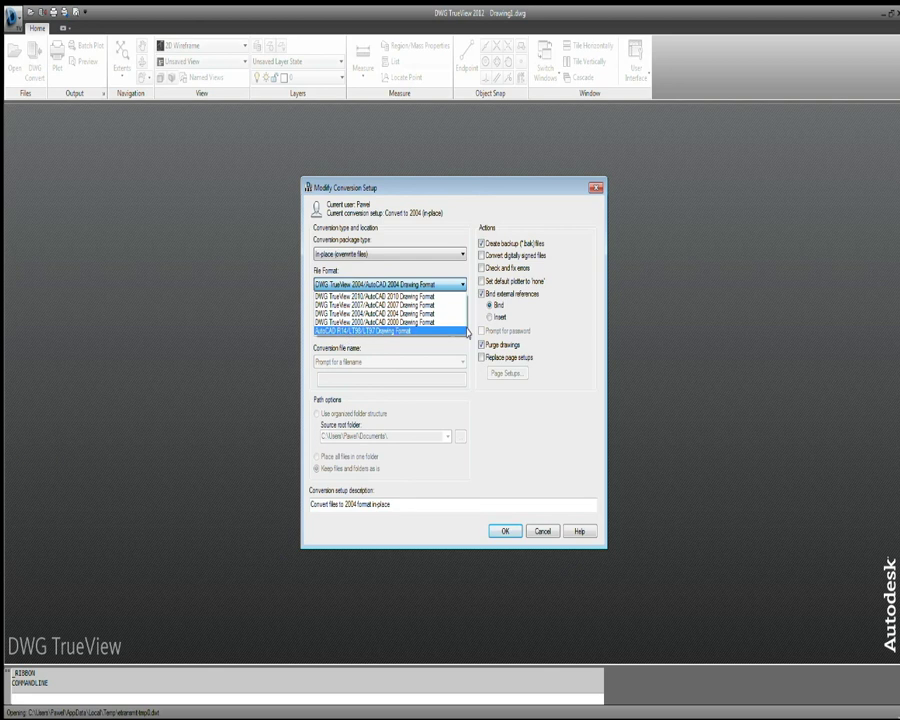
{"action": "left_click", "coordinate": [498, 197]}
{"action": "left_click", "coordinate": [542, 532]}
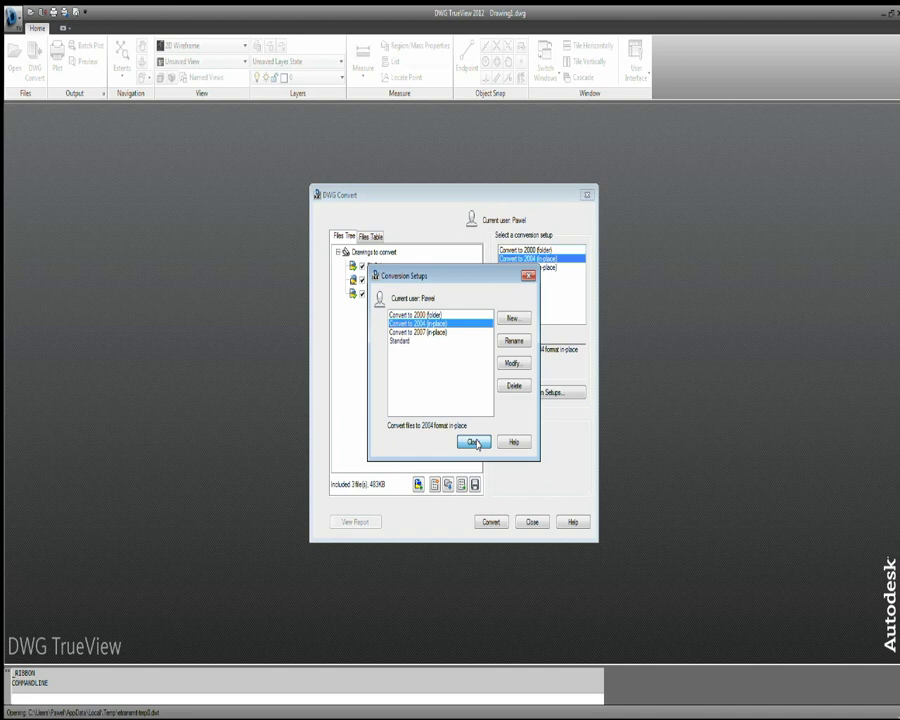
Close Conversion Setups and DWG Convert without saving the file list (answer Nie).
{"action": "left_click", "coordinate": [473, 442]}
{"action": "left_click", "coordinate": [531, 521]}
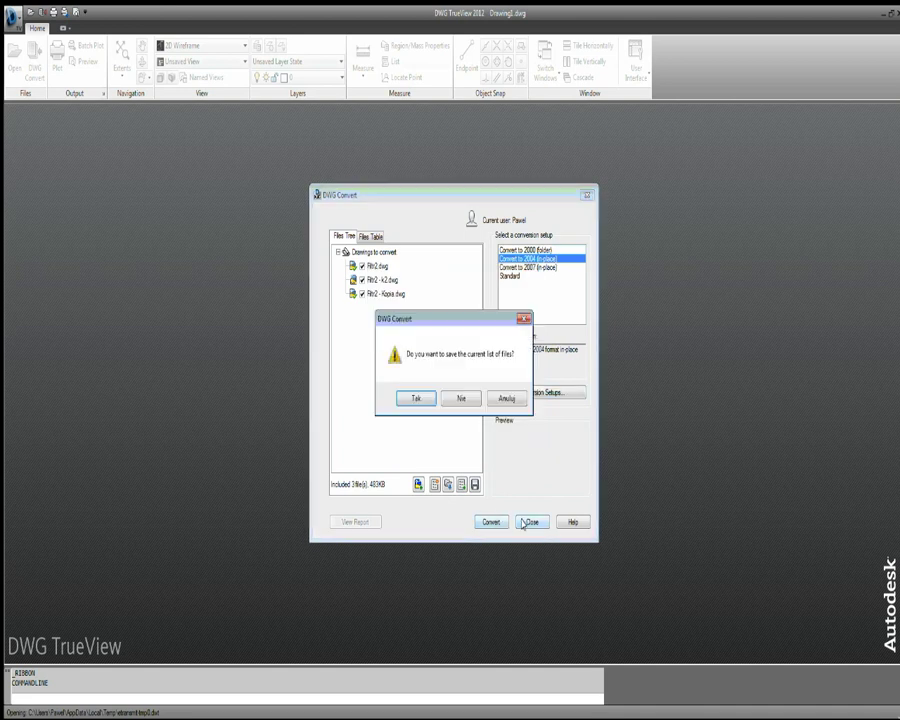
{"action": "left_click", "coordinate": [506, 398]}
{"action": "left_click", "coordinate": [584, 194]}
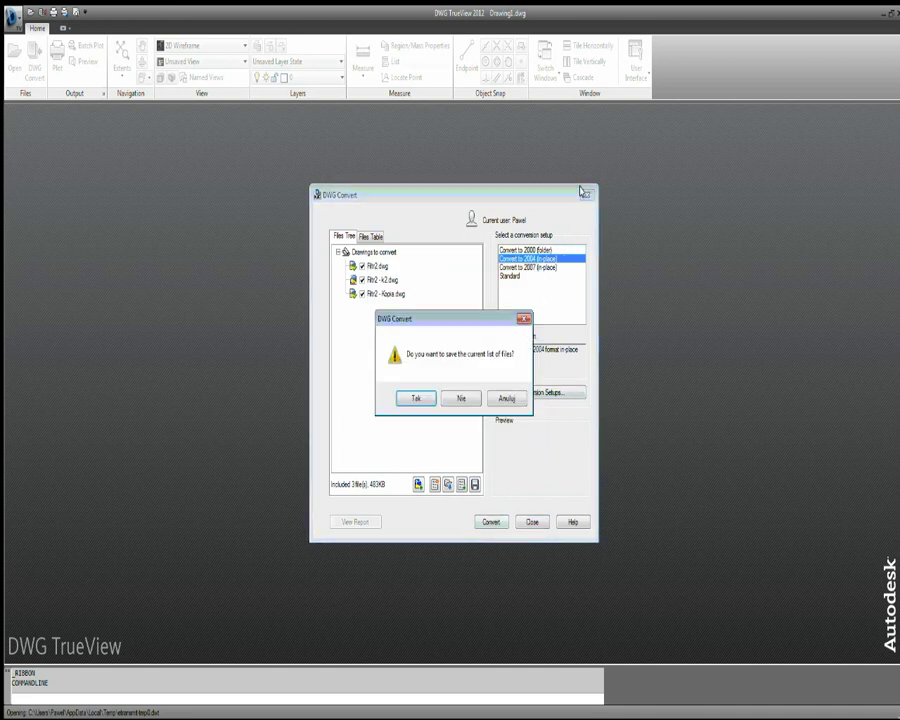
{"action": "left_click", "coordinate": [463, 398]}
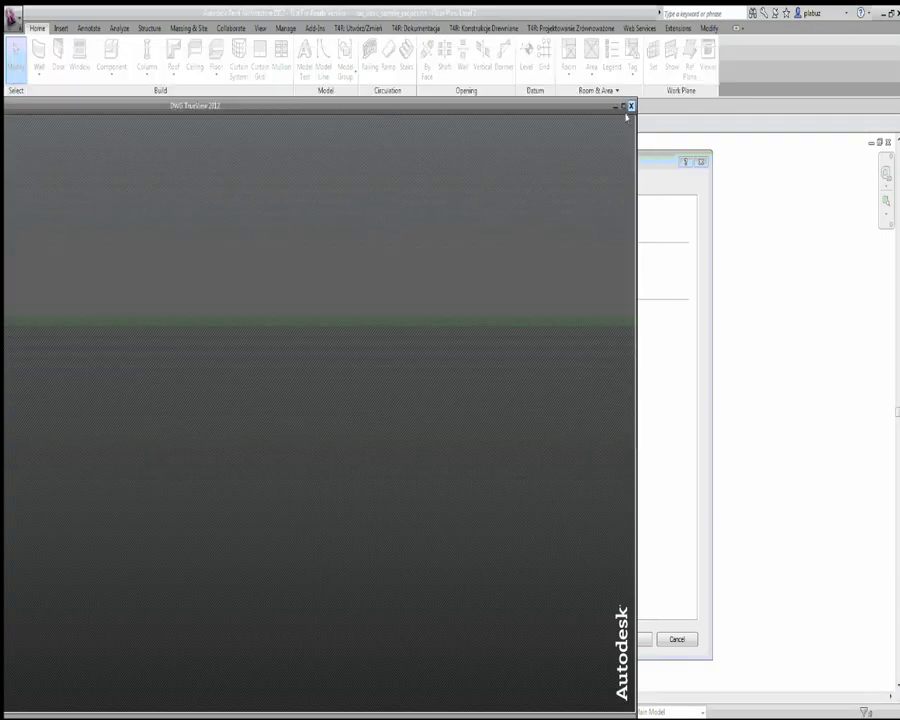
Accept the DWG export setup and choose to export an in-session view/sheet set.
{"action": "left_click", "coordinate": [630, 107]}
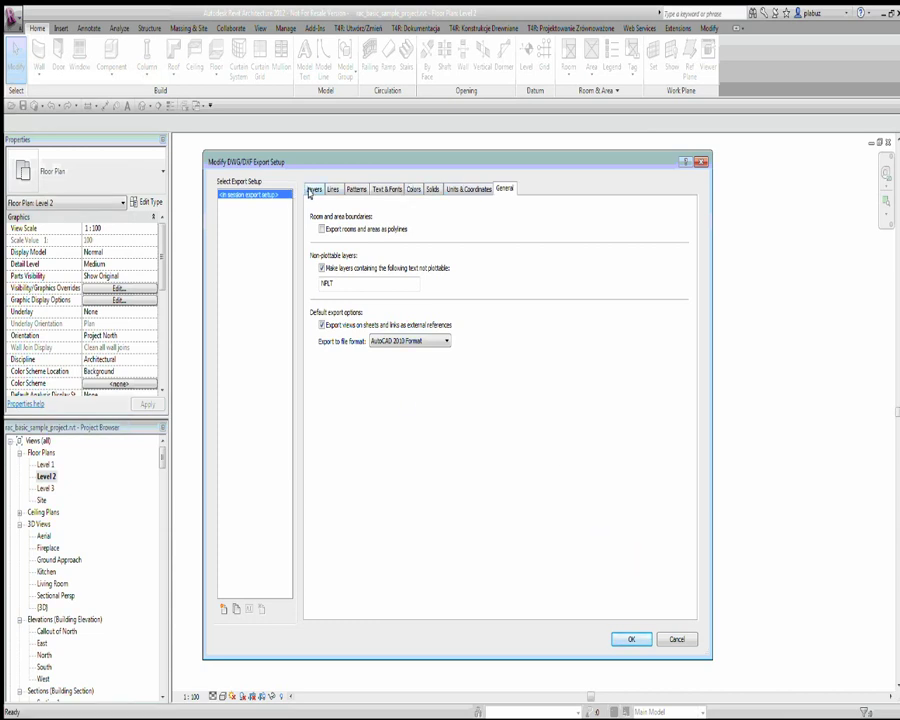
{"action": "left_click", "coordinate": [310, 194]}
{"action": "left_click", "coordinate": [631, 639]}
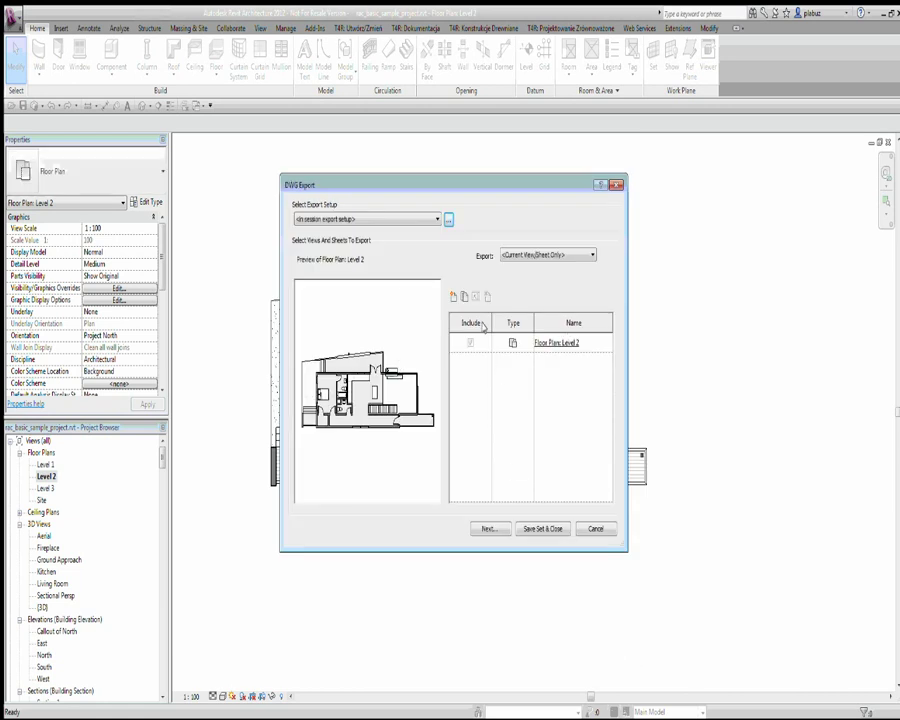
{"action": "left_click", "coordinate": [507, 257]}
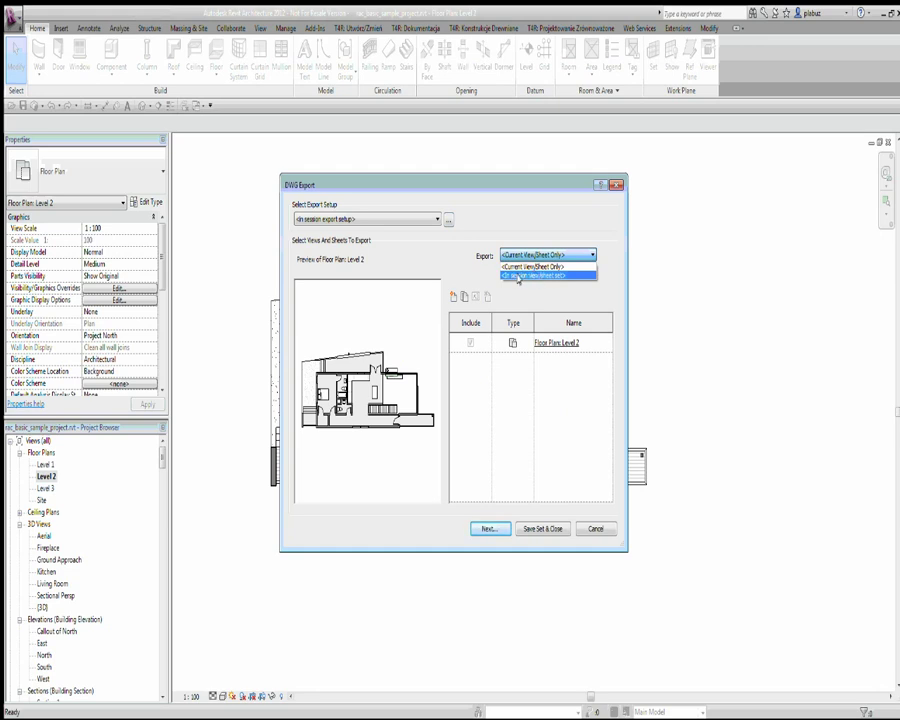
{"action": "left_click", "coordinate": [518, 275]}
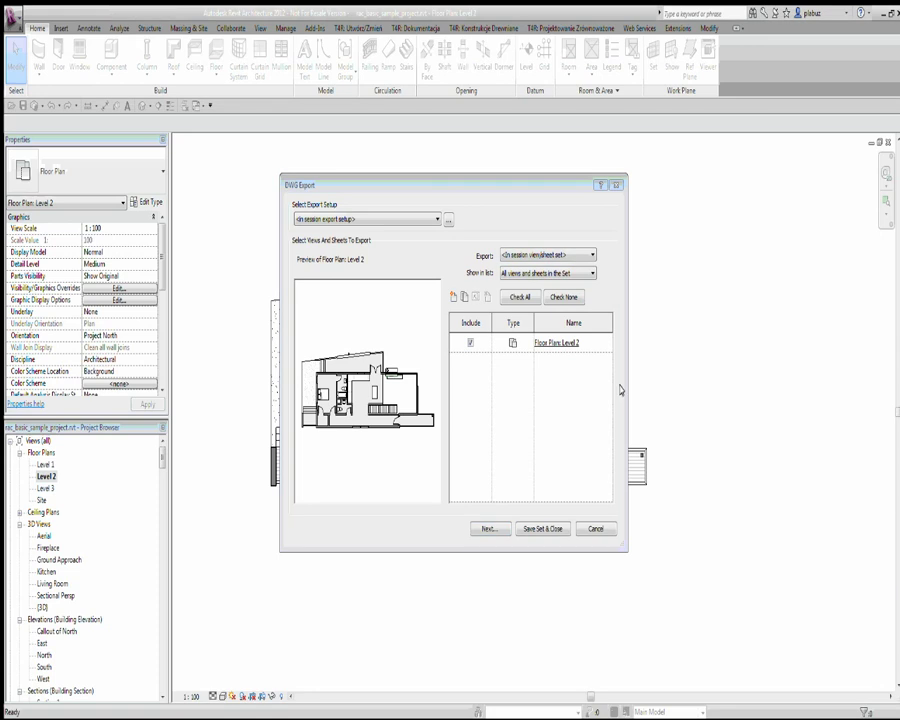
Set the export list to show all Views in the Model.
{"action": "left_click", "coordinate": [528, 272]}
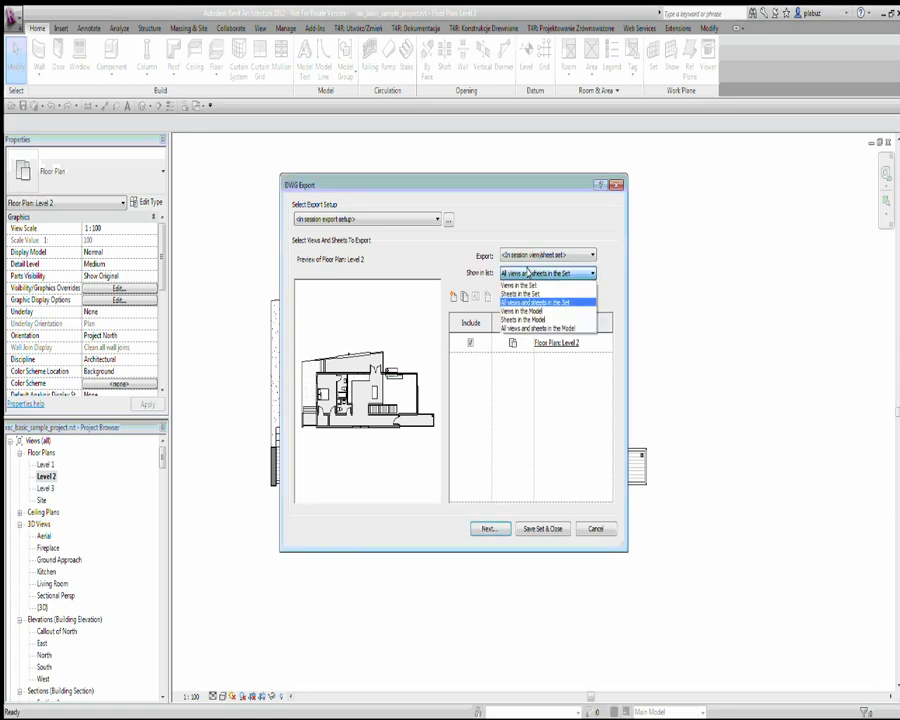
{"action": "left_click", "coordinate": [520, 293]}
{"action": "left_click", "coordinate": [527, 273]}
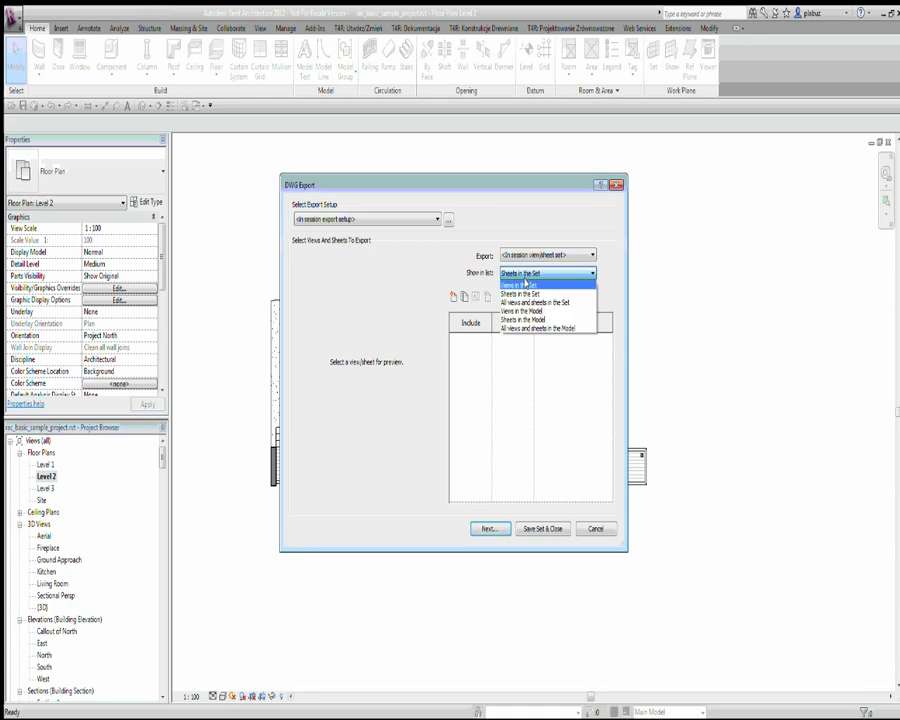
{"action": "left_click", "coordinate": [522, 285]}
{"action": "left_click", "coordinate": [527, 273]}
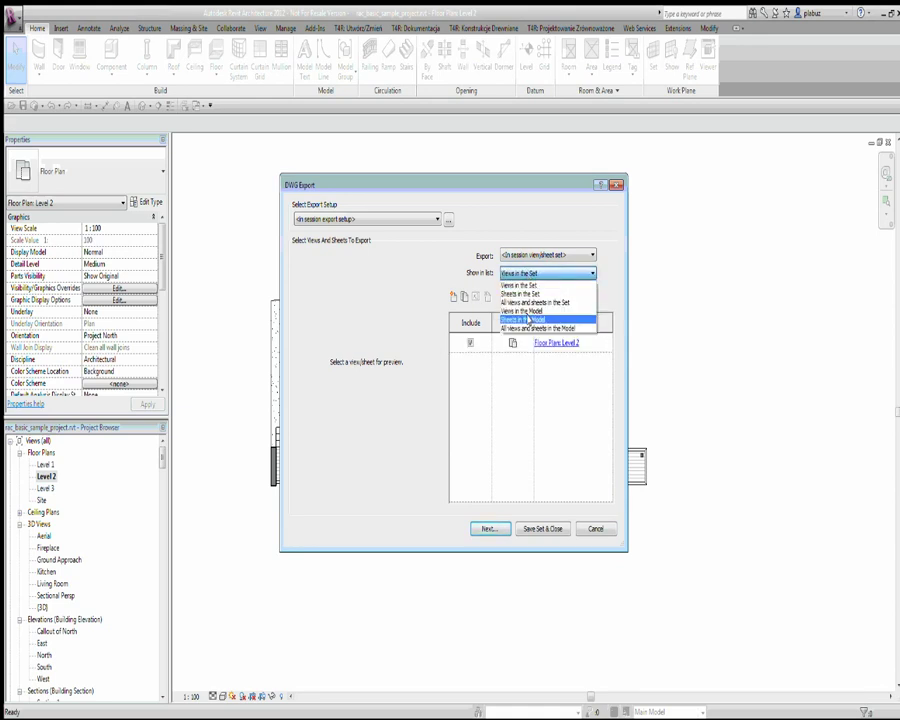
{"action": "left_click", "coordinate": [522, 311]}
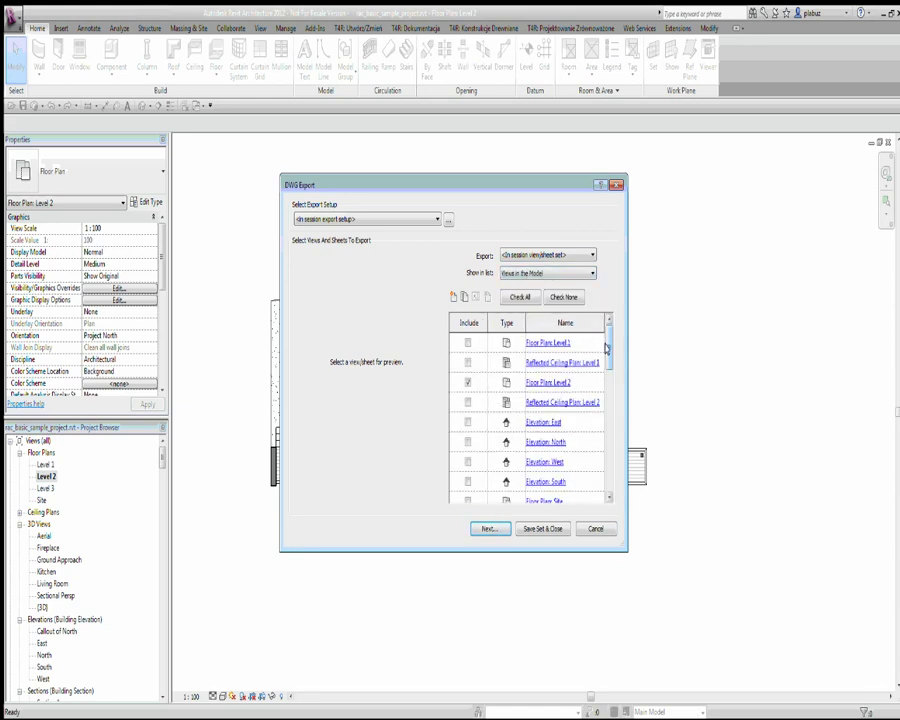
{"action": "left_click", "coordinate": [560, 273]}
{"action": "left_click", "coordinate": [522, 311]}
Tick the East, North, West and South elevations and the 3D View {3D} for export.
{"action": "left_click", "coordinate": [468, 422]}
{"action": "left_click", "coordinate": [468, 442]}
{"action": "left_click", "coordinate": [468, 462]}
{"action": "left_click", "coordinate": [468, 482]}
{"action": "left_click_drag", "start_coordinate": [607, 348], "coordinate": [606, 397]}
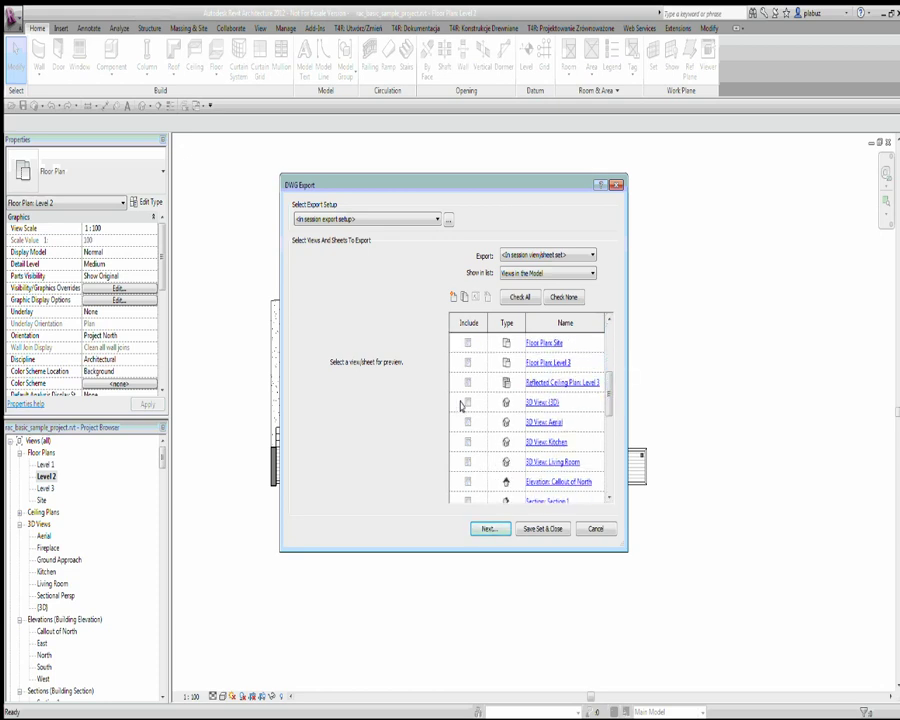
{"action": "left_click", "coordinate": [467, 402]}
{"action": "left_click", "coordinate": [467, 422]}
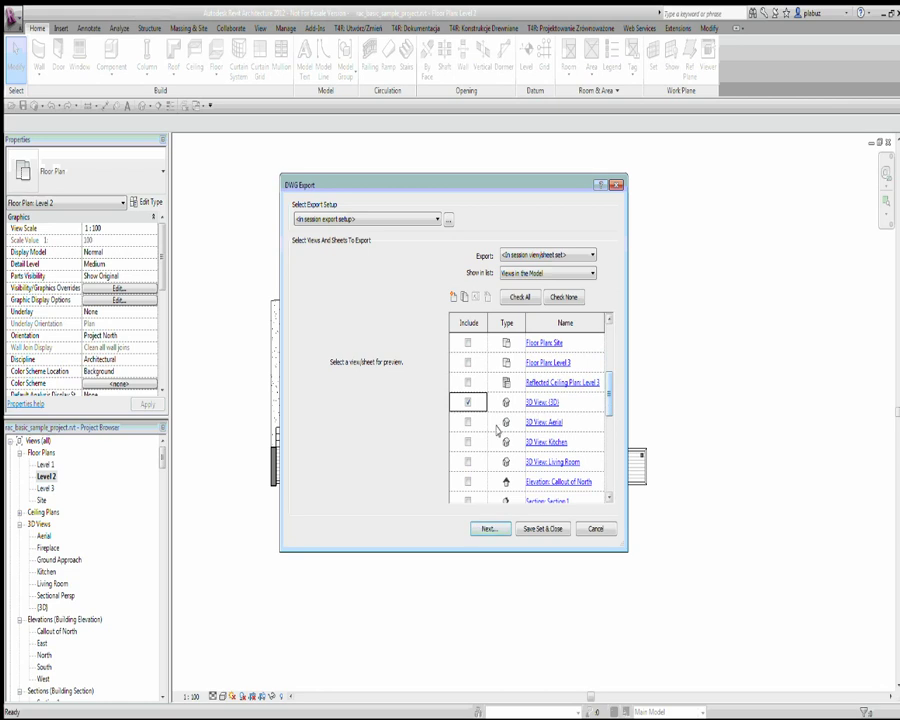
{"action": "left_click", "coordinate": [467, 442]}
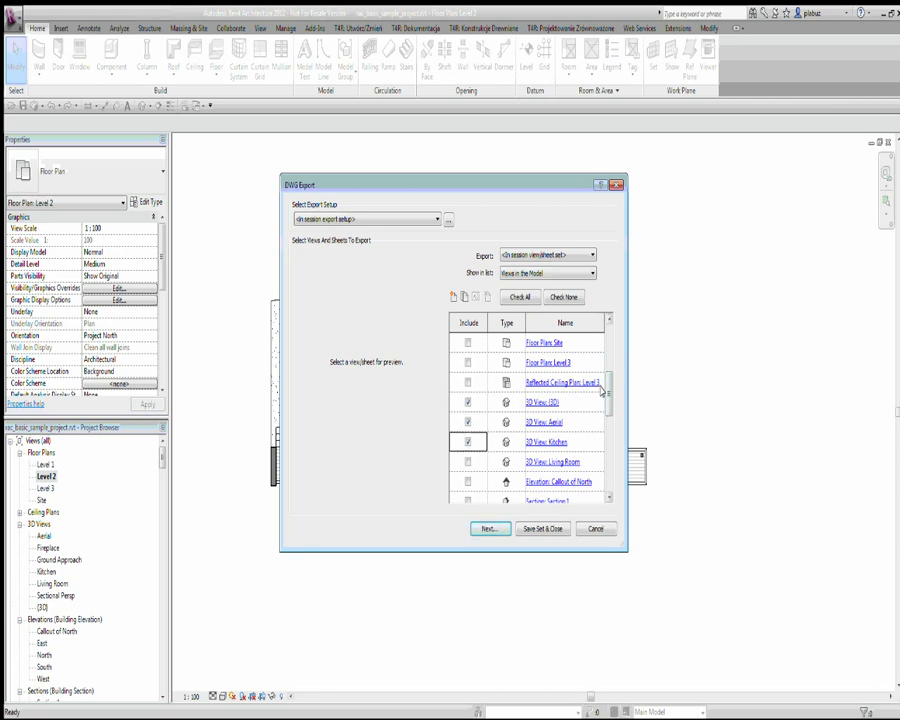
{"action": "left_click", "coordinate": [467, 422]}
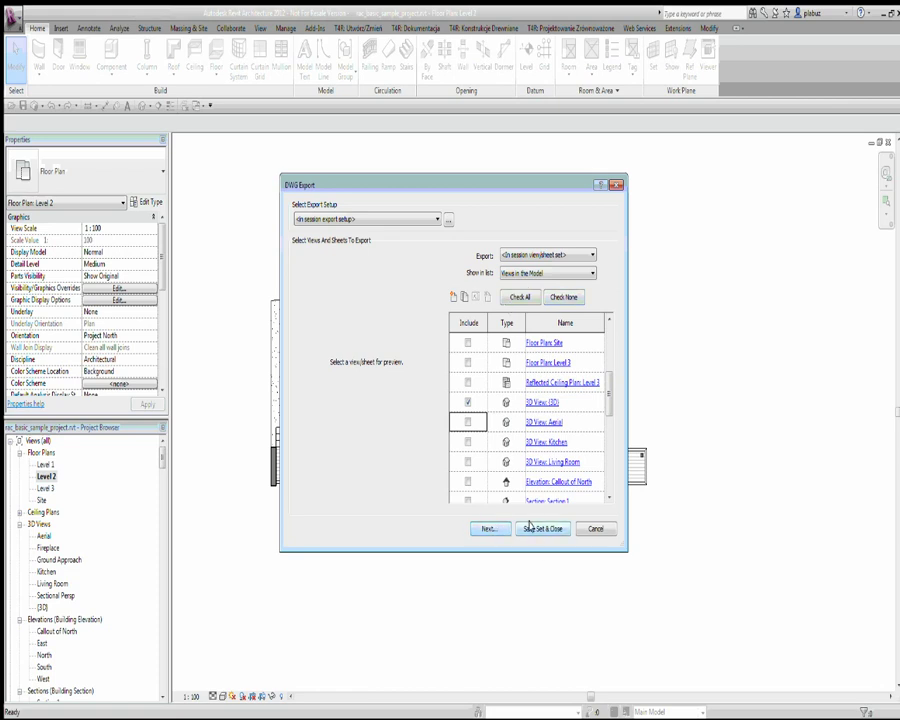
Set the file prefix to budynek_kowalskiego_ with AutoCAD 2010 DWG as the file type.
{"action": "left_click", "coordinate": [488, 529]}
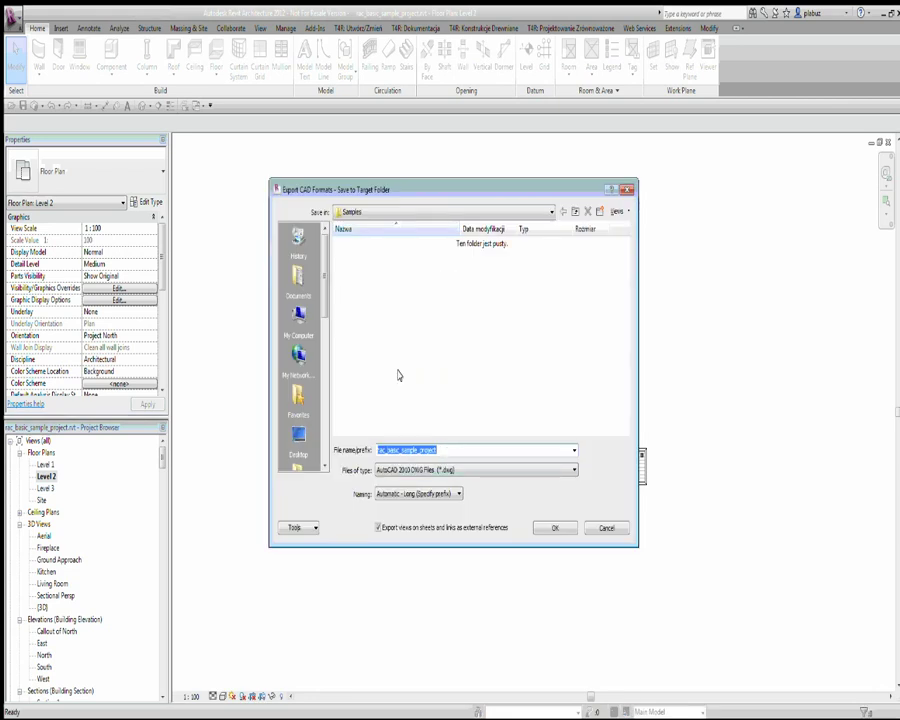
{"action": "type", "text": "budynek_kowalskiego_"}
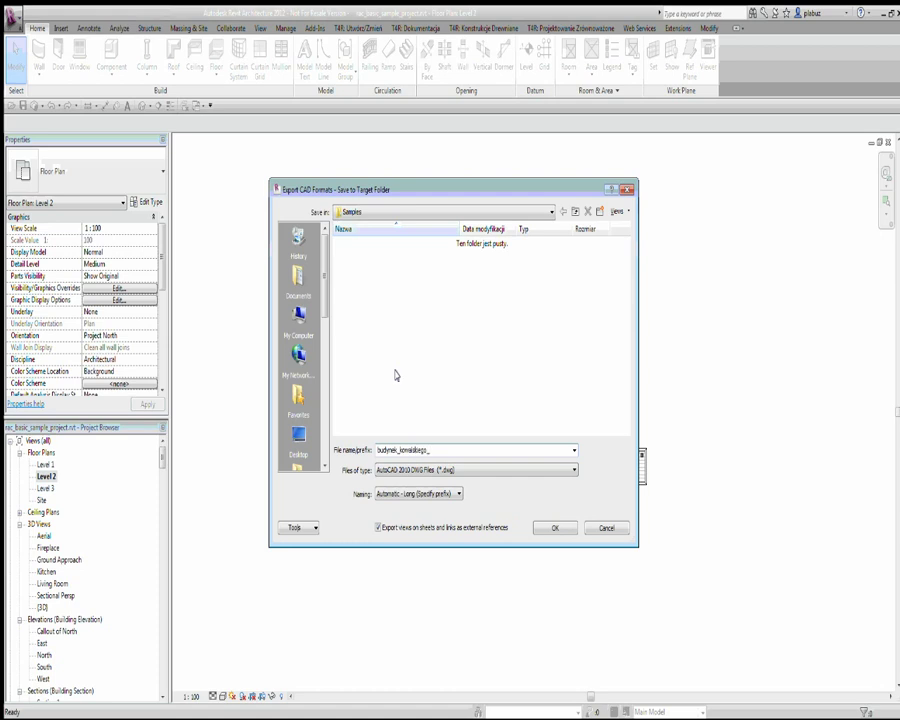
{"action": "left_click", "coordinate": [427, 470]}
{"action": "left_click", "coordinate": [427, 481]}
Create a new Desktop folder named eksport and export the views into it.
{"action": "left_click", "coordinate": [298, 440]}
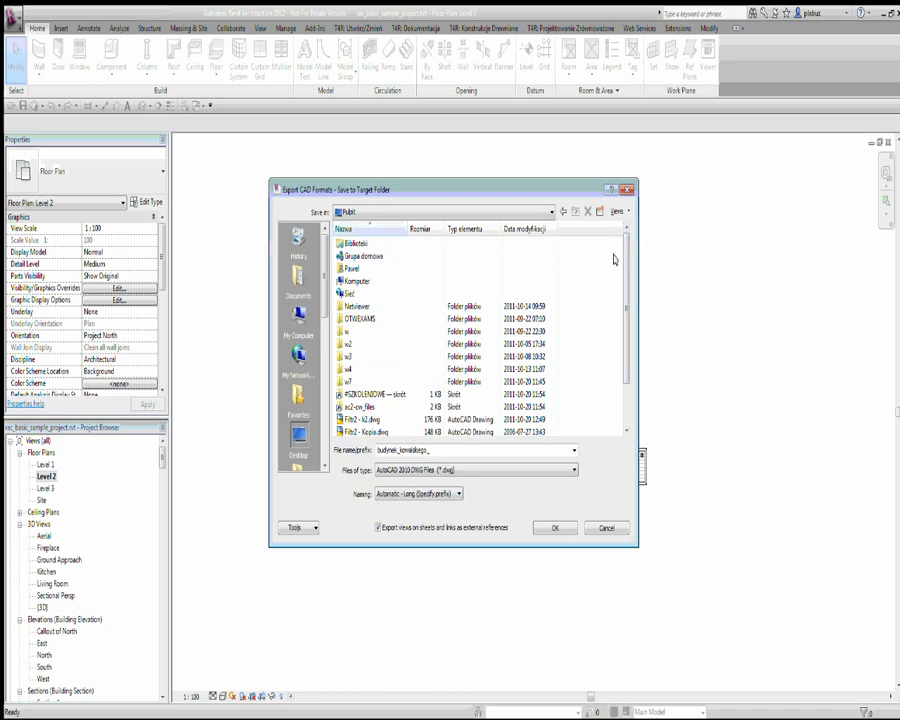
{"action": "left_click", "coordinate": [599, 211]}
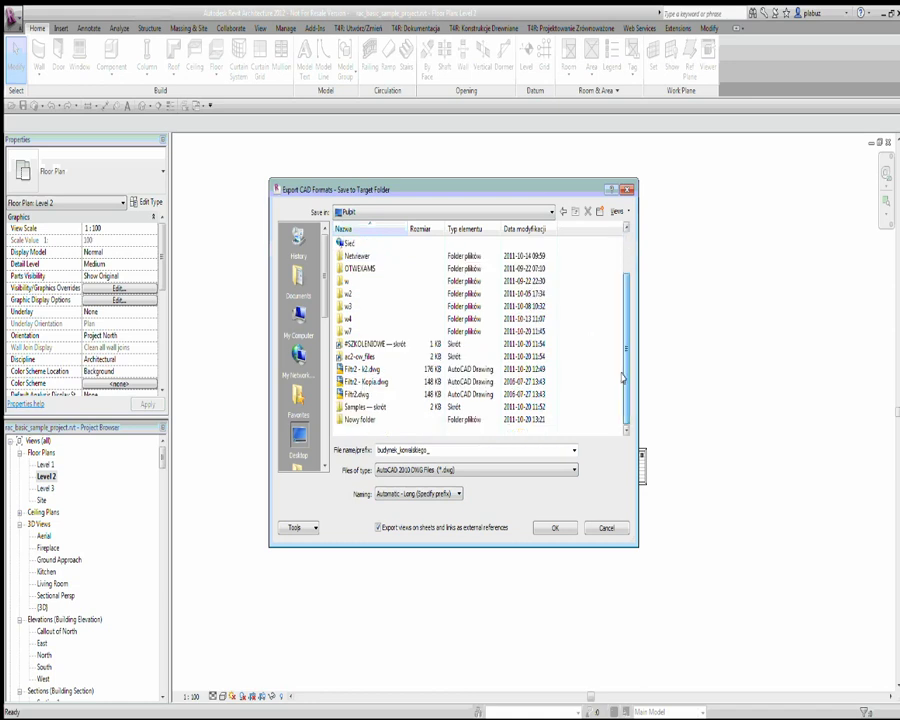
{"action": "right_click", "coordinate": [365, 421]}
{"action": "left_click", "coordinate": [420, 656]}
{"action": "type", "text": "ew"}
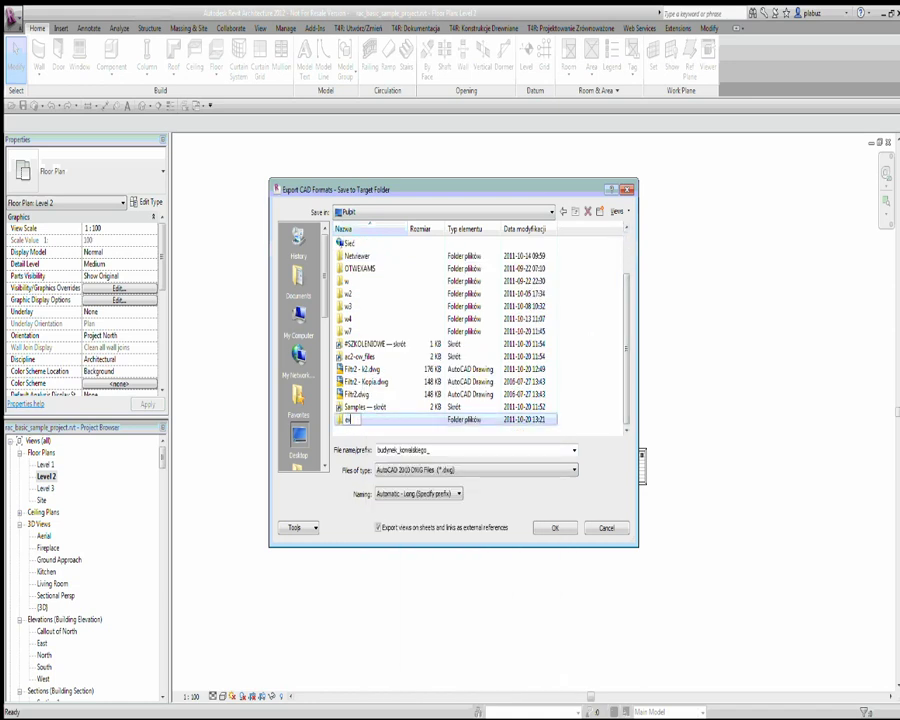
{"action": "type", "text": "spo"}
{"action": "key", "text": "Return"}
{"action": "key", "text": "Return"}
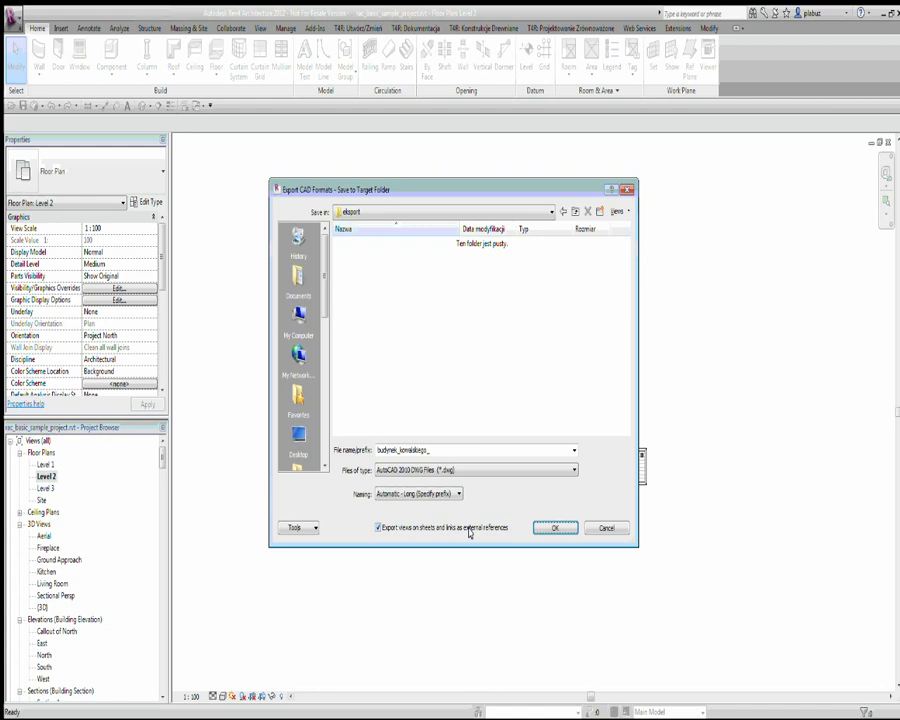
{"action": "left_click", "coordinate": [555, 528]}
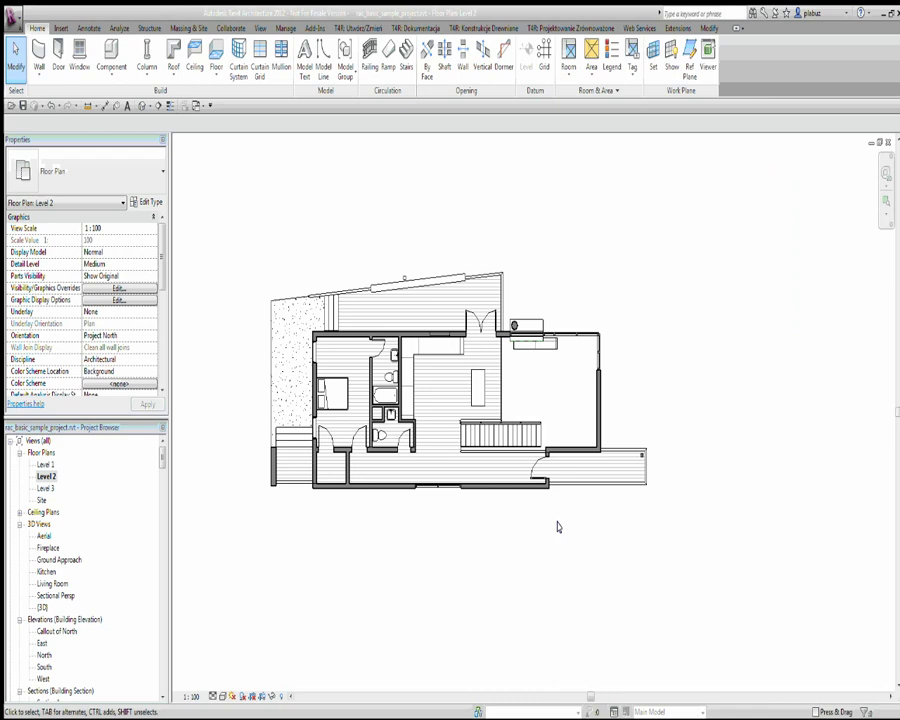
Pan and zoom the Level 2 plan, then select the exported {3D} DWG in the eksport folder.
{"action": "scroll", "coordinate": [617, 314], "scroll_direction": "down", "scroll_amount": 2}
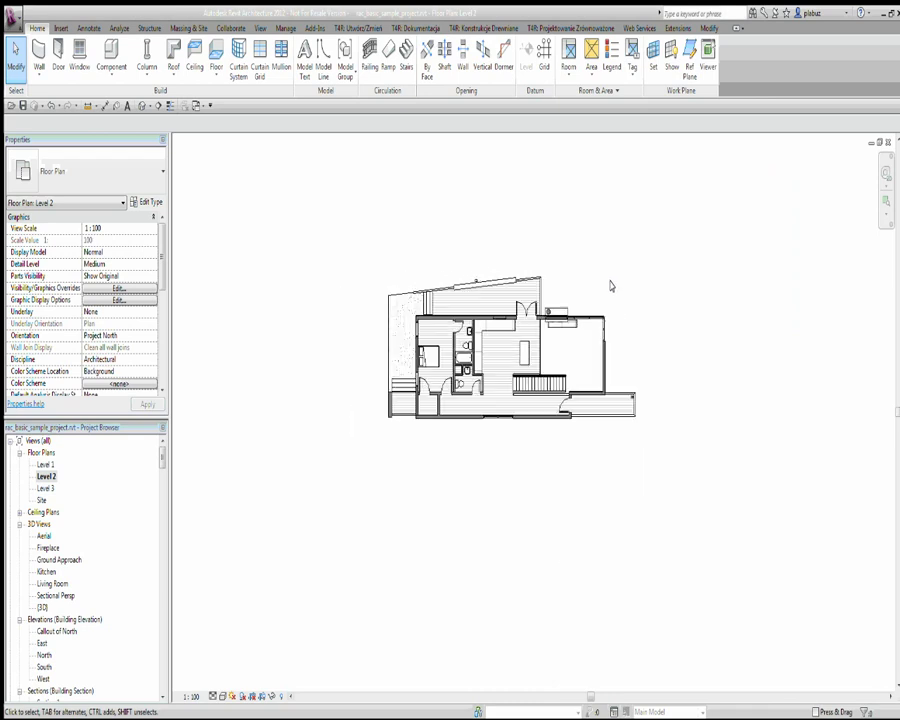
{"action": "middle_click_drag", "start_coordinate": [679, 293], "coordinate": [576, 308]}
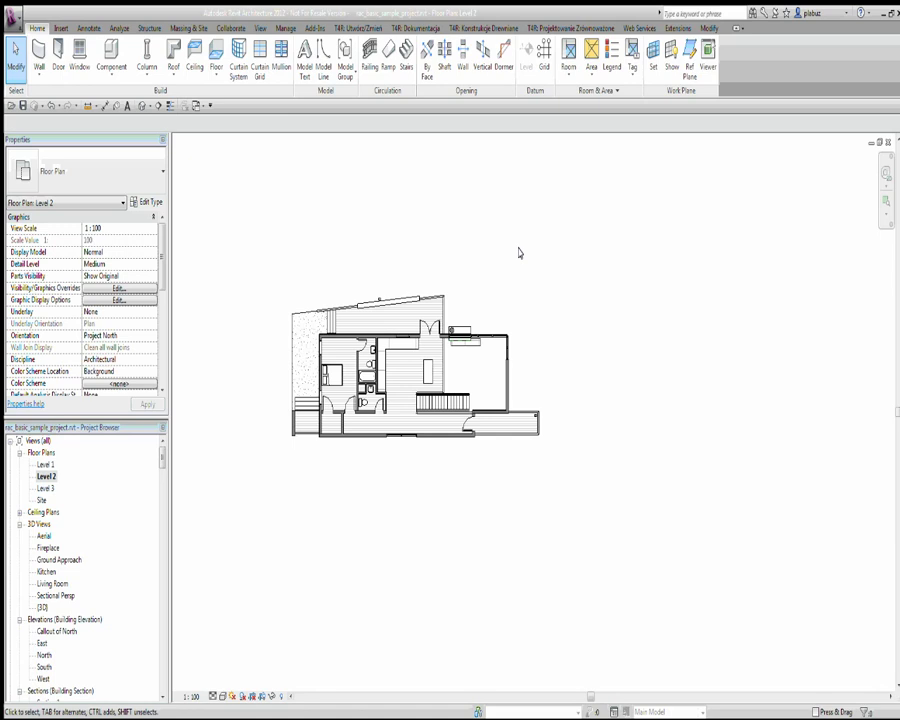
{"action": "scroll", "coordinate": [455, 284], "scroll_direction": "down", "scroll_amount": 2}
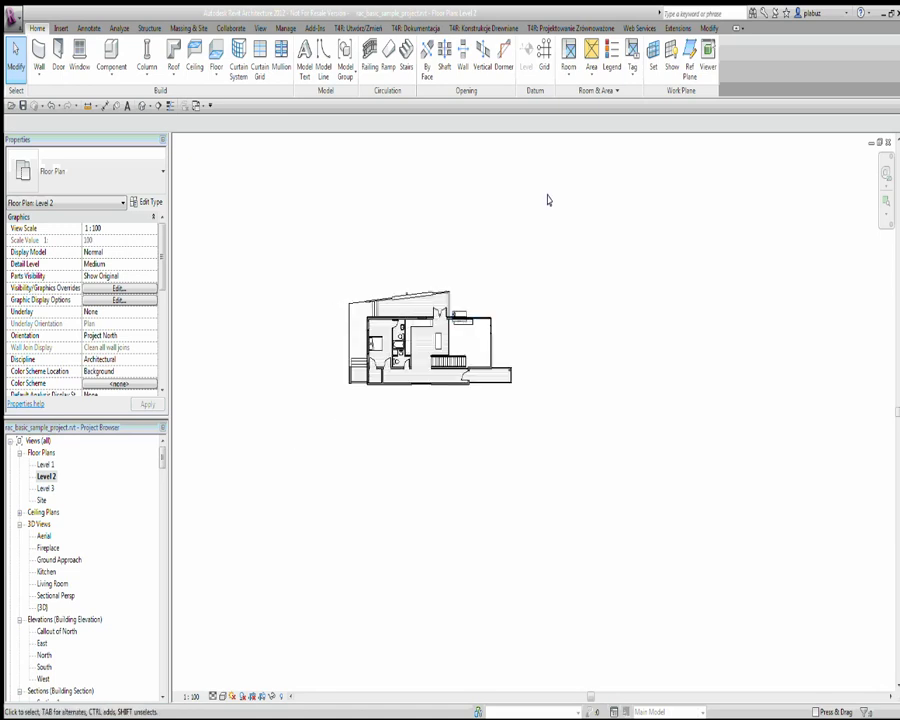
{"action": "scroll", "coordinate": [600, 180], "scroll_direction": "up", "scroll_amount": 2}
{"action": "scroll", "coordinate": [482, 252], "scroll_direction": "up", "scroll_amount": 1}
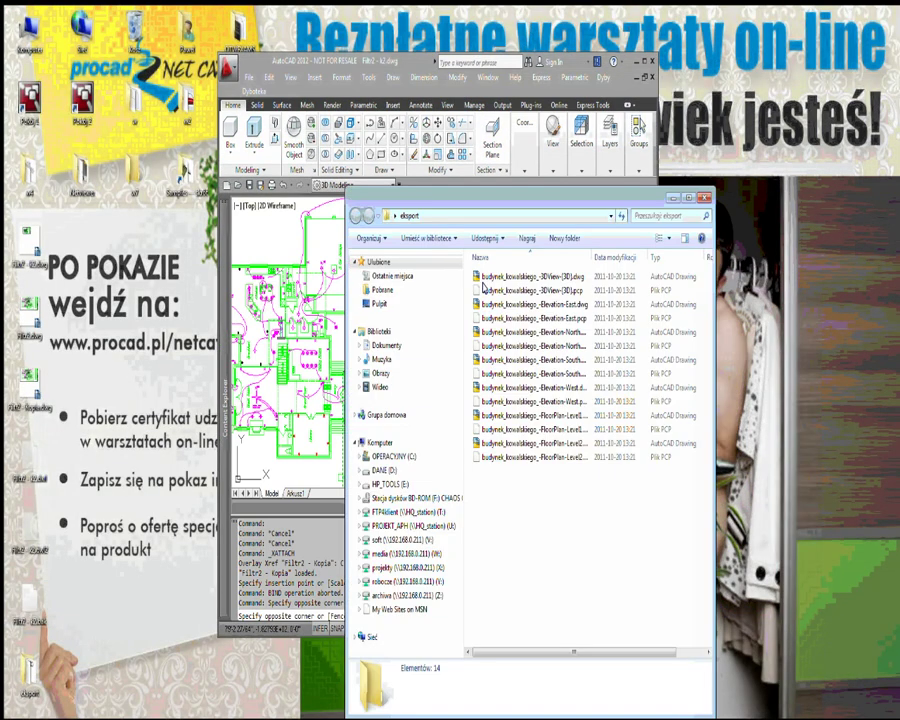
{"action": "left_click_drag", "start_coordinate": [500, 197], "coordinate": [207, 112]}
{"action": "left_click", "coordinate": [240, 191]}
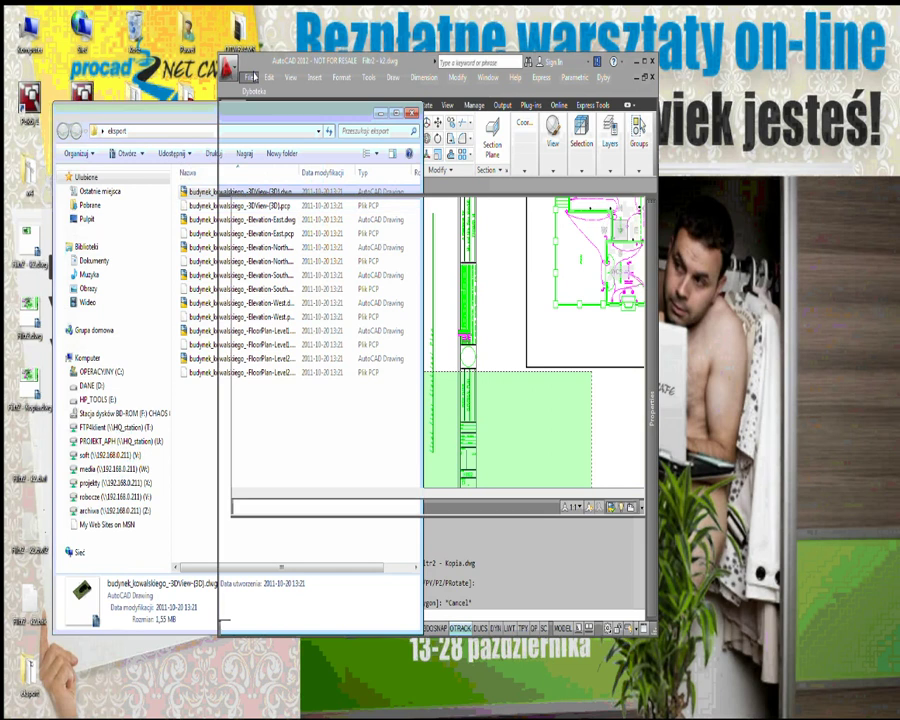
Open FloorPlan-Level1.dwg from the eksport folder and maximize the AutoCAD window.
{"action": "left_click", "coordinate": [251, 77]}
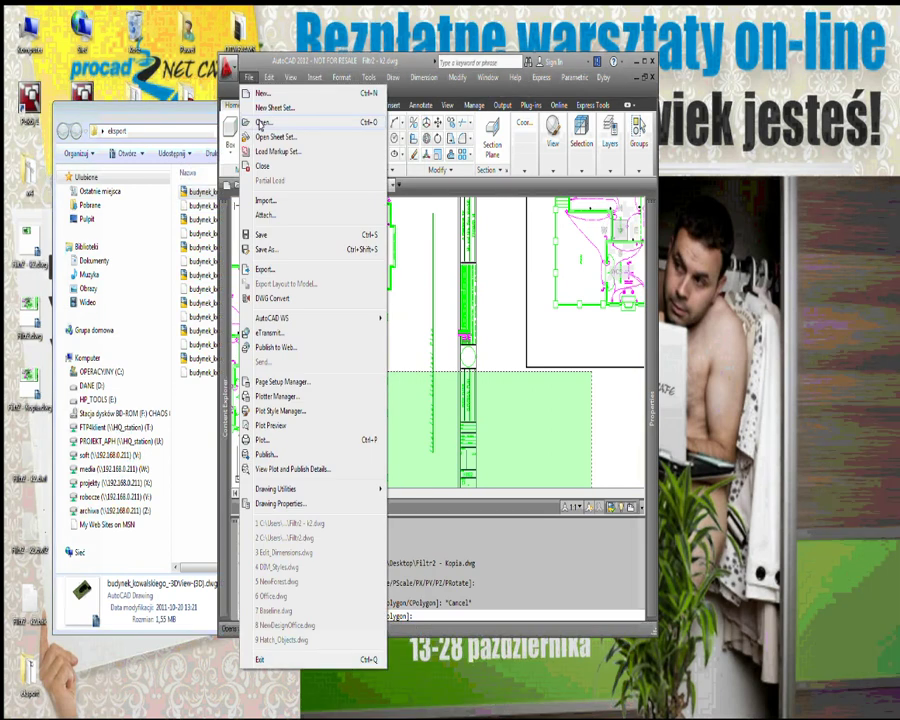
{"action": "left_click", "coordinate": [271, 123]}
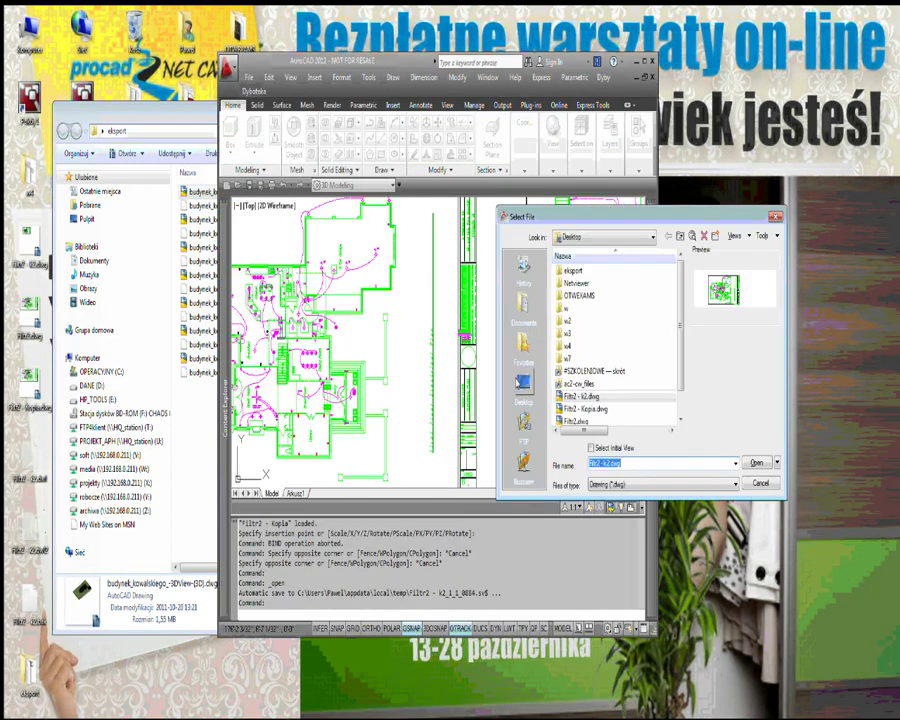
{"action": "scroll", "coordinate": [620, 340], "scroll_direction": "down", "scroll_amount": 3}
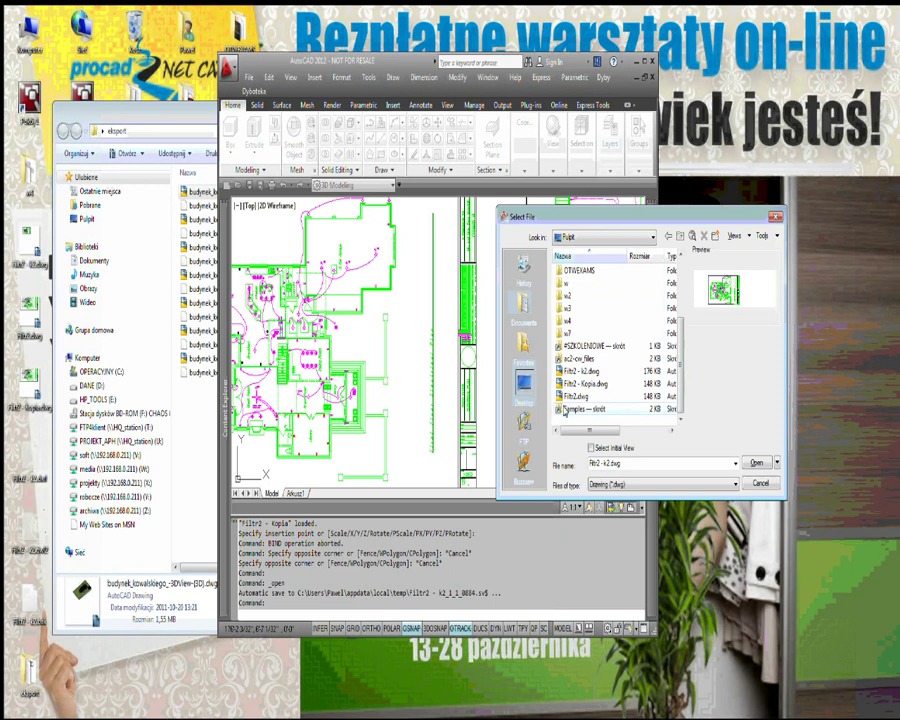
{"action": "scroll", "coordinate": [568, 346], "scroll_direction": "up", "scroll_amount": 3}
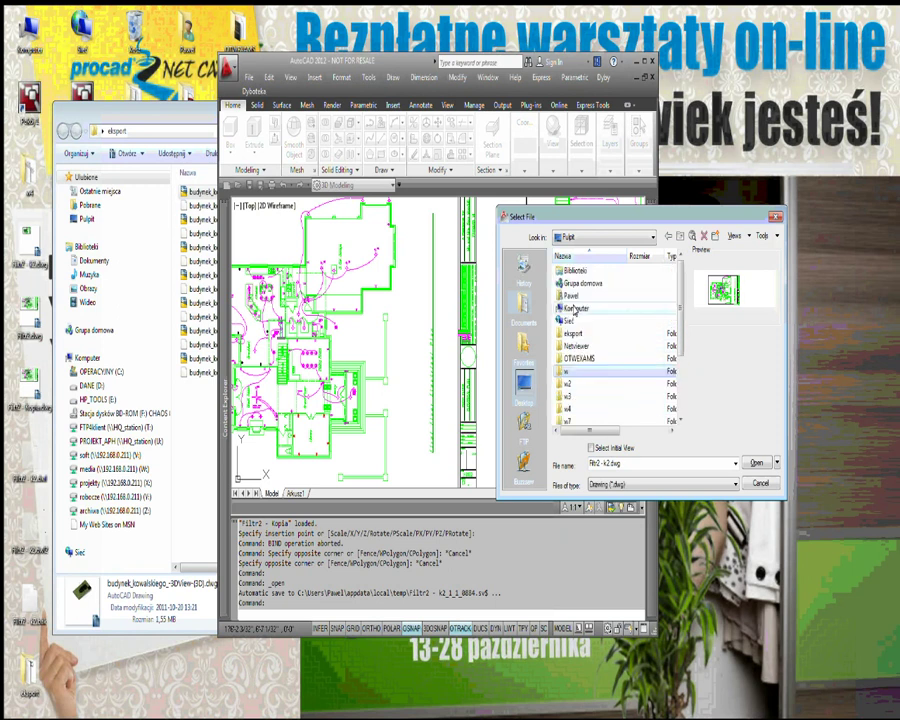
{"action": "double_click", "coordinate": [572, 336]}
{"action": "left_click", "coordinate": [578, 271]}
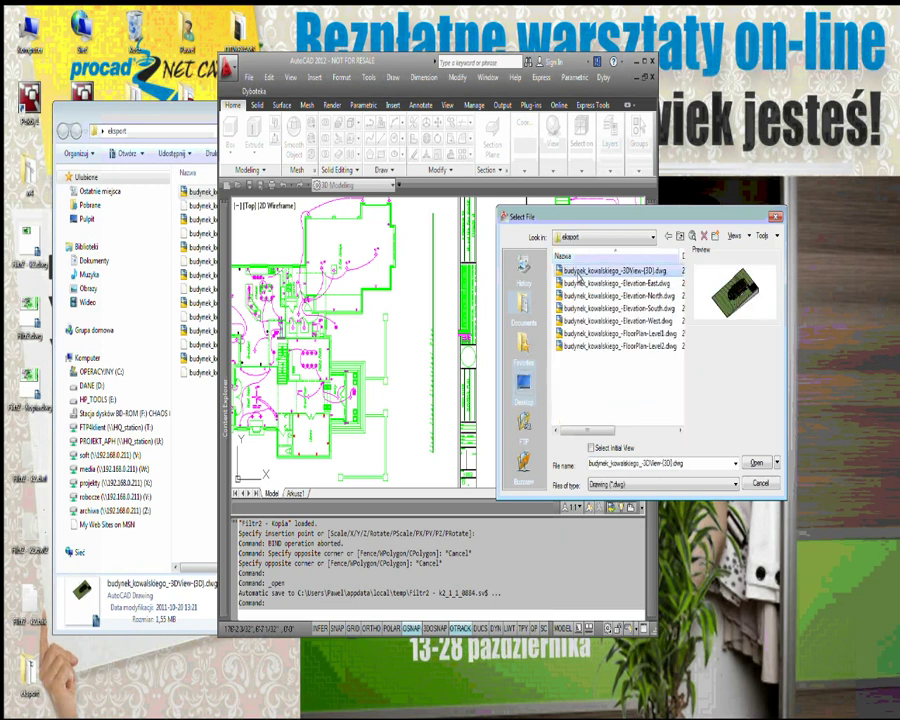
{"action": "left_click", "coordinate": [581, 285]}
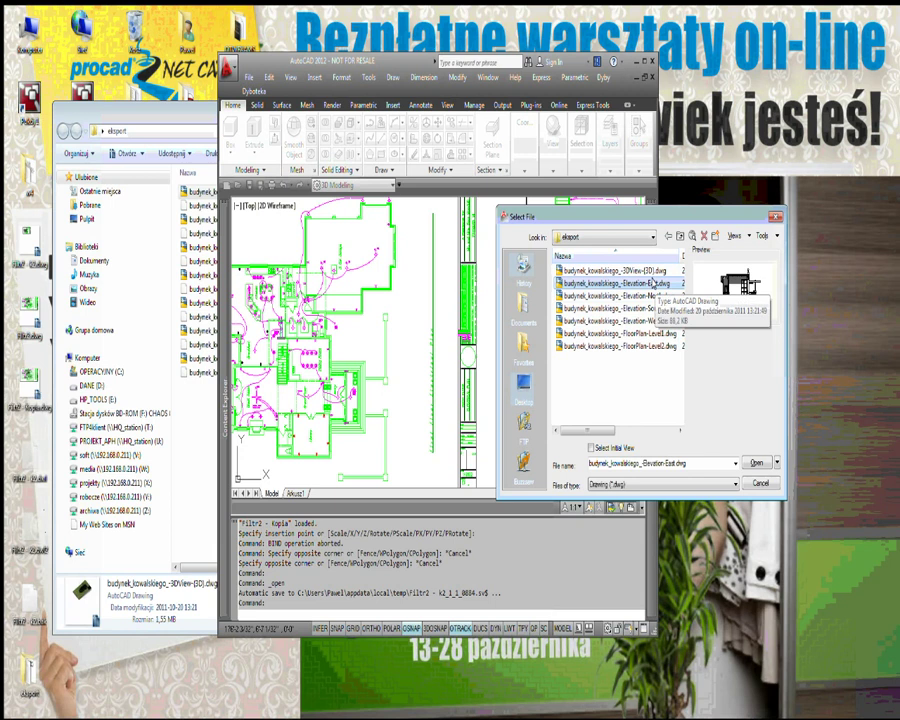
{"action": "key", "text": "Down"}
{"action": "key", "text": "Down"}
{"action": "key", "text": "Down"}
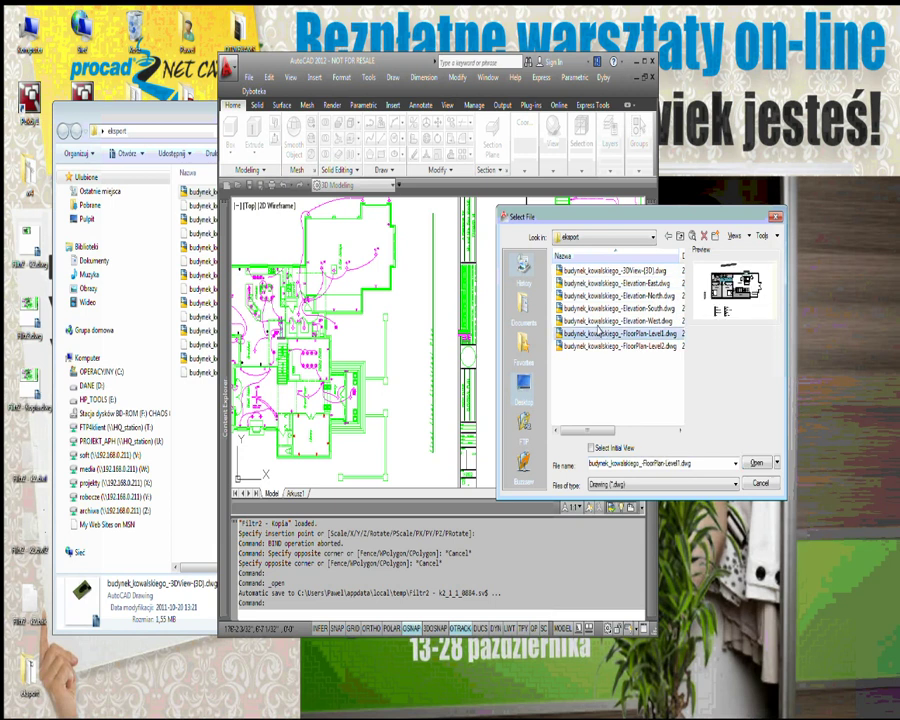
{"action": "left_click", "coordinate": [755, 461]}
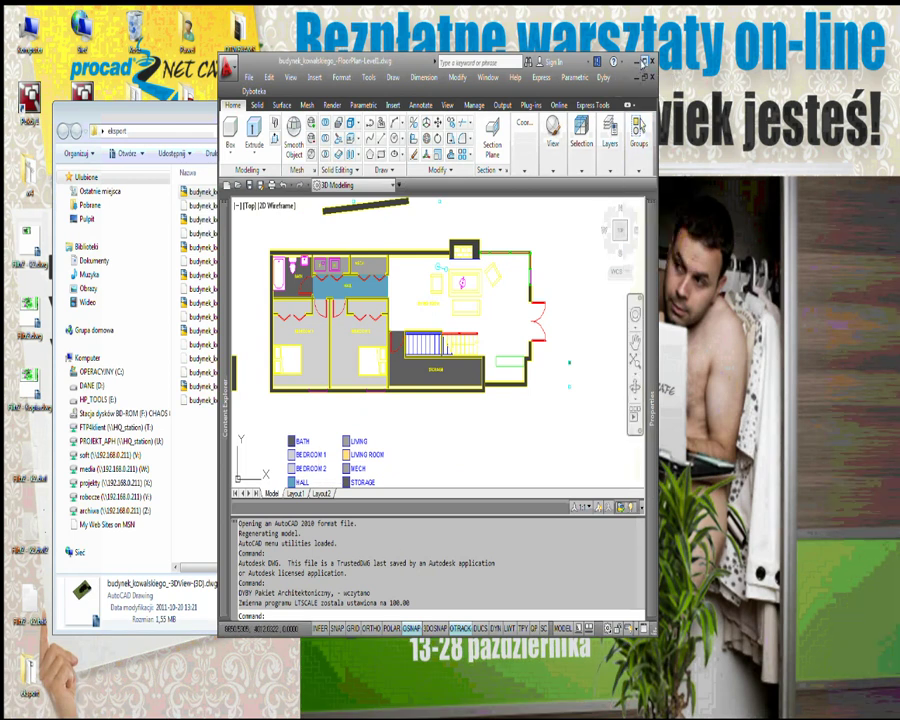
{"action": "left_click", "coordinate": [637, 61]}
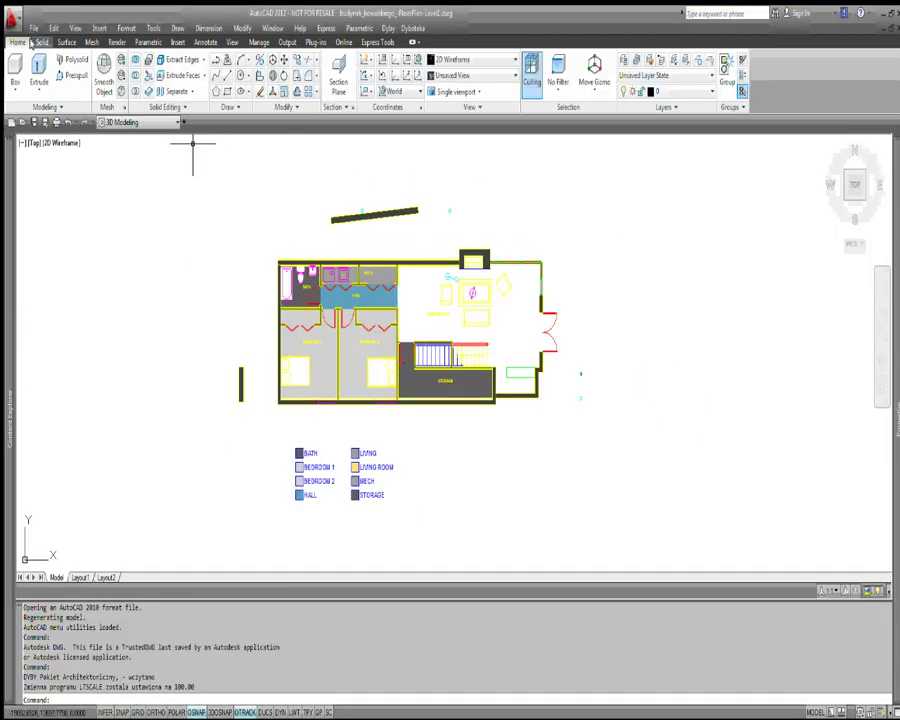
Open FloorPlan-Level2.dwg from the eksport folder.
{"action": "left_click", "coordinate": [13, 18]}
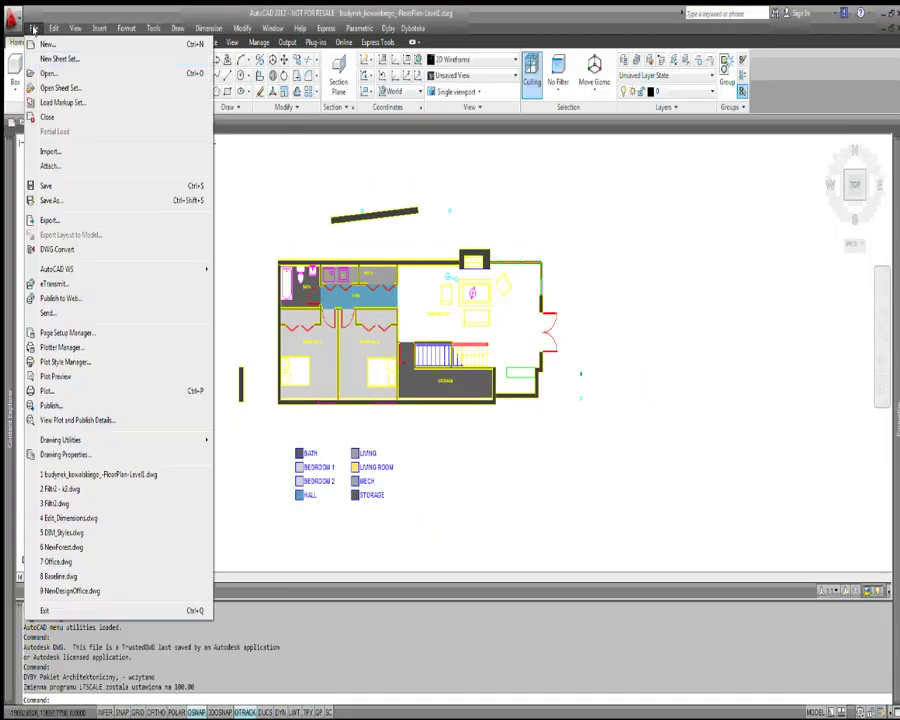
{"action": "key", "text": "Escape"}
{"action": "key", "text": "ctrl+o"}
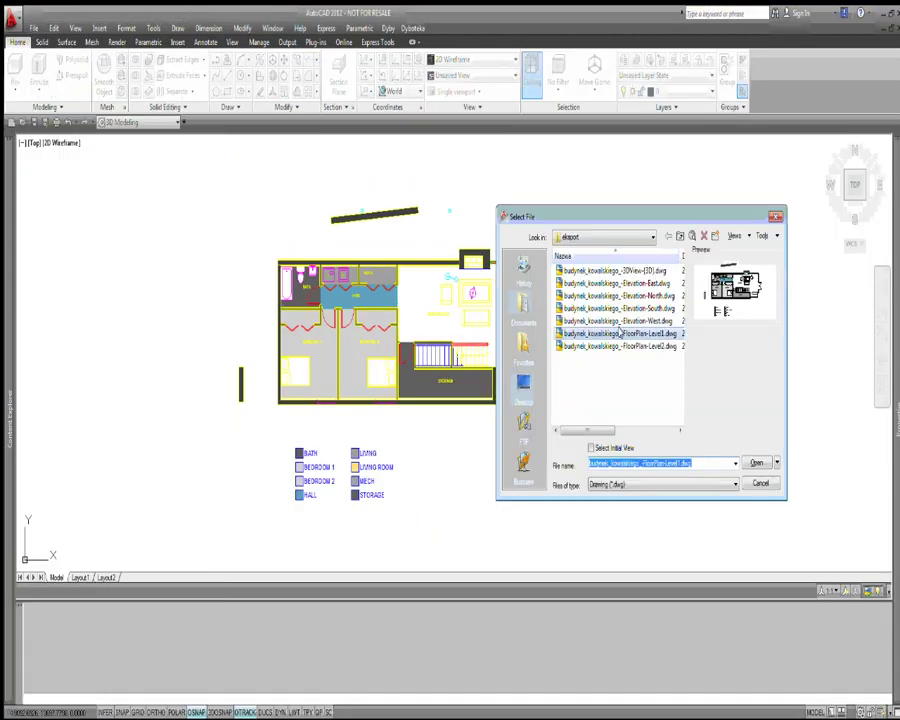
{"action": "left_click", "coordinate": [632, 343]}
{"action": "double_click", "coordinate": [632, 343]}
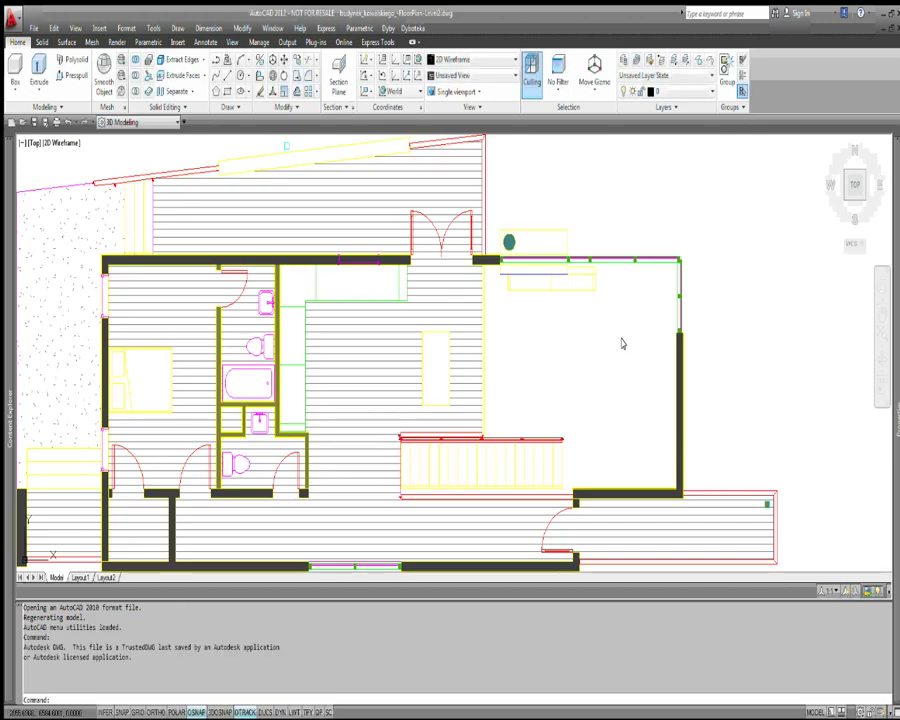
{"action": "scroll", "coordinate": [464, 488], "scroll_direction": "up", "scroll_amount": 2}
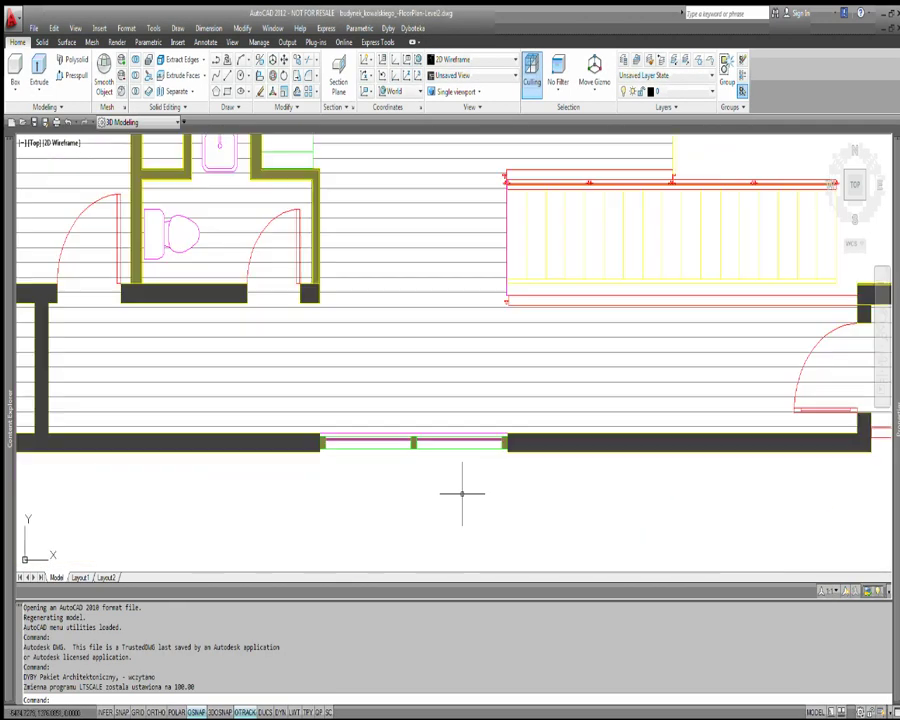
{"action": "scroll", "coordinate": [528, 466], "scroll_direction": "up", "scroll_amount": 2}
{"action": "scroll", "coordinate": [568, 452], "scroll_direction": "up", "scroll_amount": 2}
{"action": "scroll", "coordinate": [573, 448], "scroll_direction": "up", "scroll_amount": 2}
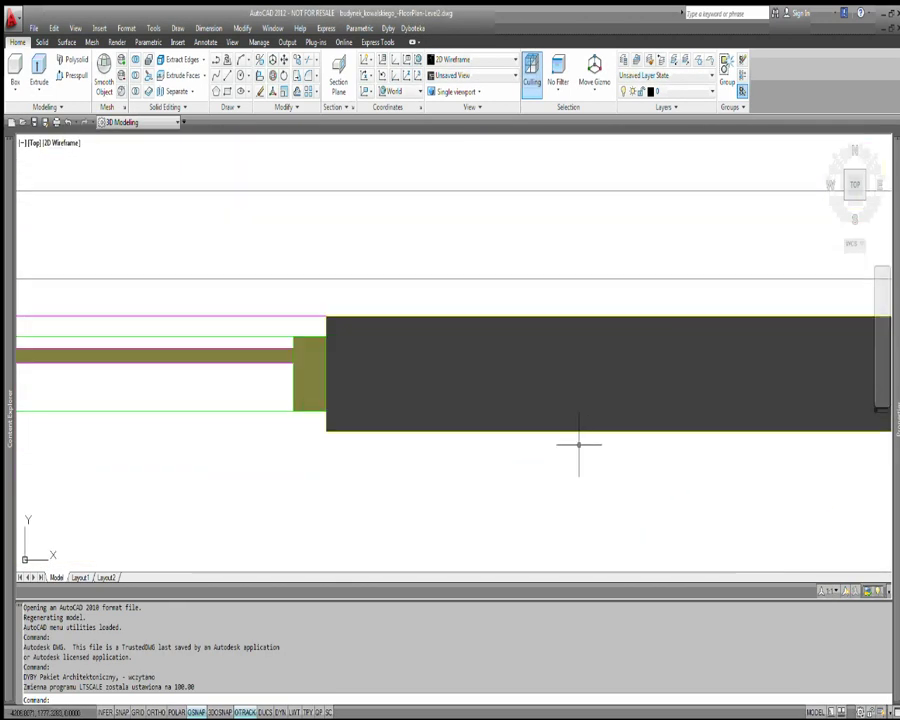
{"action": "scroll", "coordinate": [456, 444], "scroll_direction": "up", "scroll_amount": 3}
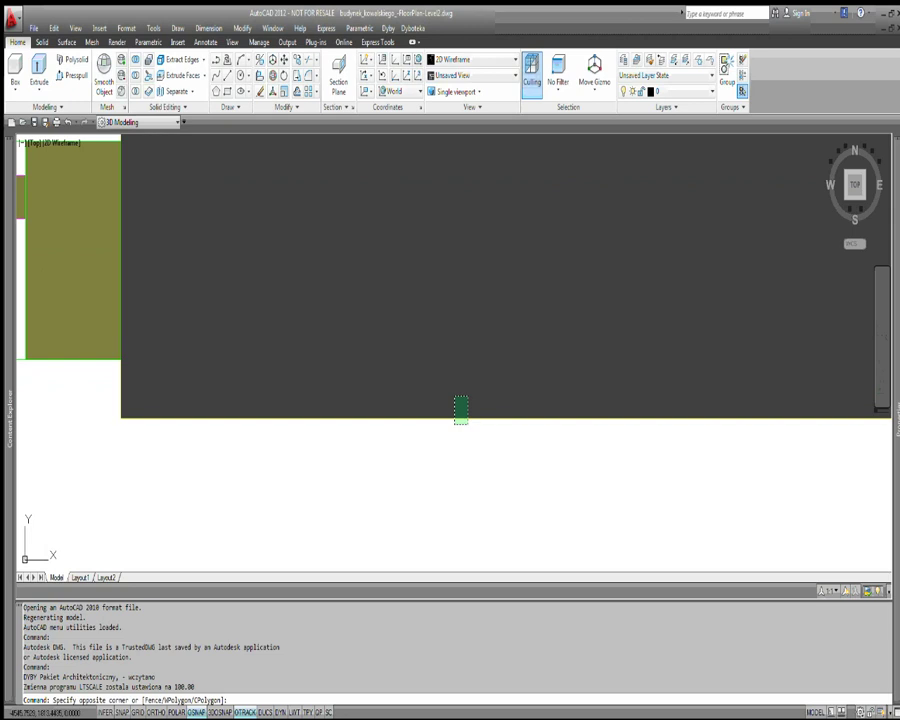
{"action": "left_click", "coordinate": [458, 408]}
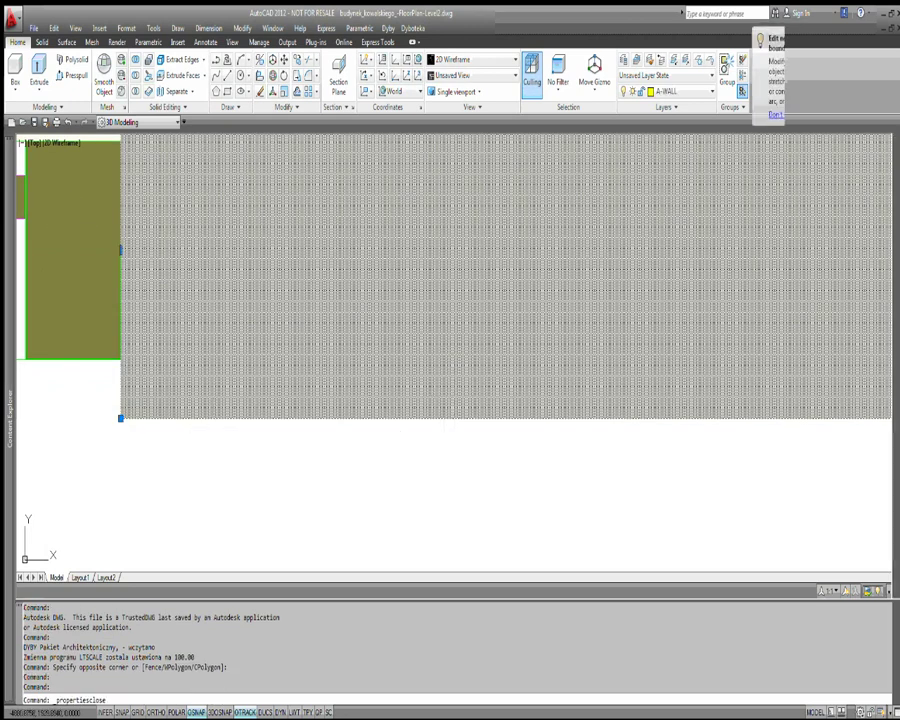
{"action": "key", "text": "ctrl+1"}
{"action": "key", "text": "ctrl+1"}
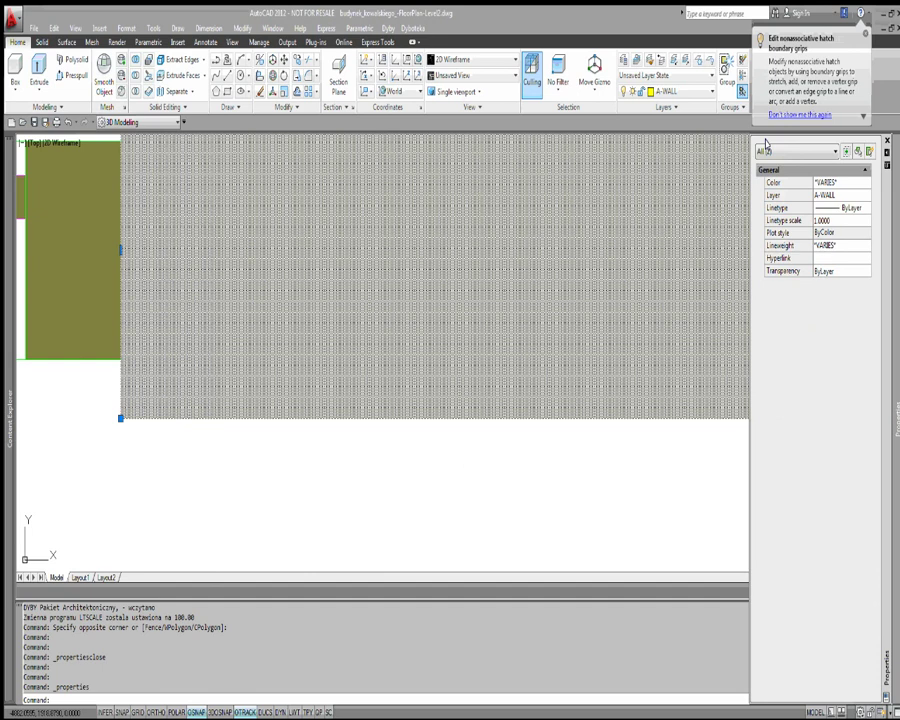
{"action": "left_click", "coordinate": [795, 151]}
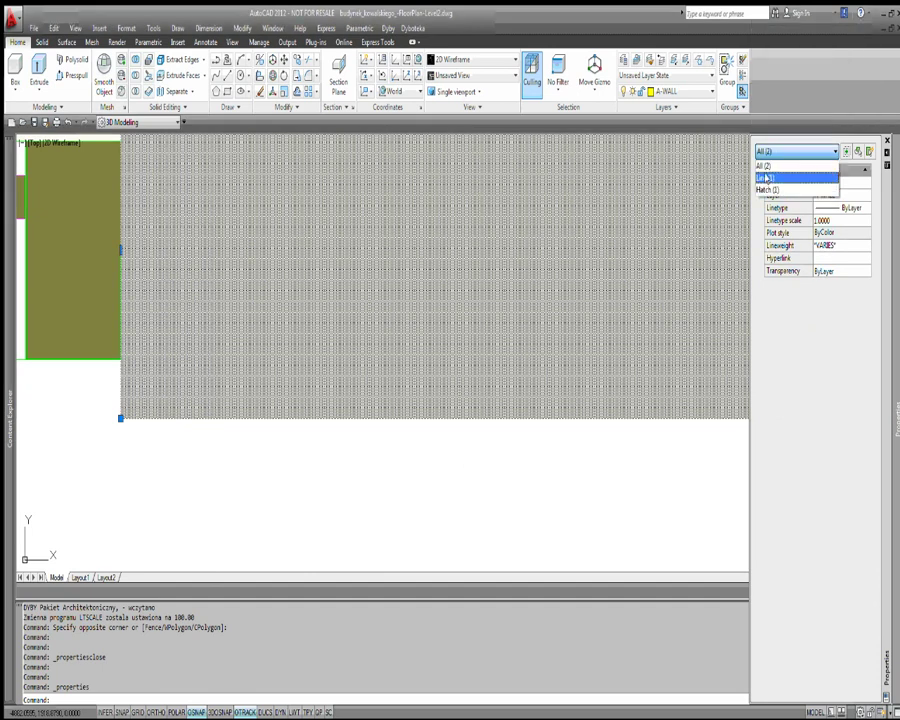
{"action": "key", "text": "Escape"}
{"action": "key", "text": "Escape"}
{"action": "key", "text": "Escape"}
{"action": "scroll", "coordinate": [444, 436], "scroll_direction": "down", "scroll_amount": 3}
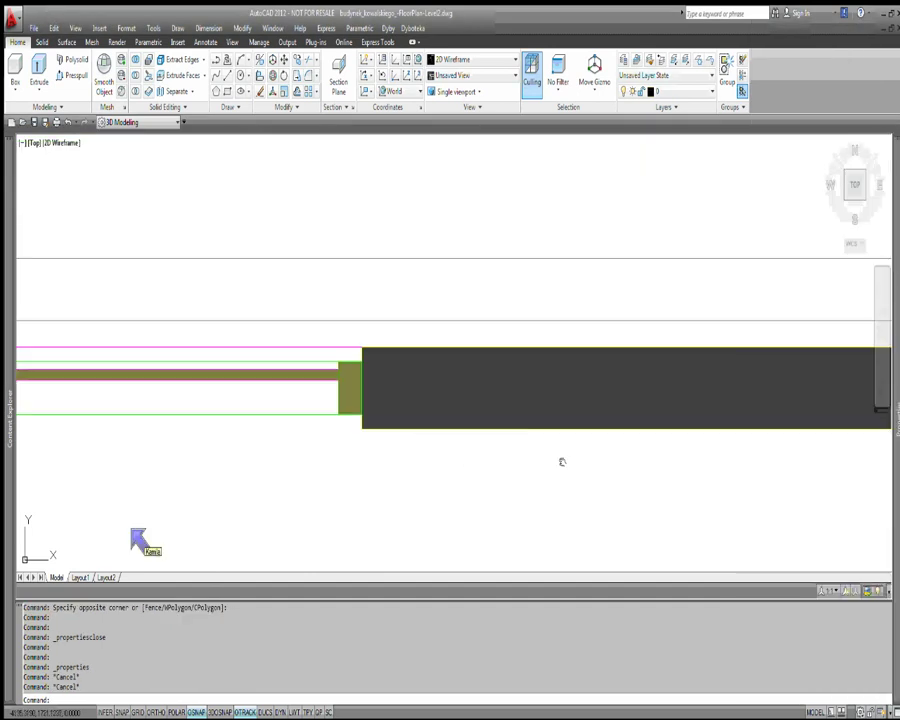
{"action": "scroll", "coordinate": [373, 390], "scroll_direction": "down", "scroll_amount": 2}
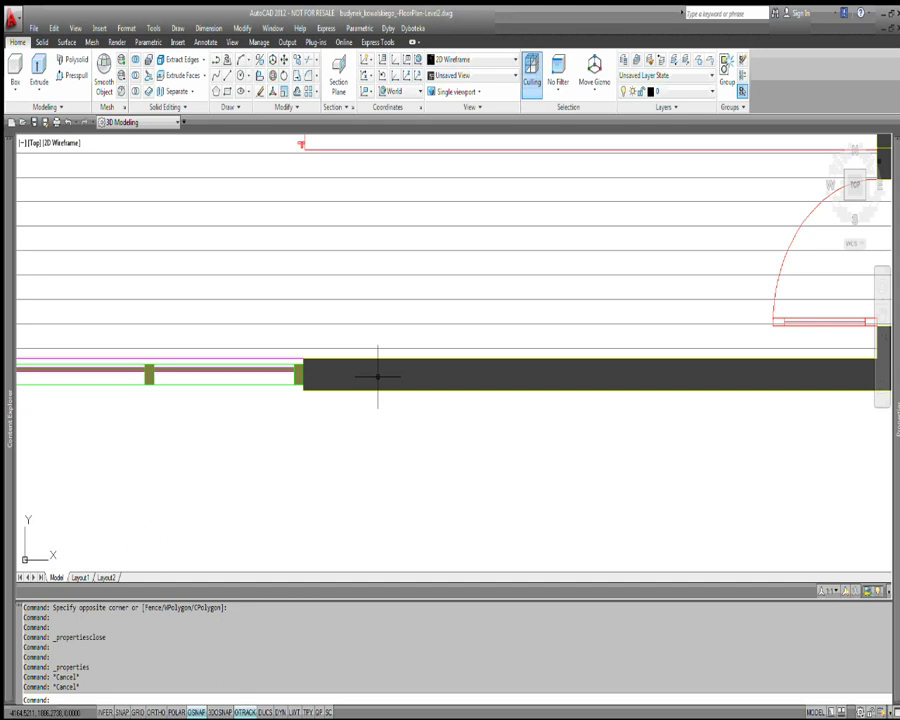
{"action": "scroll", "coordinate": [331, 405], "scroll_direction": "down", "scroll_amount": 3}
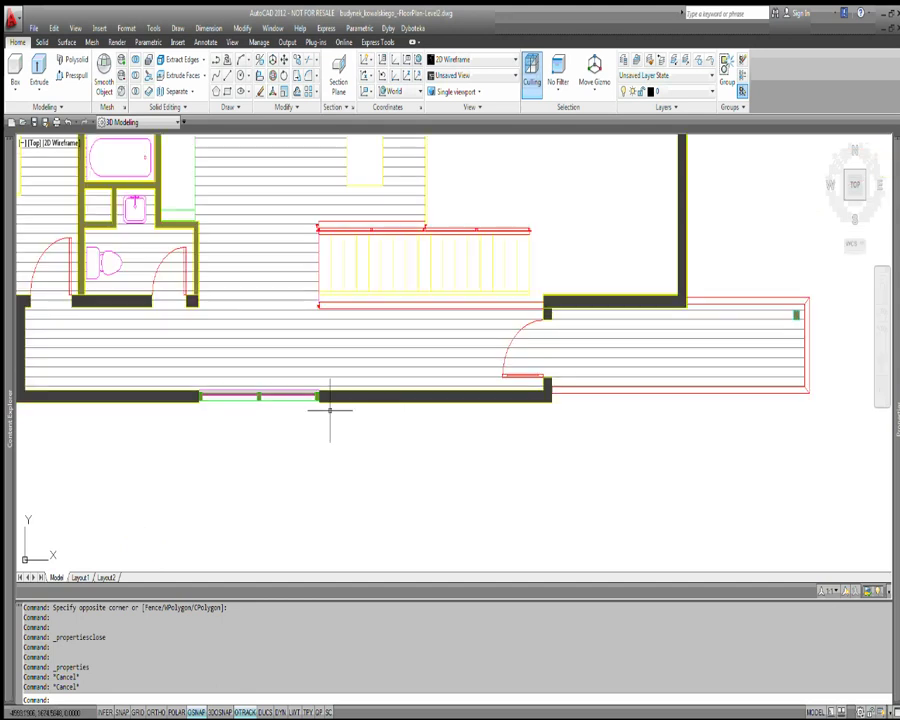
{"action": "scroll", "coordinate": [250, 396], "scroll_direction": "up", "scroll_amount": 2}
{"action": "scroll", "coordinate": [185, 398], "scroll_direction": "up", "scroll_amount": 2}
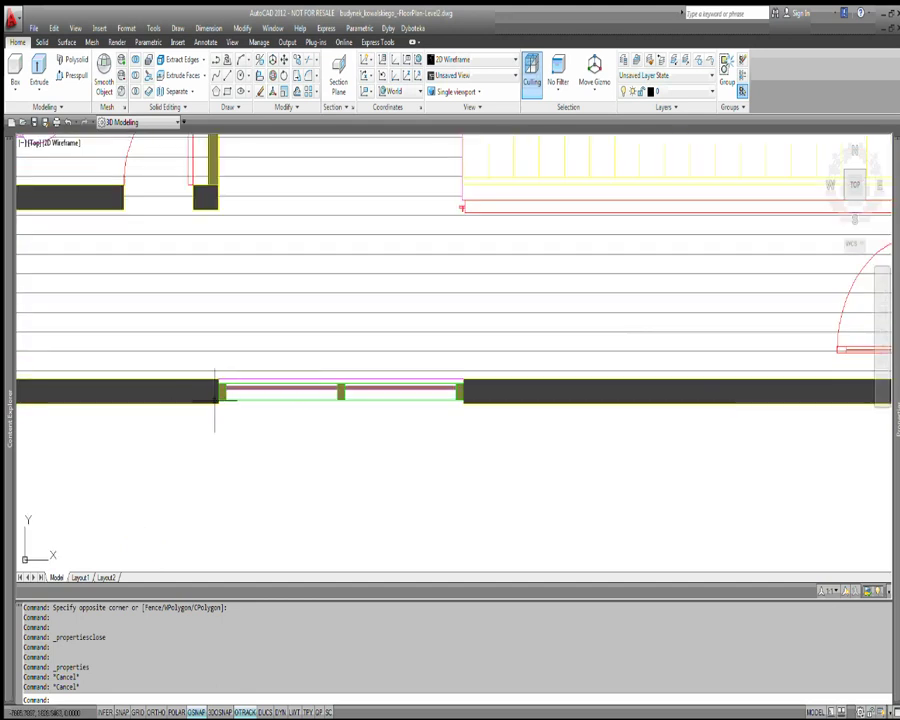
{"action": "scroll", "coordinate": [185, 398], "scroll_direction": "up", "scroll_amount": 2}
{"action": "scroll", "coordinate": [214, 416], "scroll_direction": "up", "scroll_amount": 4}
{"action": "scroll", "coordinate": [200, 384], "scroll_direction": "up", "scroll_amount": 2}
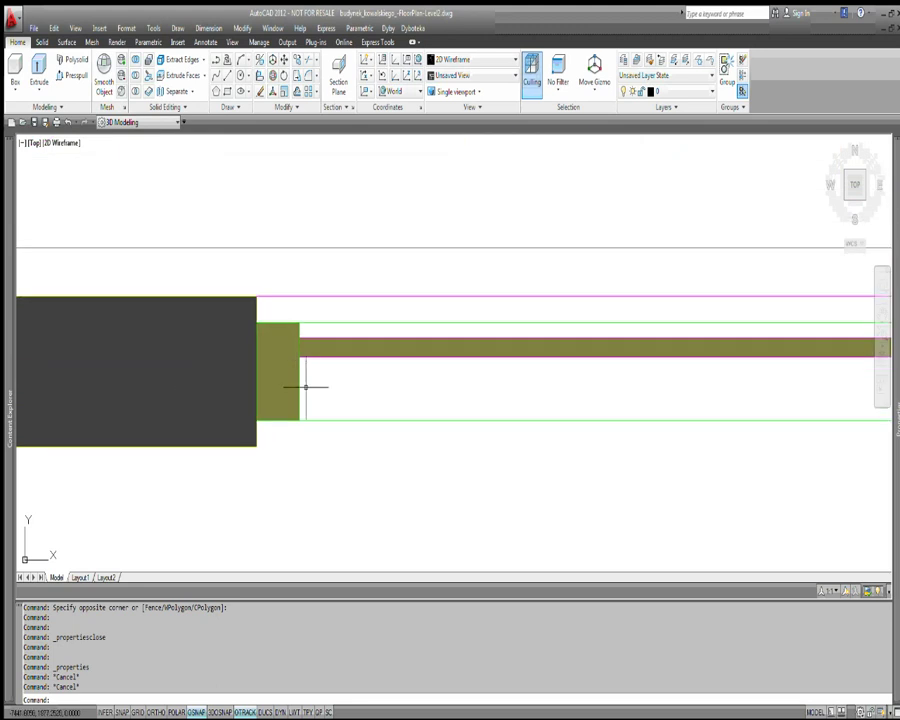
{"action": "scroll", "coordinate": [300, 384], "scroll_direction": "down", "scroll_amount": 5}
{"action": "scroll", "coordinate": [230, 370], "scroll_direction": "down", "scroll_amount": 2}
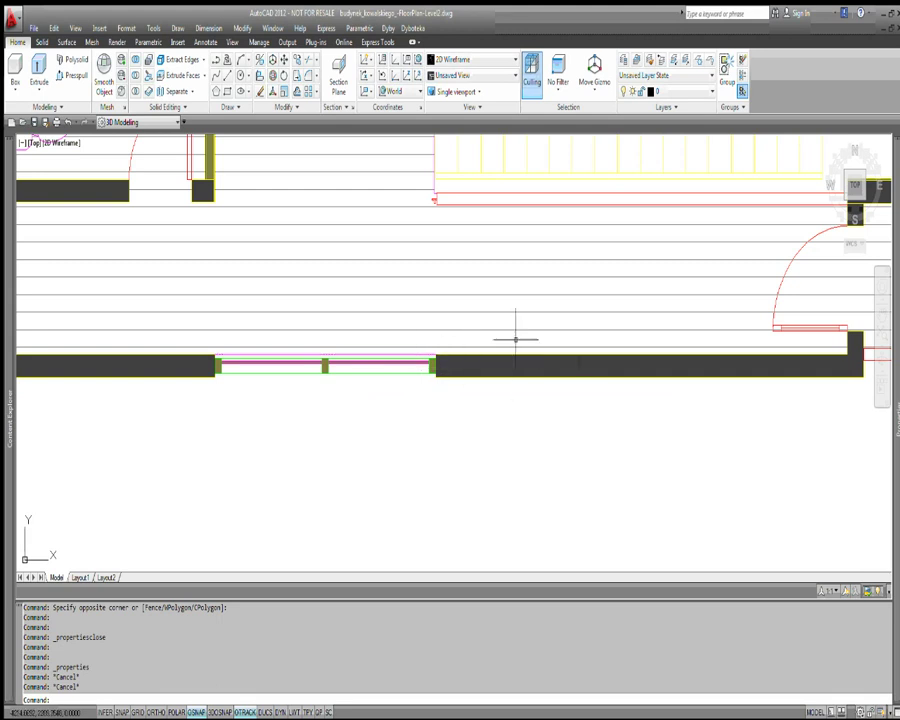
{"action": "scroll", "coordinate": [462, 322], "scroll_direction": "down", "scroll_amount": 10}
{"action": "scroll", "coordinate": [422, 301], "scroll_direction": "up", "scroll_amount": 2}
{"action": "scroll", "coordinate": [425, 330], "scroll_direction": "up", "scroll_amount": 3}
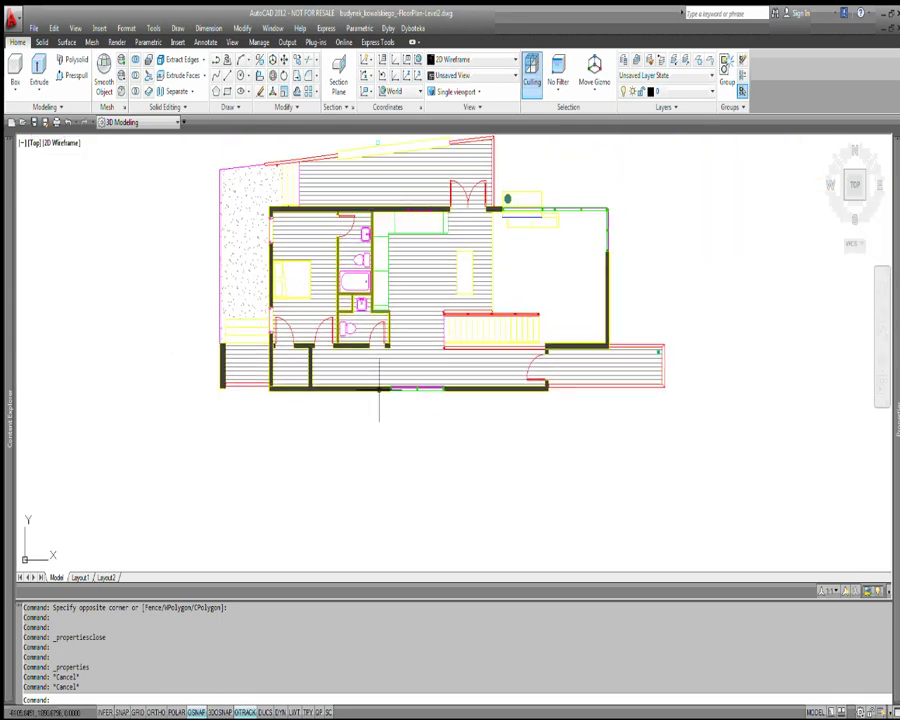
{"action": "scroll", "coordinate": [431, 397], "scroll_direction": "up", "scroll_amount": 4}
{"action": "scroll", "coordinate": [431, 397], "scroll_direction": "up", "scroll_amount": 3}
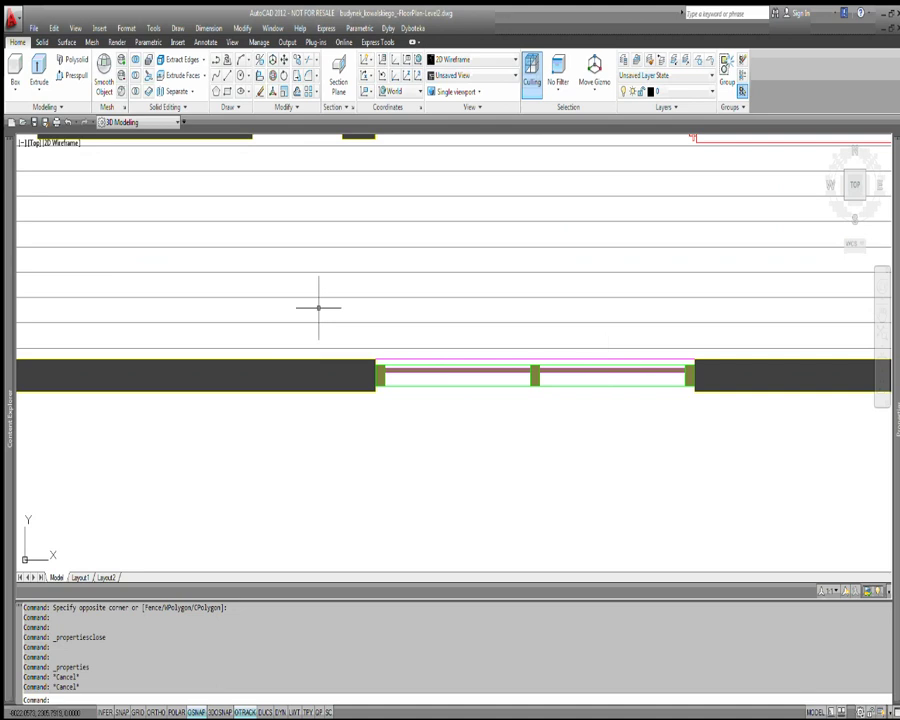
{"action": "middle_click_drag", "start_coordinate": [131, 261], "coordinate": [461, 301]}
{"action": "scroll", "coordinate": [461, 301], "scroll_direction": "down", "scroll_amount": 2}
{"action": "scroll", "coordinate": [393, 346], "scroll_direction": "up", "scroll_amount": 2}
{"action": "scroll", "coordinate": [375, 224], "scroll_direction": "up", "scroll_amount": 2}
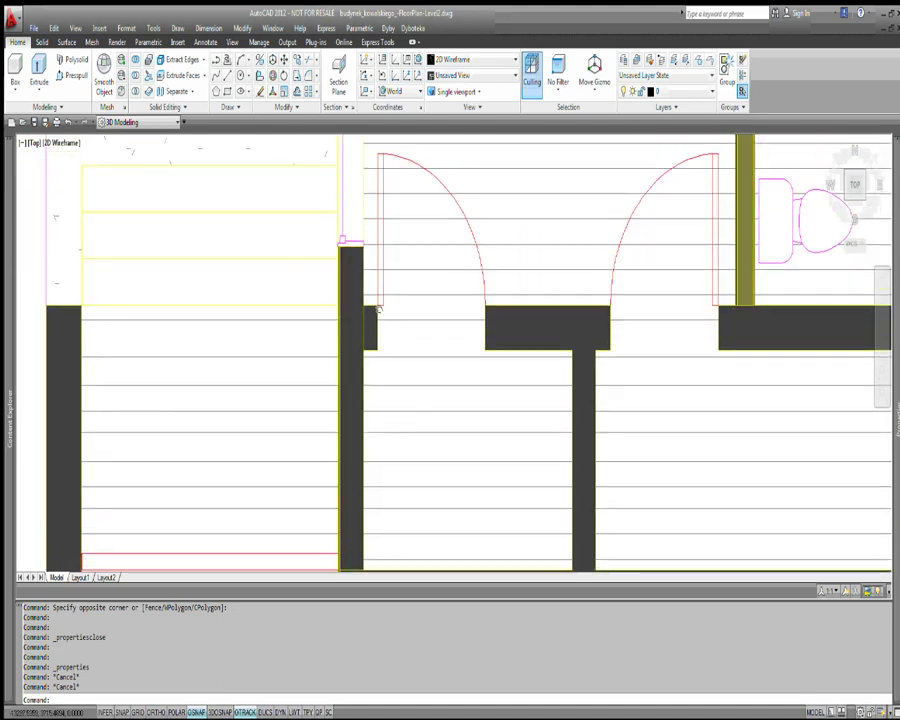
{"action": "scroll", "coordinate": [375, 224], "scroll_direction": "up", "scroll_amount": 2}
Select the upper window on the bedroom's left wall to see its block properties on layer okna.
{"action": "left_click", "coordinate": [362, 338]}
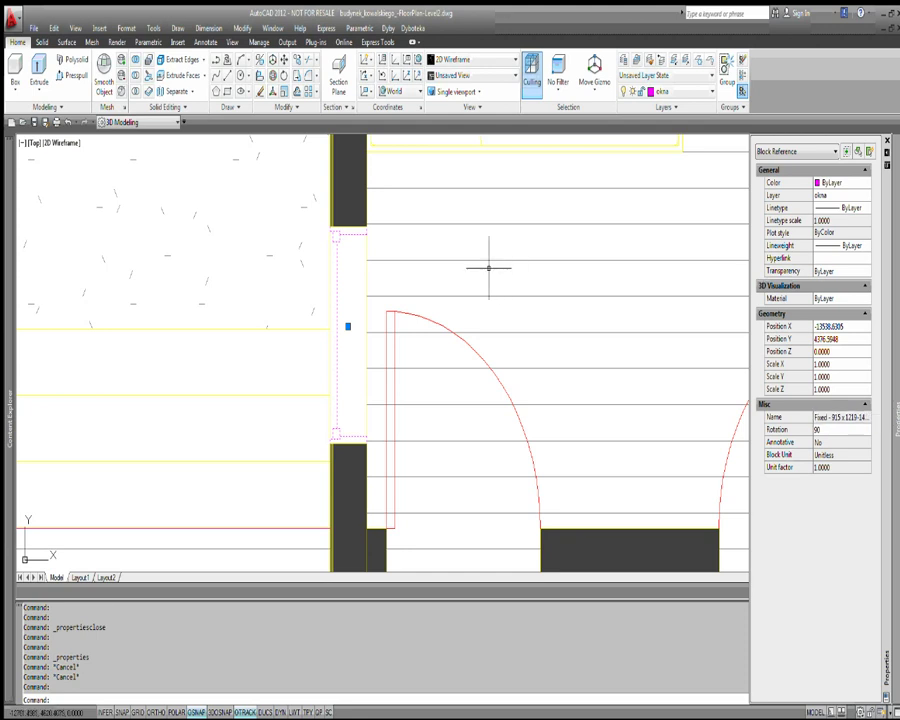
{"action": "scroll", "coordinate": [380, 426], "scroll_direction": "down", "scroll_amount": 1}
{"action": "scroll", "coordinate": [361, 457], "scroll_direction": "down", "scroll_amount": 1}
{"action": "scroll", "coordinate": [355, 420], "scroll_direction": "down", "scroll_amount": 2}
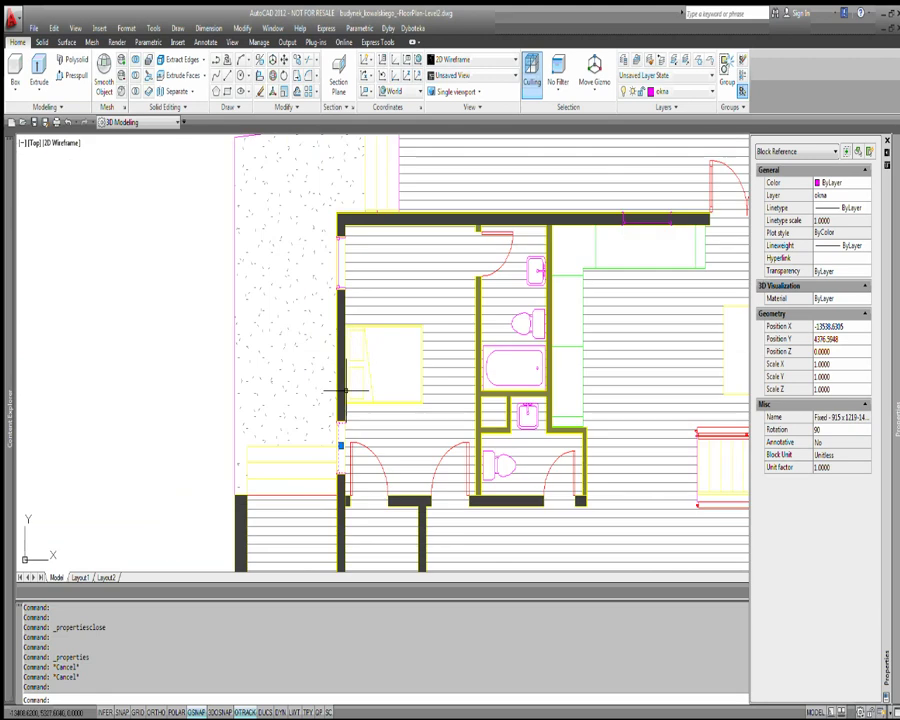
{"action": "scroll", "coordinate": [335, 450], "scroll_direction": "up", "scroll_amount": 1}
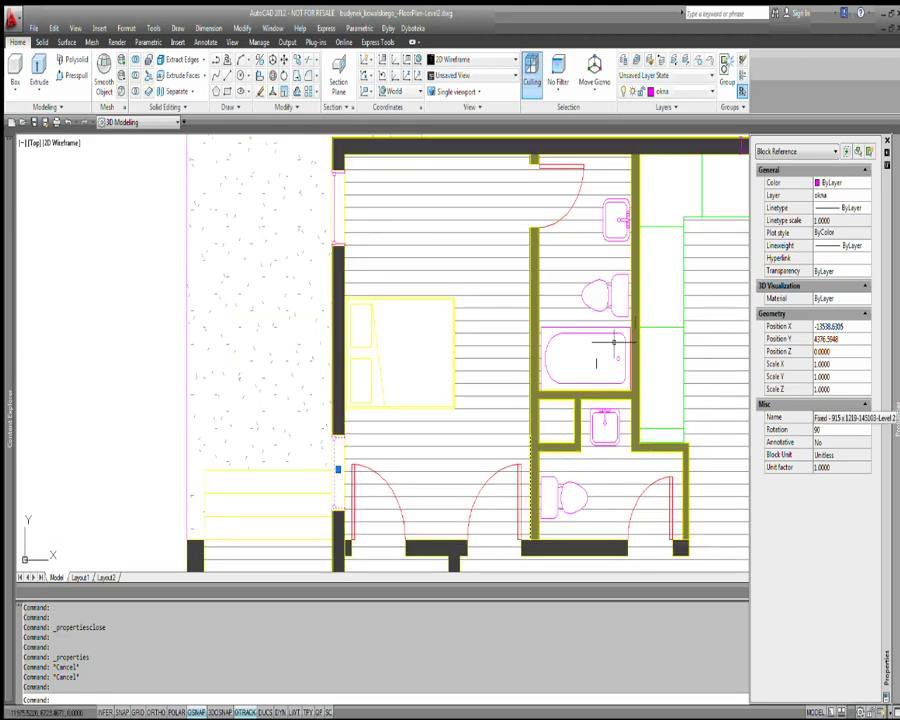
{"action": "key", "text": "Escape"}
{"action": "left_click", "coordinate": [340, 216]}
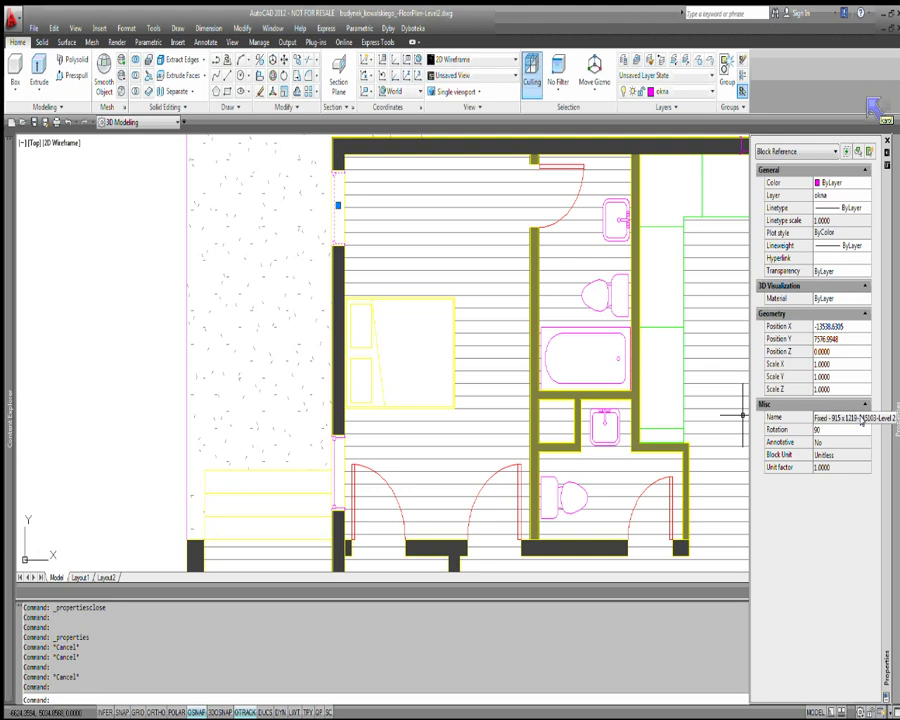
{"action": "right_click", "coordinate": [337, 180]}
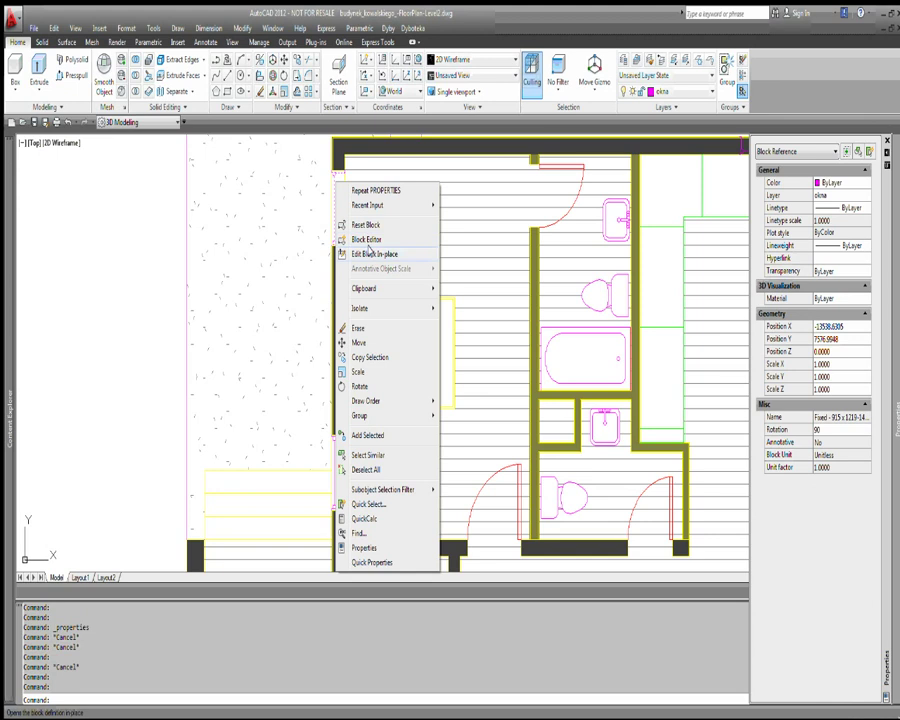
{"action": "left_click", "coordinate": [368, 255]}
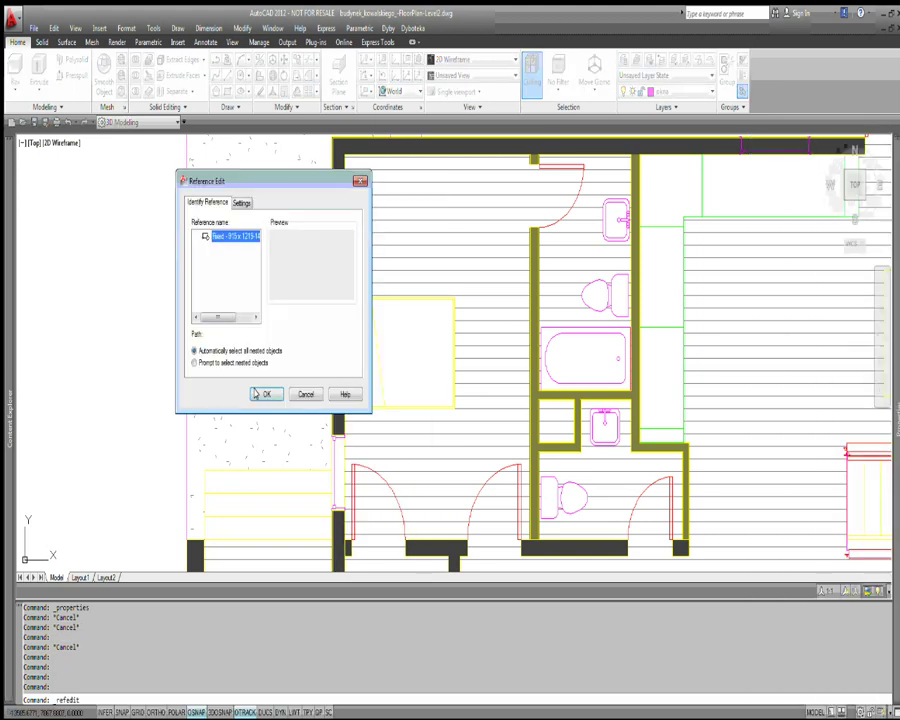
{"action": "left_click", "coordinate": [258, 392]}
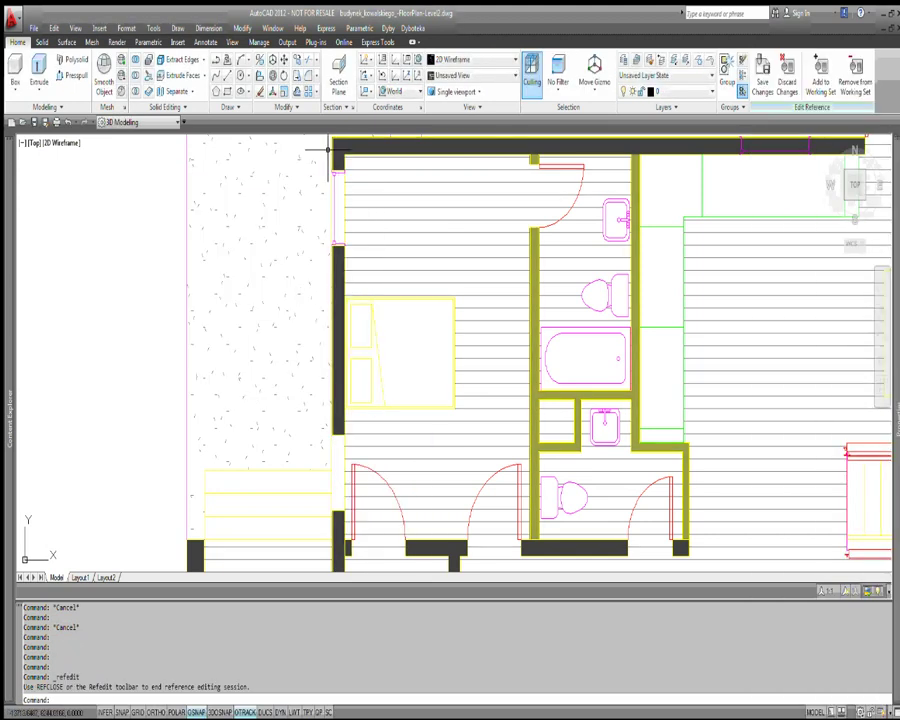
{"action": "scroll", "coordinate": [320, 150], "scroll_direction": "up", "scroll_amount": 5}
{"action": "left_click", "coordinate": [41, 42]}
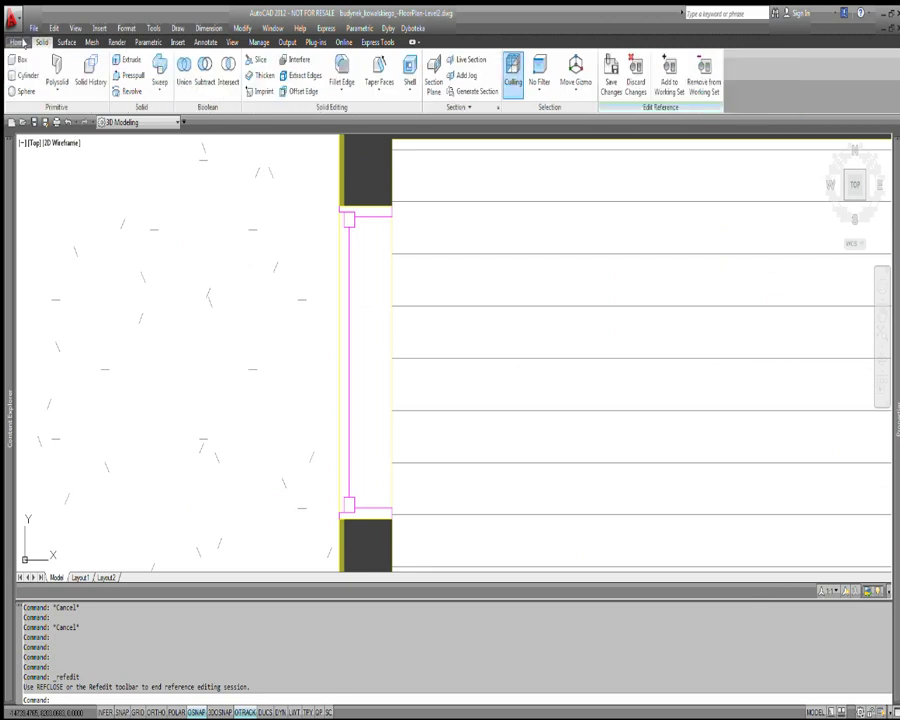
{"action": "left_click", "coordinate": [17, 42]}
Draw two vertical lines inside the window with the LINE command.
{"action": "type", "text": "l"}
{"action": "key", "text": "Return"}
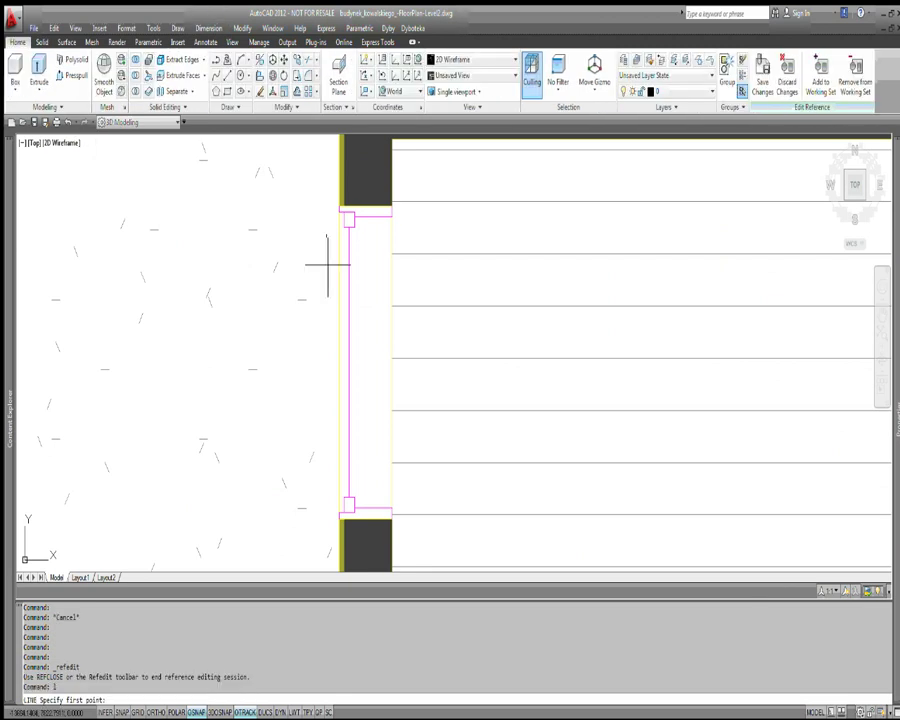
{"action": "left_click", "coordinate": [352, 221]}
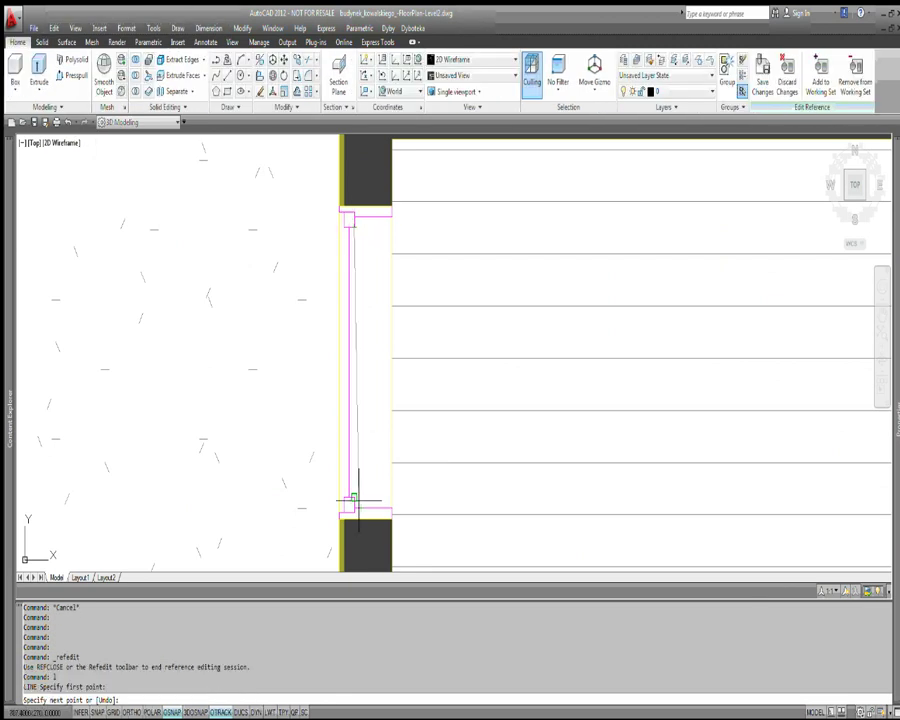
{"action": "left_click", "coordinate": [351, 500]}
{"action": "right_click", "coordinate": [368, 441]}
{"action": "left_click", "coordinate": [390, 445]}
{"action": "right_click", "coordinate": [378, 444]}
{"action": "left_click", "coordinate": [414, 454]}
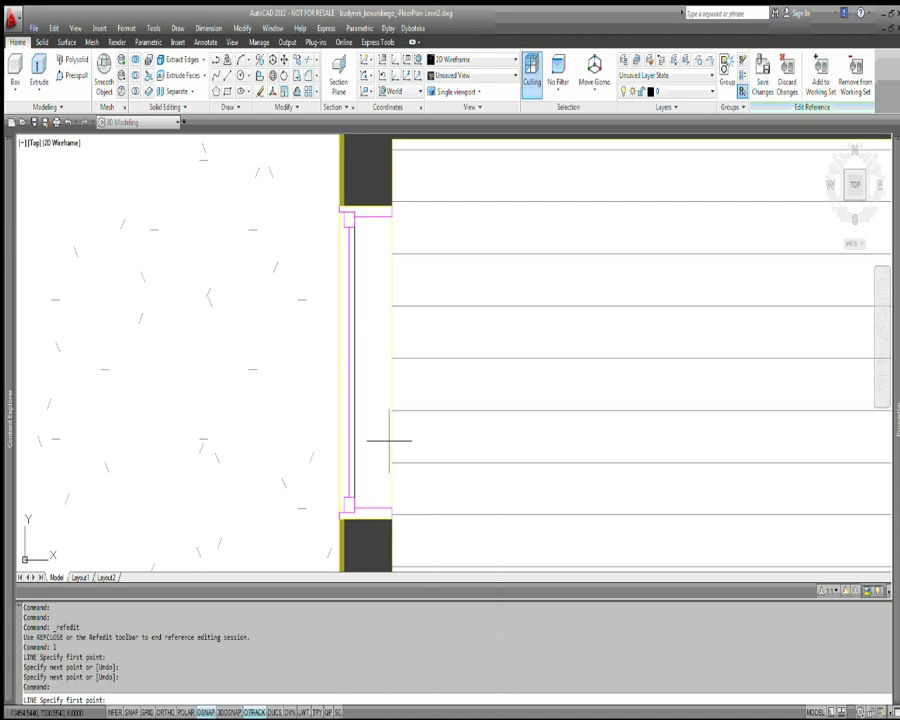
{"action": "left_click", "coordinate": [343, 492]}
{"action": "right_click", "coordinate": [374, 412]}
{"action": "left_click", "coordinate": [385, 418]}
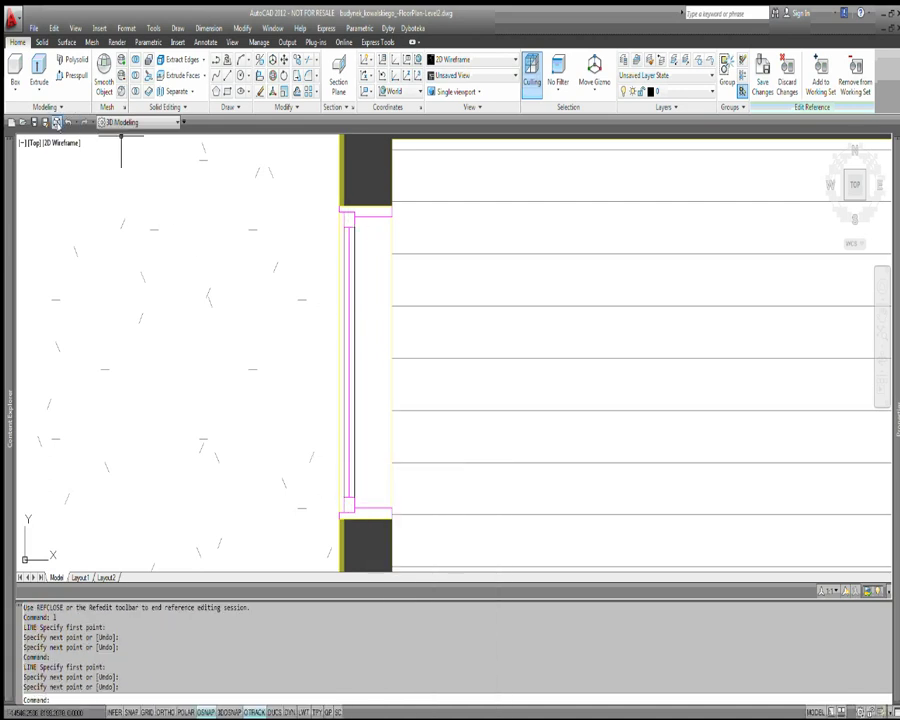
Save the two added lines into the block definition and reselect the window block.
{"action": "left_click", "coordinate": [762, 82]}
{"action": "left_click", "coordinate": [457, 407]}
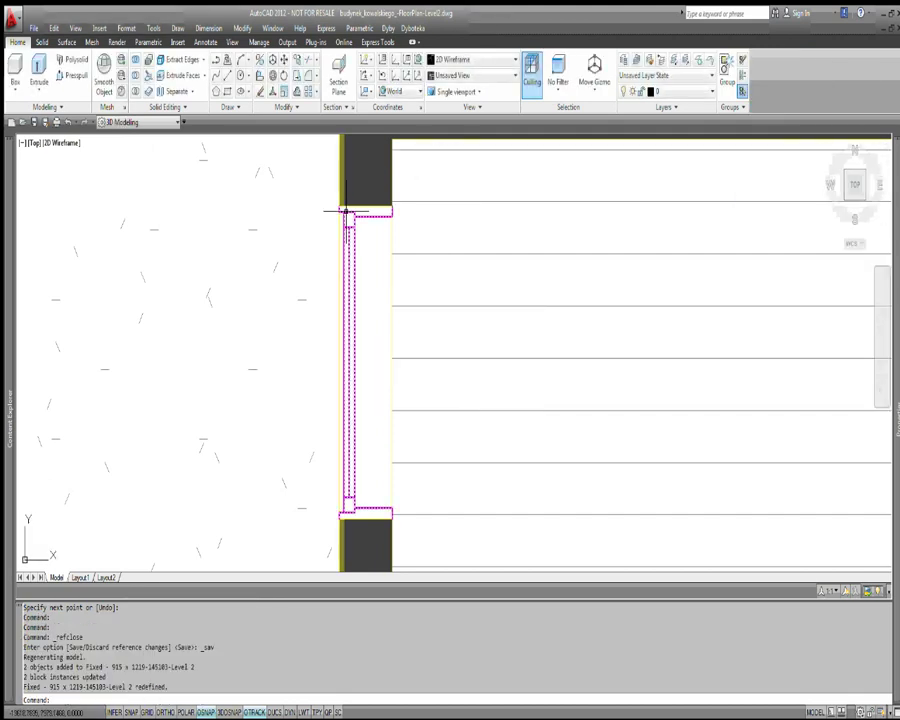
{"action": "scroll", "coordinate": [462, 402], "scroll_direction": "down", "scroll_amount": 5}
{"action": "scroll", "coordinate": [341, 357], "scroll_direction": "down", "scroll_amount": 2}
{"action": "scroll", "coordinate": [341, 357], "scroll_direction": "up", "scroll_amount": 4}
{"action": "scroll", "coordinate": [398, 305], "scroll_direction": "up", "scroll_amount": 2}
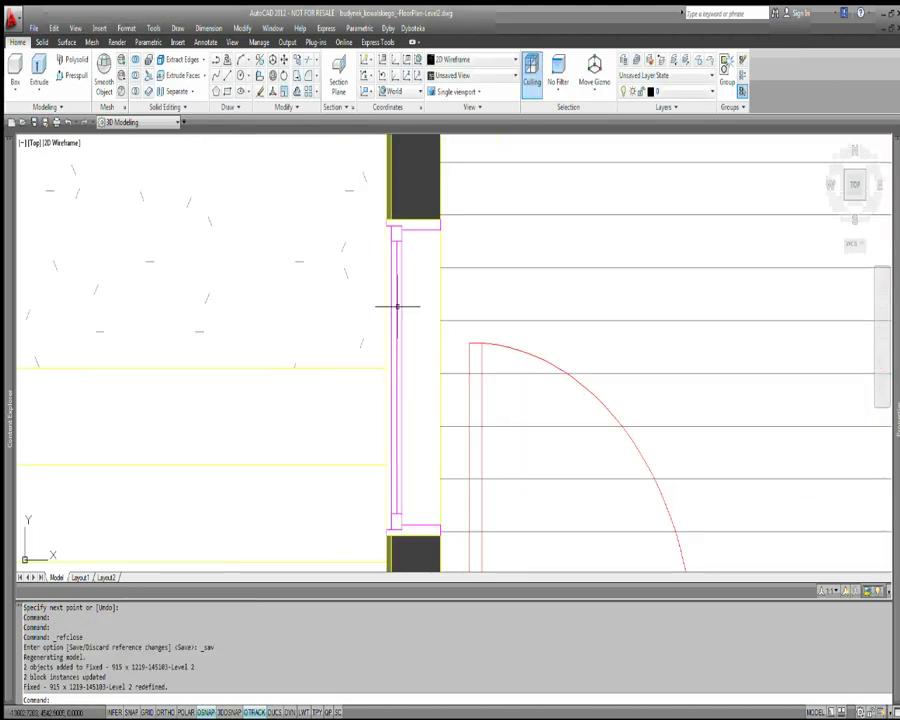
{"action": "left_click", "coordinate": [397, 237]}
{"action": "left_click", "coordinate": [406, 236]}
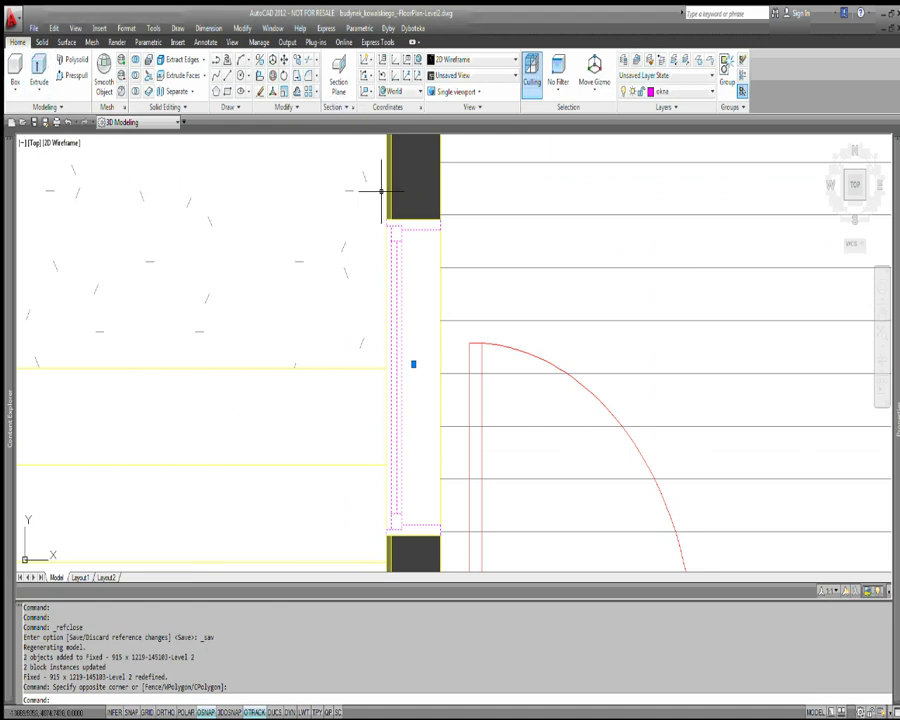
{"action": "left_click", "coordinate": [680, 91]}
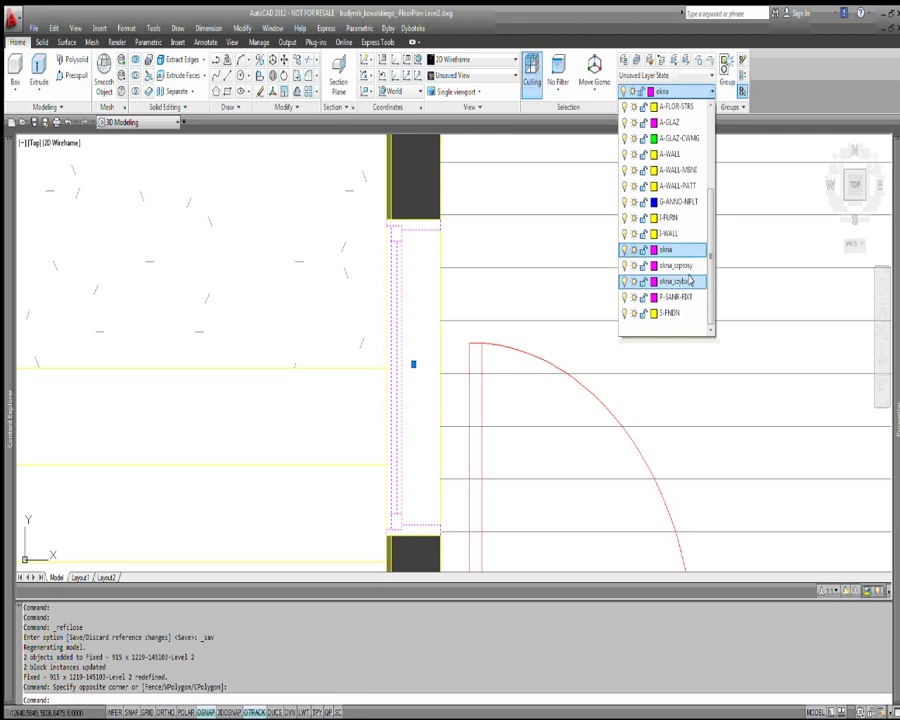
Switch off the okna_szprosy, okna_szyba and okna layers, keeping A-GLAZ and A-GLAZ-CWMG on.
{"action": "left_click", "coordinate": [623, 265]}
{"action": "left_click", "coordinate": [623, 265]}
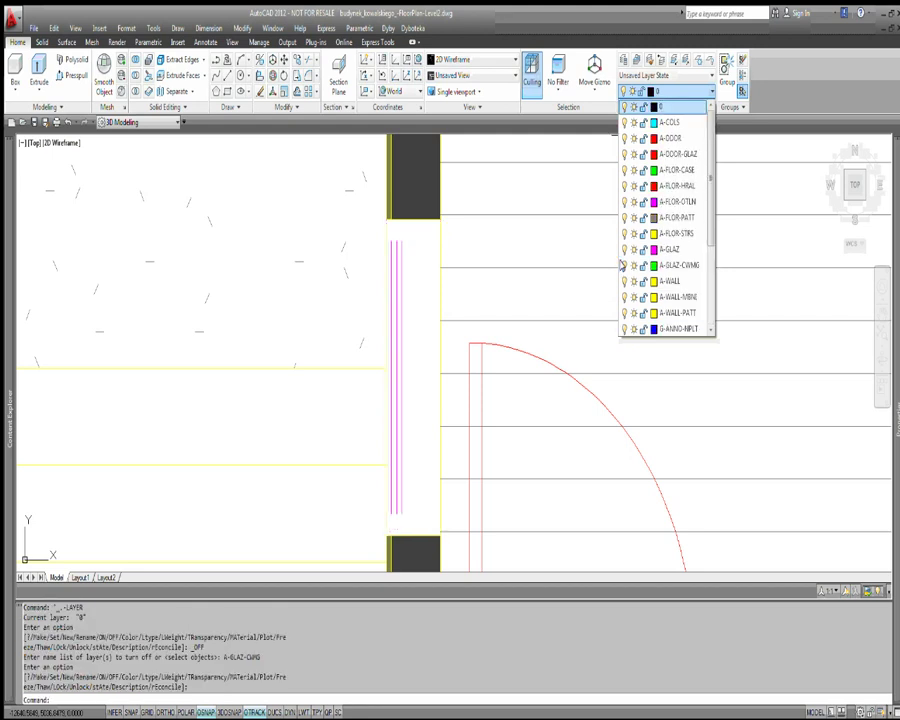
{"action": "left_click", "coordinate": [623, 265]}
{"action": "left_click", "coordinate": [623, 249]}
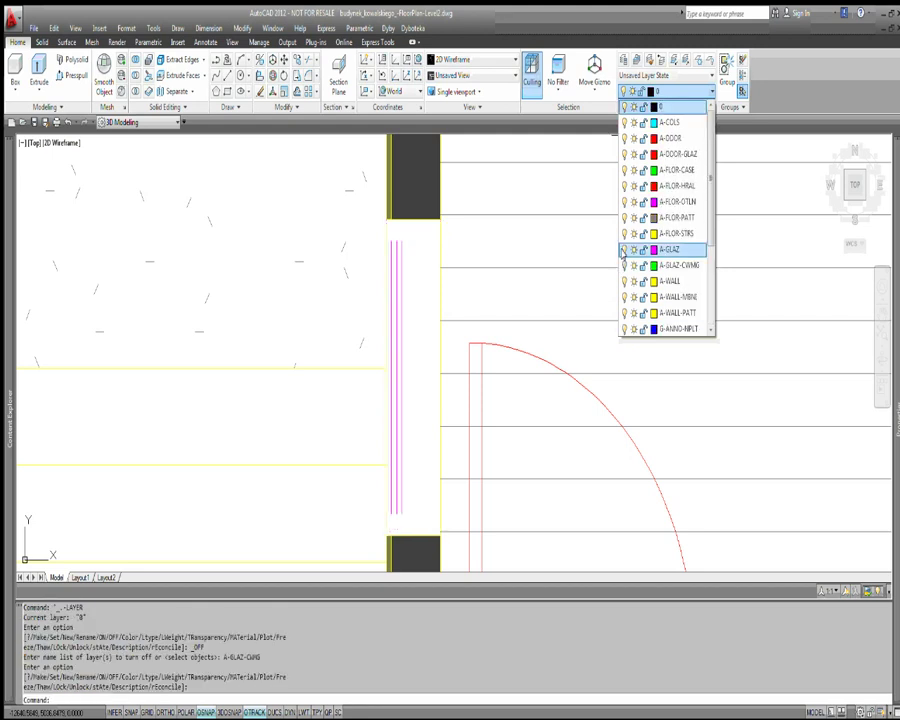
{"action": "left_click", "coordinate": [623, 265]}
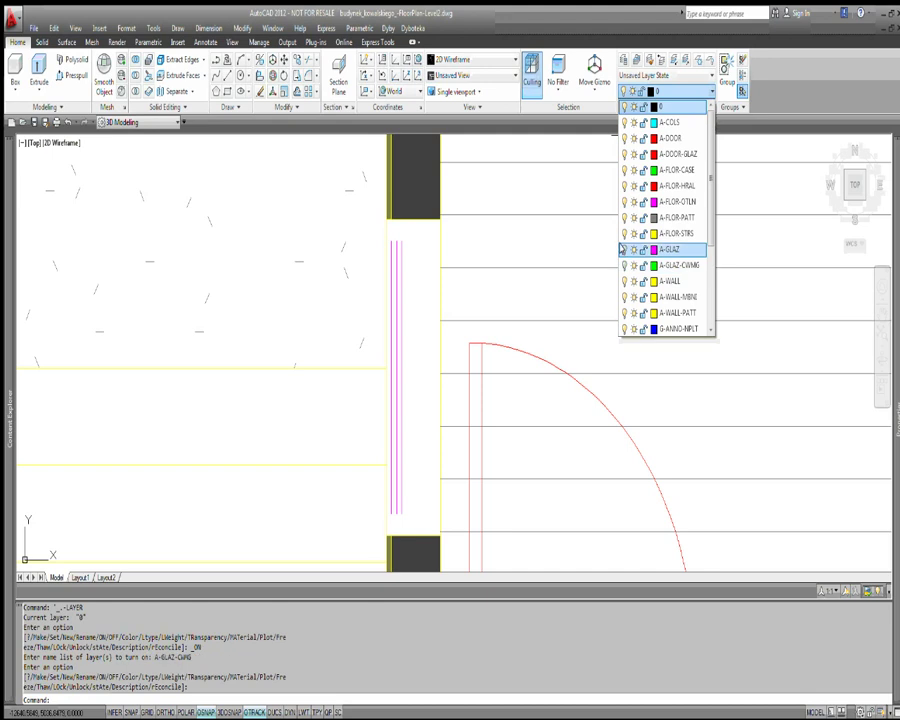
{"action": "left_click", "coordinate": [623, 249]}
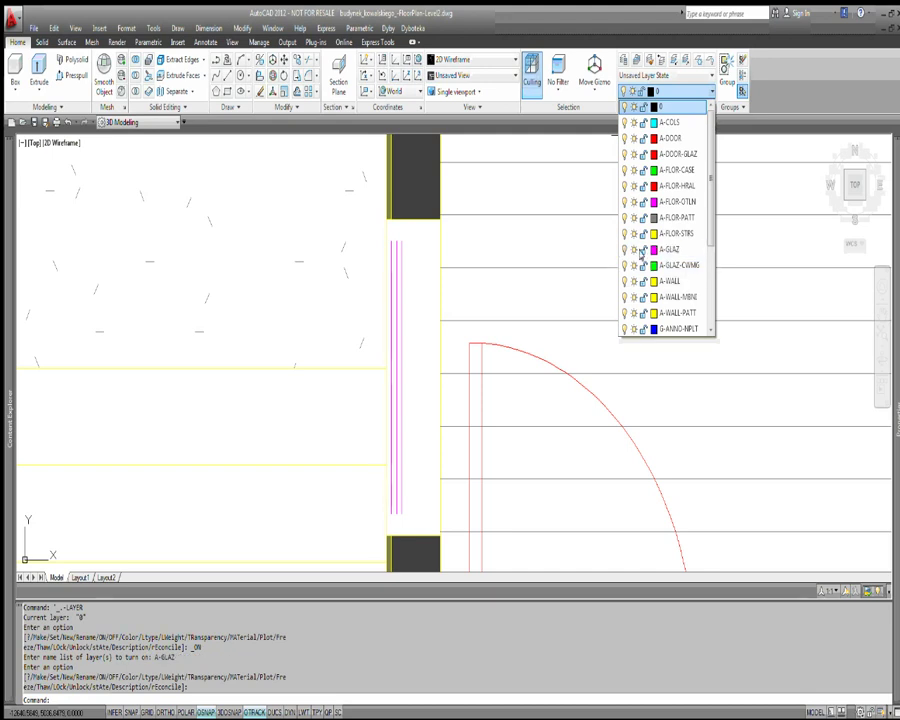
{"action": "left_click_drag", "start_coordinate": [710, 237], "coordinate": [705, 302]}
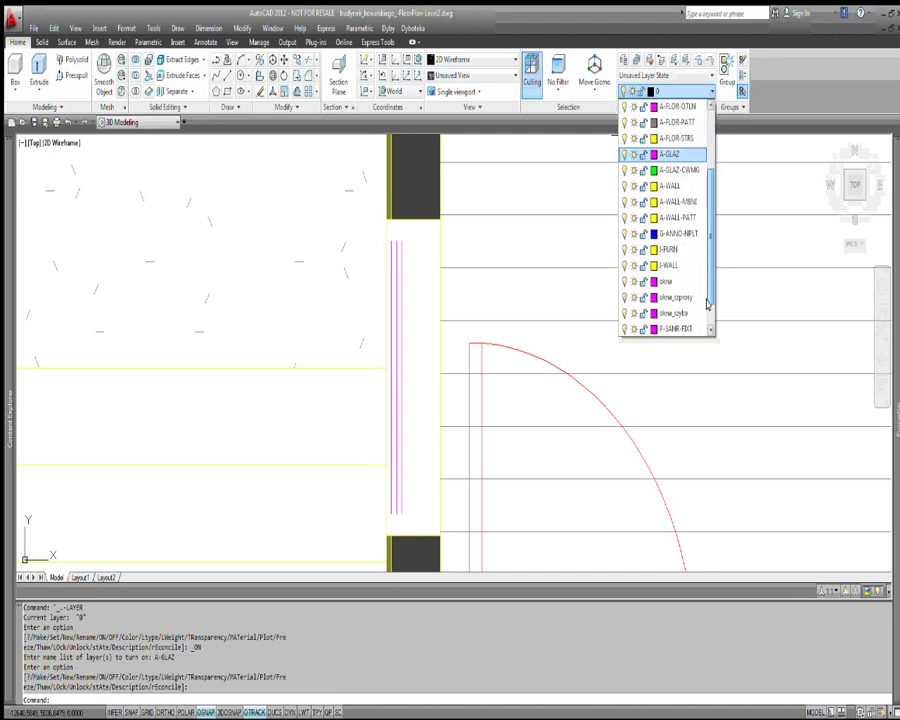
{"action": "scroll", "coordinate": [625, 318], "scroll_direction": "down", "scroll_amount": 1}
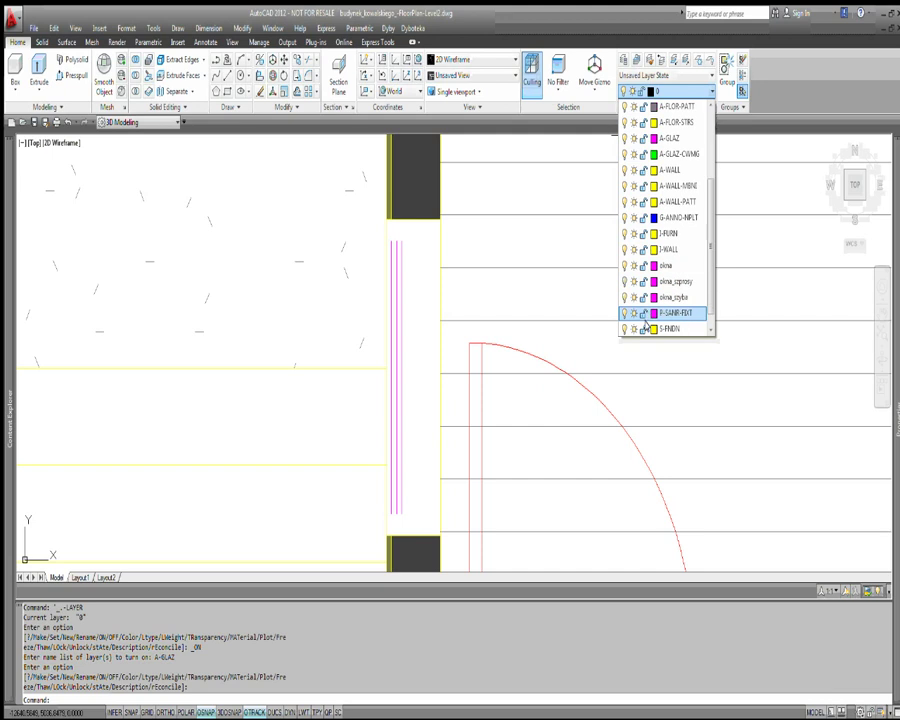
{"action": "left_click", "coordinate": [623, 298]}
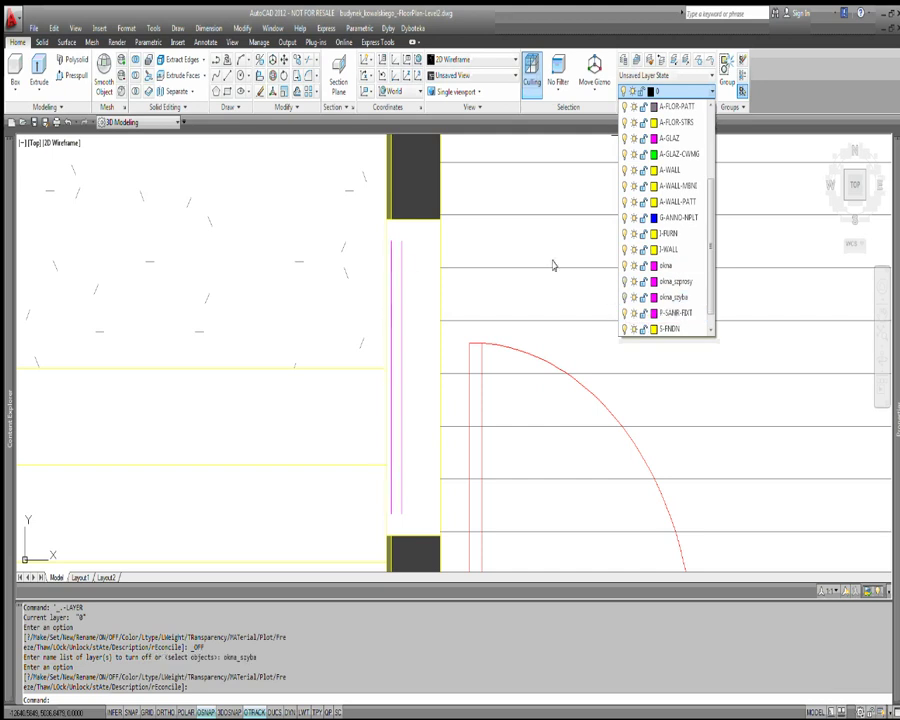
{"action": "left_click", "coordinate": [623, 265]}
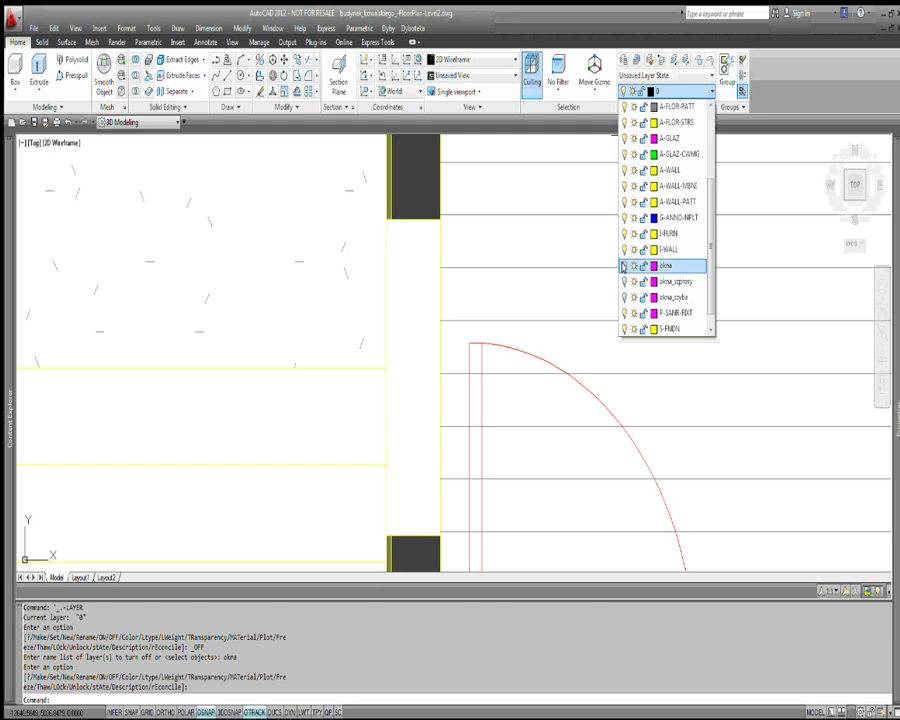
{"action": "left_click", "coordinate": [318, 207]}
Zoom around the Level 2 plan, inspect the bathroom washbasin's properties, then clear the selection.
{"action": "scroll", "coordinate": [320, 209], "scroll_direction": "down", "scroll_amount": 2}
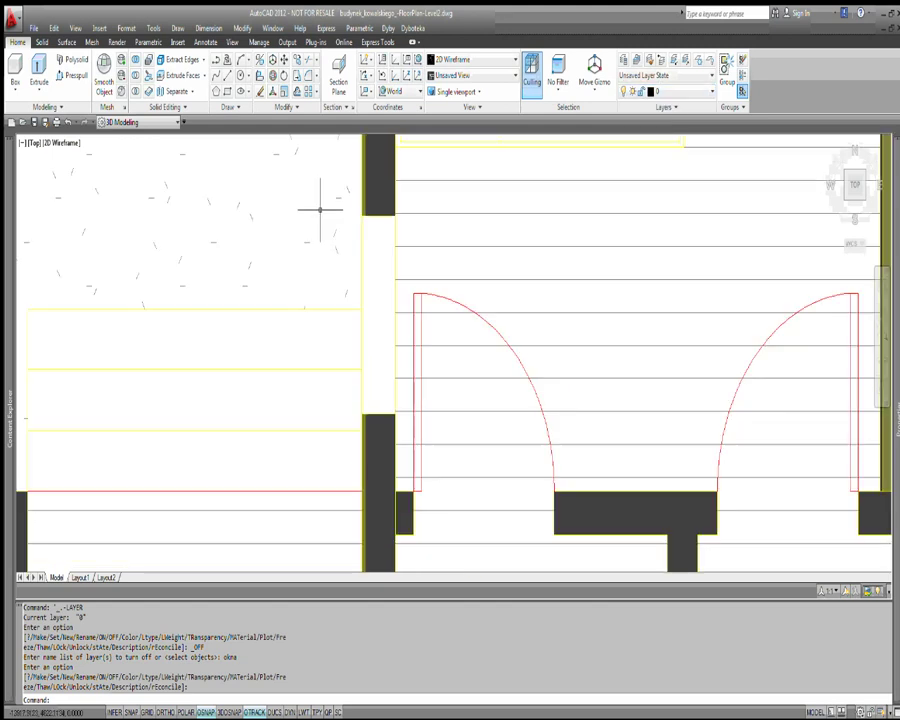
{"action": "scroll", "coordinate": [320, 209], "scroll_direction": "down", "scroll_amount": 3}
{"action": "scroll", "coordinate": [367, 512], "scroll_direction": "up", "scroll_amount": 1}
{"action": "scroll", "coordinate": [467, 355], "scroll_direction": "down", "scroll_amount": 1}
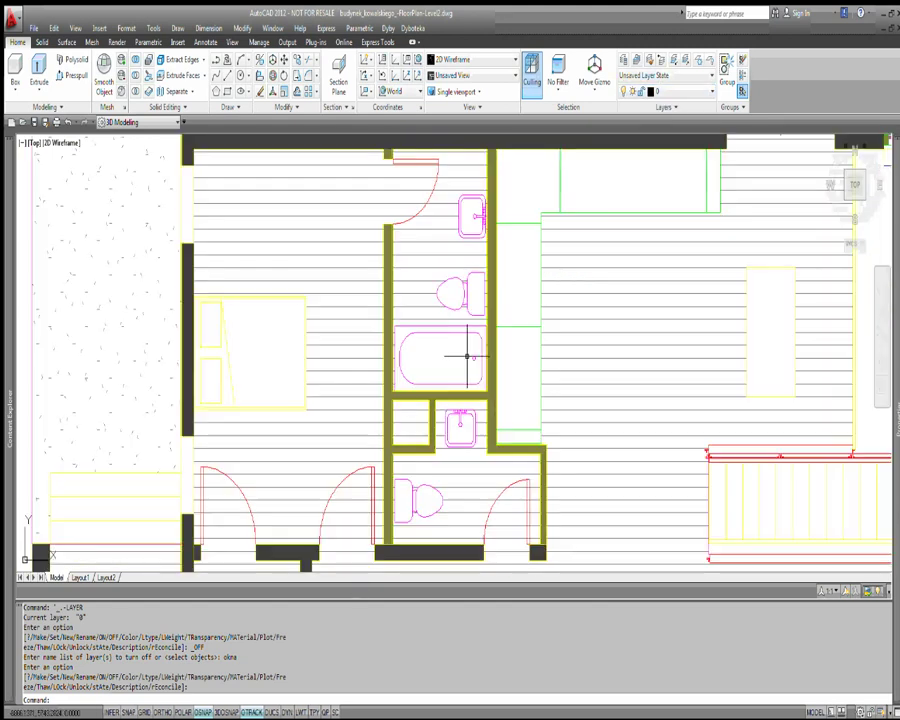
{"action": "left_click", "coordinate": [470, 228]}
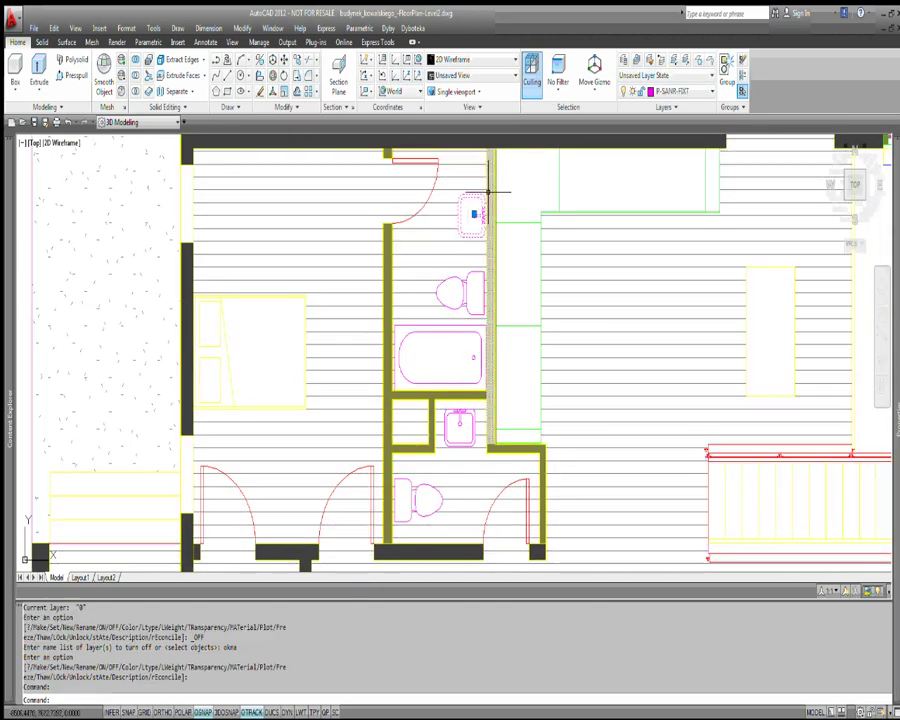
{"action": "scroll", "coordinate": [489, 192], "scroll_direction": "up", "scroll_amount": 3}
{"action": "key", "text": "ctrl+1"}
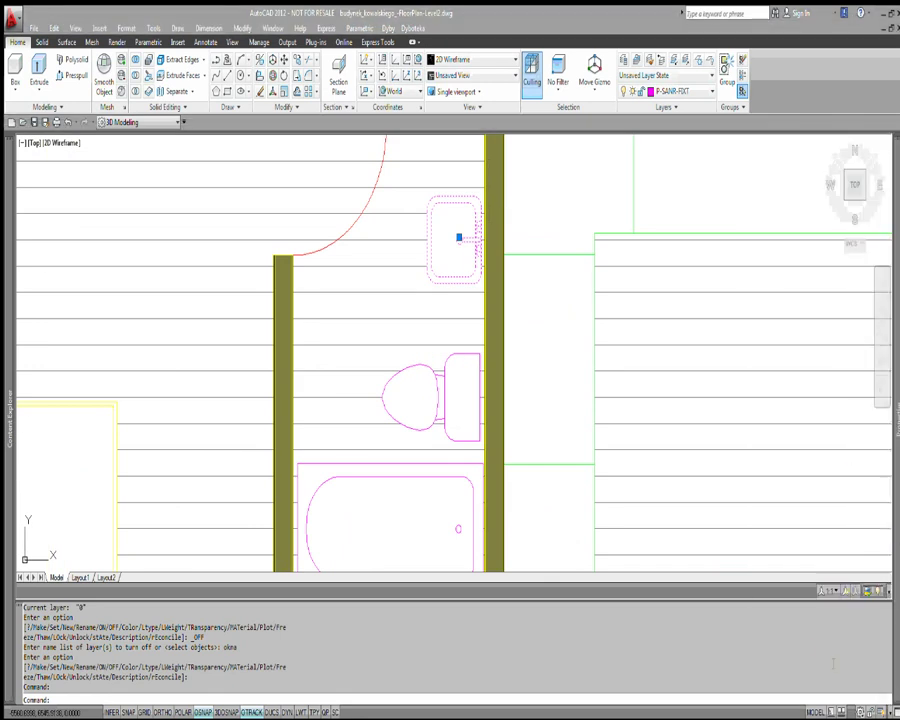
{"action": "scroll", "coordinate": [546, 318], "scroll_direction": "down", "scroll_amount": 4}
{"action": "scroll", "coordinate": [450, 330], "scroll_direction": "down", "scroll_amount": 4}
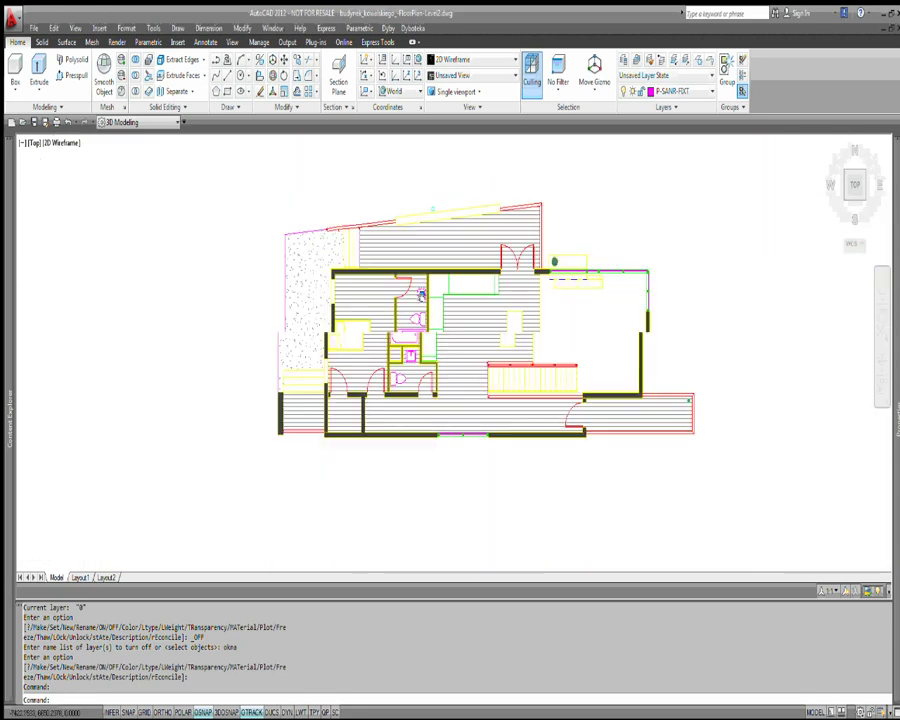
{"action": "scroll", "coordinate": [339, 261], "scroll_direction": "up", "scroll_amount": 3}
{"action": "key", "text": "Escape"}
Pan the view to centre the whole building in the window.
{"action": "middle_click_drag", "start_coordinate": [357, 257], "coordinate": [392, 318]}
{"action": "key", "text": "Escape"}
{"action": "scroll", "coordinate": [400, 270], "scroll_direction": "down", "scroll_amount": 3}
{"action": "scroll", "coordinate": [480, 290], "scroll_direction": "up", "scroll_amount": 2}
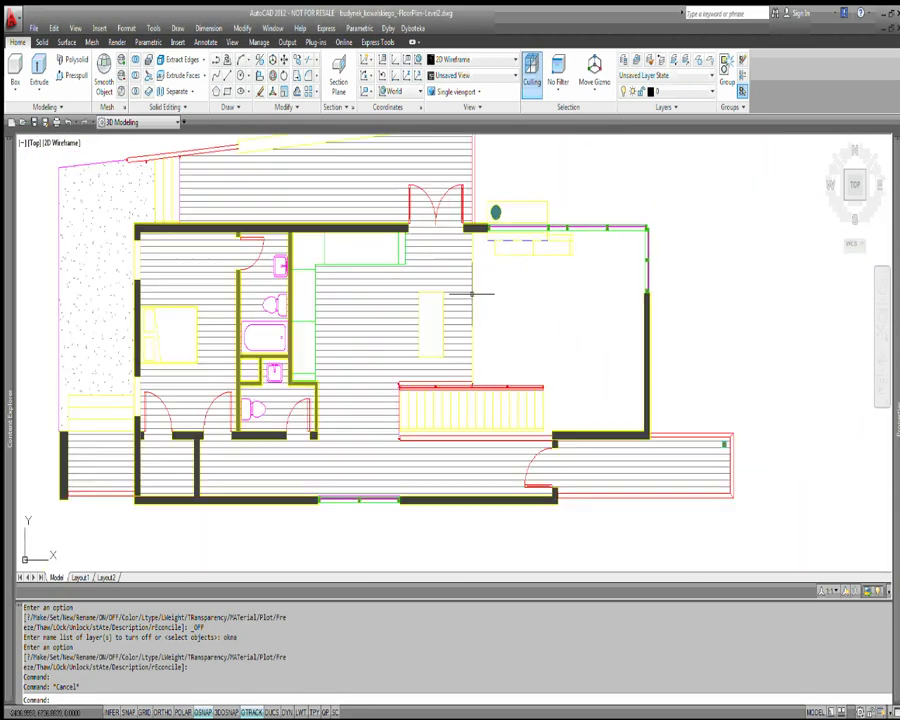
{"action": "middle_click_drag", "start_coordinate": [546, 187], "coordinate": [430, 200]}
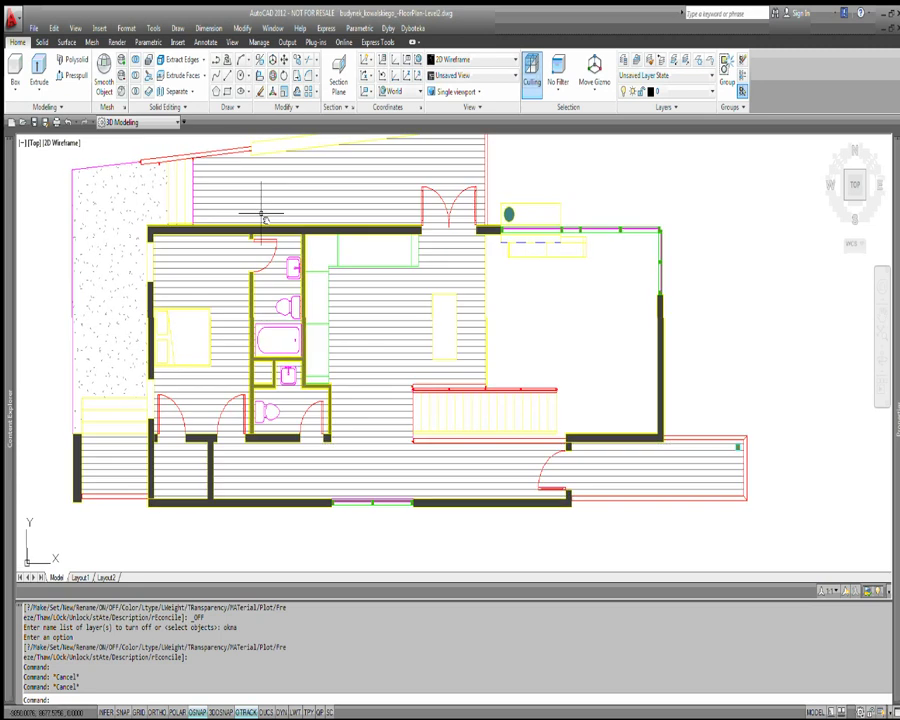
{"action": "middle_click_drag", "start_coordinate": [260, 210], "coordinate": [313, 243]}
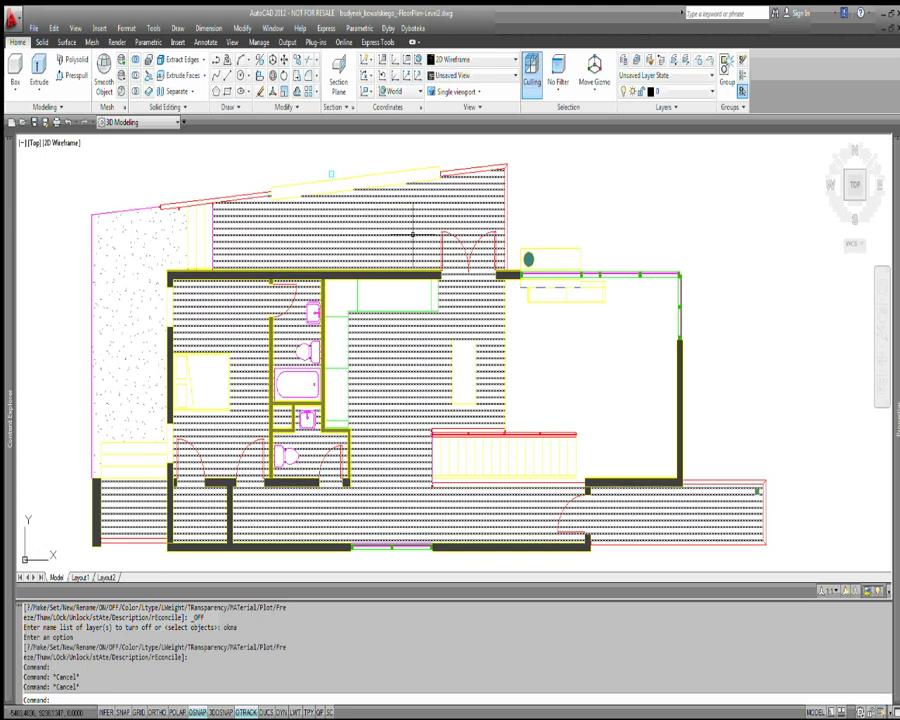
{"action": "scroll", "coordinate": [418, 208], "scroll_direction": "down", "scroll_amount": 3}
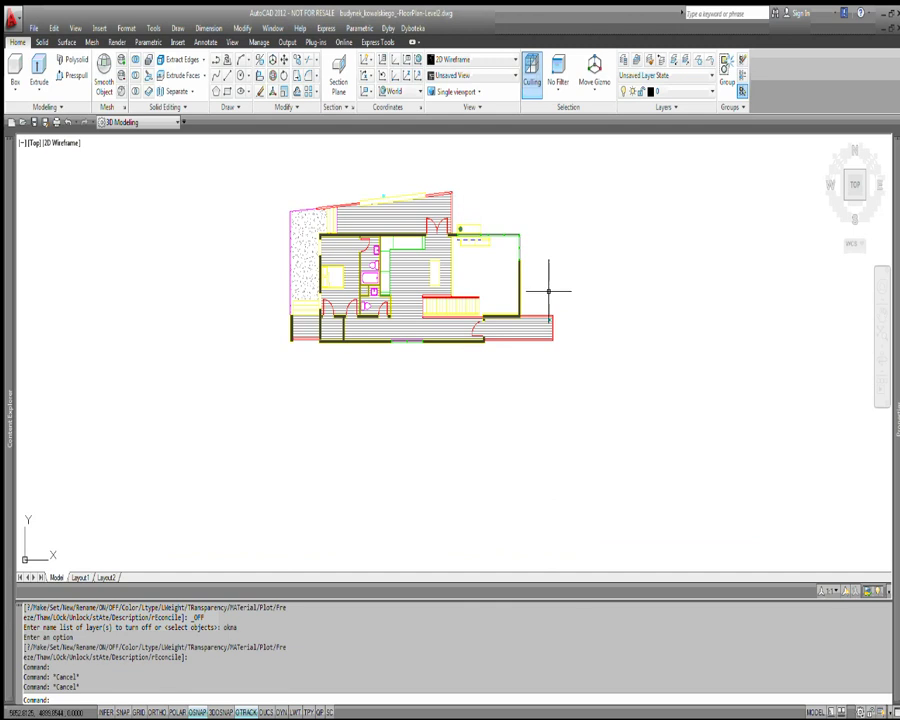
{"action": "middle_click_drag", "start_coordinate": [421, 360], "coordinate": [366, 436]}
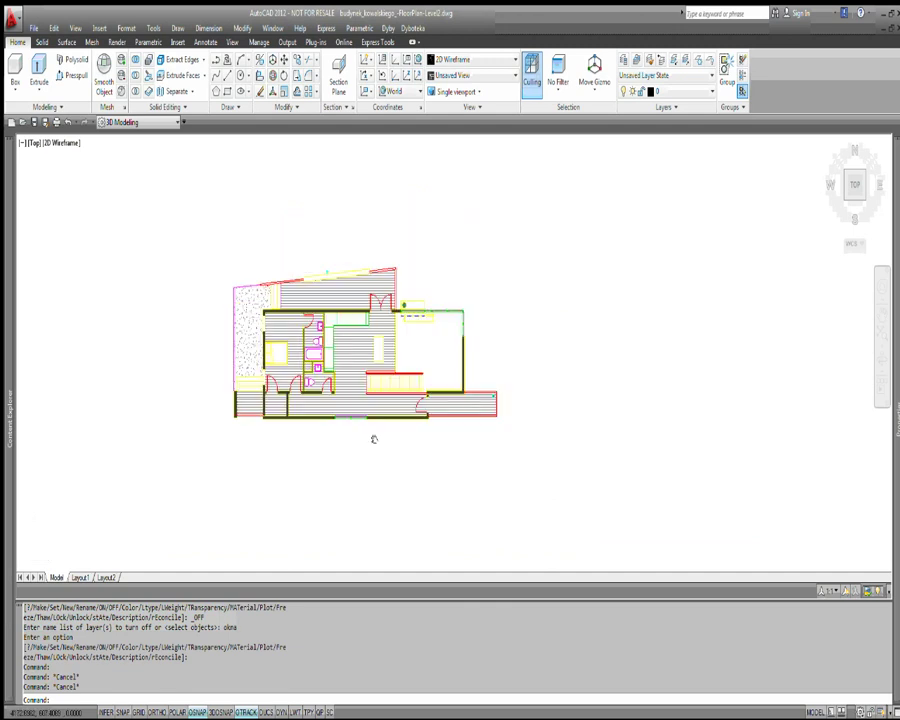
Maximize the Revit window and scroll the Project Browser toward Sheets (all).
{"action": "double_click", "coordinate": [590, 18]}
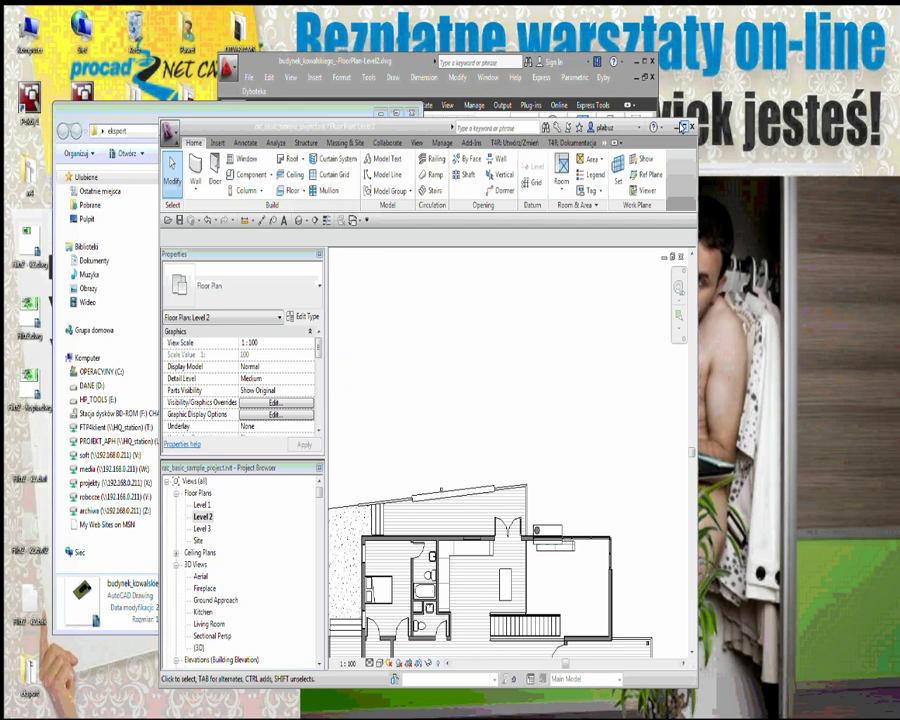
{"action": "left_click", "coordinate": [683, 127]}
{"action": "scroll", "coordinate": [160, 517], "scroll_direction": "down", "scroll_amount": 10}
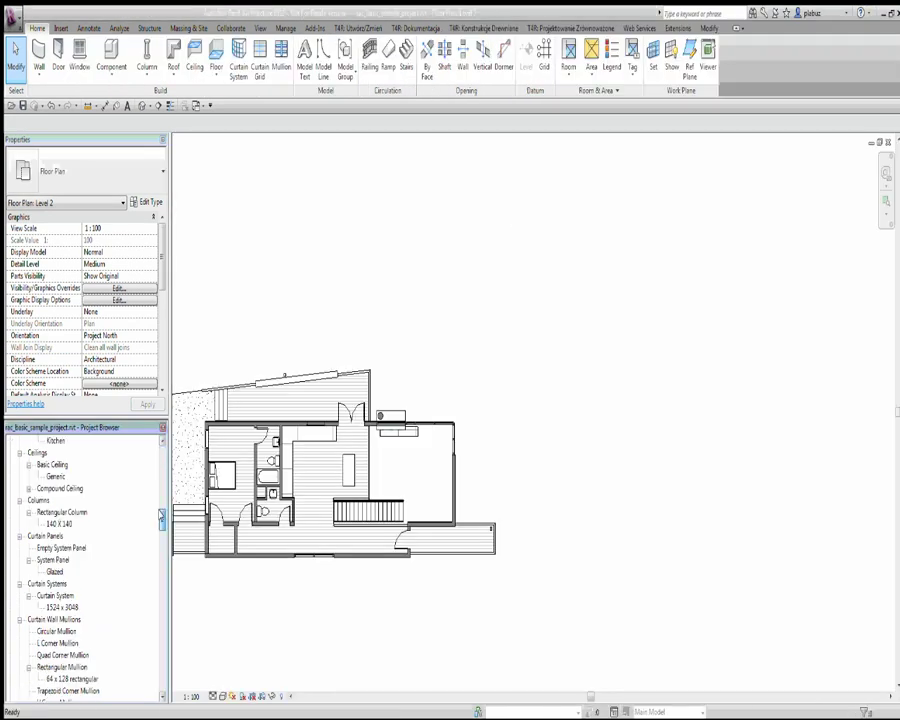
{"action": "mouse_move", "coordinate": [161, 517]}
{"action": "left_mouse_down"}
{"action": "mouse_move", "coordinate": [161, 502]}
{"action": "mouse_move", "coordinate": [161, 541]}
{"action": "left_mouse_up"}
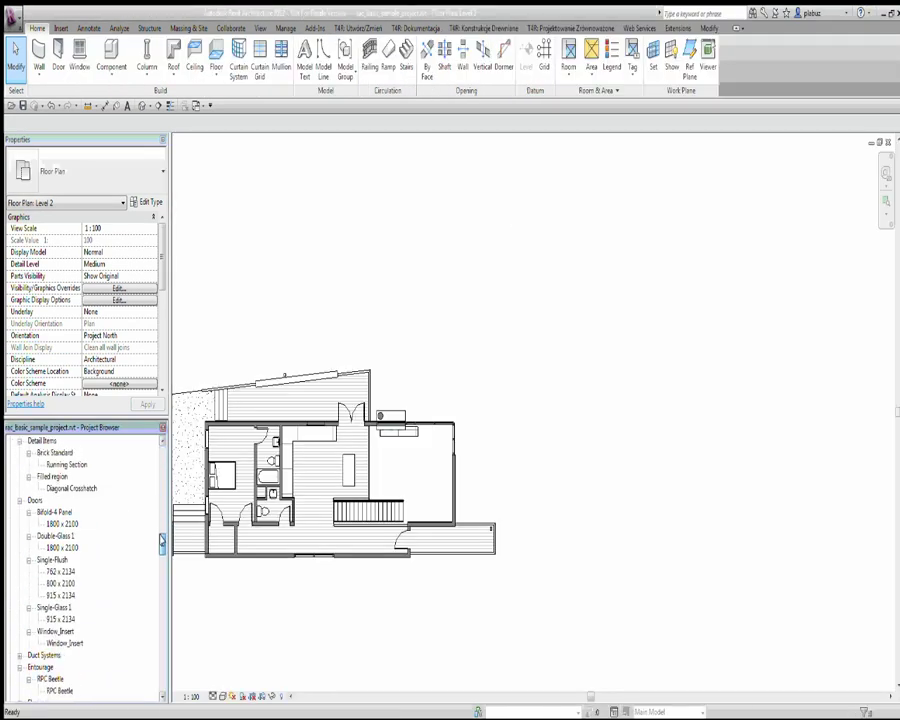
{"action": "scroll", "coordinate": [110, 530], "scroll_direction": "up", "scroll_amount": 5}
{"action": "scroll", "coordinate": [112, 530], "scroll_direction": "up", "scroll_amount": 5}
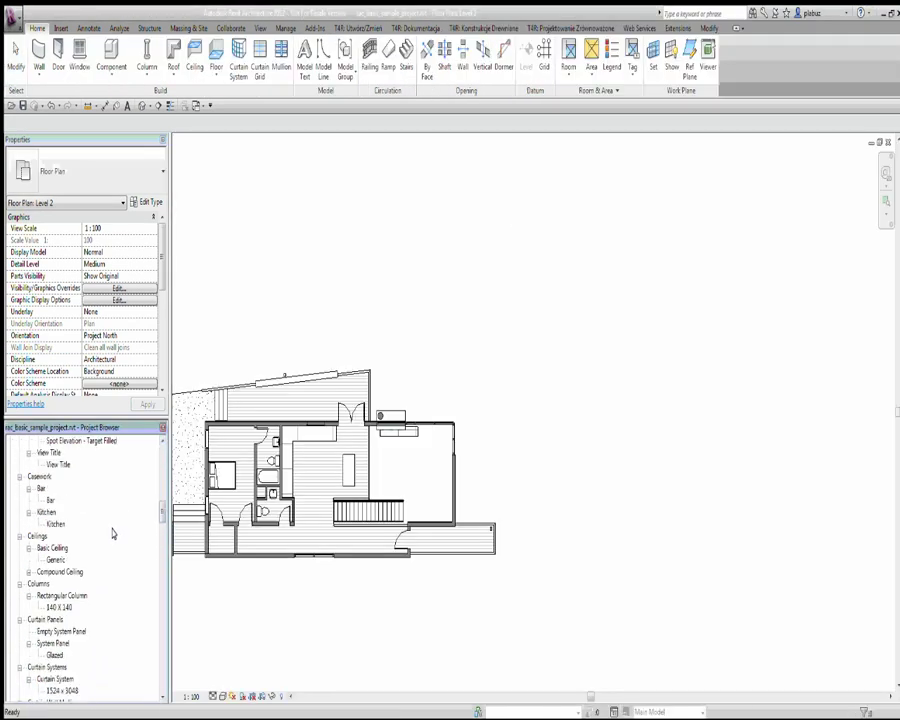
{"action": "scroll", "coordinate": [116, 516], "scroll_direction": "up", "scroll_amount": 5}
{"action": "scroll", "coordinate": [116, 516], "scroll_direction": "up", "scroll_amount": 5}
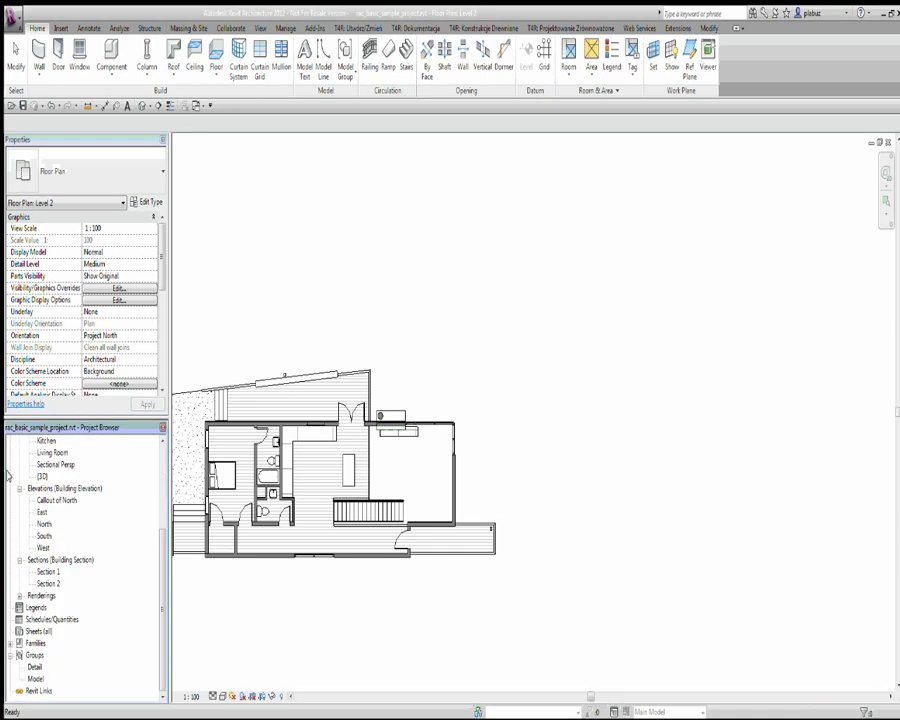
Create new sheet A101 using A0 metric.rfa loaded from US Metric > Titleblocks.
{"action": "right_click", "coordinate": [32, 631]}
{"action": "left_click", "coordinate": [84, 639]}
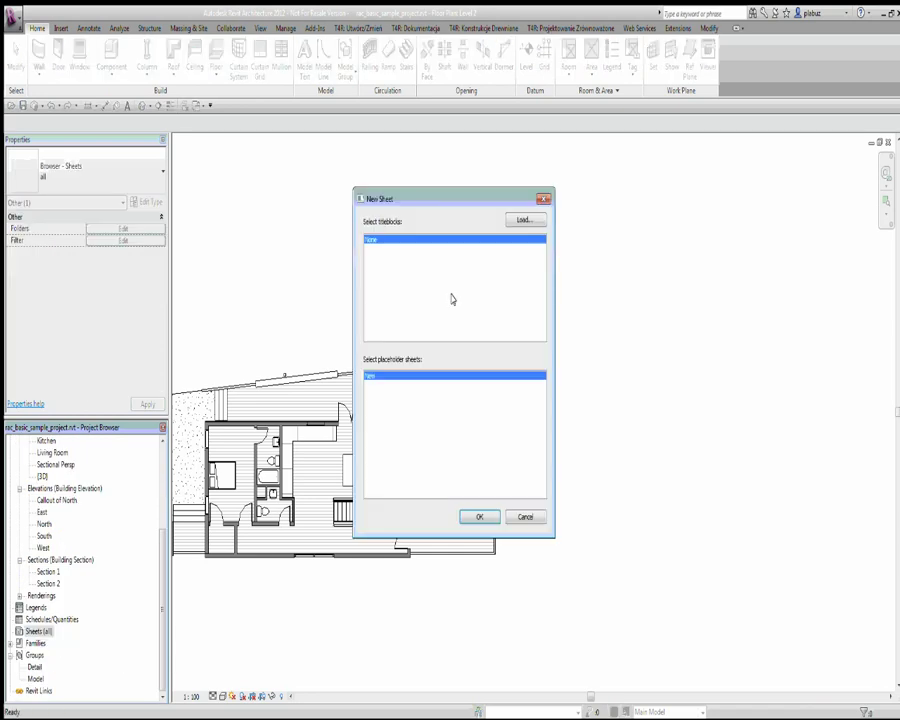
{"action": "left_click", "coordinate": [524, 219]}
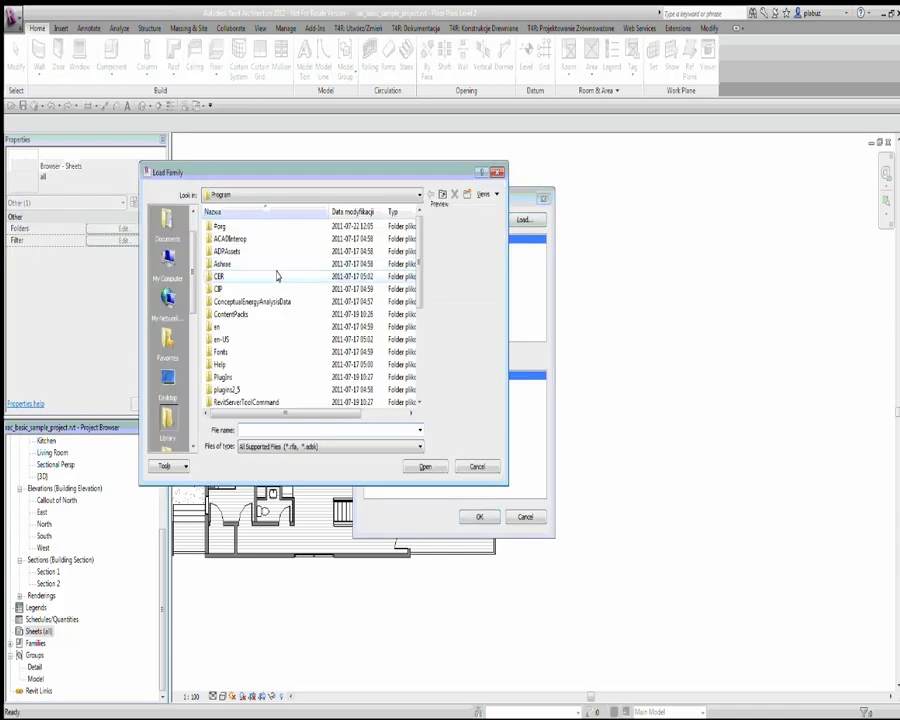
{"action": "left_click", "coordinate": [167, 418]}
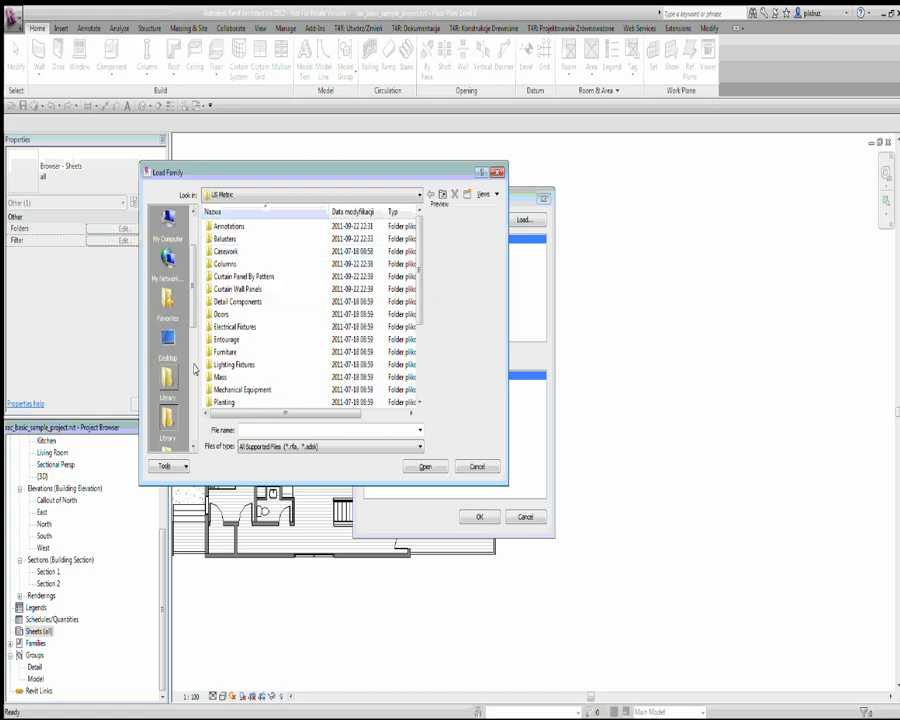
{"action": "scroll", "coordinate": [240, 343], "scroll_direction": "down", "scroll_amount": 1}
{"action": "scroll", "coordinate": [240, 343], "scroll_direction": "up", "scroll_amount": 1}
{"action": "scroll", "coordinate": [225, 320], "scroll_direction": "down", "scroll_amount": 3}
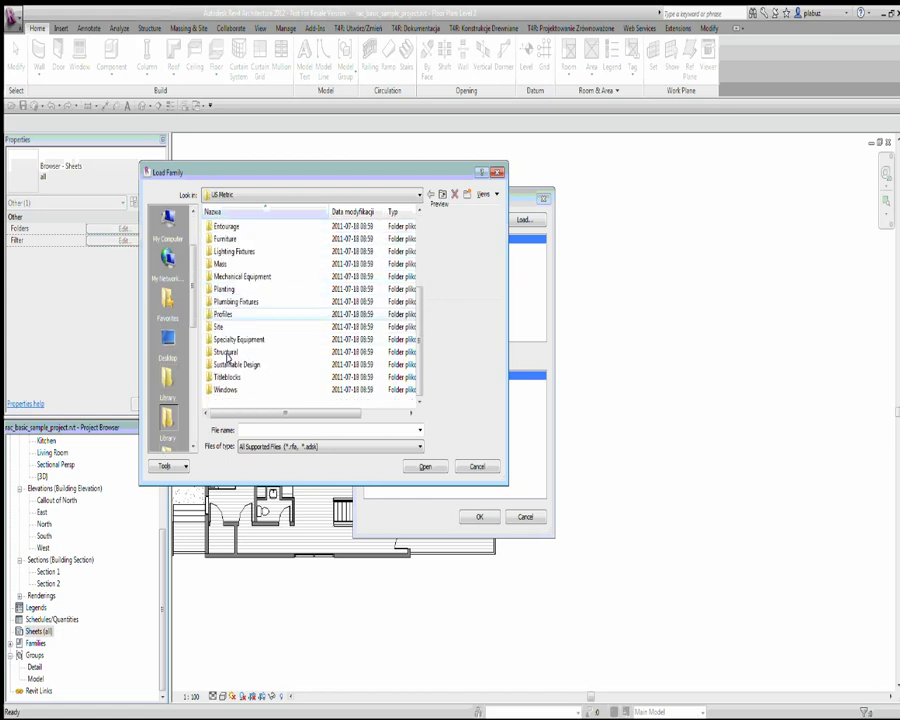
{"action": "double_click", "coordinate": [228, 378]}
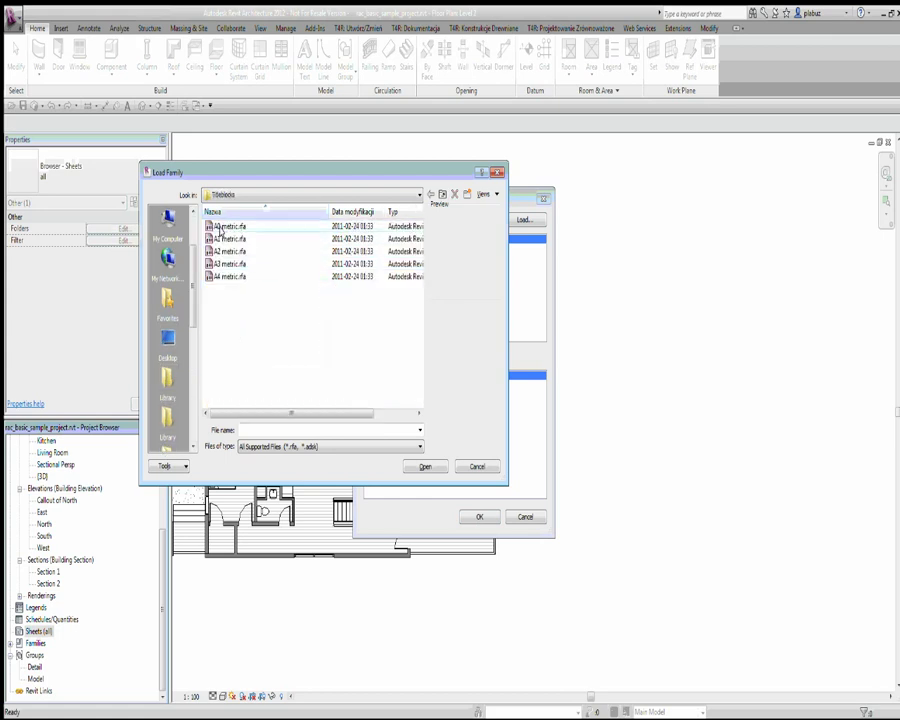
{"action": "double_click", "coordinate": [240, 208]}
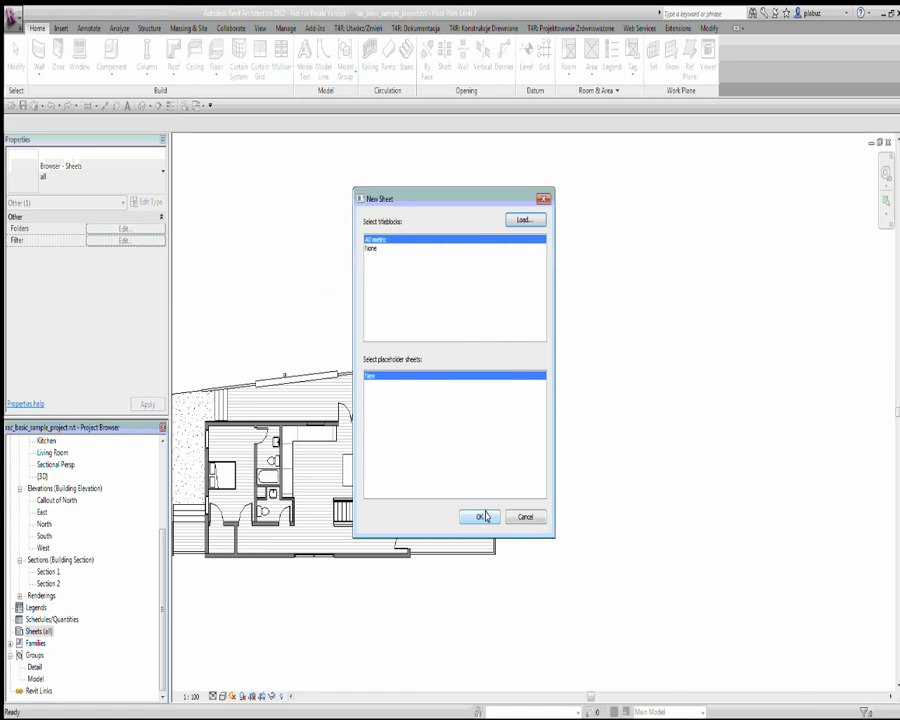
{"action": "left_click", "coordinate": [480, 515]}
Place the Level 1 floor plan viewport in the upper left of sheet A101.
{"action": "scroll", "coordinate": [535, 413], "scroll_direction": "down", "scroll_amount": 3}
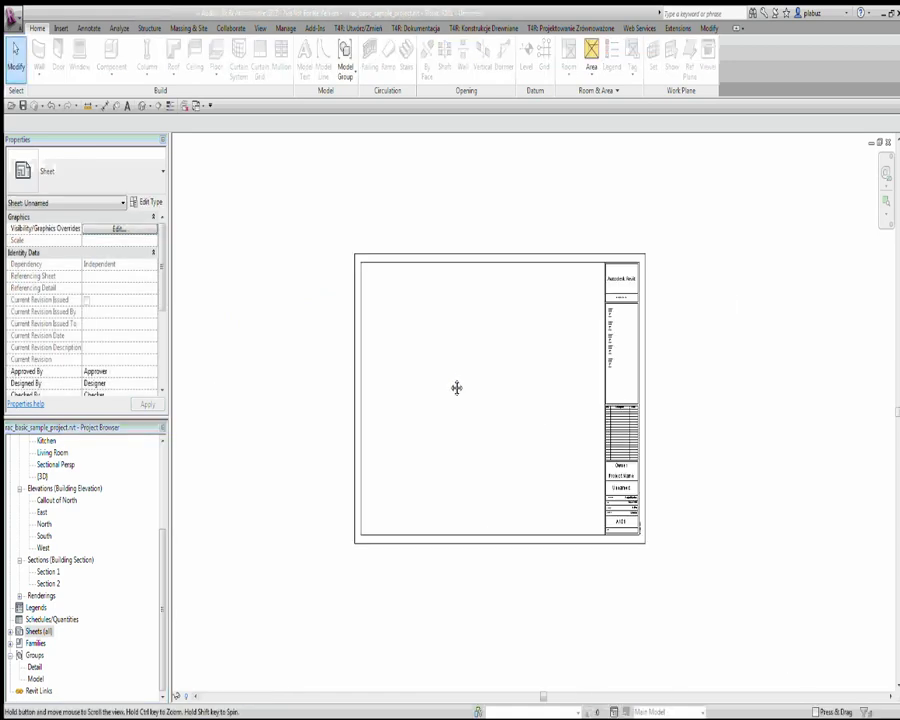
{"action": "left_click_drag", "start_coordinate": [163, 547], "coordinate": [170, 455]}
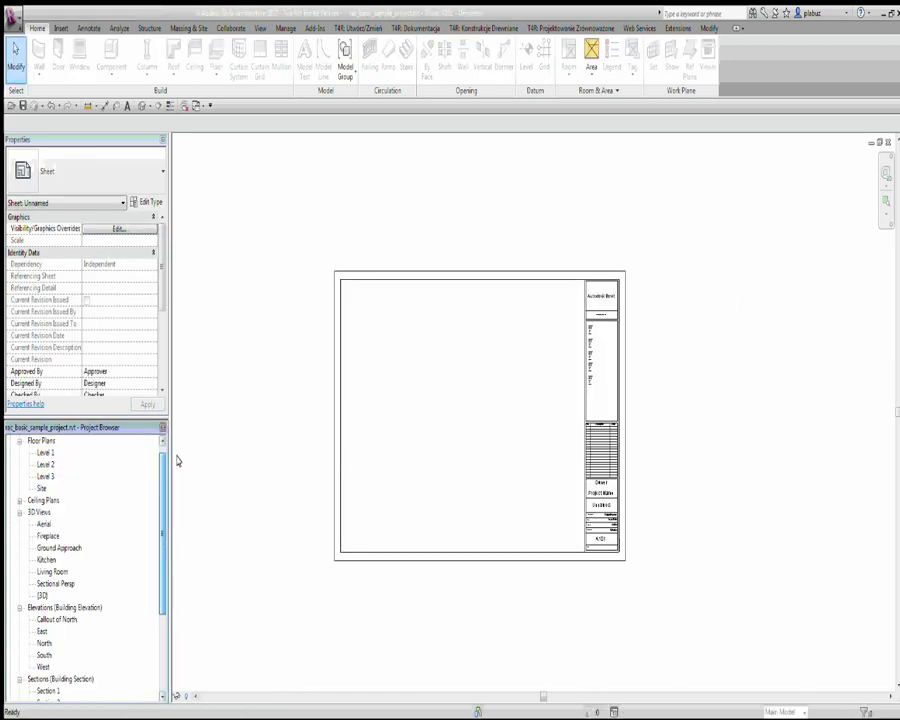
{"action": "left_click", "coordinate": [42, 452]}
{"action": "left_click_drag", "start_coordinate": [42, 452], "coordinate": [408, 360]}
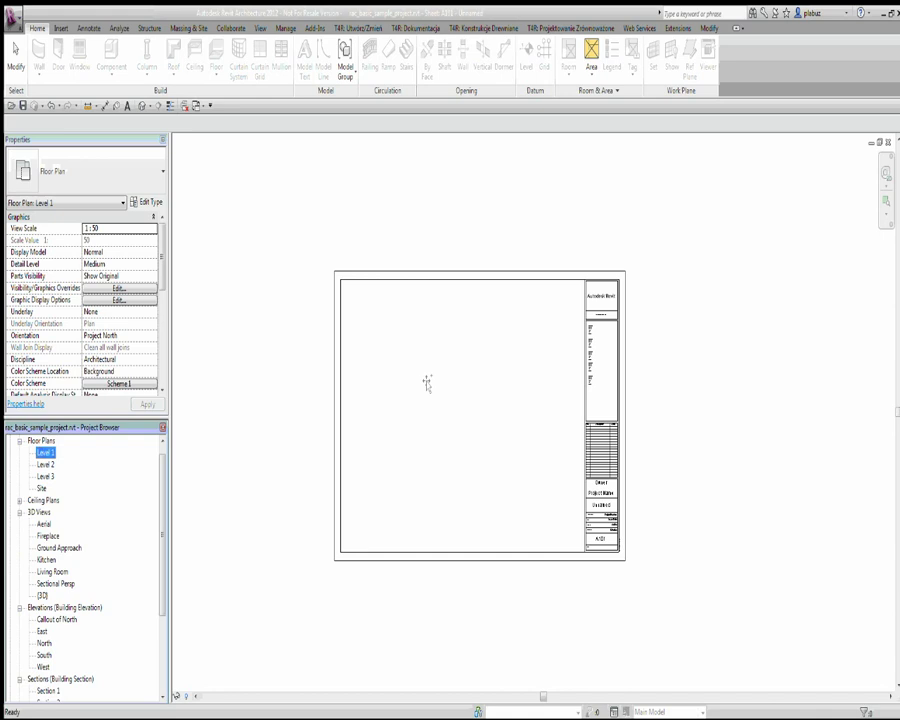
{"action": "left_click", "coordinate": [398, 335]}
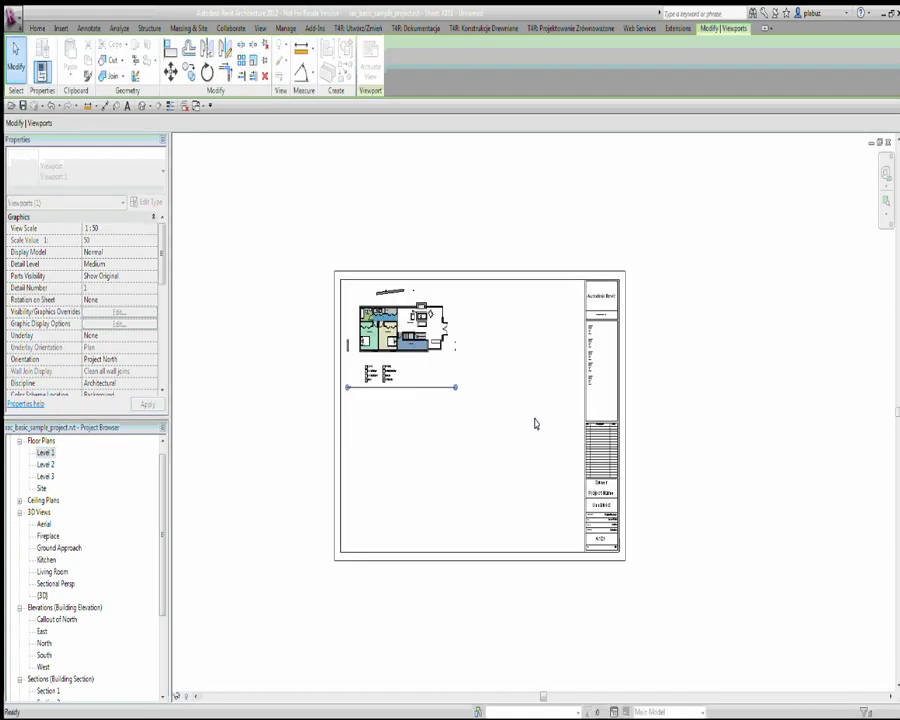
{"action": "left_click", "coordinate": [554, 476]}
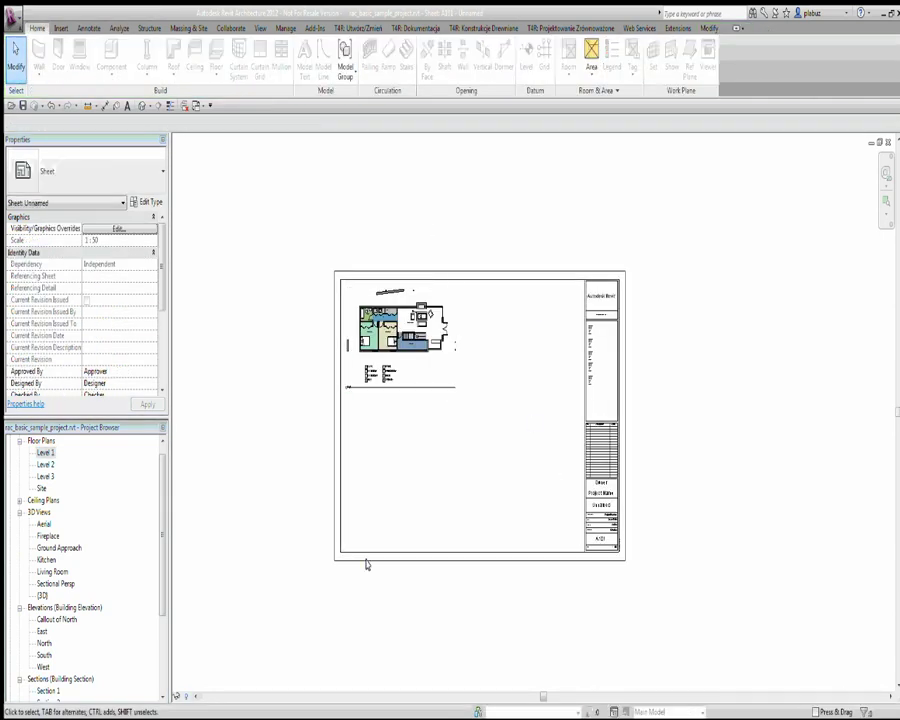
{"action": "scroll", "coordinate": [530, 421], "scroll_direction": "up", "scroll_amount": 2}
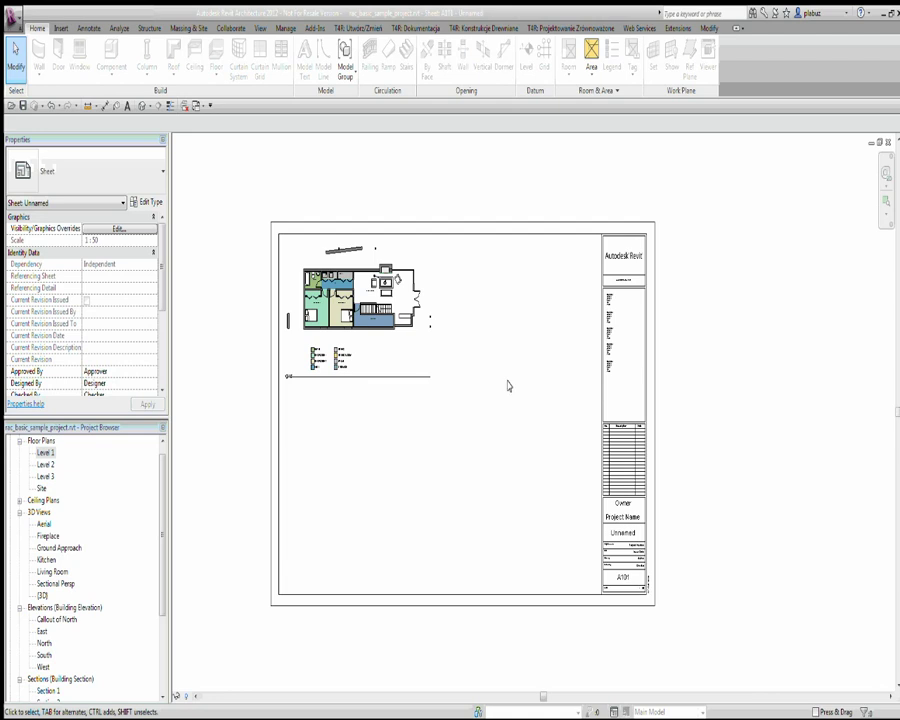
{"action": "left_click", "coordinate": [430, 338]}
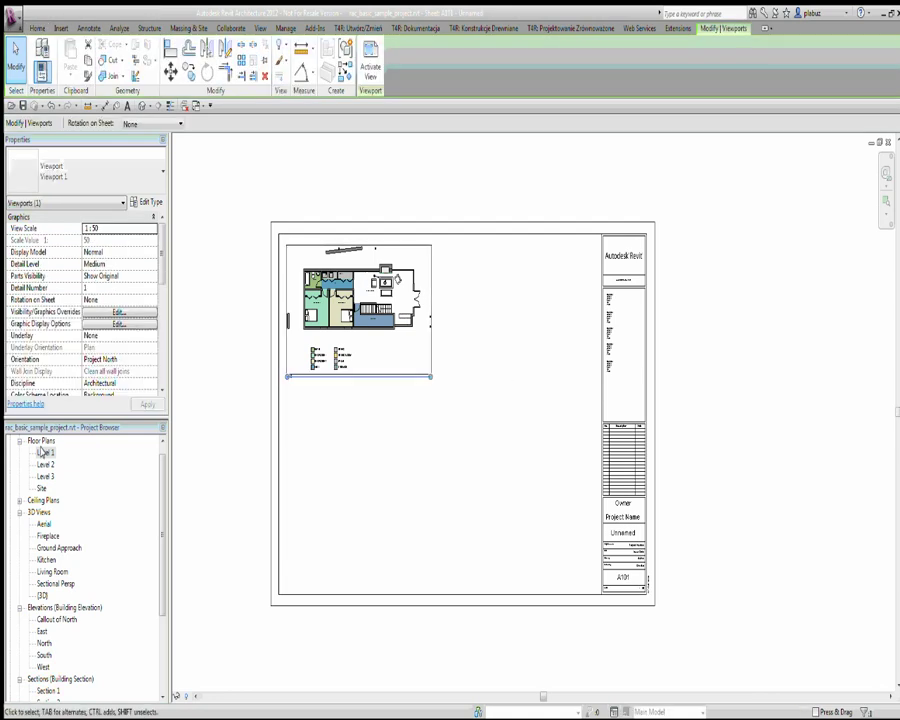
{"action": "left_click_drag", "start_coordinate": [42, 452], "coordinate": [465, 222]}
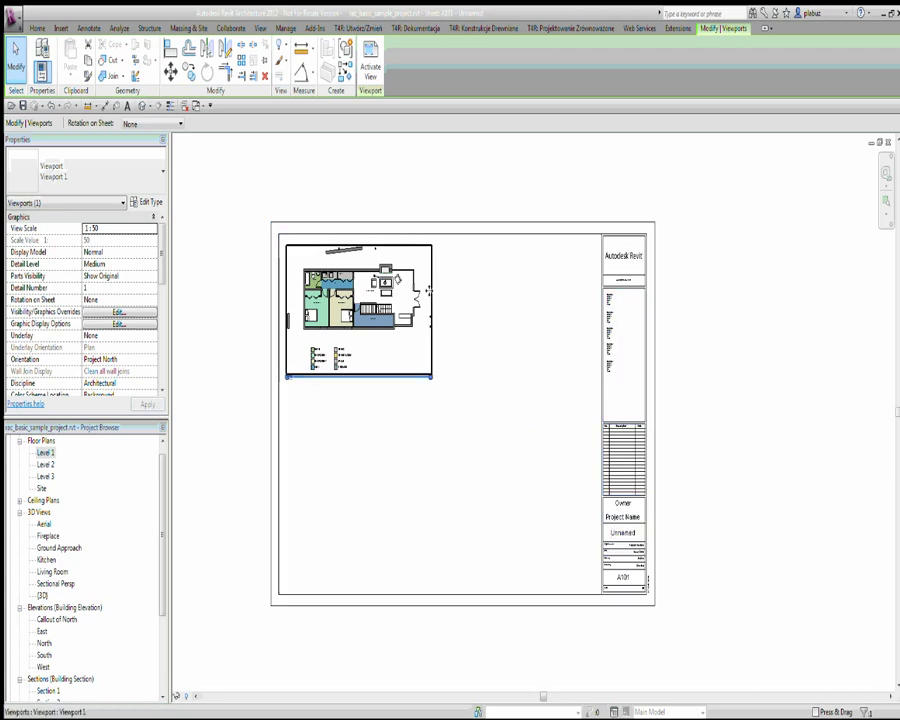
{"action": "left_click", "coordinate": [331, 209]}
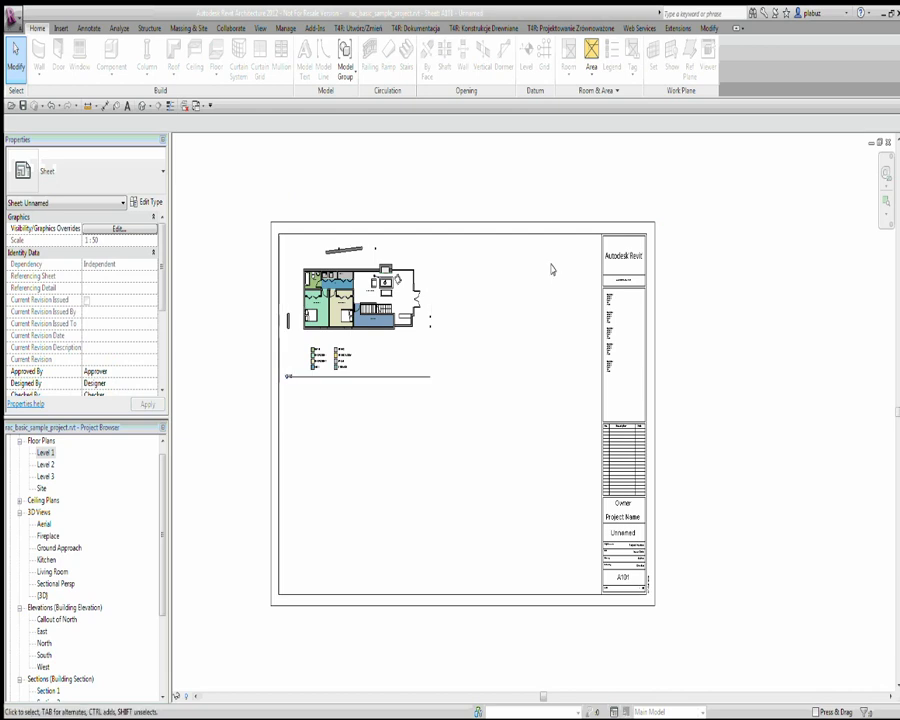
Place the Level 2 floor plan viewport on sheet A101 below Level 1.
{"action": "left_click", "coordinate": [46, 464]}
{"action": "double_click", "coordinate": [46, 462]}
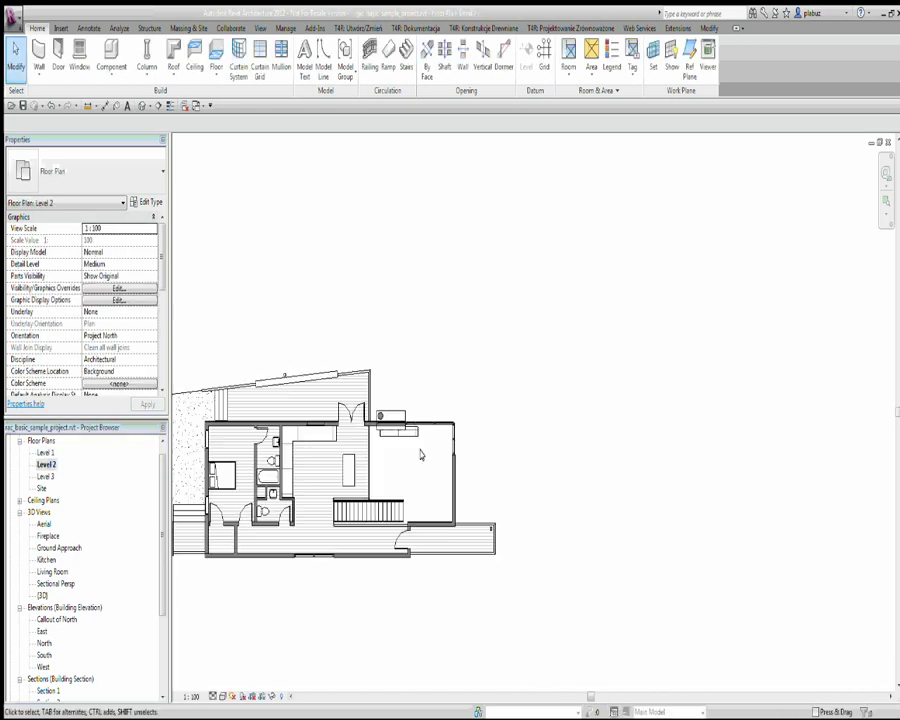
{"action": "scroll", "coordinate": [157, 555], "scroll_direction": "down", "scroll_amount": 3}
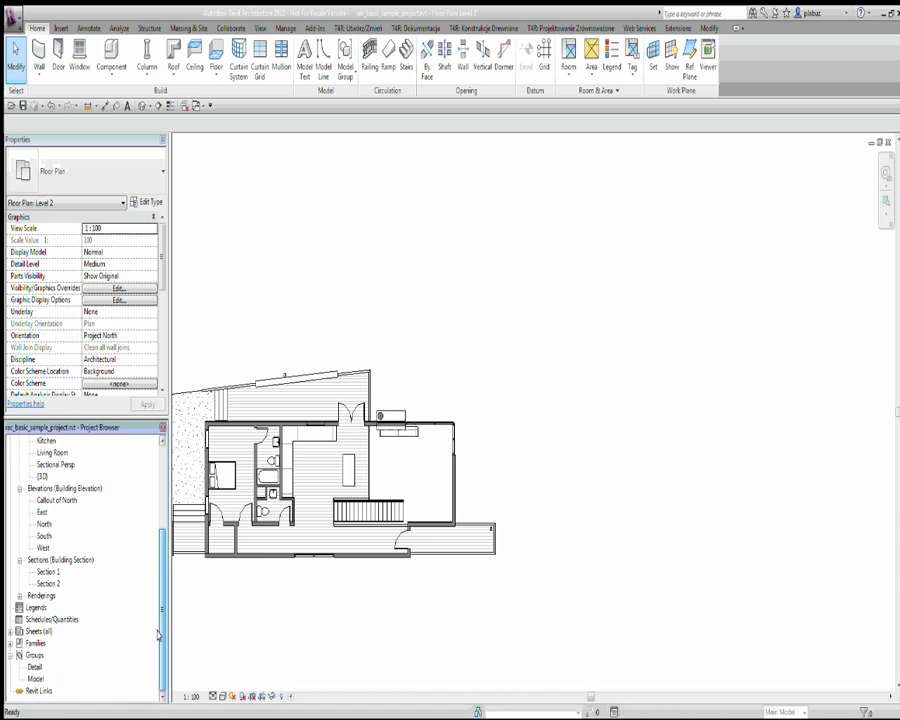
{"action": "left_click", "coordinate": [12, 631]}
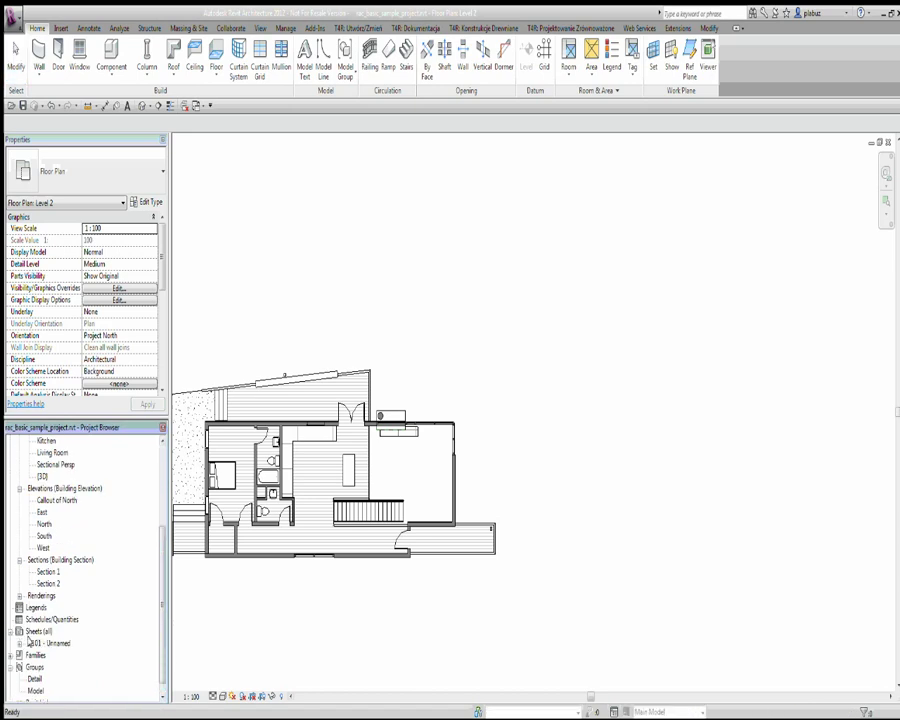
{"action": "double_click", "coordinate": [48, 643]}
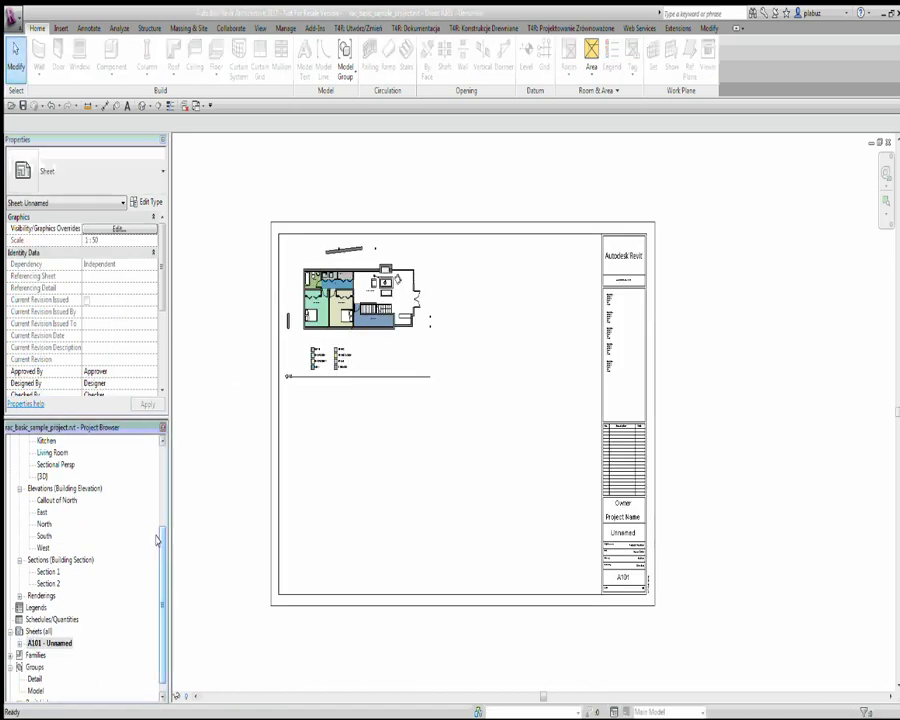
{"action": "scroll", "coordinate": [138, 502], "scroll_direction": "up", "scroll_amount": 4}
{"action": "left_click", "coordinate": [45, 476]}
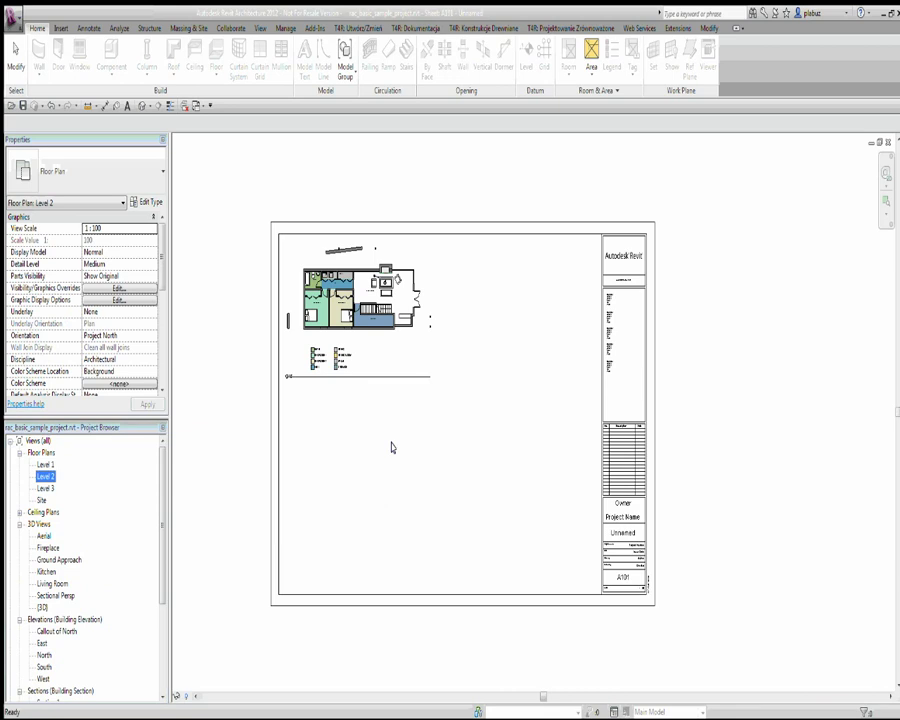
{"action": "left_click_drag", "start_coordinate": [335, 462], "coordinate": [394, 452]}
{"action": "left_click", "coordinate": [327, 410]}
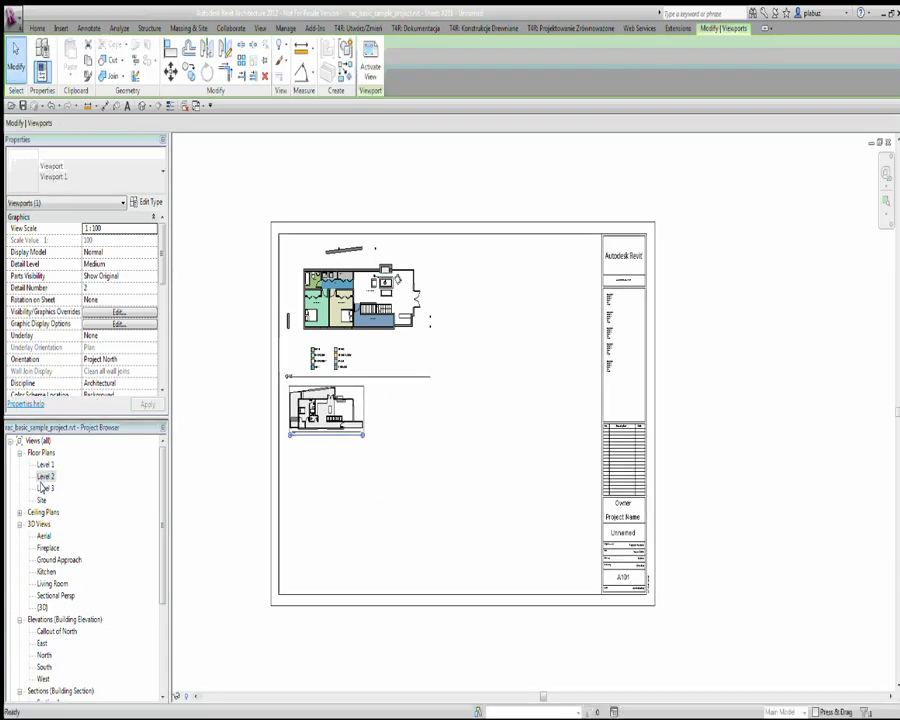
Place the Level 3 floor plan viewport at the lower right of sheet A101.
{"action": "left_click_drag", "start_coordinate": [43, 487], "coordinate": [336, 484]}
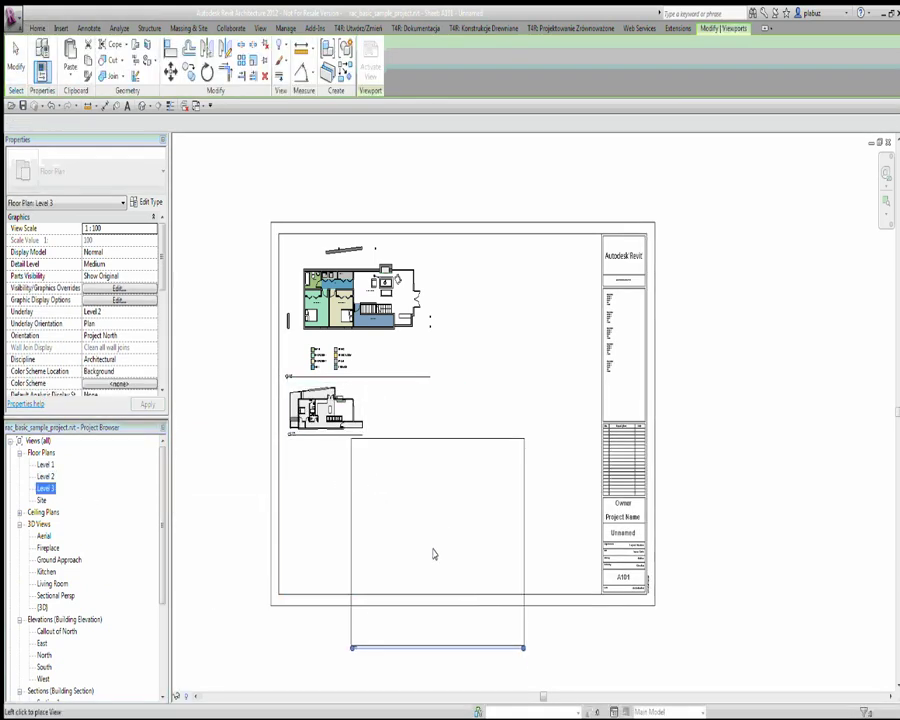
{"action": "left_click", "coordinate": [490, 488]}
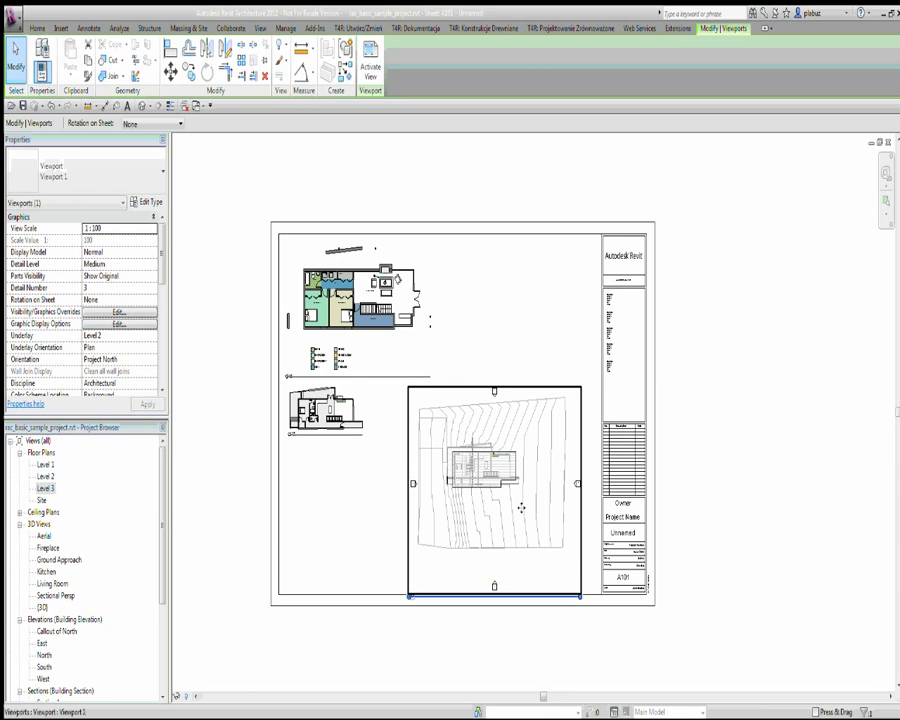
{"action": "left_click", "coordinate": [515, 358]}
{"action": "left_click", "coordinate": [360, 300]}
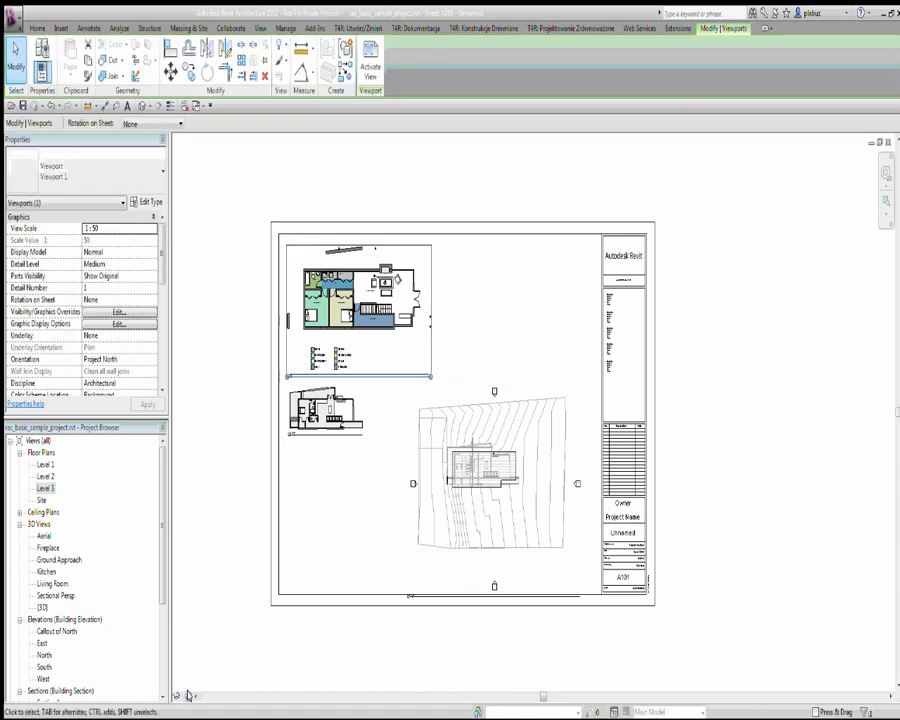
{"action": "scroll", "coordinate": [324, 474], "scroll_direction": "down", "scroll_amount": 1}
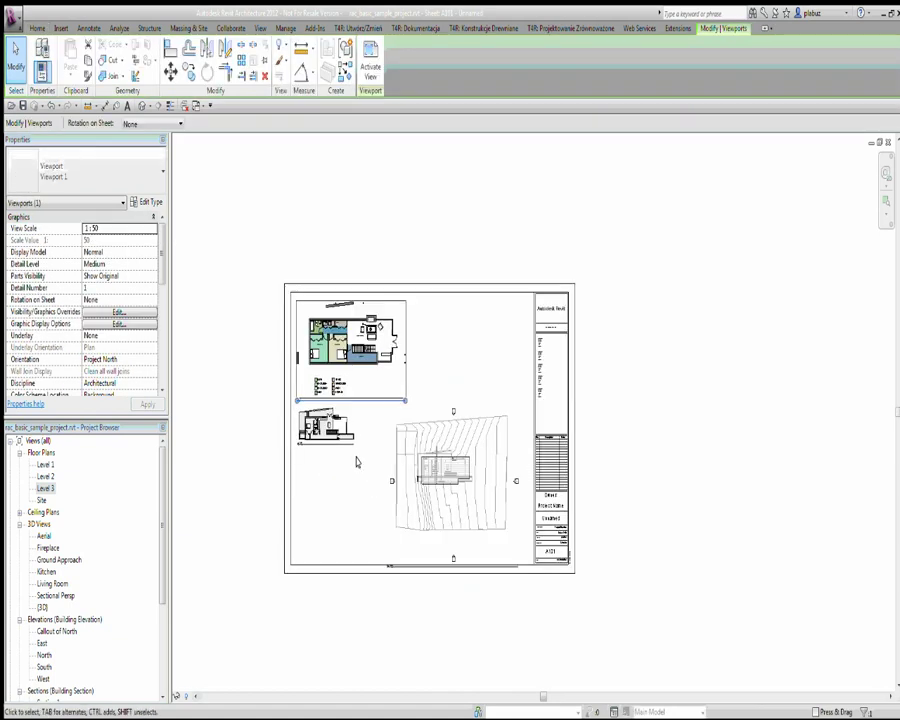
{"action": "left_click", "coordinate": [343, 374]}
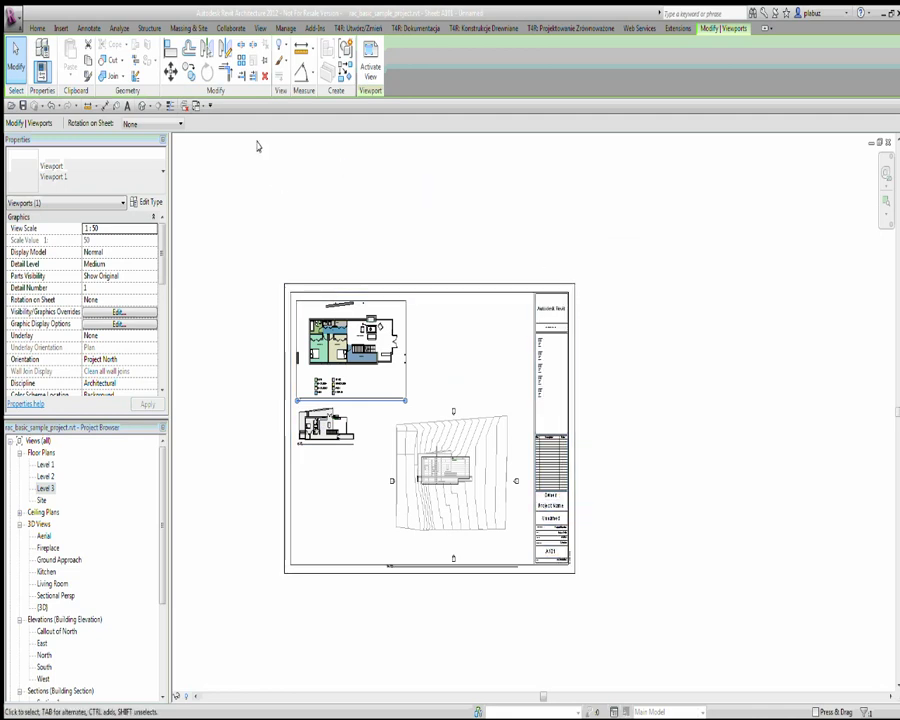
{"action": "scroll", "coordinate": [462, 467], "scroll_direction": "up", "scroll_amount": 1}
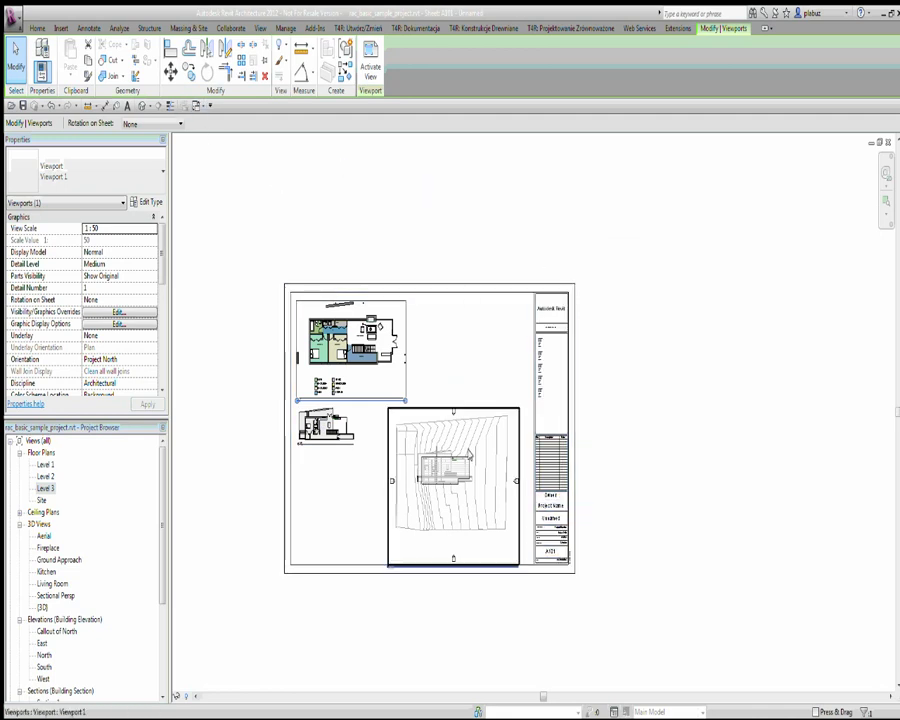
{"action": "scroll", "coordinate": [462, 467], "scroll_direction": "up", "scroll_amount": 1}
{"action": "scroll", "coordinate": [462, 467], "scroll_direction": "up", "scroll_amount": 2}
{"action": "scroll", "coordinate": [462, 467], "scroll_direction": "up", "scroll_amount": 2}
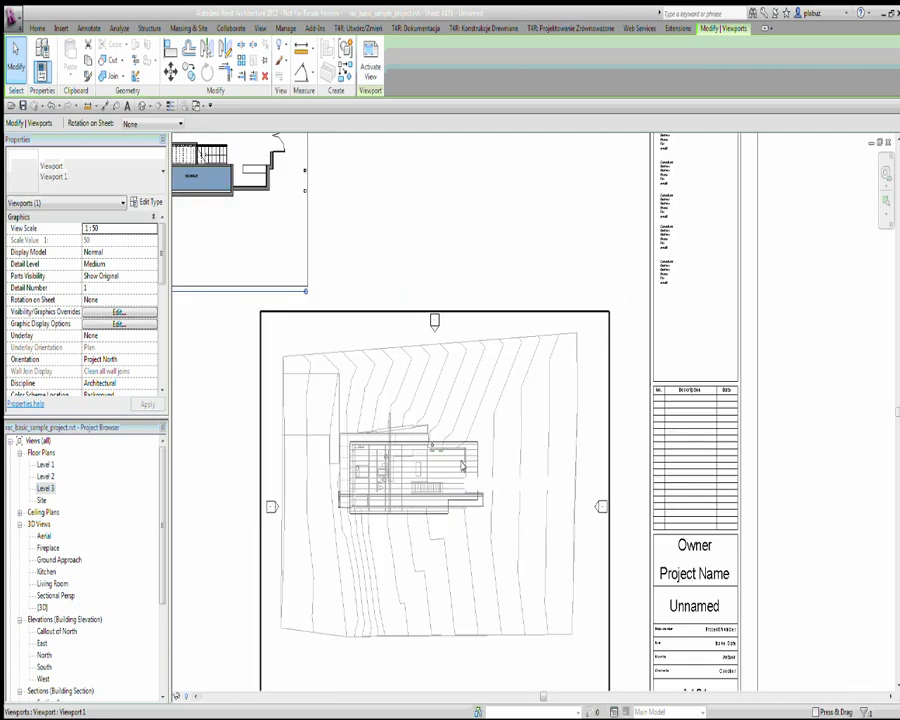
{"action": "scroll", "coordinate": [462, 467], "scroll_direction": "down", "scroll_amount": 3}
Set the coloured floor plan viewport's View Scale to 1:500.
{"action": "left_click", "coordinate": [470, 354]}
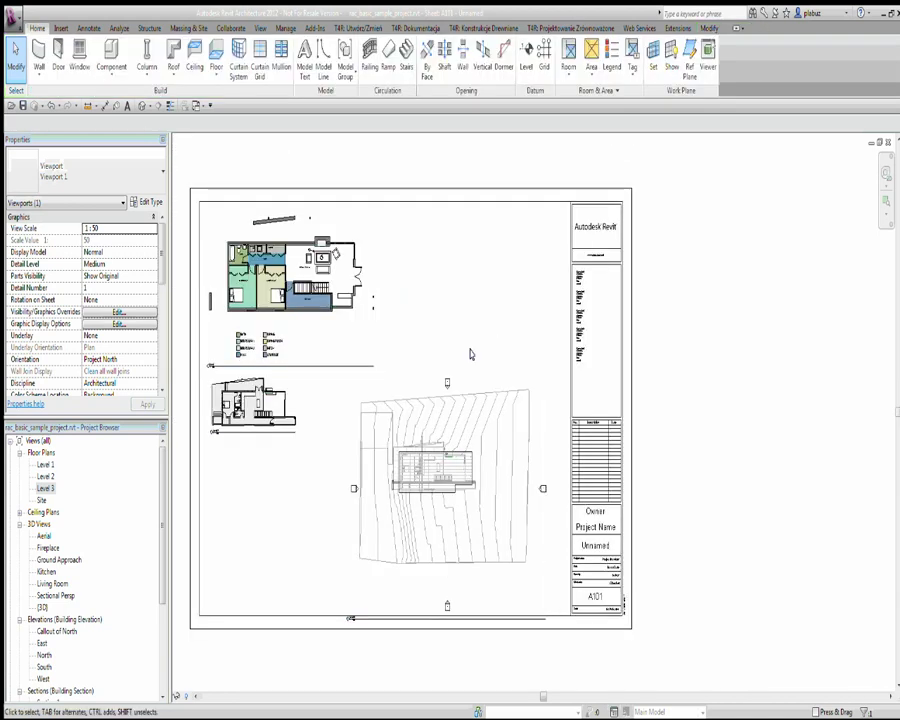
{"action": "scroll", "coordinate": [466, 358], "scroll_direction": "down", "scroll_amount": 1}
{"action": "scroll", "coordinate": [466, 360], "scroll_direction": "down", "scroll_amount": 1}
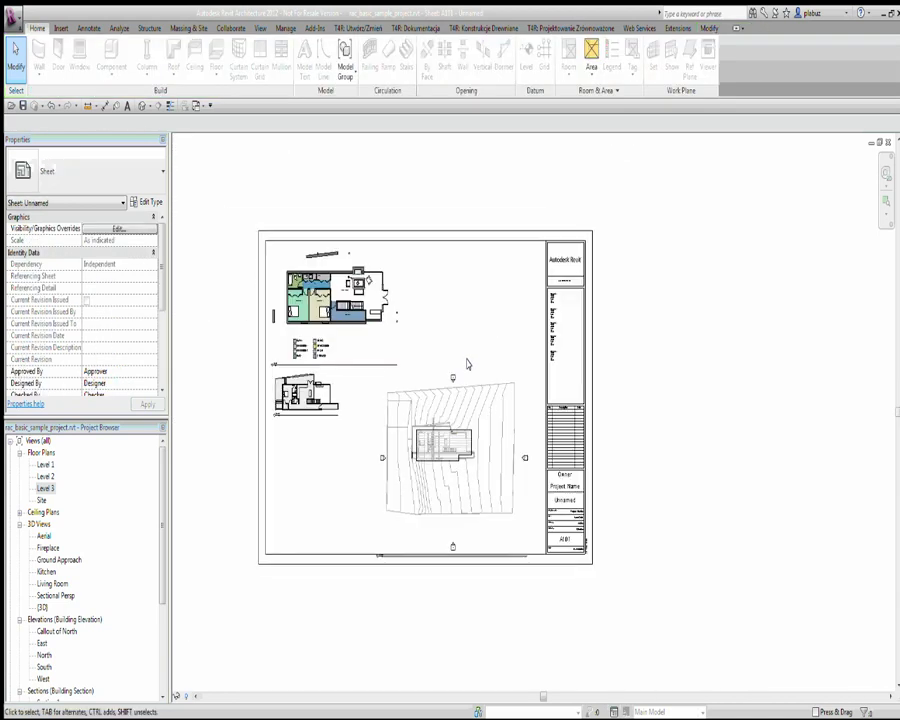
{"action": "left_click", "coordinate": [376, 344]}
{"action": "left_click", "coordinate": [138, 230]}
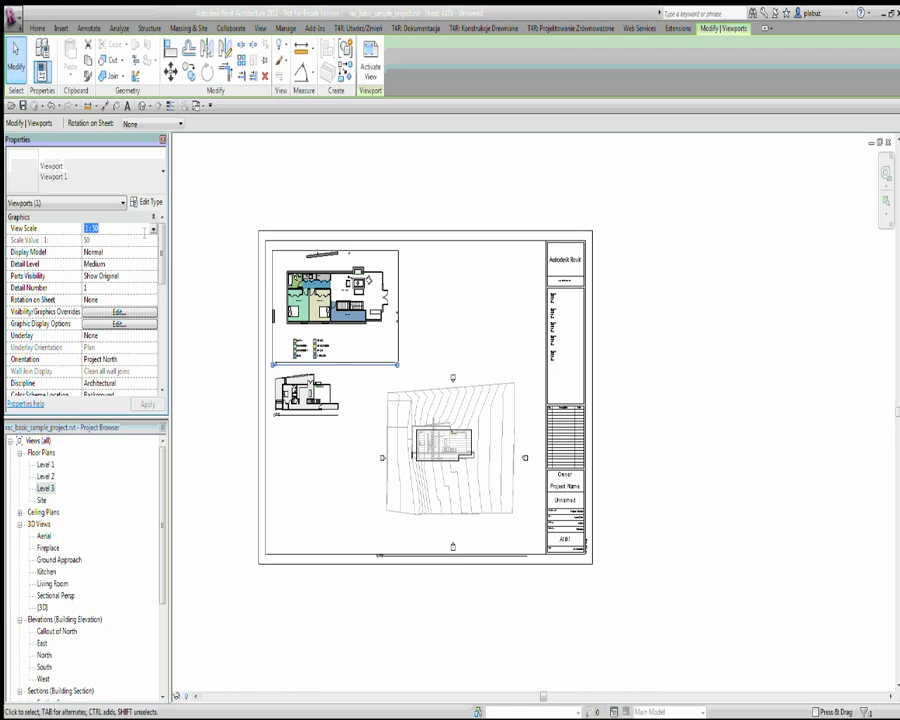
{"action": "left_click", "coordinate": [153, 229]}
{"action": "left_click", "coordinate": [140, 256]}
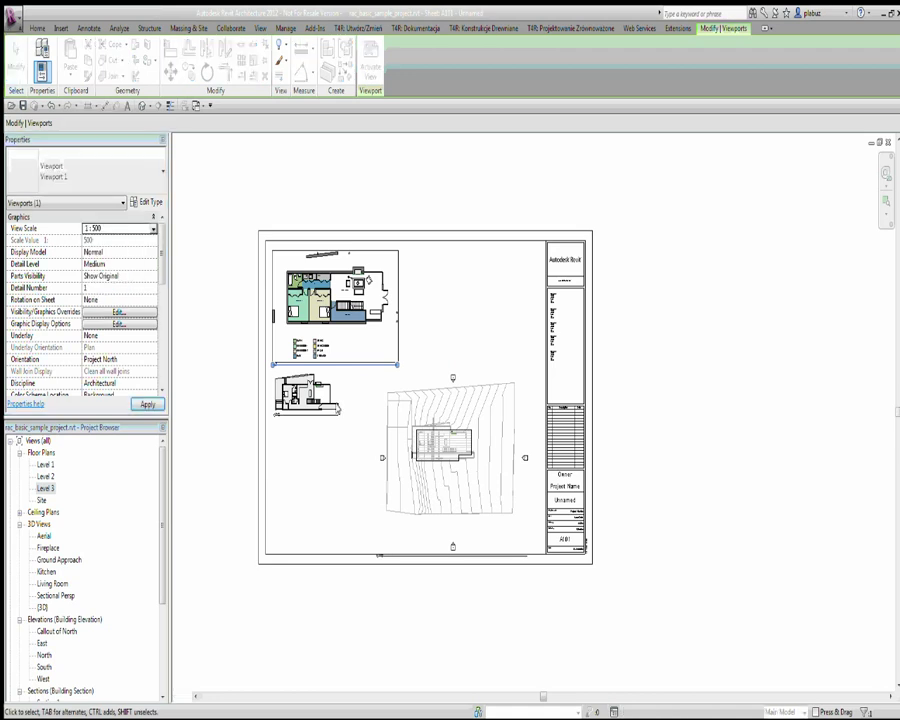
{"action": "left_click", "coordinate": [151, 229]}
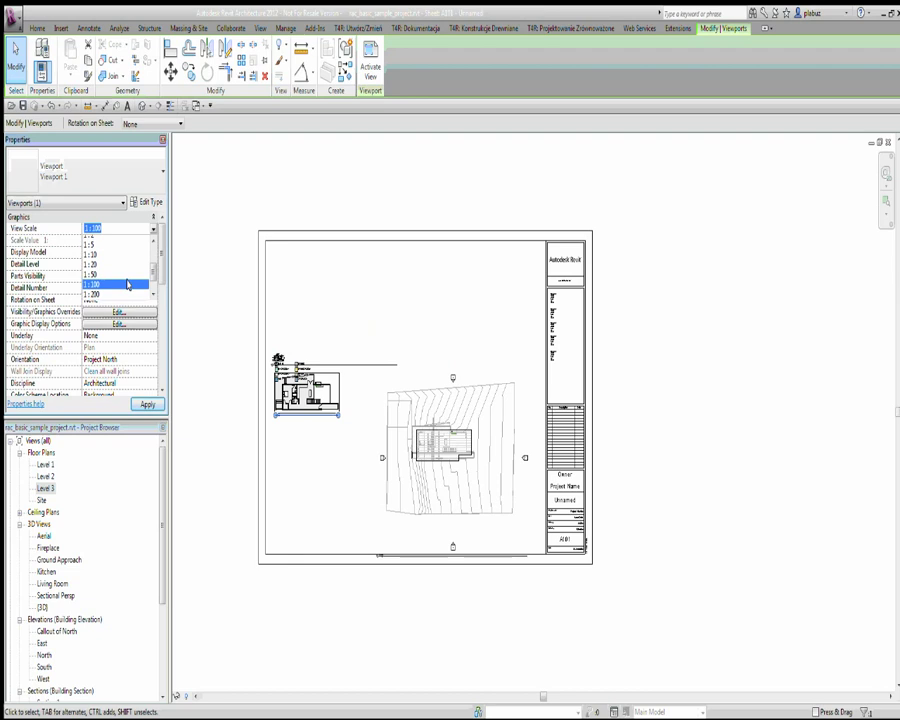
{"action": "key", "text": "Escape"}
{"action": "left_click", "coordinate": [314, 316]}
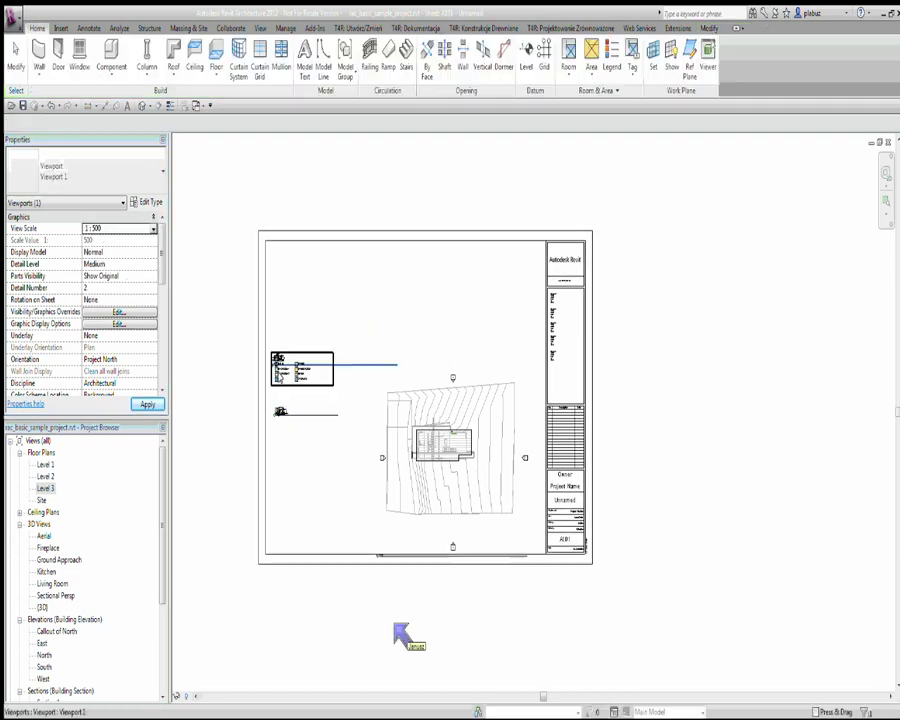
Check the shrunken 1:500 floor plan viewport, then clear the selection.
{"action": "scroll", "coordinate": [460, 640], "scroll_direction": "up", "scroll_amount": 5}
{"action": "scroll", "coordinate": [470, 644], "scroll_direction": "up", "scroll_amount": 2}
{"action": "scroll", "coordinate": [464, 643], "scroll_direction": "up", "scroll_amount": 2}
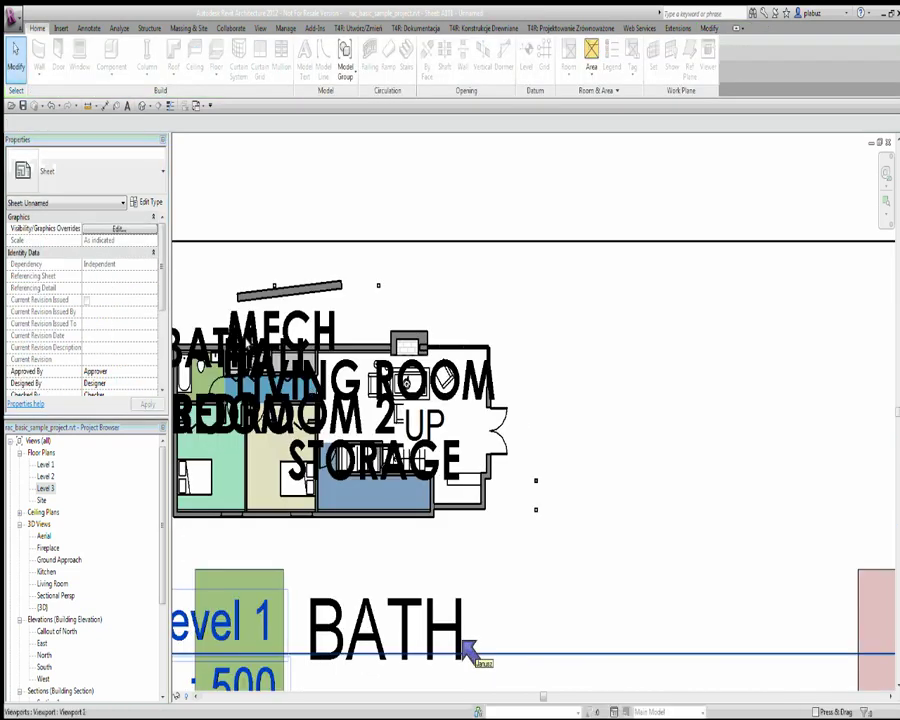
{"action": "scroll", "coordinate": [468, 648], "scroll_direction": "down", "scroll_amount": 3}
{"action": "scroll", "coordinate": [474, 646], "scroll_direction": "down", "scroll_amount": 2}
{"action": "scroll", "coordinate": [476, 647], "scroll_direction": "down", "scroll_amount": 2}
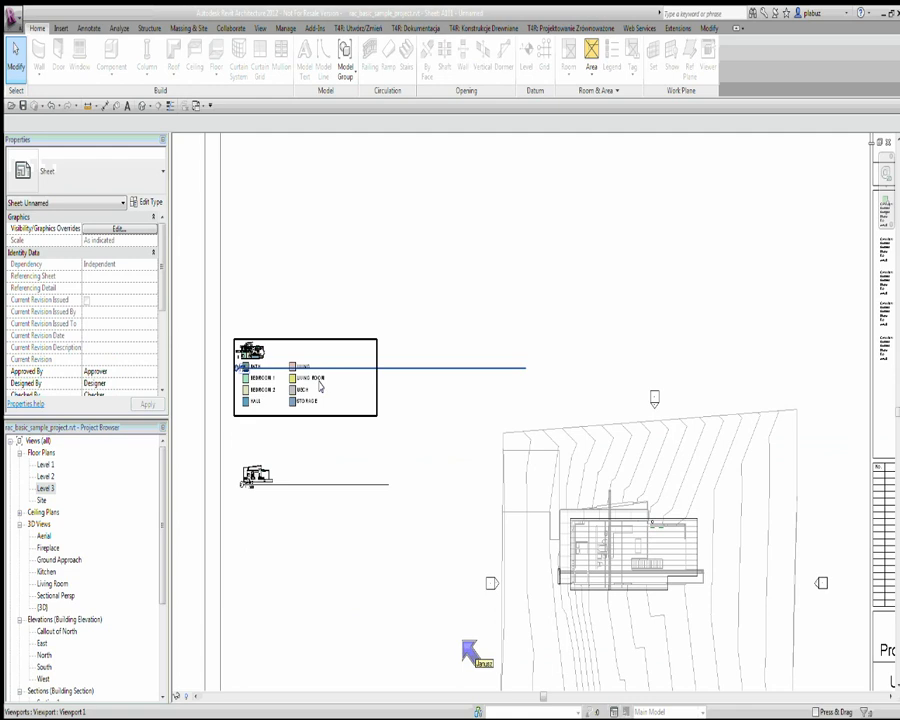
{"action": "left_click", "coordinate": [293, 364]}
{"action": "scroll", "coordinate": [325, 380], "scroll_direction": "down", "scroll_amount": 5}
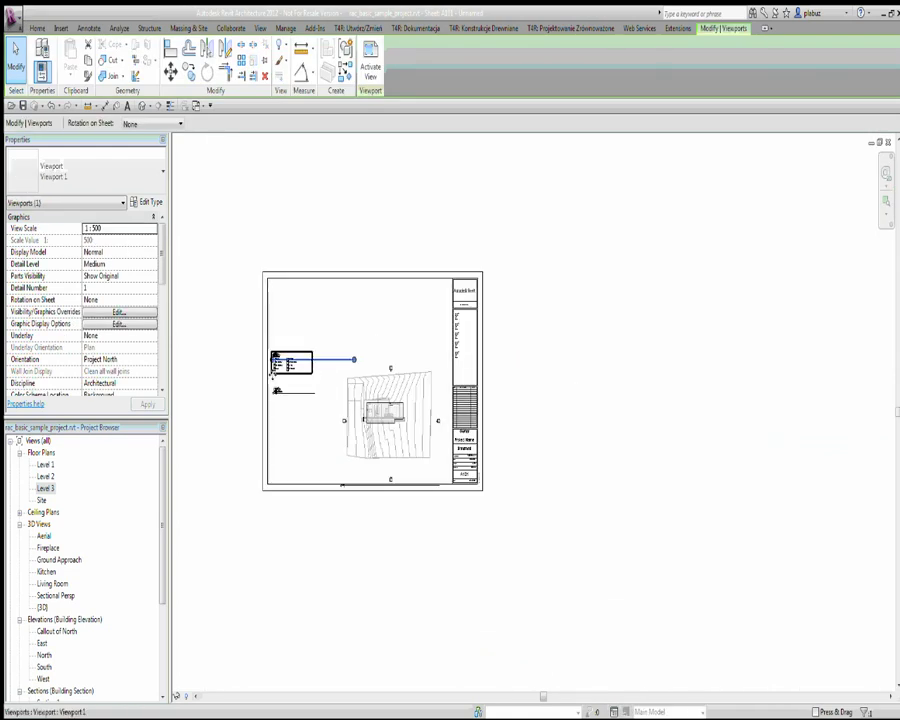
{"action": "scroll", "coordinate": [329, 386], "scroll_direction": "down", "scroll_amount": 3}
{"action": "left_click", "coordinate": [284, 322]}
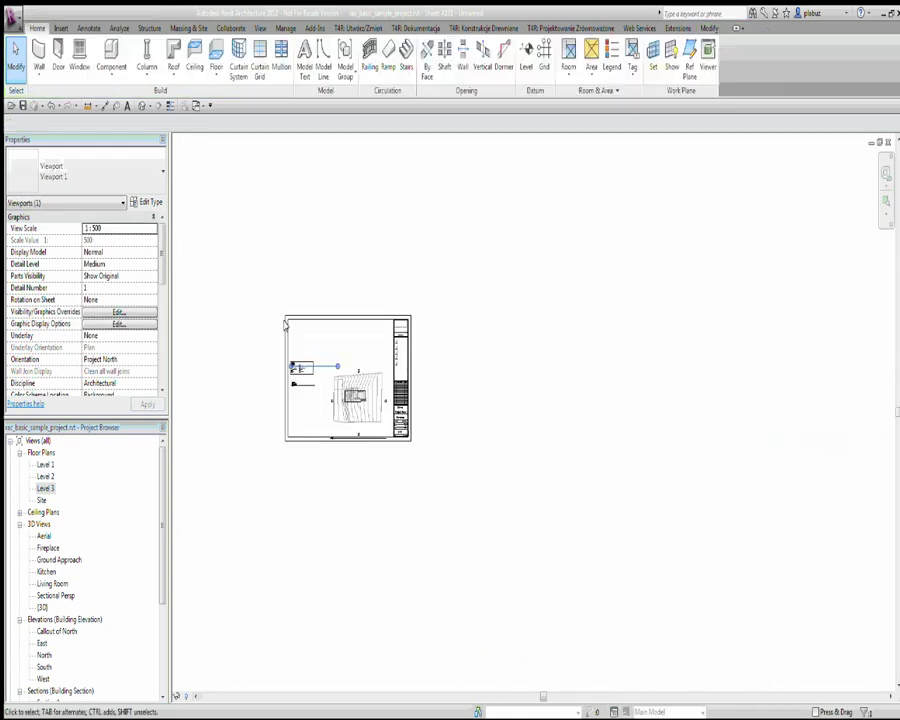
{"action": "left_click_drag", "start_coordinate": [258, 272], "coordinate": [290, 296]}
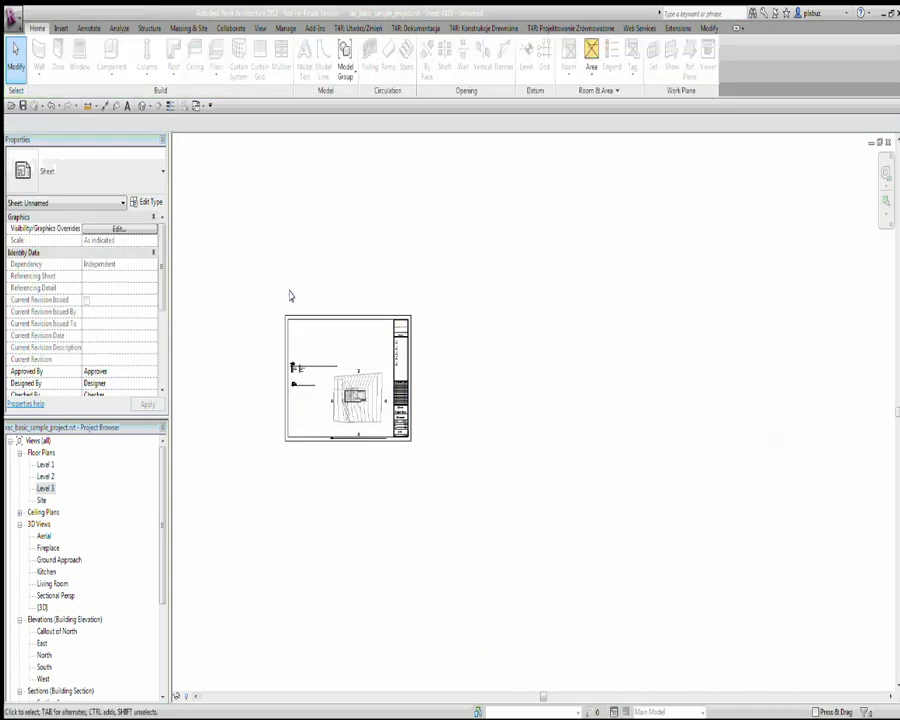
Start a new title block family from the New Size metric.rft template.
{"action": "left_click", "coordinate": [312, 316]}
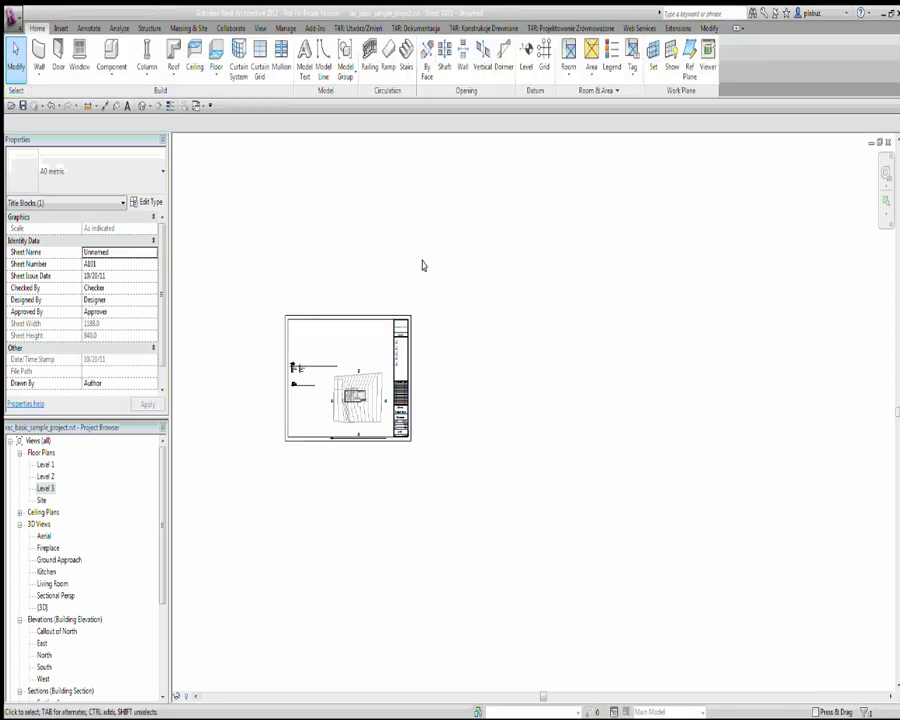
{"action": "left_click", "coordinate": [358, 314]}
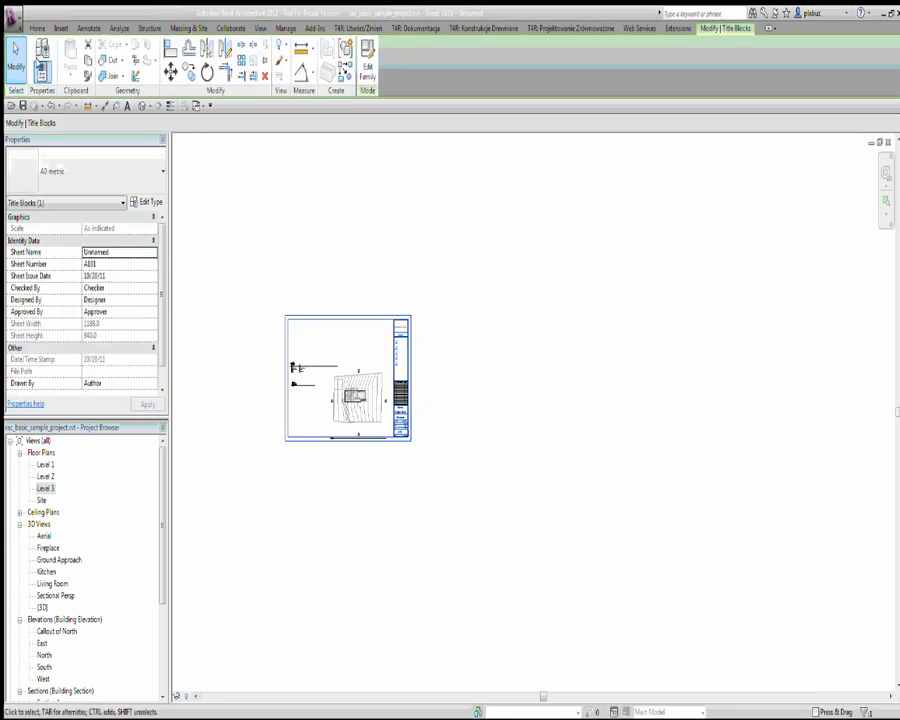
{"action": "left_click", "coordinate": [14, 16]}
{"action": "mouse_move", "coordinate": [33, 64]}
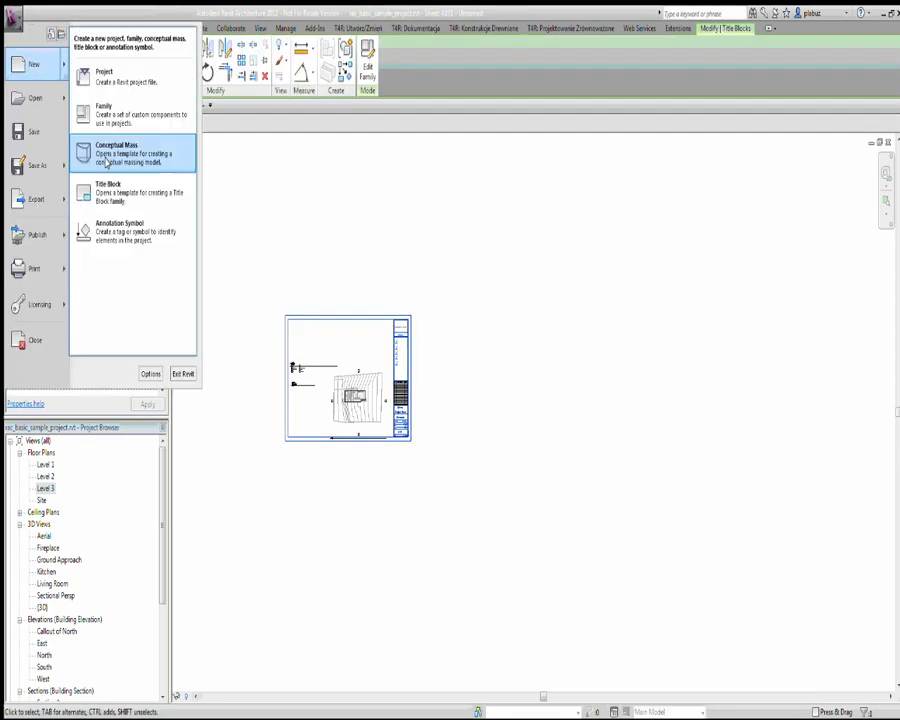
{"action": "left_click", "coordinate": [110, 190]}
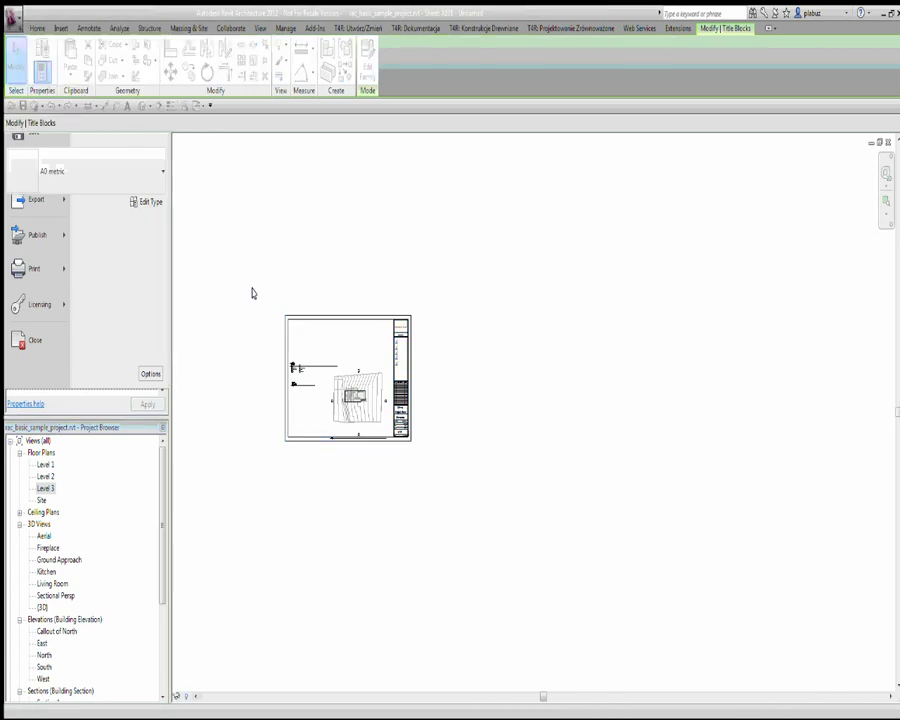
{"action": "double_click", "coordinate": [570, 251]}
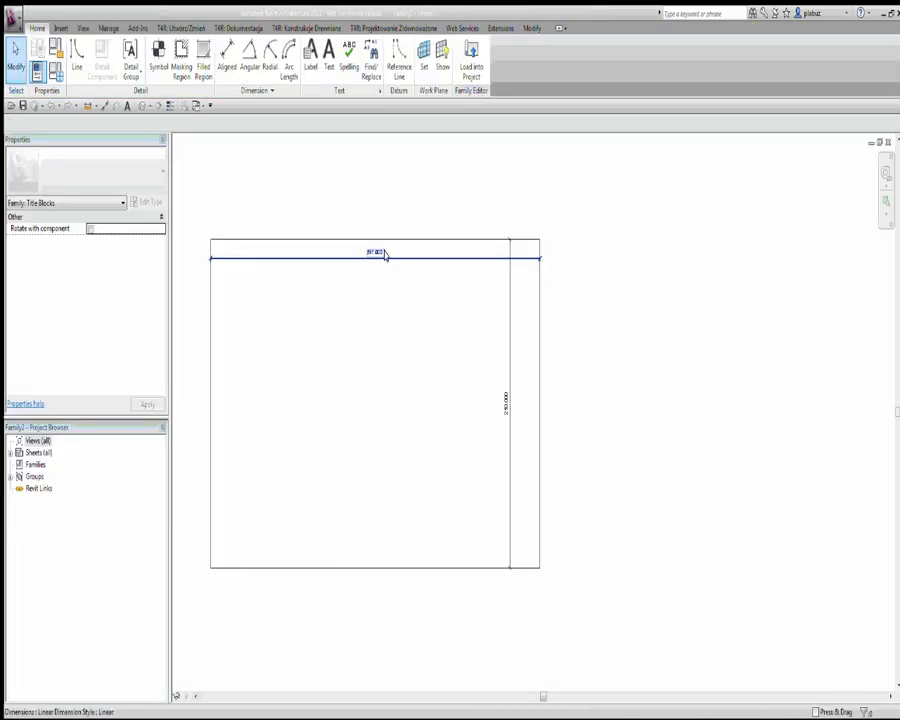
Label the top 297 width dimension with a new parameter named wym_poz.
{"action": "left_click", "coordinate": [385, 254]}
{"action": "left_click", "coordinate": [416, 293]}
{"action": "left_click", "coordinate": [386, 260]}
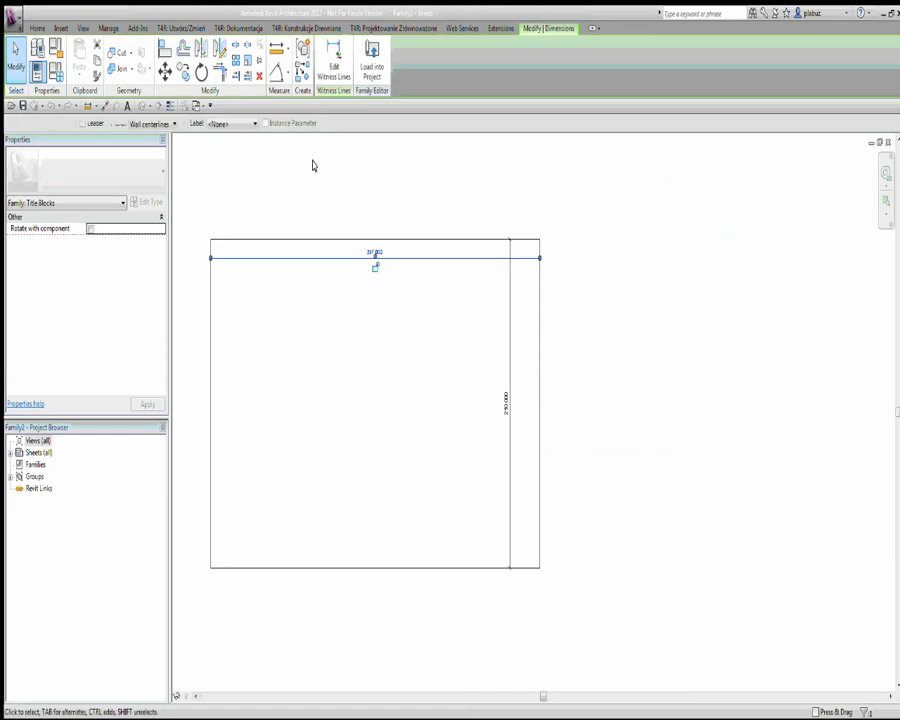
{"action": "left_click", "coordinate": [243, 124]}
{"action": "left_click", "coordinate": [235, 147]}
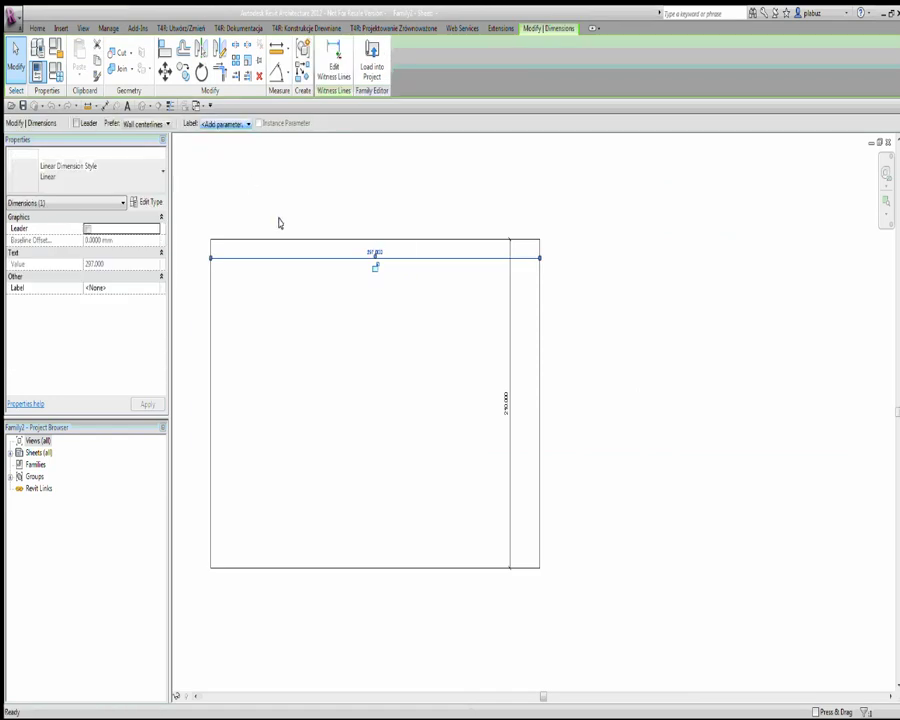
{"action": "type", "text": "wie"}
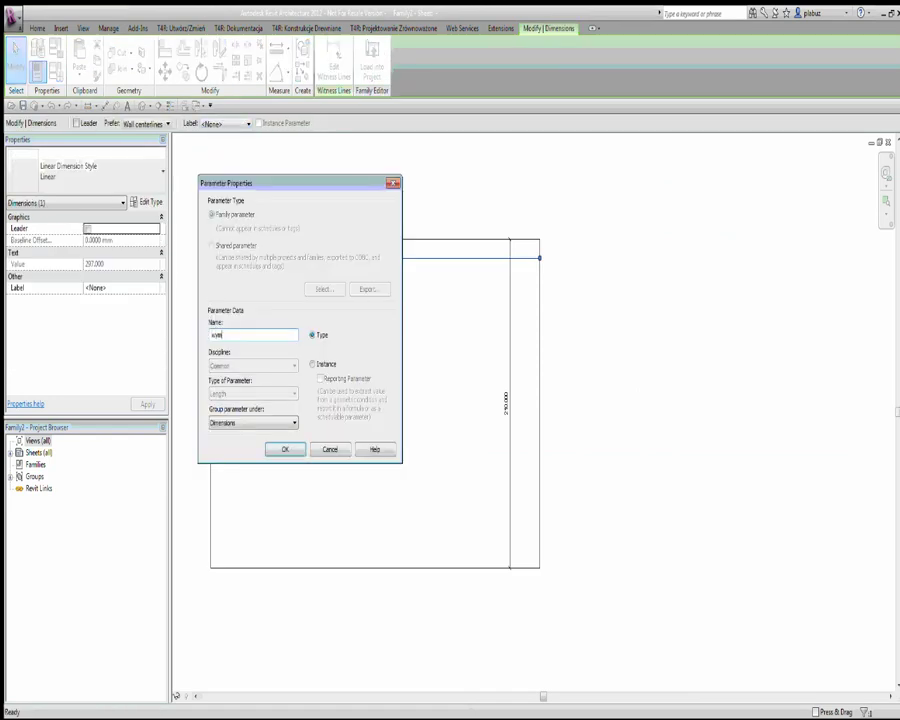
{"action": "type", "text": "_poz"}
{"action": "key", "text": "Return"}
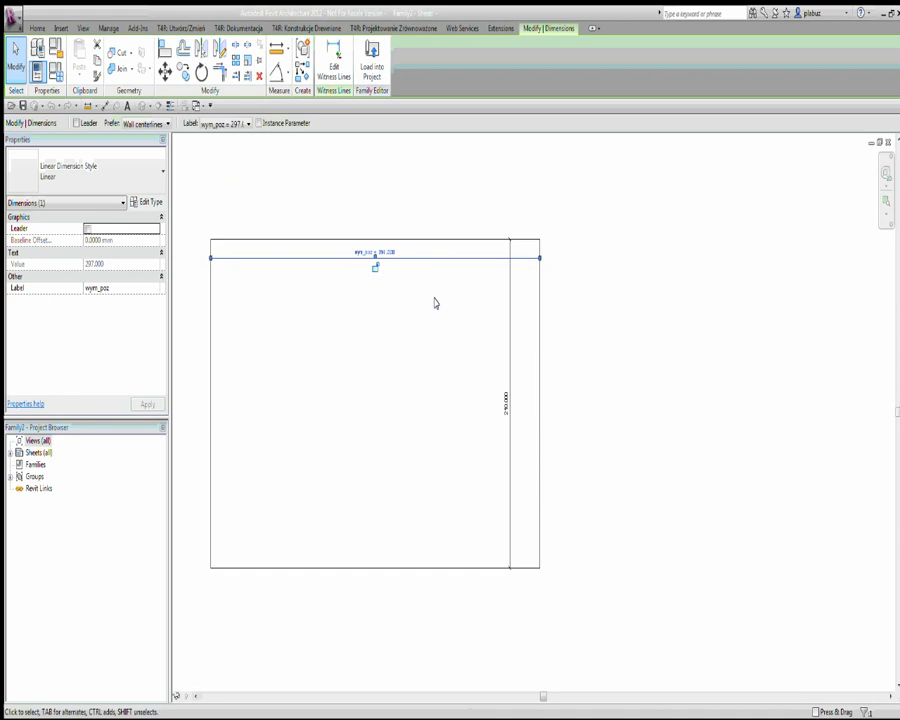
{"action": "key", "text": "Escape"}
{"action": "left_click", "coordinate": [508, 401]}
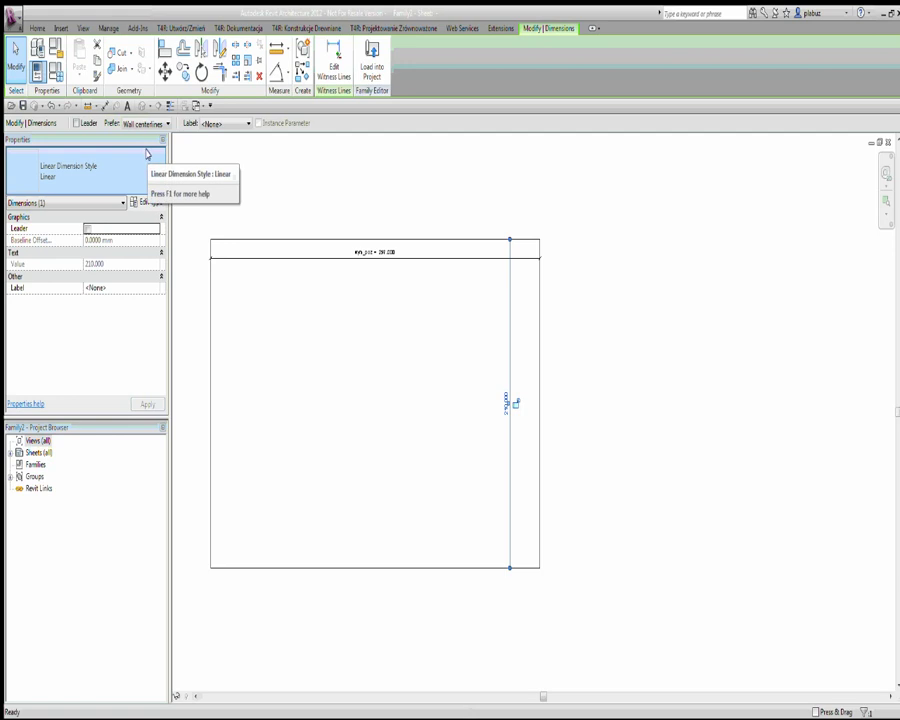
Label the vertical 210 dimension with a new wym_pion parameter and reframe the outline.
{"action": "left_click", "coordinate": [214, 124]}
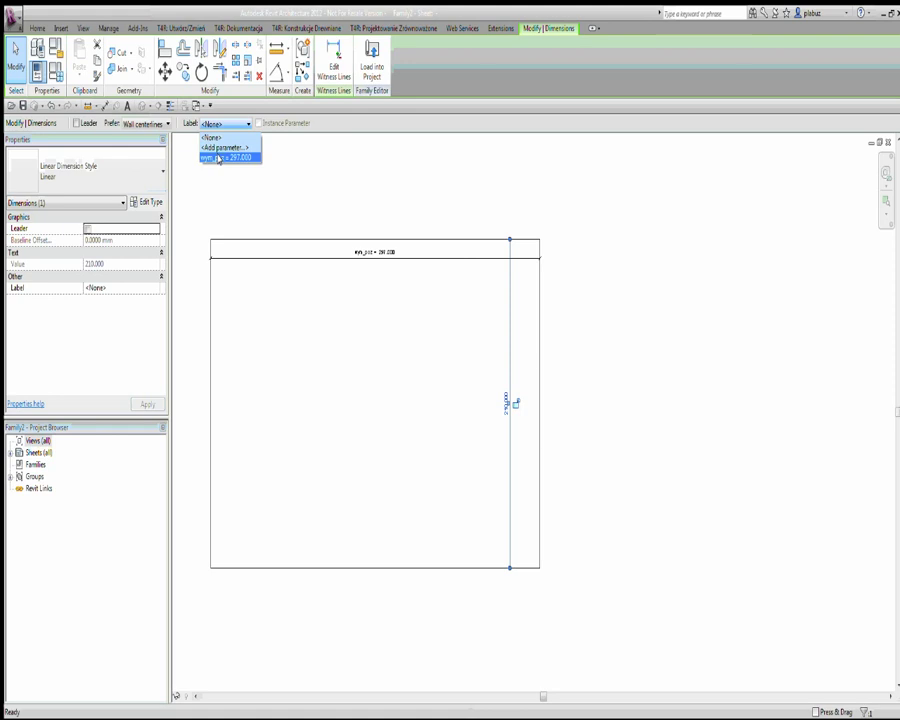
{"action": "left_click", "coordinate": [220, 147]}
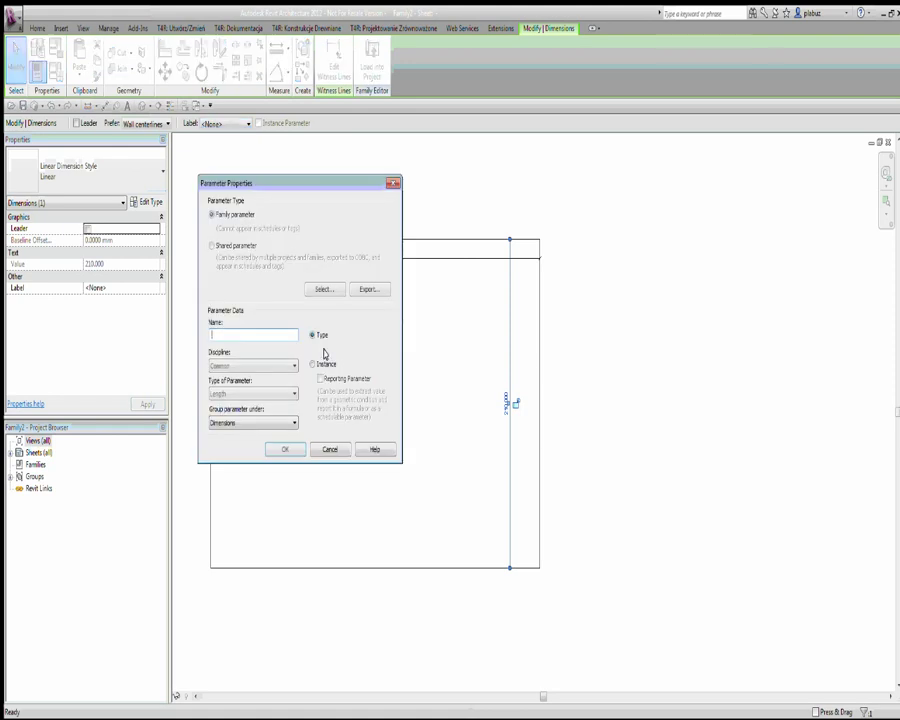
{"action": "type", "text": "2"}
{"action": "key", "text": "BackSpace"}
{"action": "type", "text": "w"}
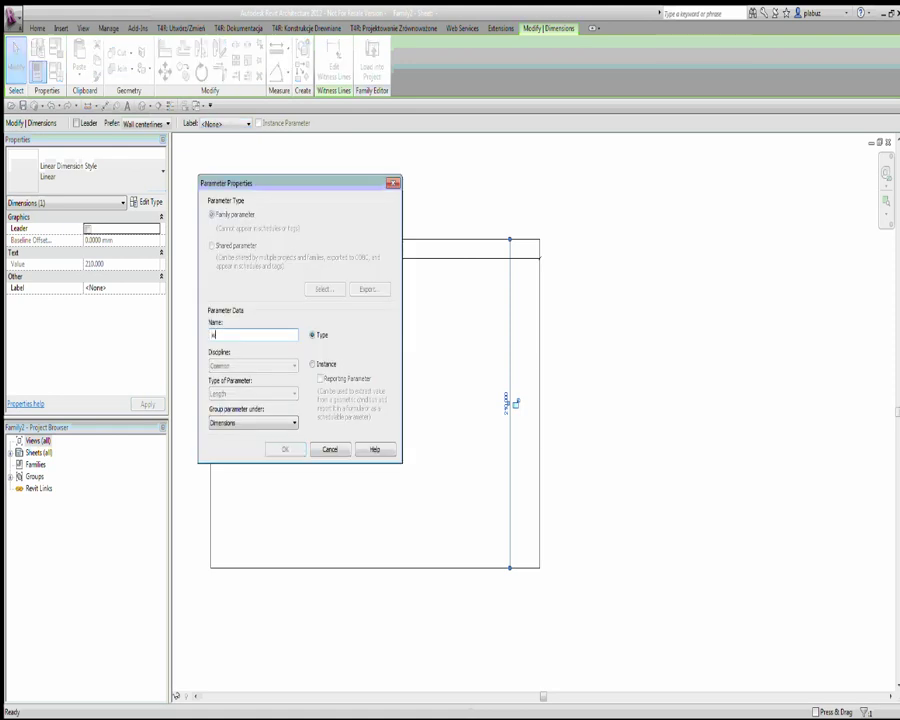
{"action": "type", "text": "ym"}
{"action": "type", "text": "_pl"}
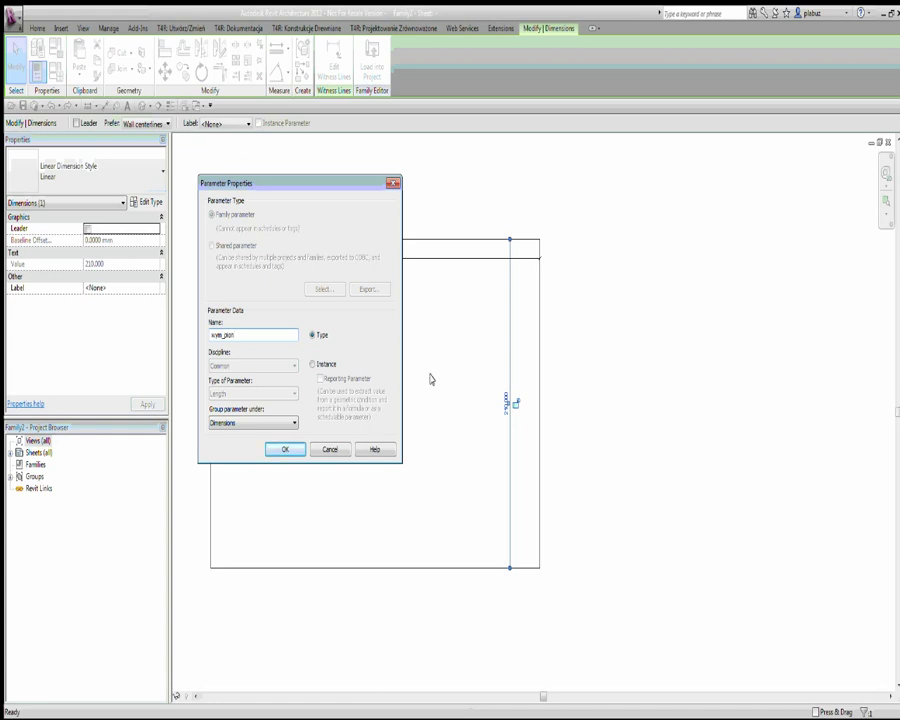
{"action": "left_click", "coordinate": [285, 449]}
{"action": "scroll", "coordinate": [312, 315], "scroll_direction": "up", "scroll_amount": 2}
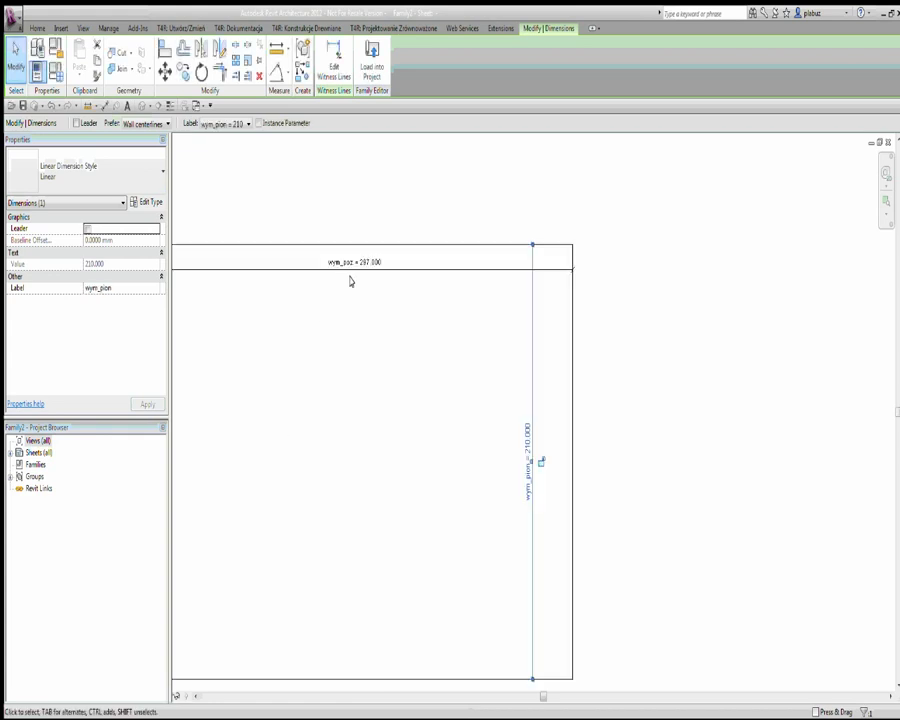
{"action": "middle_click_drag", "start_coordinate": [416, 256], "coordinate": [524, 208]}
{"action": "middle_click_drag", "start_coordinate": [513, 319], "coordinate": [381, 255]}
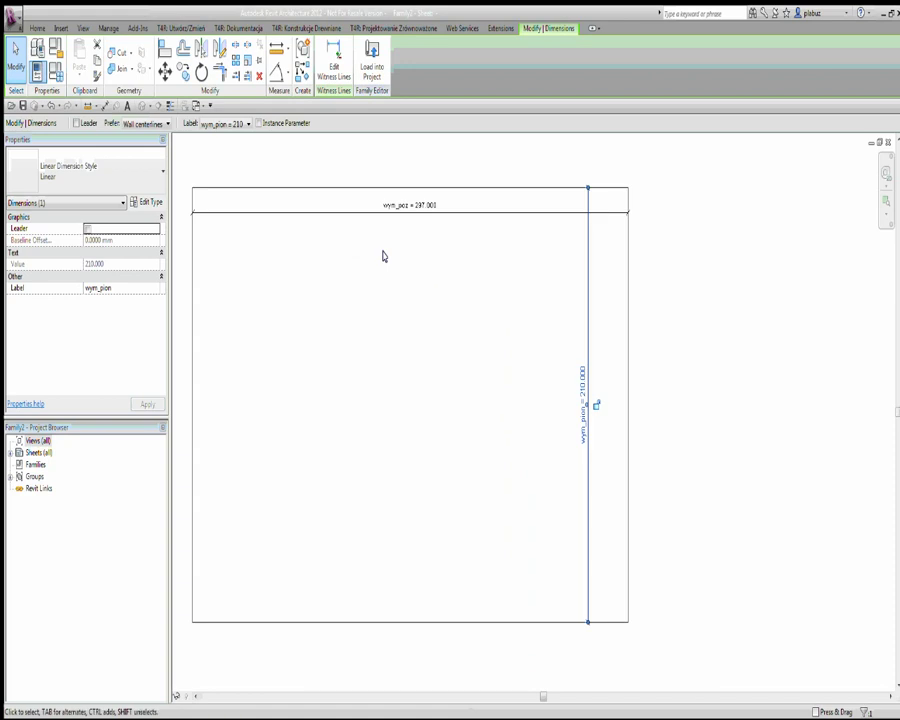
{"action": "left_click", "coordinate": [402, 161]}
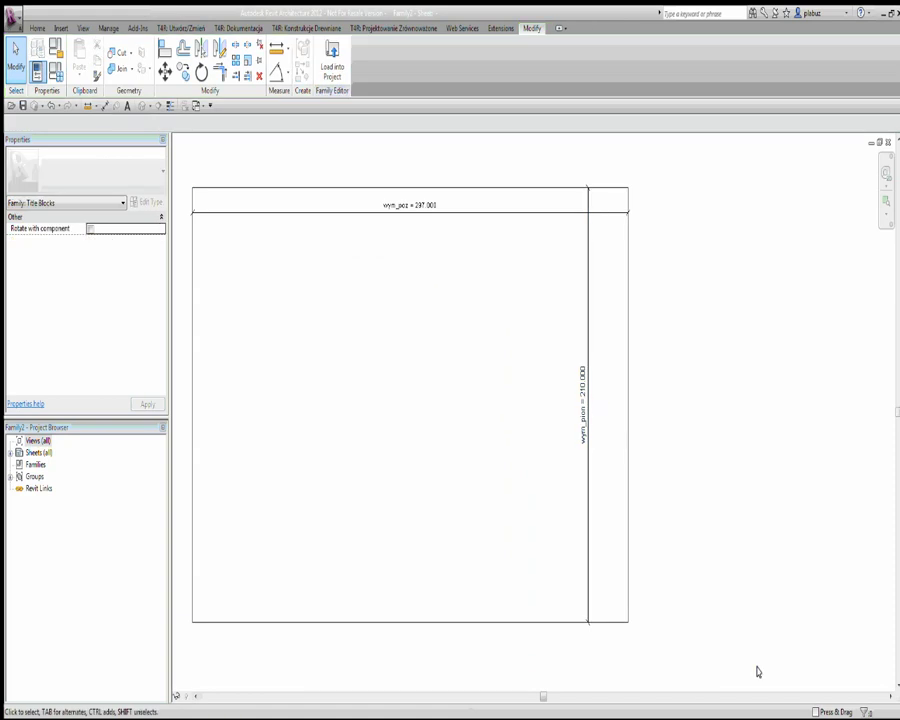
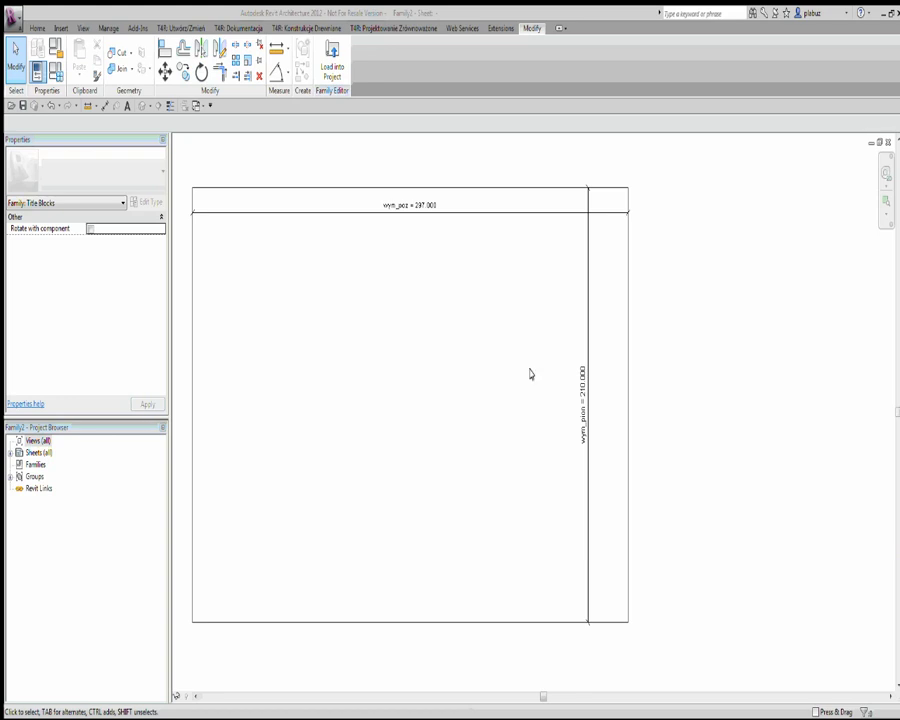
Switch to Project2's 1_poziom floor plan and zoom out to show the whole house.
{"action": "scroll", "coordinate": [564, 378], "scroll_direction": "down", "scroll_amount": 1}
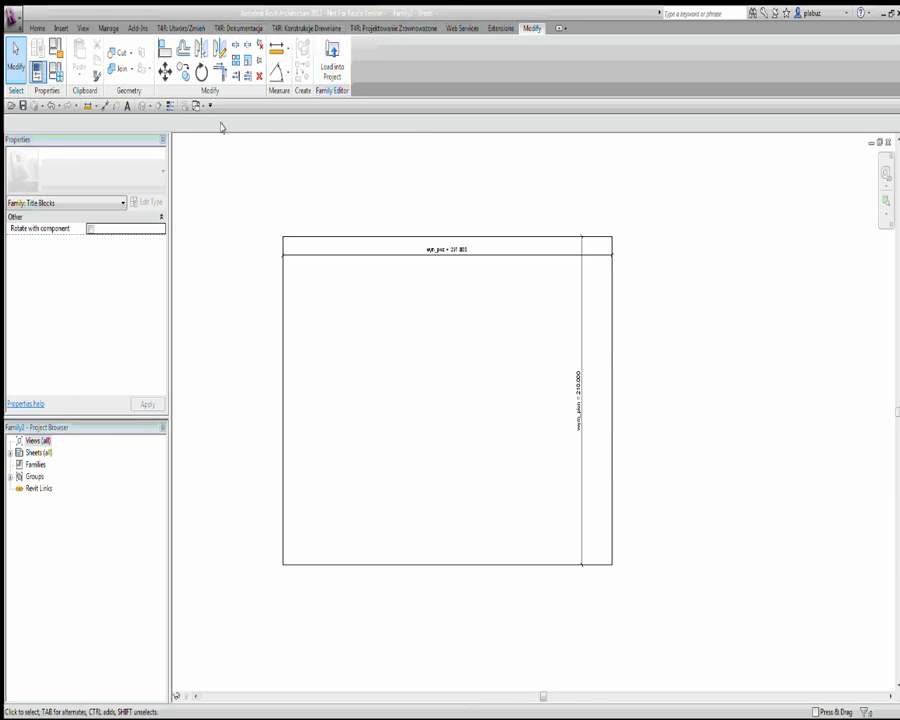
{"action": "left_click", "coordinate": [61, 30]}
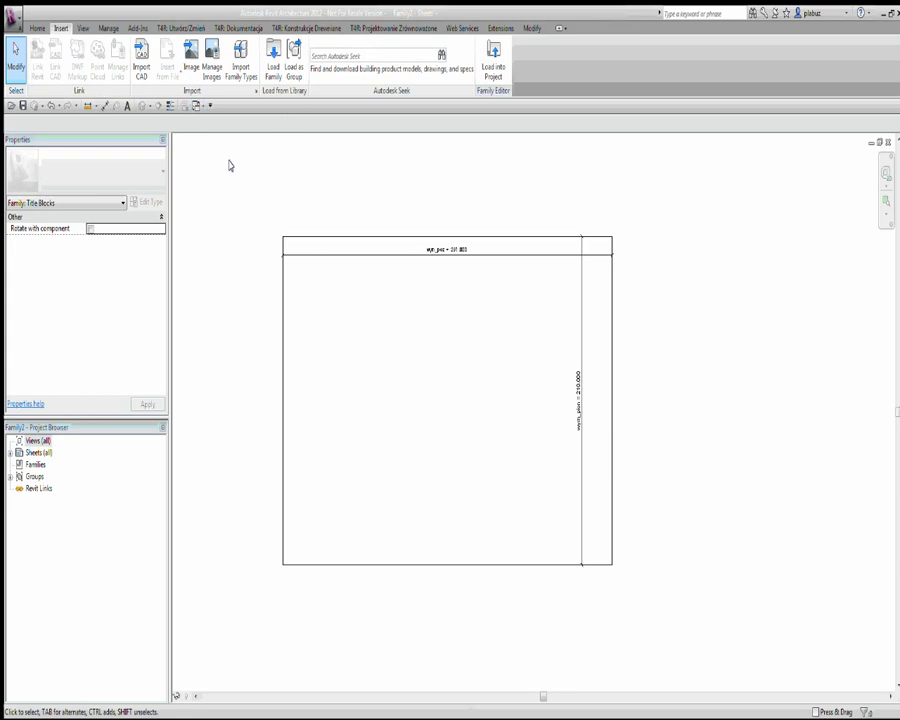
{"action": "middle_click_drag", "start_coordinate": [249, 195], "coordinate": [249, 227]}
{"action": "left_click", "coordinate": [197, 105]}
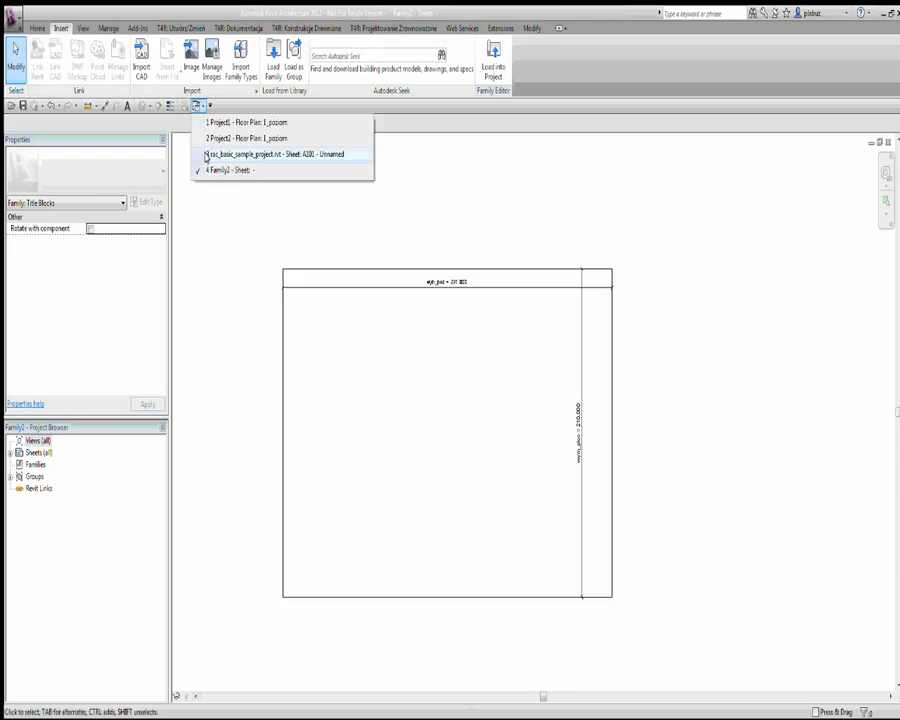
{"action": "left_click", "coordinate": [215, 138]}
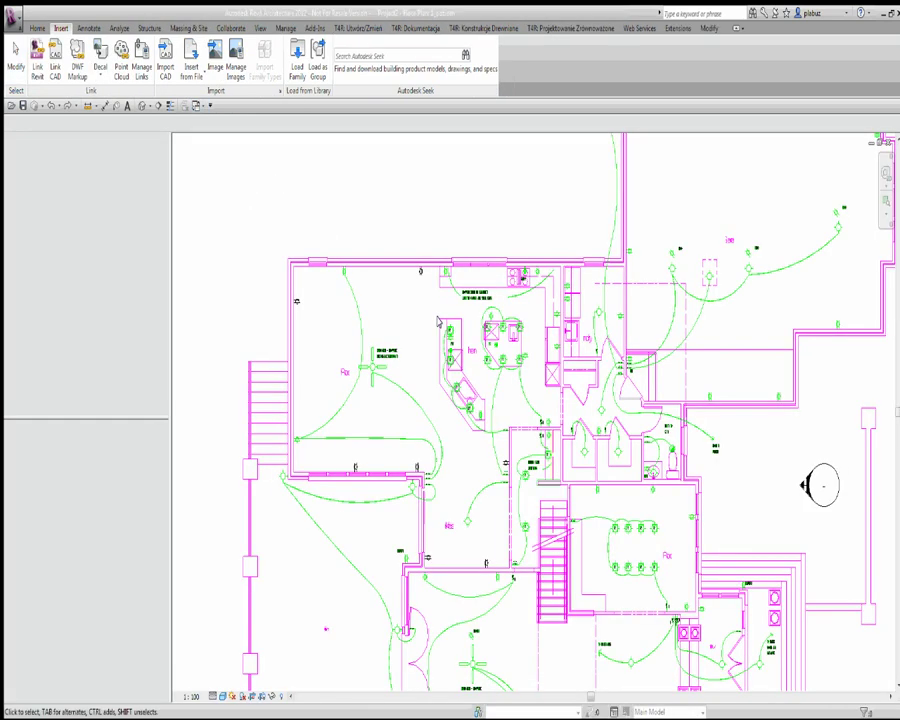
{"action": "scroll", "coordinate": [436, 251], "scroll_direction": "down", "scroll_amount": 2}
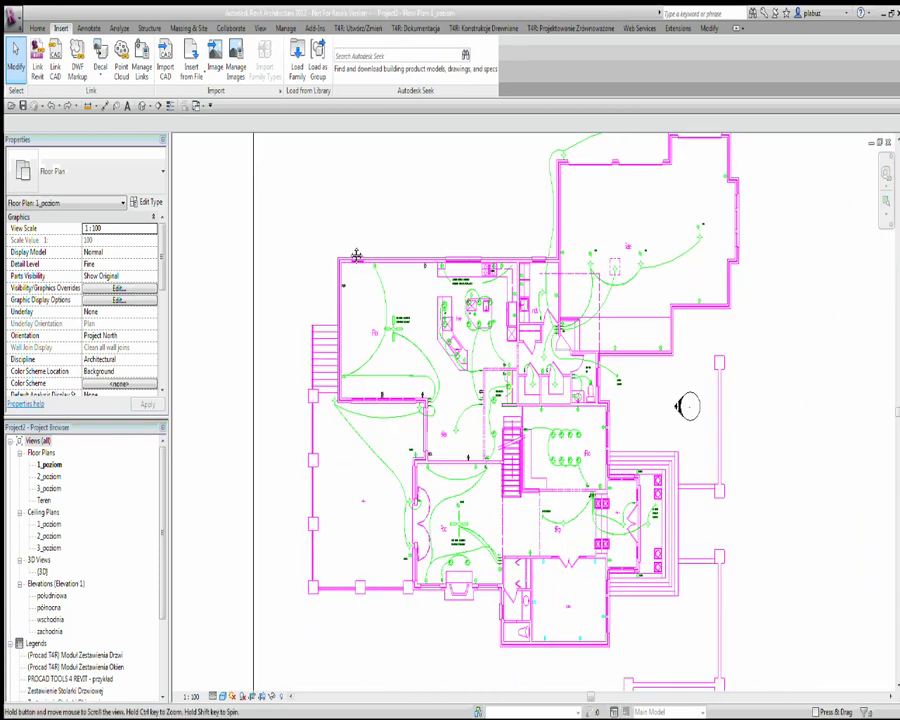
{"action": "scroll", "coordinate": [436, 251], "scroll_direction": "down", "scroll_amount": 2}
{"action": "scroll", "coordinate": [436, 251], "scroll_direction": "down", "scroll_amount": 2}
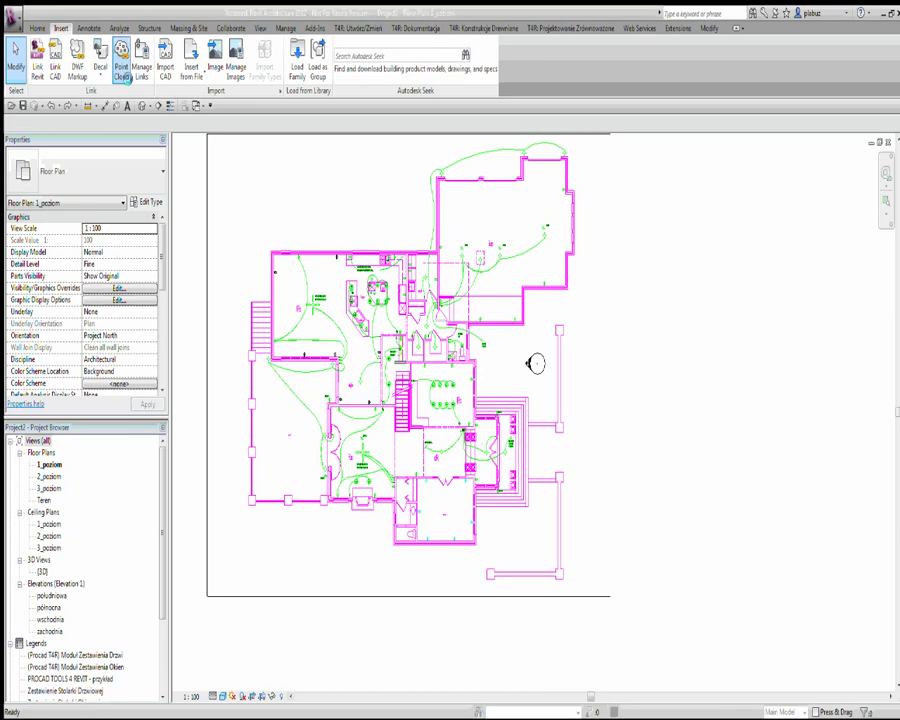
{"action": "left_click", "coordinate": [484, 445]}
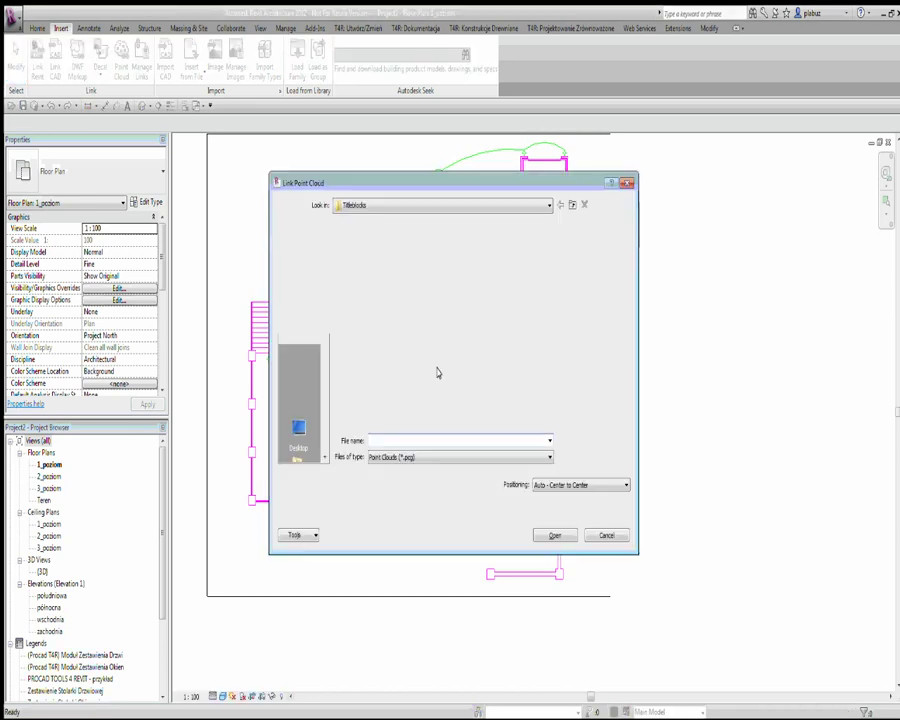
{"action": "left_click", "coordinate": [428, 458]}
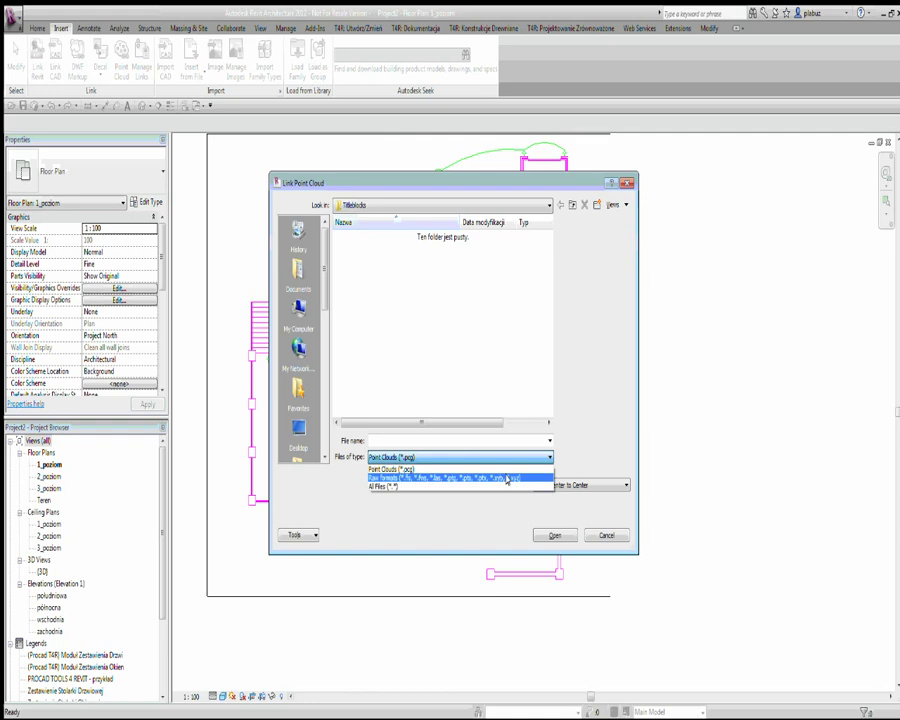
{"action": "left_click", "coordinate": [607, 536]}
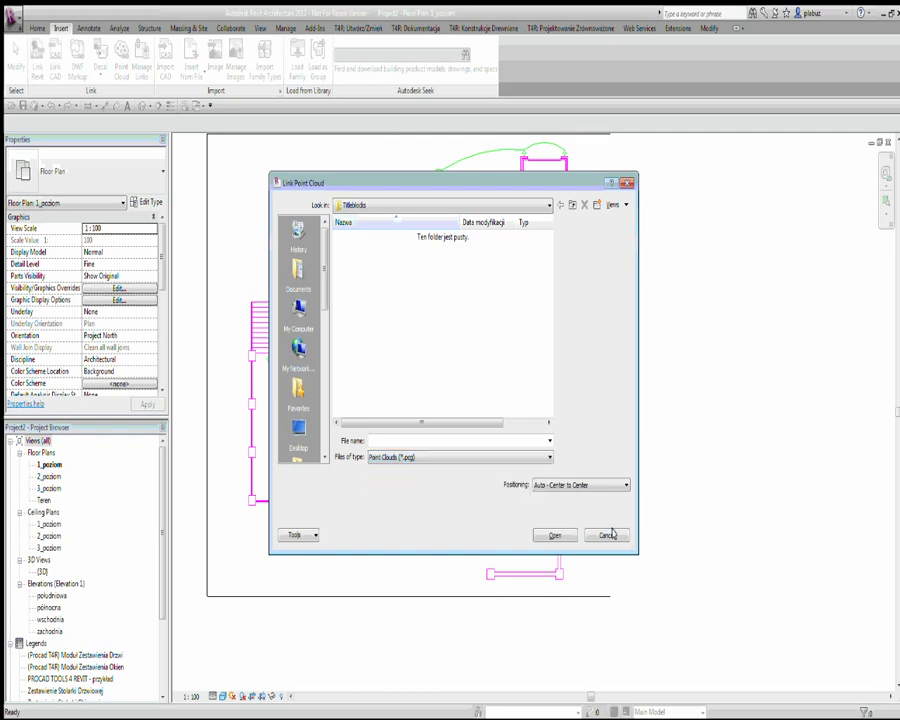
{"action": "left_click", "coordinate": [608, 536]}
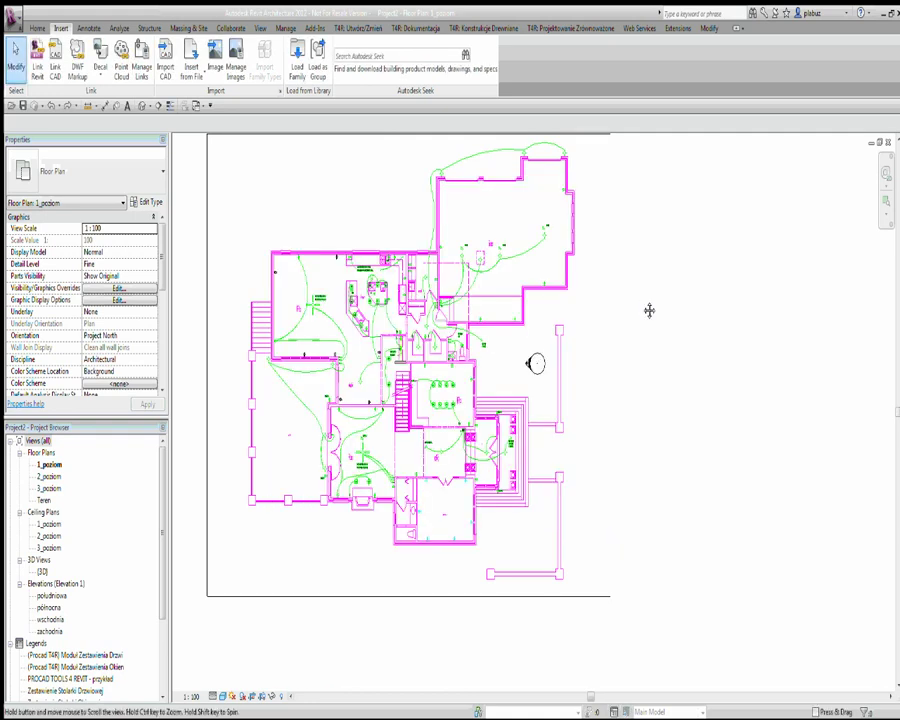
{"action": "scroll", "coordinate": [643, 302], "scroll_direction": "down", "scroll_amount": 1}
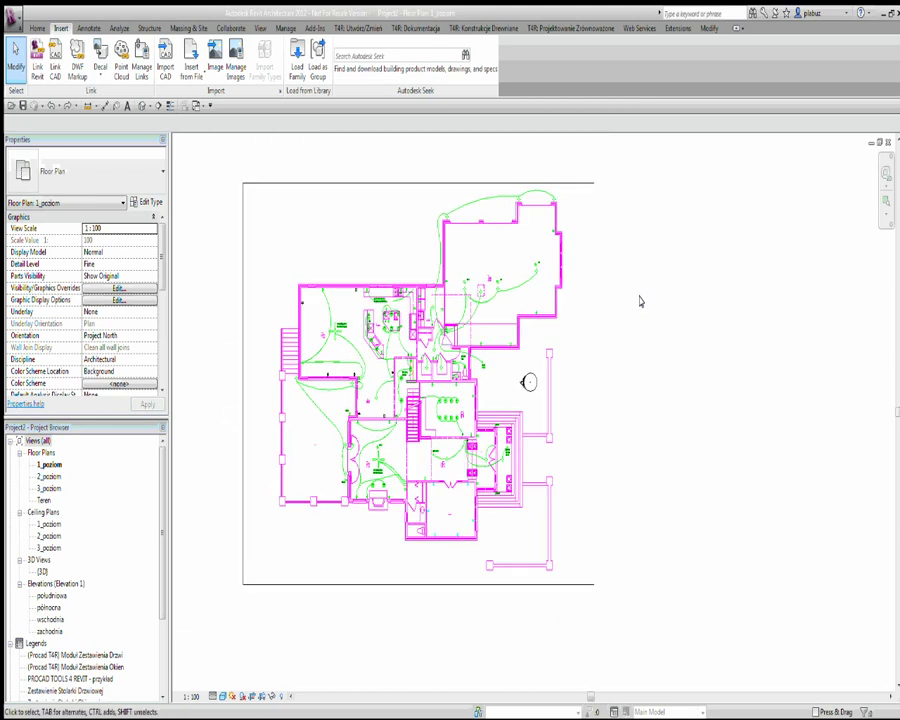
{"action": "scroll", "coordinate": [640, 300], "scroll_direction": "down", "scroll_amount": 2}
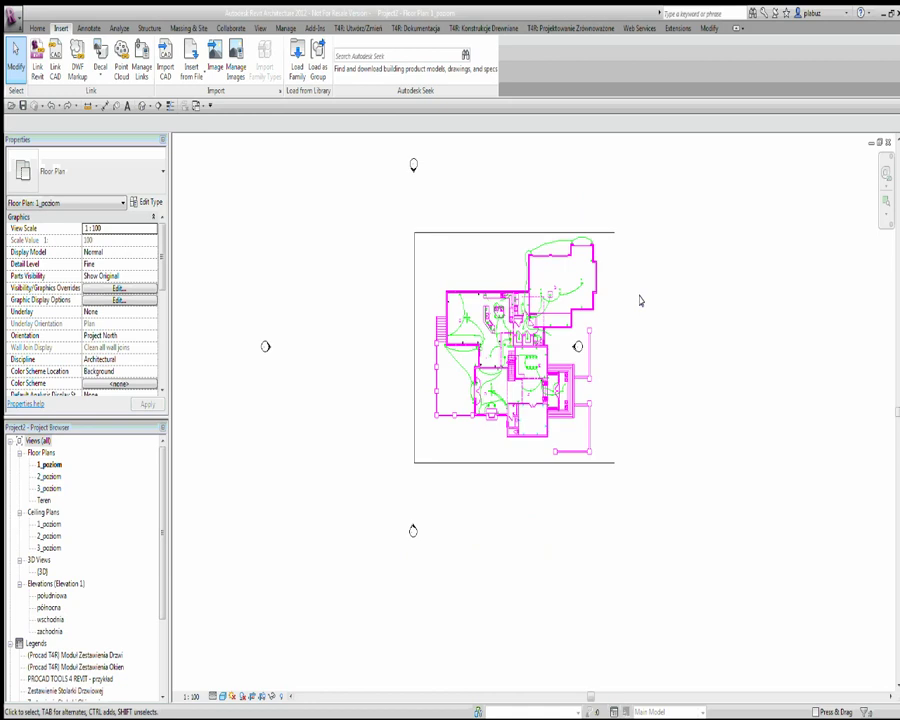
{"action": "mouse_move", "coordinate": [640, 300]}
{"action": "middle_mouse_down"}
{"action": "mouse_move", "coordinate": [548, 336]}
{"action": "mouse_move", "coordinate": [614, 310]}
{"action": "mouse_move", "coordinate": [615, 297]}
{"action": "middle_mouse_up"}
{"action": "scroll", "coordinate": [548, 336], "scroll_direction": "up", "scroll_amount": 1}
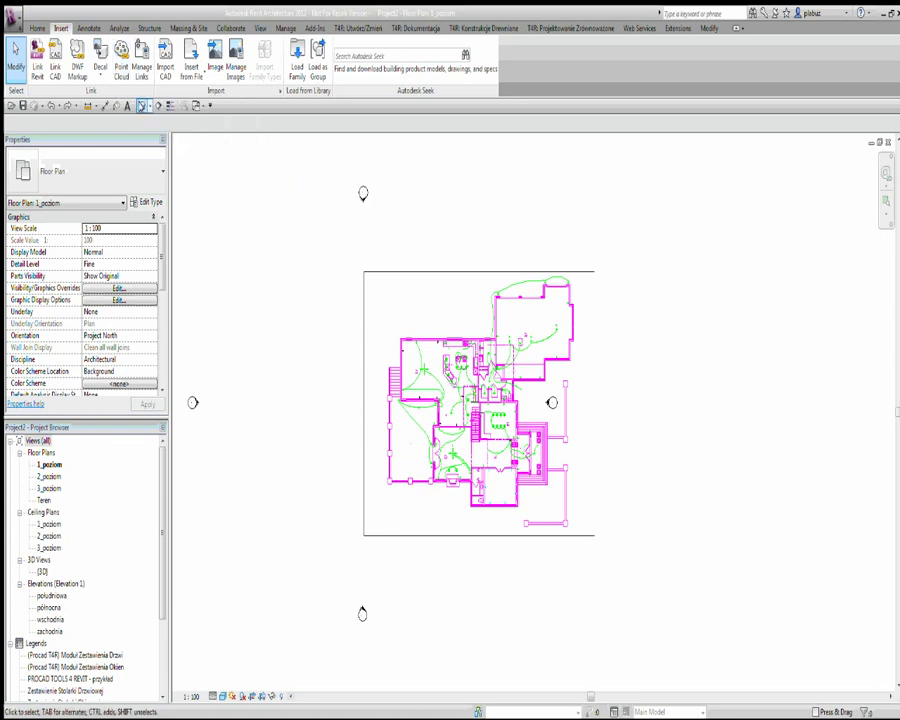
{"action": "left_click", "coordinate": [121, 62]}
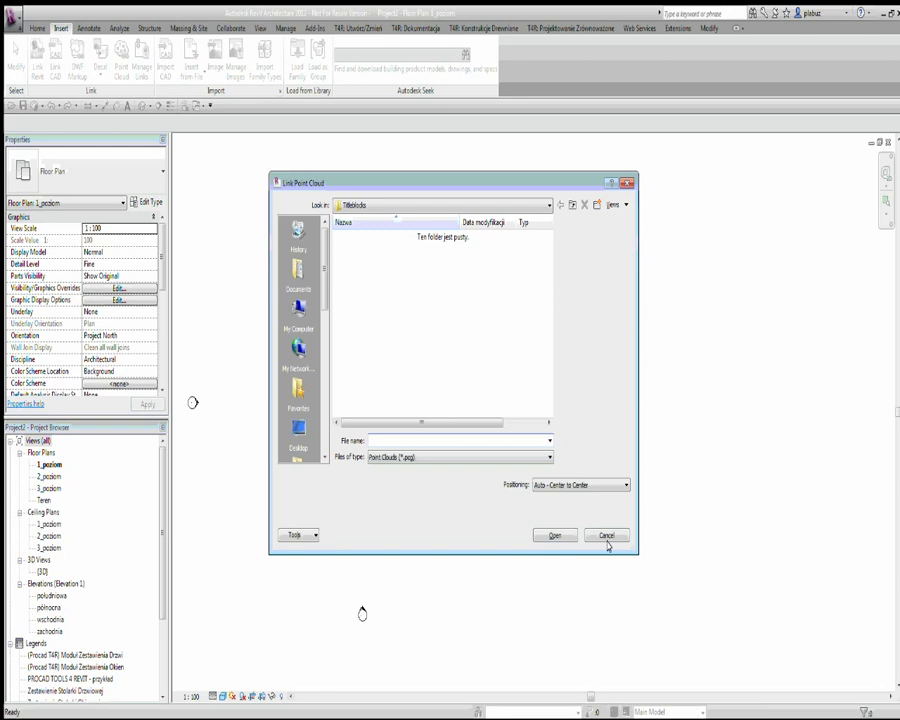
{"action": "left_click", "coordinate": [606, 537]}
{"action": "middle_click_drag", "start_coordinate": [520, 261], "coordinate": [576, 287]}
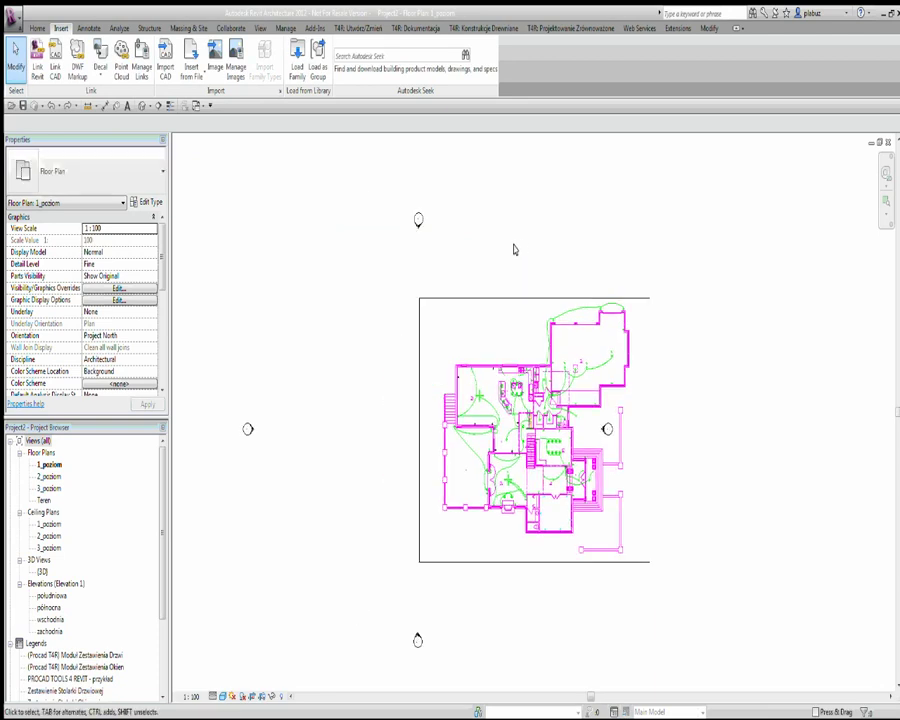
{"action": "middle_click_drag", "start_coordinate": [524, 269], "coordinate": [540, 216]}
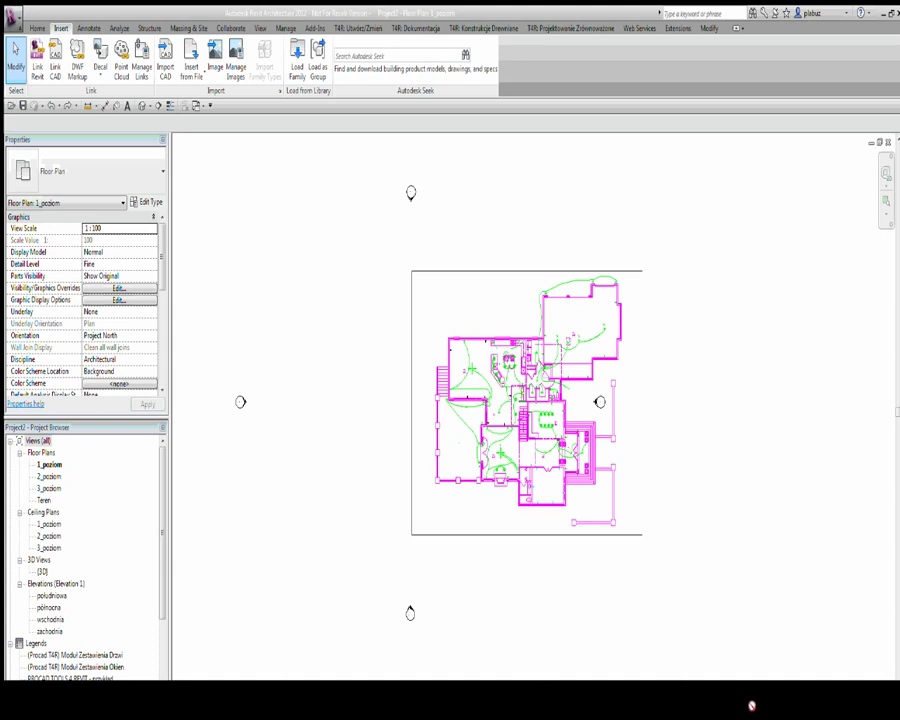
Google 'autodesk labs' in Internet Explorer and open the labs.autodesk.com result.
{"action": "left_click", "coordinate": [739, 709]}
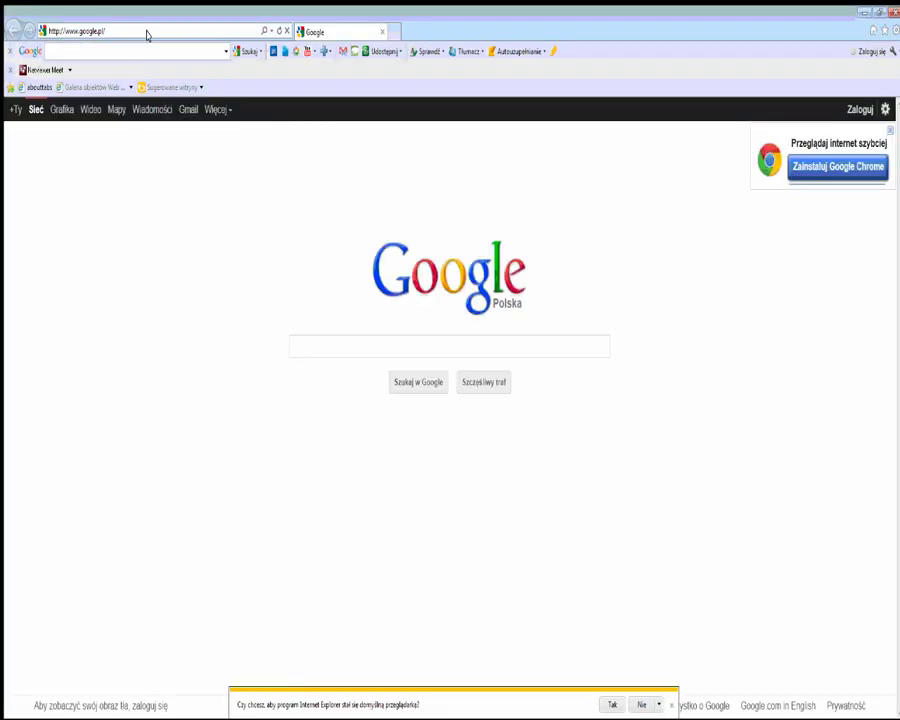
{"action": "left_click", "coordinate": [148, 32]}
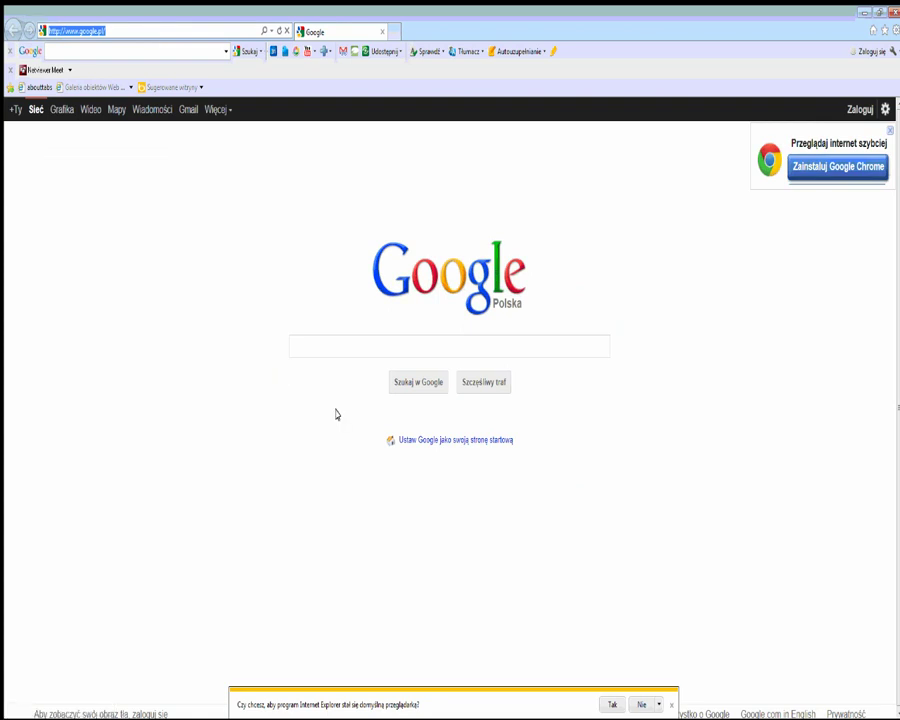
{"action": "left_click", "coordinate": [326, 348]}
{"action": "type", "text": "au"}
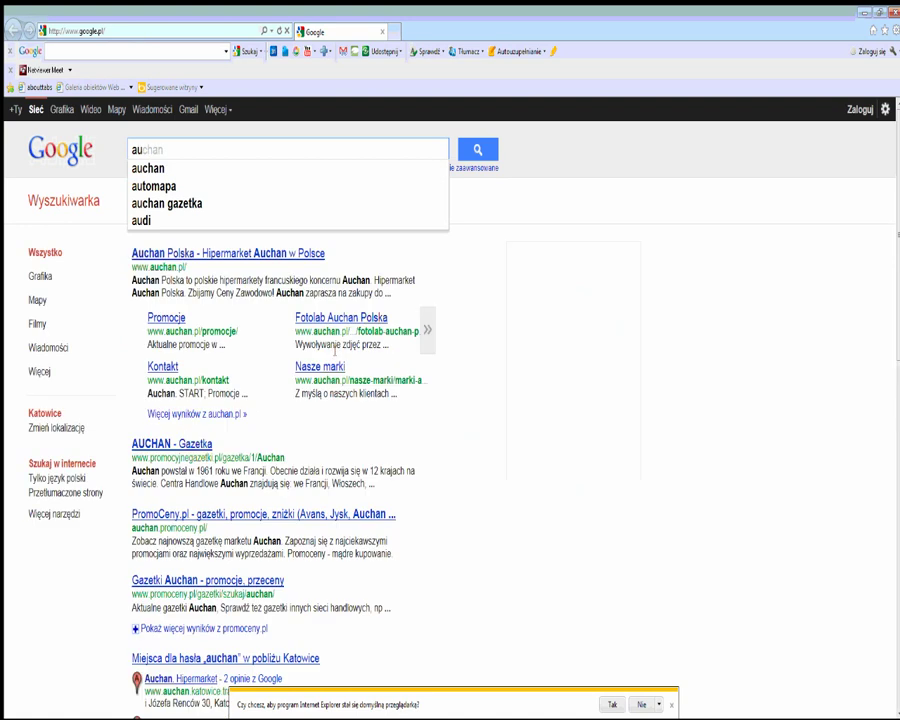
{"action": "scroll", "coordinate": [335, 348], "scroll_direction": "down", "scroll_amount": 5}
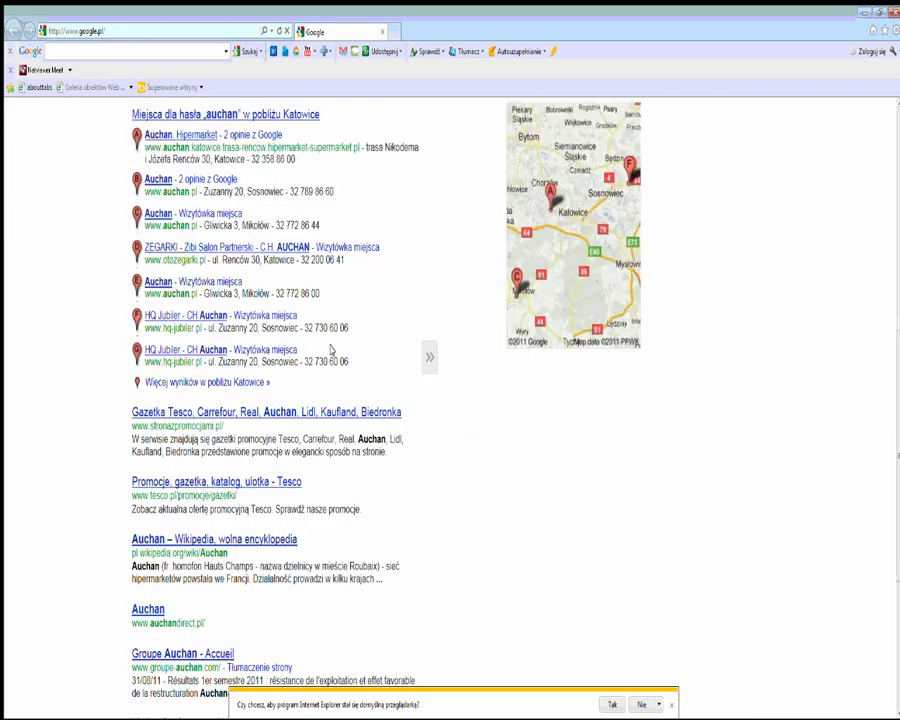
{"action": "scroll", "coordinate": [188, 343], "scroll_direction": "up", "scroll_amount": 2}
{"action": "scroll", "coordinate": [188, 343], "scroll_direction": "up", "scroll_amount": 4}
{"action": "type", "text": "au"}
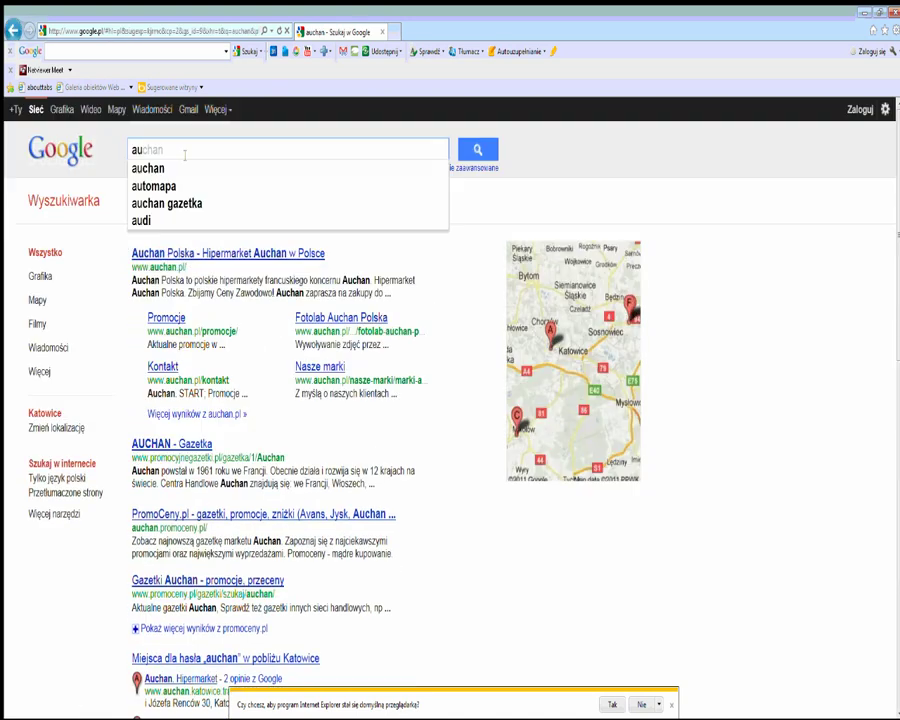
{"action": "type", "text": "todes"}
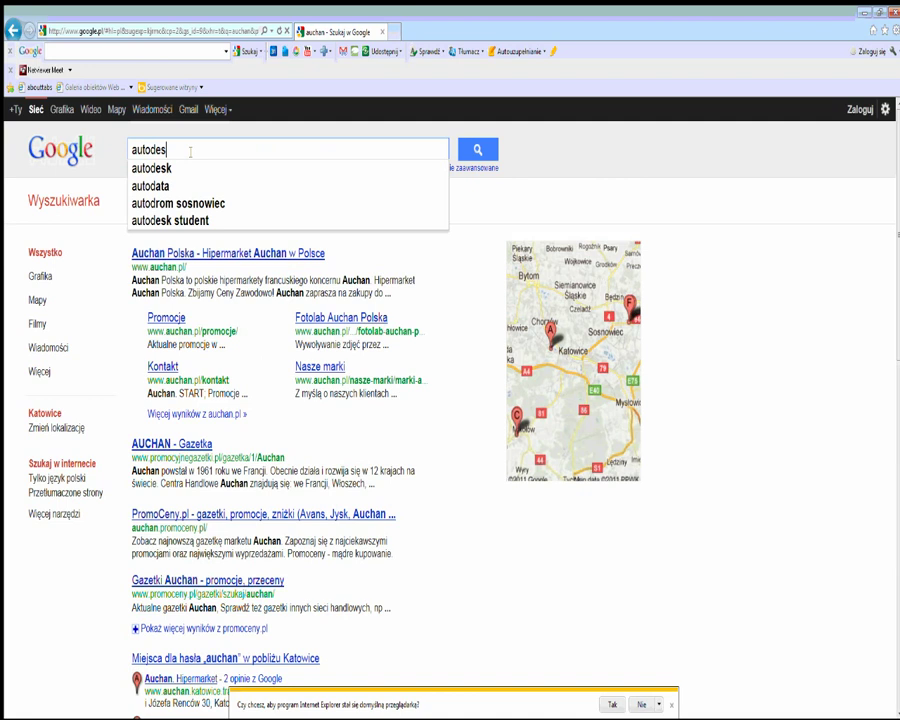
{"action": "type", "text": "k labs"}
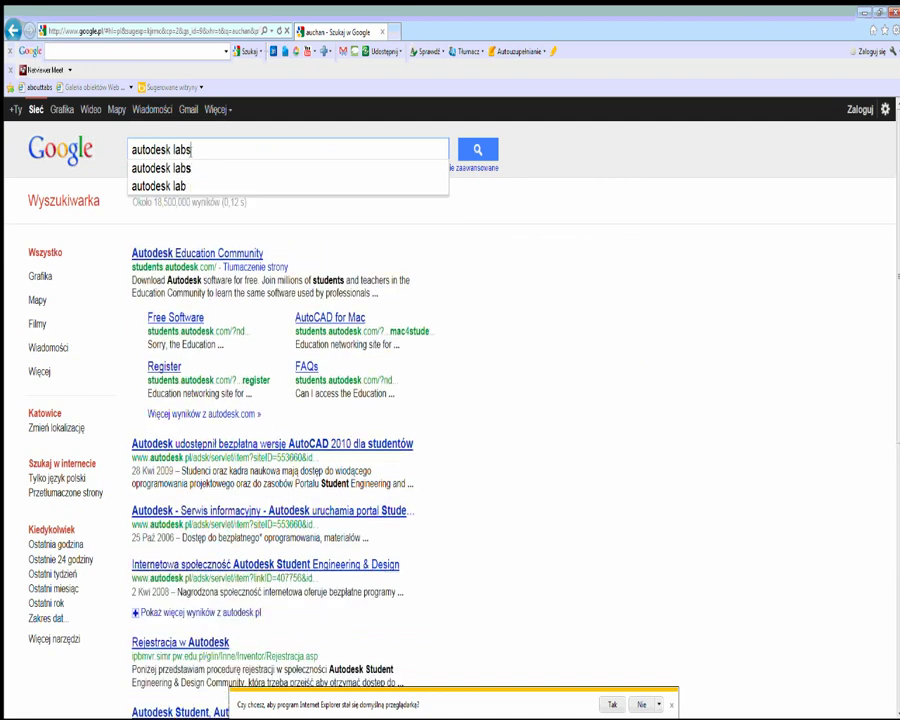
{"action": "key", "text": "Return"}
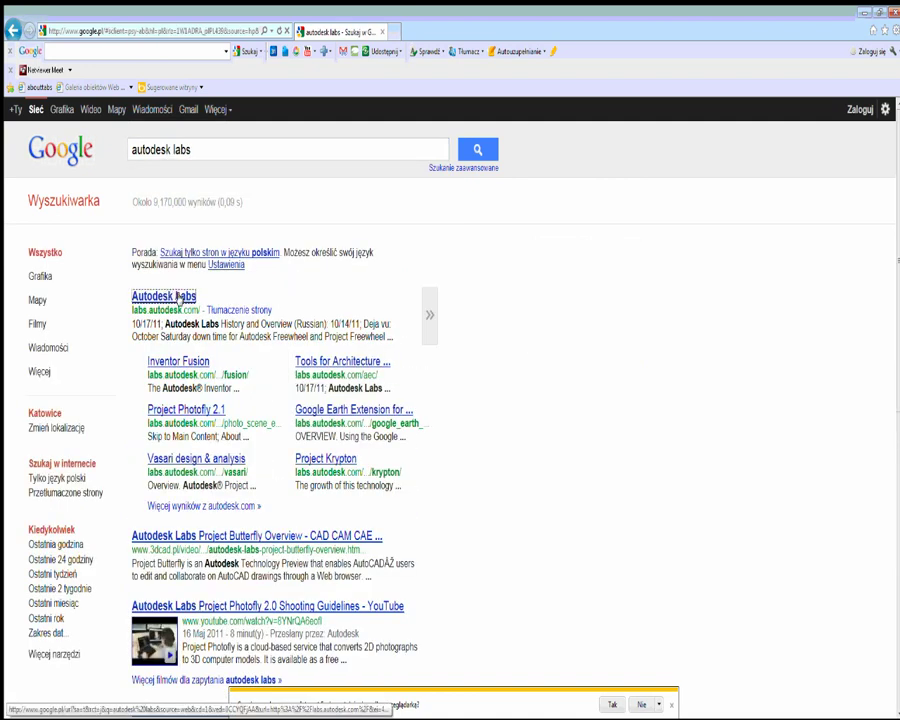
{"action": "left_click", "coordinate": [179, 297]}
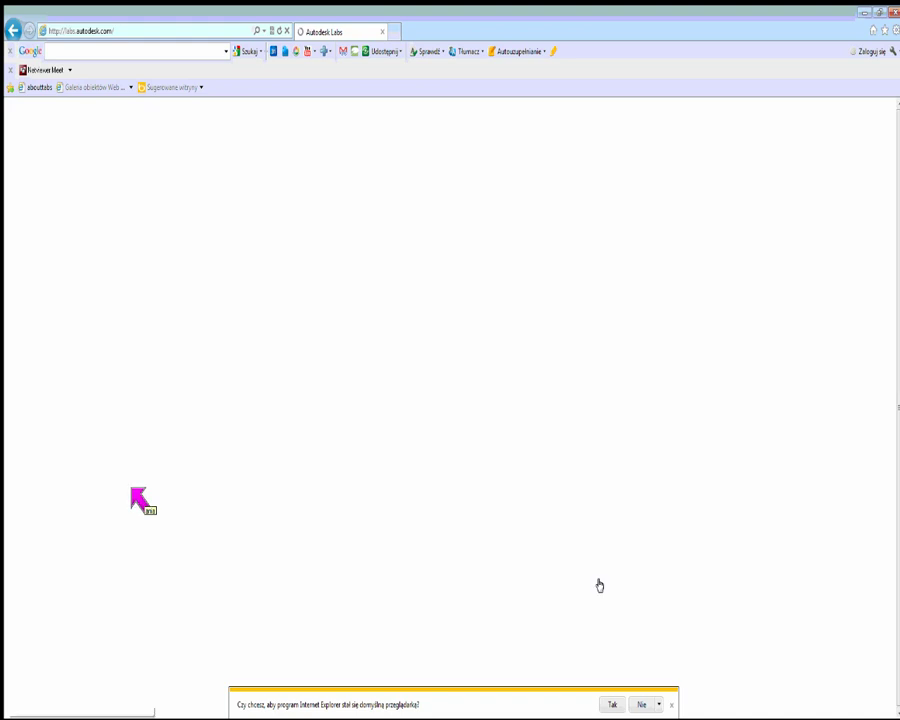
{"action": "scroll", "coordinate": [405, 497], "scroll_direction": "down", "scroll_amount": 2}
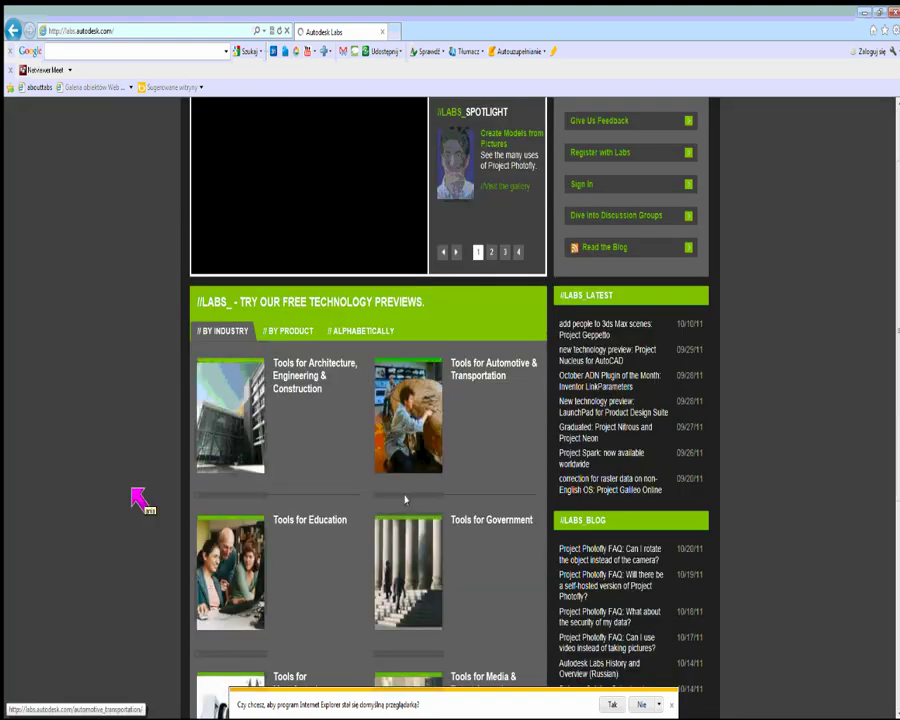
{"action": "scroll", "coordinate": [405, 497], "scroll_direction": "down", "scroll_amount": 2}
{"action": "scroll", "coordinate": [334, 478], "scroll_direction": "down", "scroll_amount": 5}
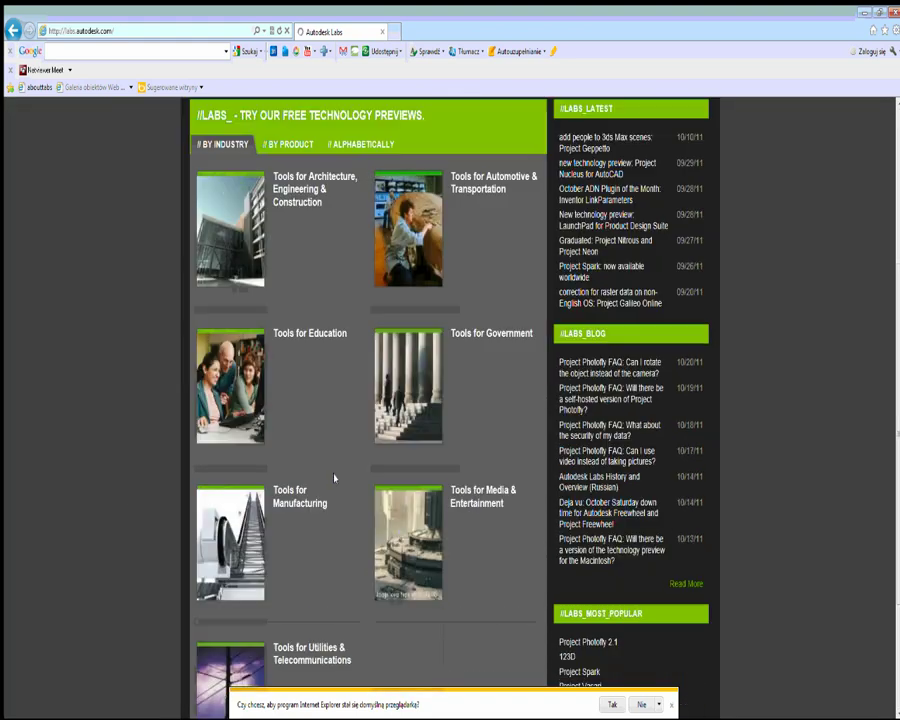
{"action": "scroll", "coordinate": [334, 478], "scroll_direction": "up", "scroll_amount": 2}
{"action": "left_click", "coordinate": [313, 291]}
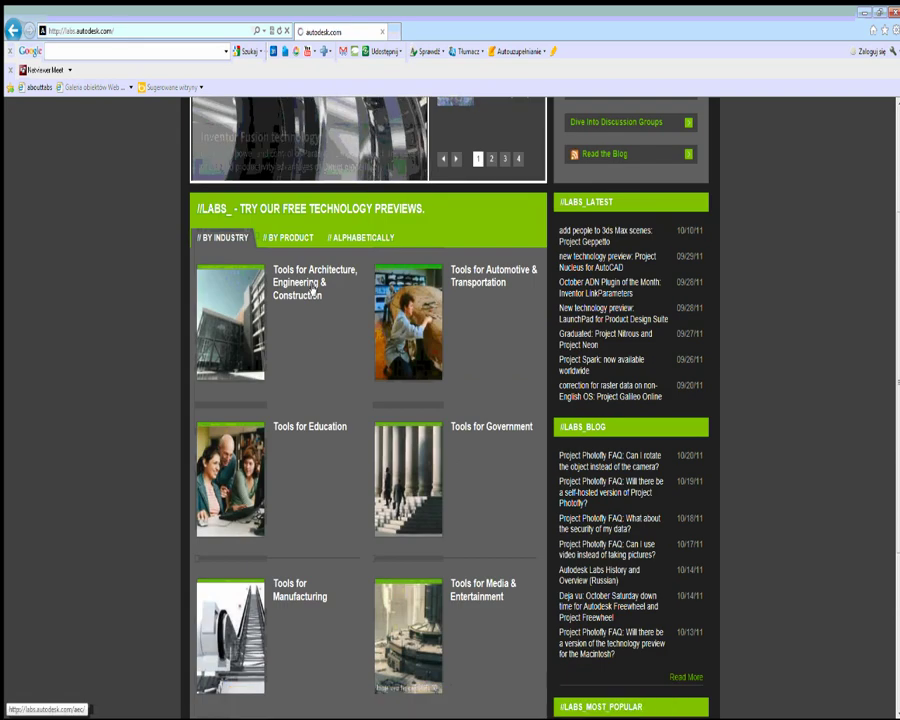
{"action": "scroll", "coordinate": [395, 335], "scroll_direction": "down", "scroll_amount": 5}
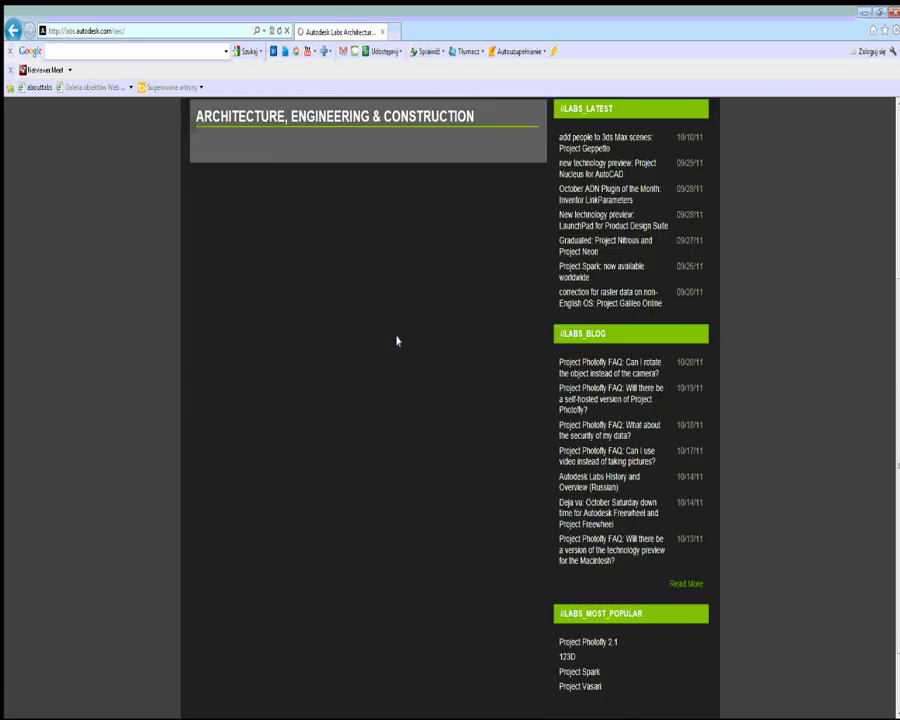
{"action": "scroll", "coordinate": [389, 341], "scroll_direction": "up", "scroll_amount": 5}
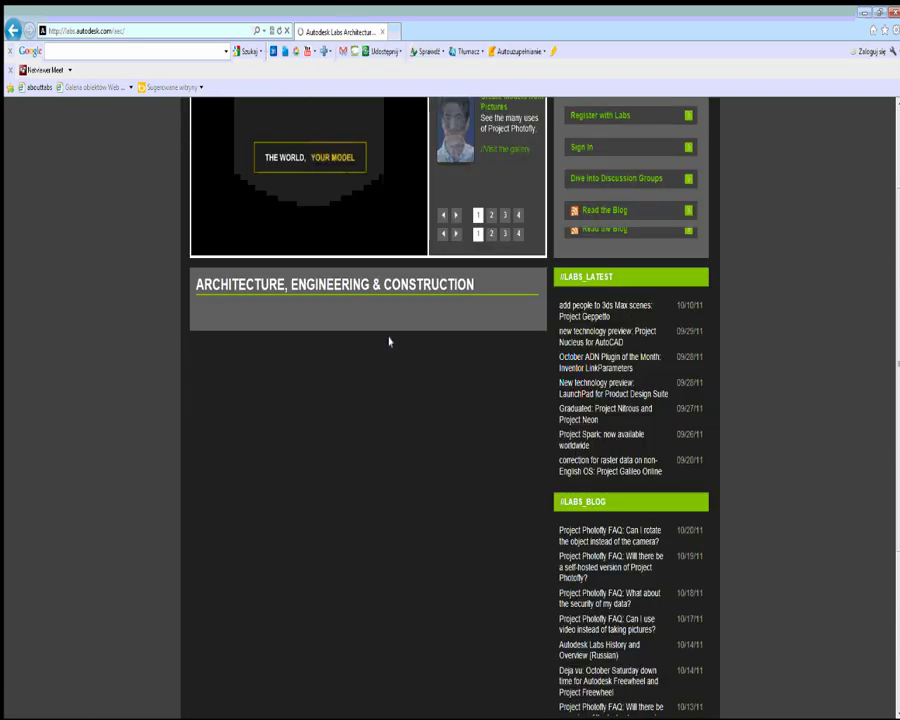
{"action": "scroll", "coordinate": [389, 341], "scroll_direction": "down", "scroll_amount": 2}
{"action": "scroll", "coordinate": [389, 341], "scroll_direction": "down", "scroll_amount": 5}
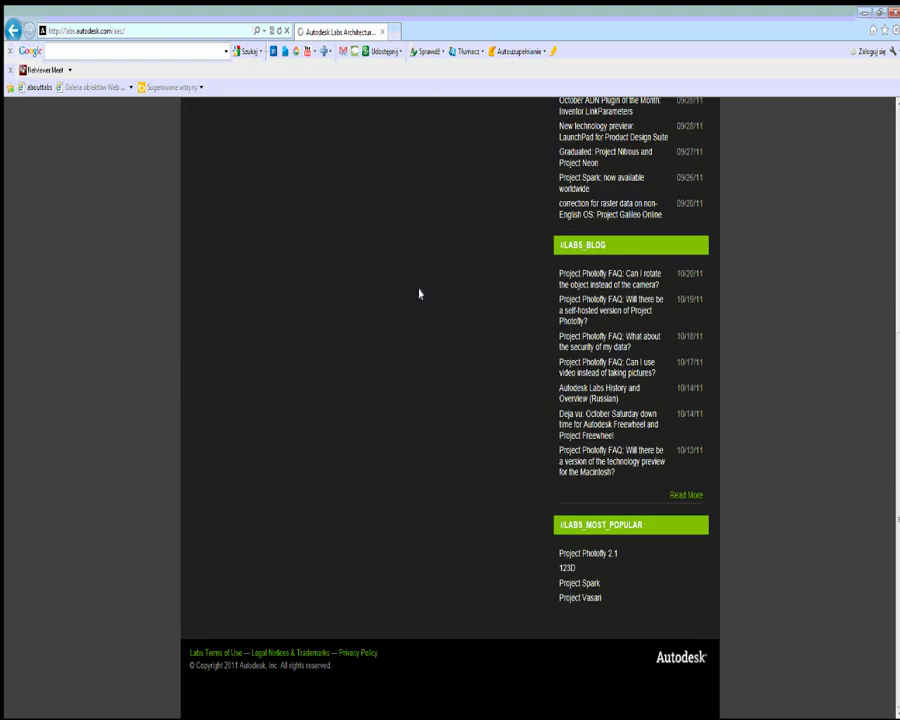
{"action": "scroll", "coordinate": [420, 293], "scroll_direction": "up", "scroll_amount": 4}
{"action": "scroll", "coordinate": [422, 297], "scroll_direction": "up", "scroll_amount": 1}
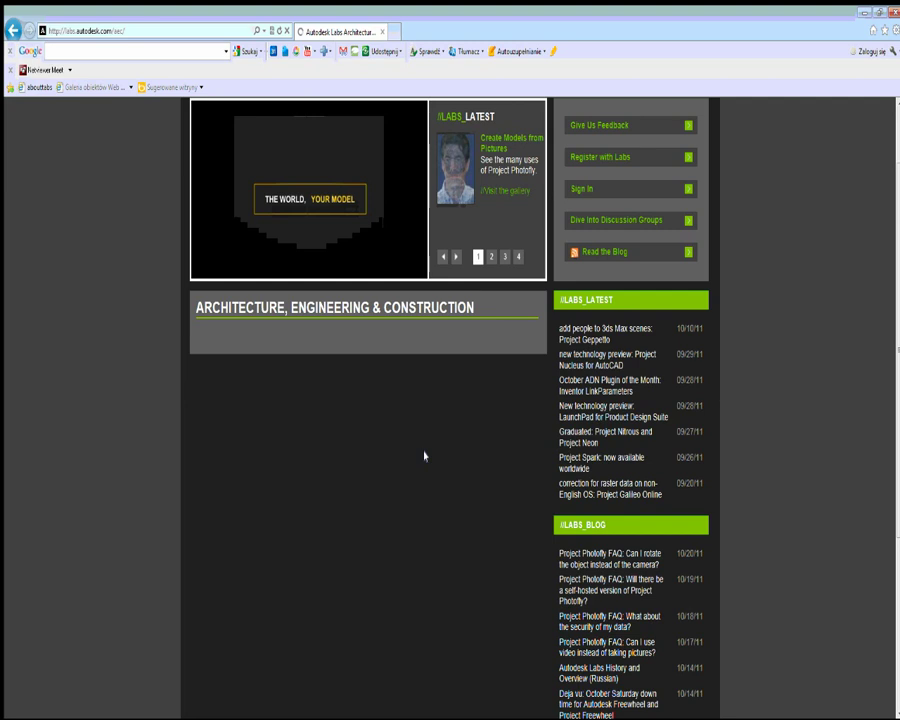
{"action": "scroll", "coordinate": [424, 453], "scroll_direction": "down", "scroll_amount": 1}
{"action": "scroll", "coordinate": [424, 453], "scroll_direction": "down", "scroll_amount": 4}
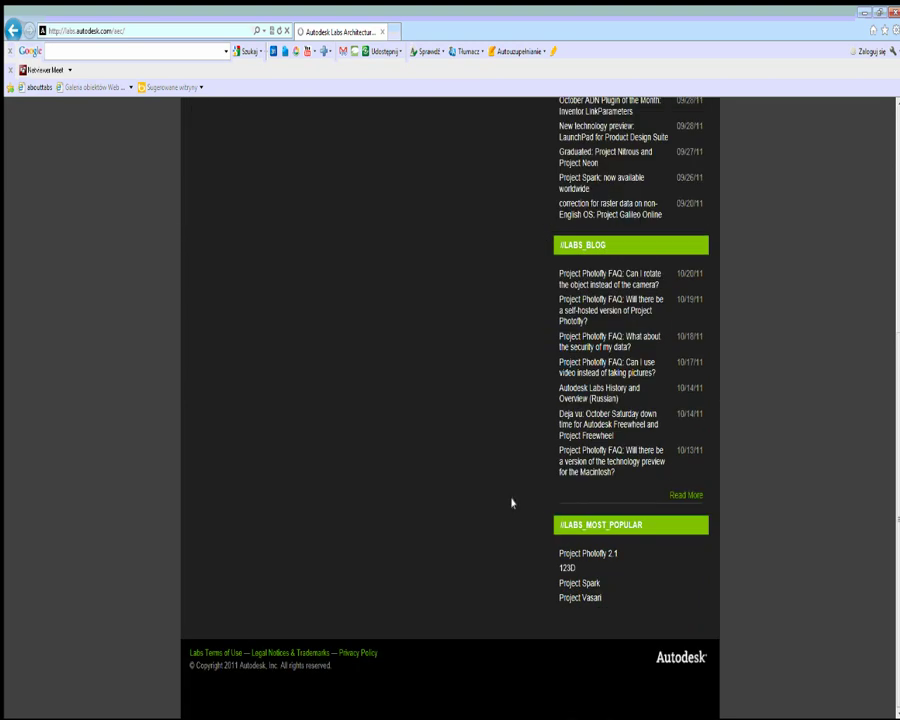
{"action": "scroll", "coordinate": [459, 501], "scroll_direction": "up", "scroll_amount": 2}
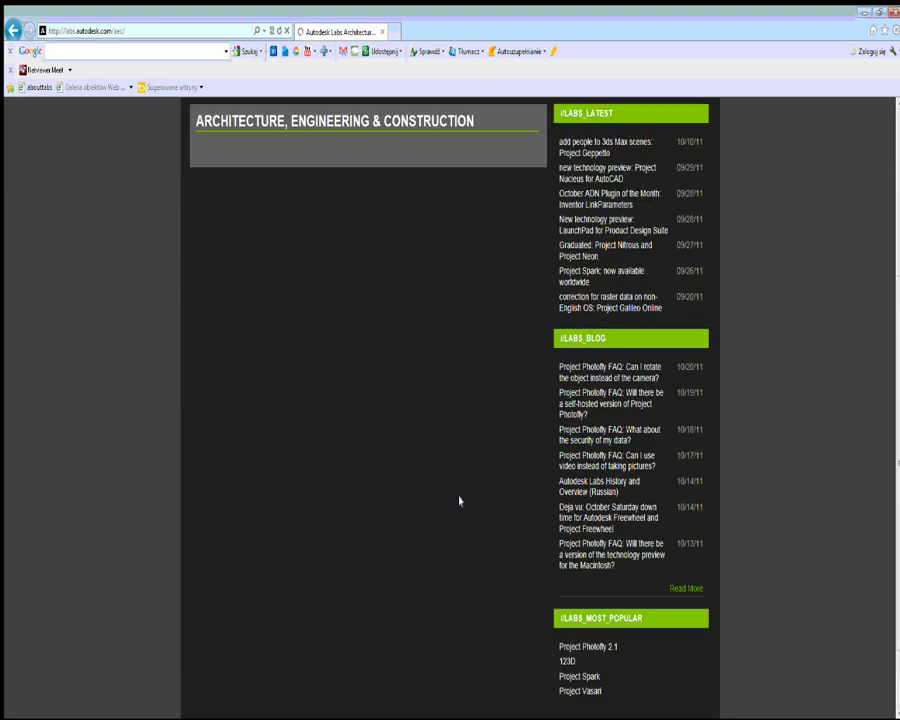
Restore and resize the Autodesk Labs browser window, then close it to return to Revit.
{"action": "double_click", "coordinate": [630, 31]}
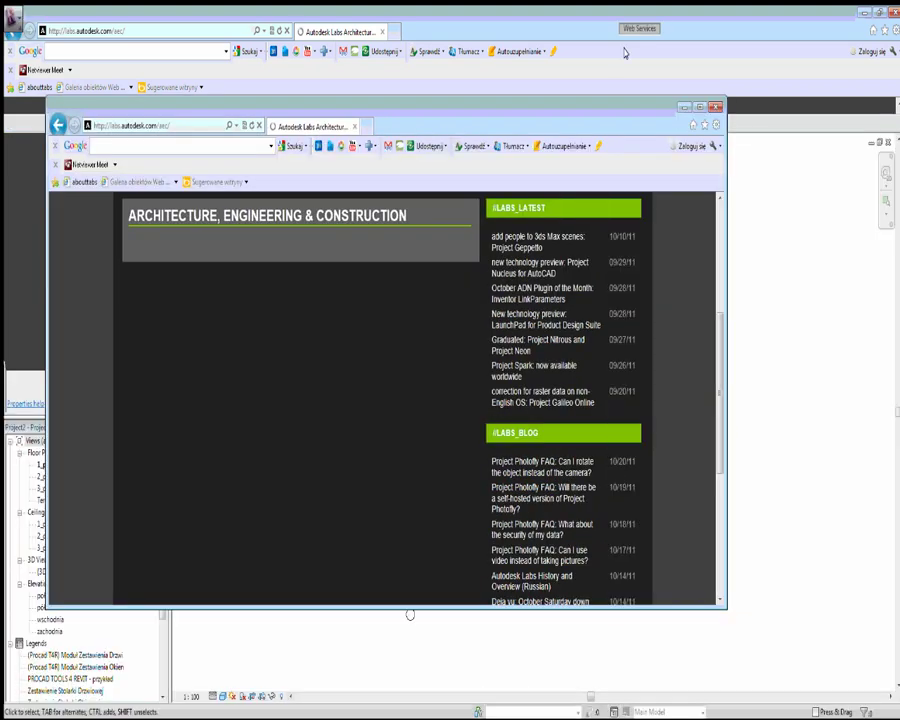
{"action": "left_click_drag", "start_coordinate": [598, 108], "coordinate": [579, 51]}
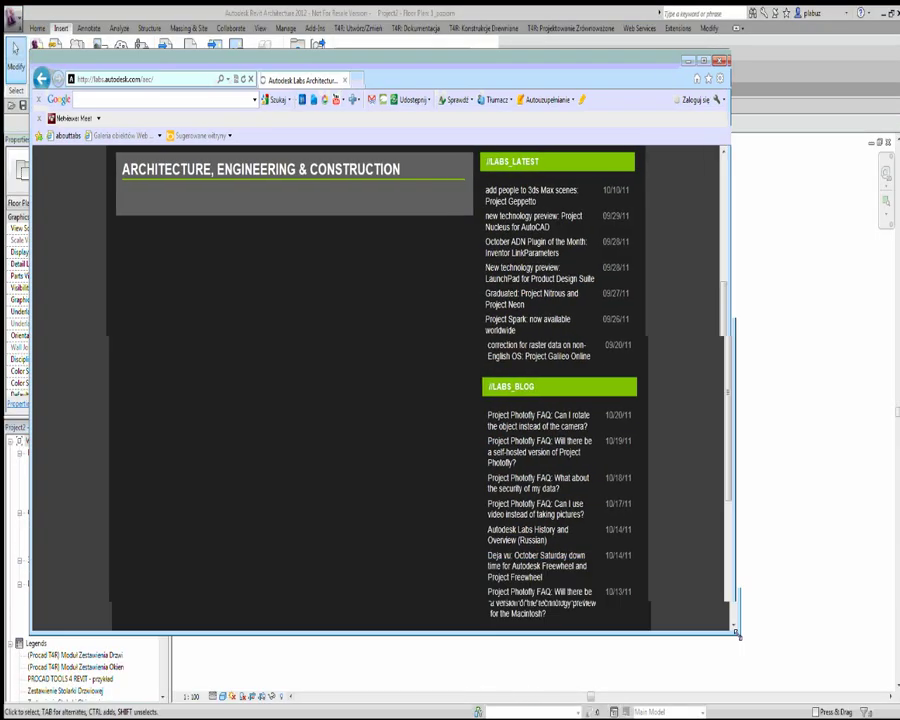
{"action": "left_click_drag", "start_coordinate": [706, 560], "coordinate": [740, 634]}
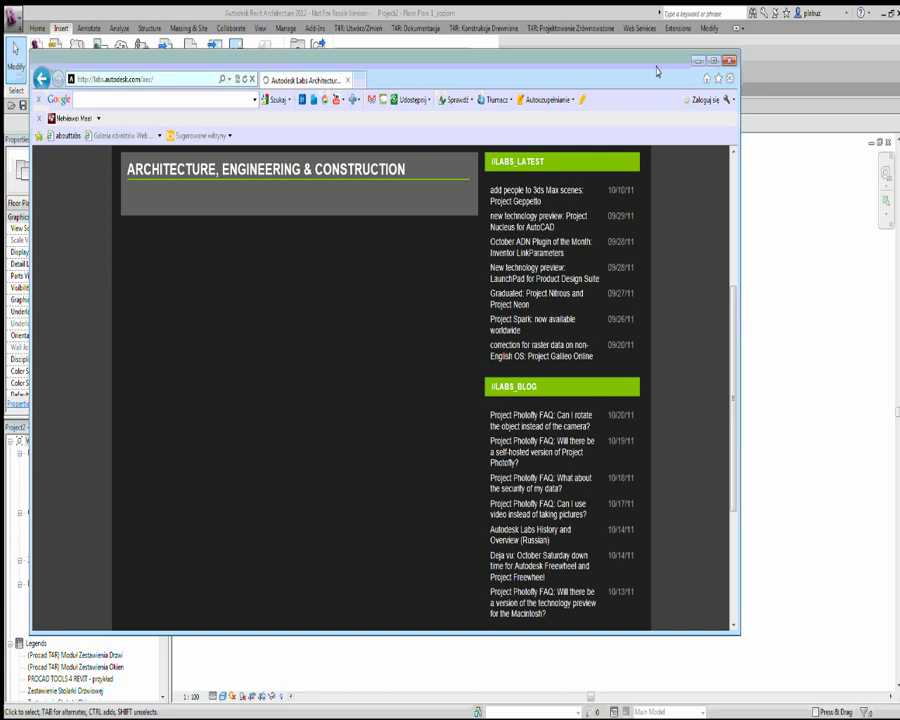
{"action": "left_click_drag", "start_coordinate": [657, 71], "coordinate": [657, 53]}
{"action": "left_click_drag", "start_coordinate": [654, 618], "coordinate": [654, 714]}
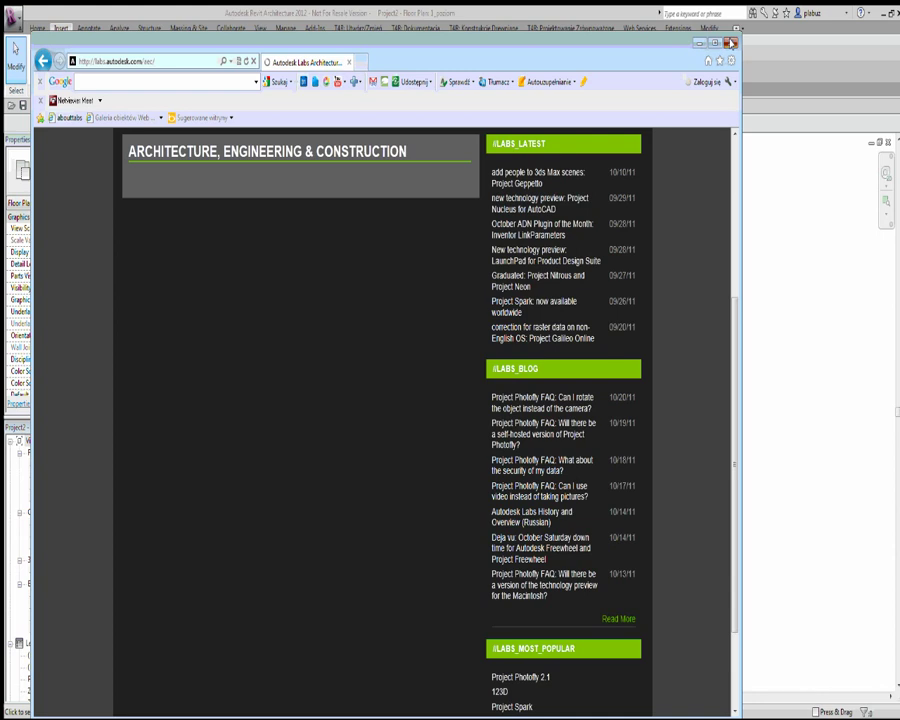
{"action": "scroll", "coordinate": [523, 490], "scroll_direction": "down", "scroll_amount": 3}
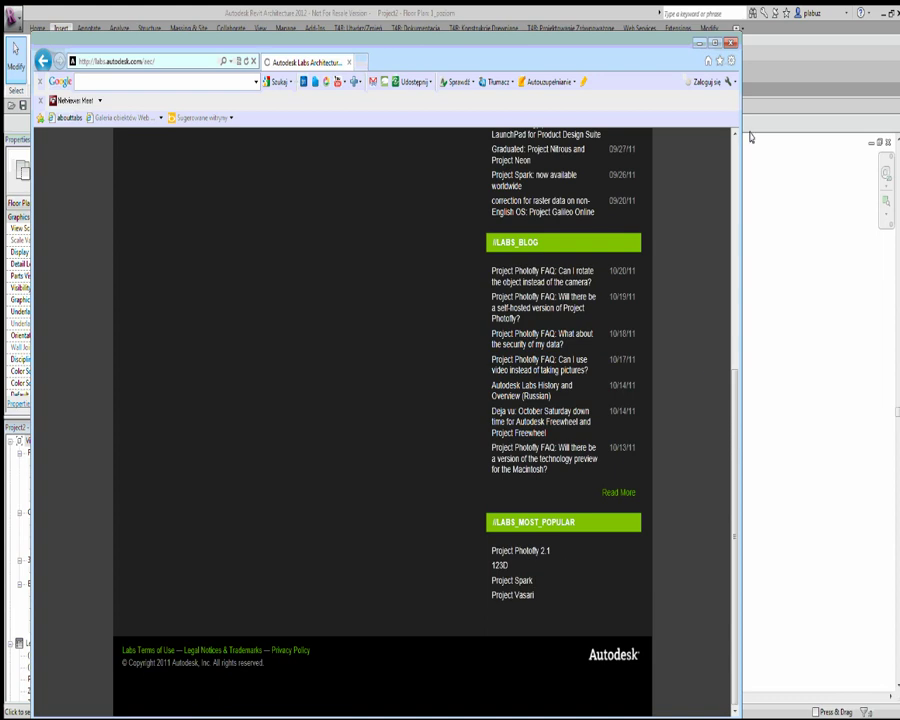
{"action": "left_click", "coordinate": [731, 44]}
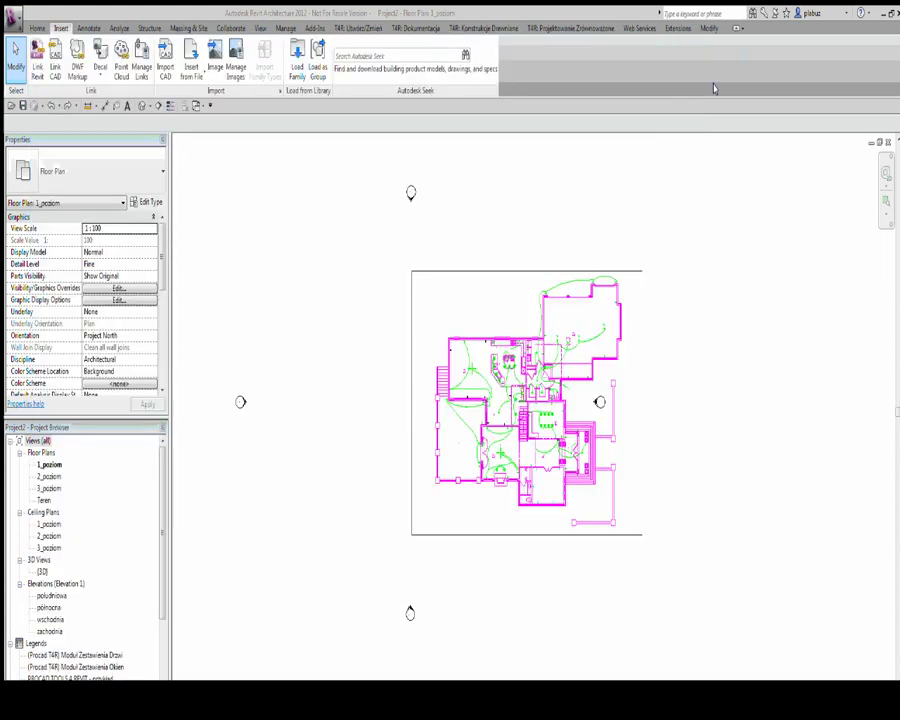
Nudge the 1_poziom plan and show the Add-Ins tools like Roombook Extension and Model Review.
{"action": "middle_click_drag", "start_coordinate": [565, 244], "coordinate": [559, 241]}
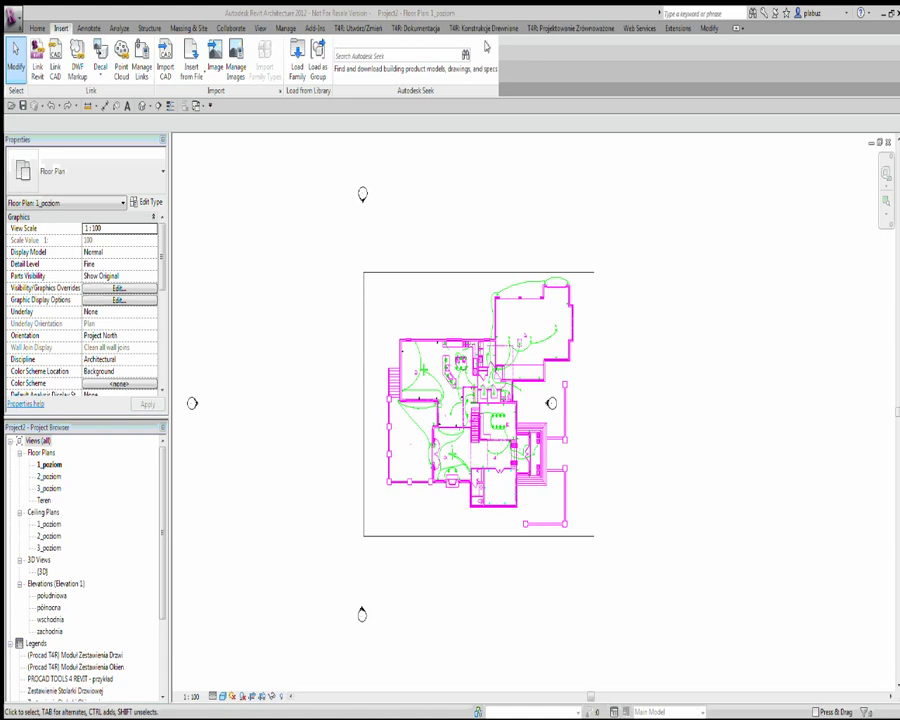
{"action": "left_click", "coordinate": [315, 28]}
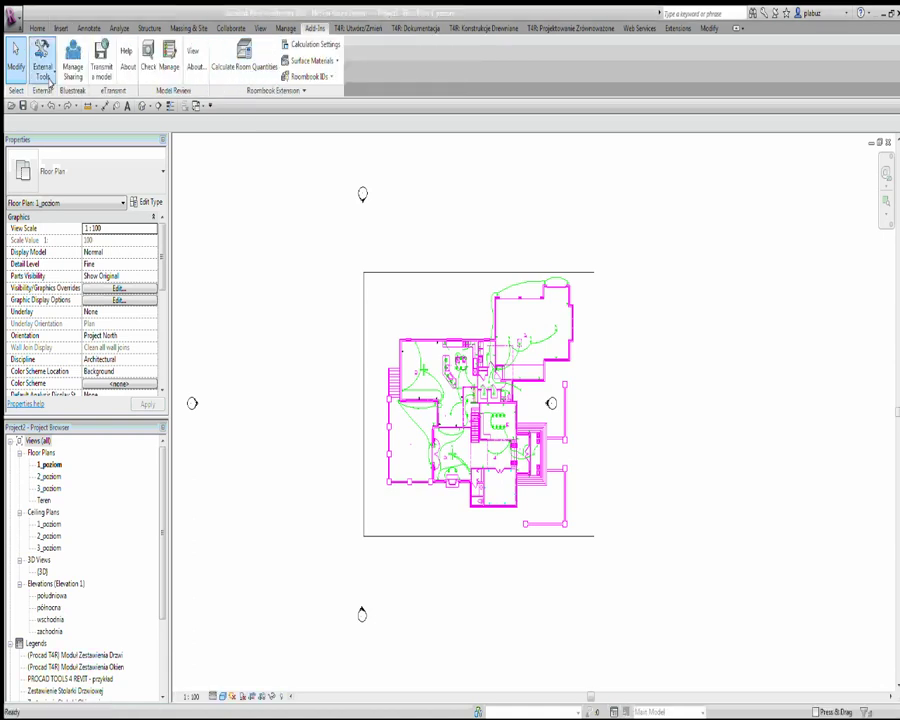
Run Render Online from Web Services and acknowledge the Project Neon retirement notice.
{"action": "left_click", "coordinate": [639, 28]}
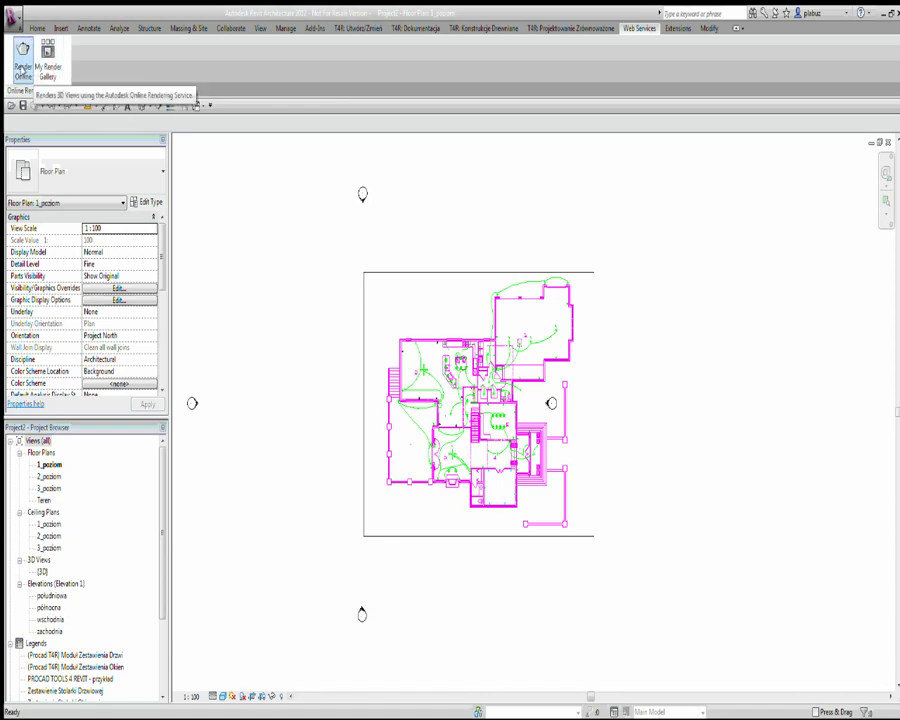
{"action": "left_click", "coordinate": [20, 50]}
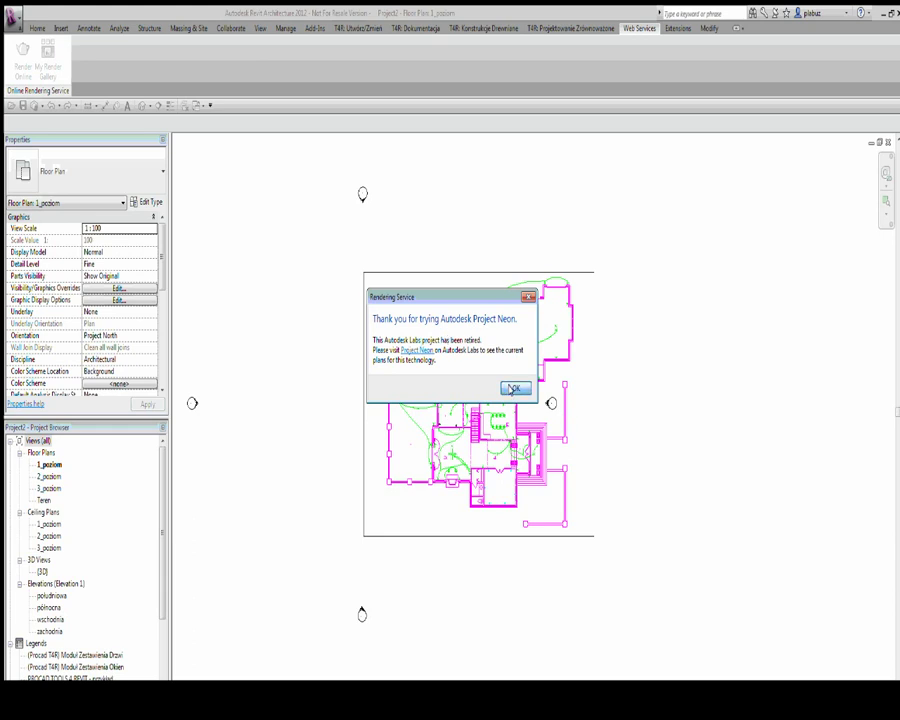
{"action": "left_click", "coordinate": [513, 388]}
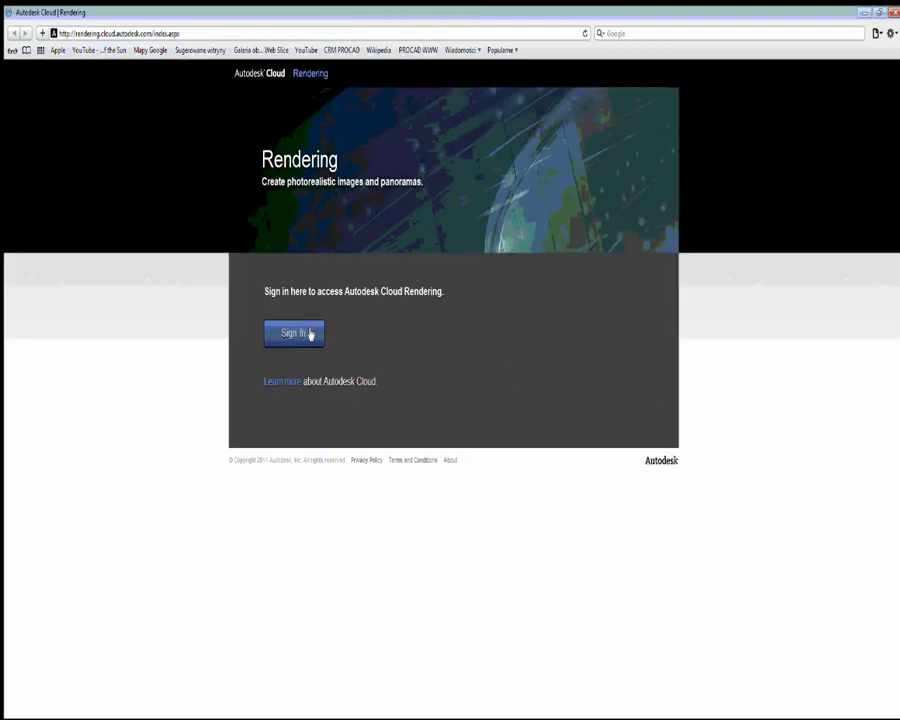
Open the sign-in form from the Autodesk Cloud Rendering start page.
{"action": "left_click", "coordinate": [310, 334]}
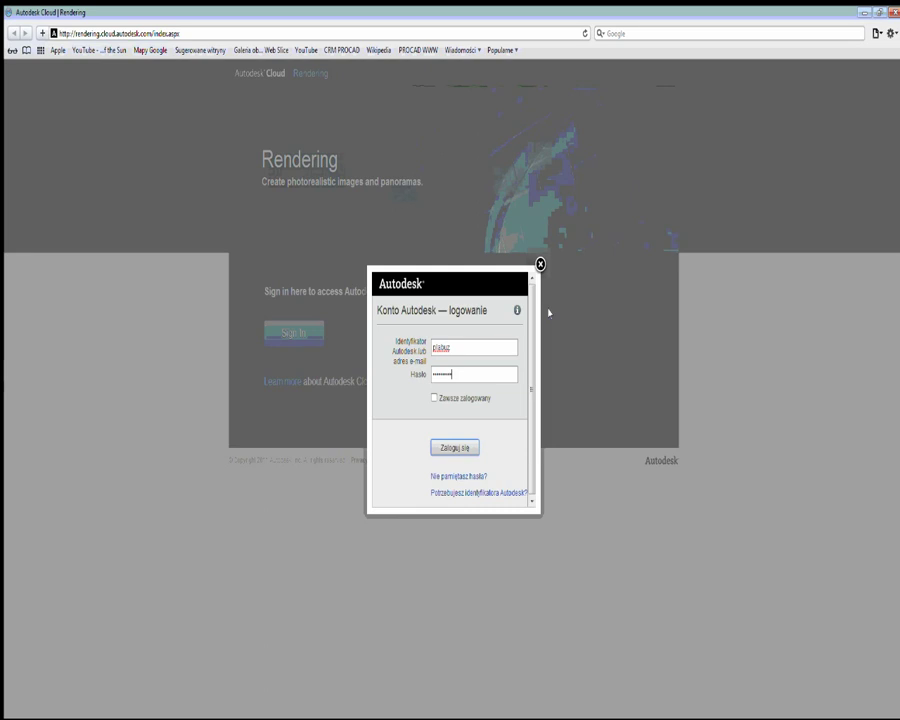
Submit the prefilled Autodesk ID and password to reach the Render Gallery.
{"action": "key", "text": "Return"}
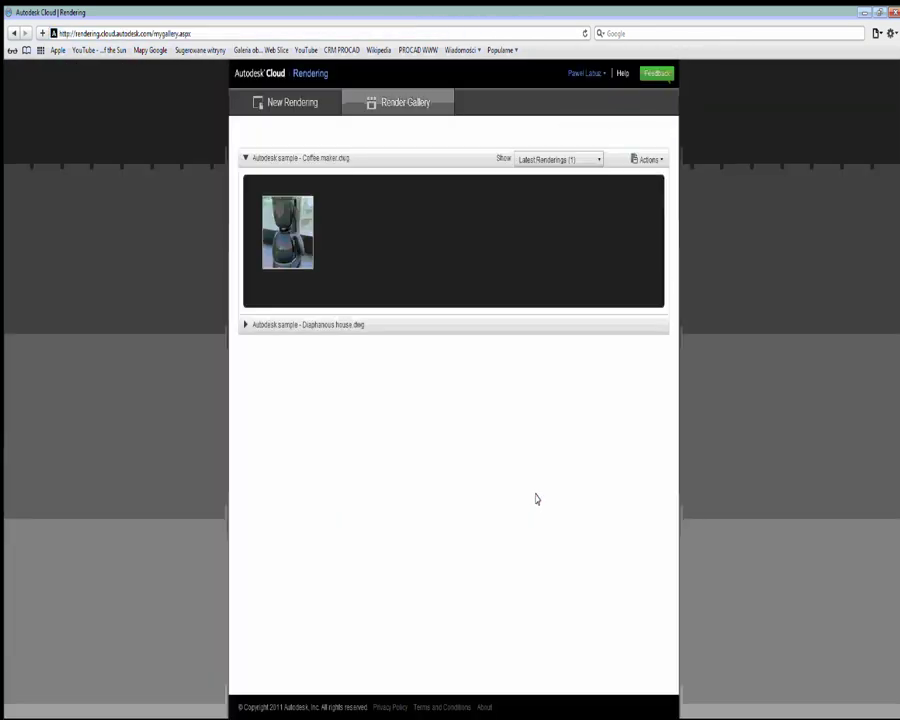
Expand Diaphanous house.dwg to show its staircase rendering, then dismiss the thumbnail menu.
{"action": "left_click", "coordinate": [270, 325]}
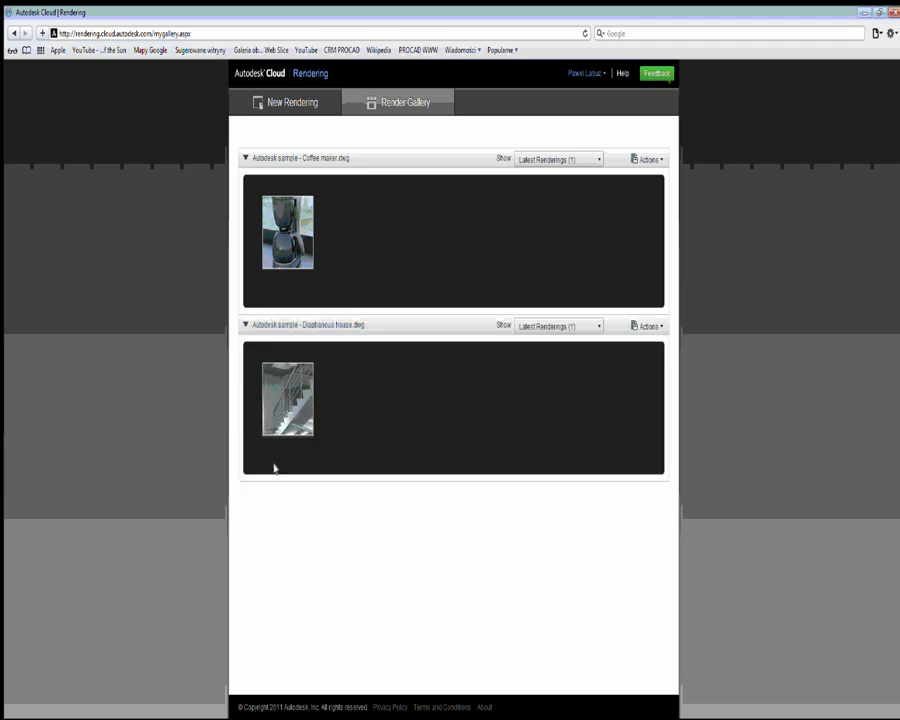
{"action": "left_click", "coordinate": [303, 427]}
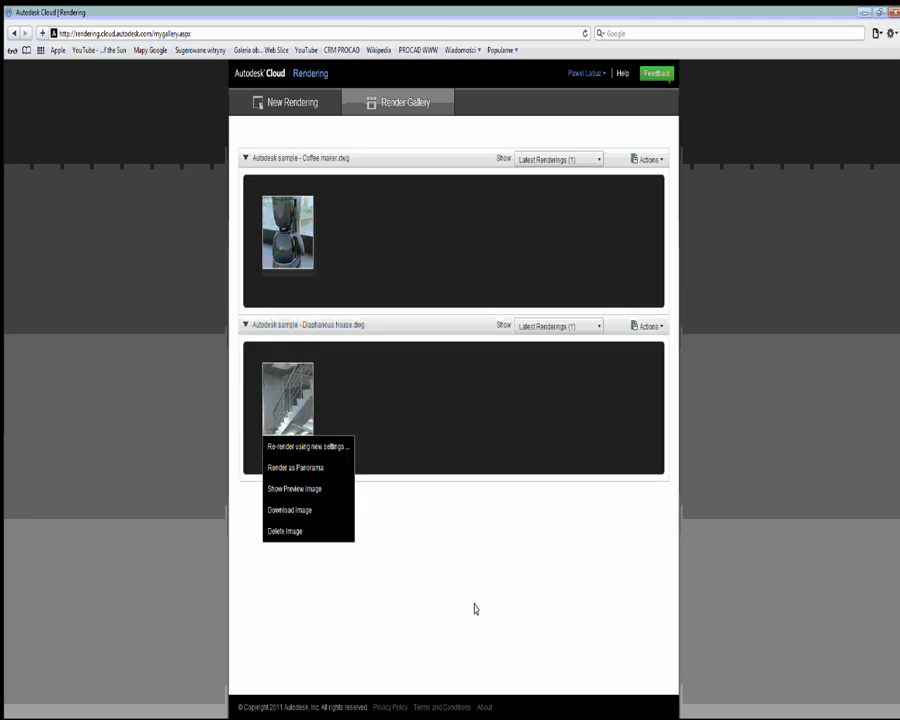
{"action": "left_click", "coordinate": [141, 284]}
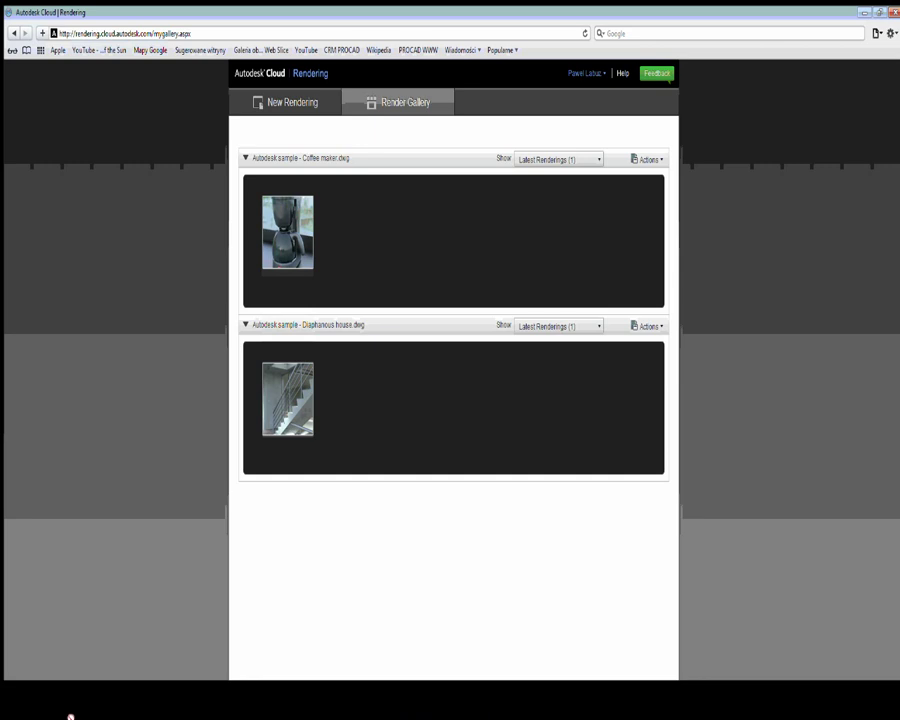
In Revit, review the Import CAD file types, keeping DWG, and cancel the import.
{"action": "left_click", "coordinate": [165, 685]}
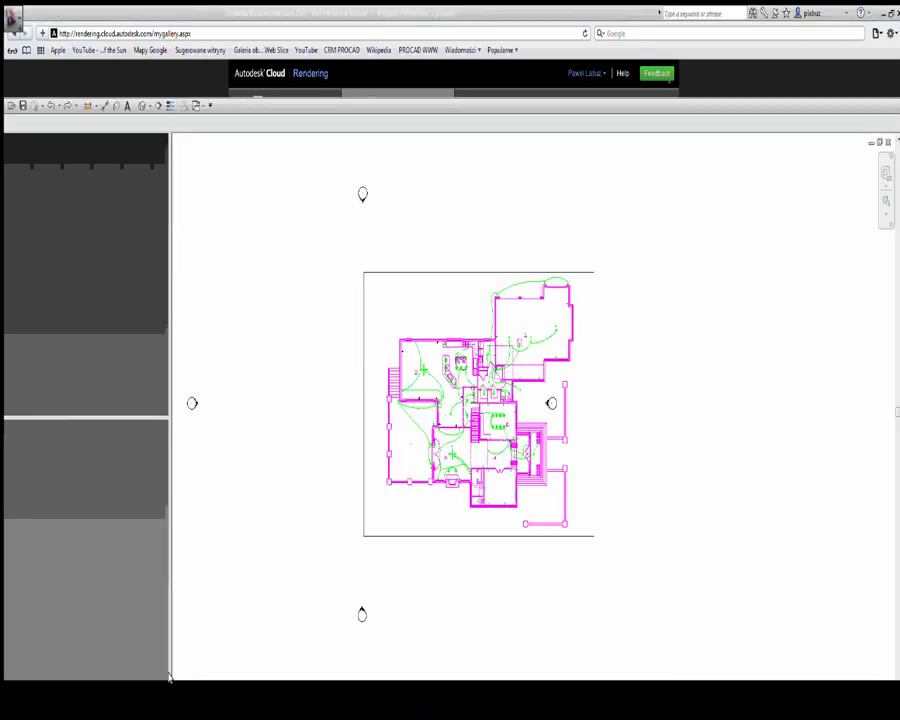
{"action": "left_click", "coordinate": [60, 28]}
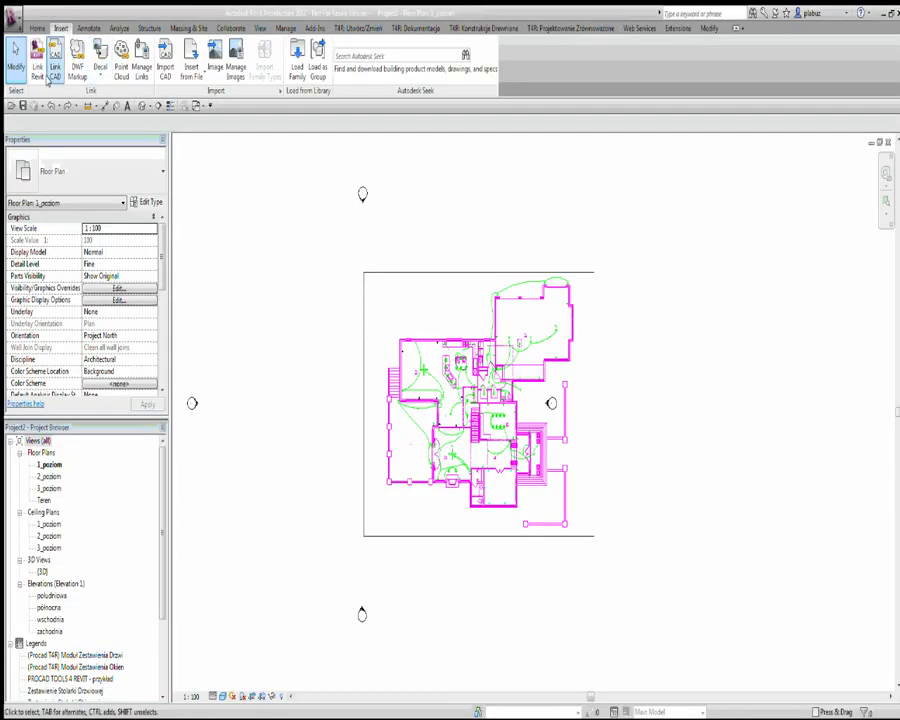
{"action": "left_click", "coordinate": [164, 68]}
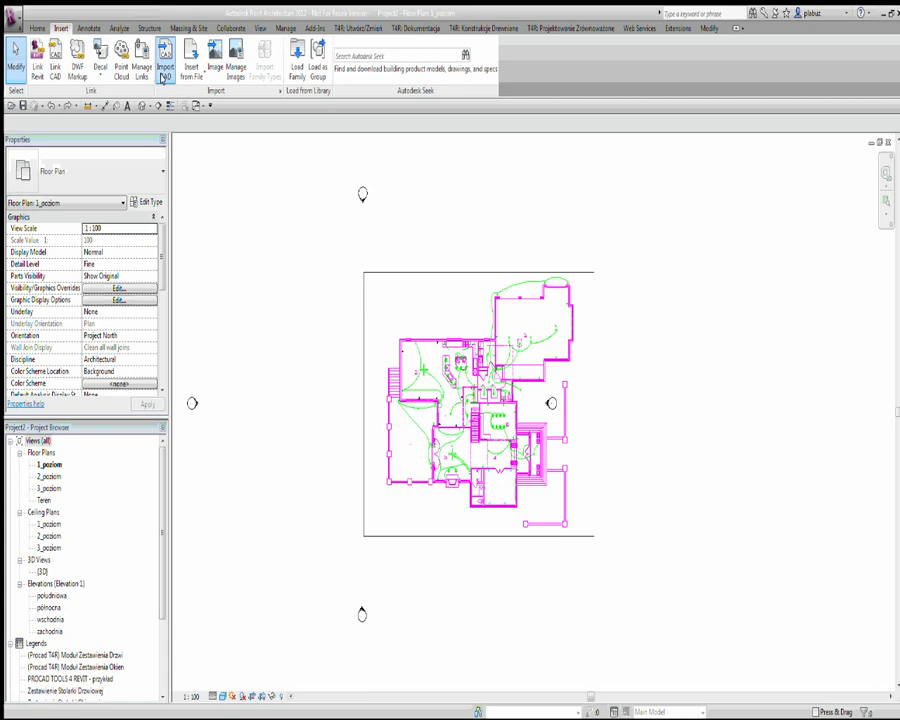
{"action": "left_click", "coordinate": [397, 467]}
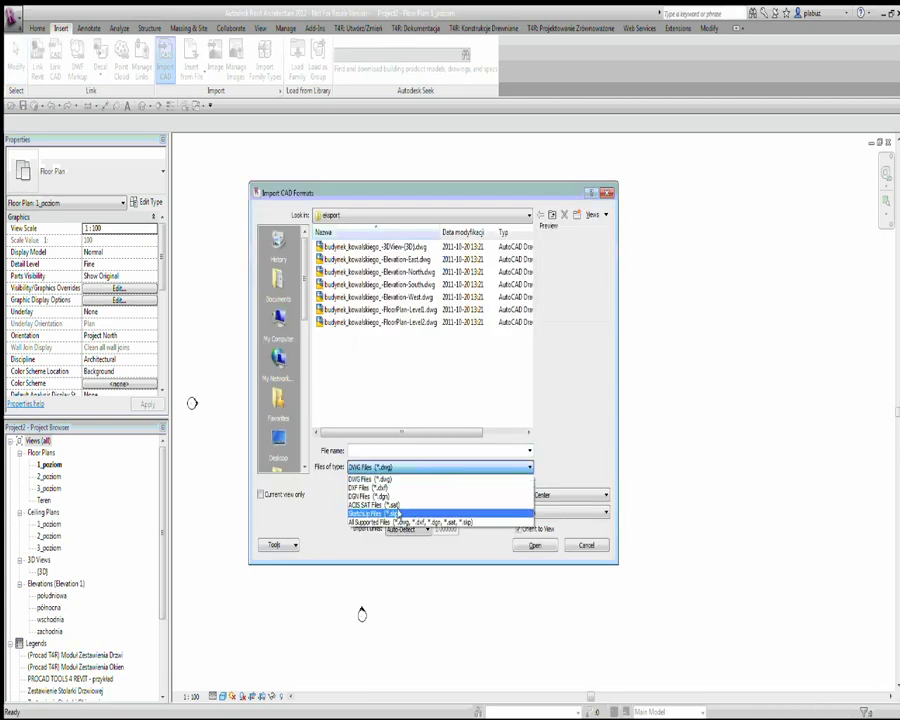
{"action": "left_click", "coordinate": [572, 411]}
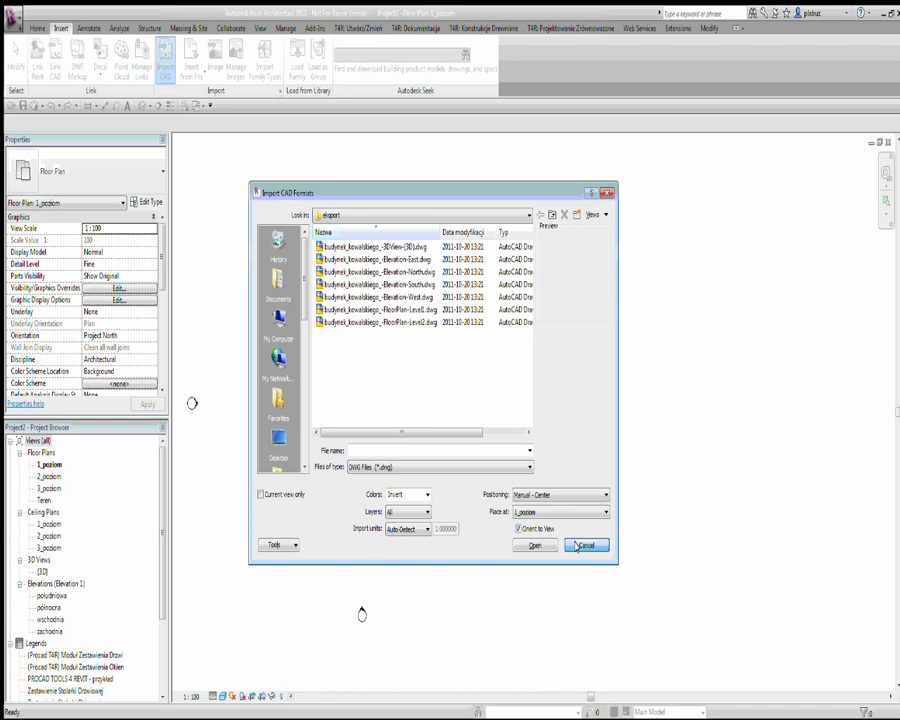
{"action": "left_click", "coordinate": [478, 404]}
Open and close the recent-files application menu, then restore the Revit window from full screen.
{"action": "left_click", "coordinate": [12, 18]}
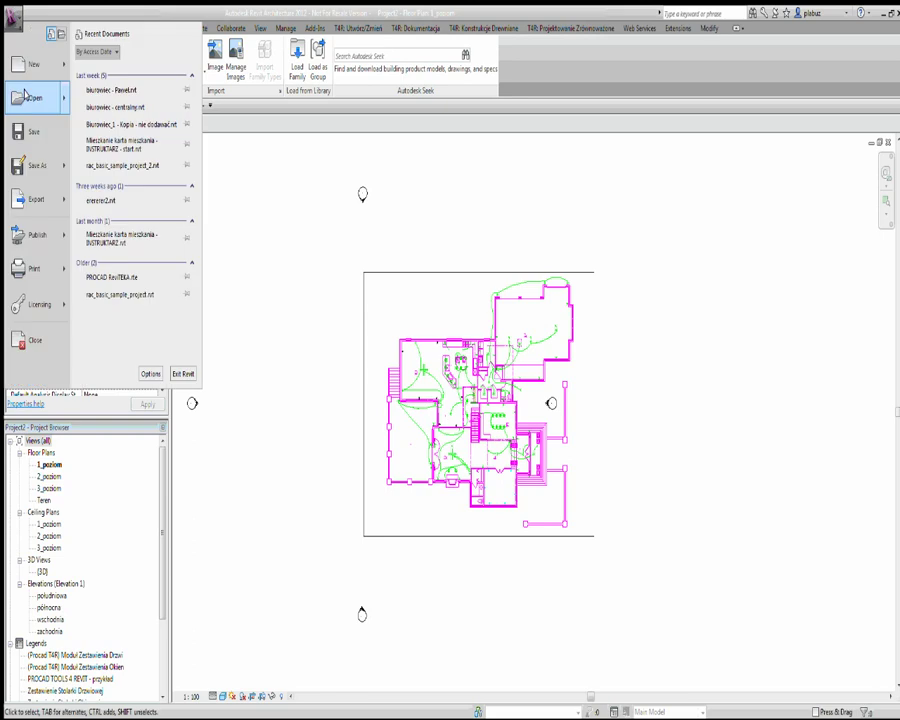
{"action": "left_click", "coordinate": [200, 103]}
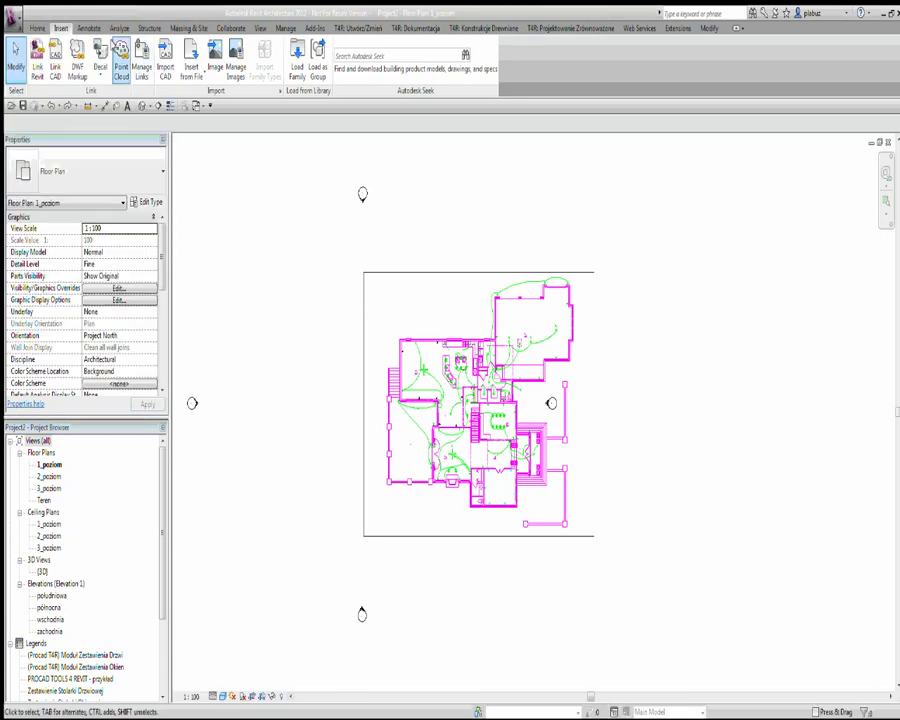
{"action": "double_click", "coordinate": [641, 17]}
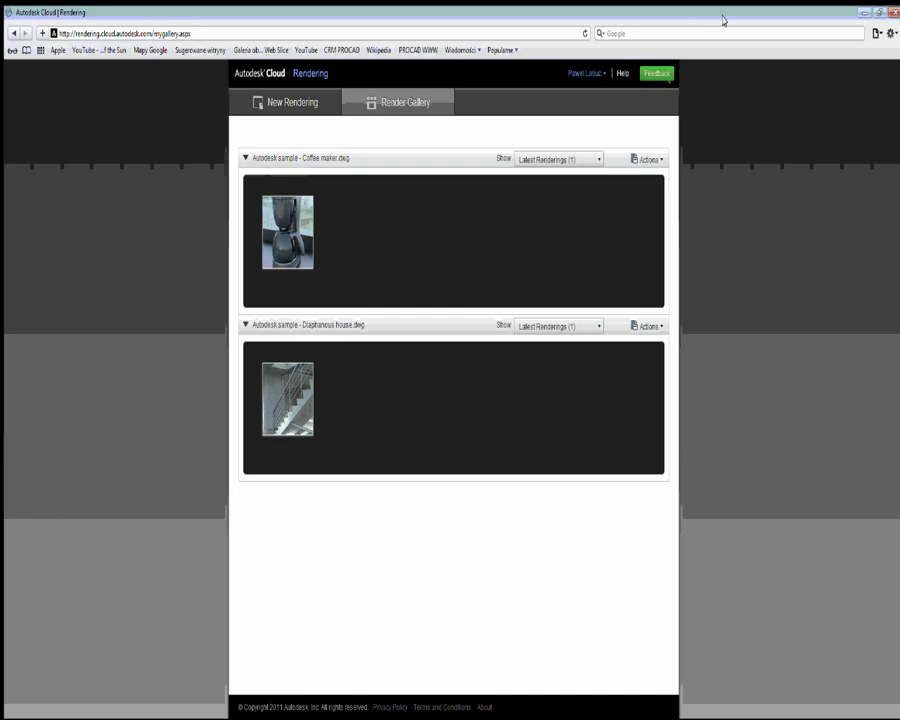
Restore the browser and browse Windows Explorer to DANE (D:)\PROJEKTY\#TEMP.
{"action": "double_click", "coordinate": [700, 12]}
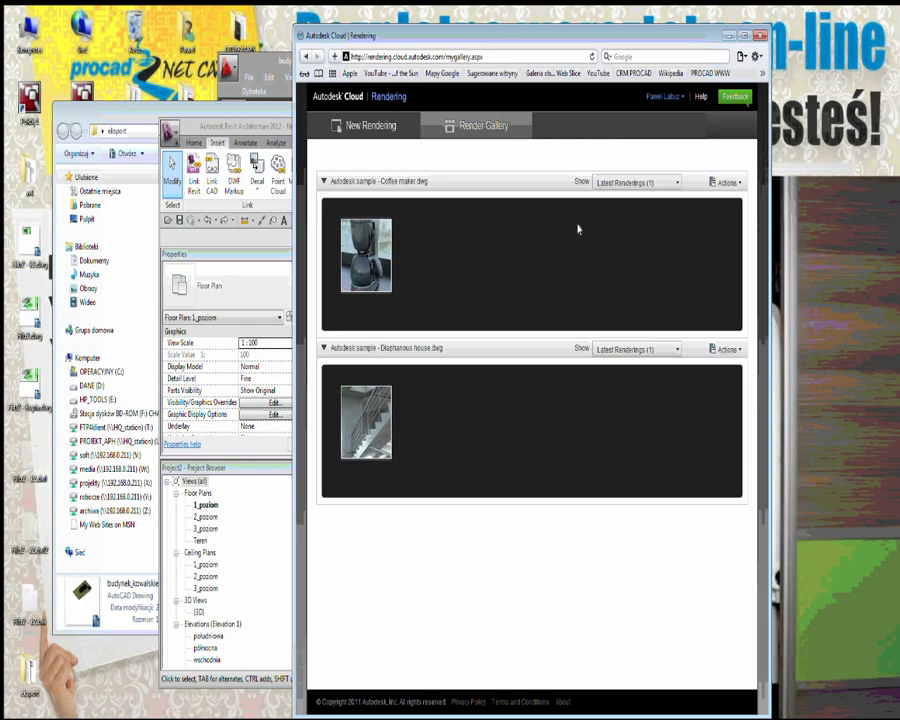
{"action": "left_click", "coordinate": [87, 357]}
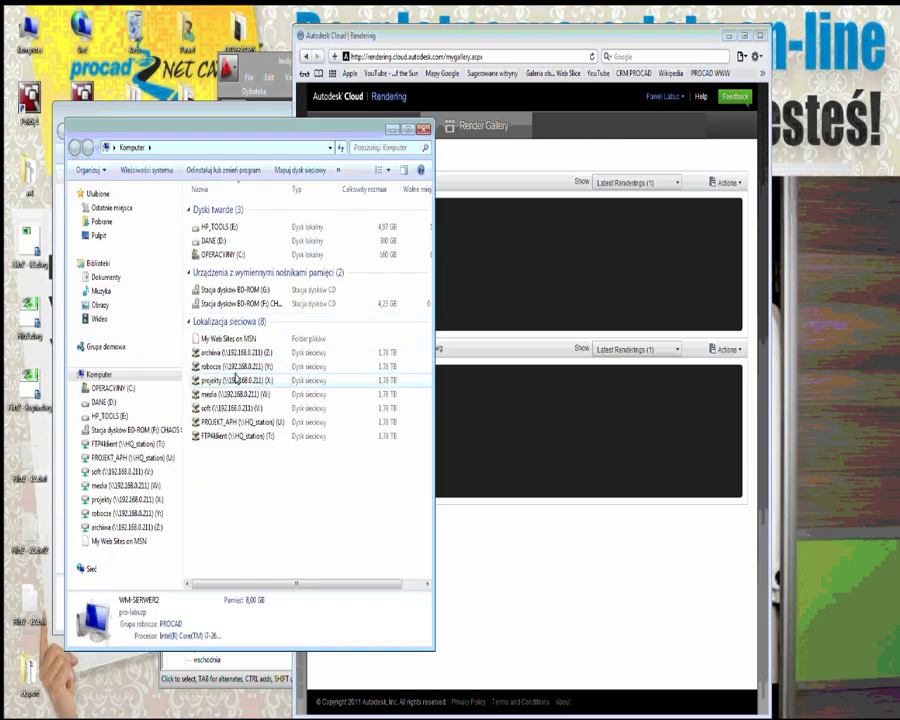
{"action": "left_click", "coordinate": [235, 378]}
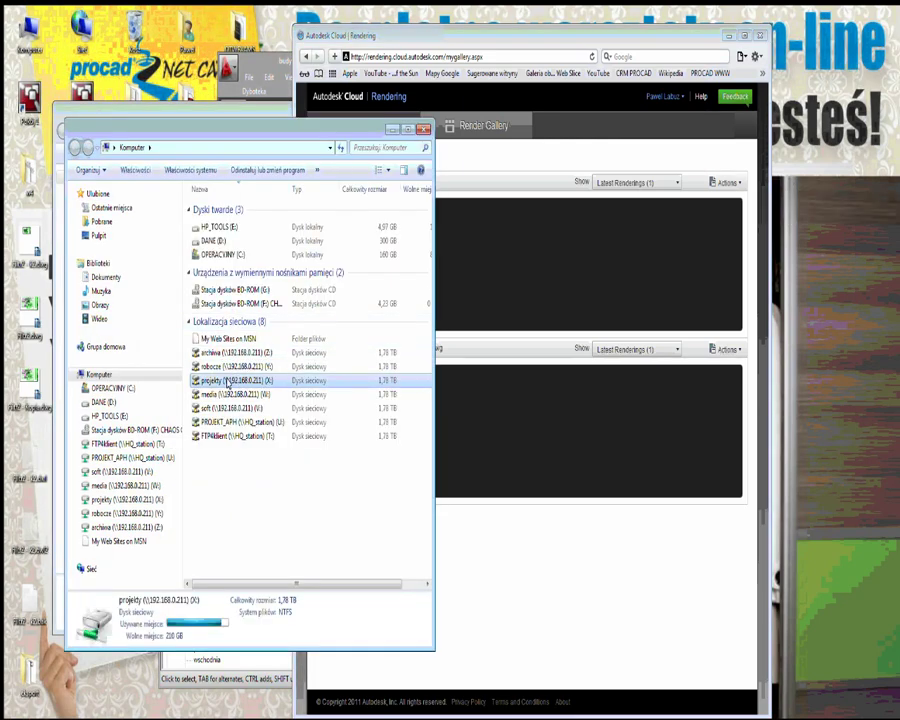
{"action": "mouse_move", "coordinate": [230, 381]}
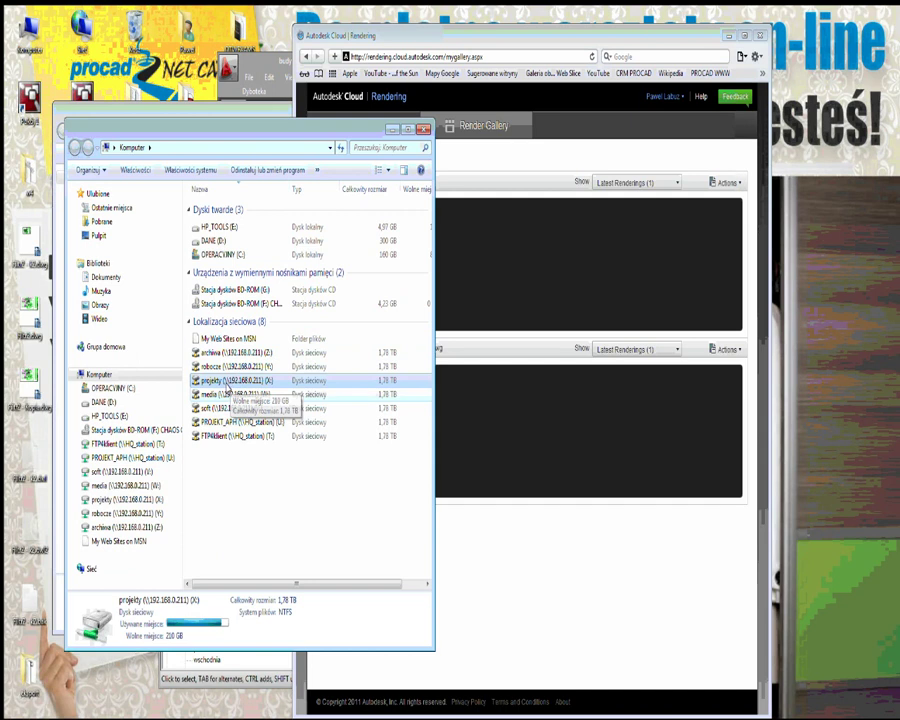
{"action": "double_click", "coordinate": [211, 240]}
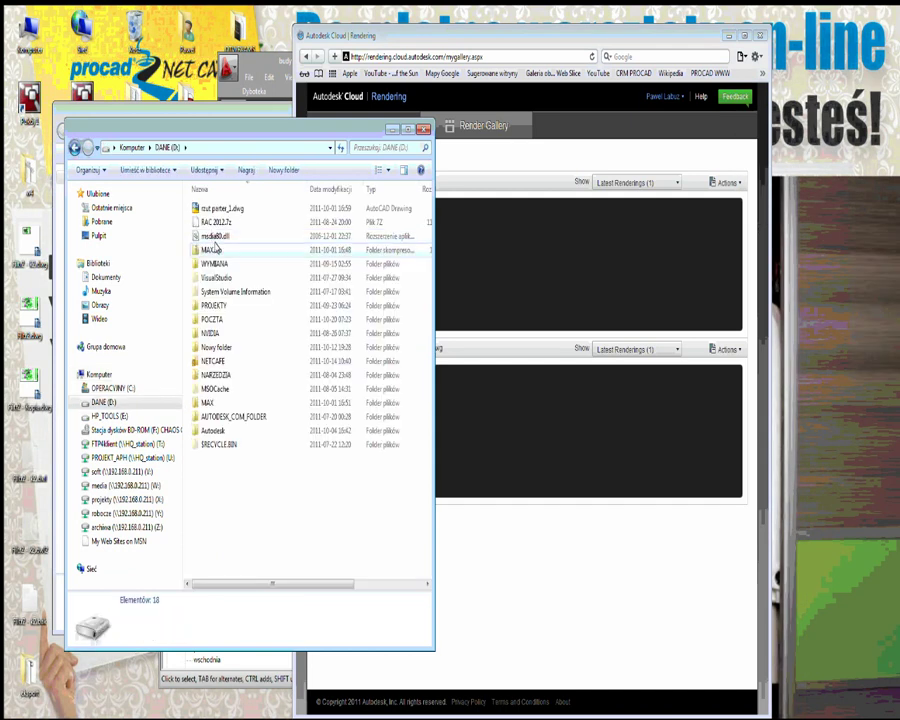
{"action": "double_click", "coordinate": [216, 301]}
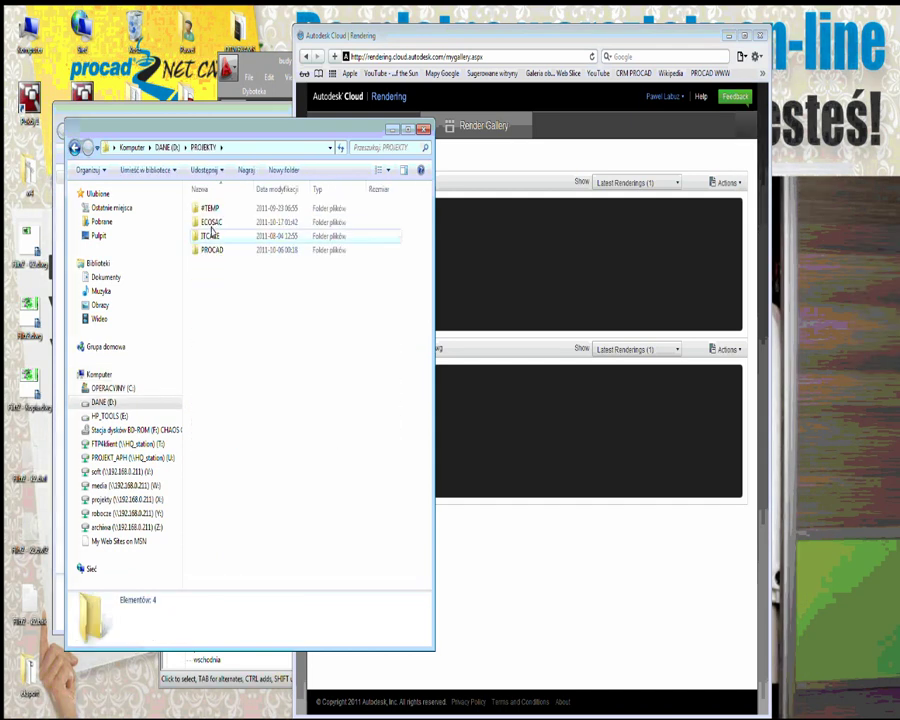
{"action": "left_click", "coordinate": [211, 249]}
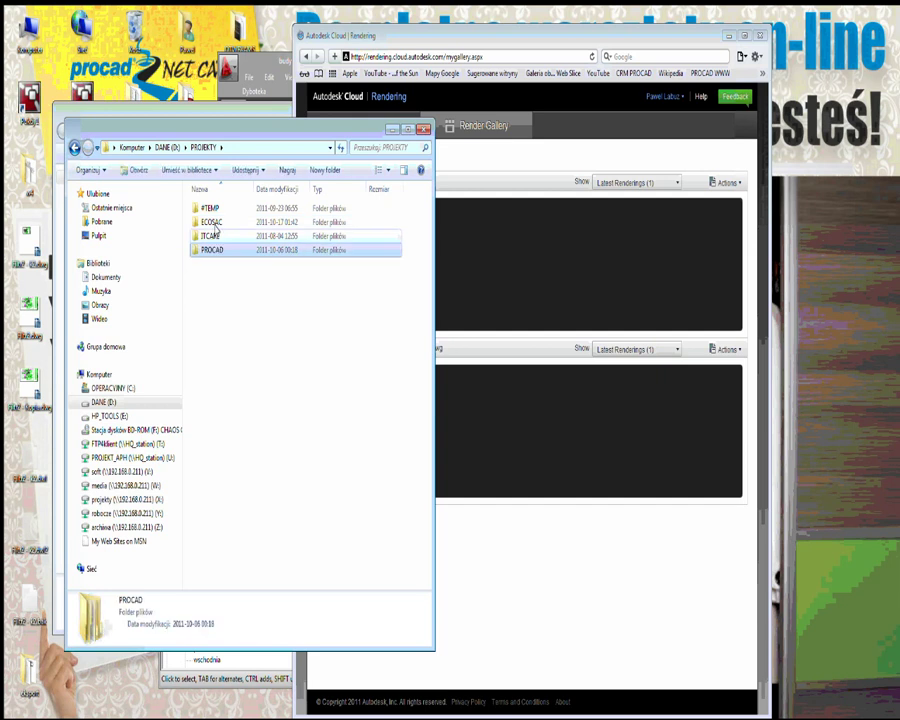
{"action": "double_click", "coordinate": [212, 208]}
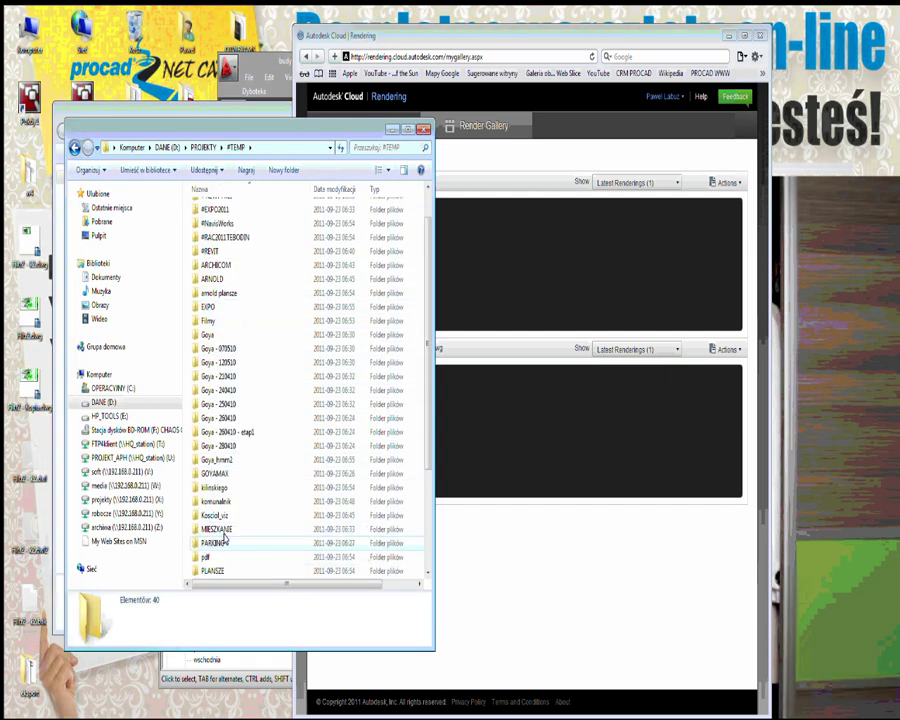
Open the PARKING folder and bring up the context menu for Widok 3D 1_4.jpg.
{"action": "double_click", "coordinate": [221, 541]}
{"action": "left_click", "coordinate": [233, 318]}
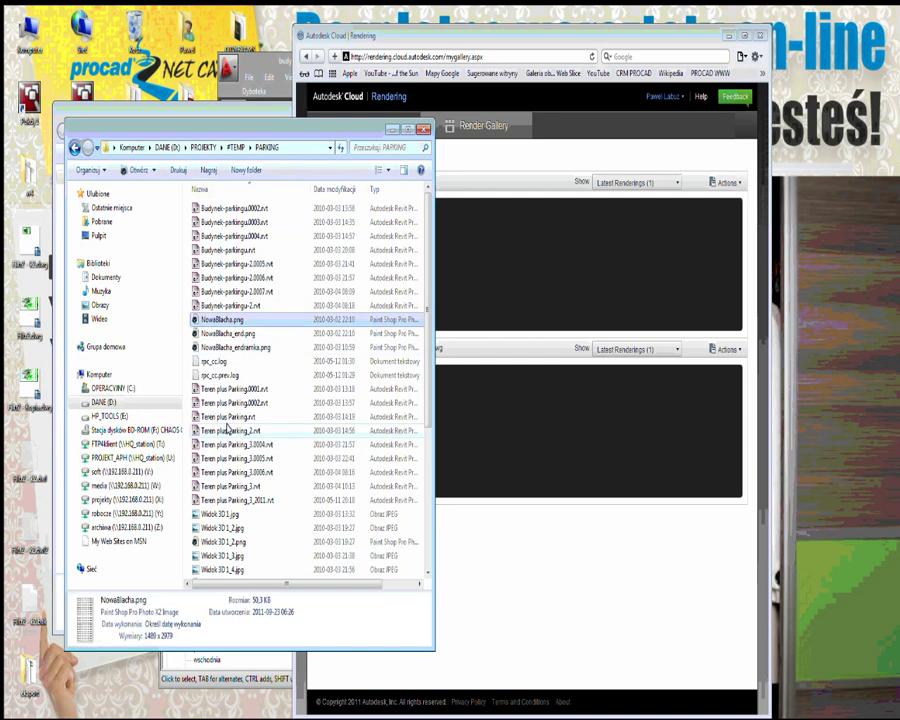
{"action": "scroll", "coordinate": [238, 440], "scroll_direction": "down", "scroll_amount": 3}
{"action": "right_click", "coordinate": [227, 445]}
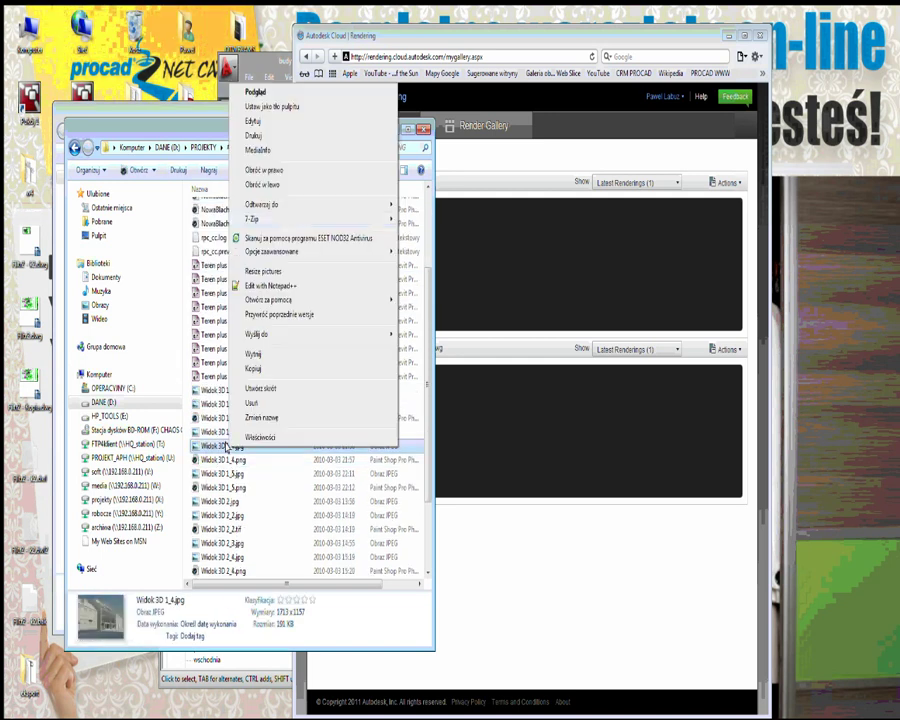
View the Widok 3D 1_4.jpg rendering maximized in Photo Viewer, then close it and bring Revit forward.
{"action": "left_click", "coordinate": [272, 93]}
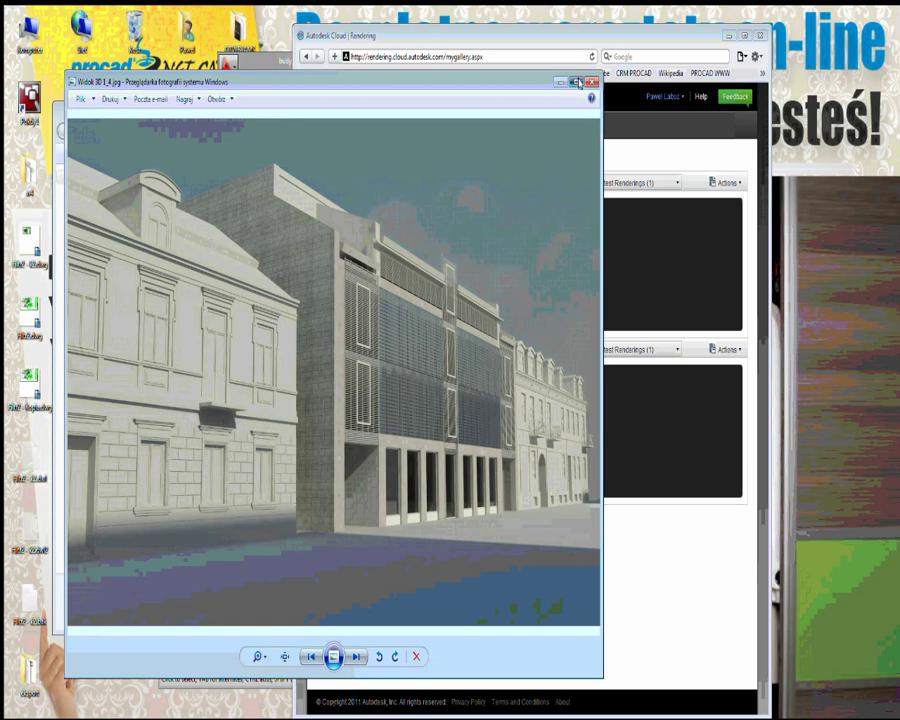
{"action": "left_click", "coordinate": [577, 82]}
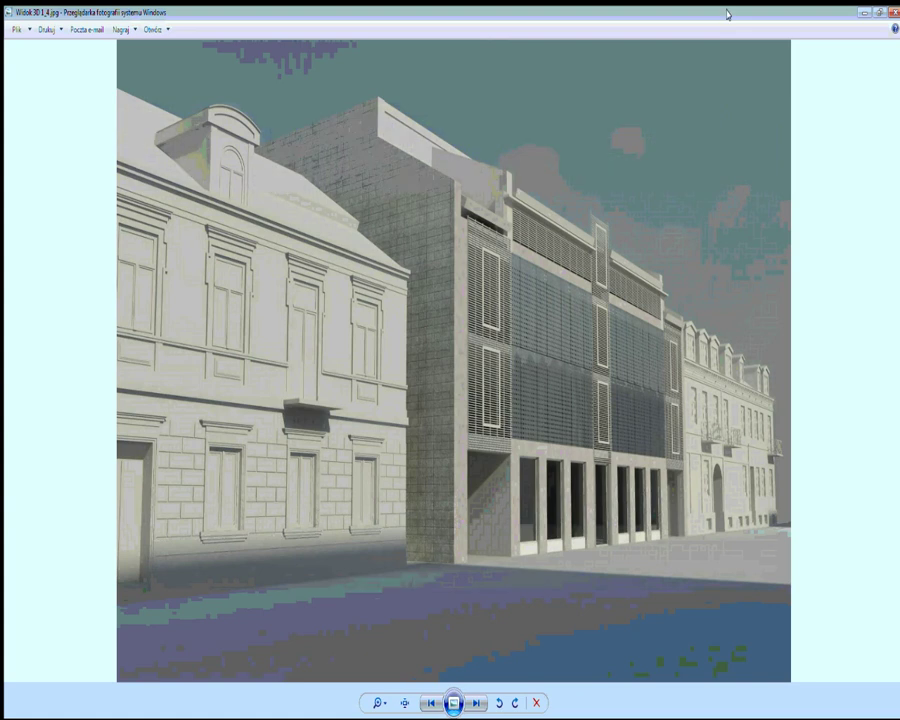
{"action": "double_click", "coordinate": [728, 14]}
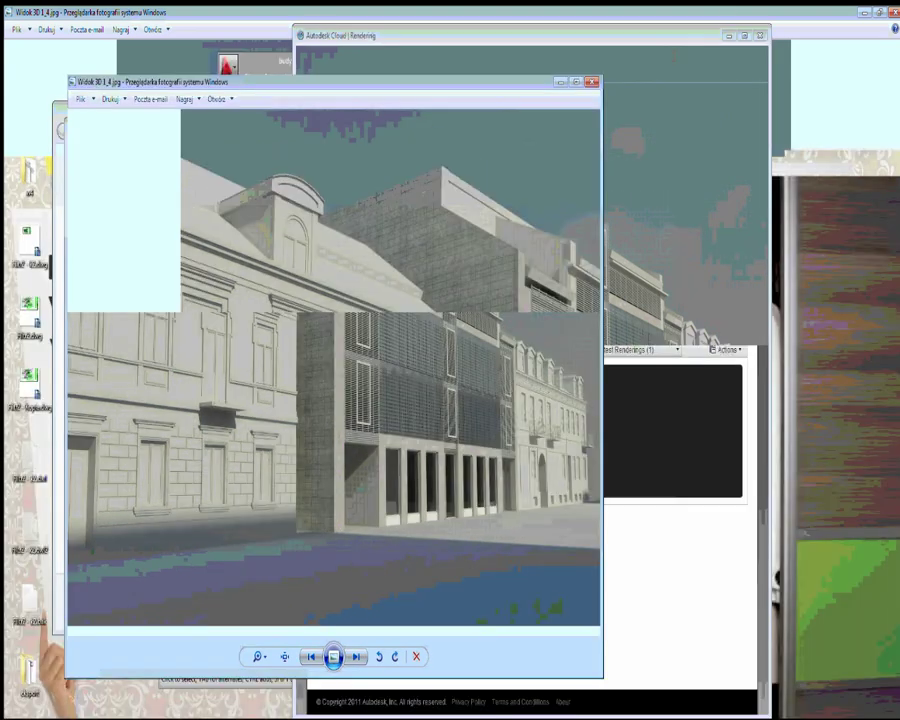
{"action": "left_click", "coordinate": [593, 81]}
{"action": "left_click", "coordinate": [171, 686]}
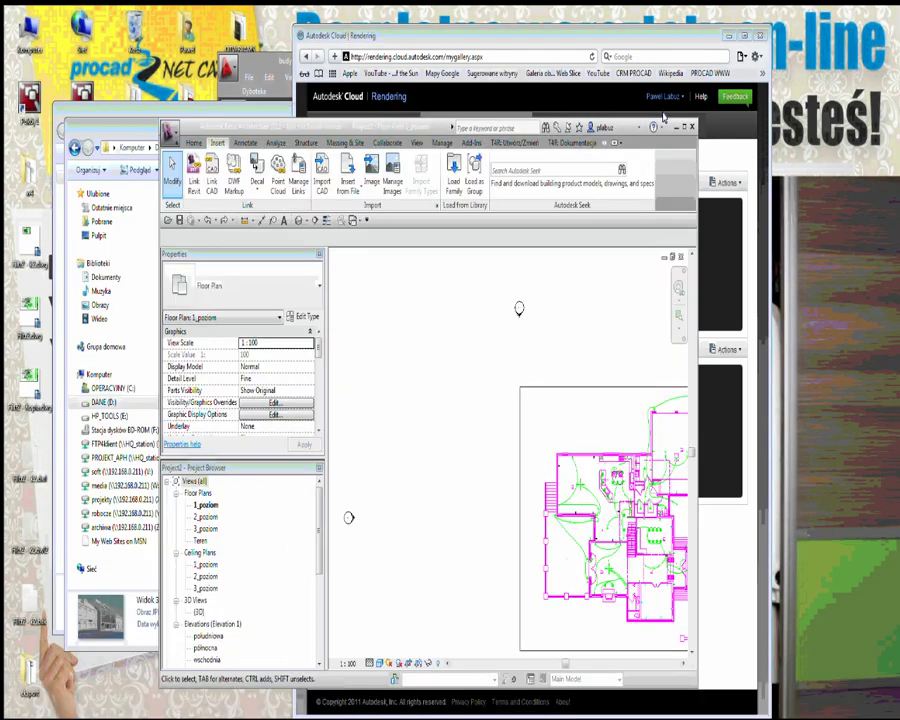
{"action": "left_click", "coordinate": [683, 127]}
{"action": "left_click", "coordinate": [14, 18]}
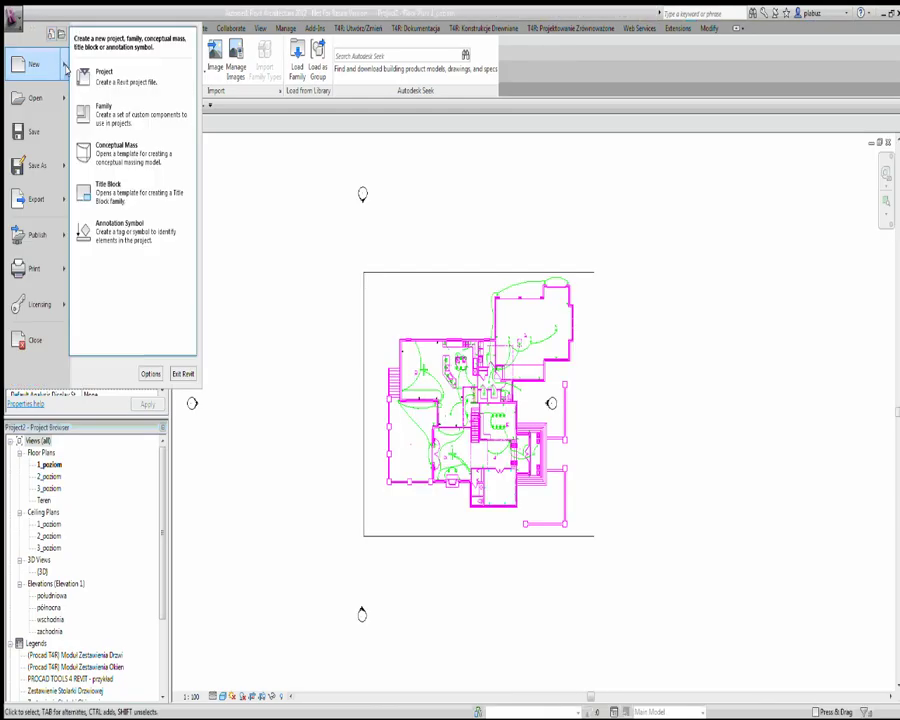
{"action": "mouse_move", "coordinate": [33, 64]}
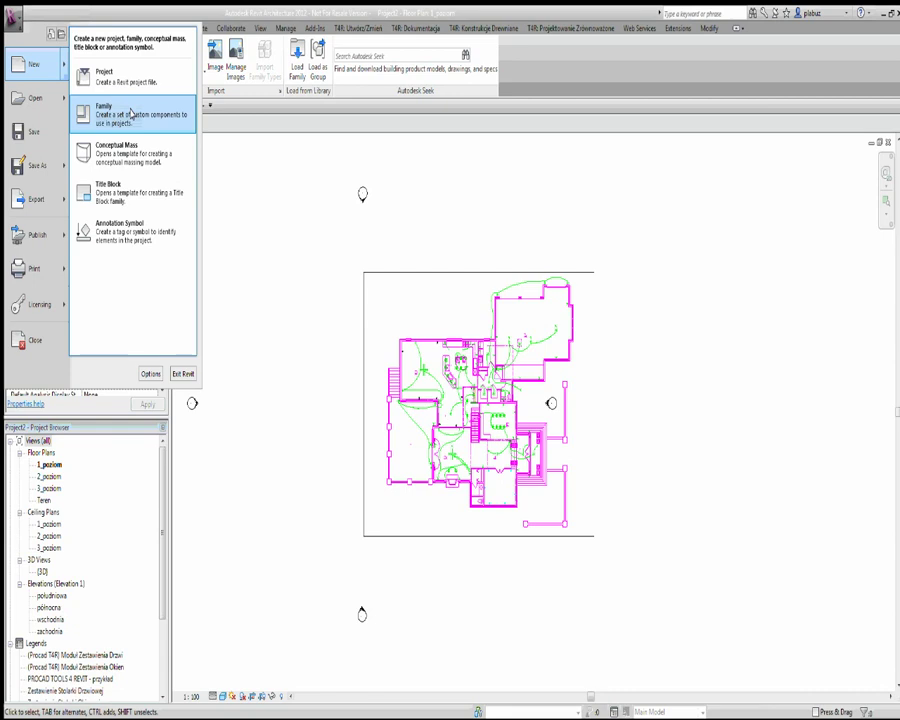
{"action": "left_click", "coordinate": [131, 113]}
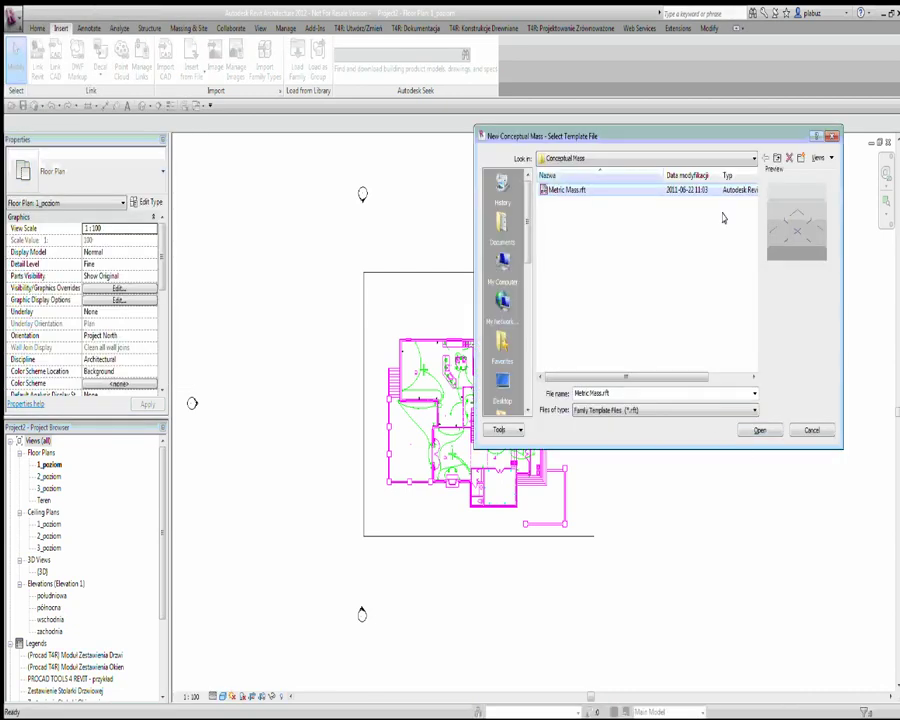
{"action": "left_click_drag", "start_coordinate": [597, 135], "coordinate": [313, 141]}
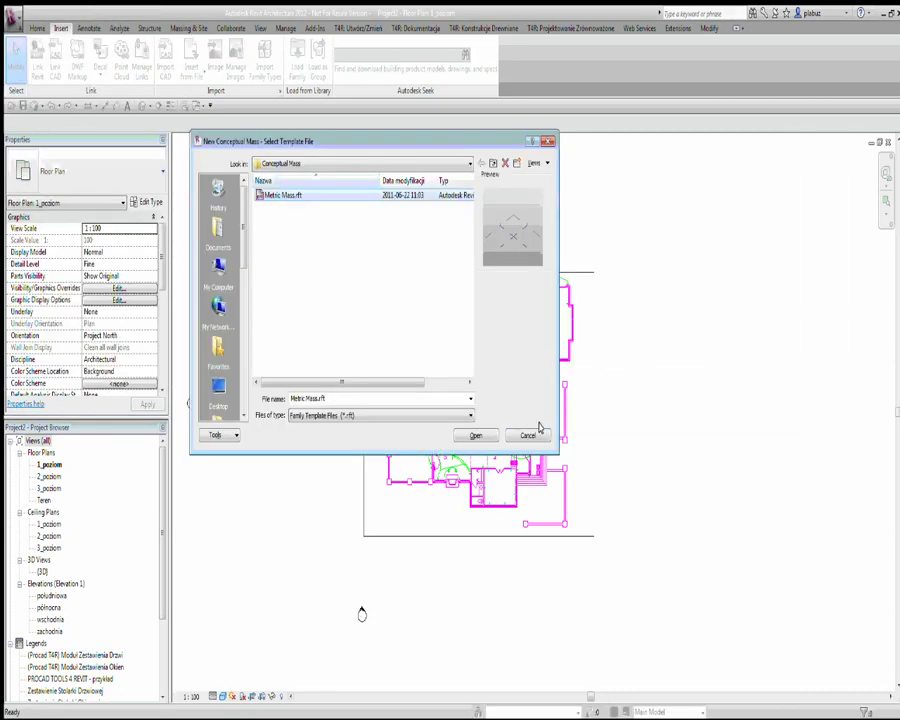
{"action": "left_click", "coordinate": [531, 434]}
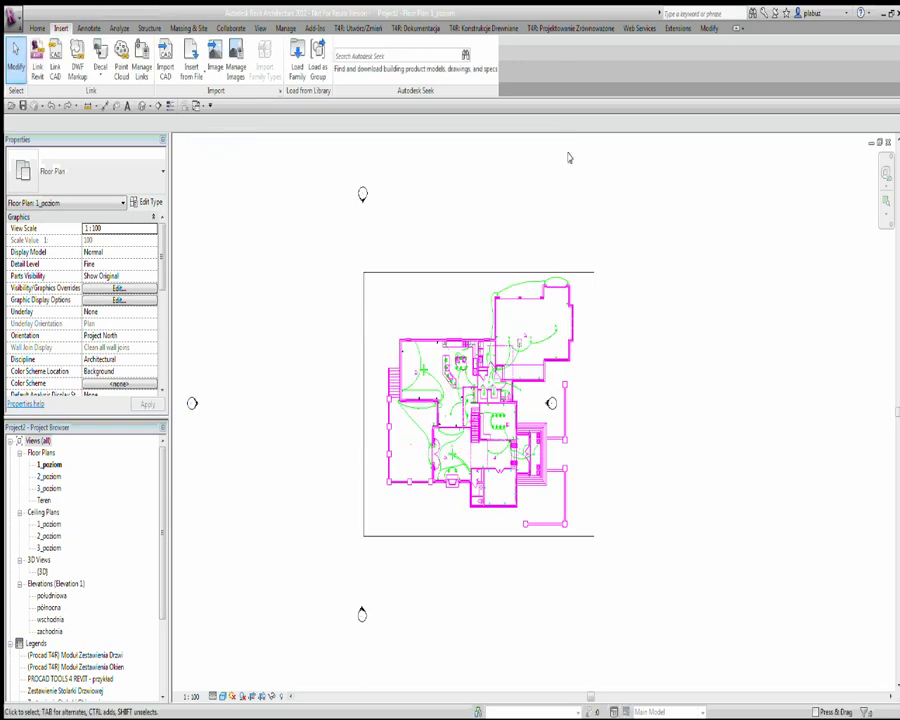
Restore the Revit window, move it up-left and enlarge it by dragging its corner.
{"action": "double_click", "coordinate": [555, 15]}
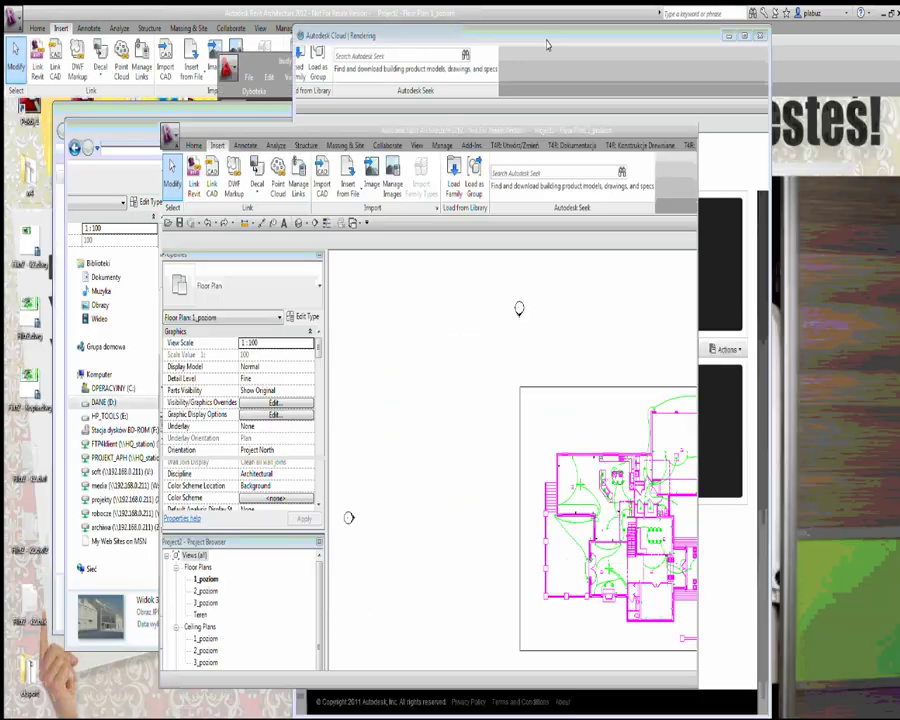
{"action": "left_click_drag", "start_coordinate": [440, 127], "coordinate": [364, 71]}
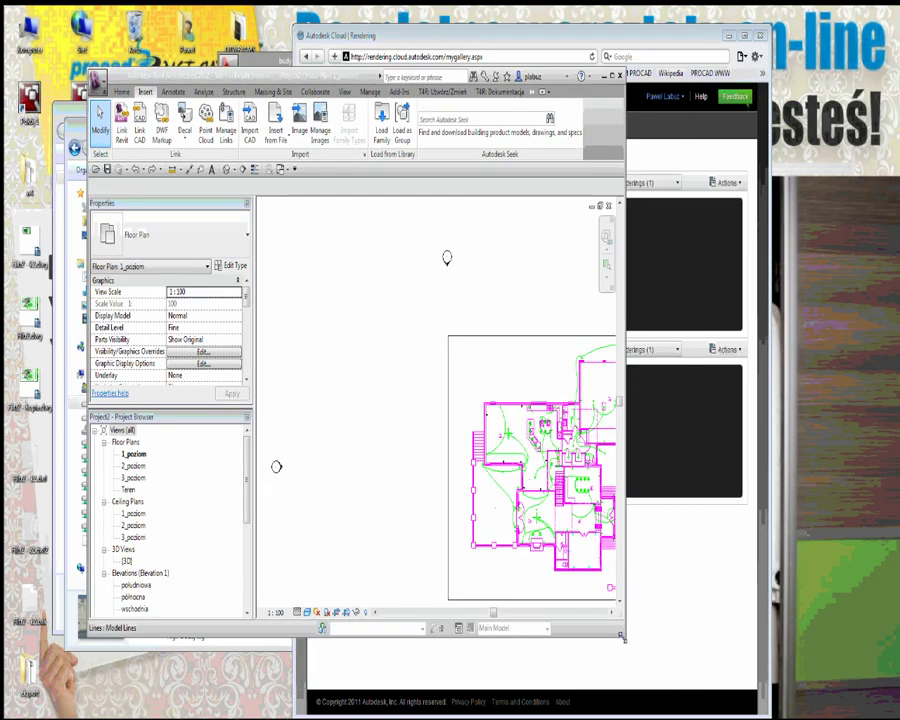
{"action": "left_click_drag", "start_coordinate": [621, 634], "coordinate": [686, 660]}
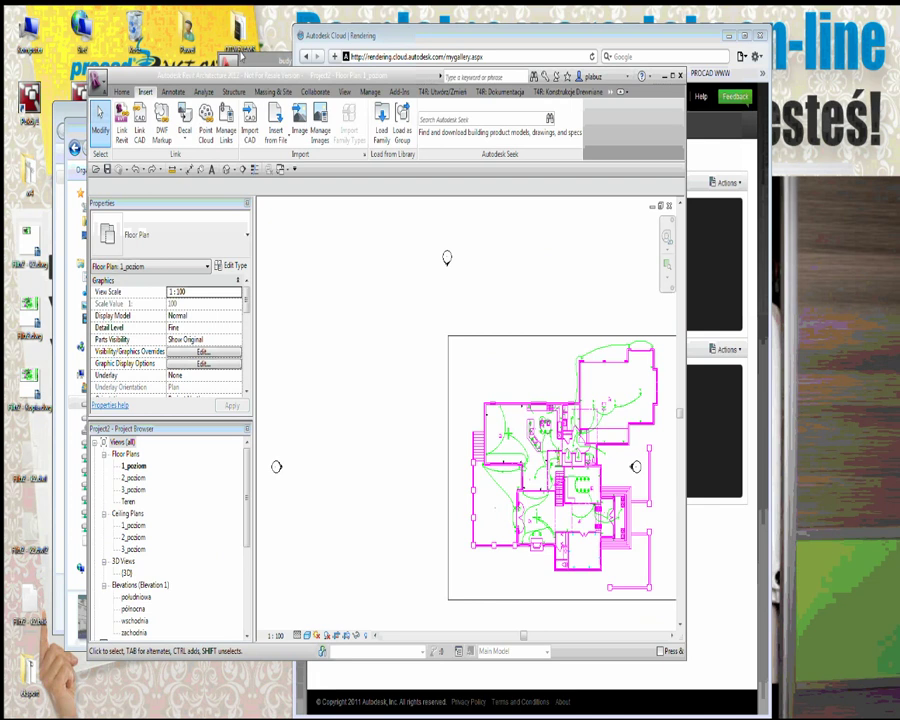
{"action": "left_click_drag", "start_coordinate": [234, 72], "coordinate": [219, 65]}
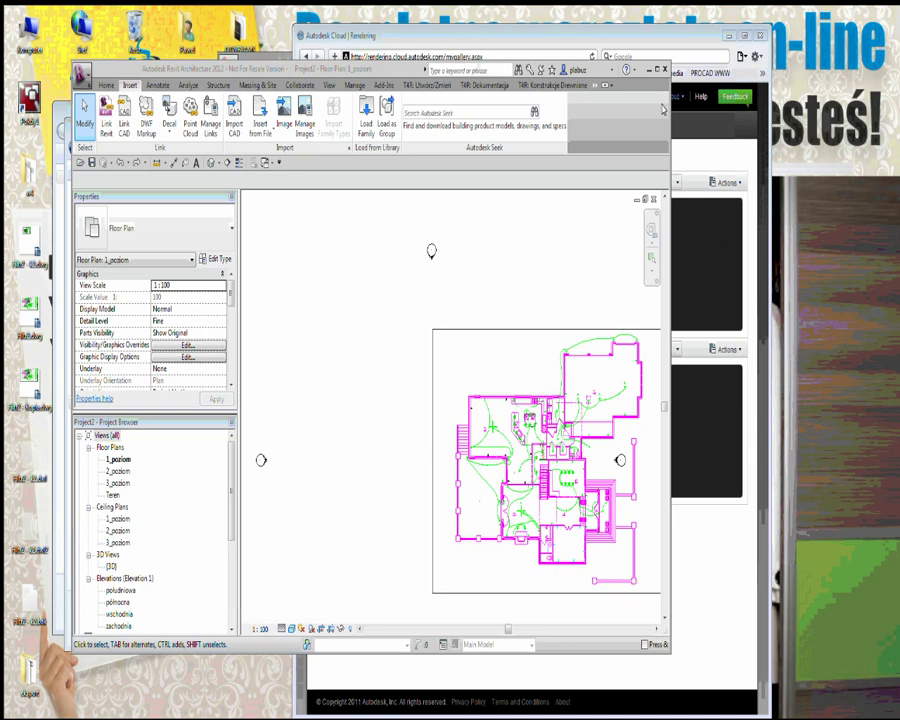
Minimize the Cloud Rendering browser and Revit, and close the PARKING and eksport folder windows.
{"action": "left_click", "coordinate": [648, 69]}
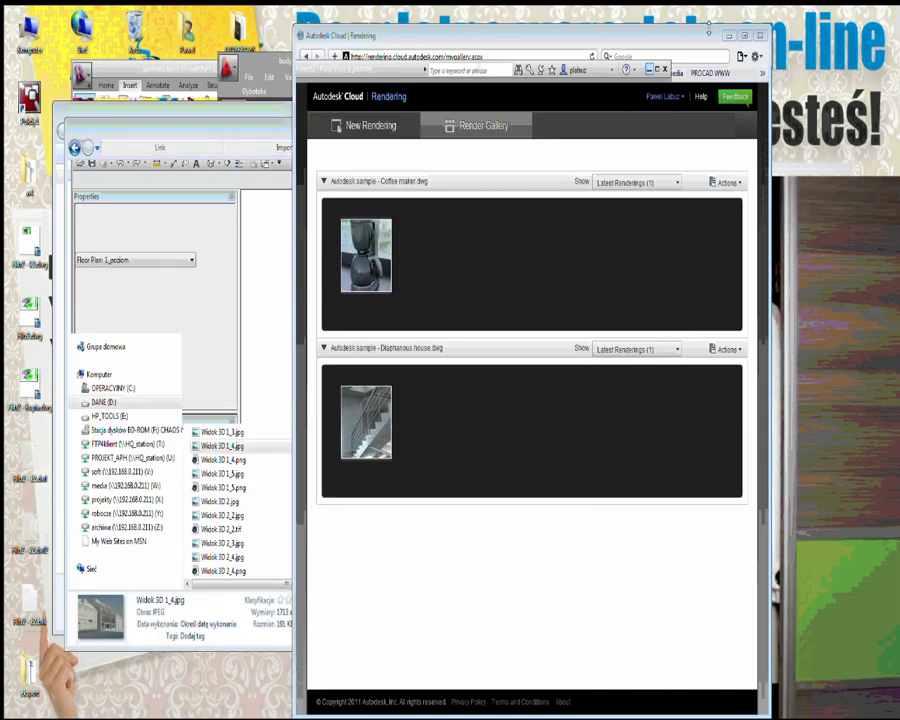
{"action": "left_click", "coordinate": [726, 36]}
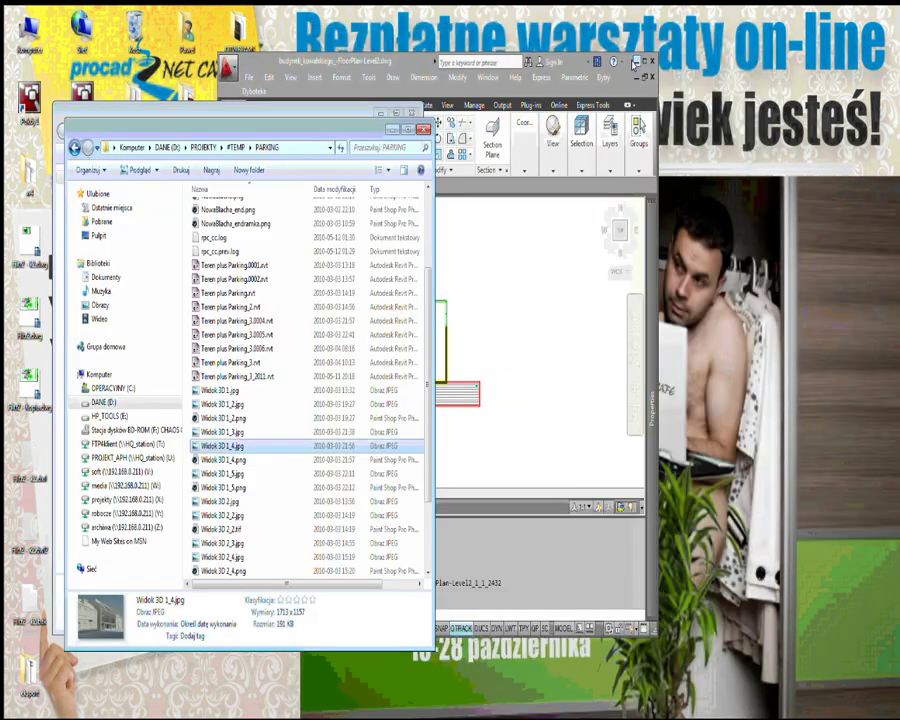
{"action": "left_click", "coordinate": [636, 63]}
{"action": "left_click", "coordinate": [636, 63]}
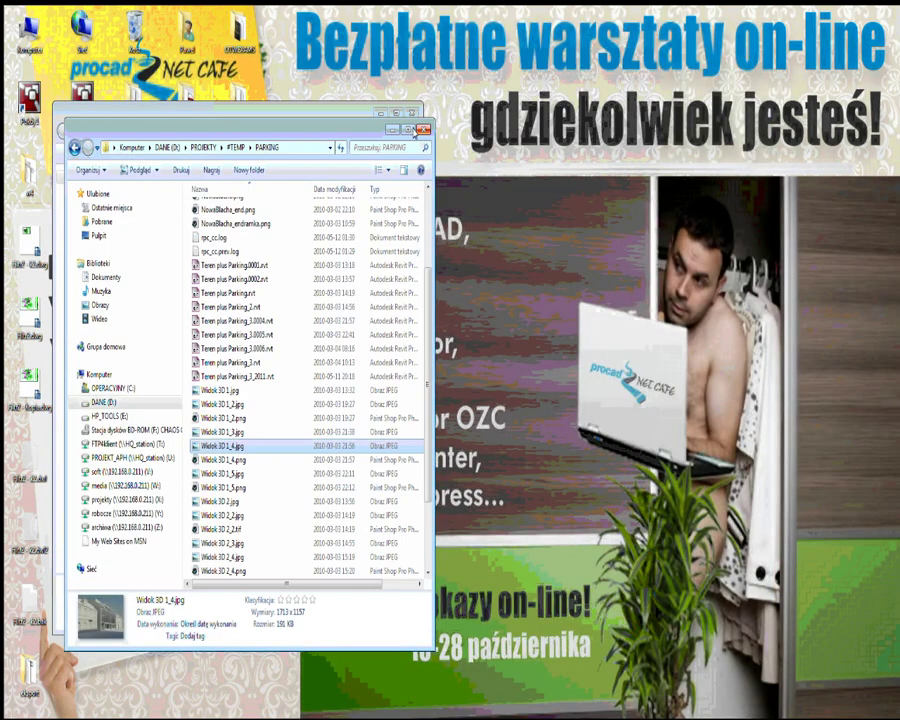
{"action": "left_click", "coordinate": [419, 130]}
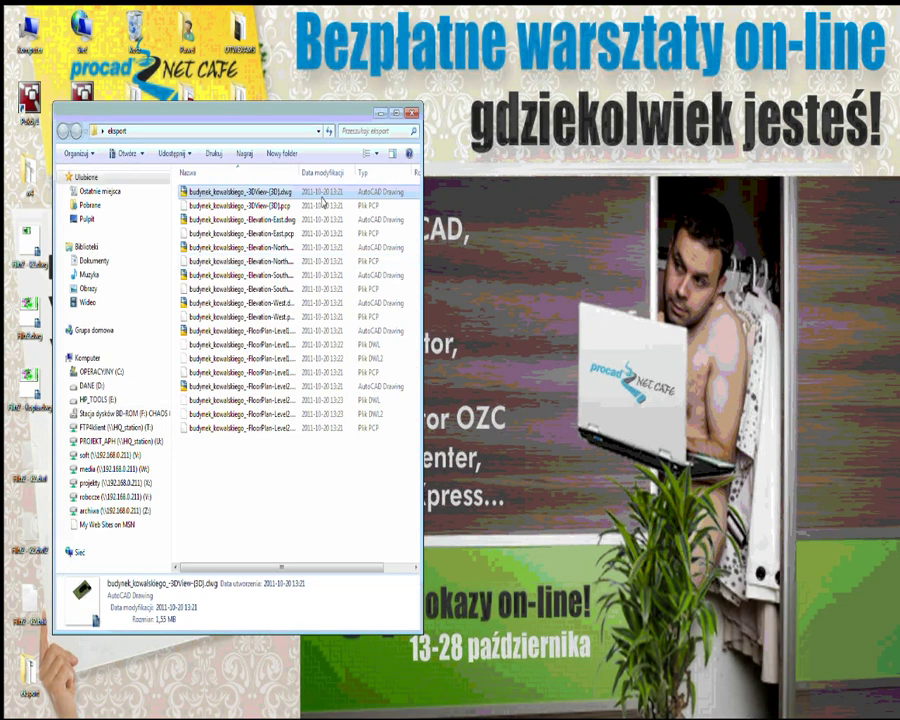
{"action": "key", "text": "alt+F4"}
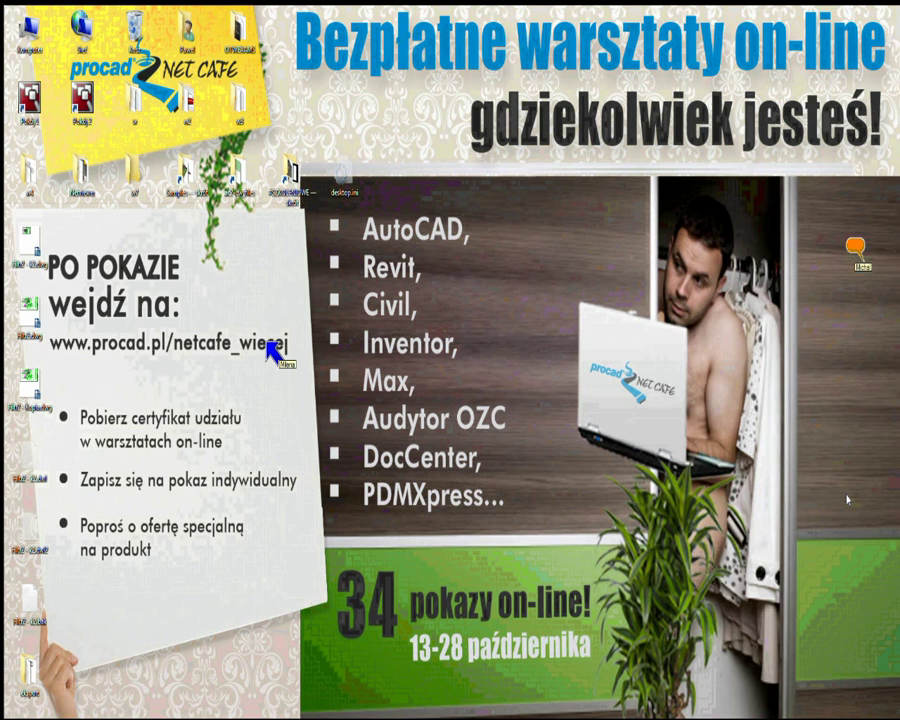
Create desktop text file chat_importexport.txt, paste the chat log into it, and close Notepad.
{"action": "right_click", "coordinate": [245, 491]}
{"action": "mouse_move", "coordinate": [265, 617]}
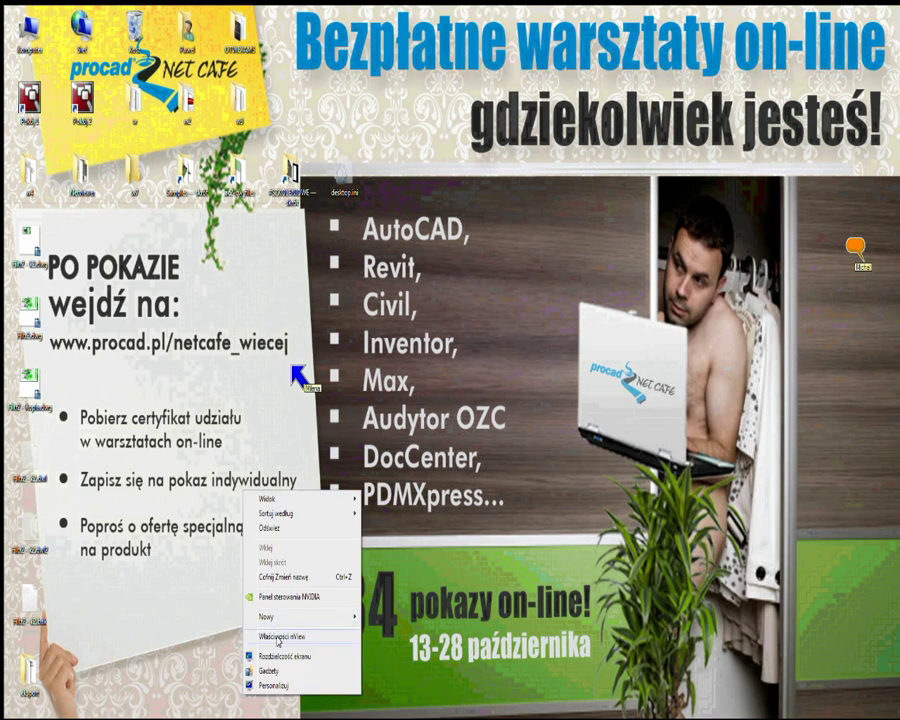
{"action": "left_click", "coordinate": [397, 551]}
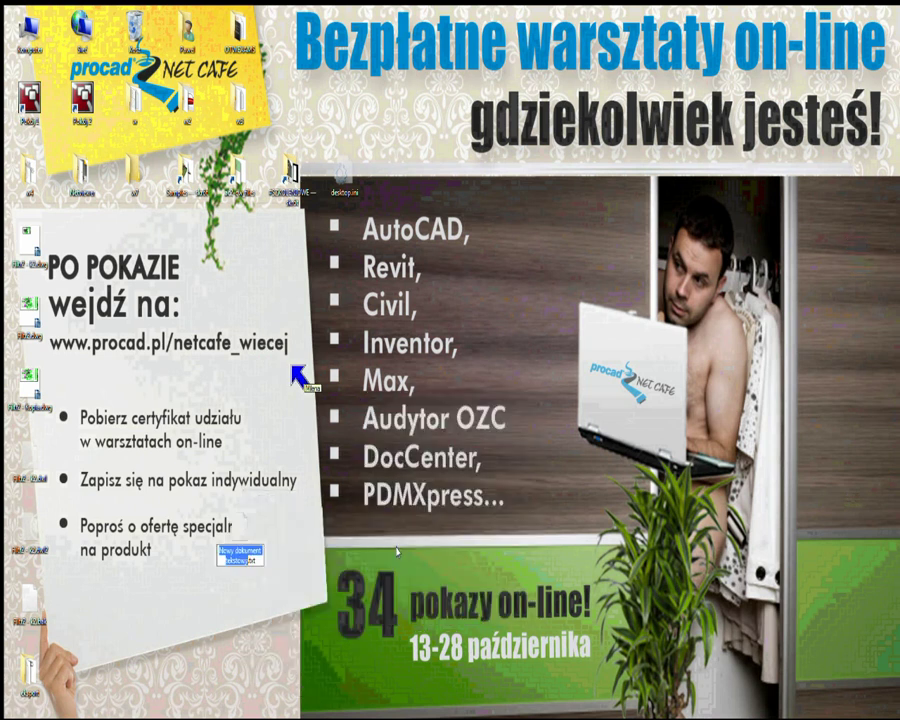
{"action": "type", "text": "chat"}
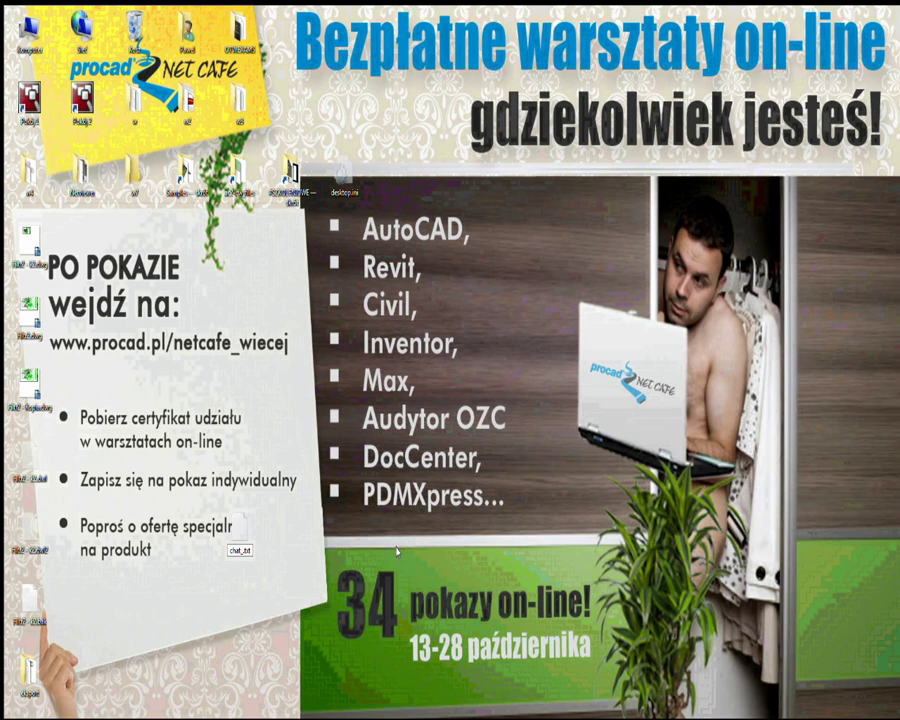
{"action": "type", "text": "_impor"}
{"action": "type", "text": "texport."}
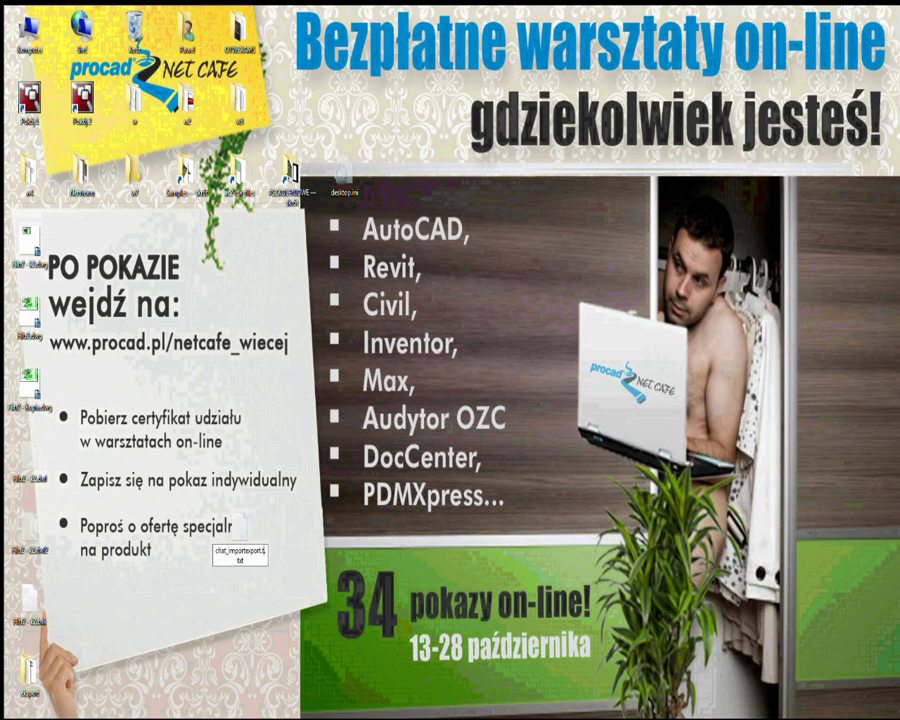
{"action": "key", "text": "Return"}
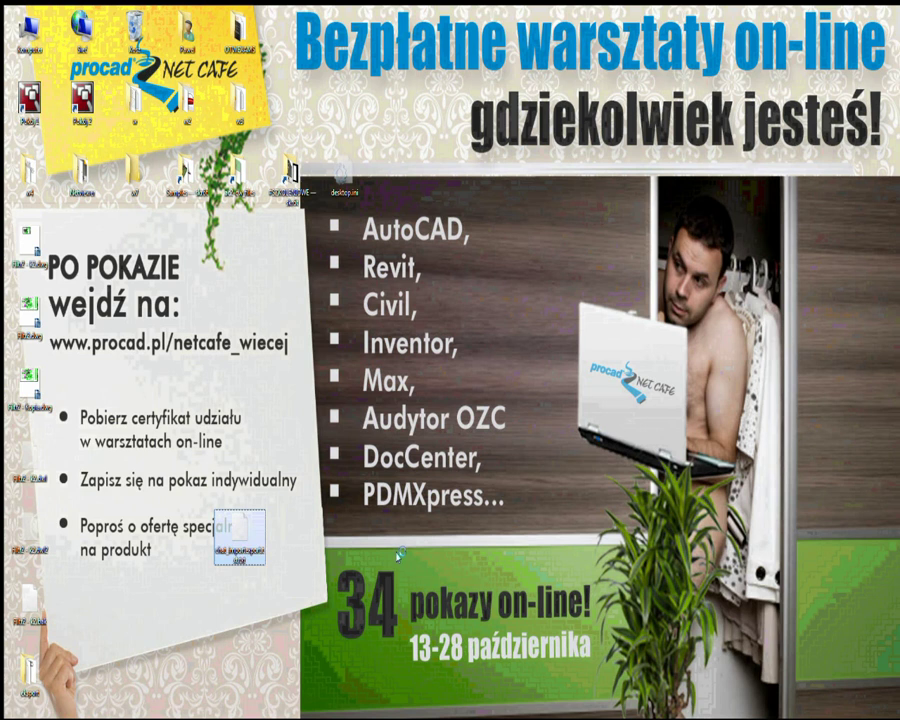
{"action": "key", "text": "Return"}
{"action": "key", "text": "ctrl+v"}
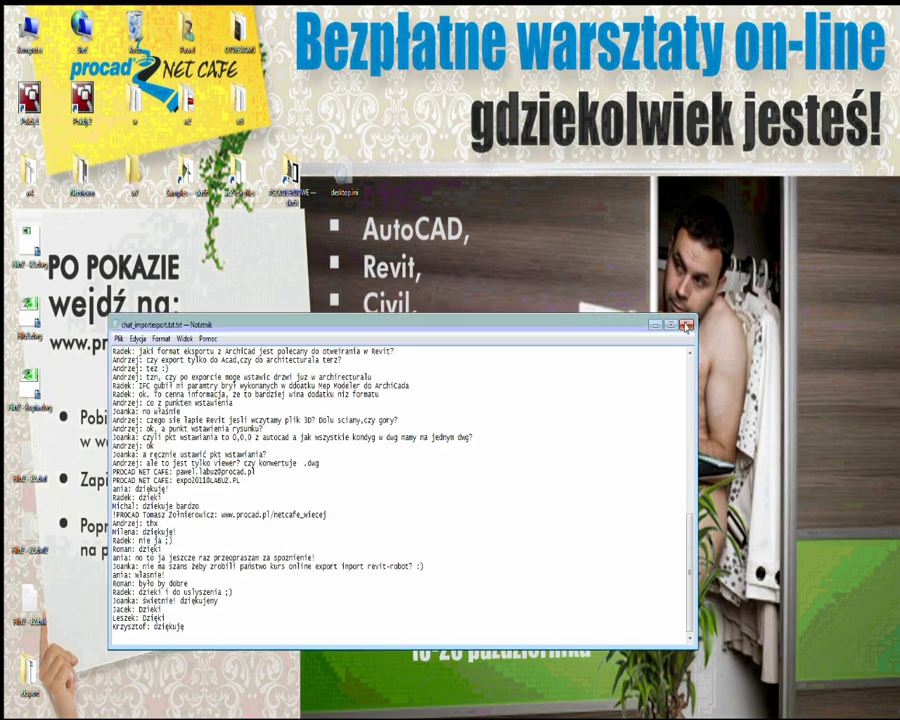
{"action": "key", "text": "alt+F4"}
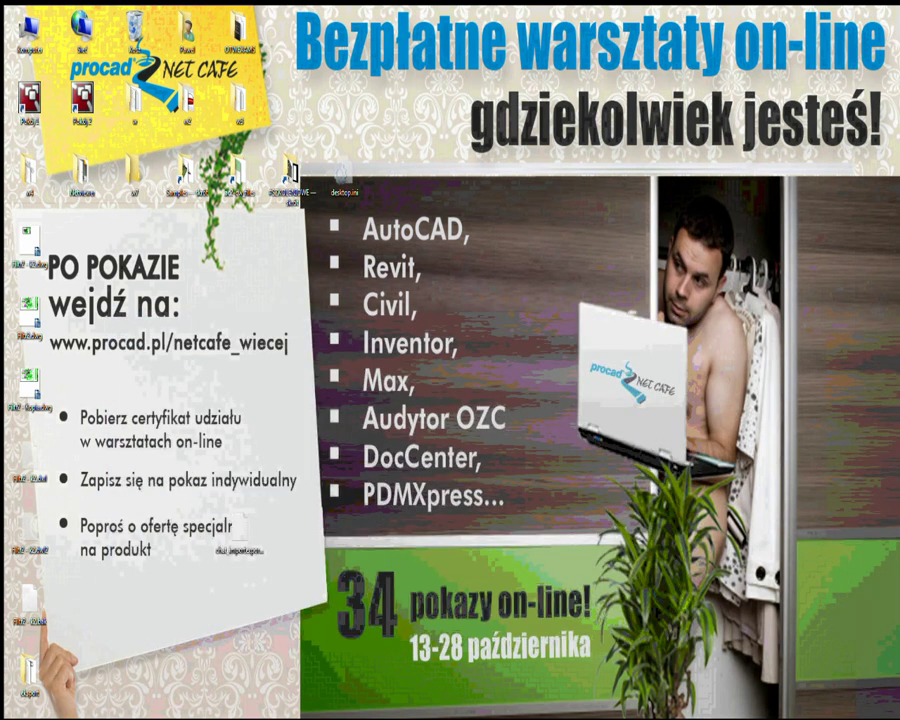